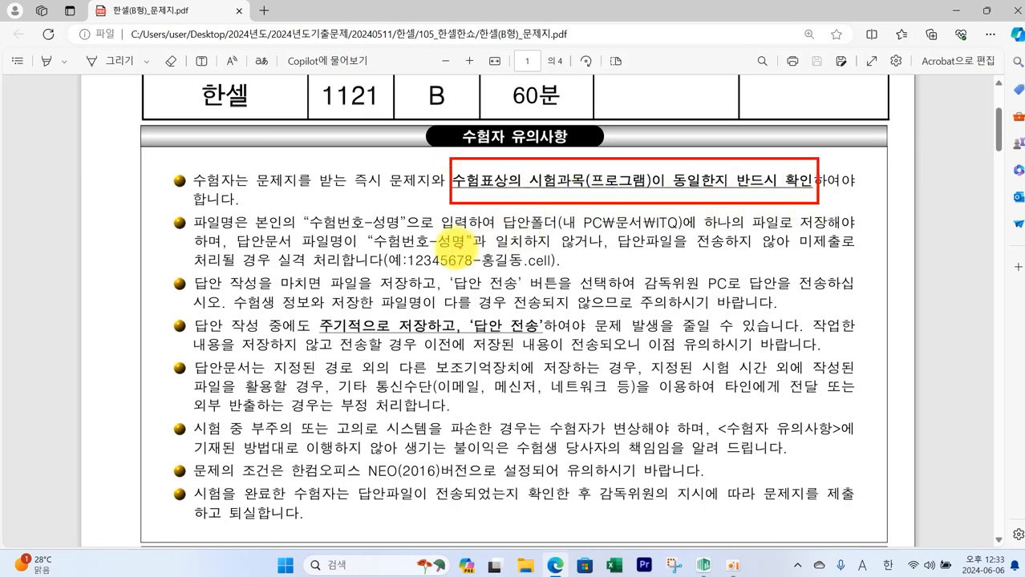
- Review the candidate notes and answer-writing guidelines in the exam PDF
{"action": "left_click_drag", "start_coordinate": [551, 211], "coordinate": [687, 237]}
{"action": "left_click_drag", "start_coordinate": [407, 254], "coordinate": [553, 267]}
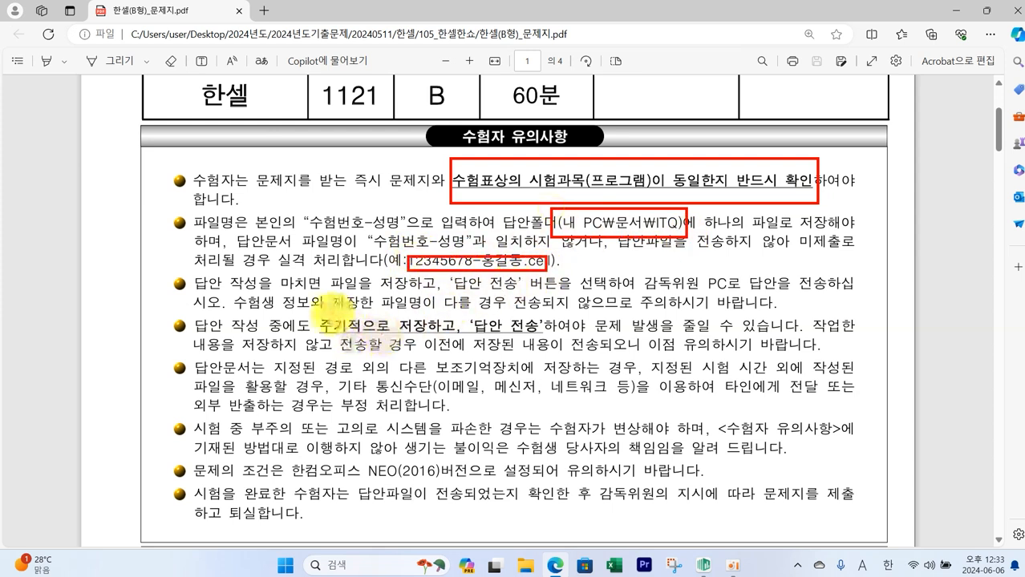
{"action": "mouse_move", "coordinate": [314, 315]}
{"action": "left_mouse_down"}
{"action": "mouse_move", "coordinate": [554, 335]}
{"action": "mouse_move", "coordinate": [521, 372]}
{"action": "mouse_move", "coordinate": [552, 370]}
{"action": "mouse_move", "coordinate": [554, 347]}
{"action": "left_mouse_up"}
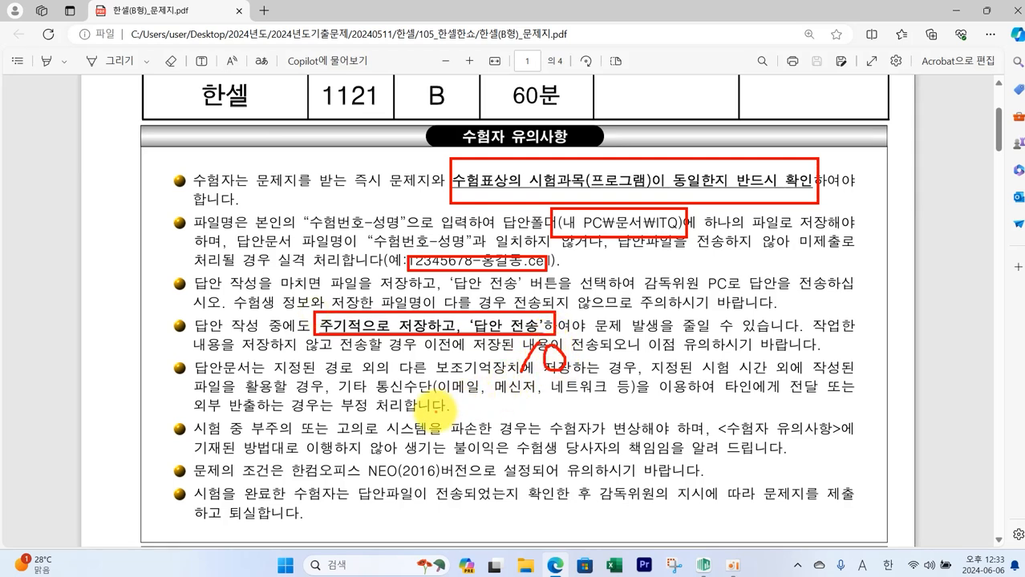
{"action": "scroll", "coordinate": [444, 409], "scroll_direction": "down", "scroll_amount": 5}
{"action": "left_click_drag", "start_coordinate": [326, 166], "coordinate": [494, 193]}
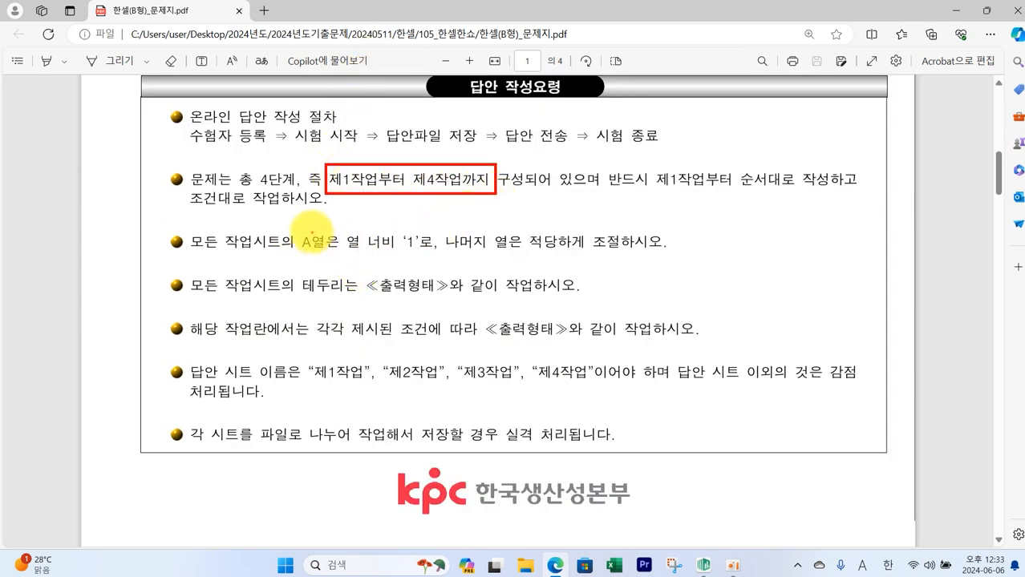
{"action": "left_click_drag", "start_coordinate": [303, 227], "coordinate": [431, 258]}
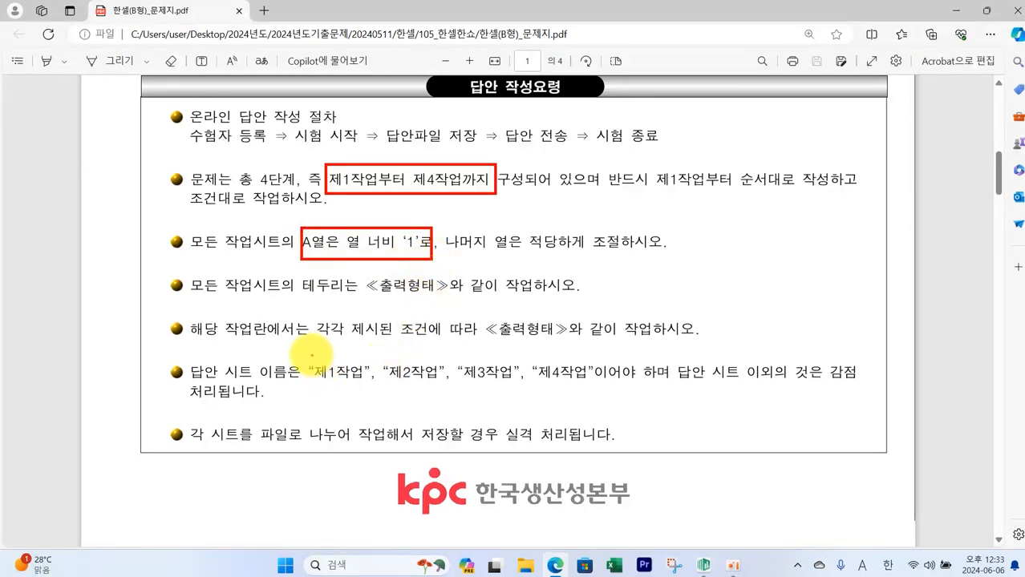
{"action": "mouse_move", "coordinate": [308, 355]}
{"action": "left_mouse_down"}
{"action": "mouse_move", "coordinate": [373, 386]}
{"action": "mouse_move", "coordinate": [588, 386]}
{"action": "left_mouse_up"}
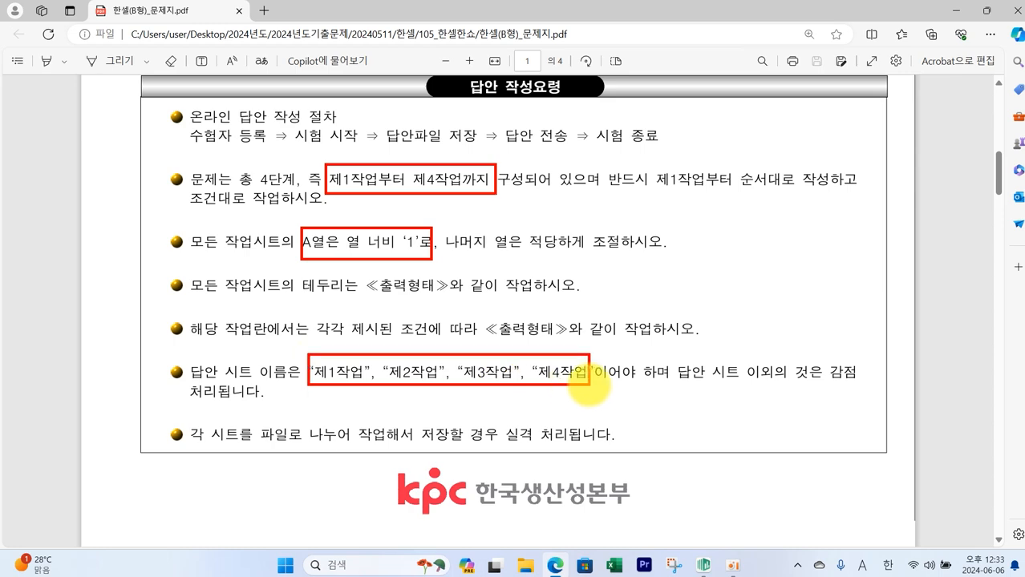
- Review the output layout and formatting conditions on the exam's second page
{"action": "scroll", "coordinate": [405, 393], "scroll_direction": "down", "scroll_amount": 10}
{"action": "mouse_move", "coordinate": [362, 456]}
{"action": "left_mouse_down"}
{"action": "mouse_move", "coordinate": [397, 486]}
{"action": "mouse_move", "coordinate": [674, 487]}
{"action": "left_mouse_up"}
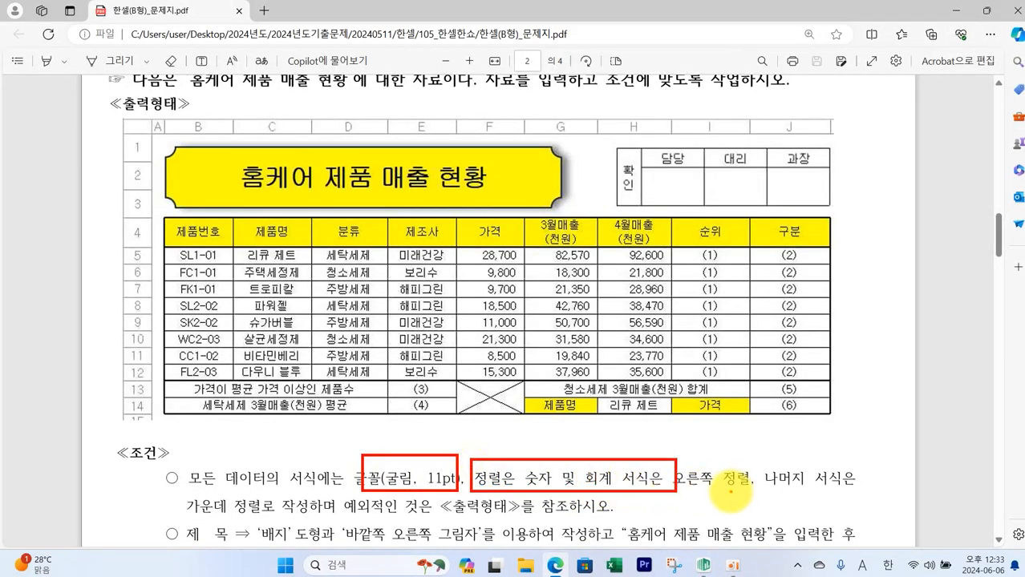
{"action": "mouse_move", "coordinate": [721, 461]}
{"action": "left_mouse_down"}
{"action": "mouse_move", "coordinate": [682, 494]}
{"action": "mouse_move", "coordinate": [728, 503]}
{"action": "left_mouse_up"}
{"action": "left_click_drag", "start_coordinate": [761, 459], "coordinate": [863, 495]}
{"action": "mouse_move", "coordinate": [183, 493]}
{"action": "left_mouse_down"}
{"action": "mouse_move", "coordinate": [303, 519]}
{"action": "mouse_move", "coordinate": [510, 513]}
{"action": "left_mouse_up"}
{"action": "key", "text": "Escape"}
- Register in the candidate program with the candidate exam number and confirm the 2016 version and candidate details
{"action": "key", "text": "super+d"}
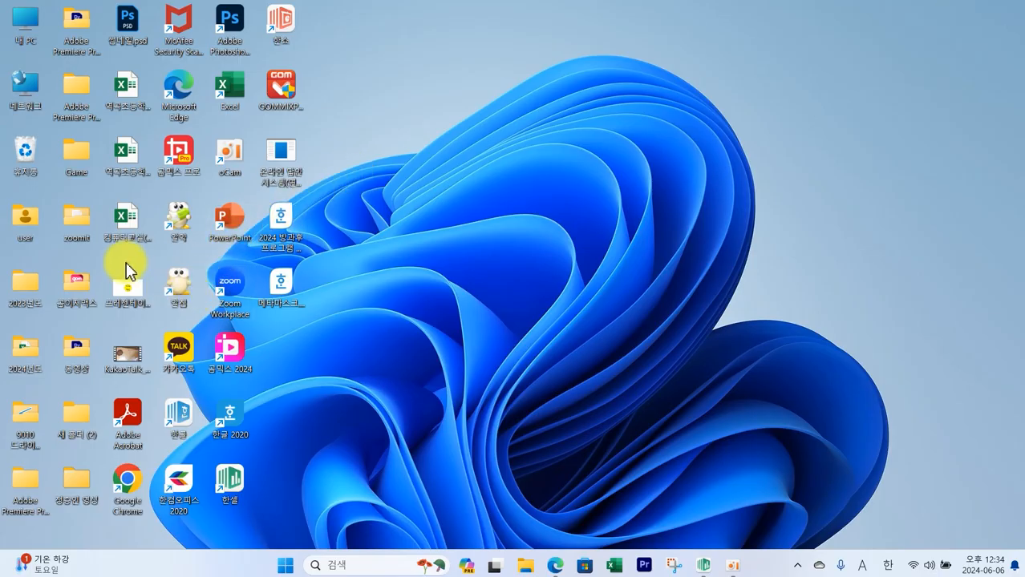
{"action": "double_click", "coordinate": [282, 156]}
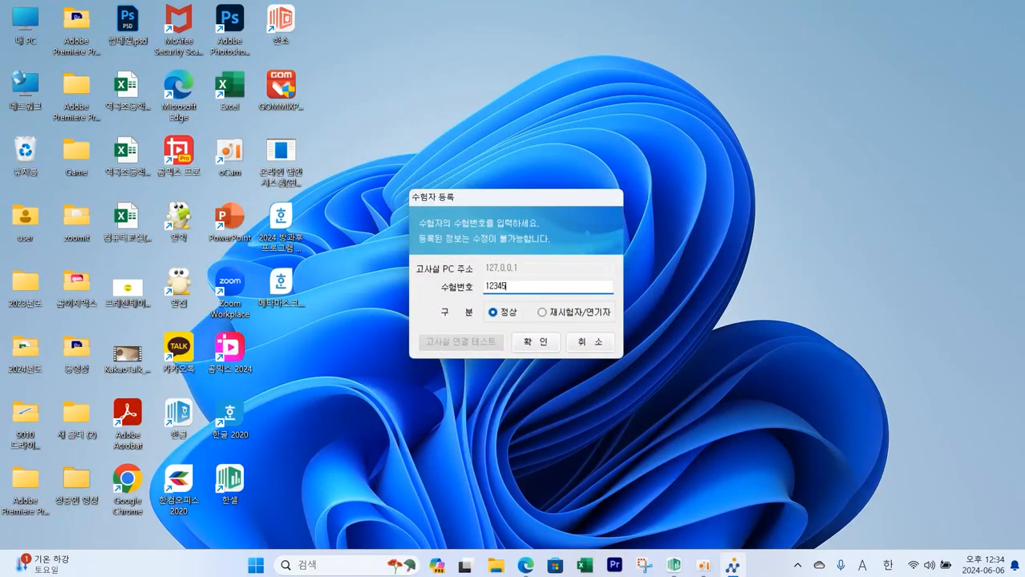
{"action": "left_click", "coordinate": [539, 349]}
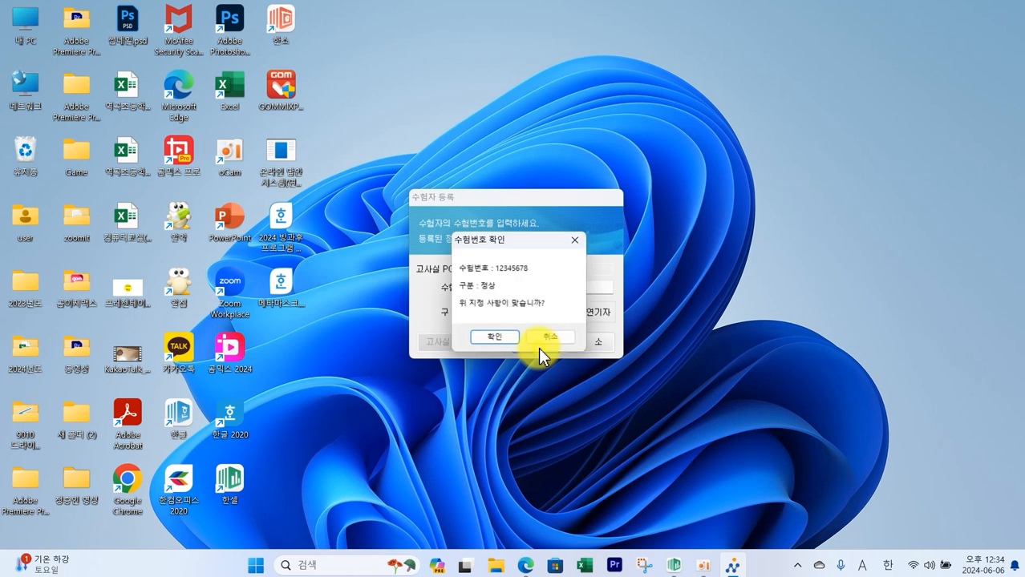
{"action": "left_click", "coordinate": [493, 341]}
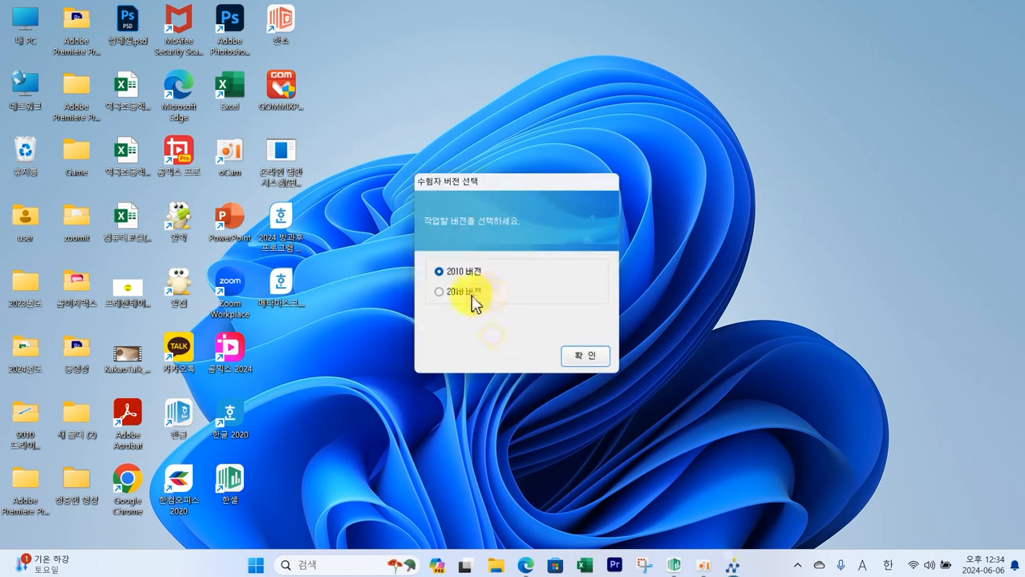
{"action": "left_click", "coordinate": [578, 355]}
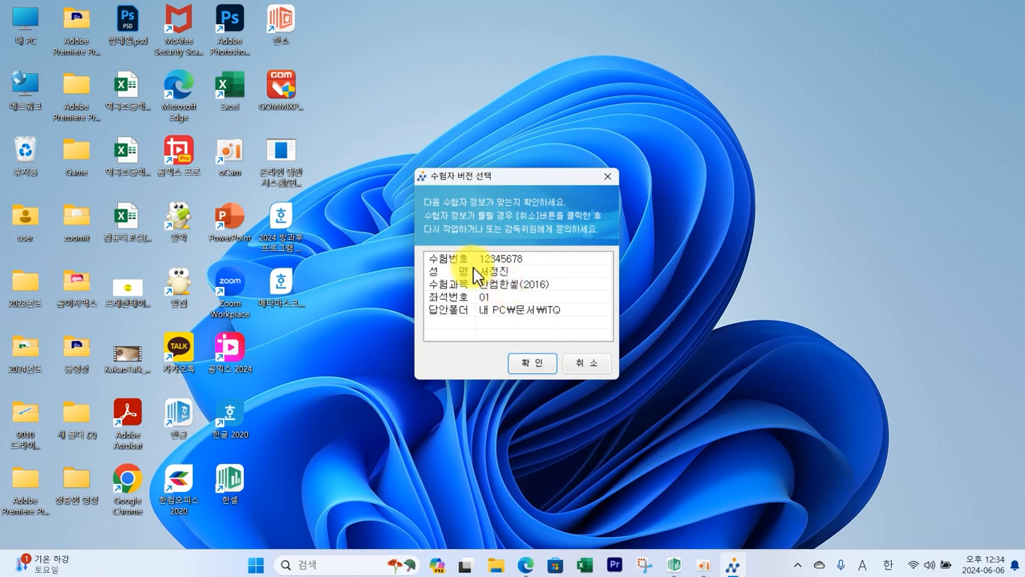
{"action": "left_click", "coordinate": [533, 365]}
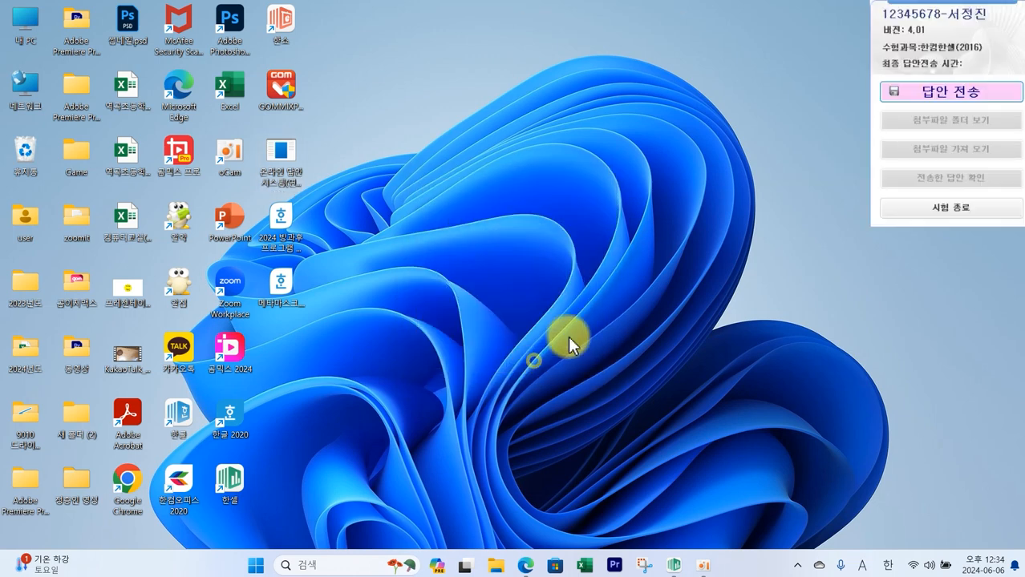
- Open the Hancell workbook and set column A's width to 1
{"action": "left_click", "coordinate": [674, 564]}
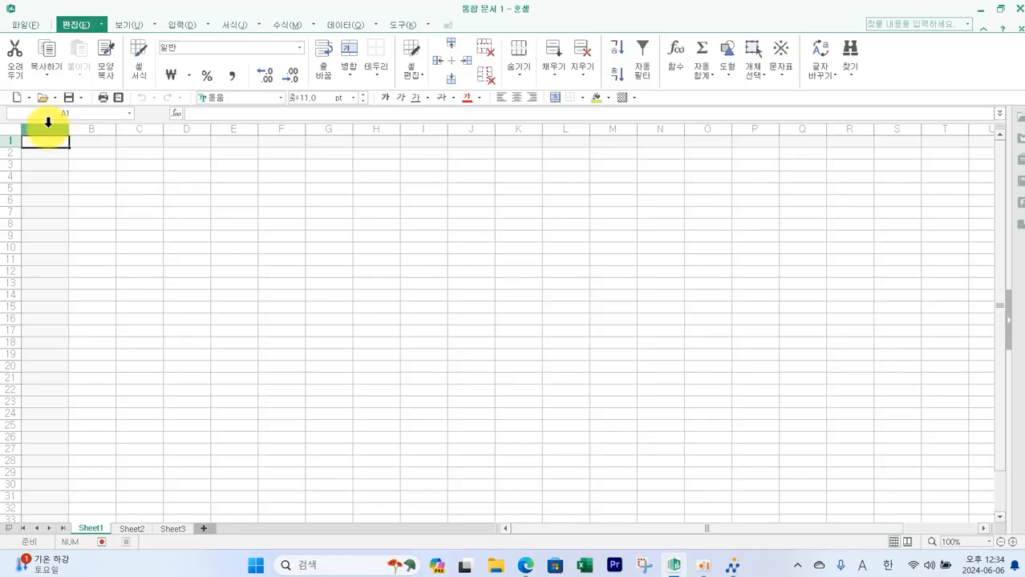
{"action": "right_click", "coordinate": [48, 121]}
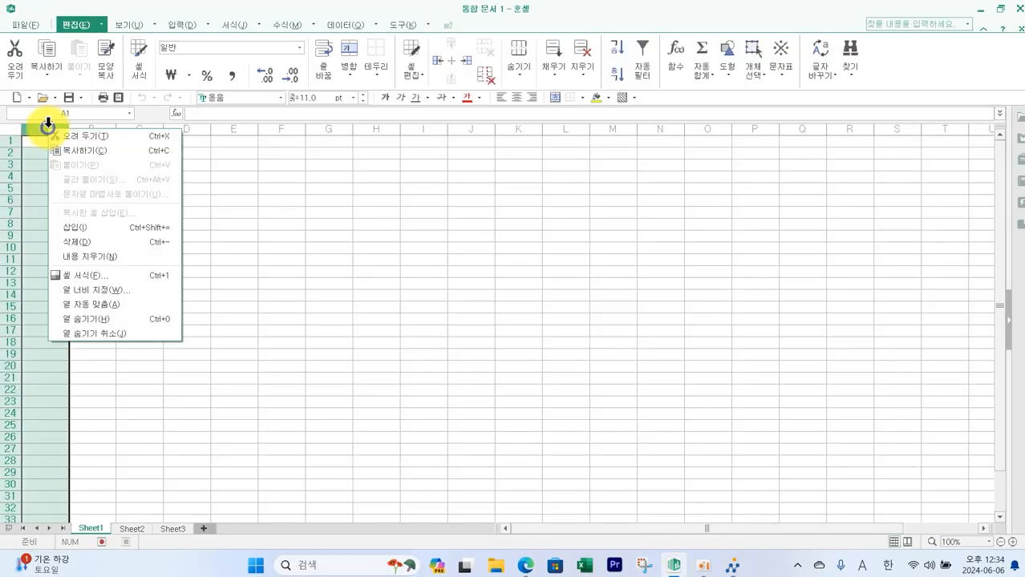
{"action": "left_click", "coordinate": [111, 293]}
{"action": "type", "text": "1"}
{"action": "key", "text": "Return"}
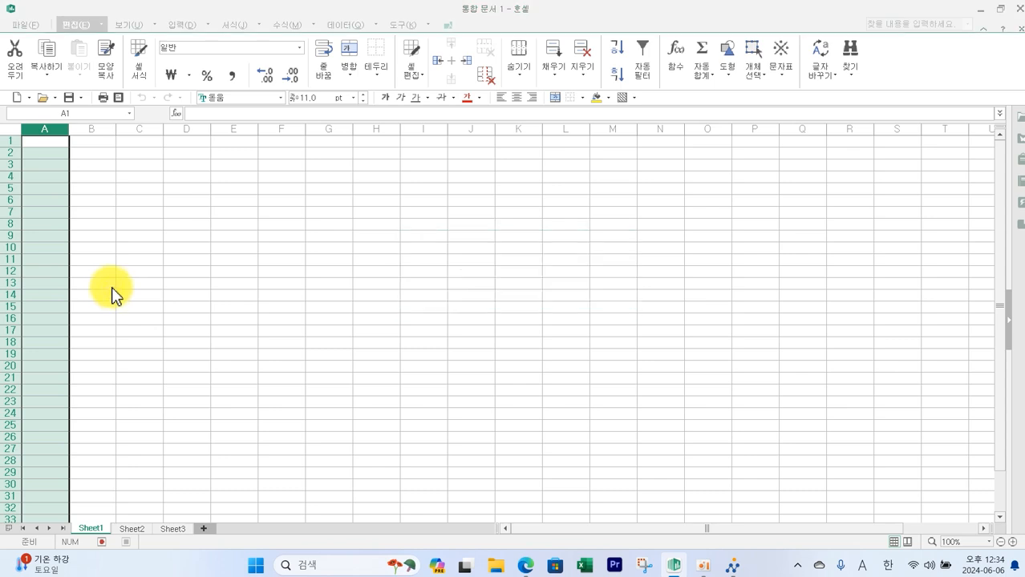
- Select the whole sheet and set its font to 굴림
{"action": "left_click", "coordinate": [13, 130]}
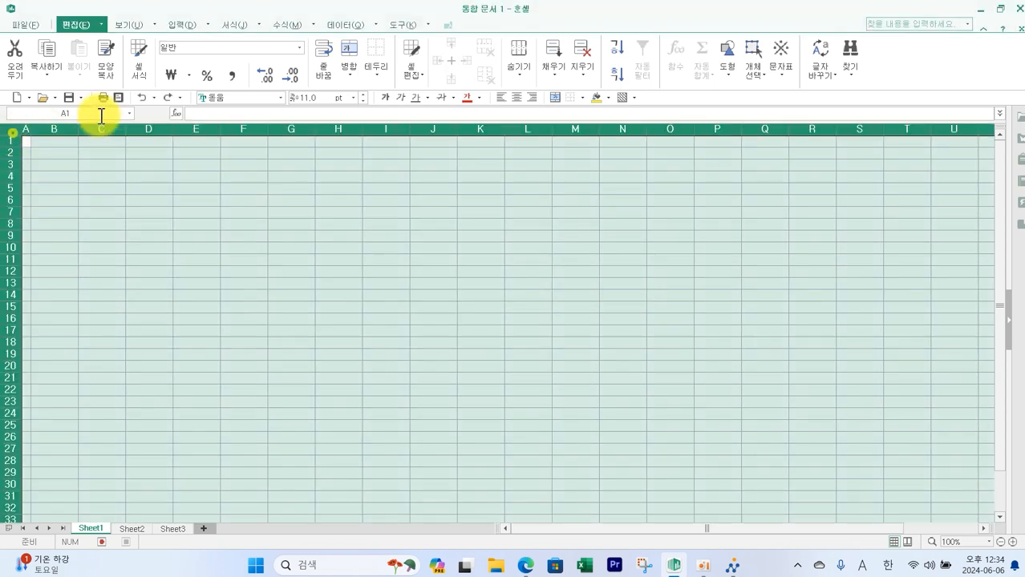
{"action": "left_click", "coordinate": [281, 98]}
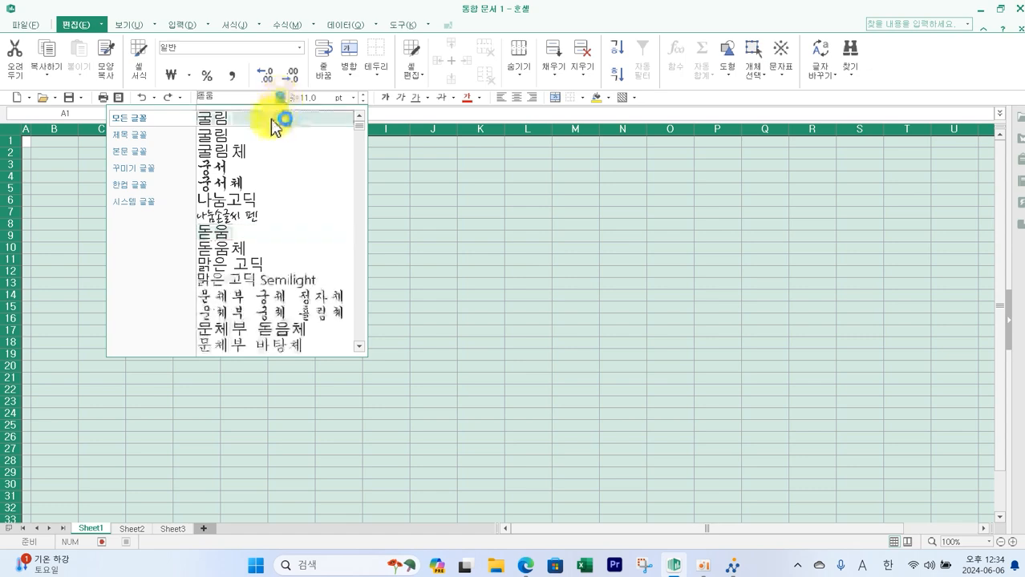
{"action": "left_click", "coordinate": [279, 122]}
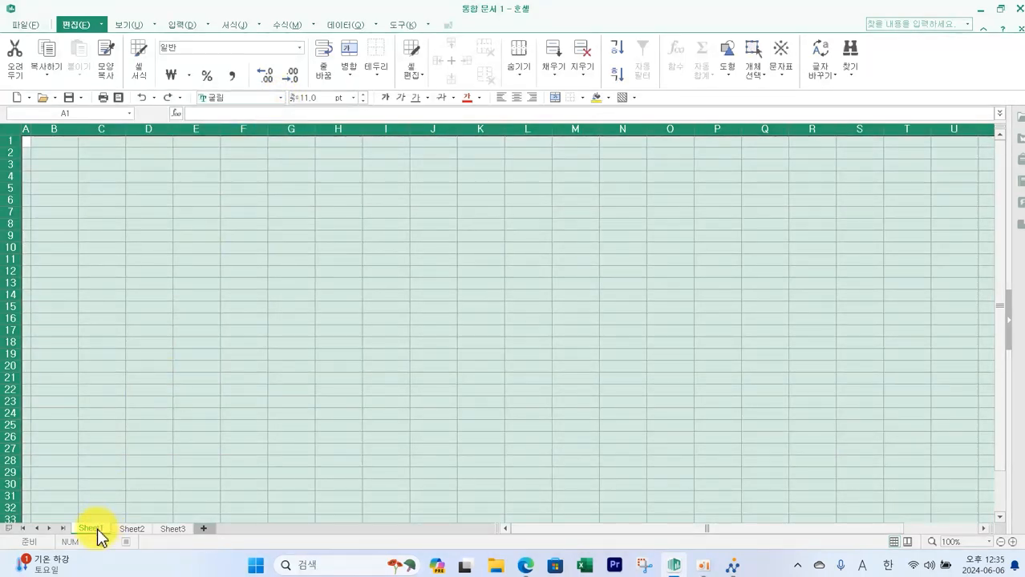
- Rename Sheet1 to 제1작업 and Sheet2 to 제2작업
{"action": "right_click", "coordinate": [98, 532]}
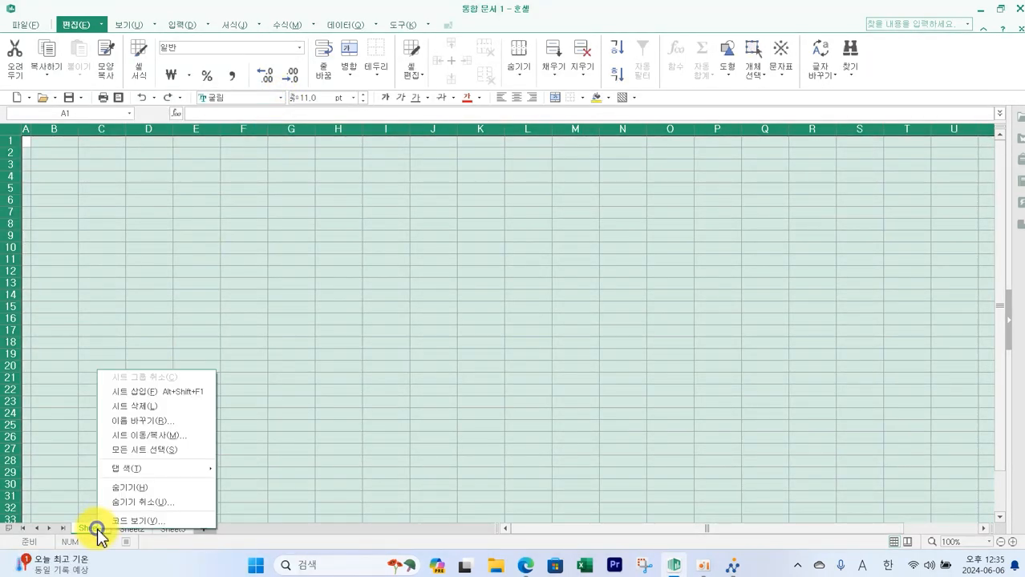
{"action": "left_click", "coordinate": [165, 426]}
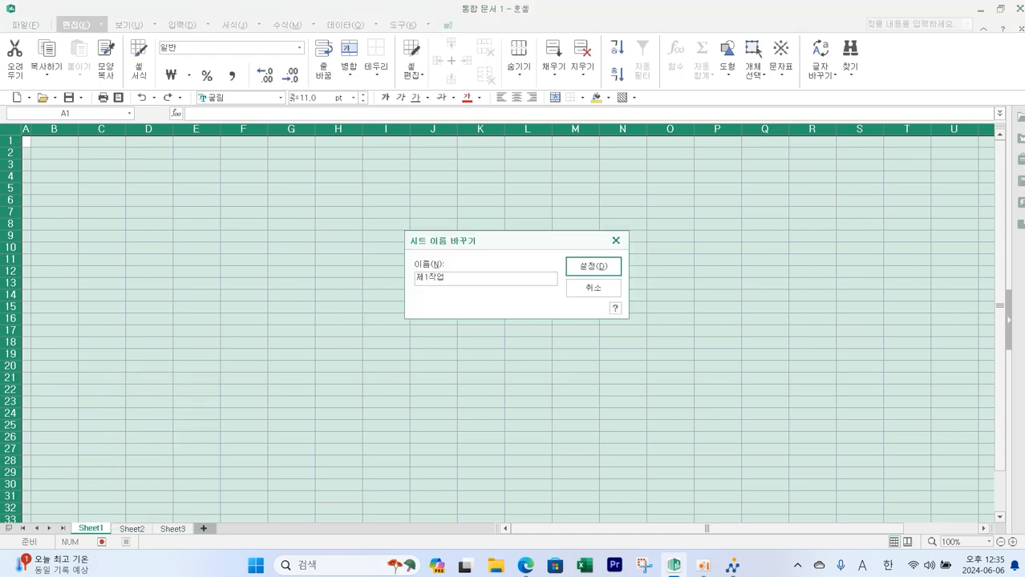
{"action": "key", "text": "Return"}
{"action": "right_click", "coordinate": [139, 530]}
{"action": "left_click", "coordinate": [207, 429]}
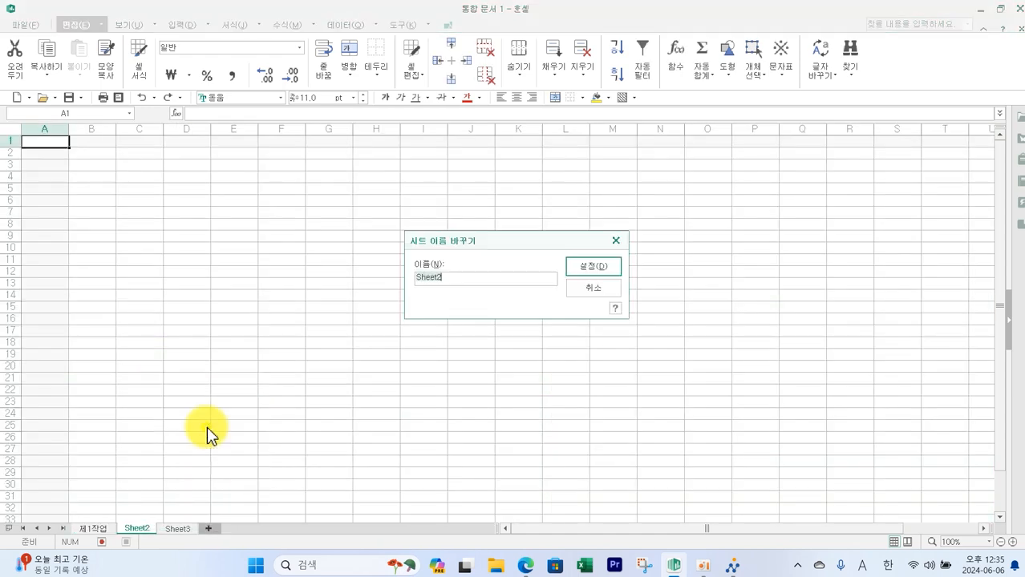
{"action": "type", "text": "ㅈ"}
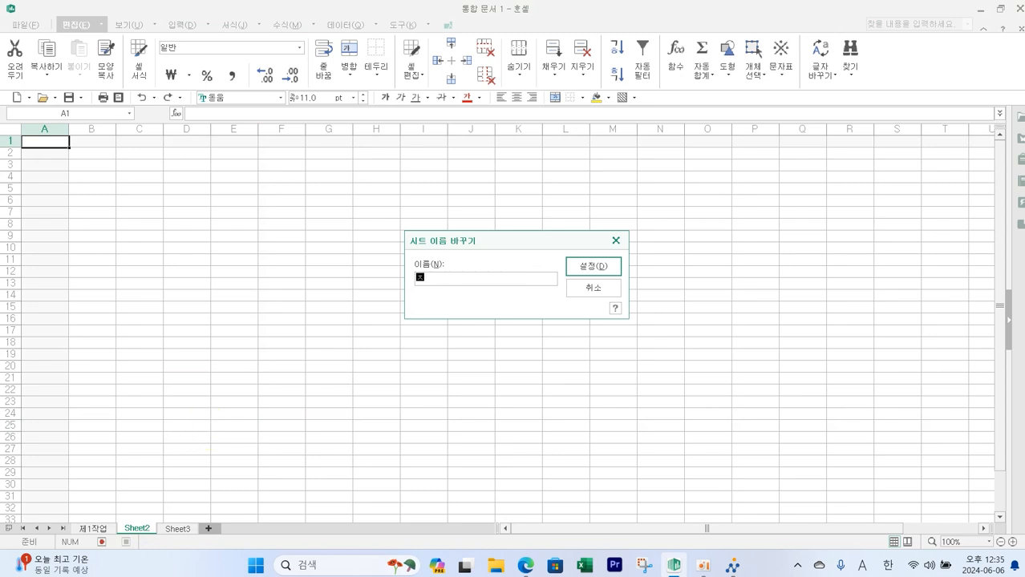
{"action": "type", "text": "2작업"}
{"action": "key", "text": "Return"}
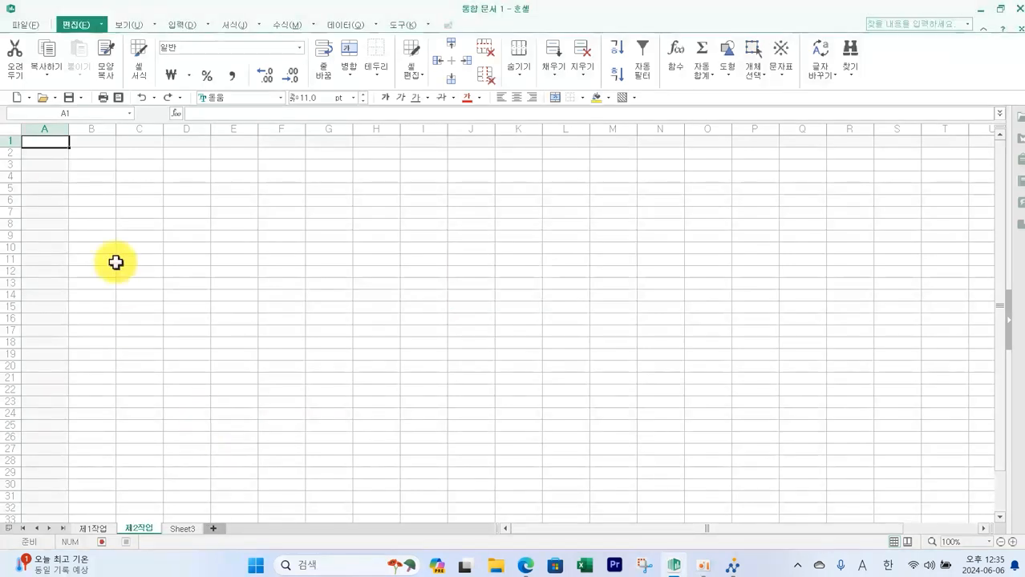
- On 제2작업, set column A's width to 1 and the whole sheet's font to 굴림
{"action": "right_click", "coordinate": [49, 122]}
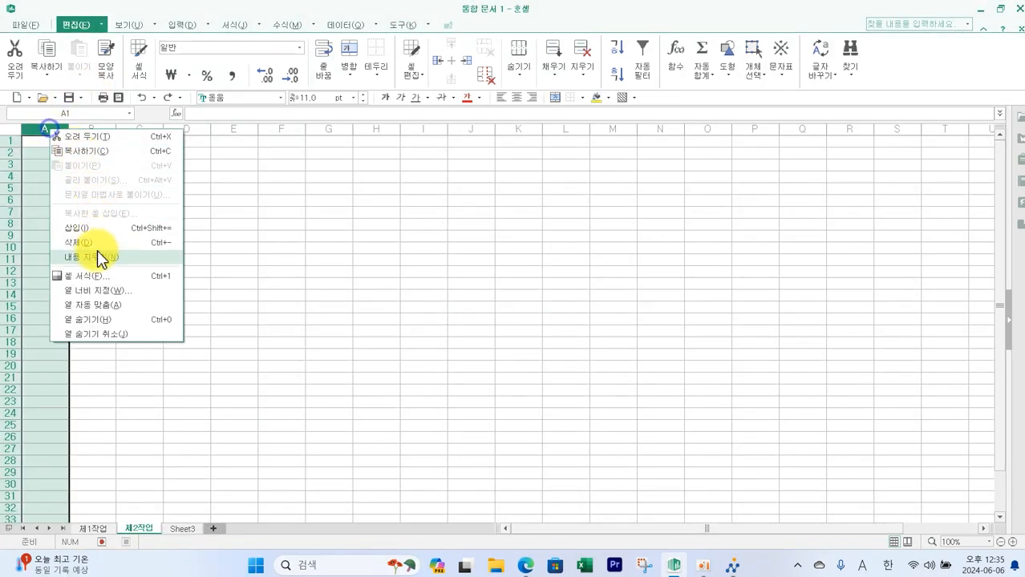
{"action": "left_click", "coordinate": [105, 293]}
{"action": "type", "text": "1"}
{"action": "key", "text": "Return"}
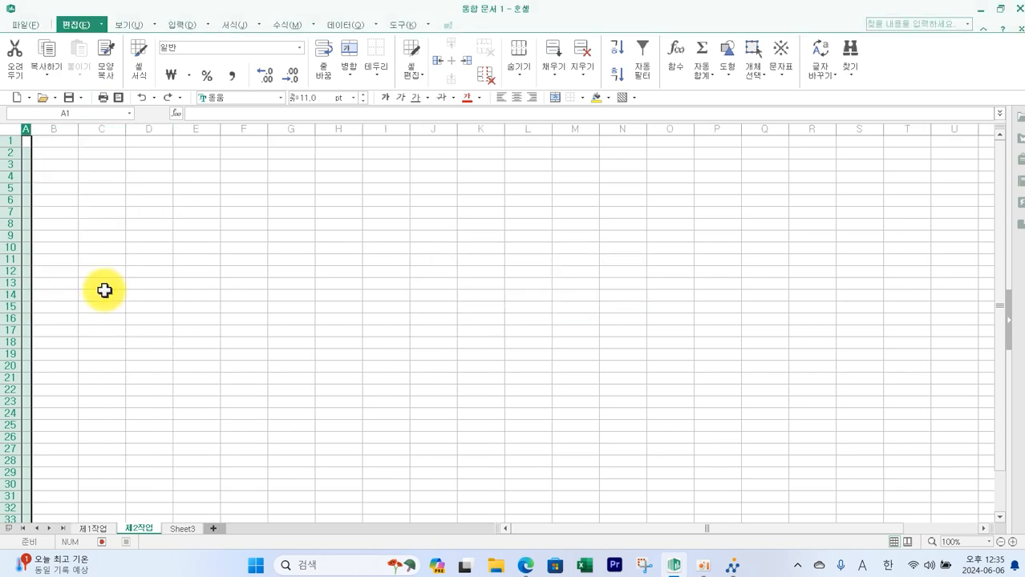
{"action": "left_click", "coordinate": [11, 129]}
{"action": "left_click", "coordinate": [282, 101]}
{"action": "left_click", "coordinate": [275, 122]}
- Rename Sheet3 to 제3작업 and return to the 제1작업 sheet
{"action": "double_click", "coordinate": [185, 529]}
{"action": "type", "text": "제3작업"}
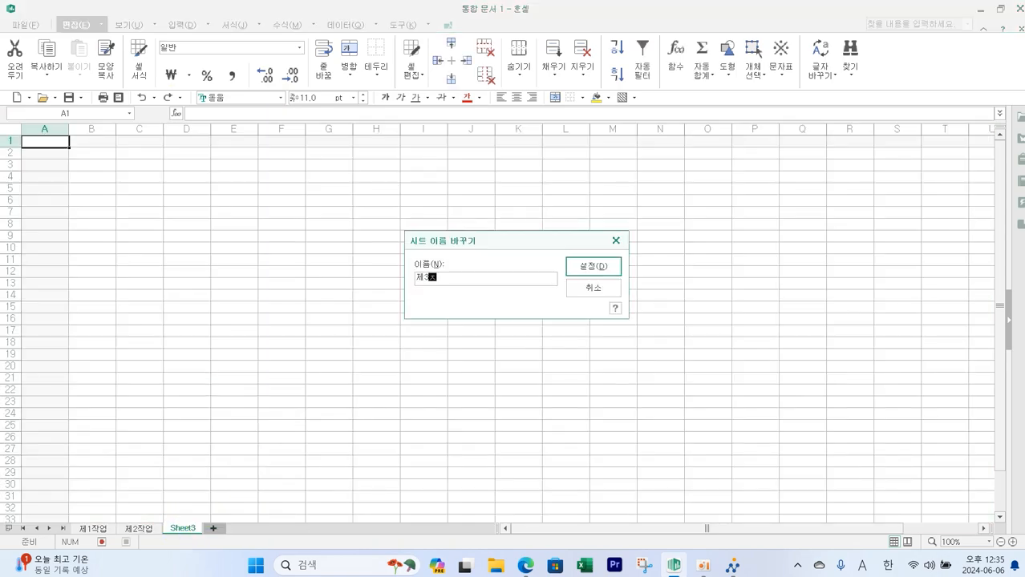
{"action": "key", "text": "Return"}
{"action": "right_click", "coordinate": [228, 527]}
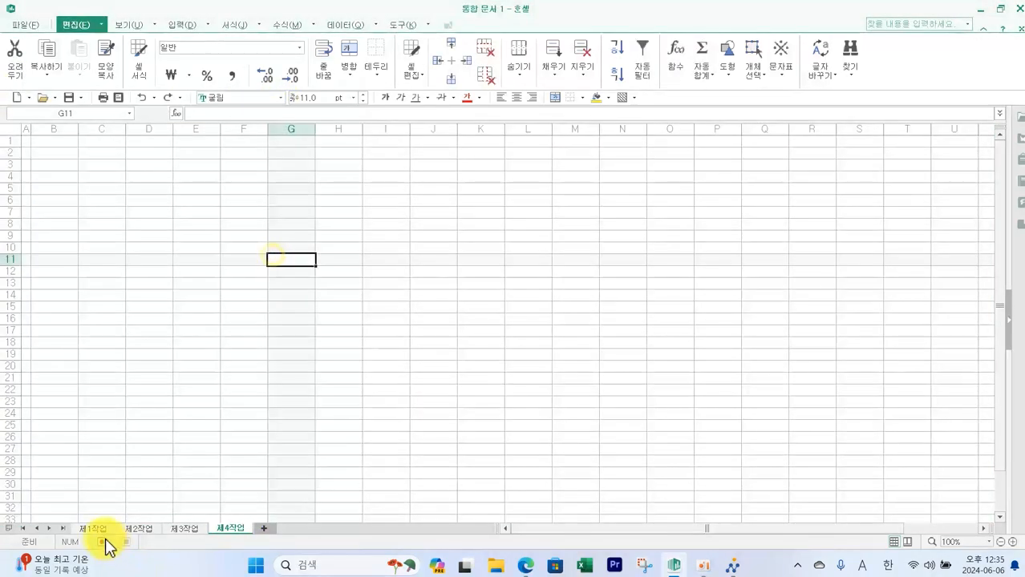
{"action": "left_click", "coordinate": [96, 529]}
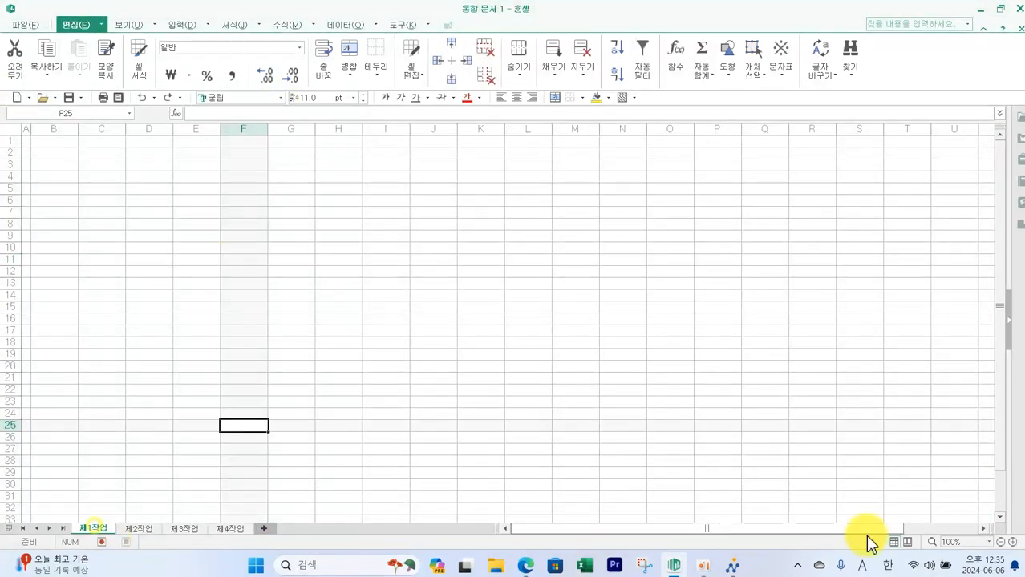
{"action": "left_click", "coordinate": [1012, 543]}
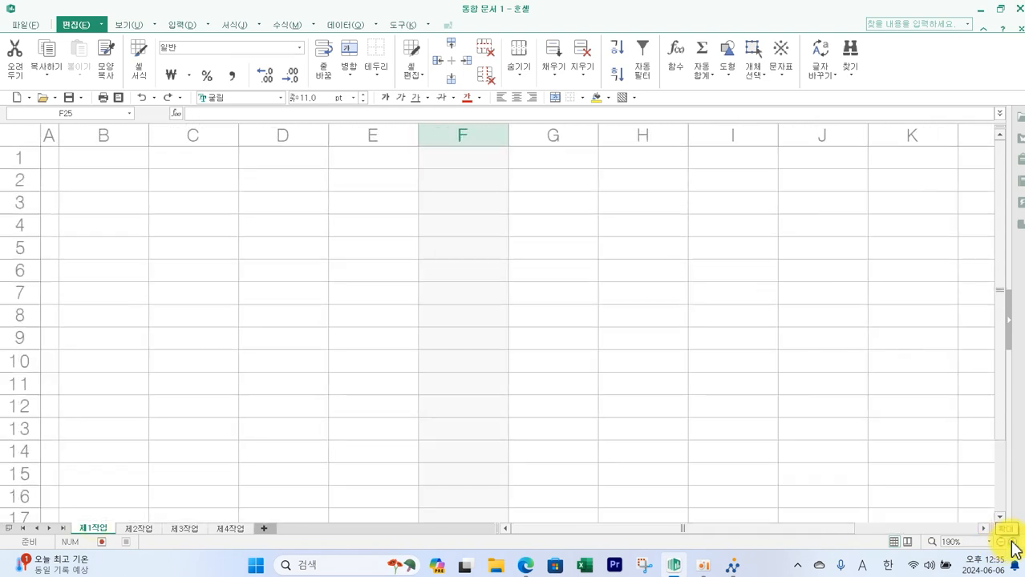
- Compare with the output table in the exam PDF, then give B4:J14 all borders and a thick outline border
{"action": "key", "text": "alt+Tab"}
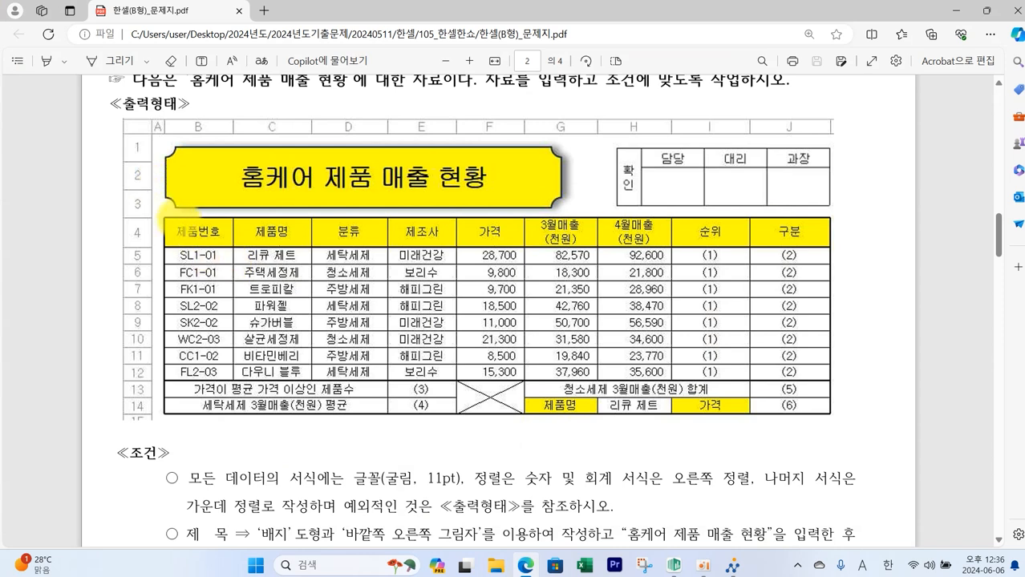
{"action": "mouse_move", "coordinate": [163, 219]}
{"action": "left_mouse_down"}
{"action": "mouse_move", "coordinate": [834, 387]}
{"action": "mouse_move", "coordinate": [838, 423]}
{"action": "mouse_move", "coordinate": [832, 416]}
{"action": "left_mouse_up"}
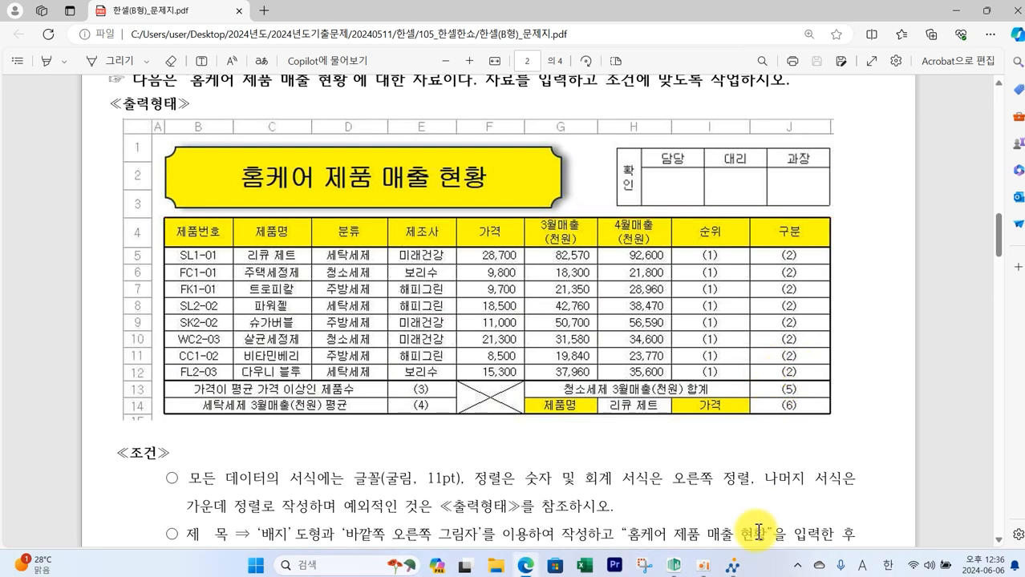
{"action": "left_click", "coordinate": [673, 571]}
{"action": "left_click_drag", "start_coordinate": [90, 210], "coordinate": [713, 407]}
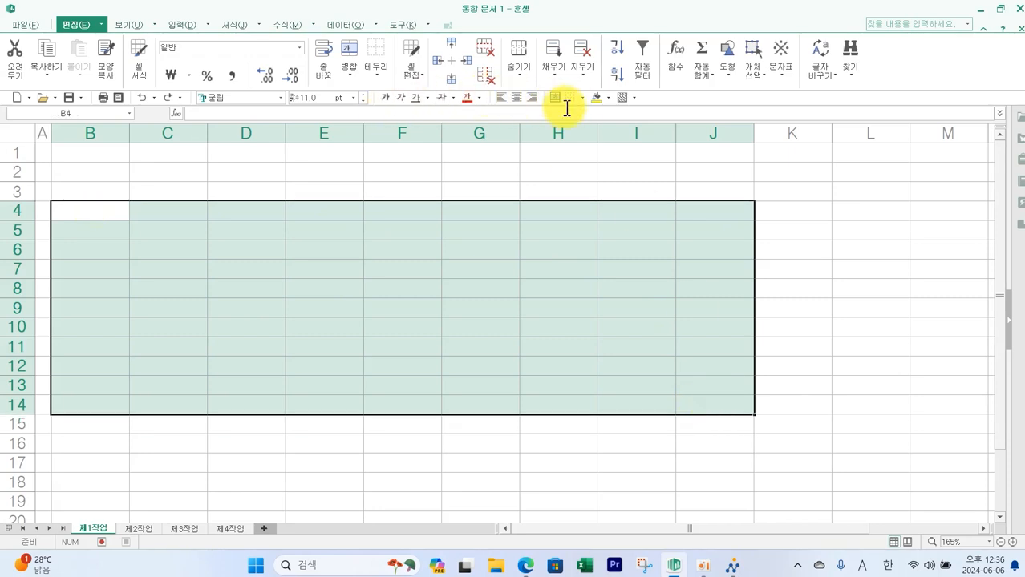
{"action": "left_click", "coordinate": [689, 178]}
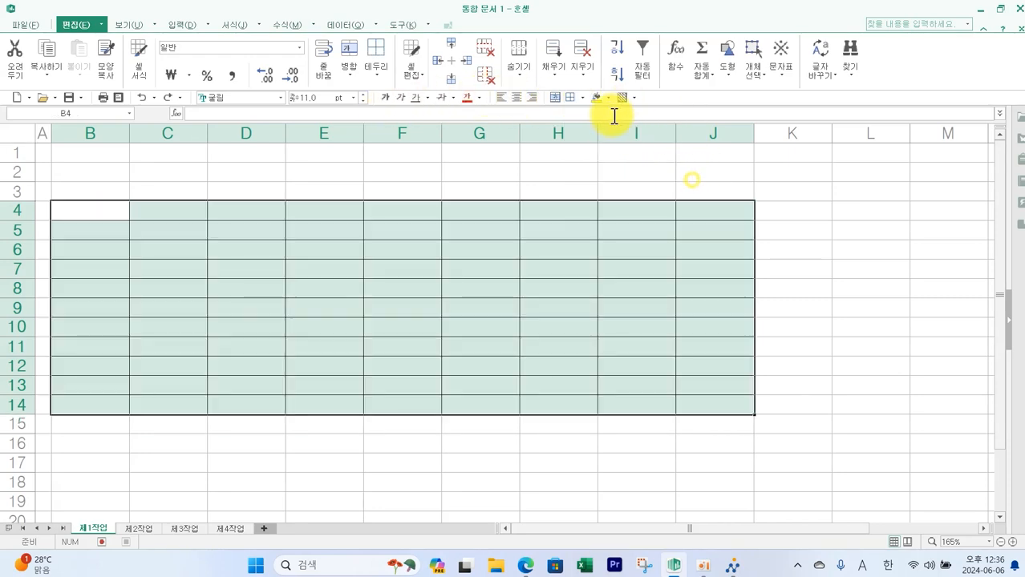
{"action": "left_click", "coordinate": [583, 99]}
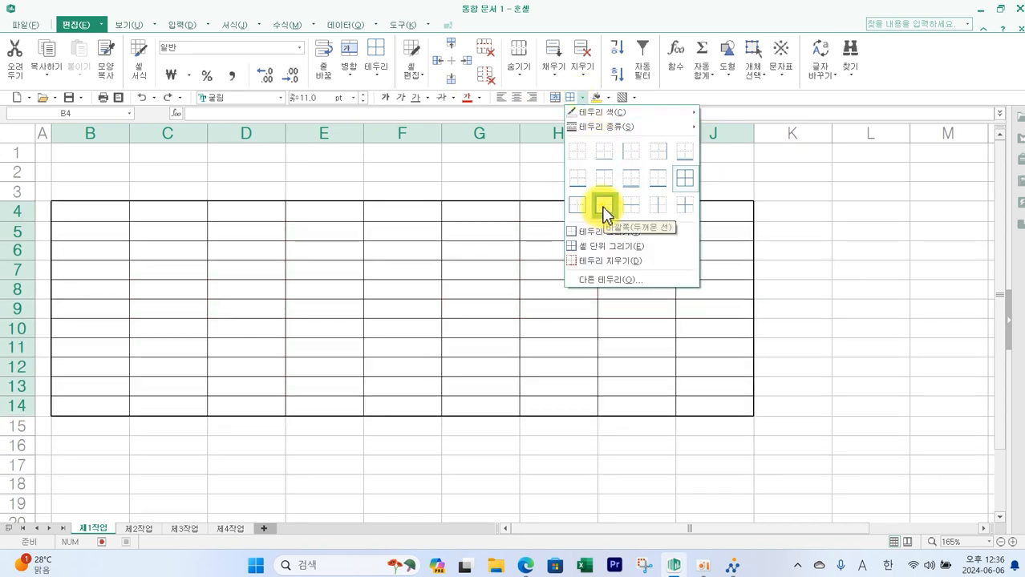
{"action": "left_click", "coordinate": [604, 206]}
- Apply a thick outline border to the data range B5:J12
{"action": "left_click_drag", "start_coordinate": [100, 225], "coordinate": [689, 369]}
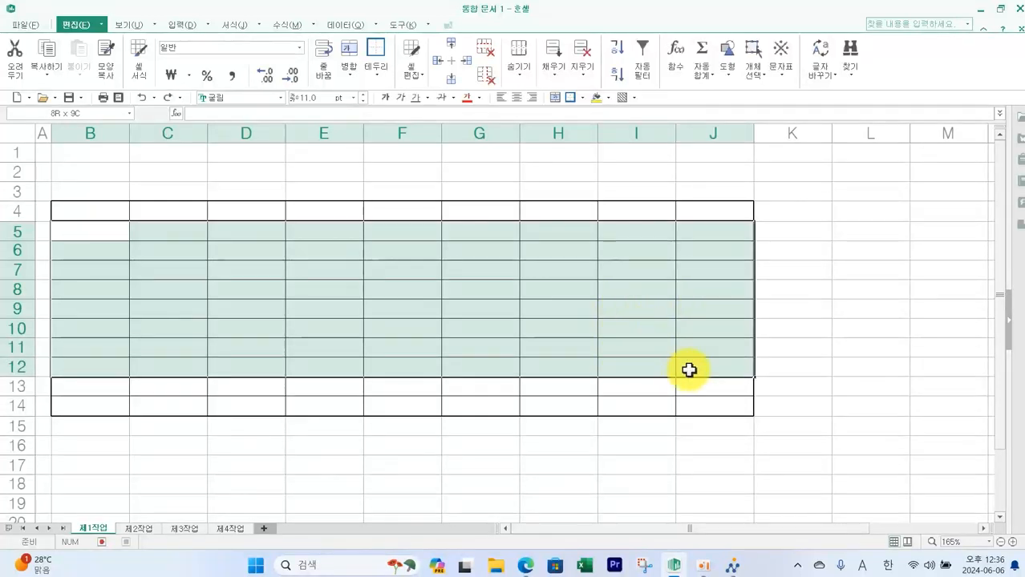
{"action": "left_click", "coordinate": [568, 98]}
{"action": "left_click", "coordinate": [802, 324]}
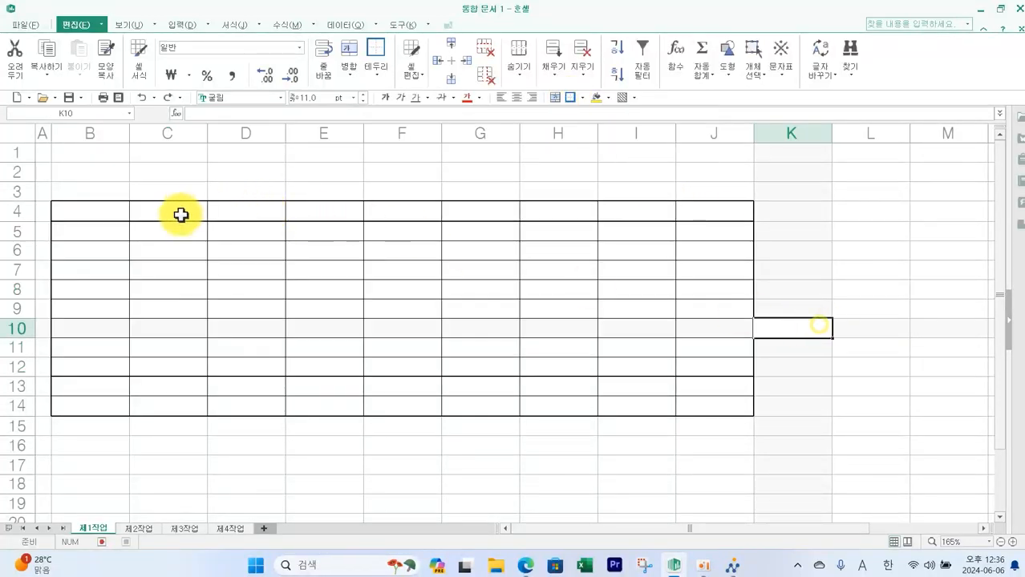
- Enter the header 3월매출(천원) in G4, breaking the line before (천원)
{"action": "left_click", "coordinate": [110, 215]}
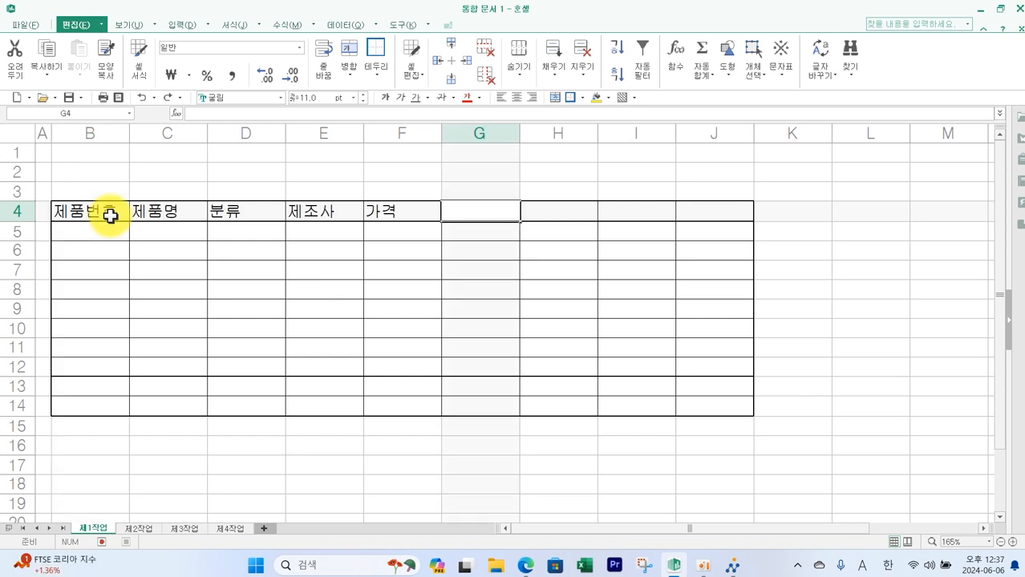
{"action": "type", "text": "3ㅇ"}
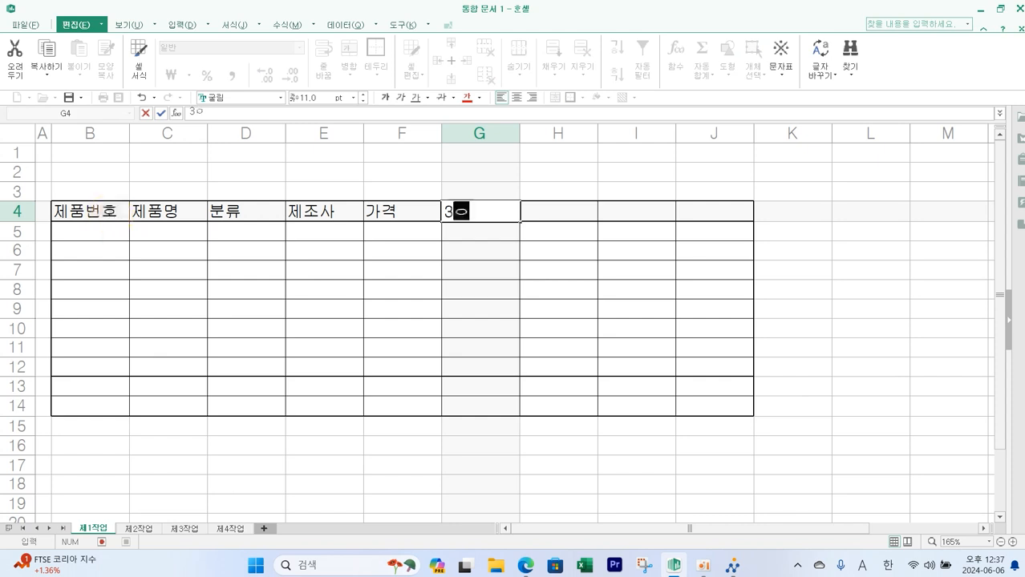
{"action": "type", "text": "매출"}
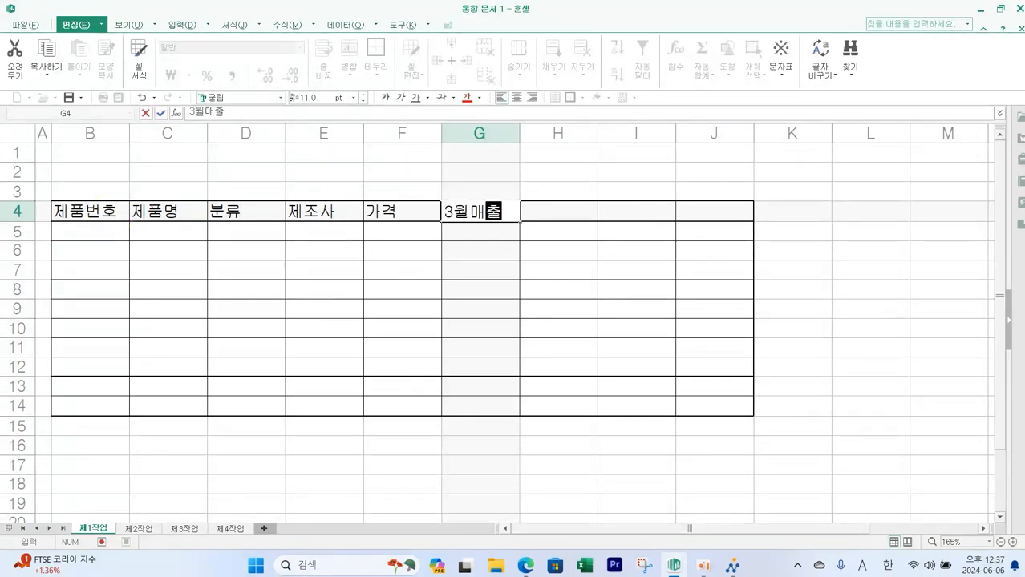
{"action": "key", "text": "alt+Return"}
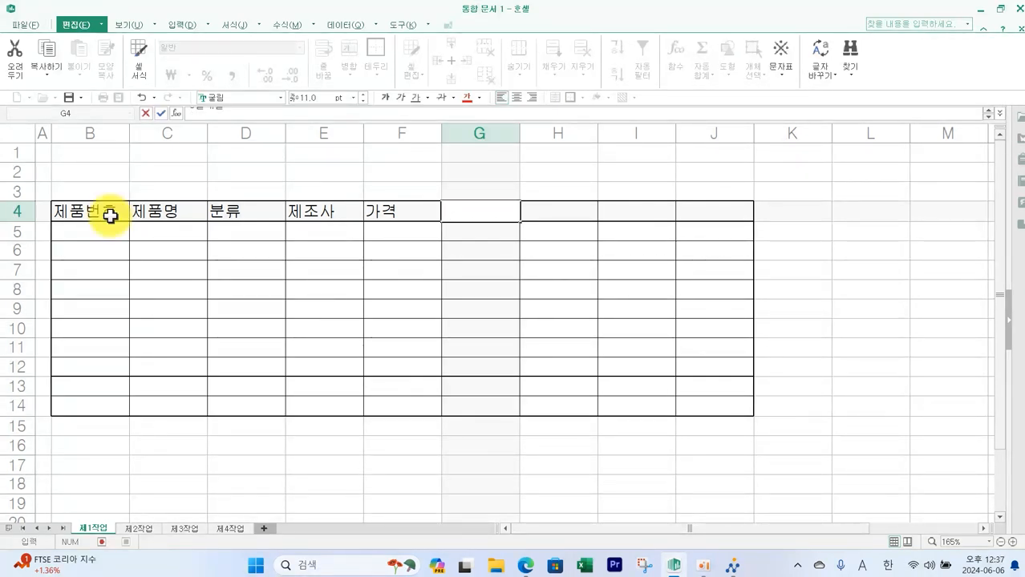
{"action": "type", "text": "(ㅊ"}
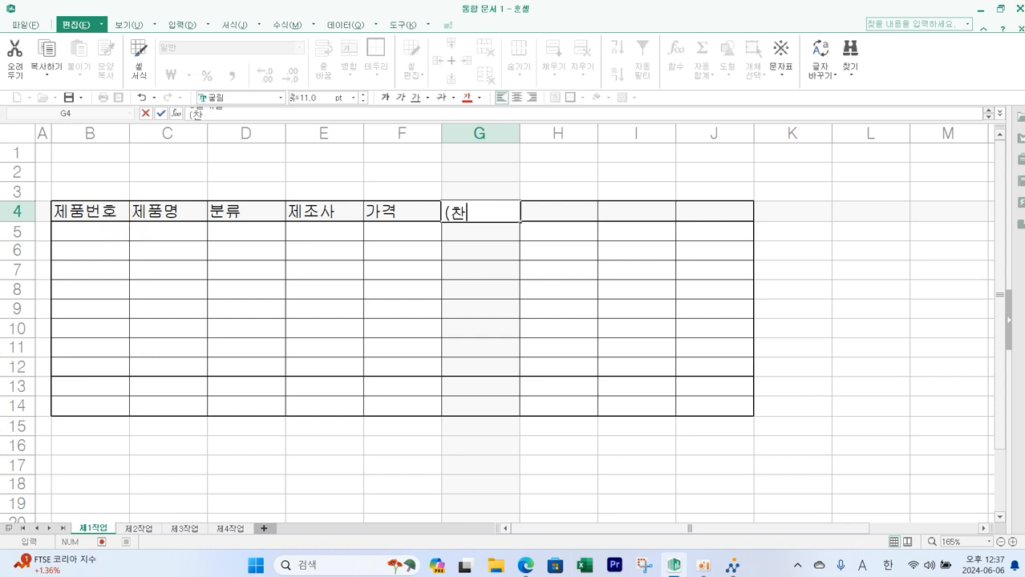
{"action": "type", "text": "원)"}
{"action": "key", "text": "Return"}
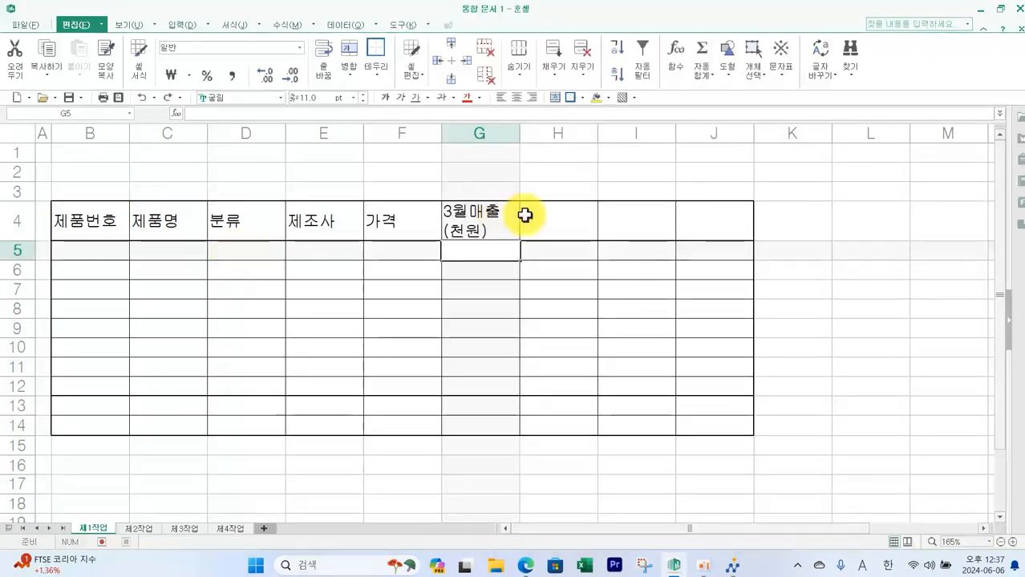
- Enter the header 4월매출(천원) in H4, breaking the line before (천원)
{"action": "left_click", "coordinate": [548, 218]}
{"action": "type", "text": "4우"}
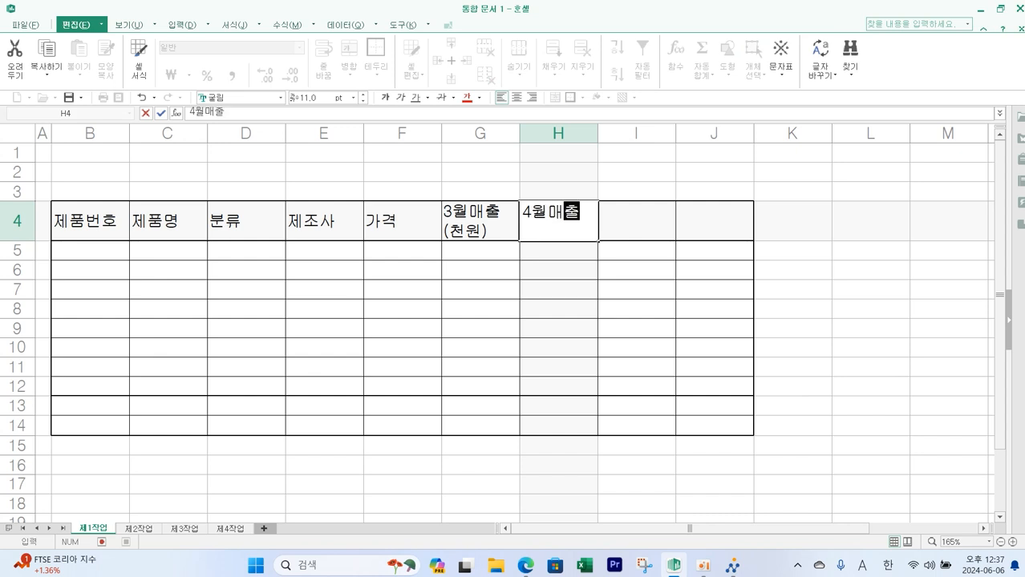
{"action": "type", "text": "매출"}
{"action": "key", "text": "alt+Return"}
{"action": "type", "text": "(천"}
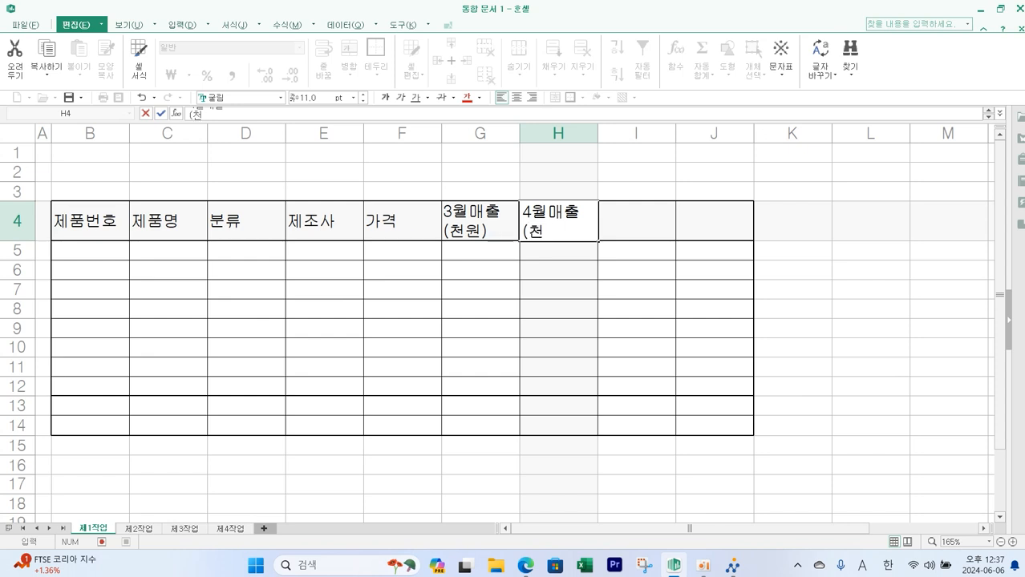
{"action": "type", "text": "원)"}
{"action": "key", "text": "Return"}
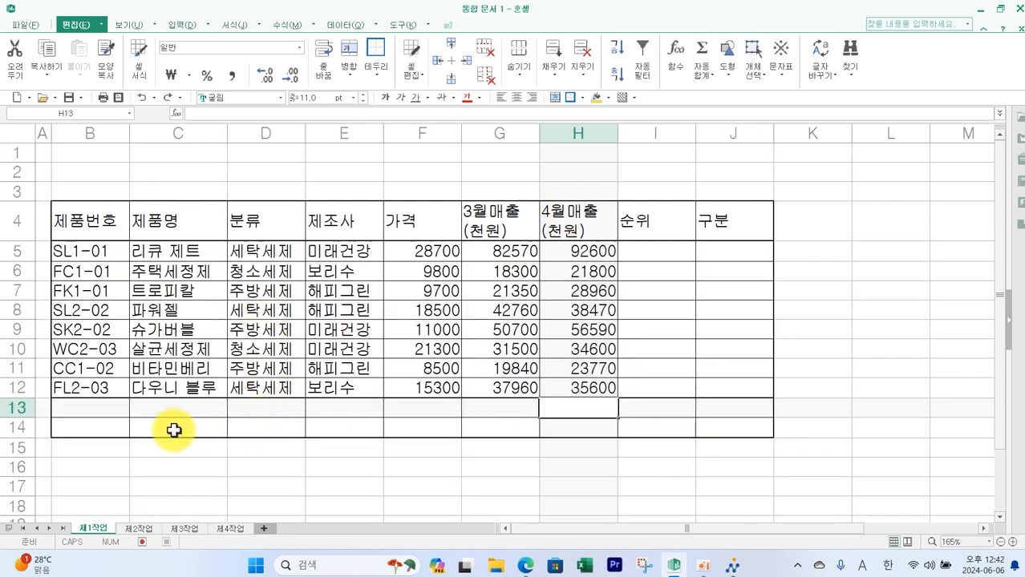
- Merge and center B13:D13 and B14:D14
{"action": "left_click_drag", "start_coordinate": [105, 409], "coordinate": [274, 406]}
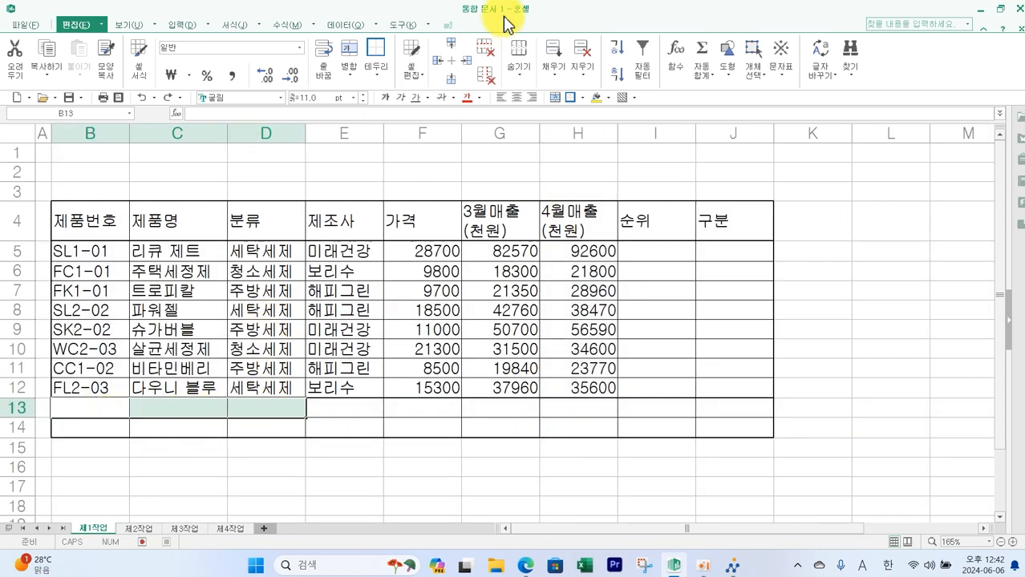
{"action": "left_click", "coordinate": [554, 97]}
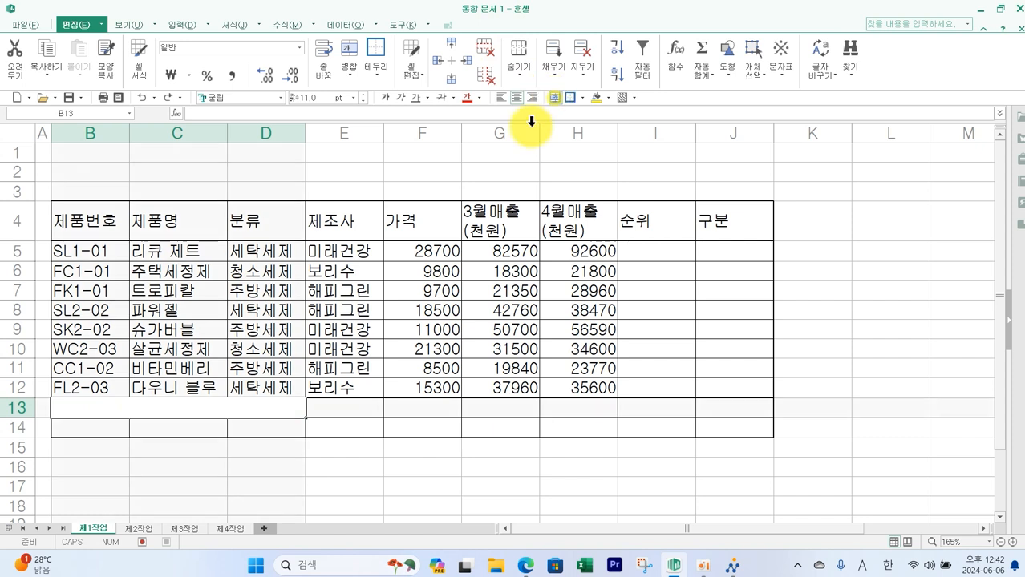
{"action": "left_click_drag", "start_coordinate": [108, 424], "coordinate": [229, 424]}
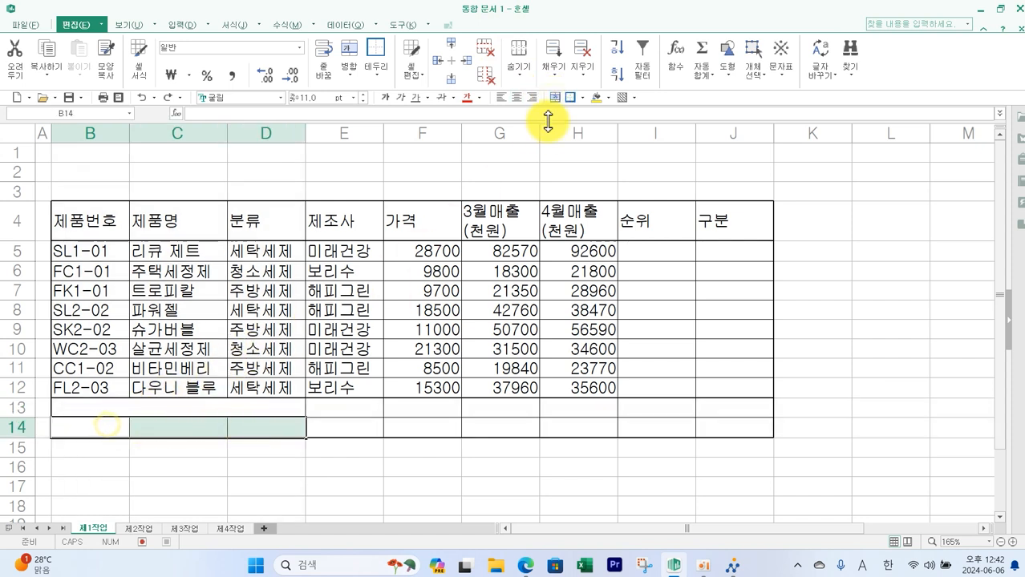
{"action": "left_click", "coordinate": [560, 97]}
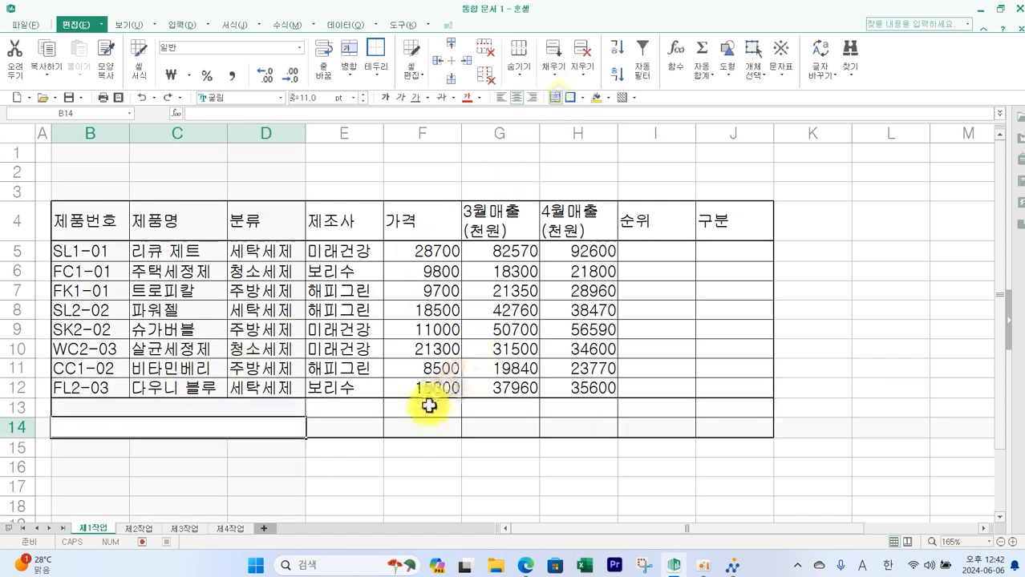
- Merge F13:F14 and give it both diagonal borders in the Format Cells border settings
{"action": "left_click_drag", "start_coordinate": [426, 405], "coordinate": [428, 420]}
{"action": "left_click", "coordinate": [555, 99]}
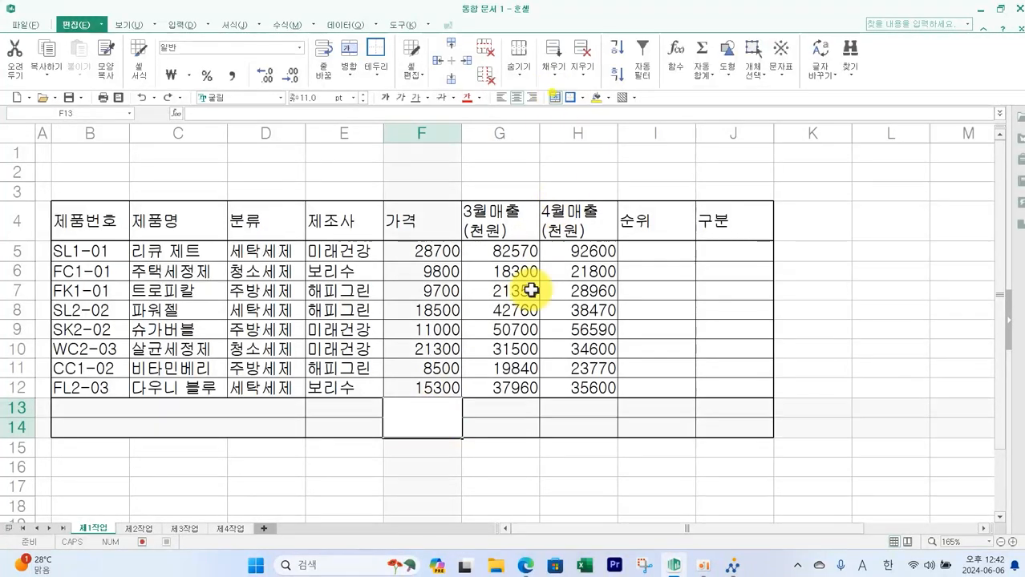
{"action": "right_click", "coordinate": [431, 417]}
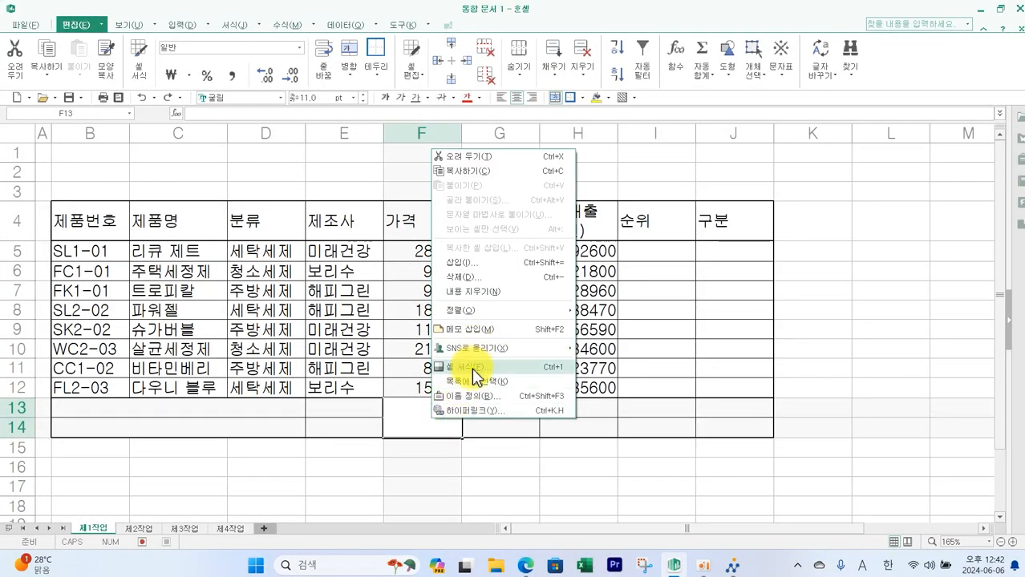
{"action": "left_click", "coordinate": [472, 369]}
{"action": "left_click", "coordinate": [501, 140]}
{"action": "left_click", "coordinate": [490, 326]}
{"action": "left_click", "coordinate": [576, 329]}
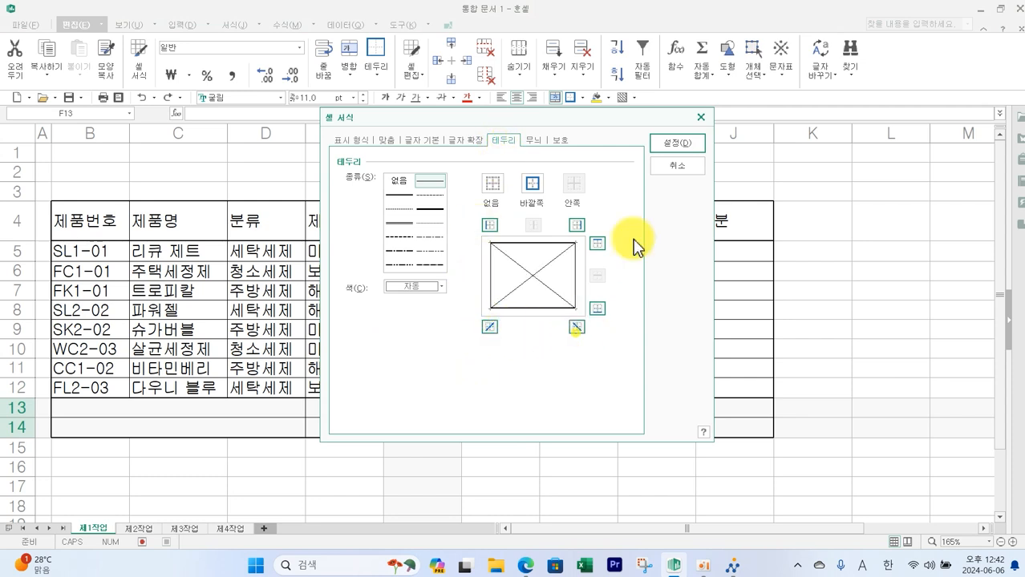
{"action": "left_click", "coordinate": [674, 145]}
- Merge and center G13:I13
{"action": "left_click_drag", "start_coordinate": [514, 414], "coordinate": [655, 409]}
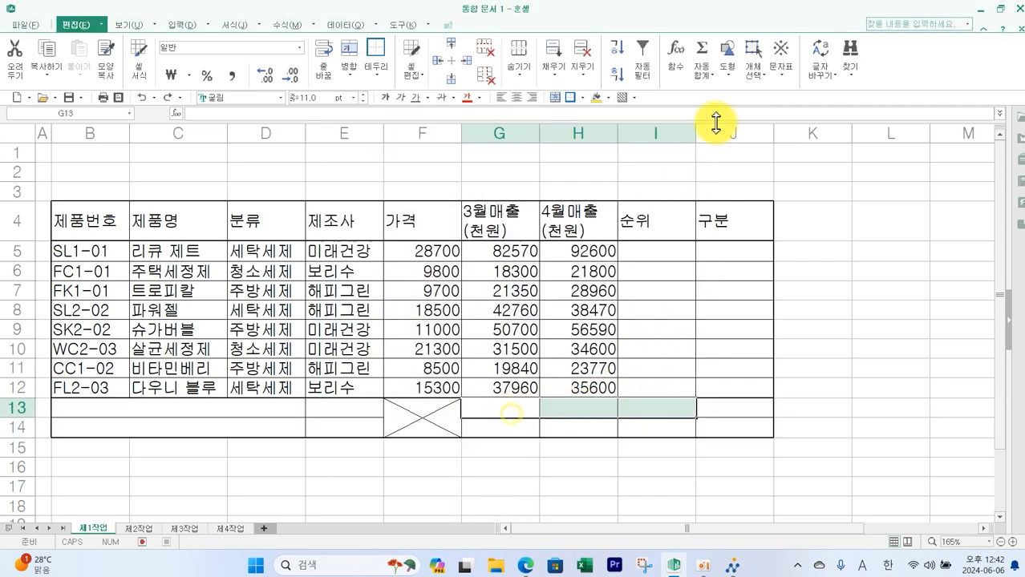
{"action": "left_click", "coordinate": [555, 98]}
{"action": "left_click", "coordinate": [230, 412]}
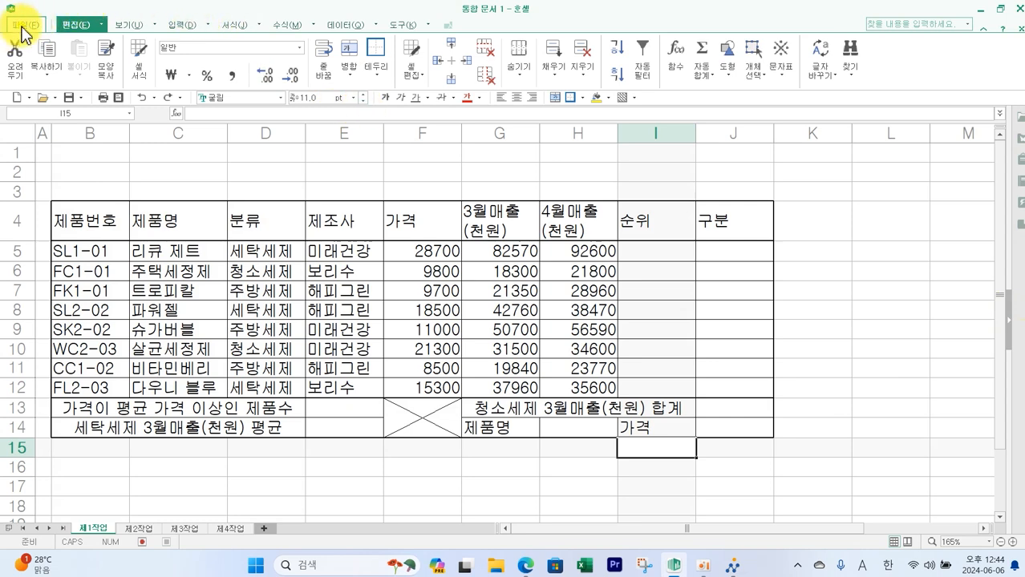
- Save the workbook as a Hancell file in the ITQ folder, named with the exam number and examinee name
{"action": "left_click", "coordinate": [24, 25]}
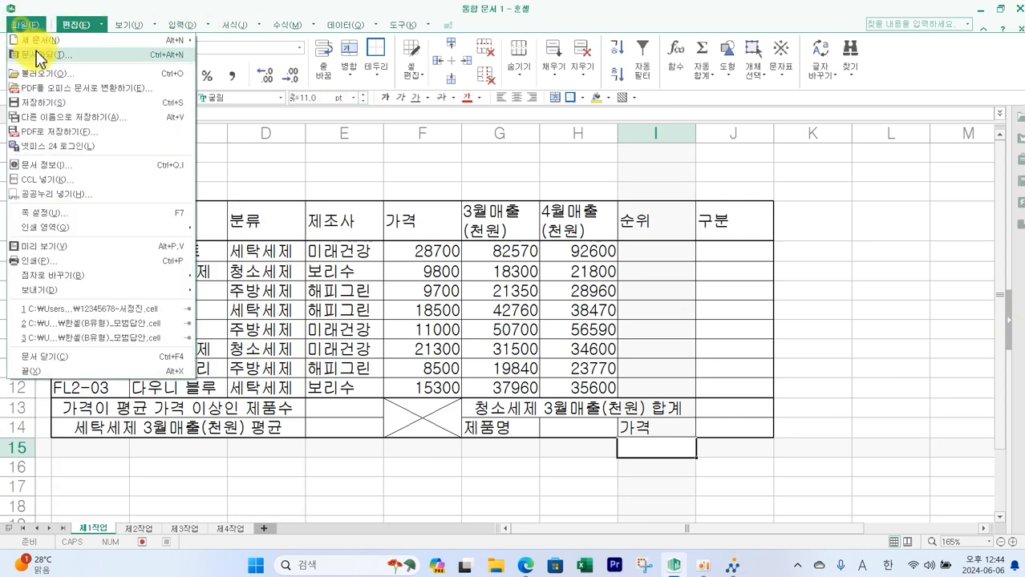
{"action": "left_click", "coordinate": [56, 118]}
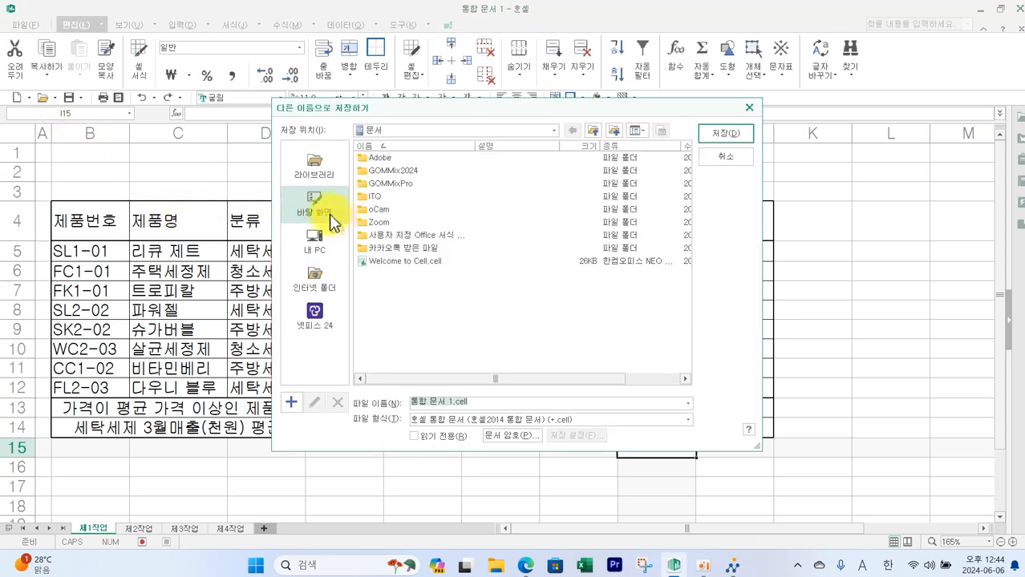
{"action": "double_click", "coordinate": [374, 198]}
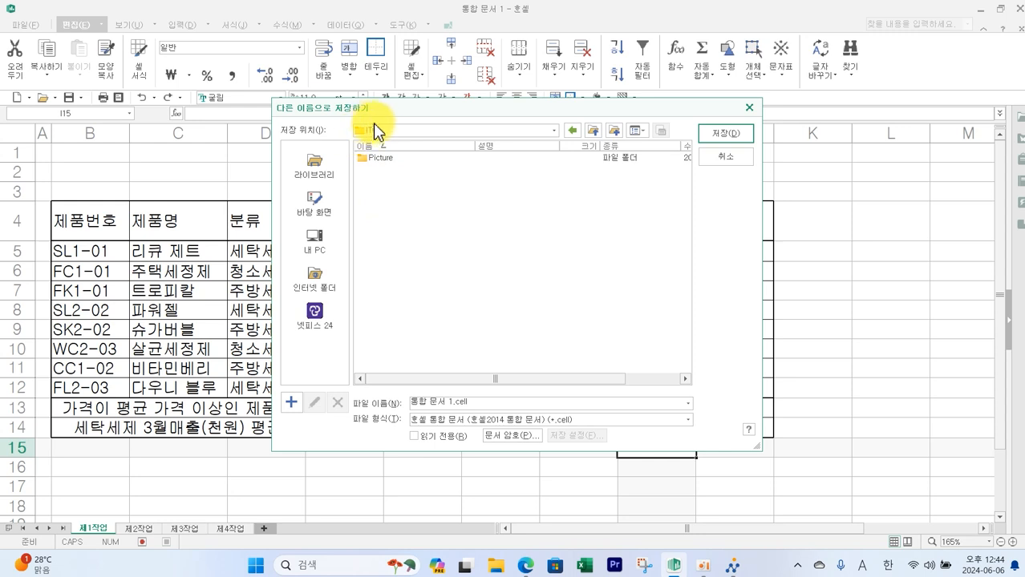
{"action": "left_click", "coordinate": [479, 403]}
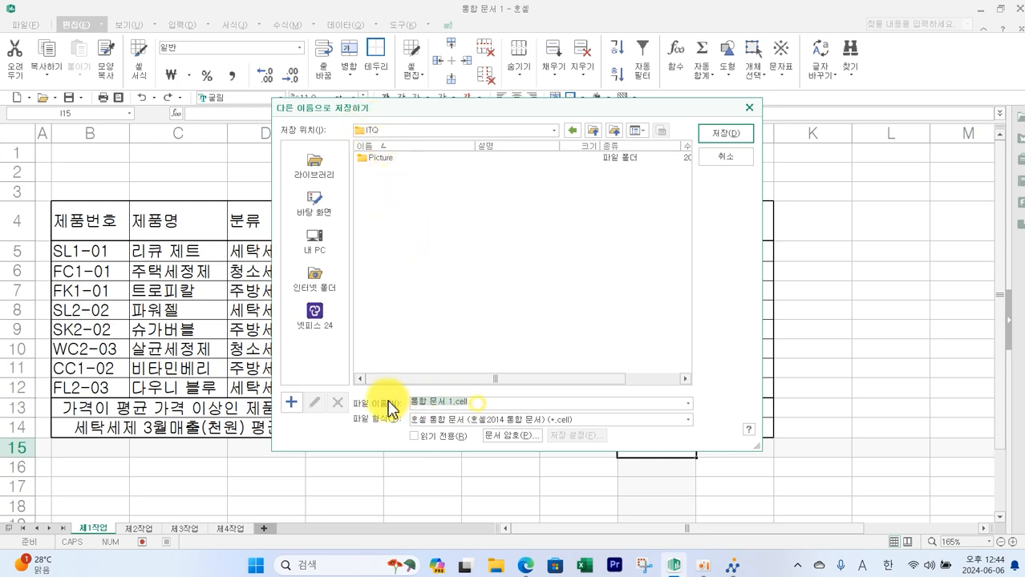
{"action": "type", "text": "12345678-서정"}
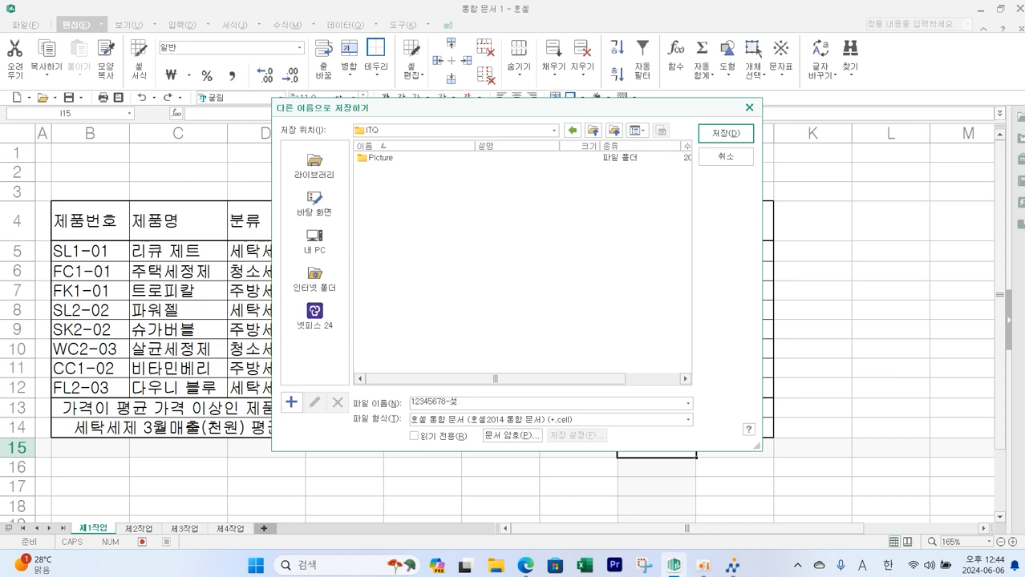
{"action": "left_click", "coordinate": [722, 135]}
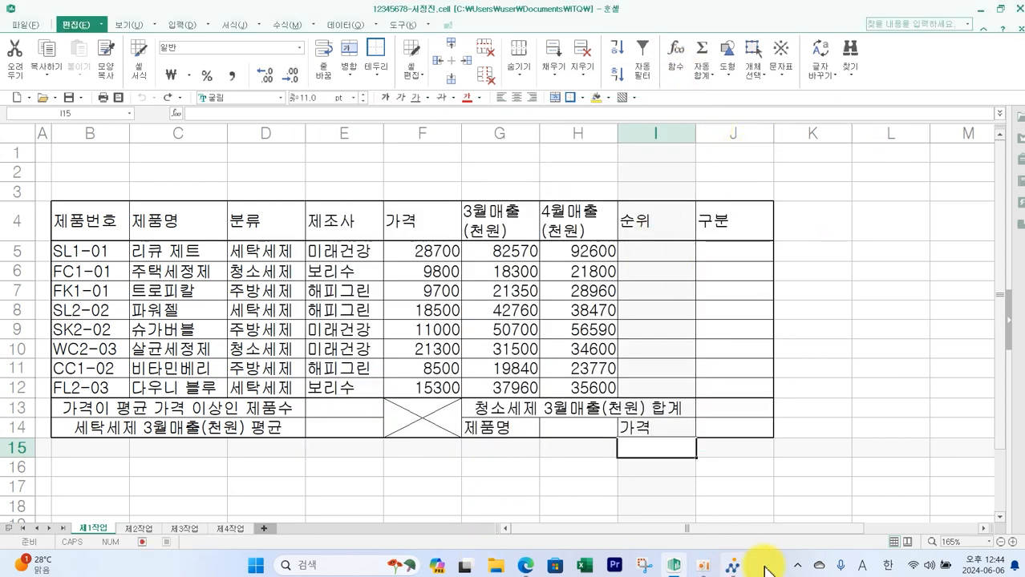
- Submit the saved answer file through the exam answer-transmission program, then close its dialog
{"action": "left_click", "coordinate": [735, 567]}
{"action": "left_click", "coordinate": [933, 91]}
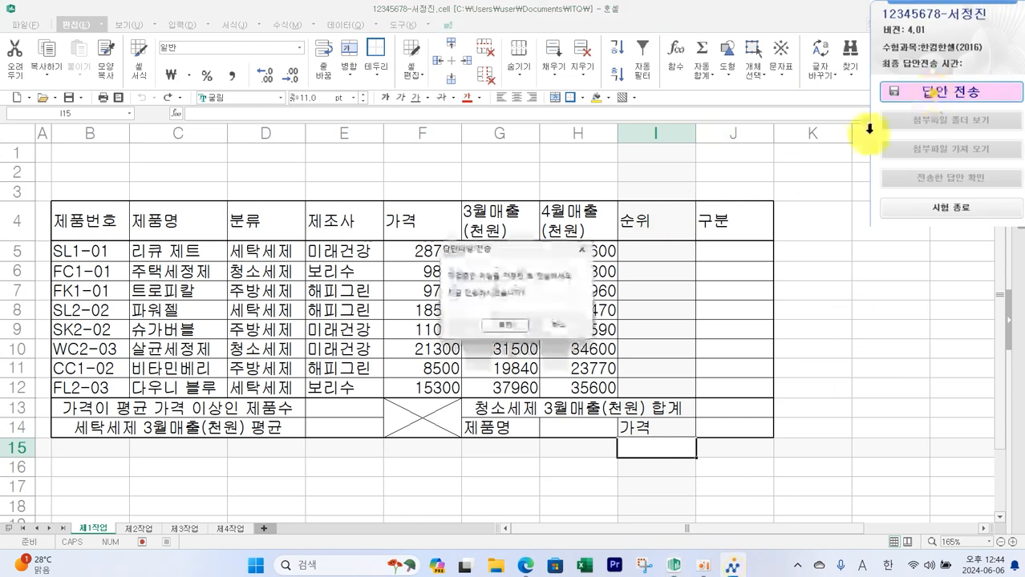
{"action": "left_click", "coordinate": [506, 328]}
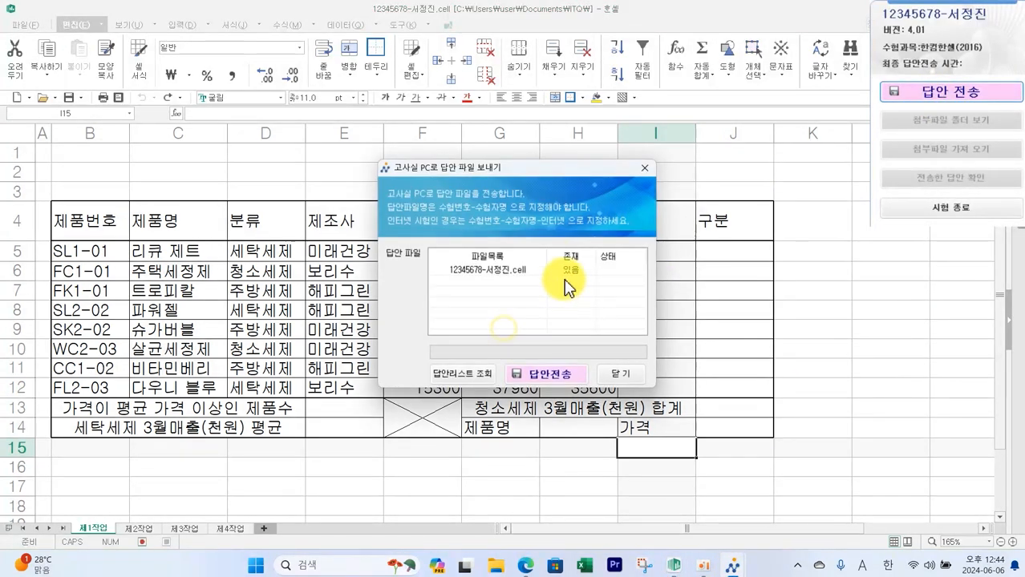
{"action": "left_click", "coordinate": [549, 373]}
{"action": "left_click", "coordinate": [554, 319]}
{"action": "left_click", "coordinate": [619, 375]}
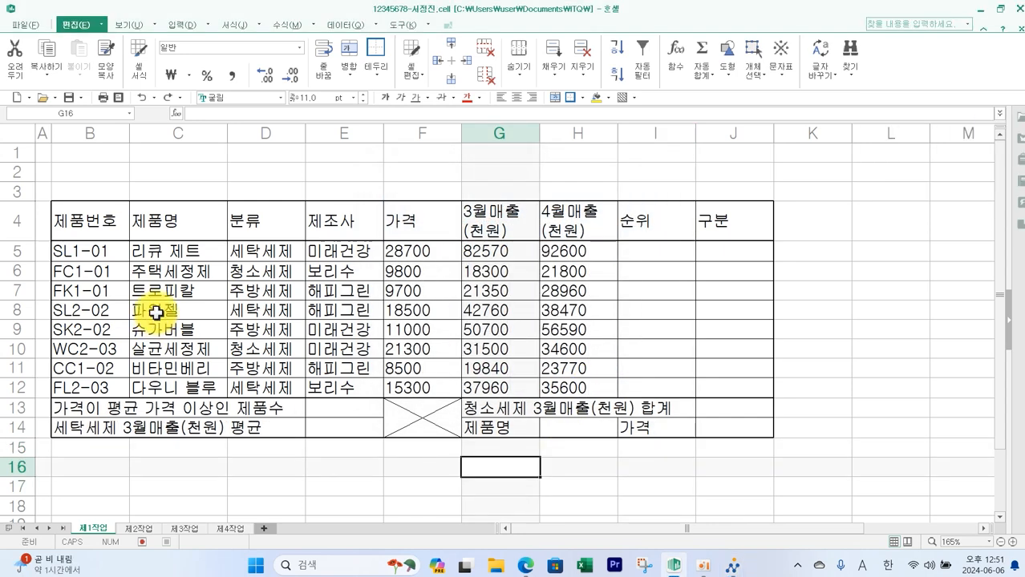
- Center-align the whole table B4:J14
{"action": "left_click_drag", "start_coordinate": [84, 220], "coordinate": [709, 419]}
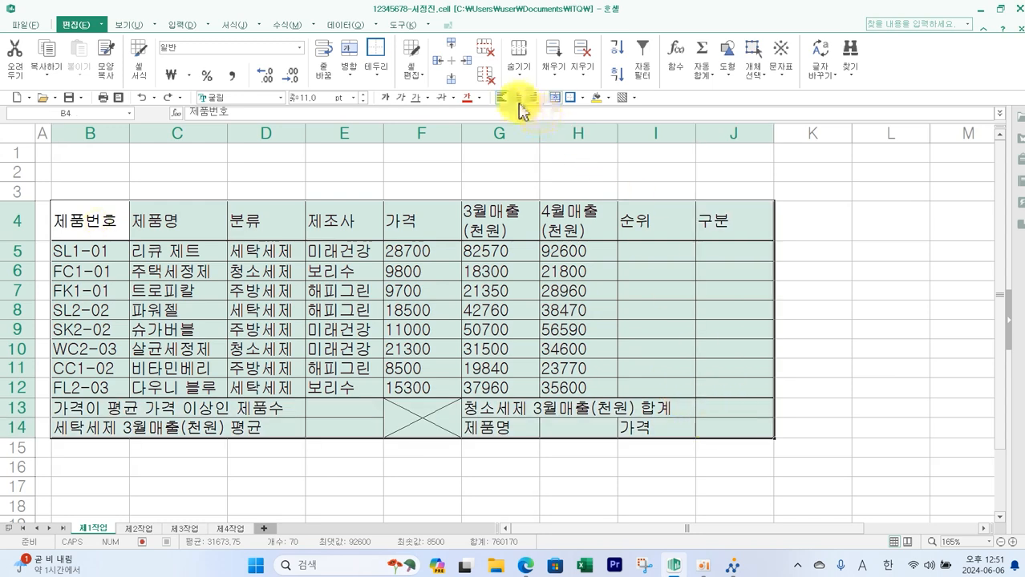
{"action": "left_click", "coordinate": [517, 98]}
- Apply the comma (thousands separator) format to the numbers in F5:H12
{"action": "left_click_drag", "start_coordinate": [423, 252], "coordinate": [577, 388]}
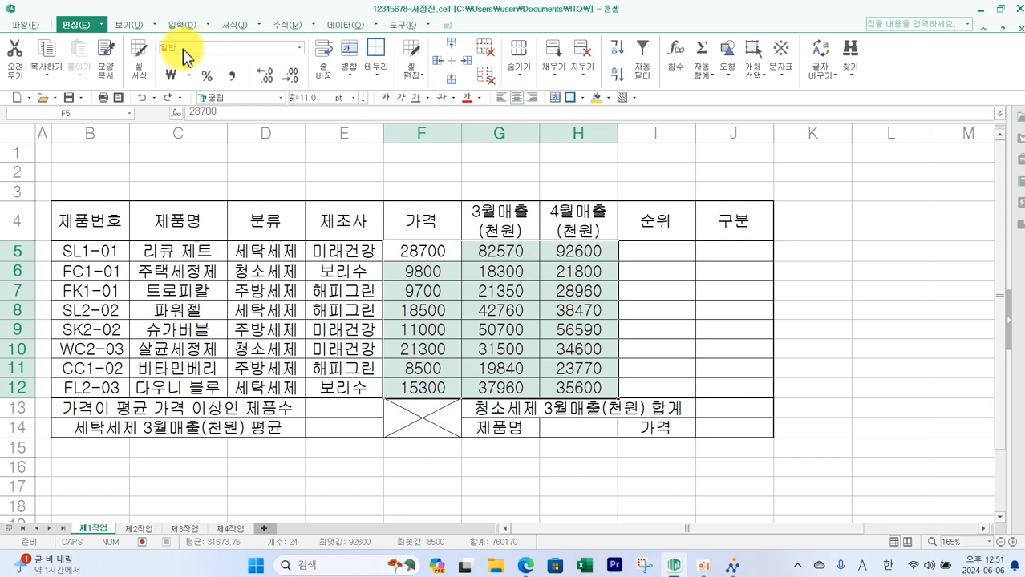
{"action": "left_click", "coordinate": [233, 80]}
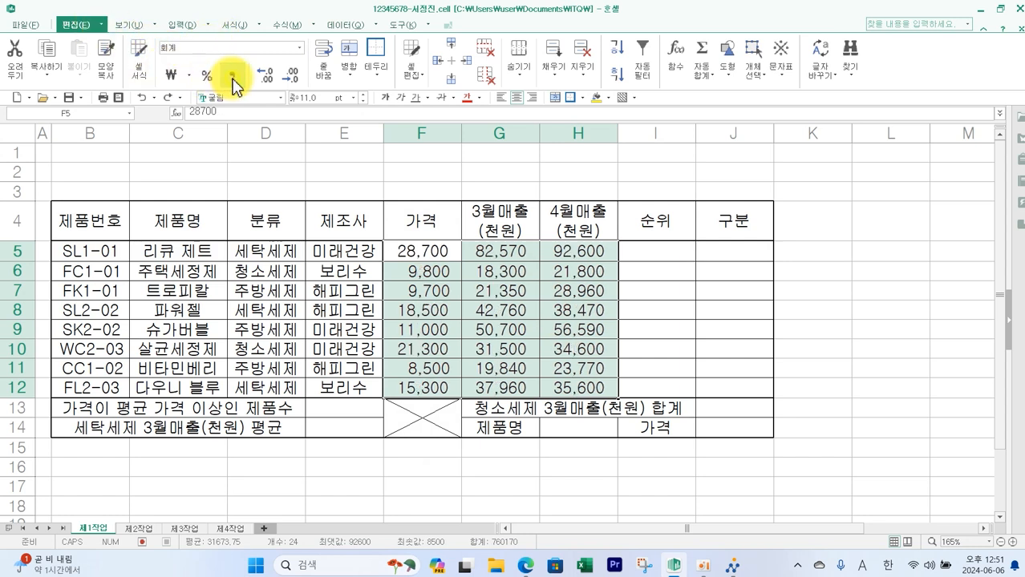
- Review the title and formatting conditions and the output layout in the exam PDF
{"action": "left_click", "coordinate": [525, 566]}
{"action": "scroll", "coordinate": [481, 449], "scroll_direction": "down", "scroll_amount": 2}
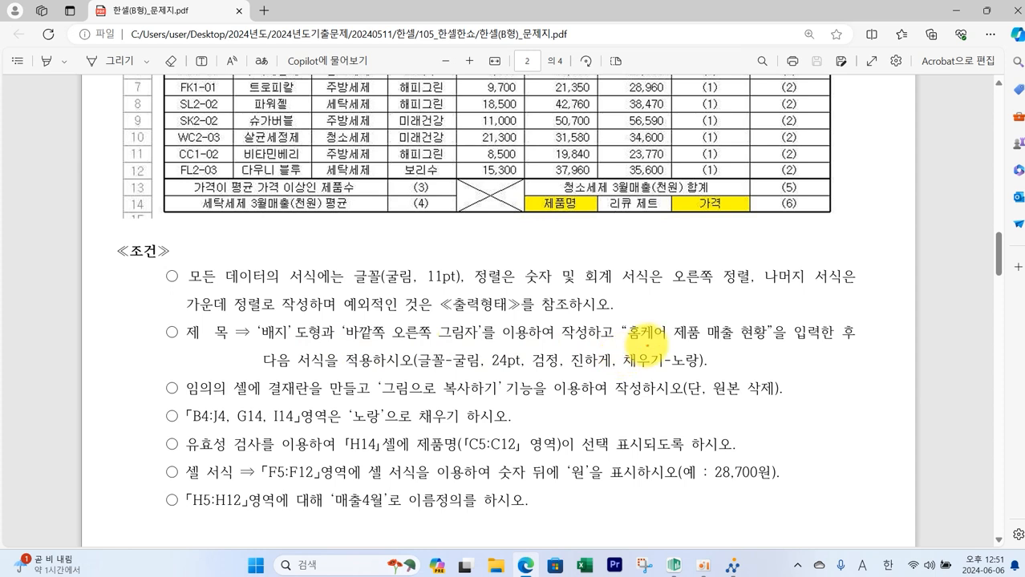
{"action": "mouse_move", "coordinate": [639, 335]}
{"action": "left_mouse_down"}
{"action": "mouse_move", "coordinate": [774, 335]}
{"action": "mouse_move", "coordinate": [646, 321]}
{"action": "mouse_move", "coordinate": [664, 336]}
{"action": "left_mouse_up"}
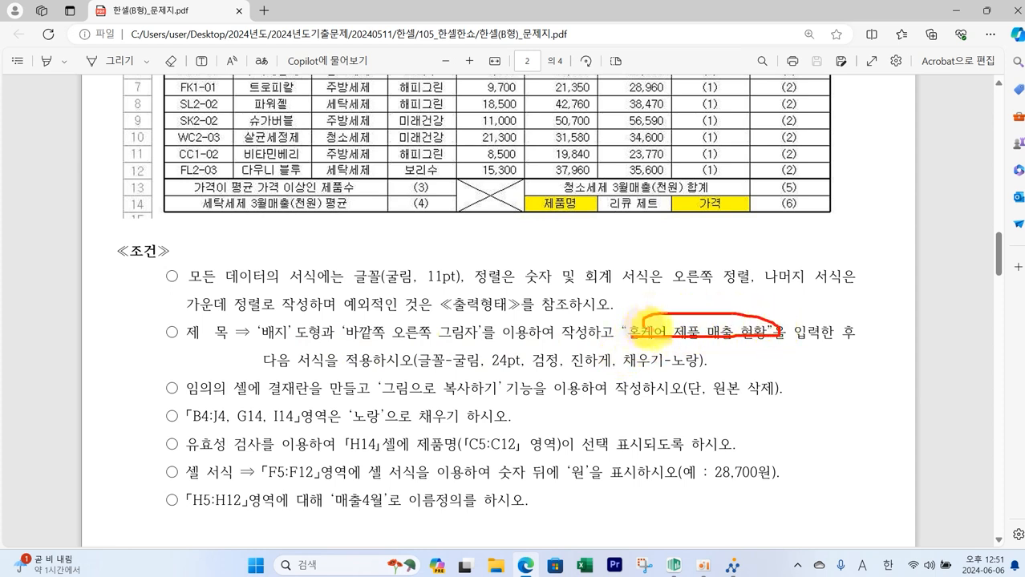
{"action": "left_click_drag", "start_coordinate": [459, 371], "coordinate": [690, 370]}
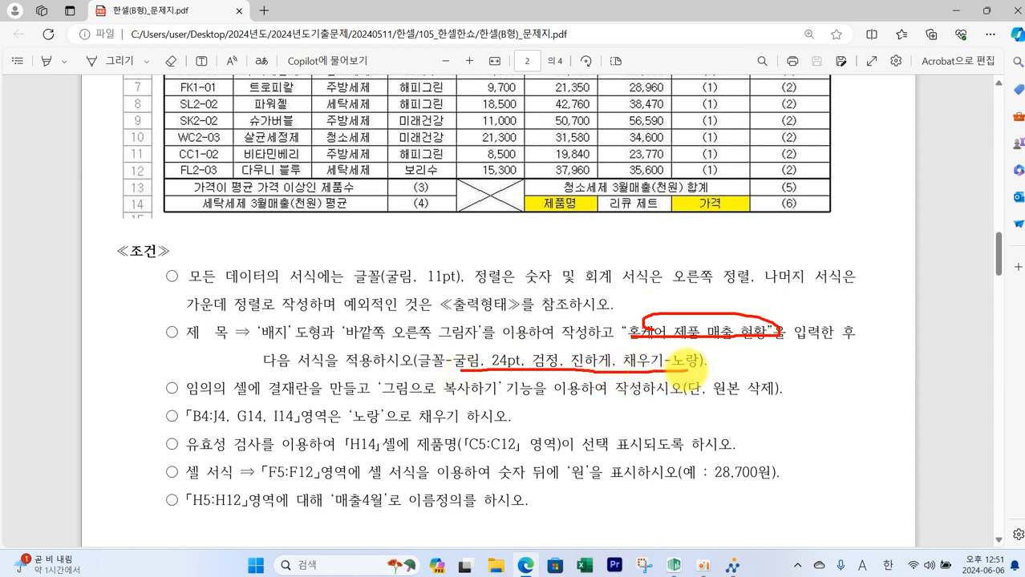
{"action": "mouse_move", "coordinate": [587, 369]}
{"action": "left_mouse_down"}
{"action": "mouse_move", "coordinate": [565, 341]}
{"action": "mouse_move", "coordinate": [610, 337]}
{"action": "mouse_move", "coordinate": [613, 377]}
{"action": "mouse_move", "coordinate": [603, 375]}
{"action": "left_mouse_up"}
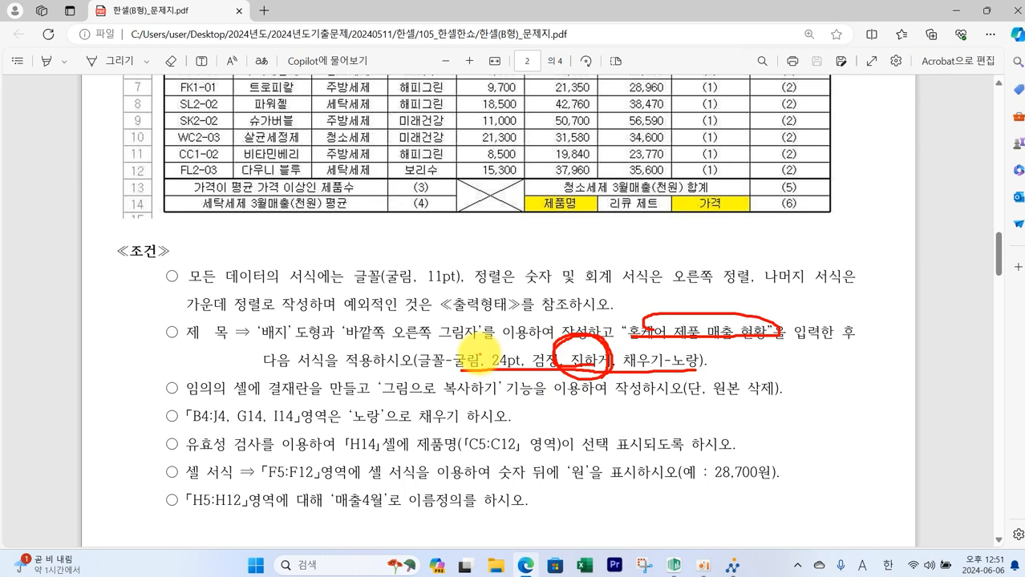
{"action": "scroll", "coordinate": [403, 354], "scroll_direction": "up", "scroll_amount": 3}
{"action": "mouse_move", "coordinate": [146, 128]}
{"action": "left_mouse_down"}
{"action": "mouse_move", "coordinate": [160, 194]}
{"action": "mouse_move", "coordinate": [481, 214]}
{"action": "mouse_move", "coordinate": [586, 210]}
{"action": "left_mouse_up"}
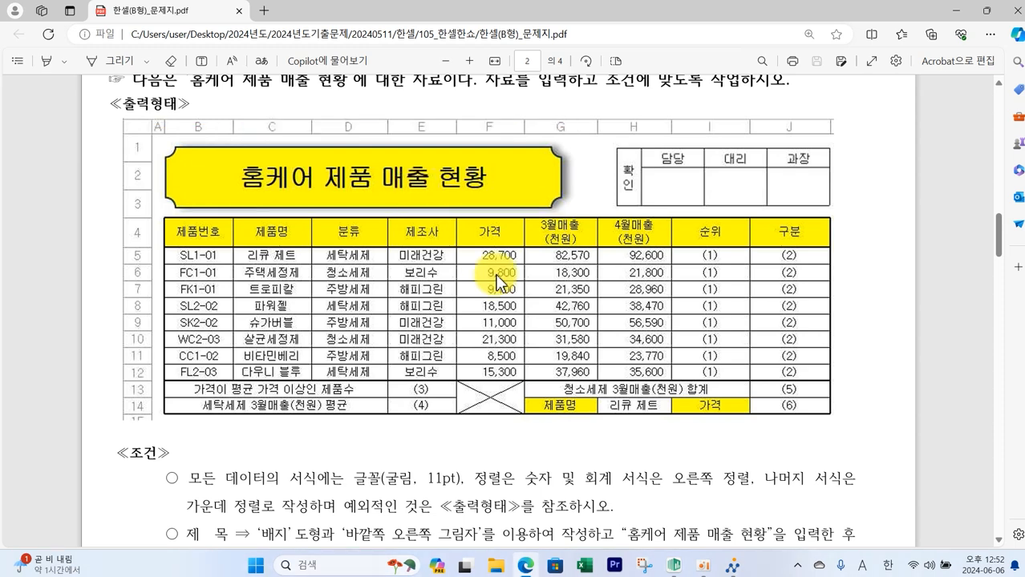
- Draw a 배지 (badge) shape across rows 1–3 spanning columns B to G on 제1작업 sheet
{"action": "left_click", "coordinate": [670, 566]}
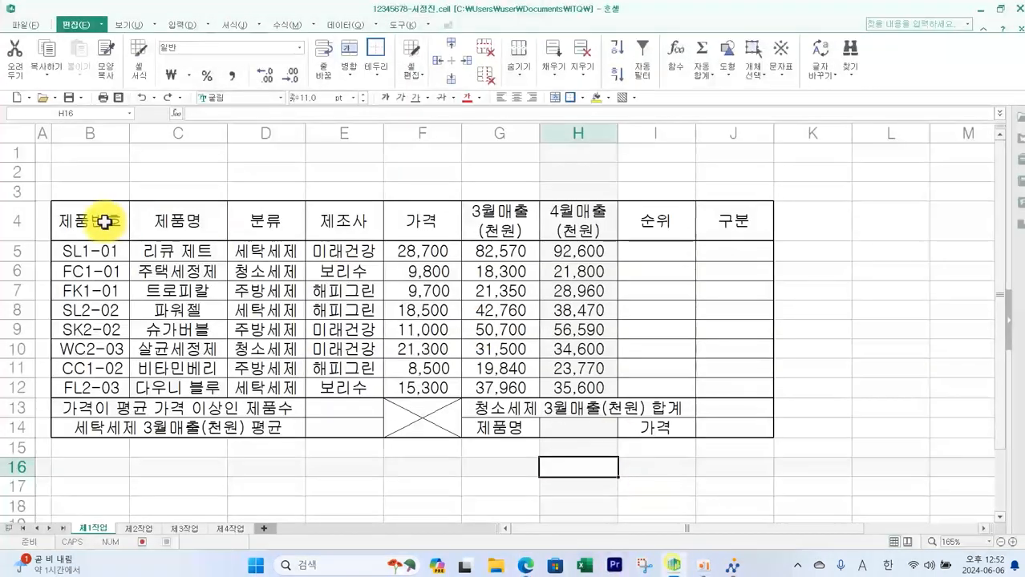
{"action": "left_click", "coordinate": [4, 155]}
{"action": "left_click_drag", "start_coordinate": [3, 156], "coordinate": [19, 207]}
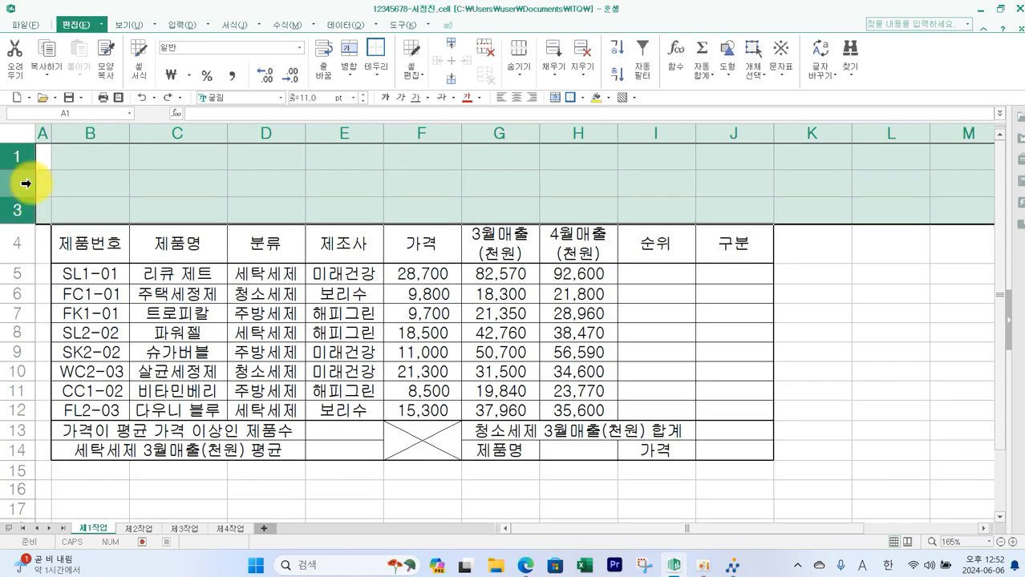
{"action": "left_click", "coordinate": [181, 25]}
{"action": "left_click", "coordinate": [291, 77]}
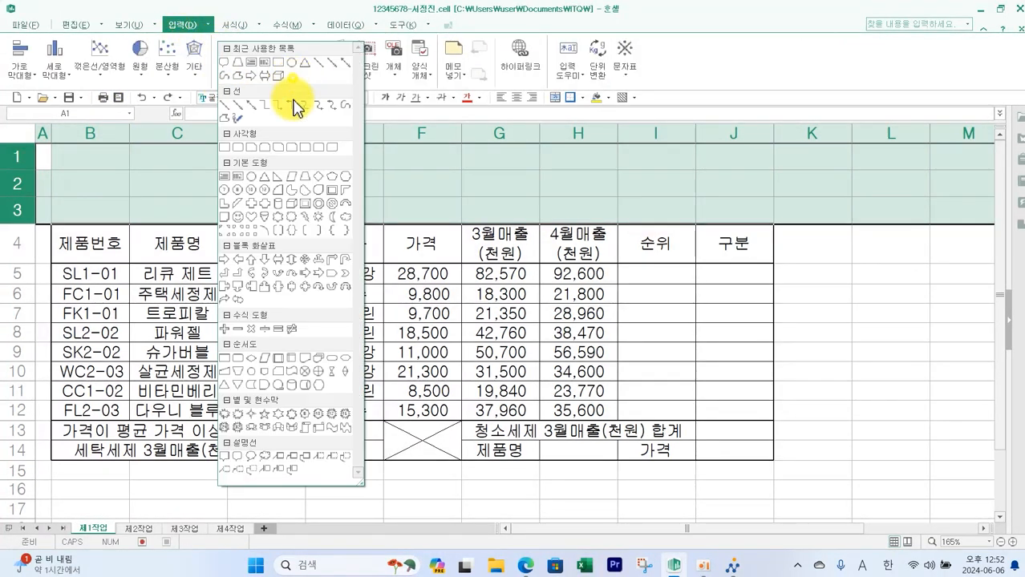
{"action": "left_click", "coordinate": [265, 204]}
{"action": "left_click_drag", "start_coordinate": [57, 147], "coordinate": [527, 215]}
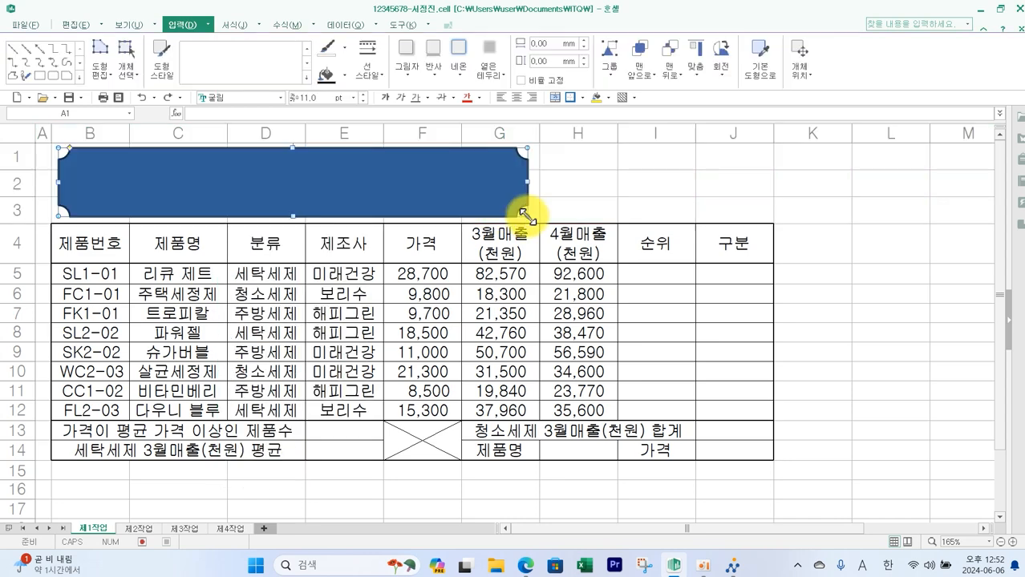
- Fill the badge shape yellow and give it an outer right-offset shadow
{"action": "left_click", "coordinate": [347, 74]}
{"action": "left_click", "coordinate": [353, 204]}
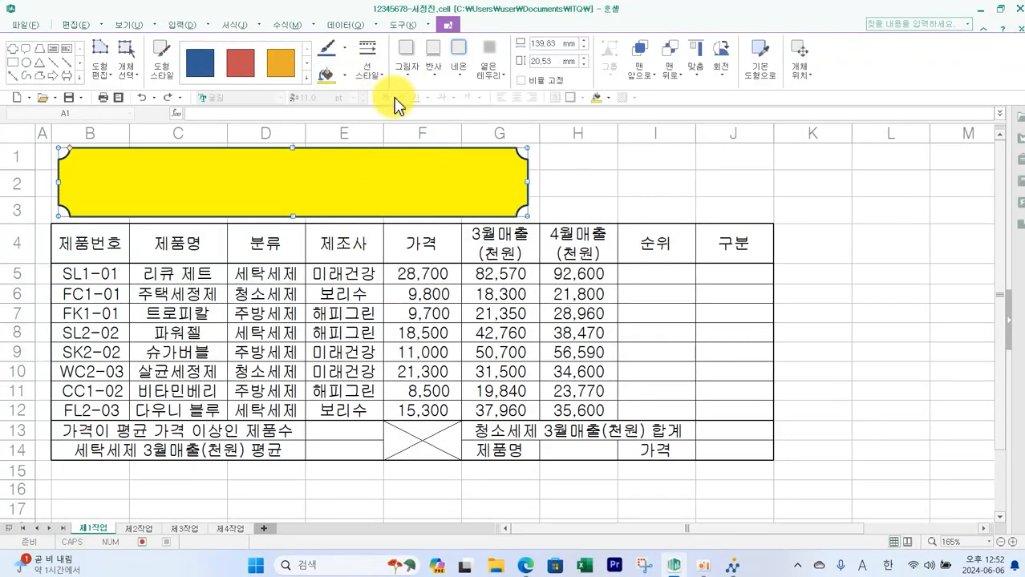
{"action": "left_click", "coordinate": [407, 76]}
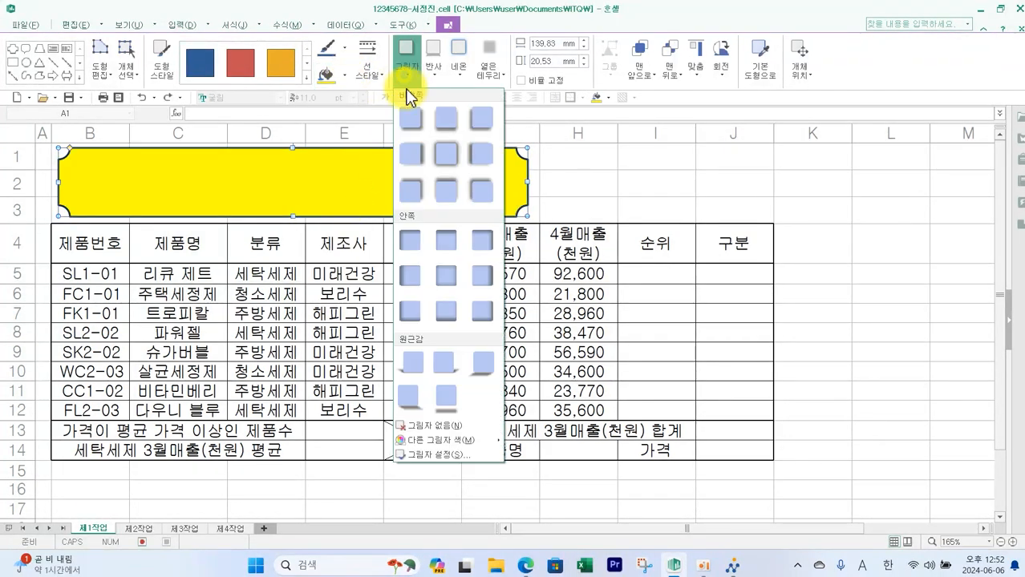
{"action": "left_click", "coordinate": [410, 153]}
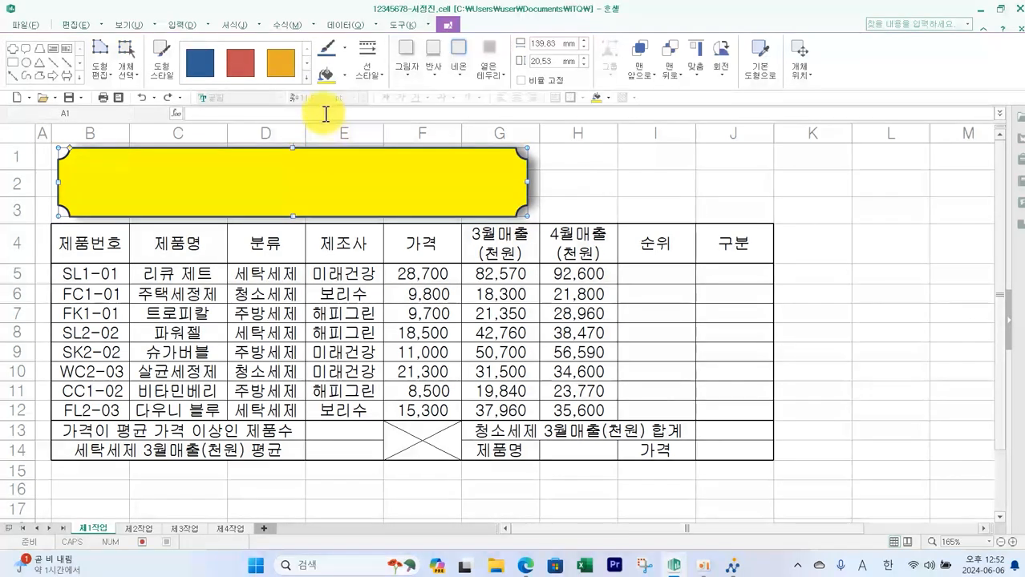
- Set the badge shape's text to 굴림, 24 pt, bold, black
{"action": "double_click", "coordinate": [303, 162]}
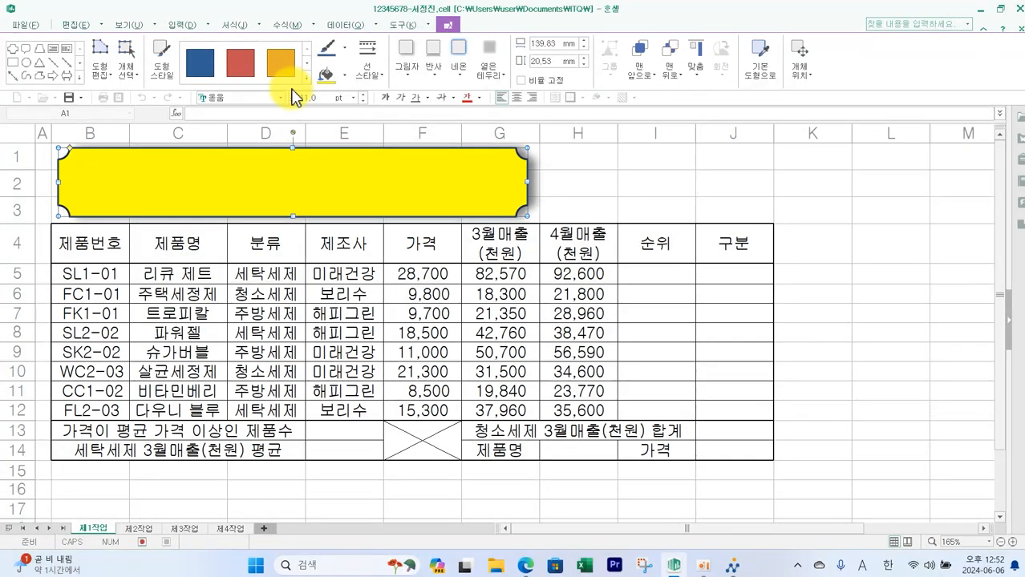
{"action": "left_click", "coordinate": [281, 98]}
{"action": "left_click", "coordinate": [239, 119]}
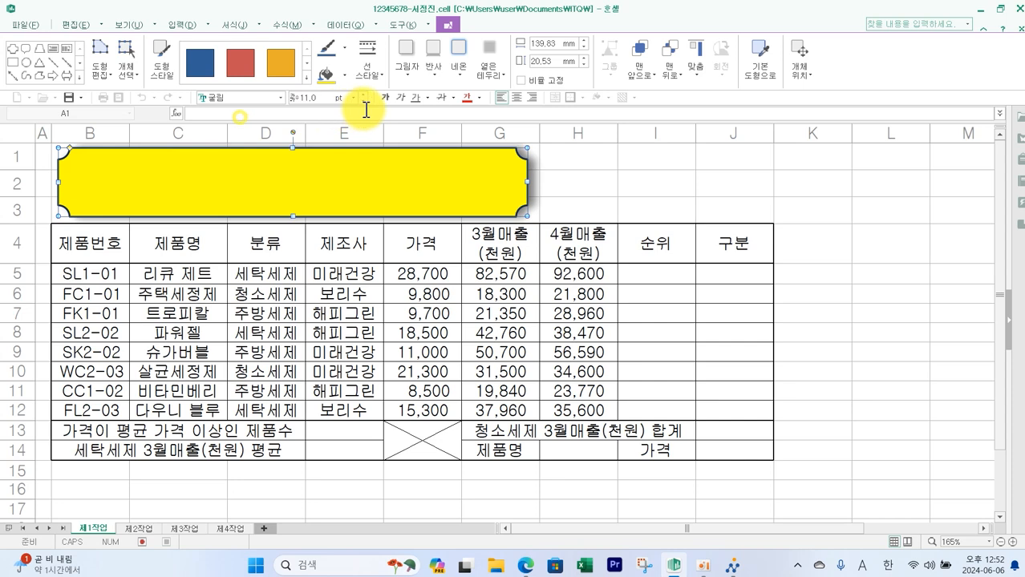
{"action": "left_click", "coordinate": [353, 98]}
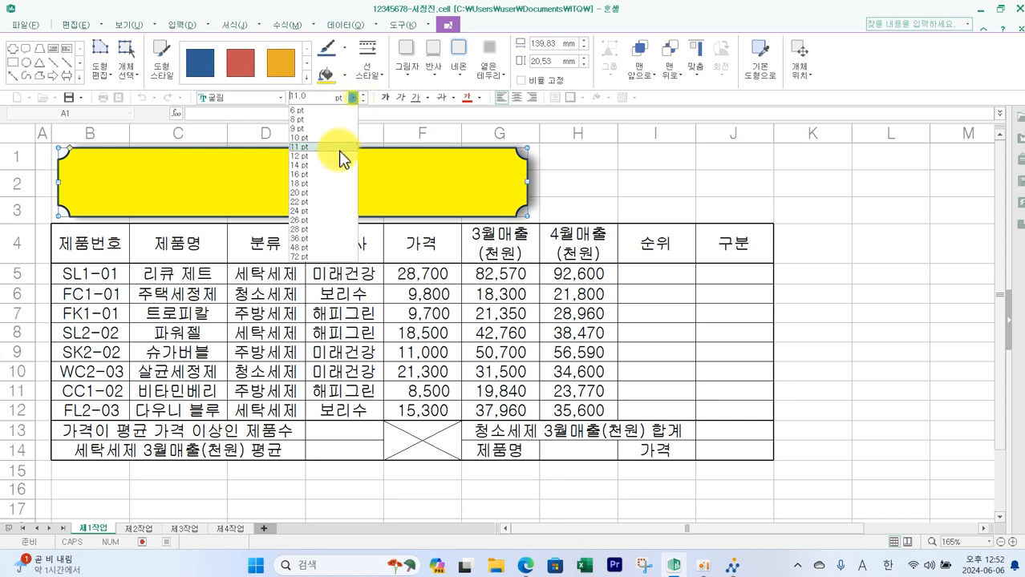
{"action": "left_click", "coordinate": [333, 199]}
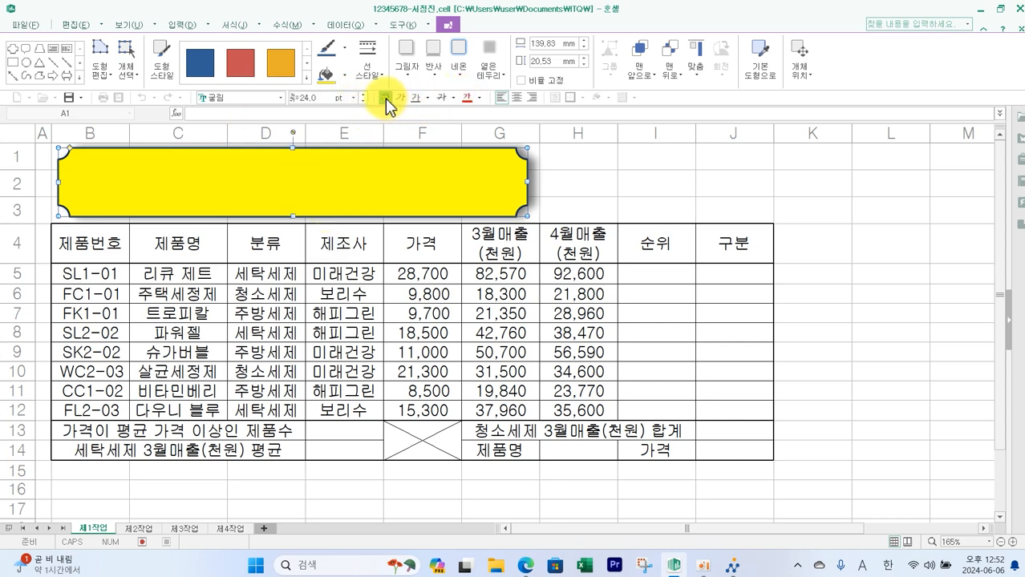
{"action": "left_click", "coordinate": [479, 97]}
{"action": "left_click", "coordinate": [466, 136]}
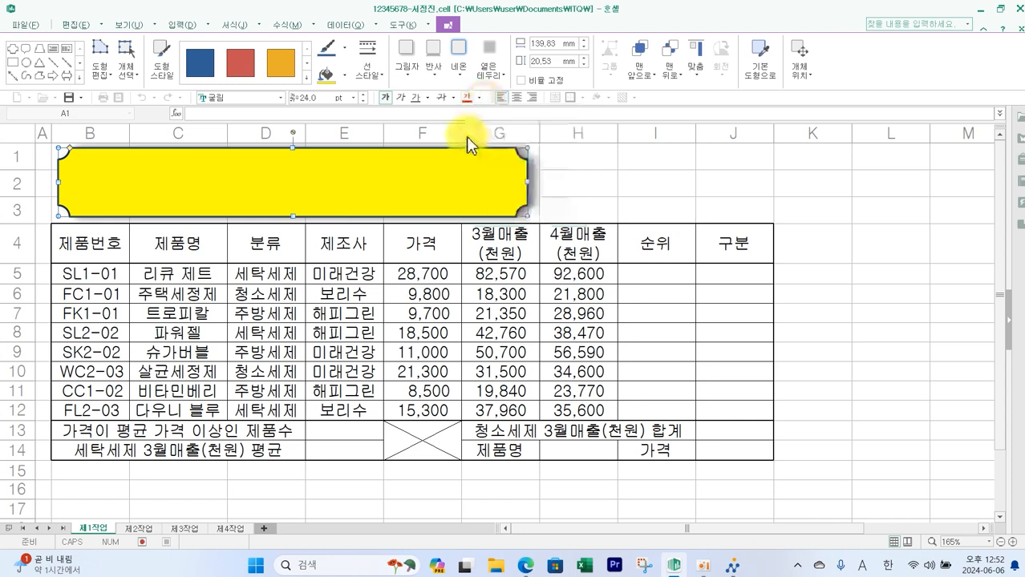
- Center the text horizontally and enter the title 홈케어 제품 매출 현황 in the badge shape
{"action": "left_click", "coordinate": [517, 98]}
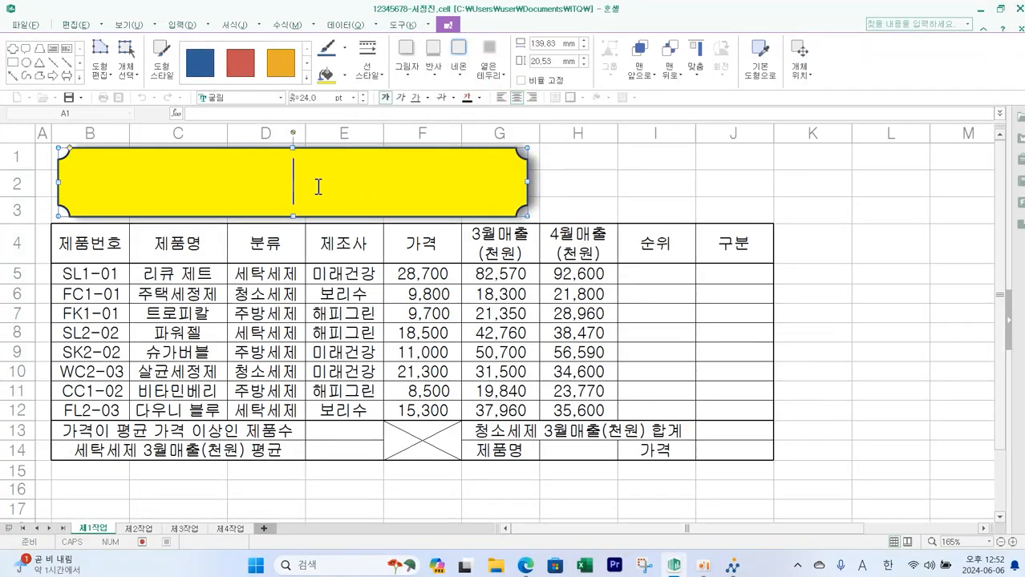
{"action": "type", "text": "홈케어 제품 매출 현황"}
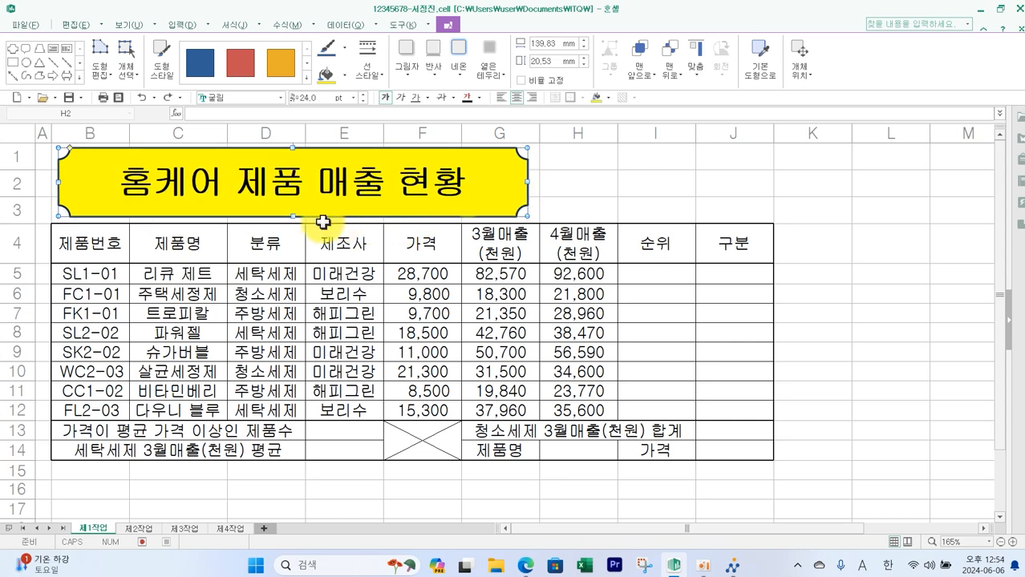
- Vertically center the title text in the badge shape, keeping the shape within rows 1–3
{"action": "left_click_drag", "start_coordinate": [291, 215], "coordinate": [292, 259]}
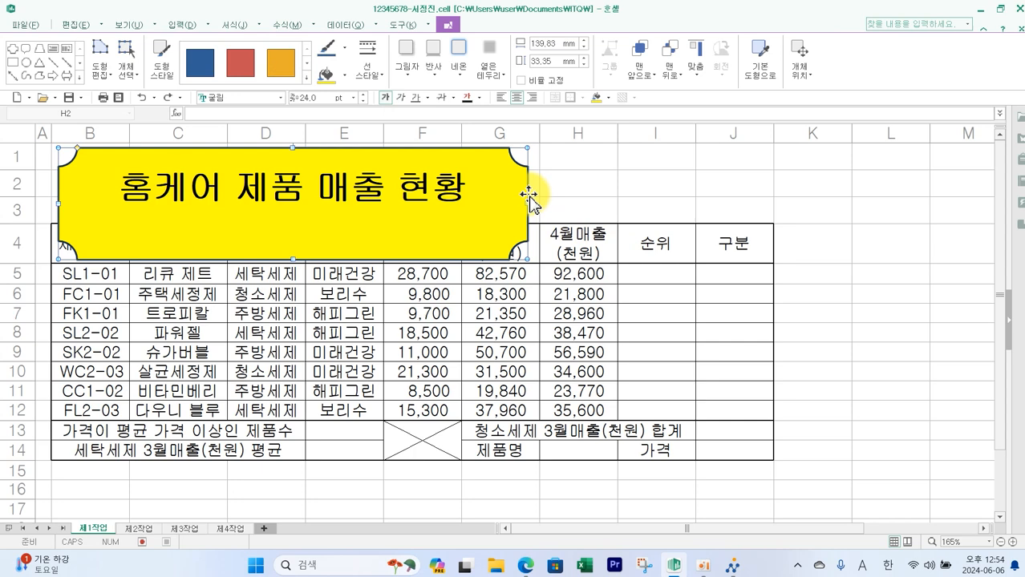
{"action": "left_click", "coordinate": [235, 25]}
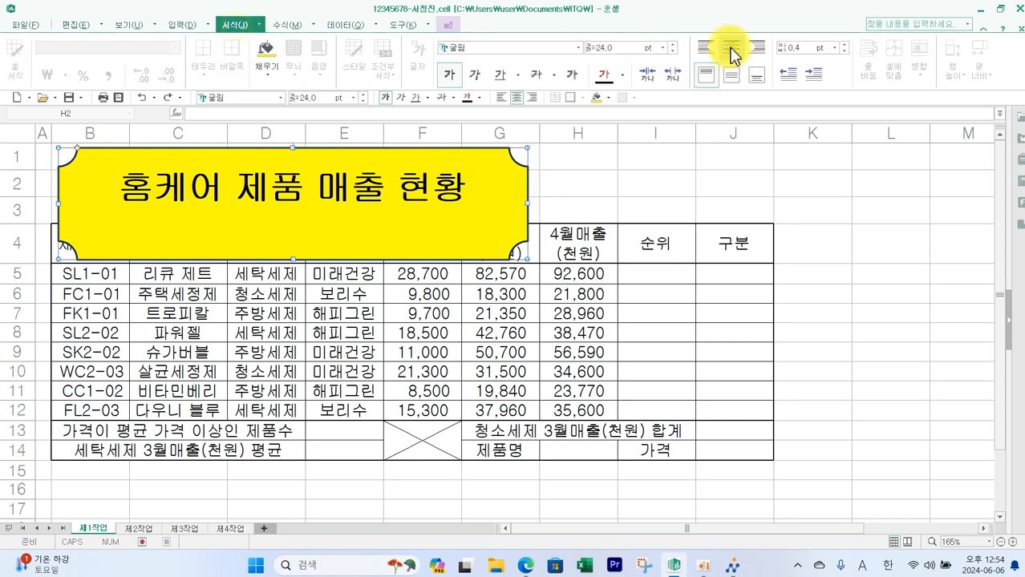
{"action": "left_click", "coordinate": [734, 76]}
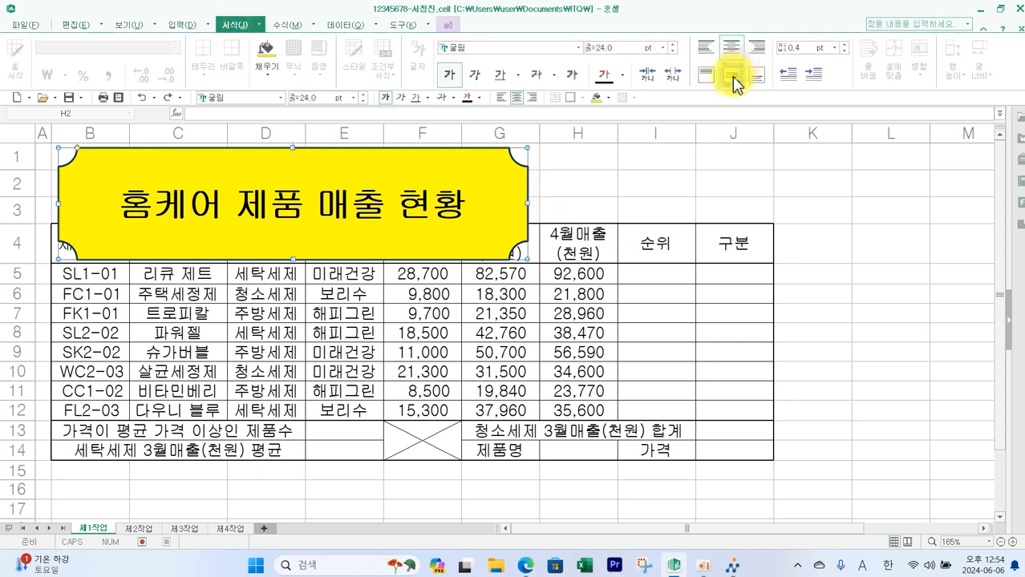
{"action": "left_click", "coordinate": [682, 149]}
{"action": "left_click", "coordinate": [295, 246]}
{"action": "left_click_drag", "start_coordinate": [292, 259], "coordinate": [293, 218]}
{"action": "left_click", "coordinate": [616, 207]}
- Review the title and approval-box conditions in the exam PDF
{"action": "key", "text": "alt+Tab"}
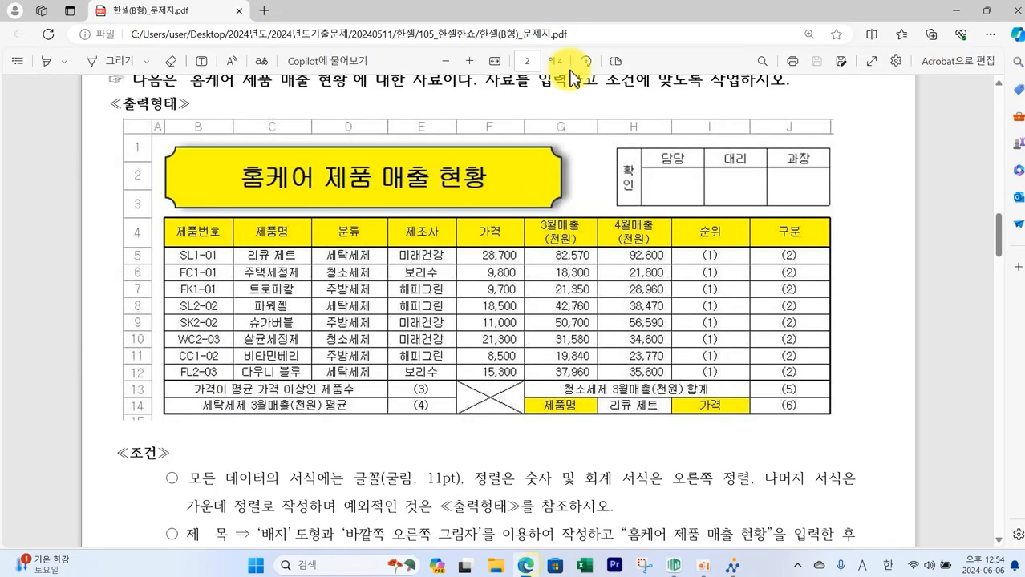
{"action": "scroll", "coordinate": [545, 417], "scroll_direction": "down", "scroll_amount": 3}
{"action": "scroll", "coordinate": [545, 421], "scroll_direction": "down", "scroll_amount": 2}
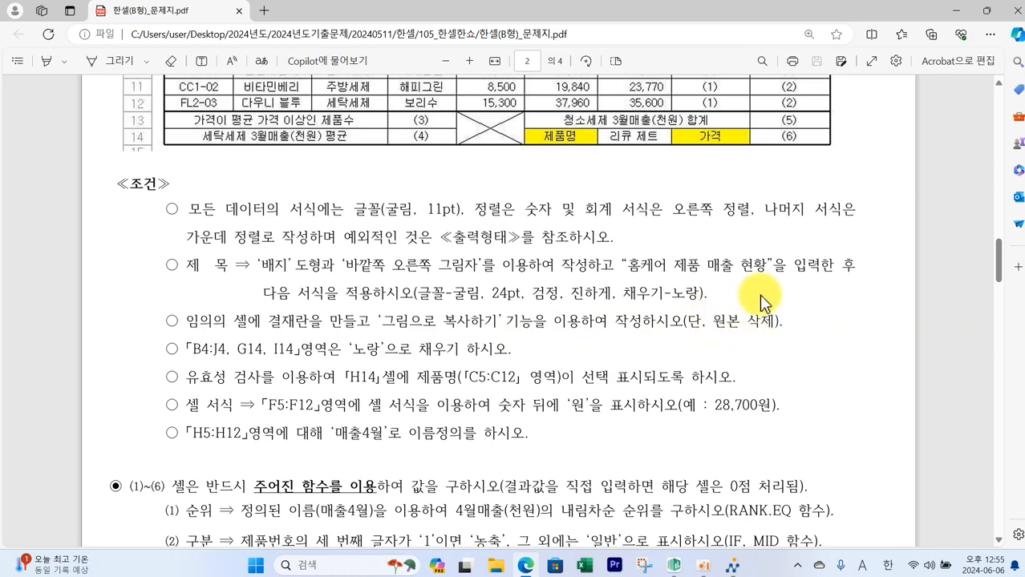
- Set column B's width to 3 on the 제2작업 sheet
{"action": "left_click", "coordinate": [673, 567]}
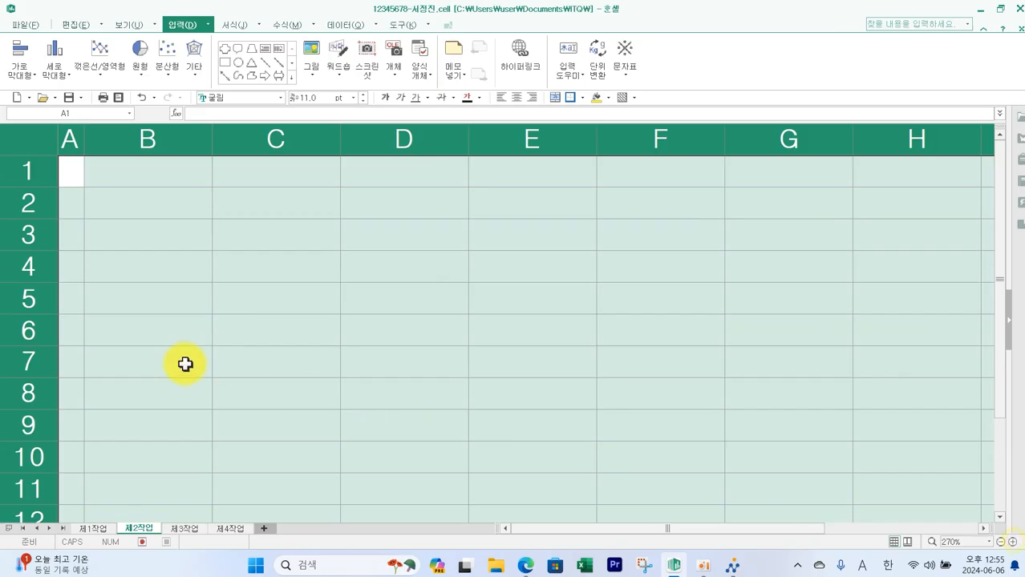
{"action": "left_click", "coordinate": [188, 393]}
{"action": "left_click", "coordinate": [166, 141]}
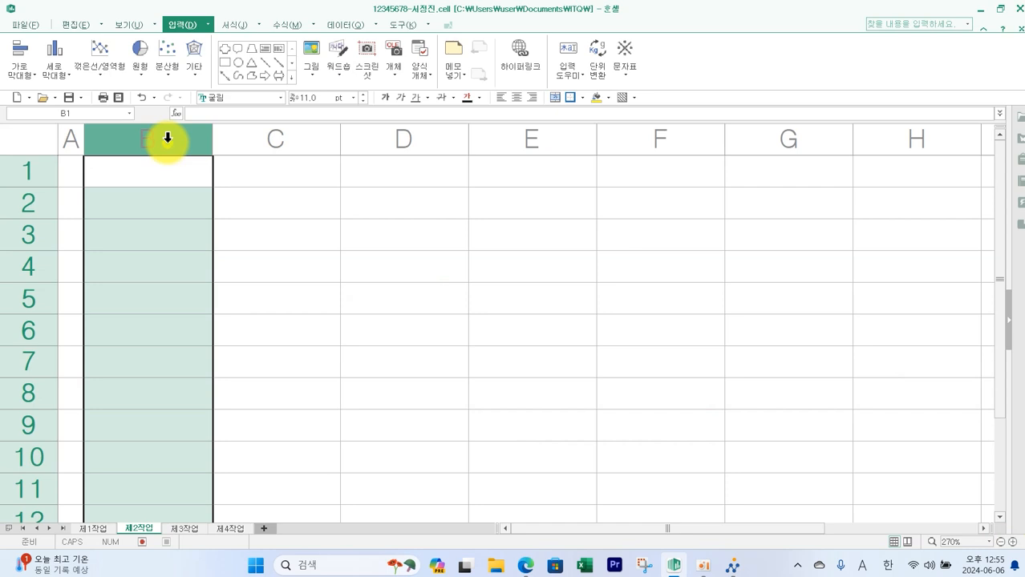
{"action": "right_click", "coordinate": [165, 142]}
{"action": "left_click", "coordinate": [241, 305]}
{"action": "type", "text": "4"}
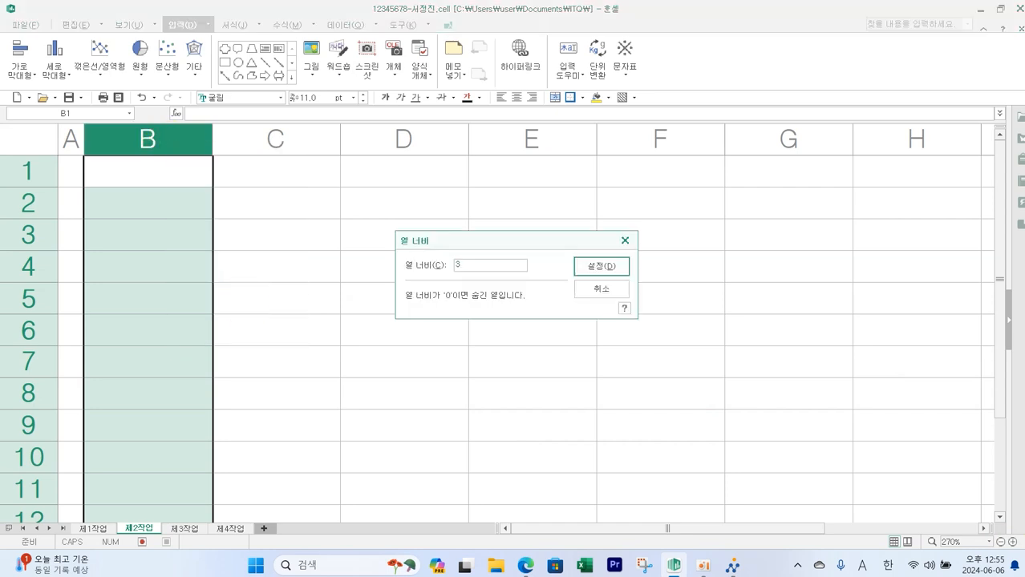
{"action": "key", "text": "Return"}
- Set the width of columns C through E to 6
{"action": "left_click_drag", "start_coordinate": [240, 141], "coordinate": [429, 146]}
{"action": "right_click", "coordinate": [434, 146]}
{"action": "left_click", "coordinate": [484, 313]}
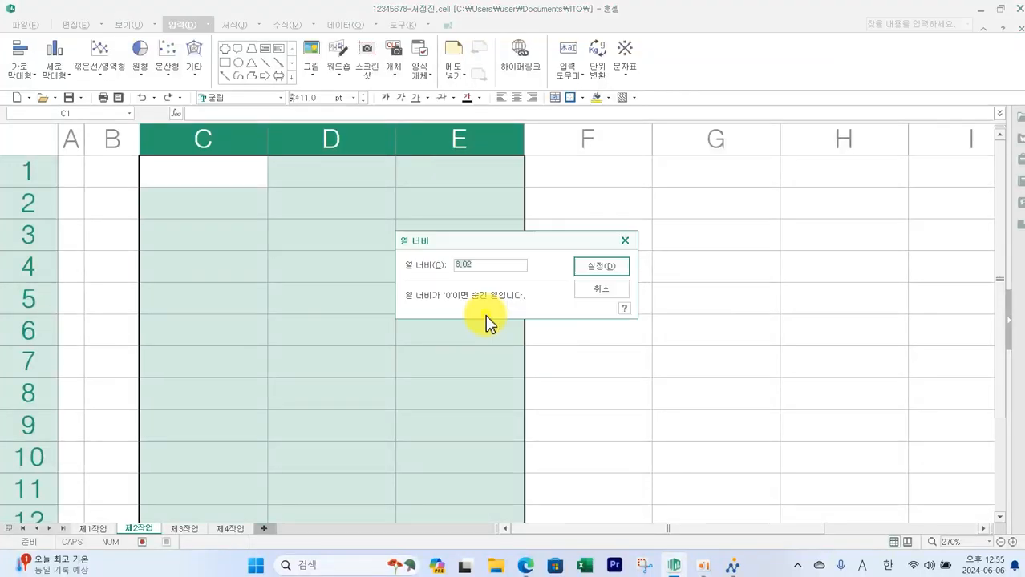
{"action": "type", "text": "6"}
{"action": "key", "text": "Return"}
{"action": "left_click", "coordinate": [440, 330]}
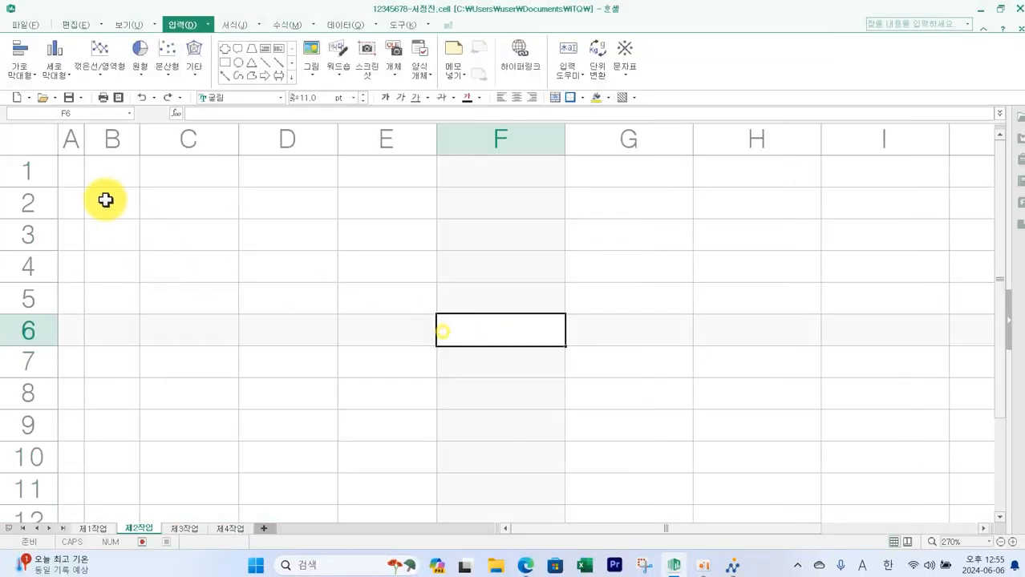
- Merge cells B1:B3, C2:C3, D2:D3 and E2:E3 for the approval box
{"action": "left_click_drag", "start_coordinate": [116, 171], "coordinate": [116, 221]}
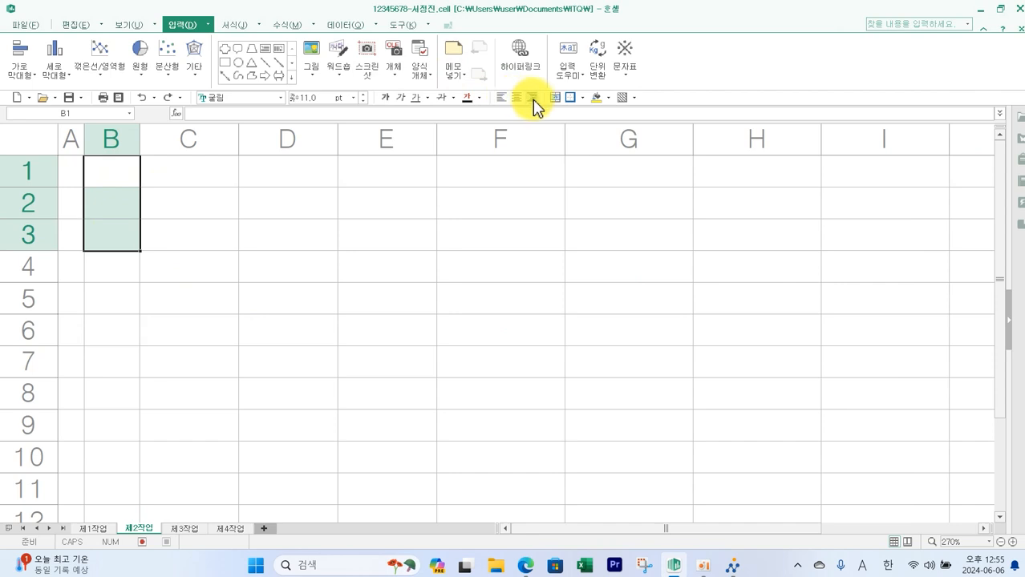
{"action": "left_click_drag", "start_coordinate": [213, 202], "coordinate": [212, 233]}
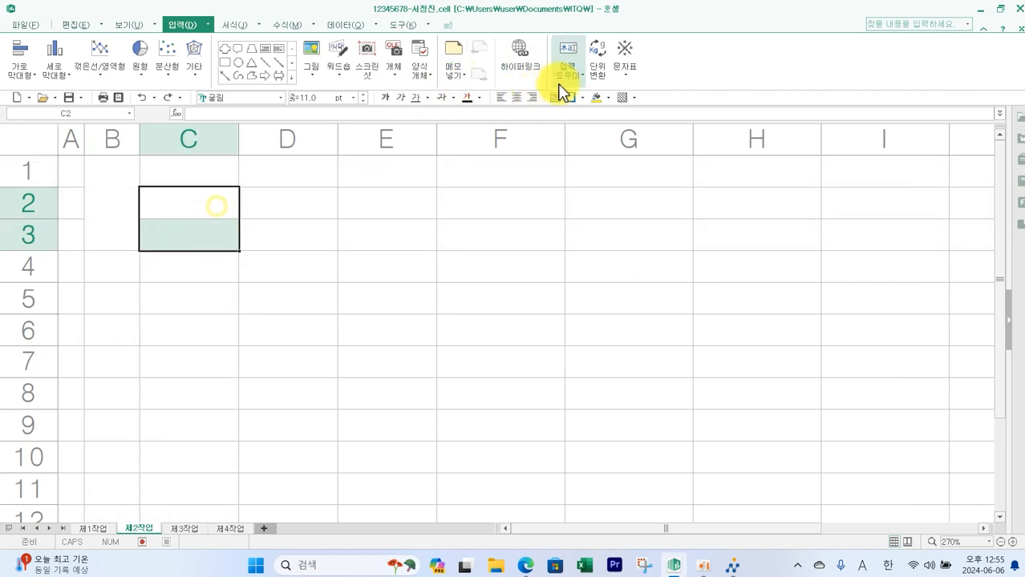
{"action": "left_click_drag", "start_coordinate": [311, 204], "coordinate": [311, 233]}
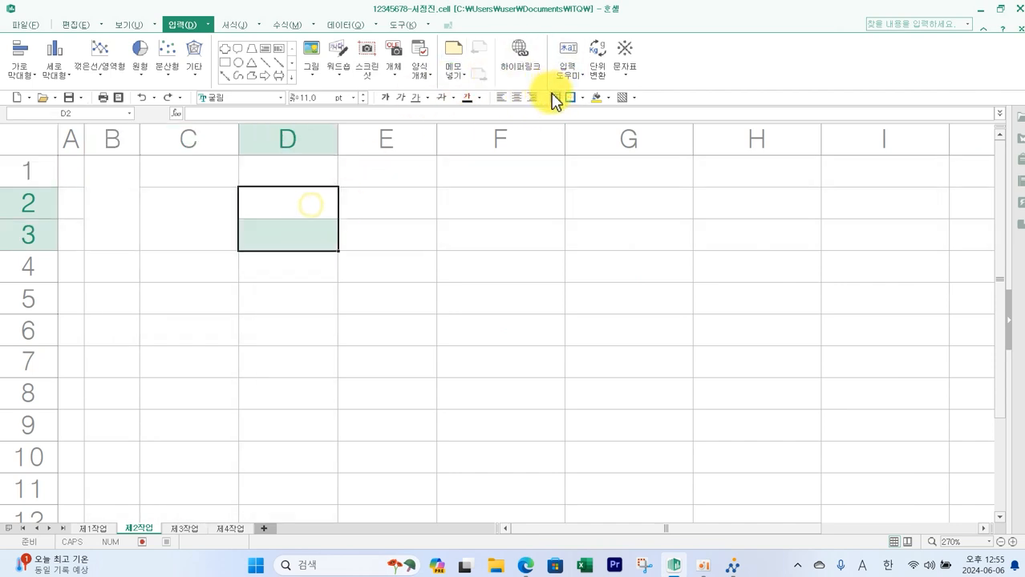
{"action": "left_click_drag", "start_coordinate": [405, 203], "coordinate": [402, 223]}
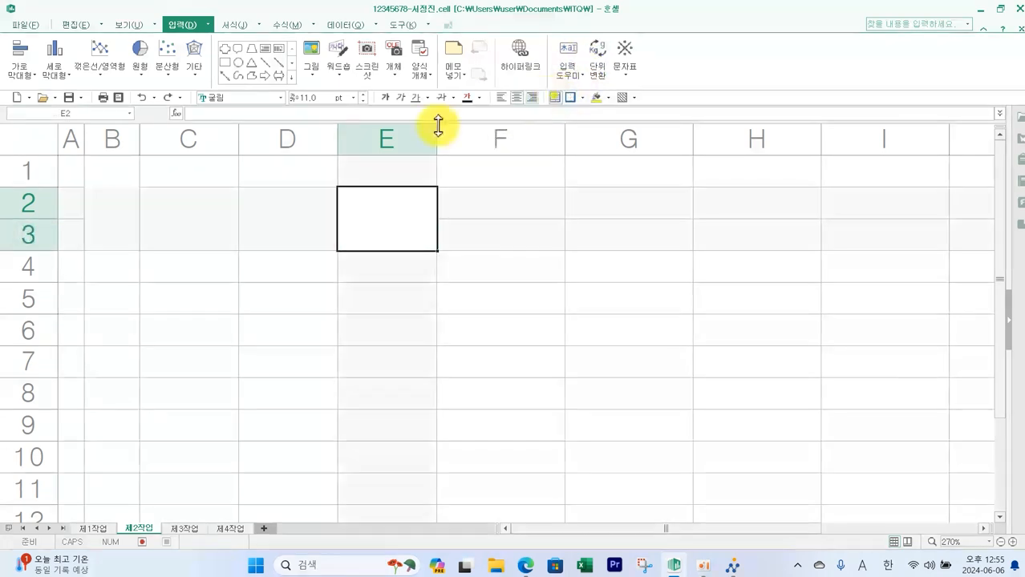
- Apply all borders to the approval box range B1:E3
{"action": "left_click_drag", "start_coordinate": [113, 204], "coordinate": [356, 204]}
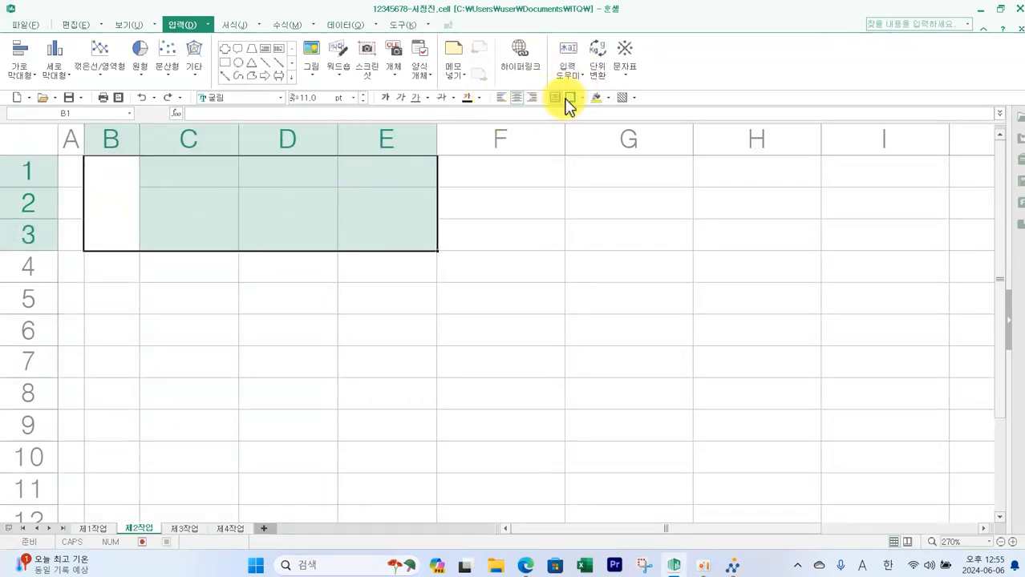
{"action": "left_click", "coordinate": [583, 97]}
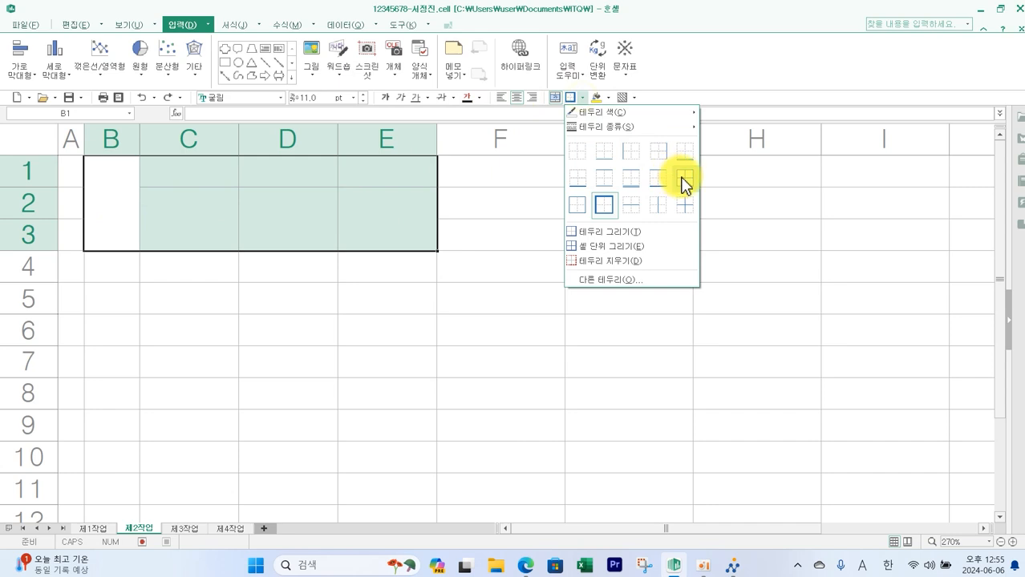
{"action": "left_click", "coordinate": [681, 178]}
{"action": "left_click", "coordinate": [531, 242]}
- Enter 확인 in B1, split over two lines, and 담당, 대리, 과장 in C1:E1
{"action": "left_click", "coordinate": [119, 183]}
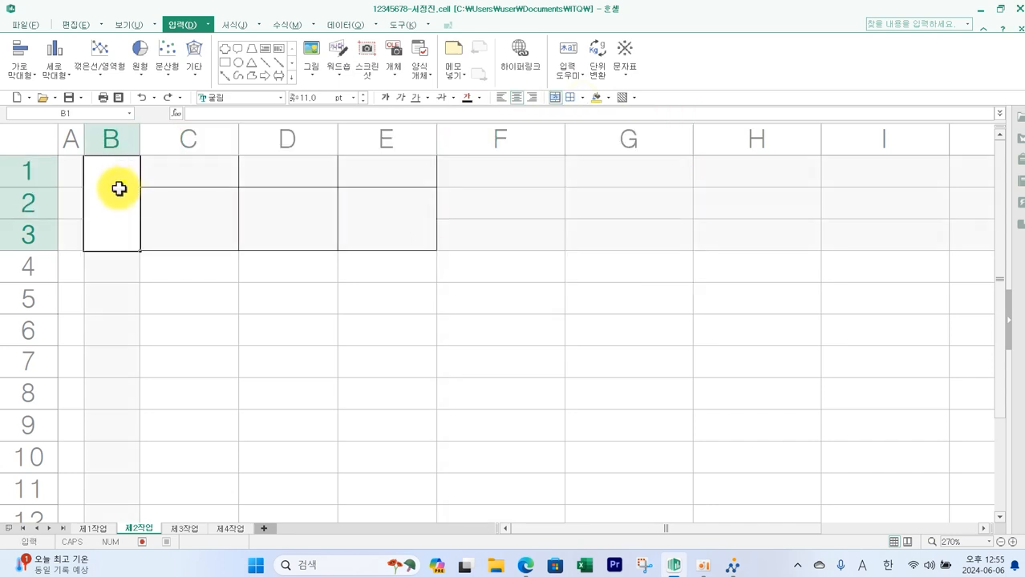
{"action": "type", "text": "화"}
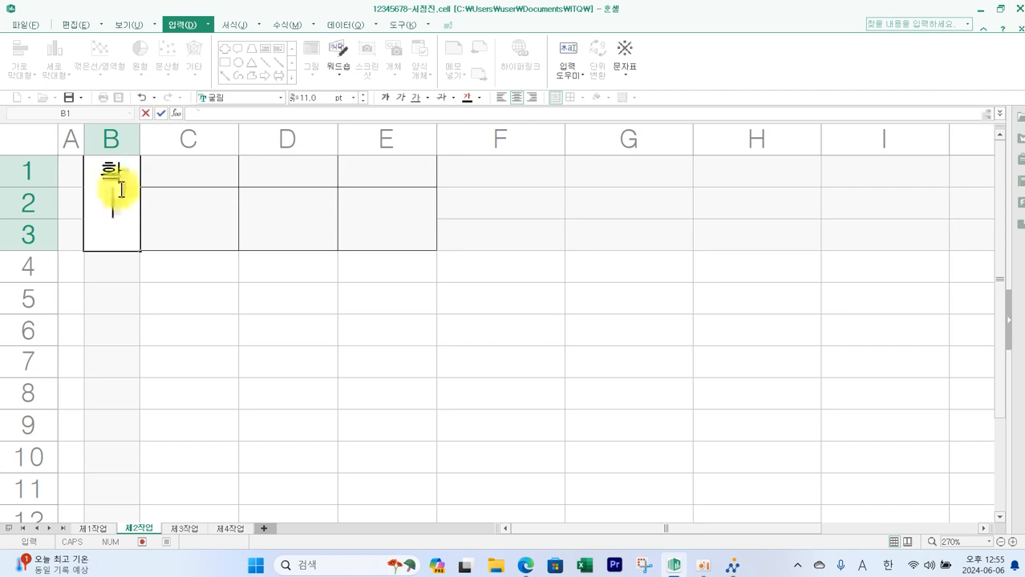
{"action": "type", "text": "ㄴ"}
{"action": "key", "text": "Return"}
{"action": "left_click", "coordinate": [188, 166]}
{"action": "type", "text": "담당"}
{"action": "key", "text": "Tab"}
{"action": "type", "text": "대리"}
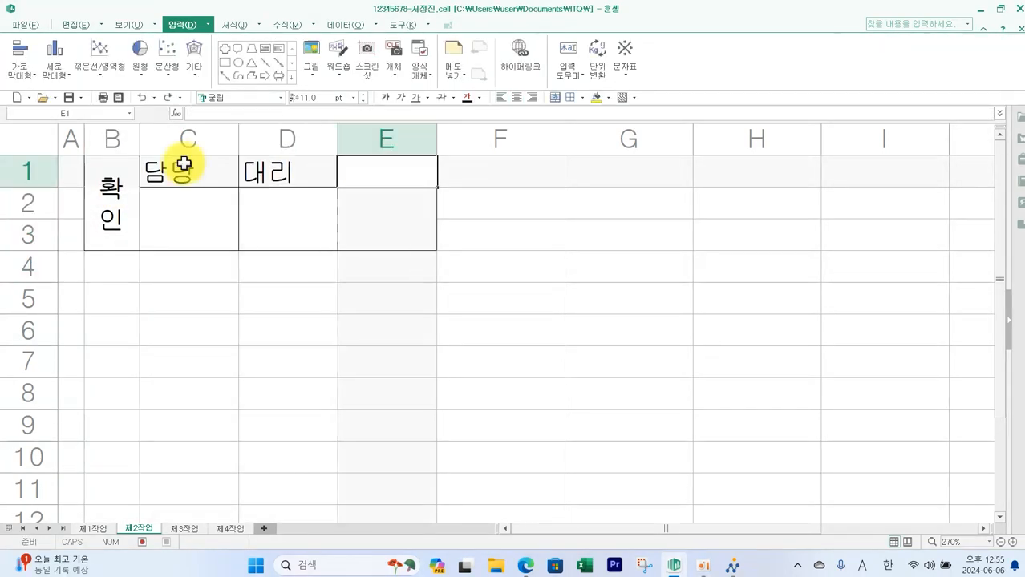
{"action": "key", "text": "Tab"}
{"action": "type", "text": "과장"}
- Center-align the text in the approval box B1:E3
{"action": "left_click_drag", "start_coordinate": [95, 212], "coordinate": [393, 211]}
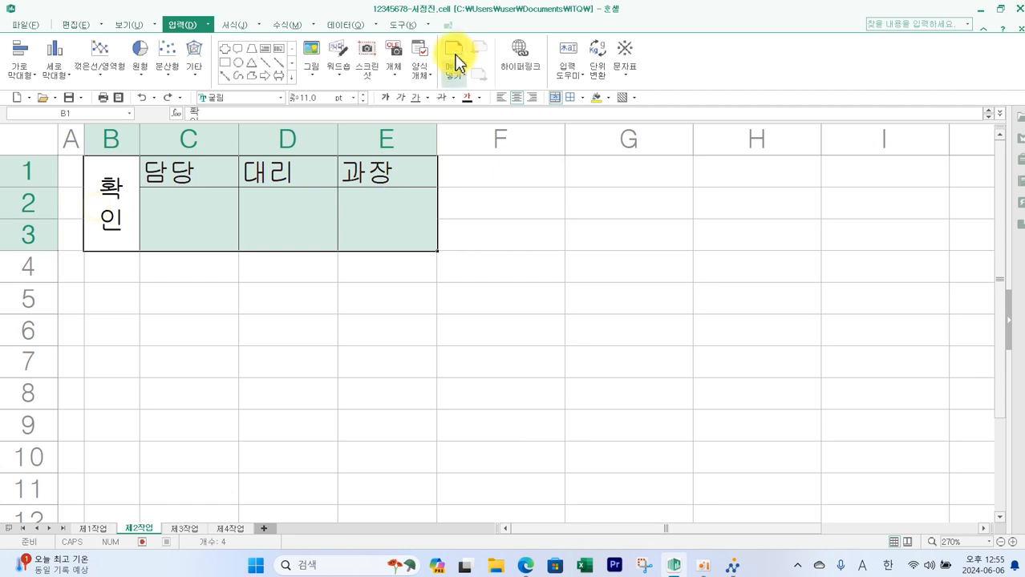
{"action": "left_click", "coordinate": [517, 99]}
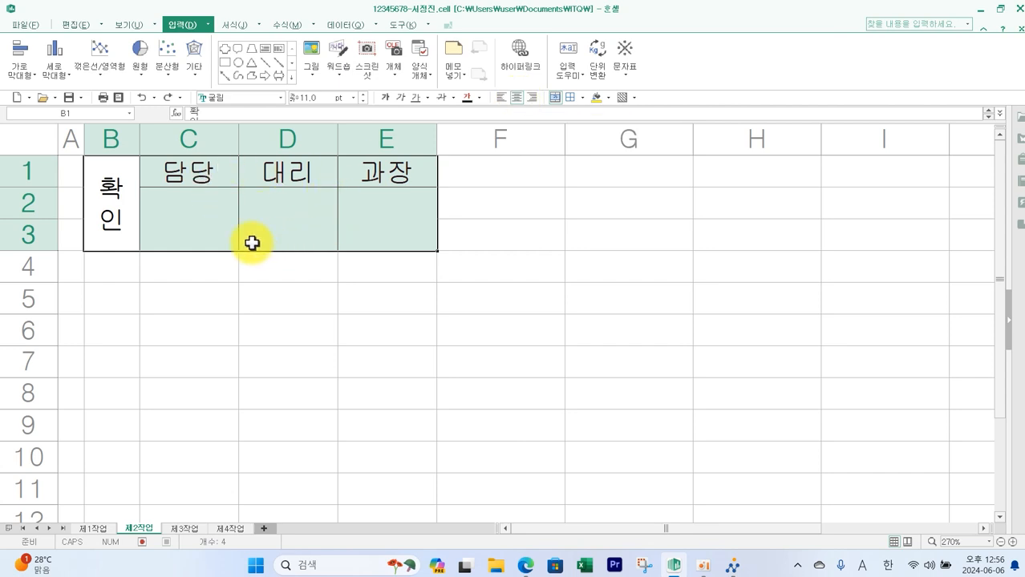
- Copy the approval box B1:E3 as a picture, as shown on screen and in picture format
{"action": "left_click", "coordinate": [77, 25]}
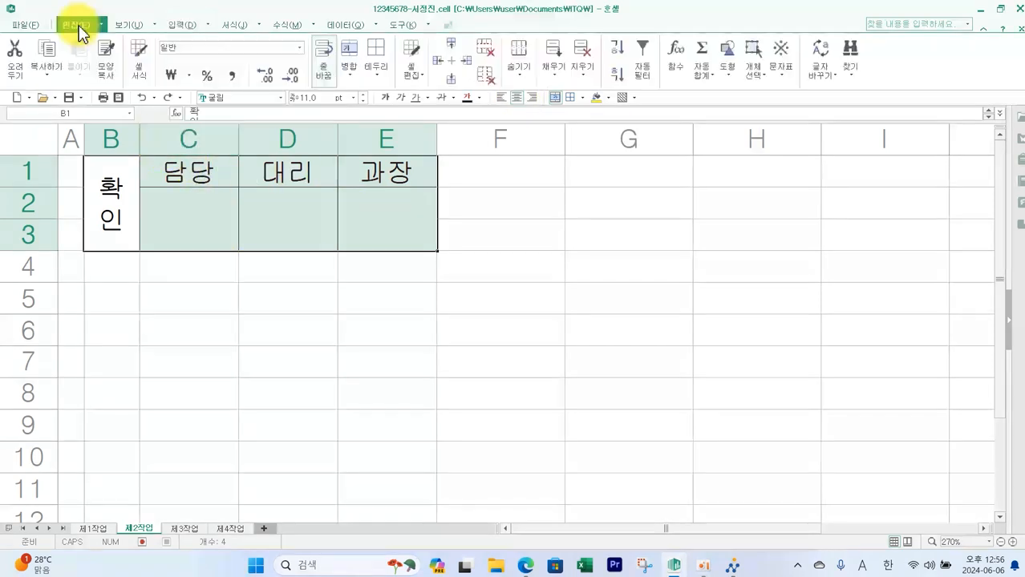
{"action": "left_click", "coordinate": [48, 79]}
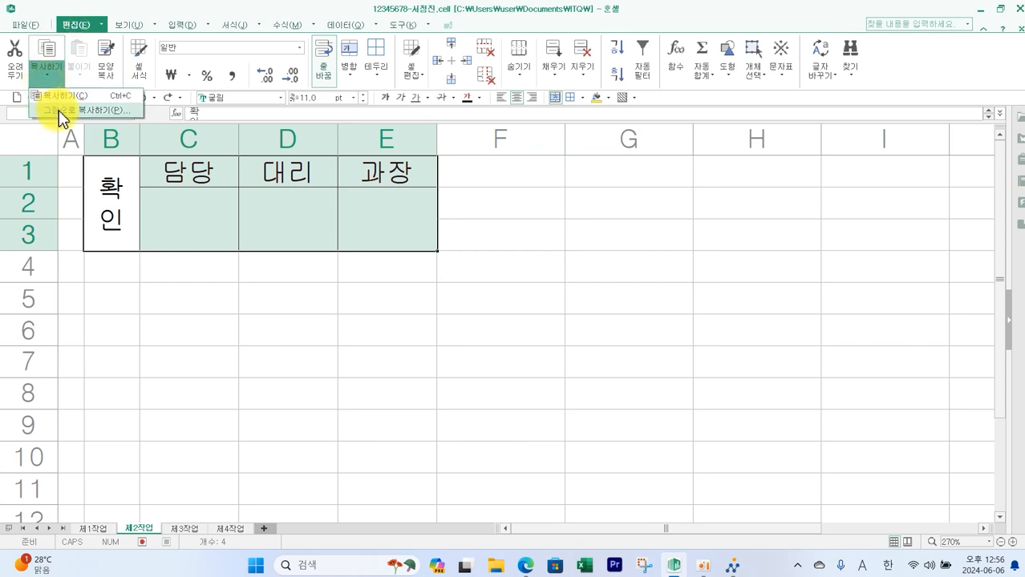
{"action": "left_click", "coordinate": [59, 110]}
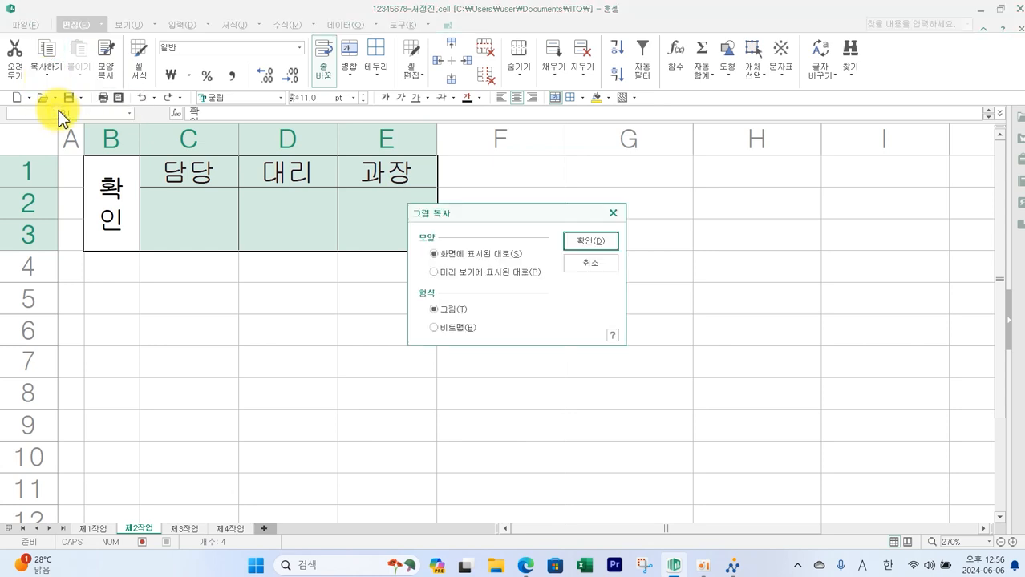
{"action": "left_click", "coordinate": [580, 245]}
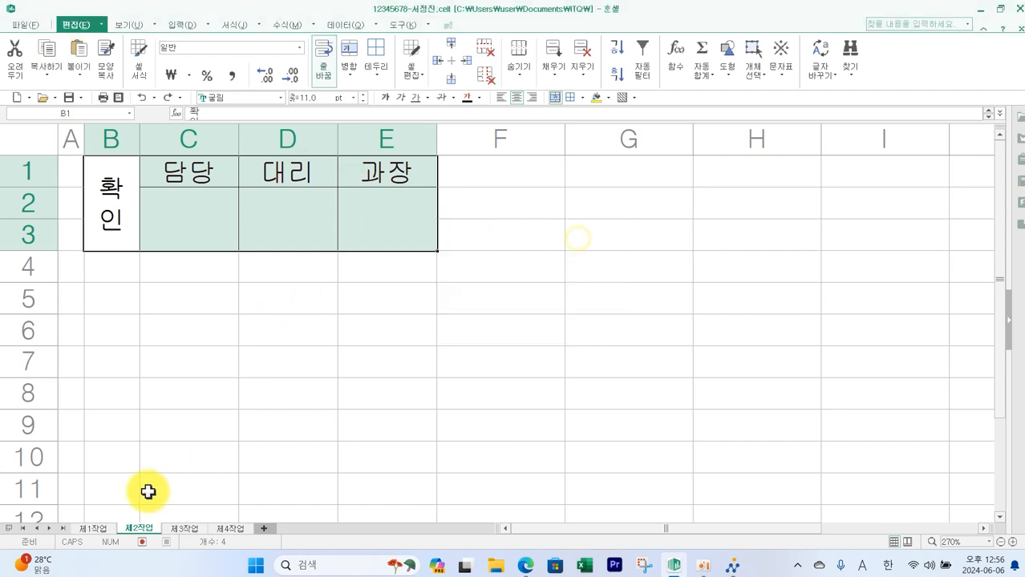
- Paste the approval box picture into the 제1작업 sheet and place it over H1:J3 beside the title
{"action": "left_click", "coordinate": [93, 528]}
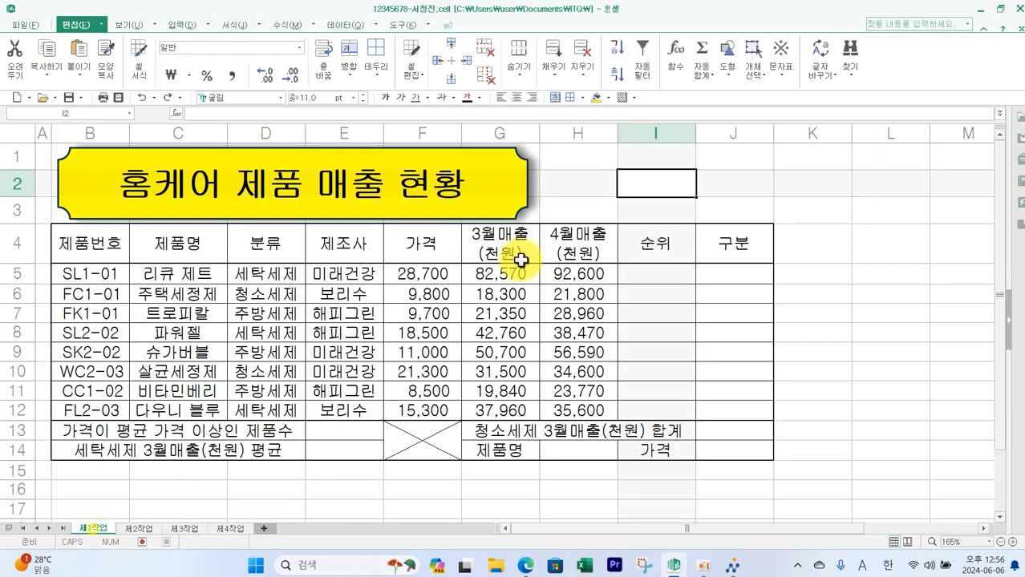
{"action": "left_click", "coordinate": [575, 154]}
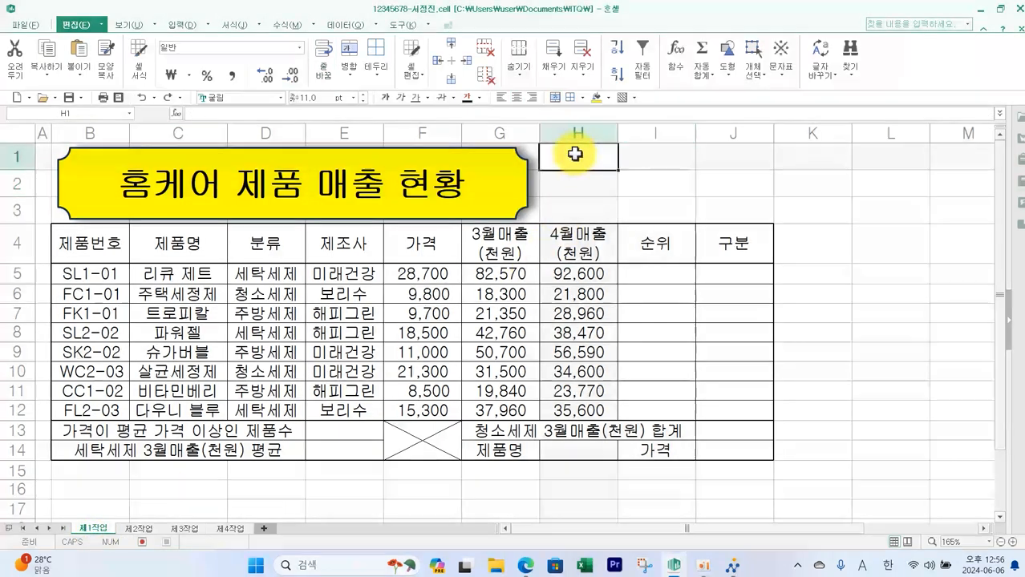
{"action": "left_click", "coordinate": [80, 55]}
{"action": "left_click_drag", "start_coordinate": [613, 183], "coordinate": [640, 198]}
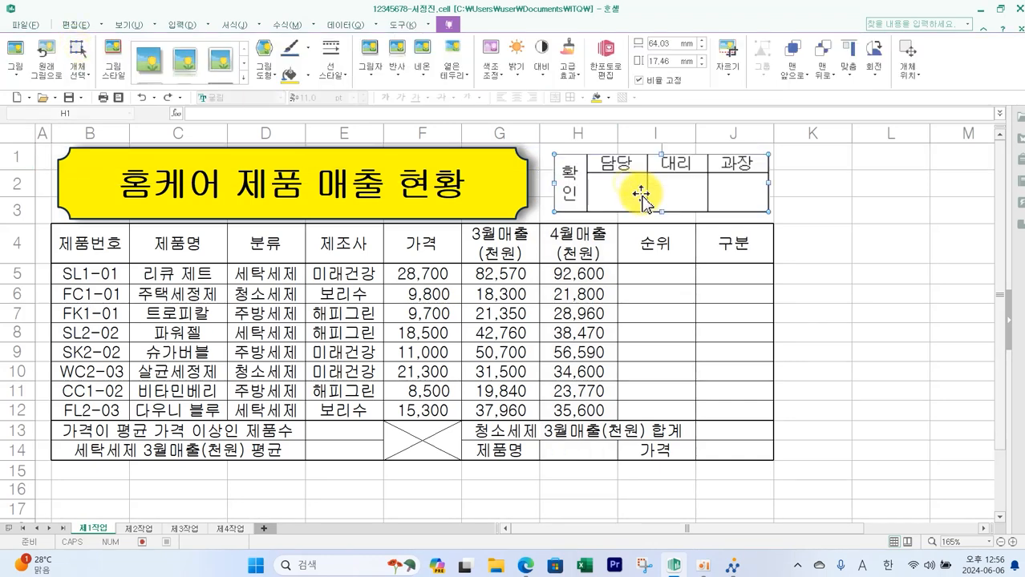
- Delete columns B through E on the 제2작업 sheet to remove the original approval box
{"action": "left_click", "coordinate": [139, 529]}
{"action": "left_click_drag", "start_coordinate": [112, 141], "coordinate": [365, 144]}
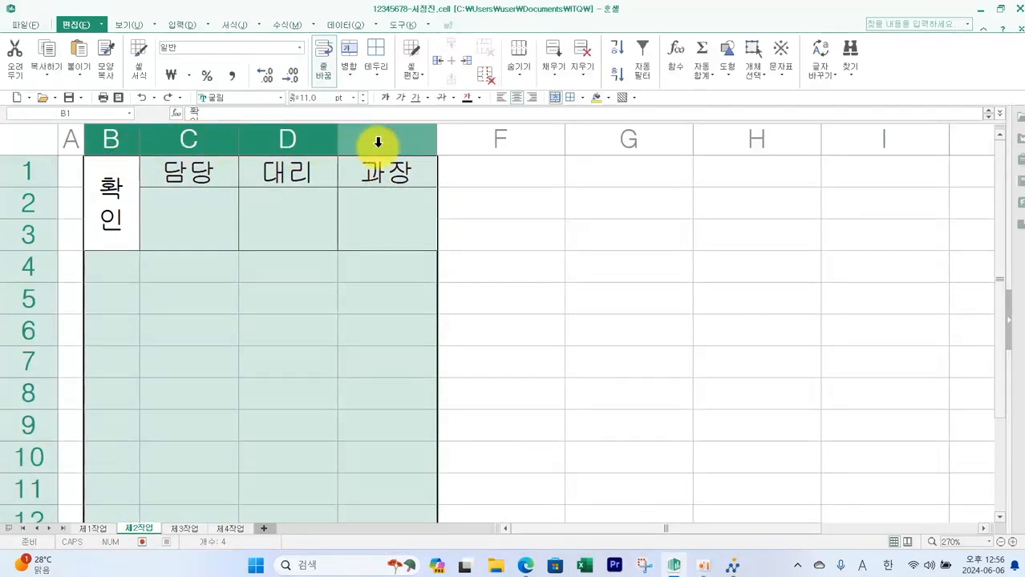
{"action": "right_click", "coordinate": [378, 142]}
{"action": "left_click", "coordinate": [423, 256]}
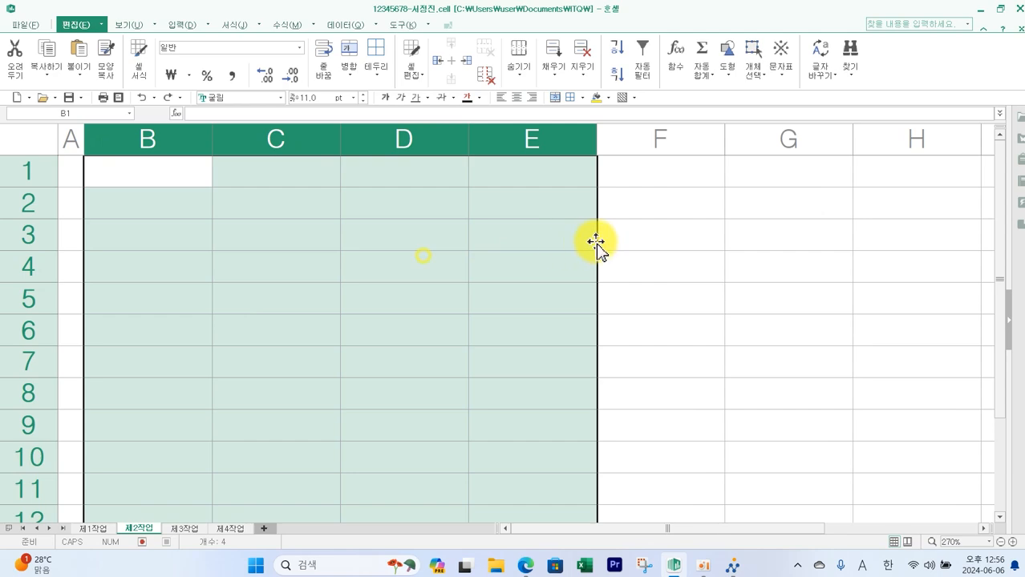
{"action": "left_click", "coordinate": [681, 269]}
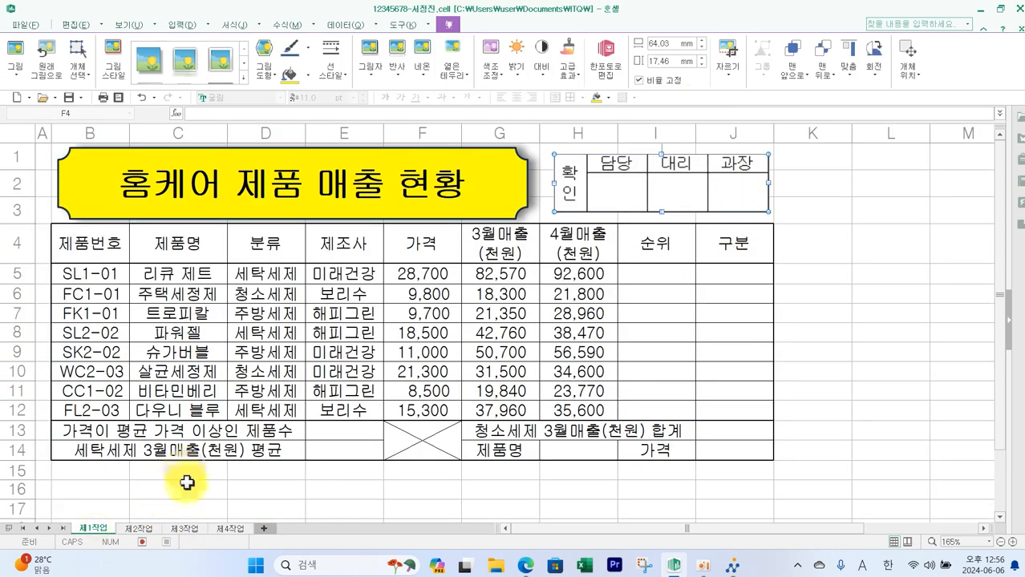
- Check the task sheet, then fill B4:J4, G14 and I14 with yellow
{"action": "left_click", "coordinate": [529, 567]}
{"action": "scroll", "coordinate": [428, 346], "scroll_direction": "down", "scroll_amount": 3}
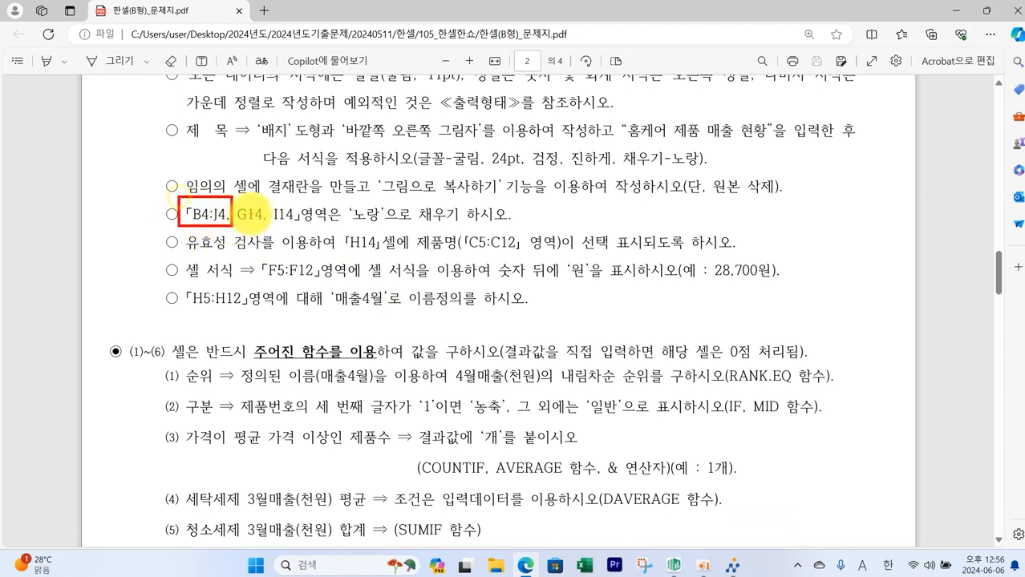
{"action": "left_click_drag", "start_coordinate": [267, 199], "coordinate": [306, 228]}
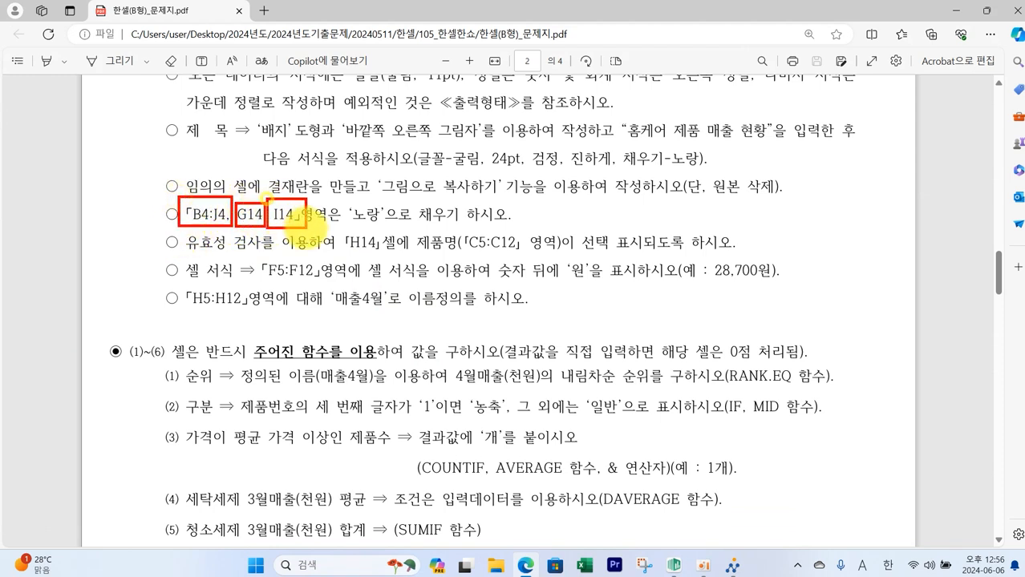
{"action": "mouse_move", "coordinate": [395, 229]}
{"action": "left_mouse_down"}
{"action": "mouse_move", "coordinate": [364, 202]}
{"action": "mouse_move", "coordinate": [386, 232]}
{"action": "left_mouse_up"}
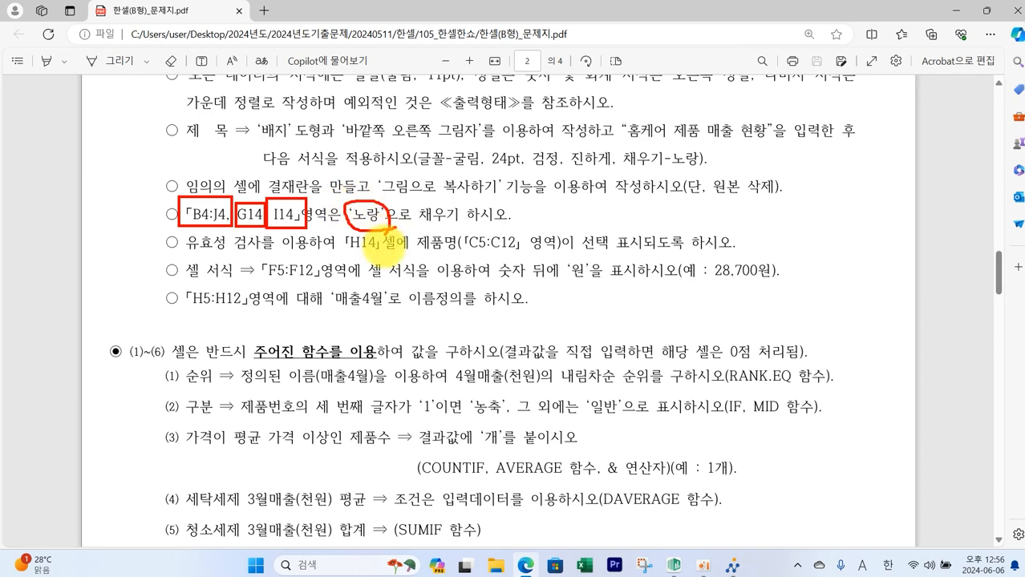
{"action": "key", "text": "Escape"}
{"action": "left_click", "coordinate": [677, 567]}
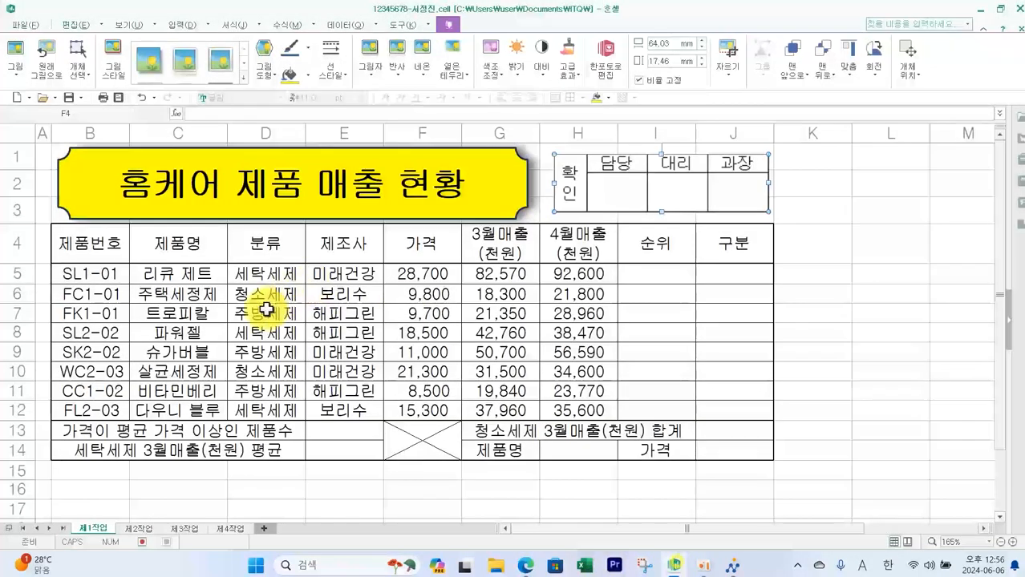
{"action": "left_click_drag", "start_coordinate": [91, 244], "coordinate": [459, 244]}
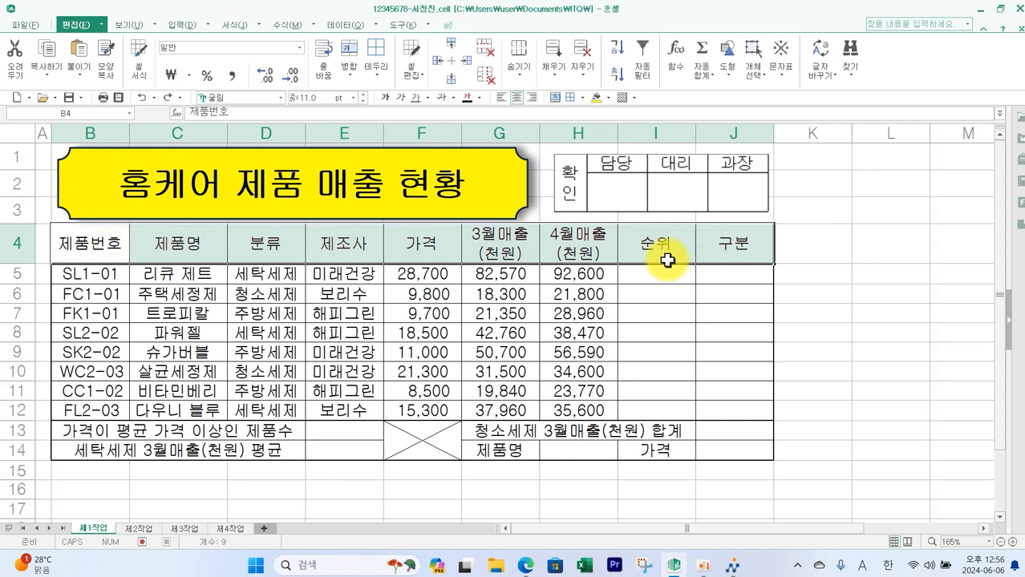
{"action": "left_click", "coordinate": [503, 451]}
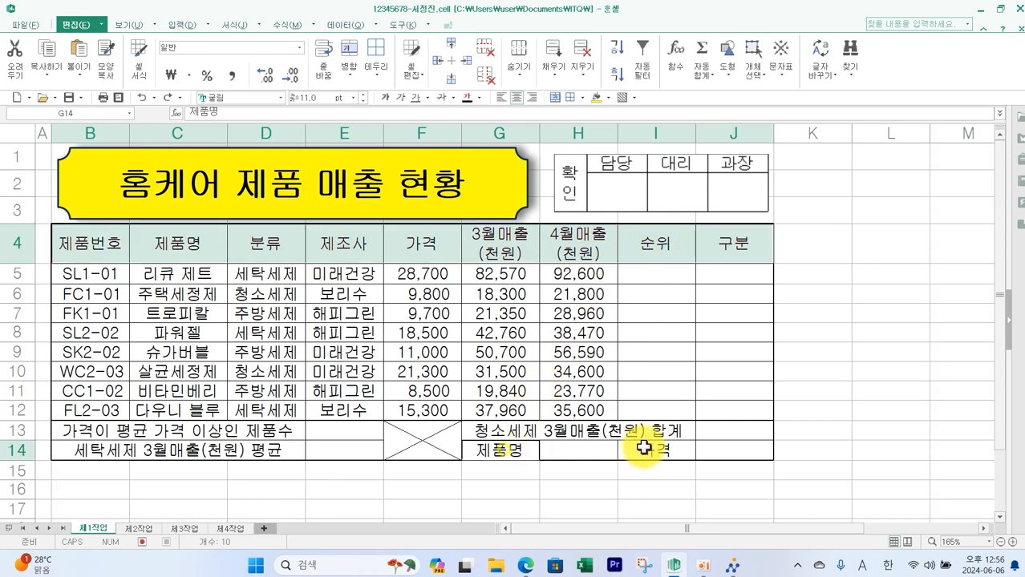
{"action": "left_click", "coordinate": [652, 450], "text": "ctrl"}
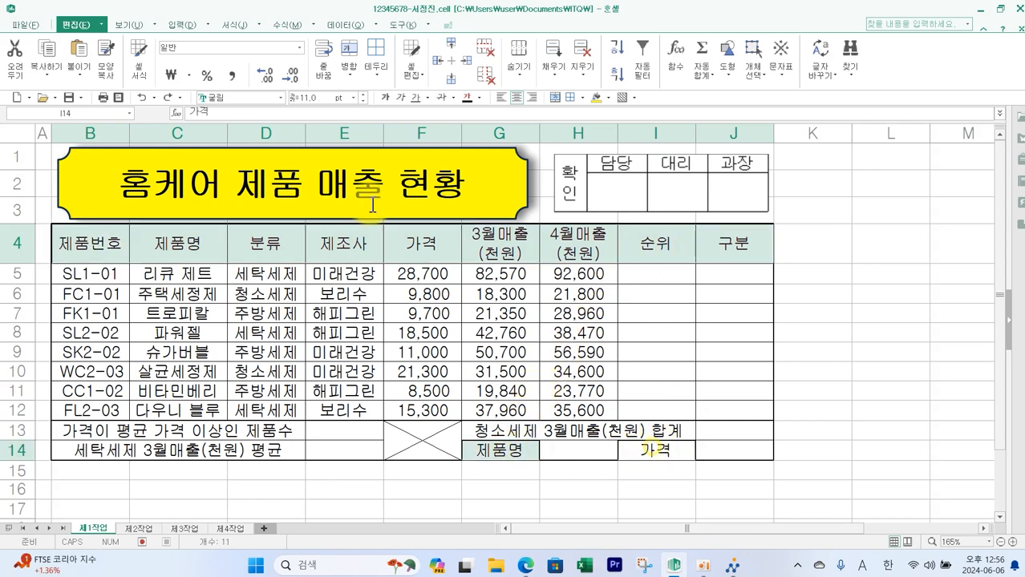
{"action": "left_click", "coordinate": [598, 99]}
{"action": "left_click", "coordinate": [870, 412]}
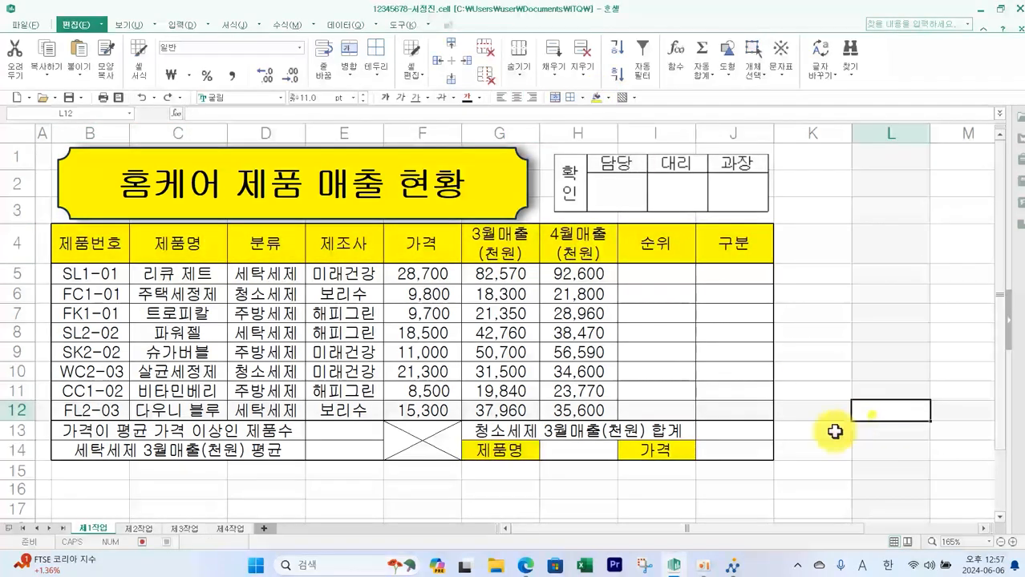
- Review the task instruction for the H14 data validation and its 제품명 source range C5:C12
{"action": "left_click", "coordinate": [535, 569]}
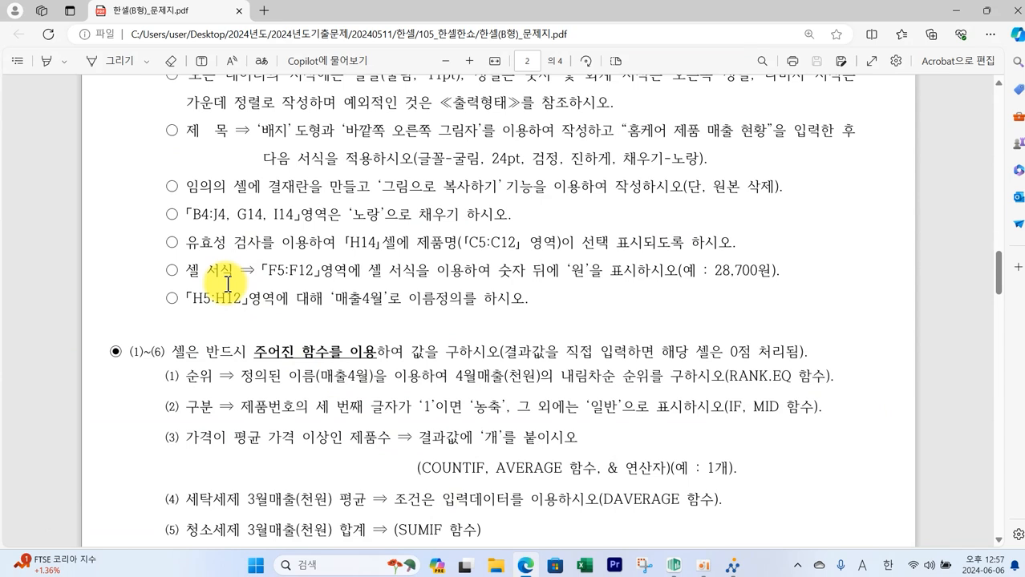
{"action": "left_click_drag", "start_coordinate": [183, 233], "coordinate": [273, 251]}
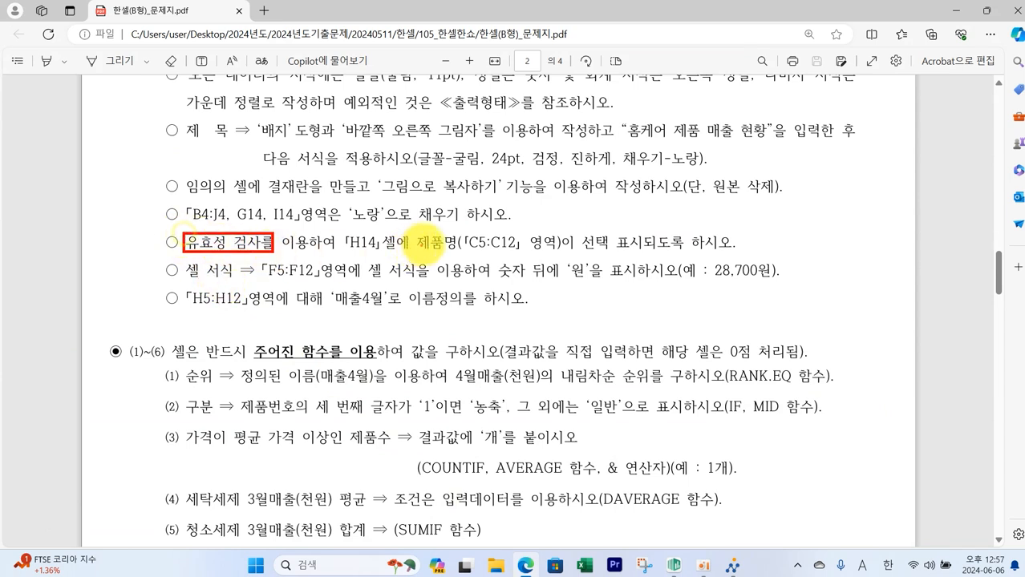
{"action": "left_click_drag", "start_coordinate": [338, 233], "coordinate": [404, 251]}
{"action": "mouse_move", "coordinate": [464, 227]}
{"action": "left_mouse_down"}
{"action": "mouse_move", "coordinate": [473, 241]}
{"action": "mouse_move", "coordinate": [533, 252]}
{"action": "mouse_move", "coordinate": [726, 254]}
{"action": "left_mouse_up"}
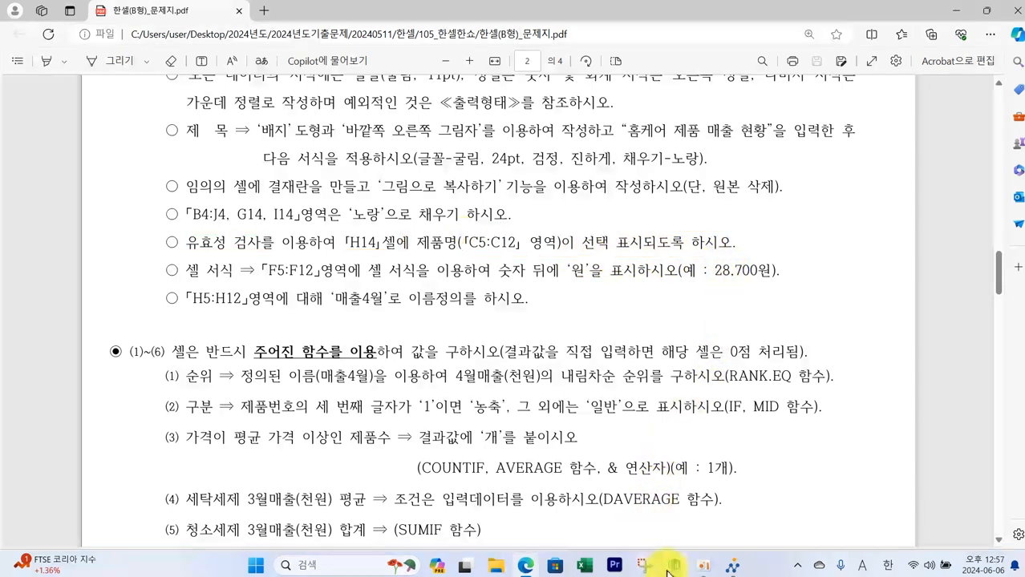
{"action": "left_click", "coordinate": [674, 566]}
{"action": "left_click", "coordinate": [584, 451]}
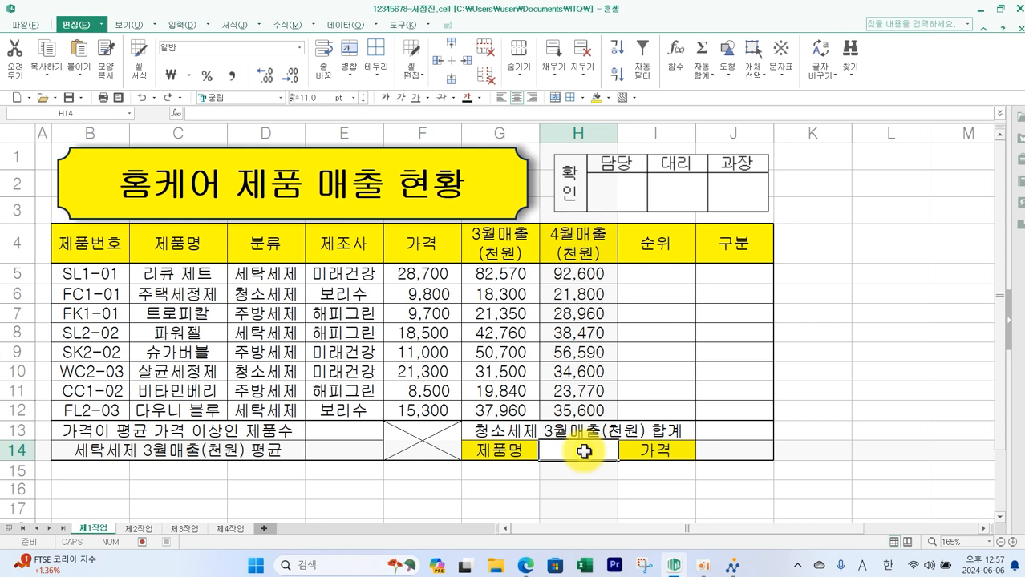
{"action": "left_click_drag", "start_coordinate": [568, 439], "coordinate": [608, 405]}
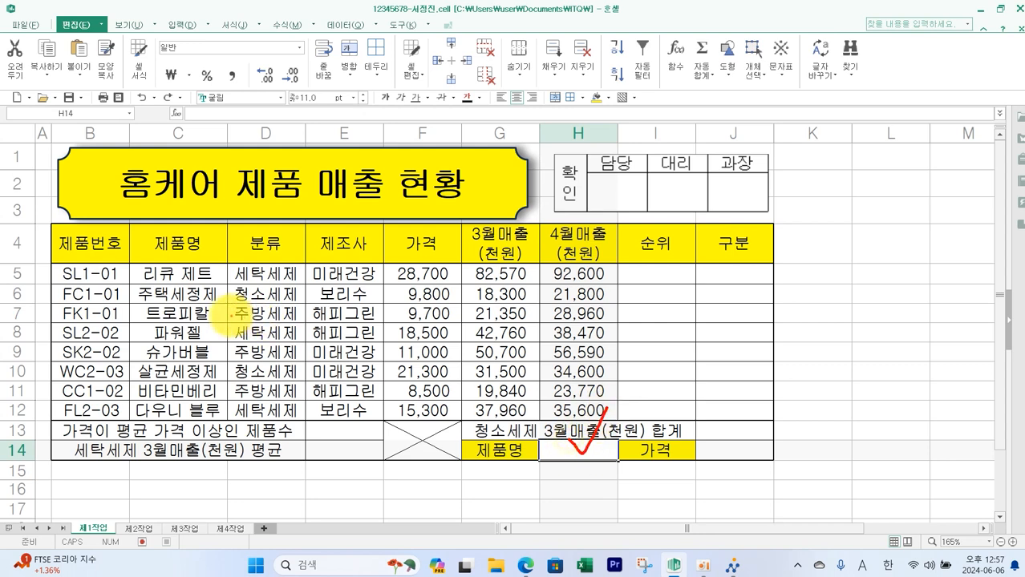
{"action": "mouse_move", "coordinate": [129, 258]}
{"action": "left_mouse_down"}
{"action": "mouse_move", "coordinate": [245, 336]}
{"action": "mouse_move", "coordinate": [241, 433]}
{"action": "mouse_move", "coordinate": [237, 420]}
{"action": "mouse_move", "coordinate": [569, 519]}
{"action": "mouse_move", "coordinate": [607, 441]}
{"action": "left_mouse_up"}
{"action": "mouse_move", "coordinate": [607, 441]}
{"action": "left_mouse_down"}
{"action": "mouse_move", "coordinate": [585, 472]}
{"action": "mouse_move", "coordinate": [620, 473]}
{"action": "left_mouse_up"}
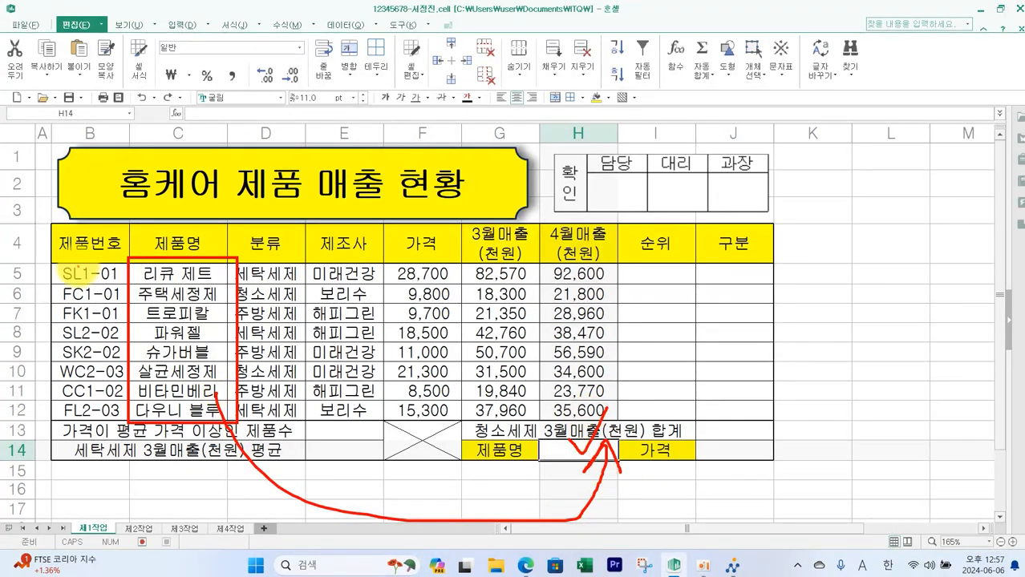
{"action": "mouse_move", "coordinate": [54, 260]}
{"action": "left_mouse_down"}
{"action": "mouse_move", "coordinate": [127, 385]}
{"action": "mouse_move", "coordinate": [126, 420]}
{"action": "left_mouse_up"}
{"action": "mouse_move", "coordinate": [118, 267]}
{"action": "left_mouse_down"}
{"action": "mouse_move", "coordinate": [85, 322]}
{"action": "mouse_move", "coordinate": [56, 429]}
{"action": "left_mouse_up"}
{"action": "left_click_drag", "start_coordinate": [44, 282], "coordinate": [122, 416]}
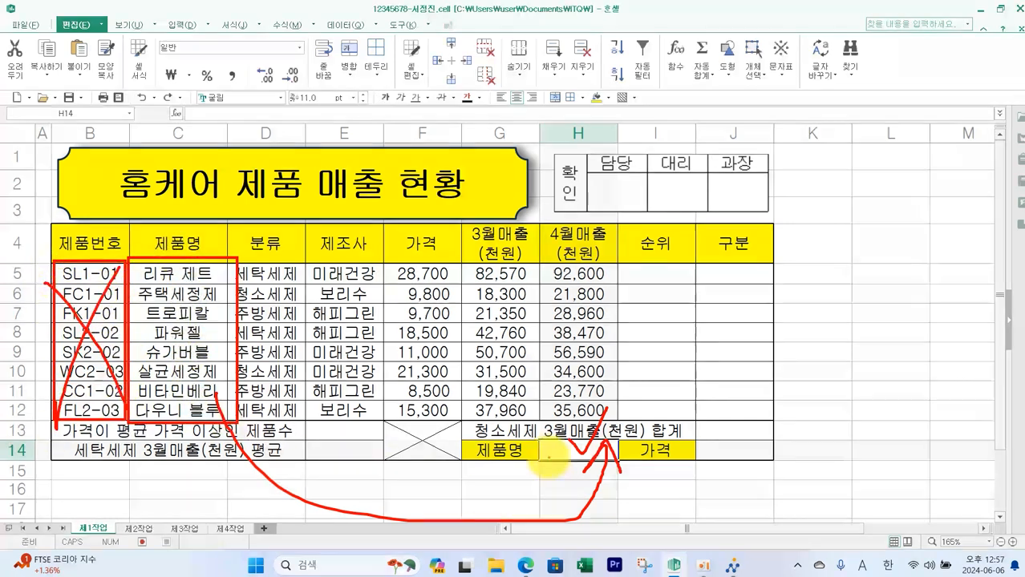
{"action": "key", "text": "Escape"}
- Add a list data validation to H14 with source =$C$5:$C$12
{"action": "left_click", "coordinate": [562, 452]}
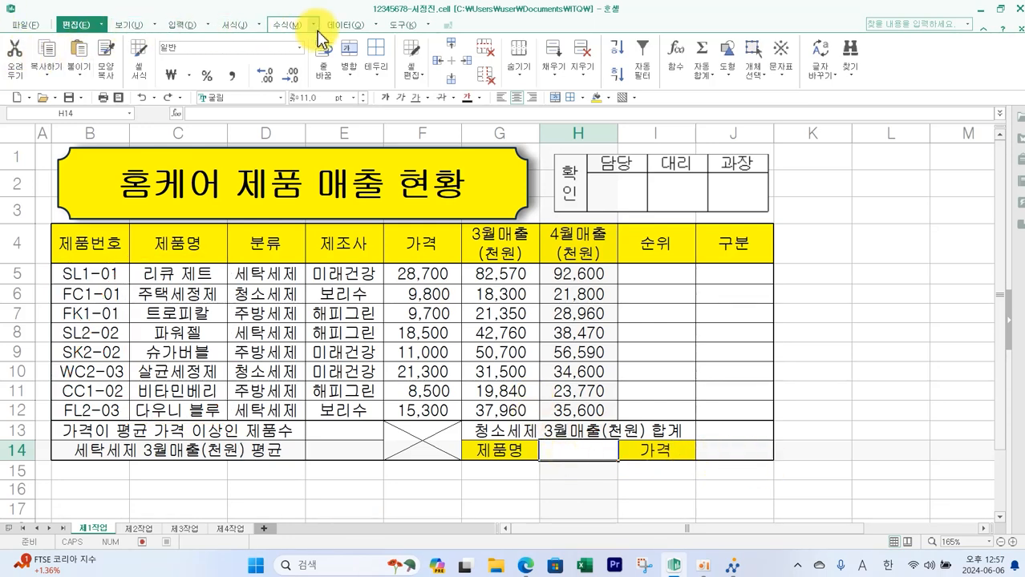
{"action": "left_click", "coordinate": [345, 24]}
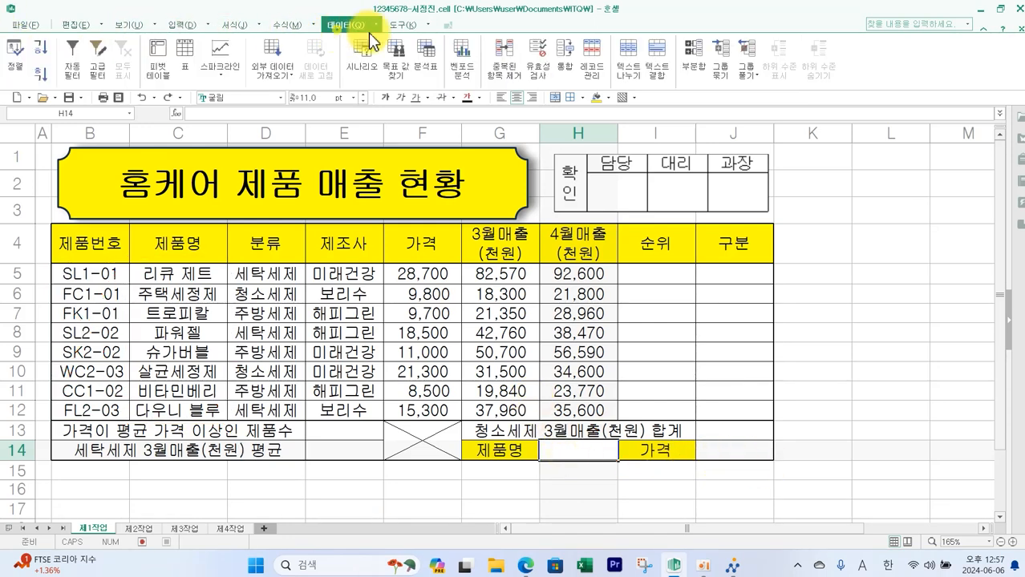
{"action": "left_click", "coordinate": [535, 76]}
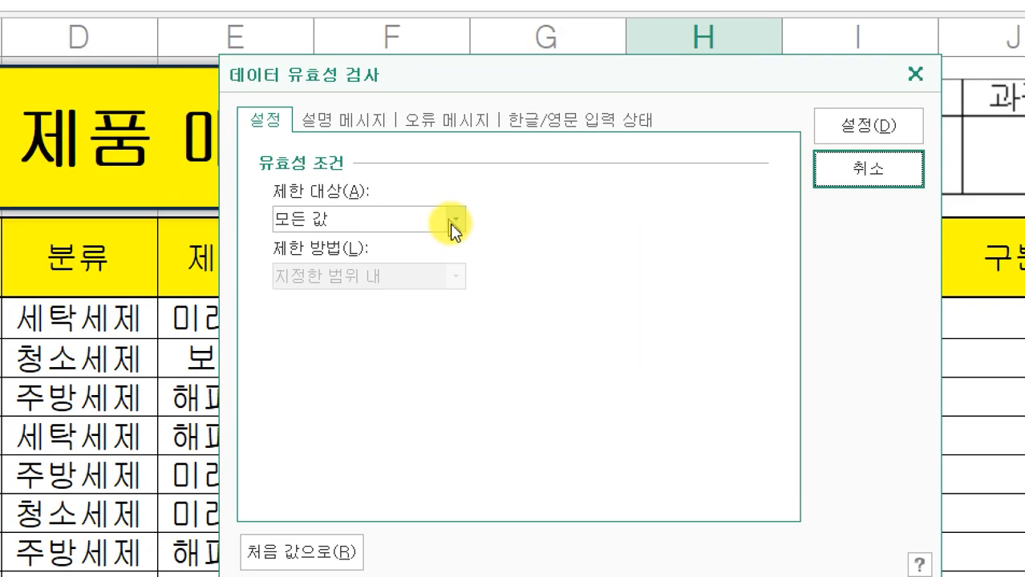
{"action": "left_click", "coordinate": [456, 221]}
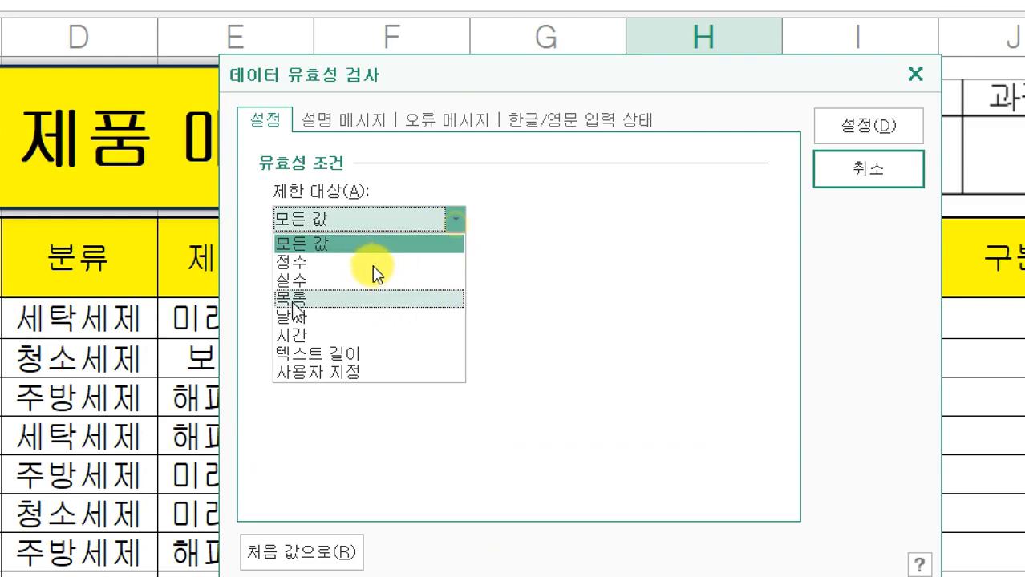
{"action": "left_click", "coordinate": [374, 271]}
{"action": "left_click", "coordinate": [309, 333]}
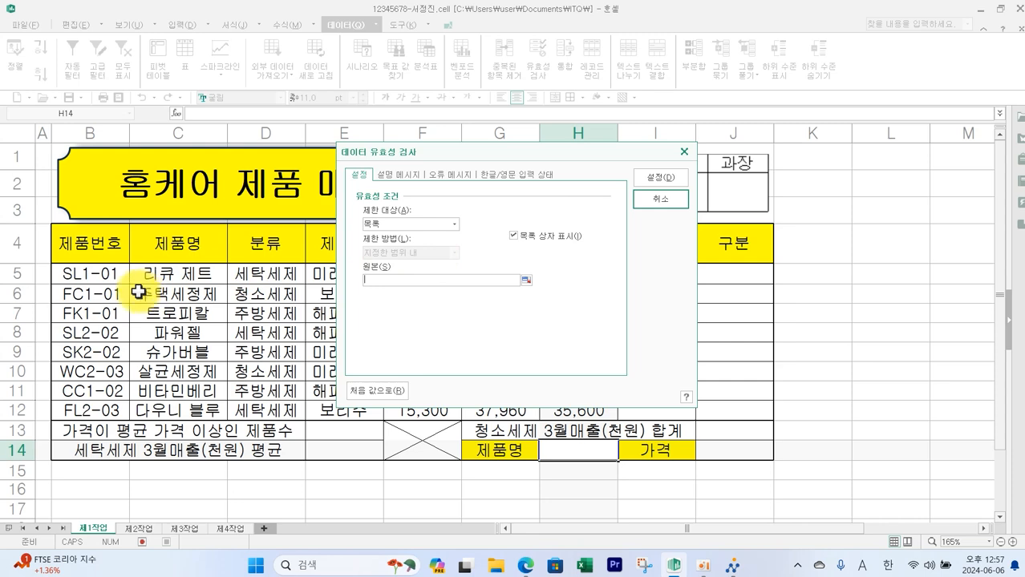
{"action": "left_click_drag", "start_coordinate": [158, 277], "coordinate": [184, 407]}
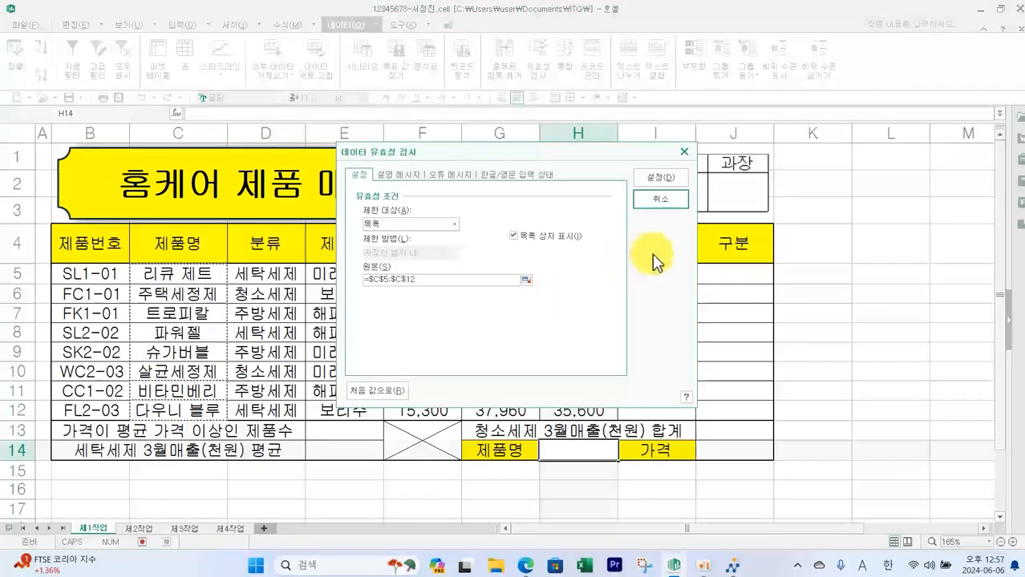
{"action": "left_click", "coordinate": [664, 179]}
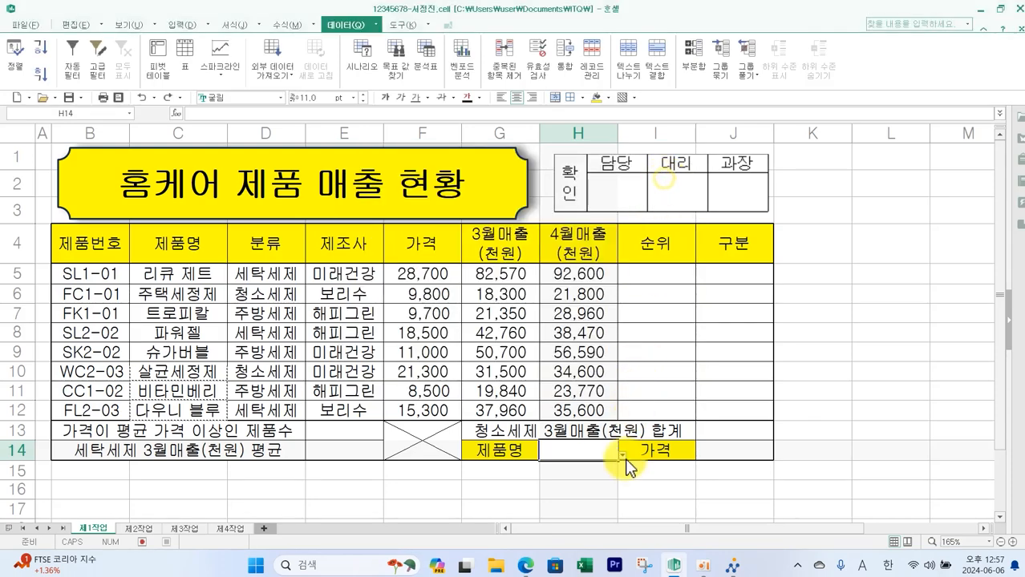
- Choose 트로피칼 from H14's dropdown list, then return to the task PDF
{"action": "left_click", "coordinate": [622, 455]}
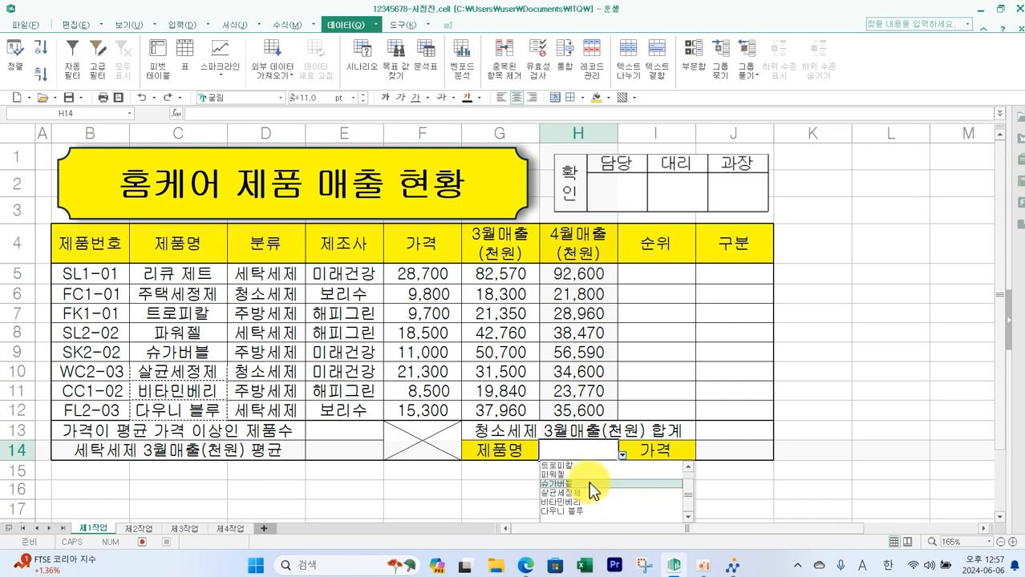
{"action": "left_click", "coordinate": [581, 483]}
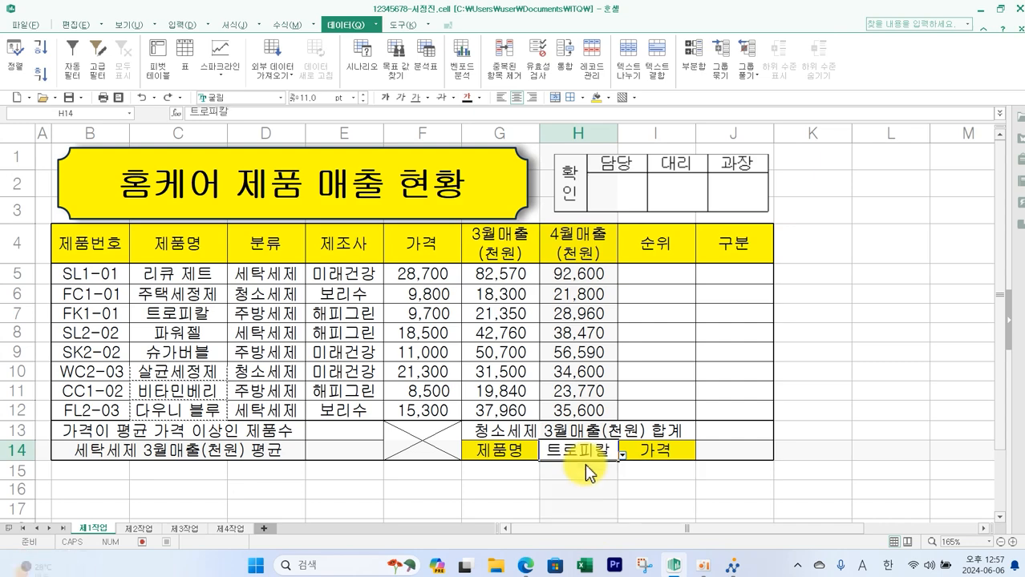
{"action": "left_click", "coordinate": [526, 565]}
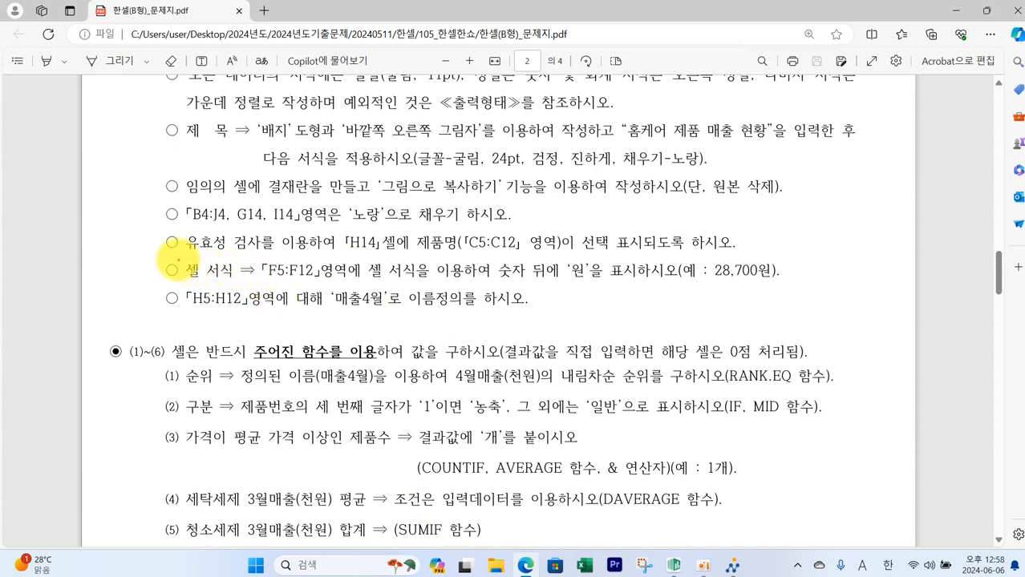
- Review the task instruction for the F5:F12 cell format that appends 원 after numbers
{"action": "mouse_move", "coordinate": [173, 255]}
{"action": "left_mouse_down"}
{"action": "mouse_move", "coordinate": [224, 286]}
{"action": "mouse_move", "coordinate": [356, 286]}
{"action": "left_mouse_up"}
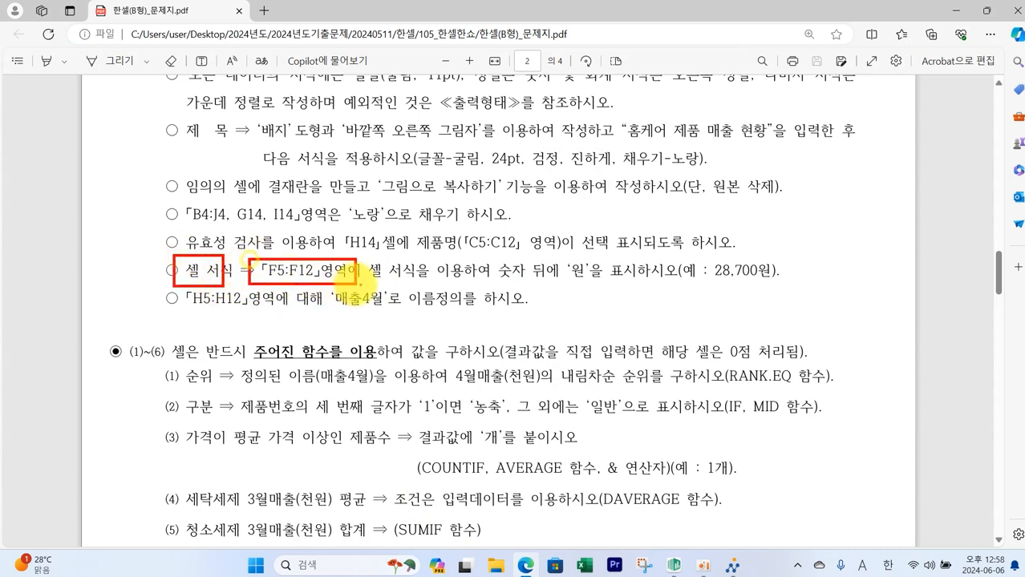
{"action": "left_click_drag", "start_coordinate": [566, 258], "coordinate": [614, 286]}
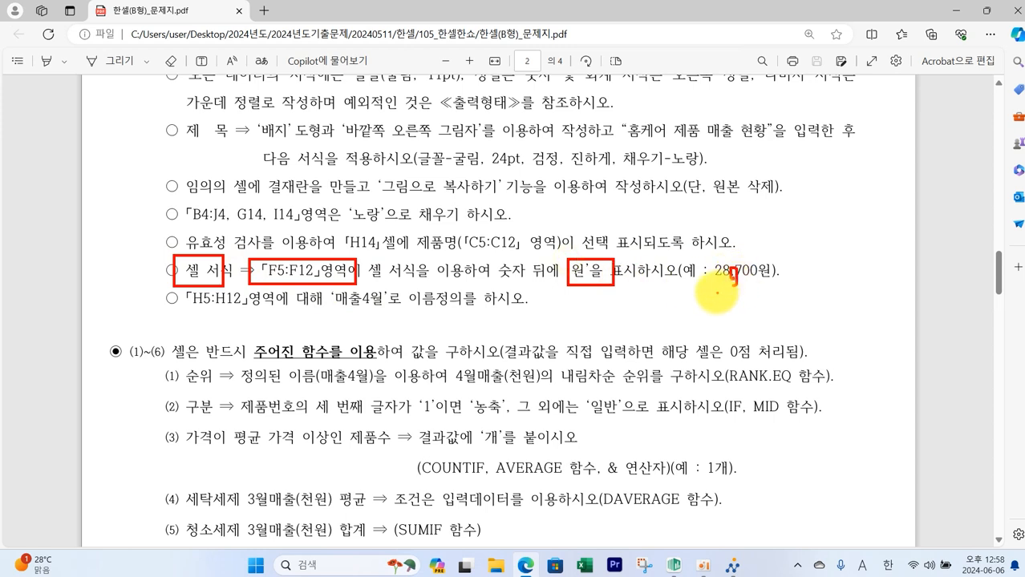
{"action": "key", "text": "Escape"}
- Apply the custom number format #,##0원 to the price cells F5:F12
{"action": "left_click", "coordinate": [677, 565]}
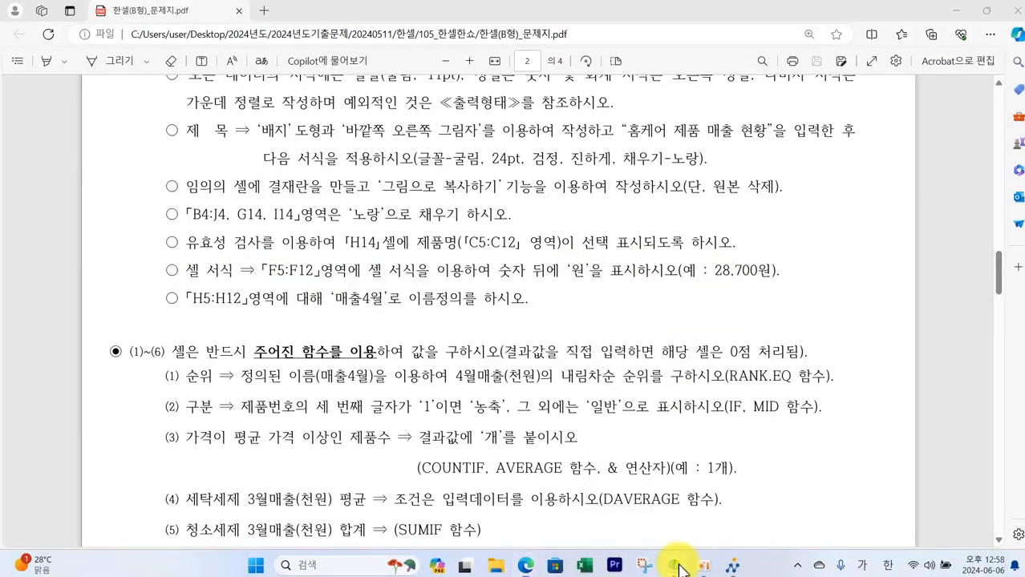
{"action": "left_click_drag", "start_coordinate": [441, 276], "coordinate": [434, 409]}
{"action": "right_click", "coordinate": [434, 409]}
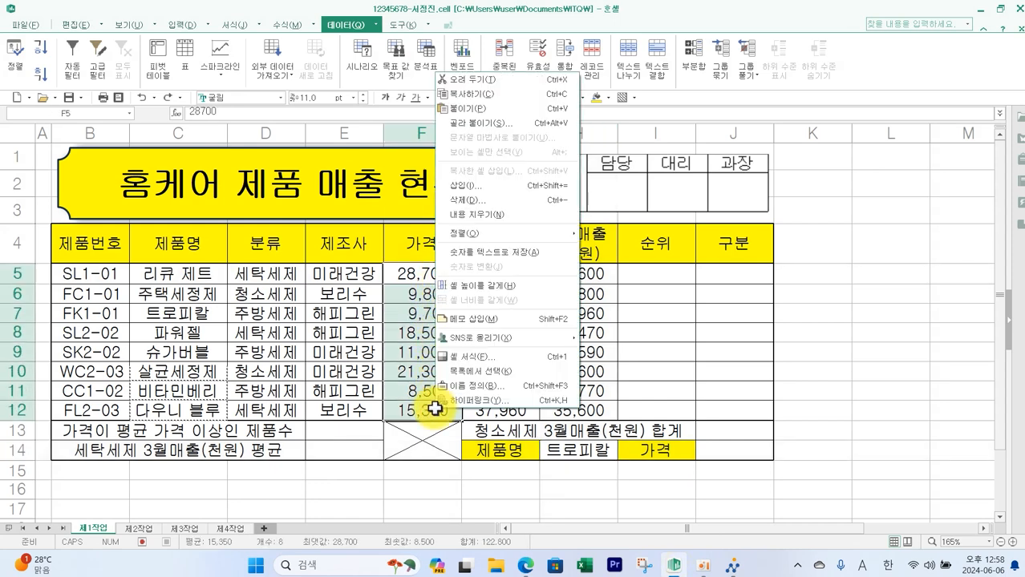
{"action": "left_click", "coordinate": [477, 357]}
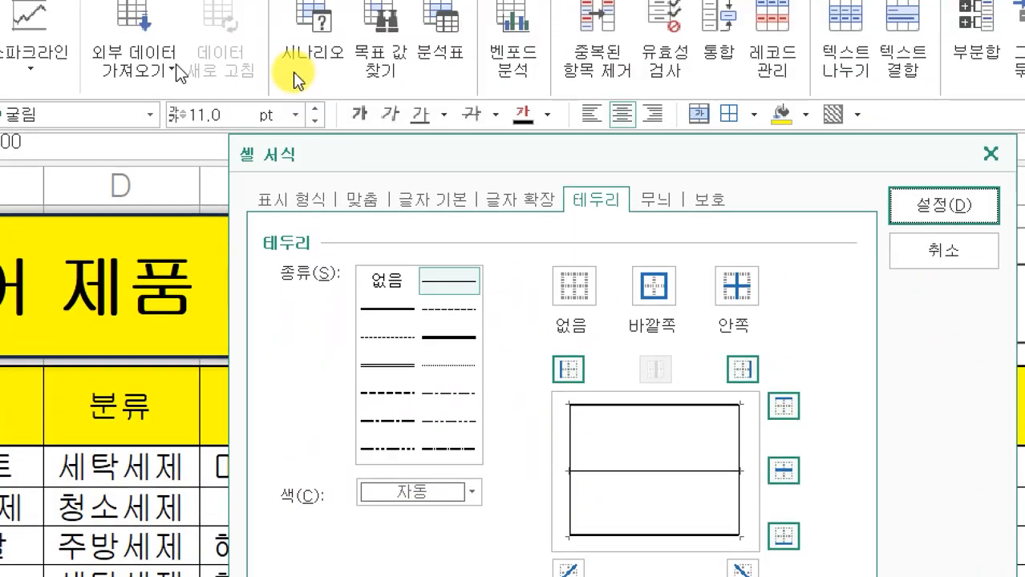
{"action": "left_click", "coordinate": [315, 211]}
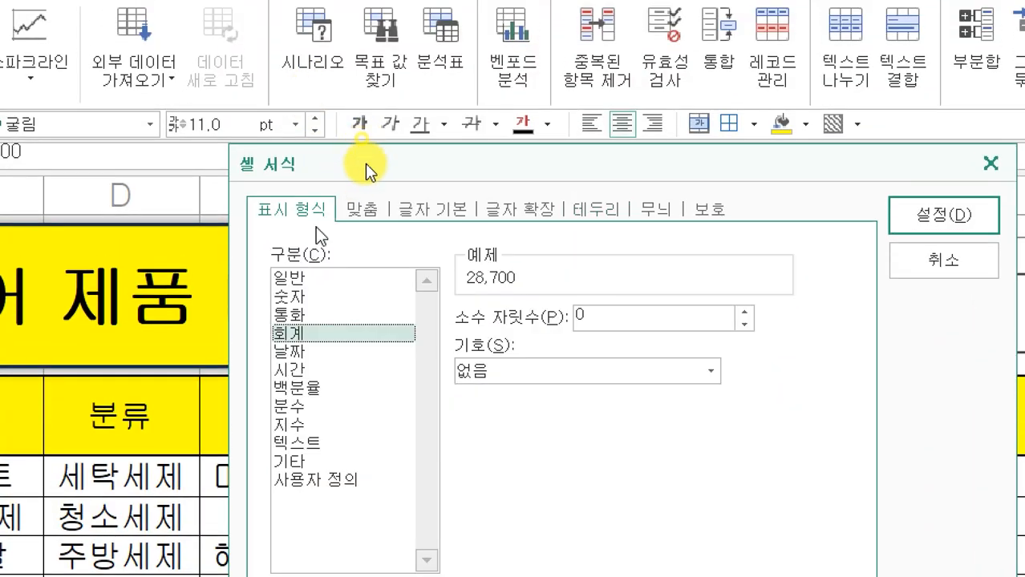
{"action": "left_click", "coordinate": [351, 481]}
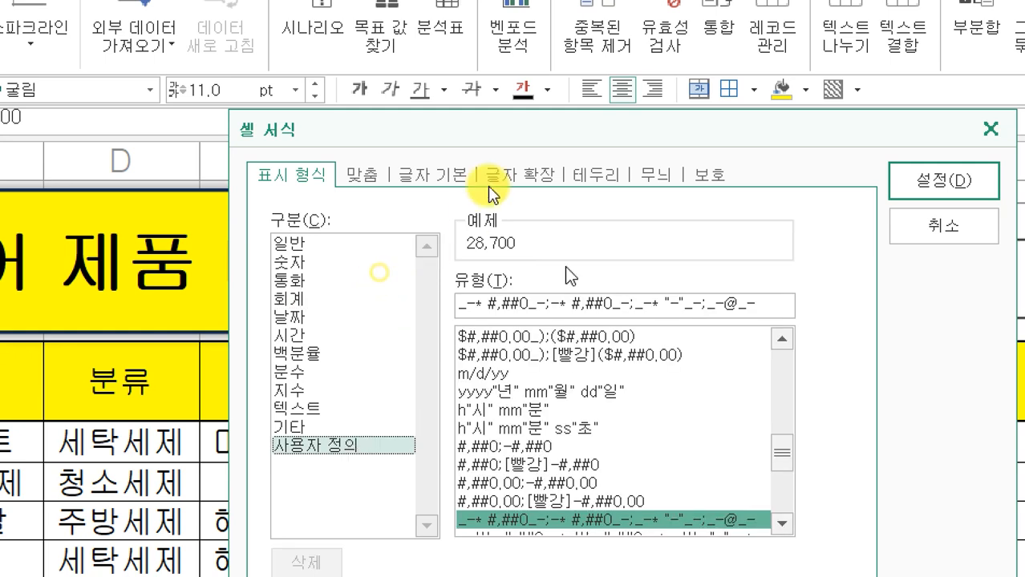
{"action": "left_click_drag", "start_coordinate": [778, 462], "coordinate": [773, 324]}
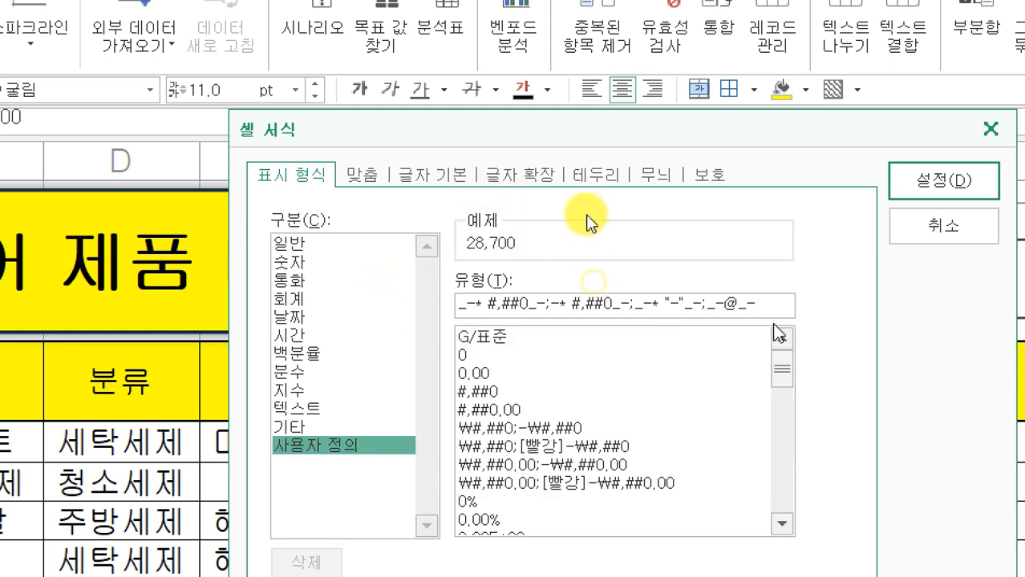
{"action": "left_click", "coordinate": [490, 394]}
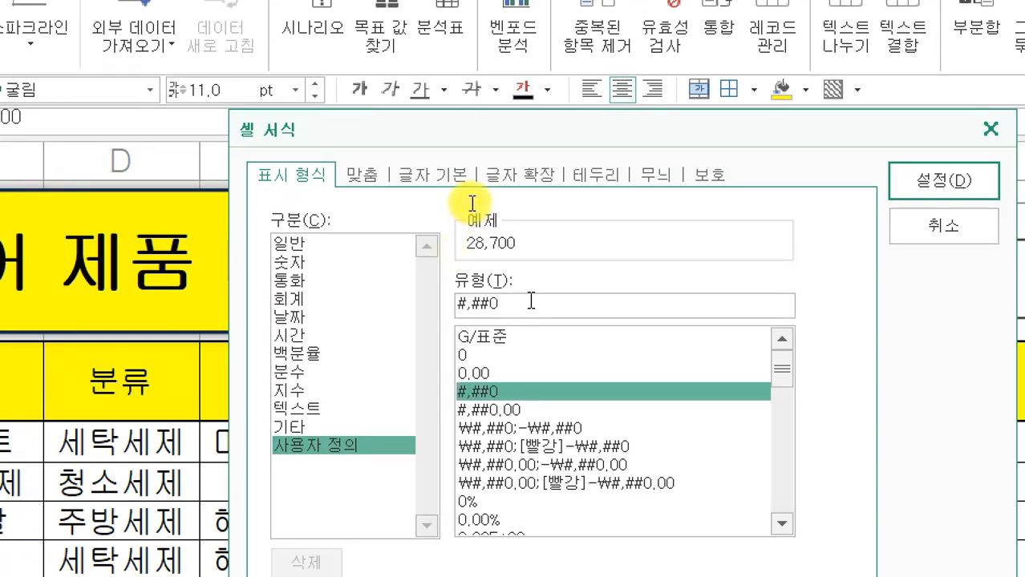
{"action": "type", "text": "DN"}
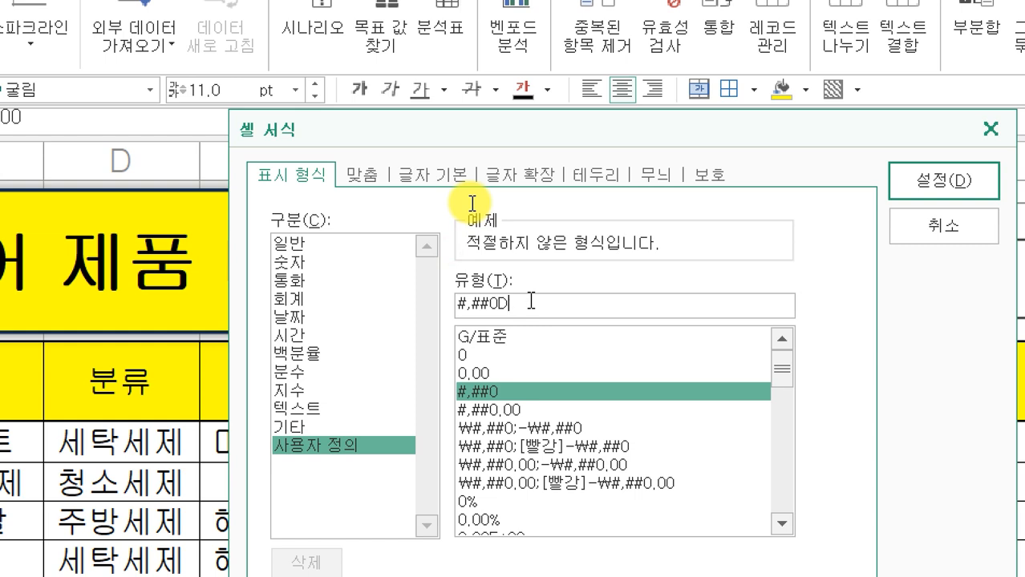
{"action": "key", "text": "BackSpace"}
{"action": "type", "text": "원"}
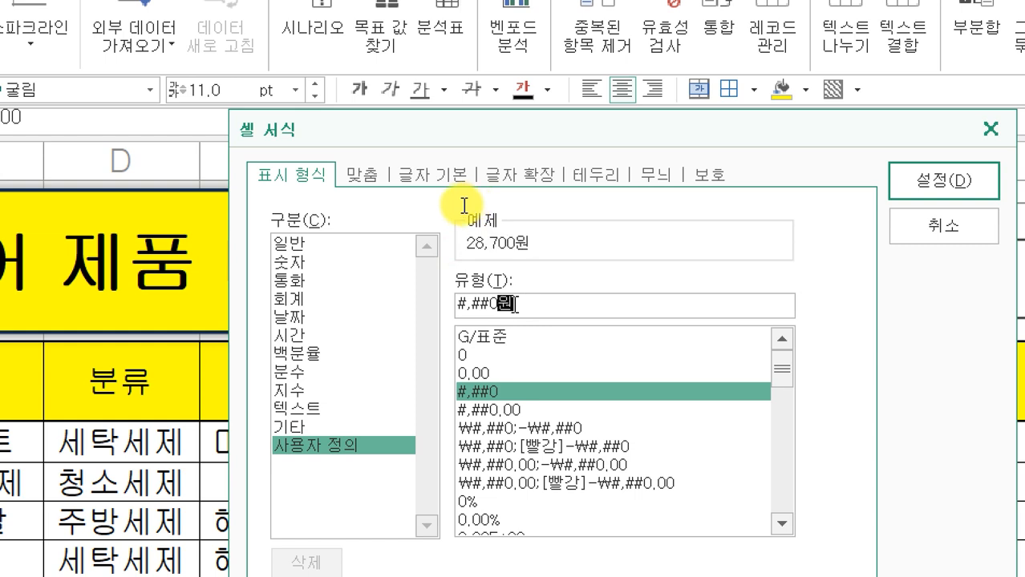
{"action": "key", "text": "Return"}
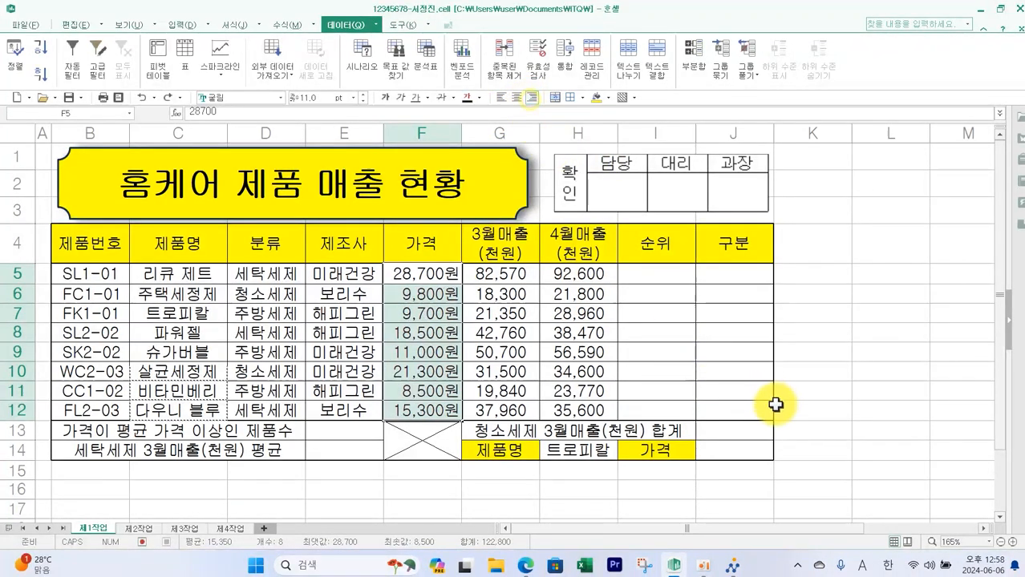
- Define the name 매출4월 for the 4월매출 range H5:H12
{"action": "key", "text": "alt+Tab"}
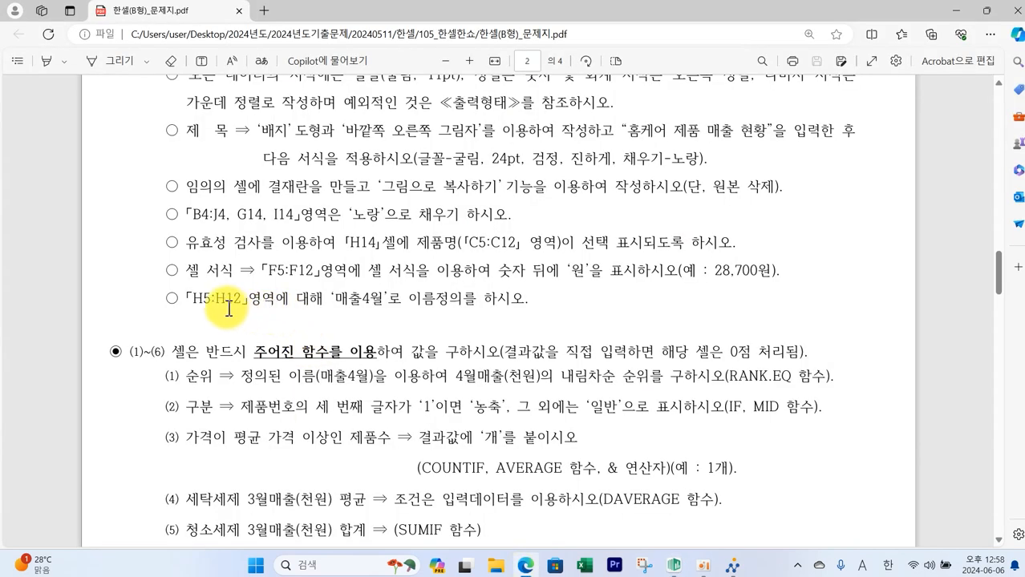
{"action": "mouse_move", "coordinate": [186, 282]}
{"action": "left_mouse_down"}
{"action": "mouse_move", "coordinate": [255, 304]}
{"action": "mouse_move", "coordinate": [529, 316]}
{"action": "left_mouse_up"}
{"action": "key", "text": "Escape"}
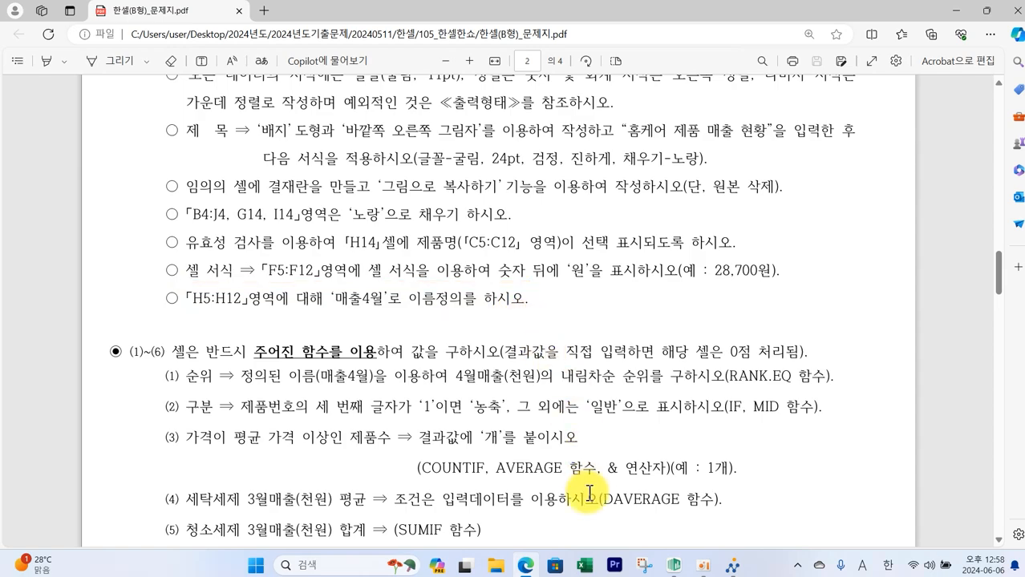
{"action": "left_click", "coordinate": [673, 565]}
{"action": "left_click_drag", "start_coordinate": [572, 273], "coordinate": [579, 410]}
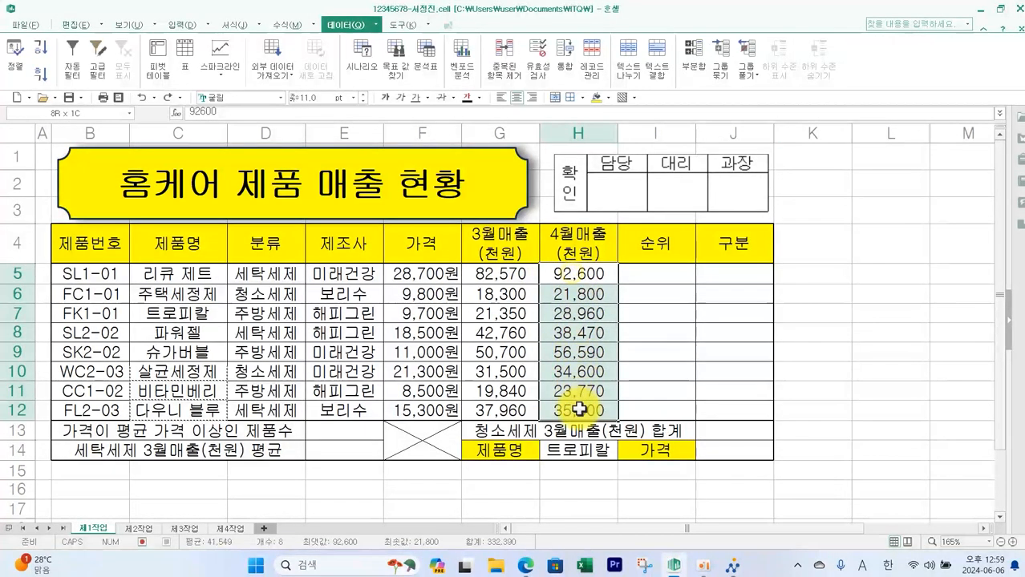
{"action": "left_click", "coordinate": [272, 25]}
{"action": "left_click", "coordinate": [343, 70]}
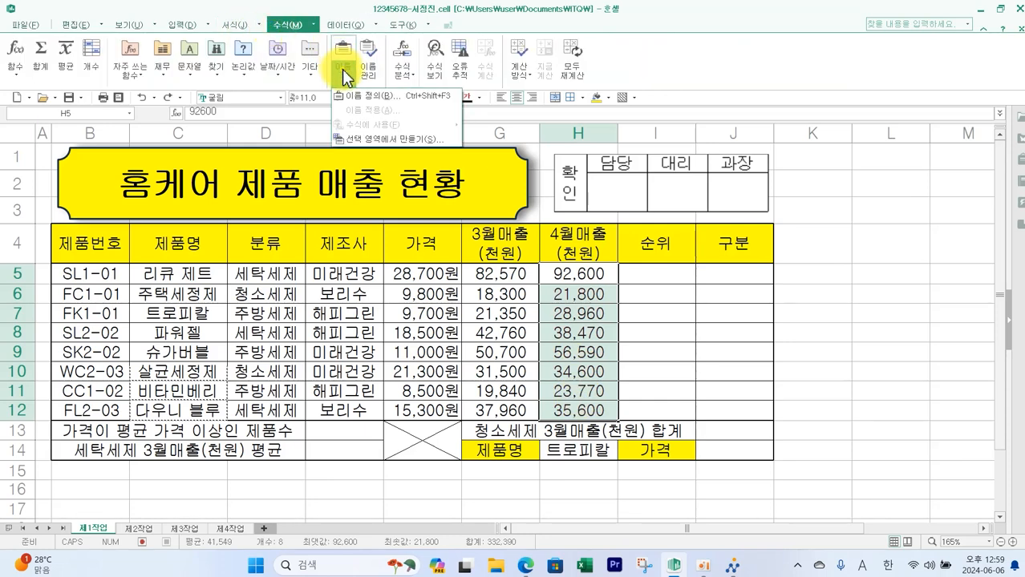
{"action": "left_click", "coordinate": [365, 95]}
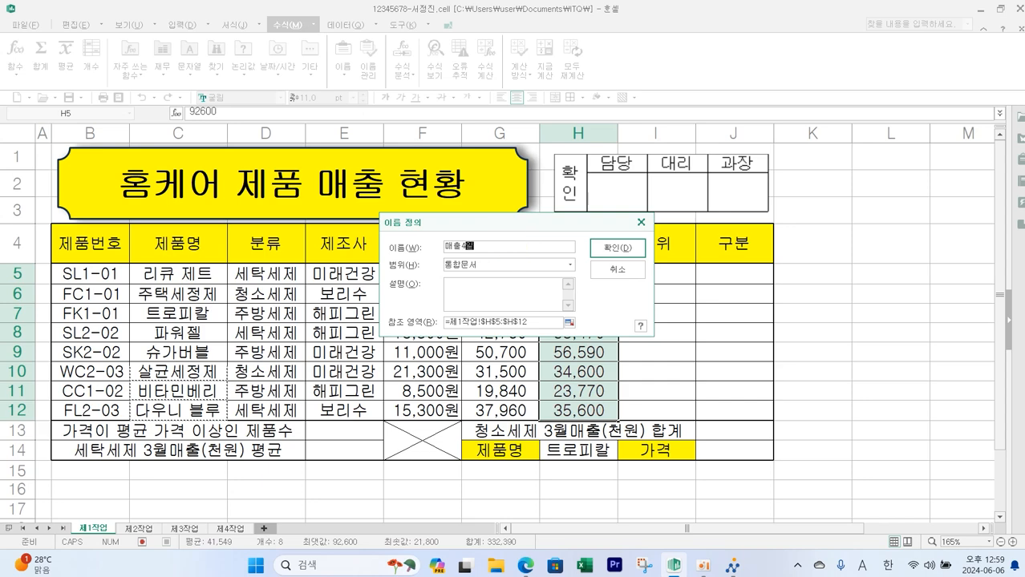
{"action": "left_click", "coordinate": [613, 252]}
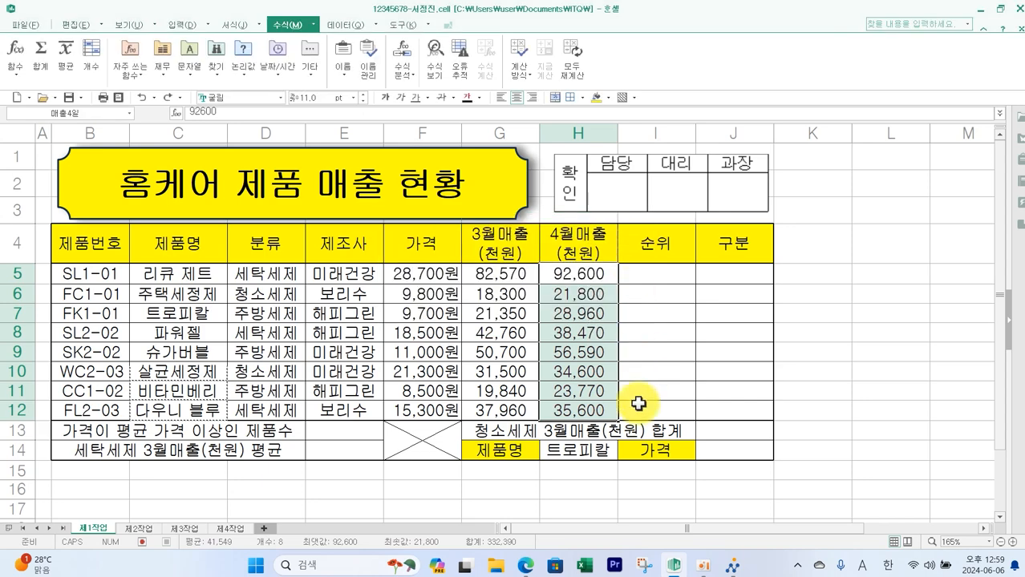
- Reselect H5:H12 to check its defined name
{"action": "left_click", "coordinate": [644, 473]}
{"action": "left_click_drag", "start_coordinate": [590, 277], "coordinate": [582, 410]}
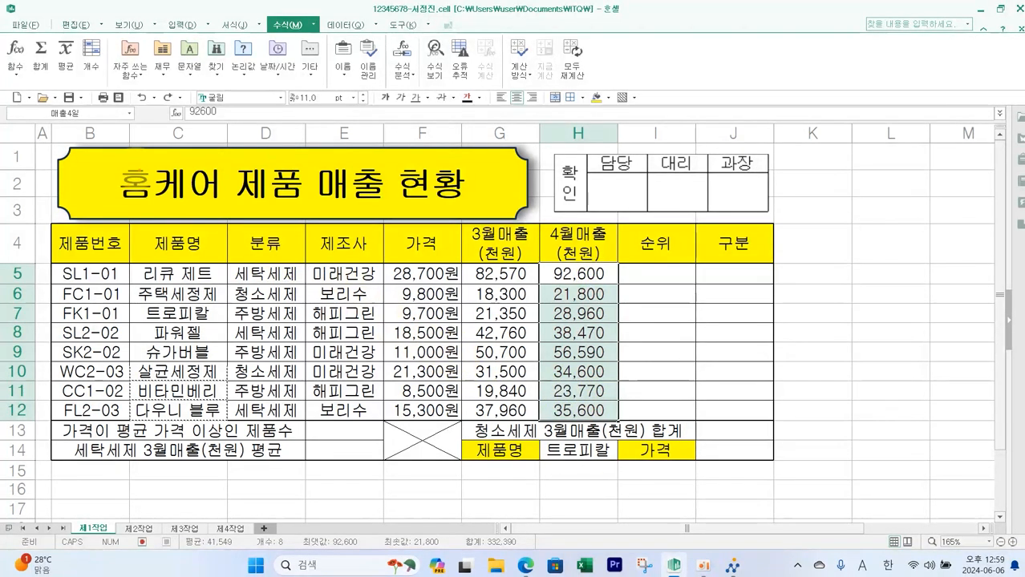
{"action": "mouse_move", "coordinate": [87, 125]}
{"action": "left_mouse_down"}
{"action": "mouse_move", "coordinate": [42, 117]}
{"action": "mouse_move", "coordinate": [94, 95]}
{"action": "left_mouse_up"}
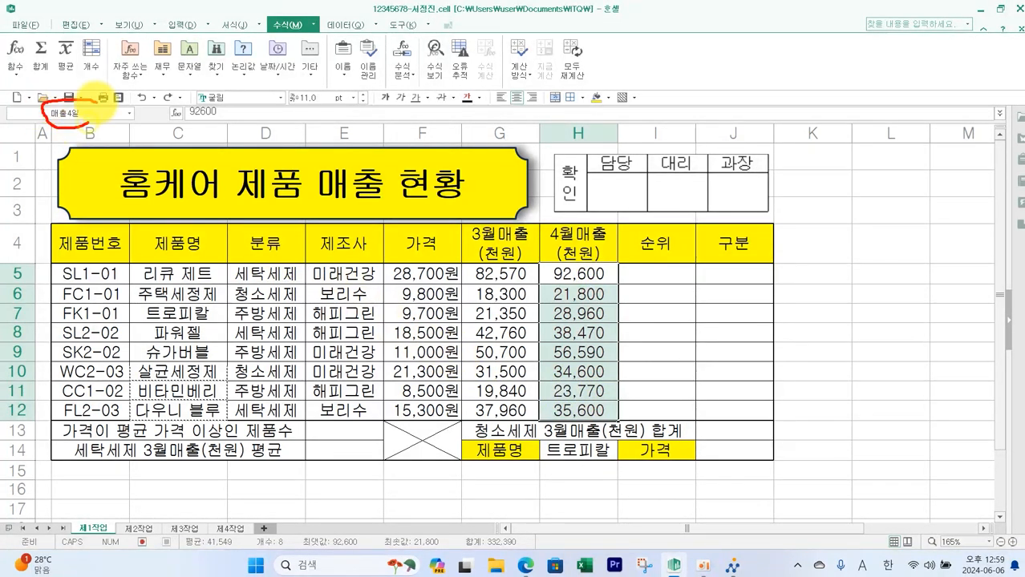
{"action": "left_click", "coordinate": [370, 518]}
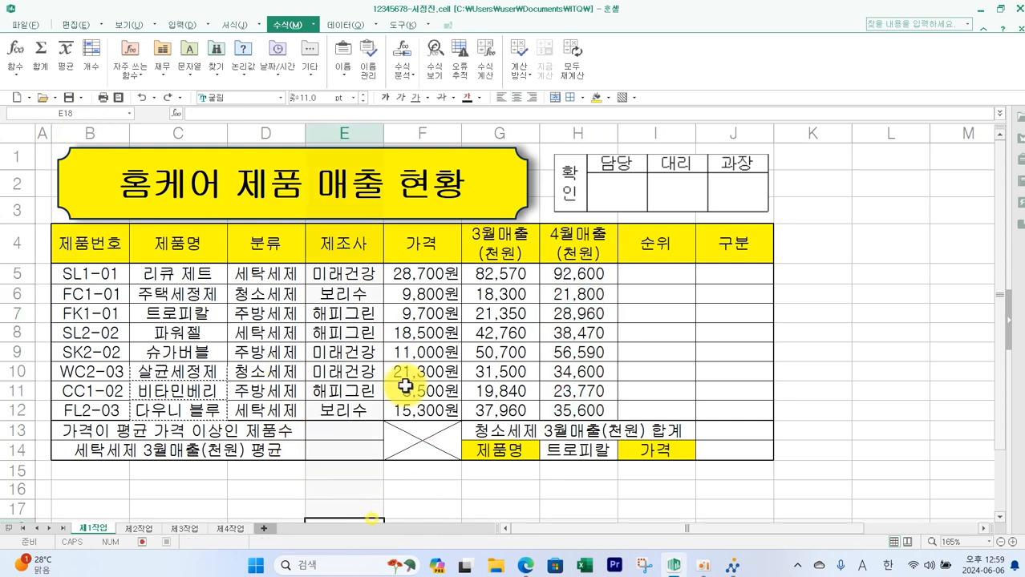
- Save the workbook and send the answer file through the exam submission program
{"action": "left_click", "coordinate": [68, 98]}
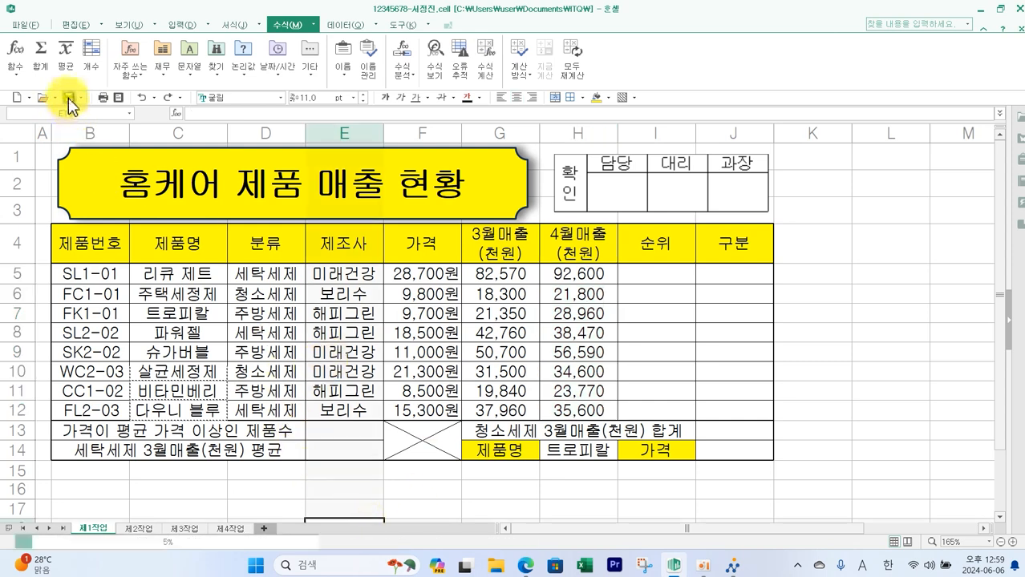
{"action": "left_click", "coordinate": [730, 567]}
{"action": "left_click", "coordinate": [958, 104]}
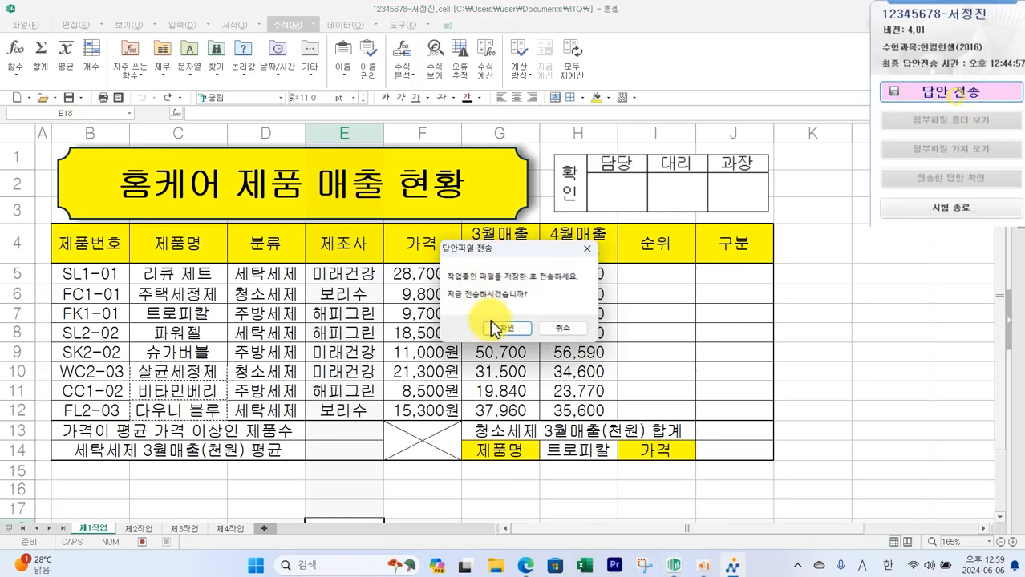
{"action": "left_click", "coordinate": [496, 329]}
{"action": "left_click", "coordinate": [552, 372]}
{"action": "left_click", "coordinate": [590, 348]}
{"action": "left_click", "coordinate": [620, 373]}
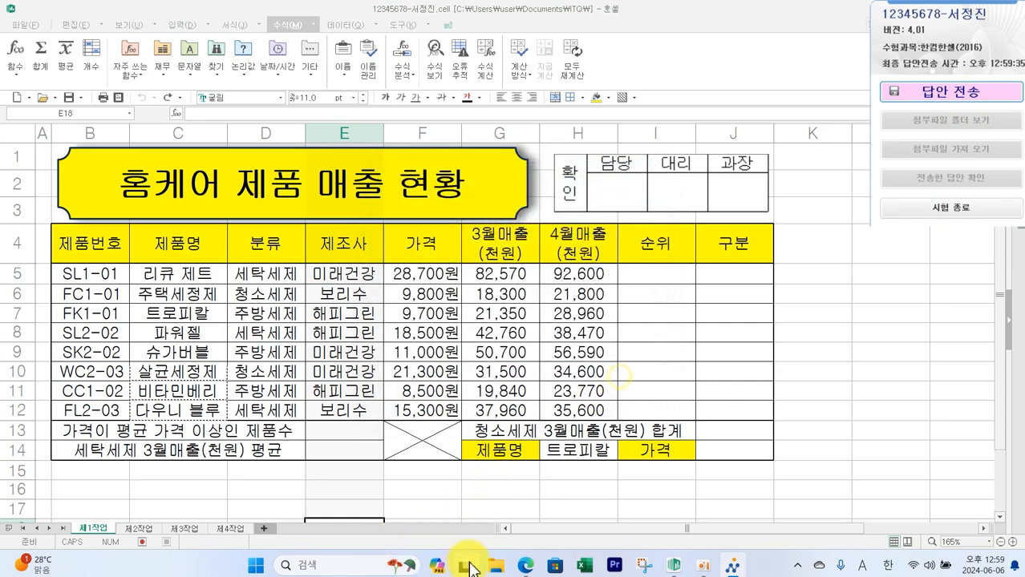
- Review the task instruction for conditional formatting of rows where 4월매출 is 30,000 or less
{"action": "left_click", "coordinate": [525, 565]}
{"action": "scroll", "coordinate": [348, 423], "scroll_direction": "down", "scroll_amount": 3}
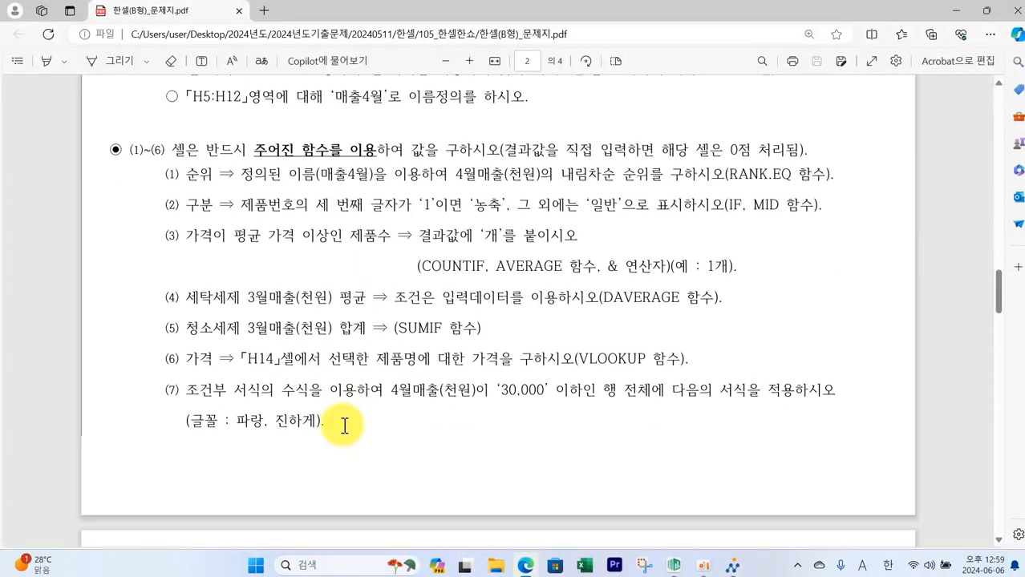
{"action": "scroll", "coordinate": [344, 426], "scroll_direction": "down", "scroll_amount": 1}
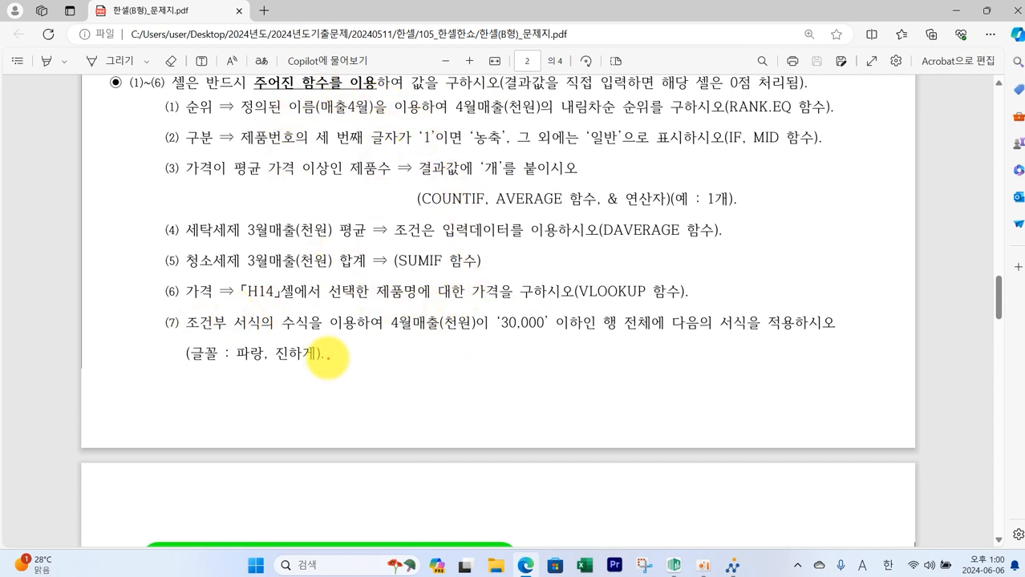
{"action": "mouse_move", "coordinate": [185, 308]}
{"action": "left_mouse_down"}
{"action": "mouse_move", "coordinate": [188, 318]}
{"action": "mouse_move", "coordinate": [282, 336]}
{"action": "mouse_move", "coordinate": [497, 338]}
{"action": "left_mouse_up"}
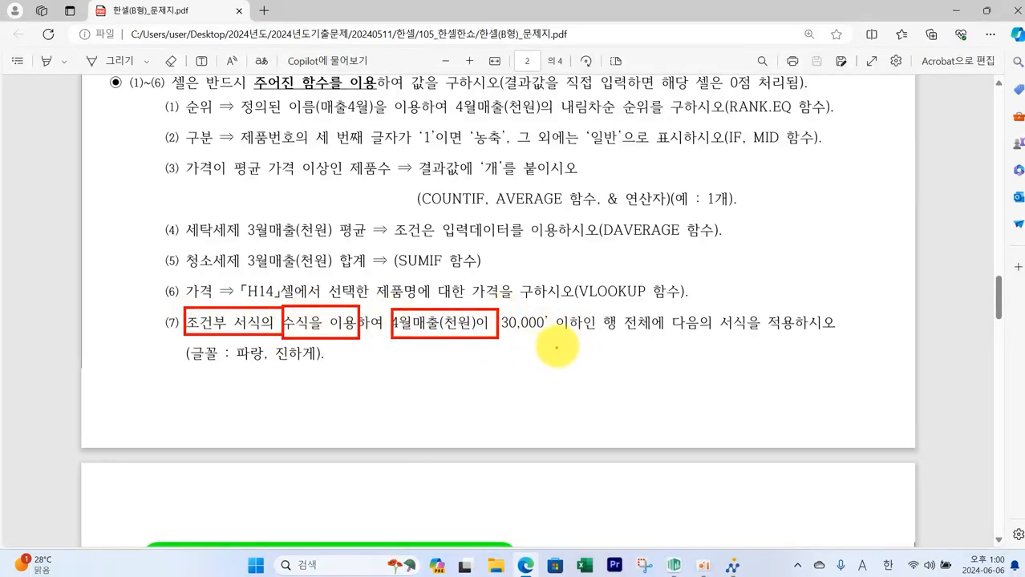
{"action": "mouse_move", "coordinate": [549, 368]}
{"action": "left_mouse_down"}
{"action": "mouse_move", "coordinate": [566, 374]}
{"action": "mouse_move", "coordinate": [598, 348]}
{"action": "mouse_move", "coordinate": [601, 383]}
{"action": "left_mouse_up"}
{"action": "mouse_move", "coordinate": [685, 354]}
{"action": "left_mouse_down"}
{"action": "mouse_move", "coordinate": [692, 371]}
{"action": "mouse_move", "coordinate": [721, 354]}
{"action": "left_mouse_up"}
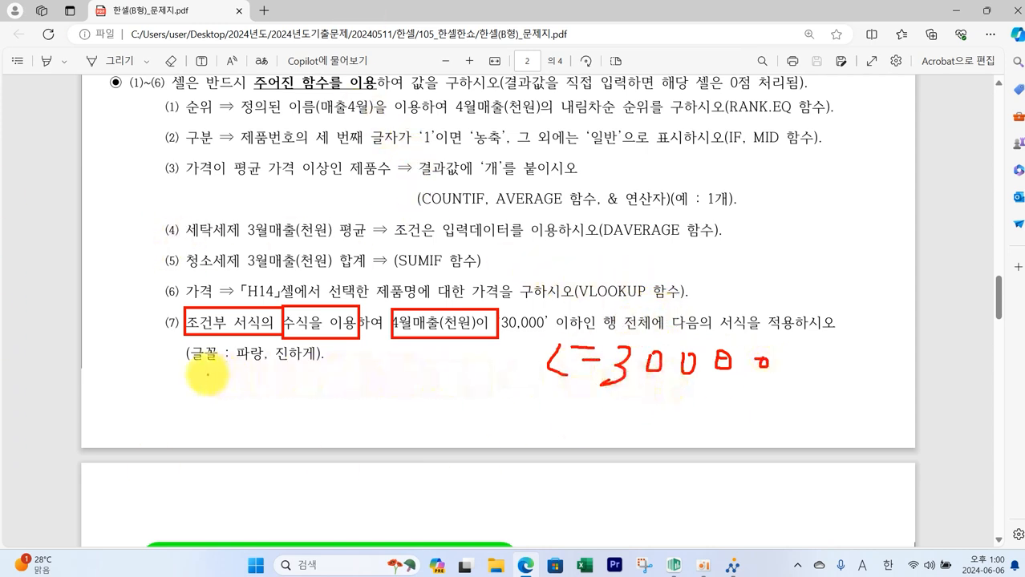
{"action": "mouse_move", "coordinate": [238, 339]}
{"action": "left_mouse_down"}
{"action": "mouse_move", "coordinate": [234, 365]}
{"action": "mouse_move", "coordinate": [305, 357]}
{"action": "mouse_move", "coordinate": [235, 343]}
{"action": "left_mouse_up"}
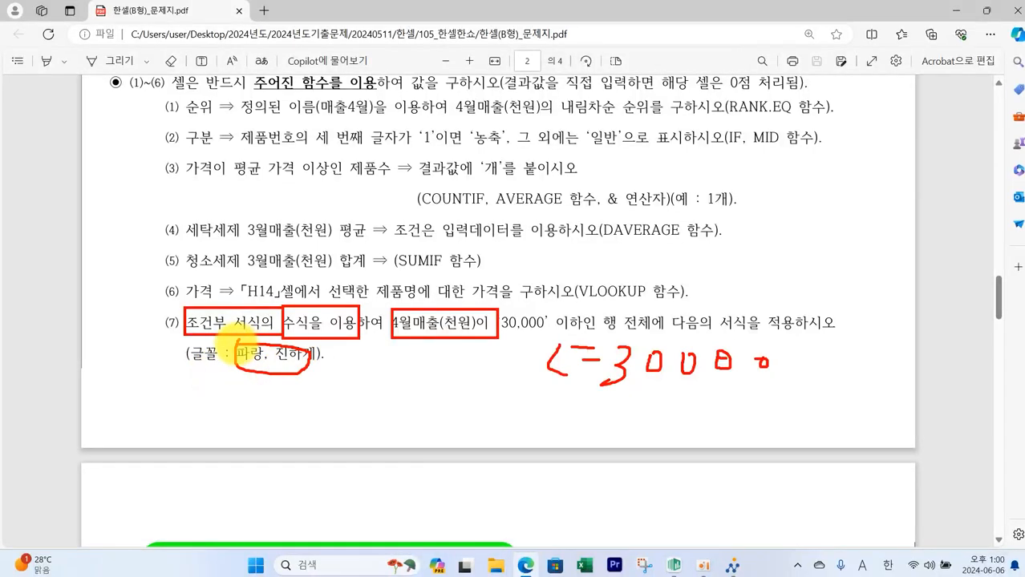
{"action": "key", "text": "Escape"}
- Fill cell H5 with red
{"action": "left_click", "coordinate": [673, 565]}
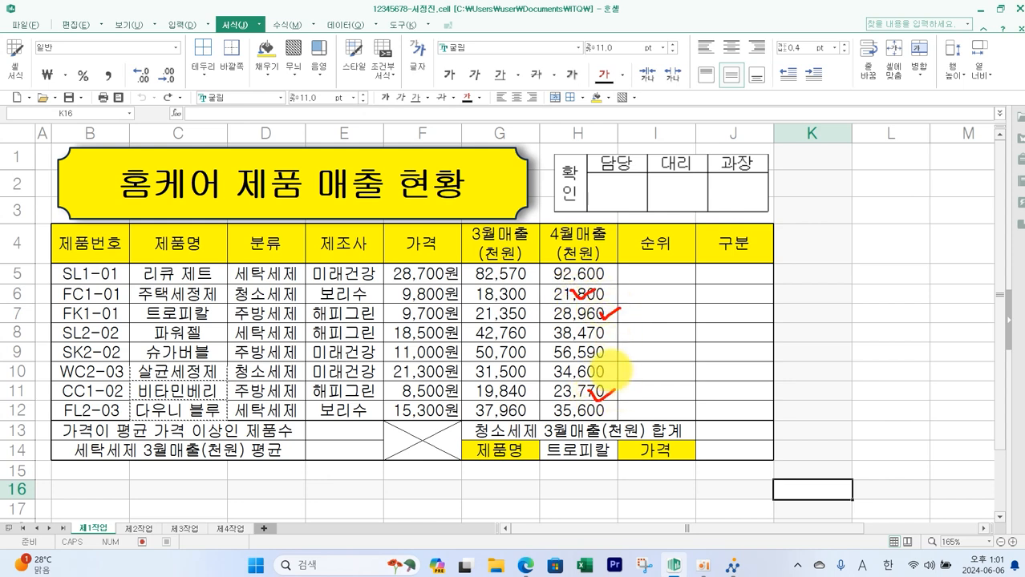
{"action": "left_click", "coordinate": [571, 273]}
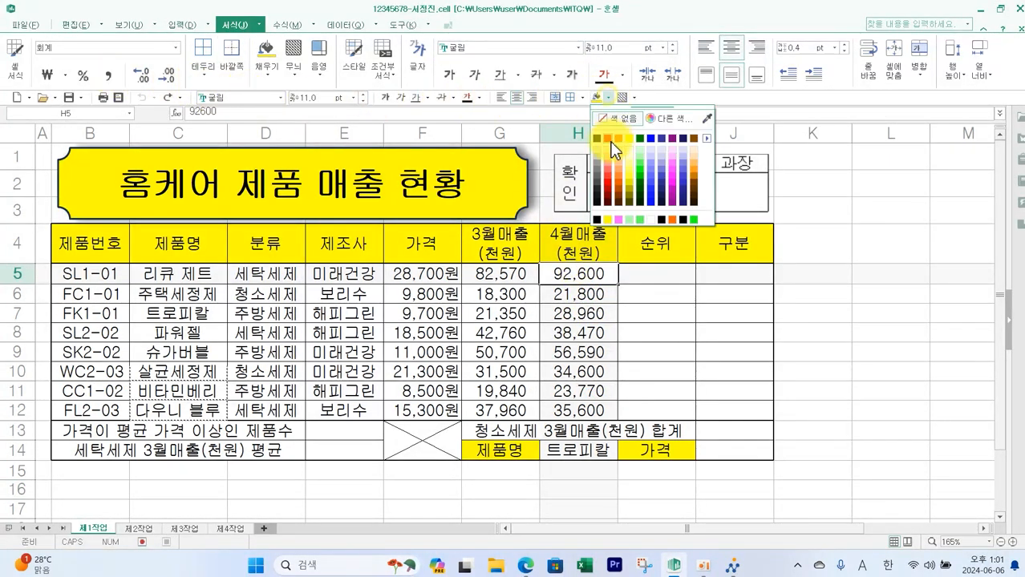
{"action": "left_click", "coordinate": [607, 141]}
{"action": "left_click", "coordinate": [869, 372]}
- Add a formula-based conditional formatting rule =$H5<=30000 to the range B5:J12
{"action": "left_click_drag", "start_coordinate": [100, 276], "coordinate": [717, 407]}
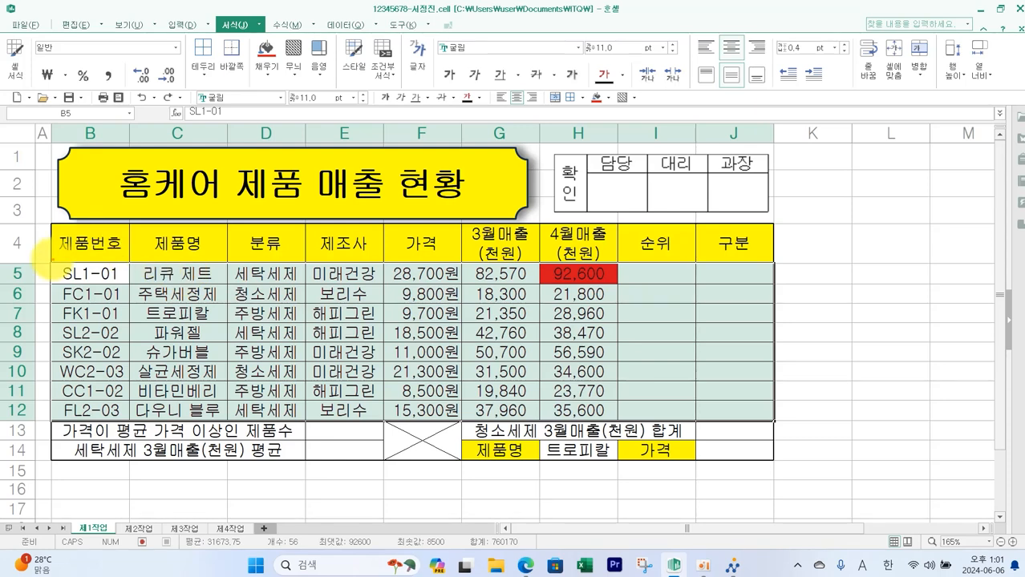
{"action": "left_click_drag", "start_coordinate": [53, 262], "coordinate": [770, 423]}
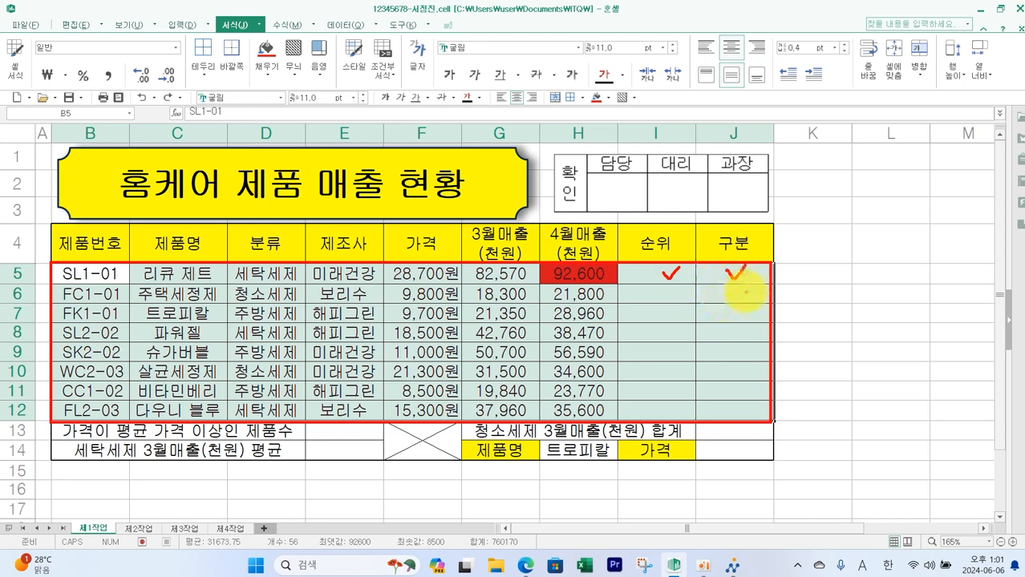
{"action": "key", "text": "Escape"}
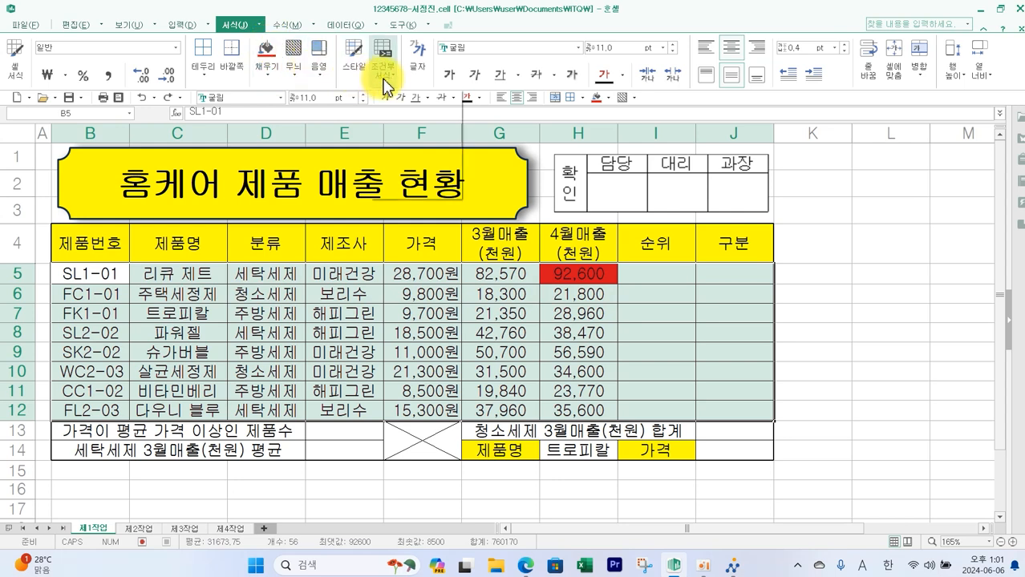
{"action": "left_click", "coordinate": [386, 85]}
{"action": "left_click", "coordinate": [419, 189]}
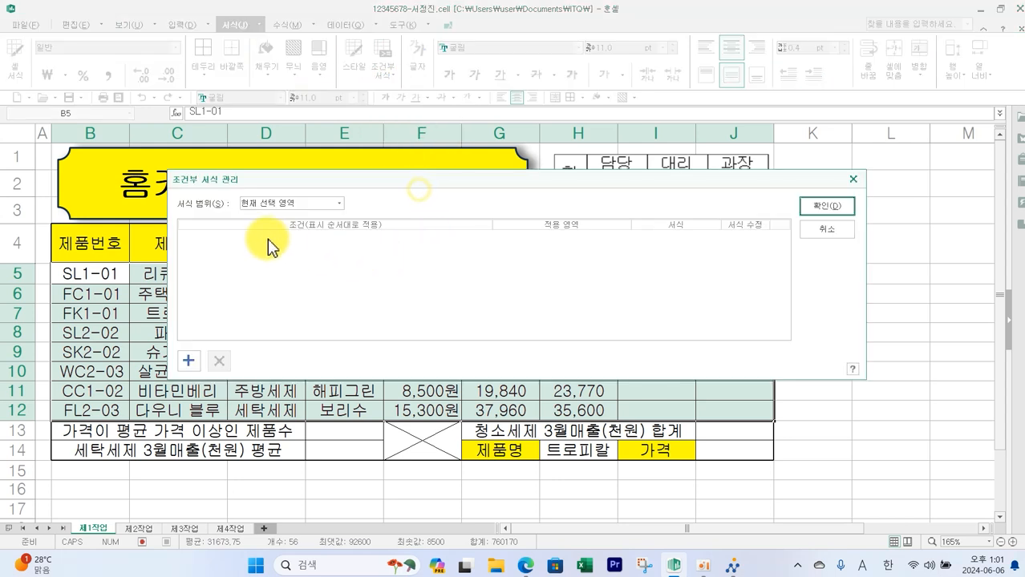
{"action": "left_click", "coordinate": [190, 361]}
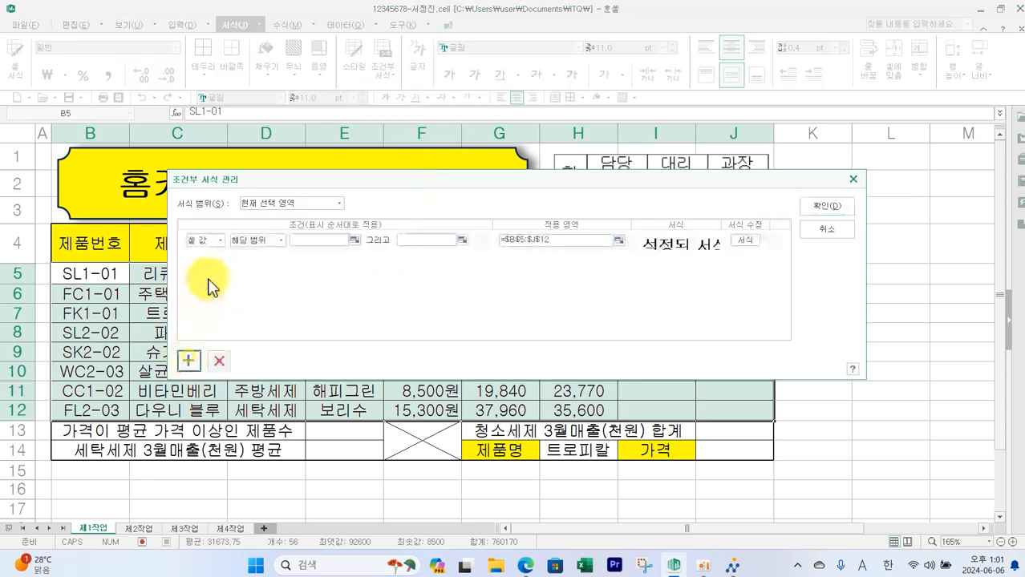
{"action": "left_click", "coordinate": [204, 262]}
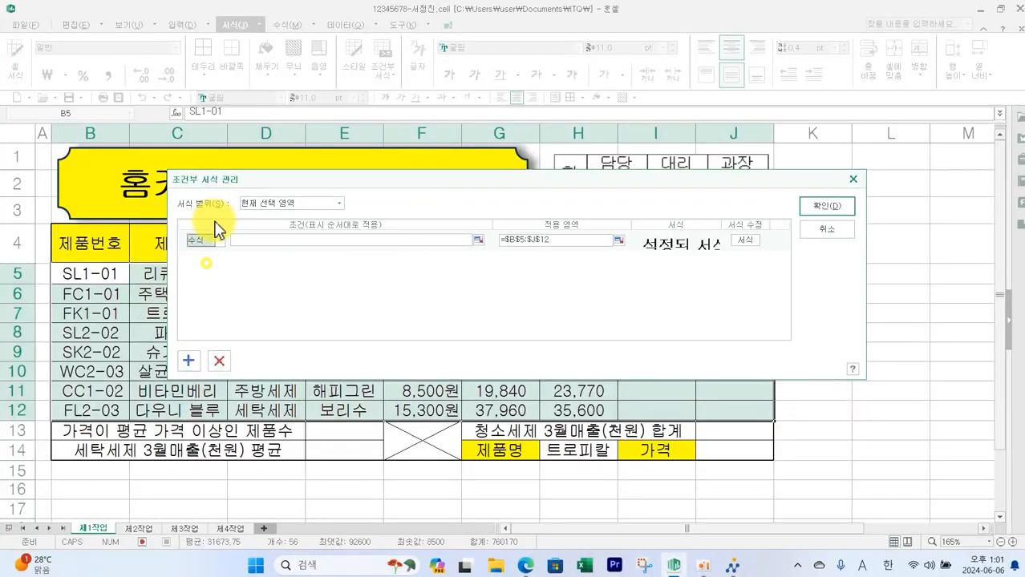
{"action": "left_click_drag", "start_coordinate": [221, 177], "coordinate": [420, 314]}
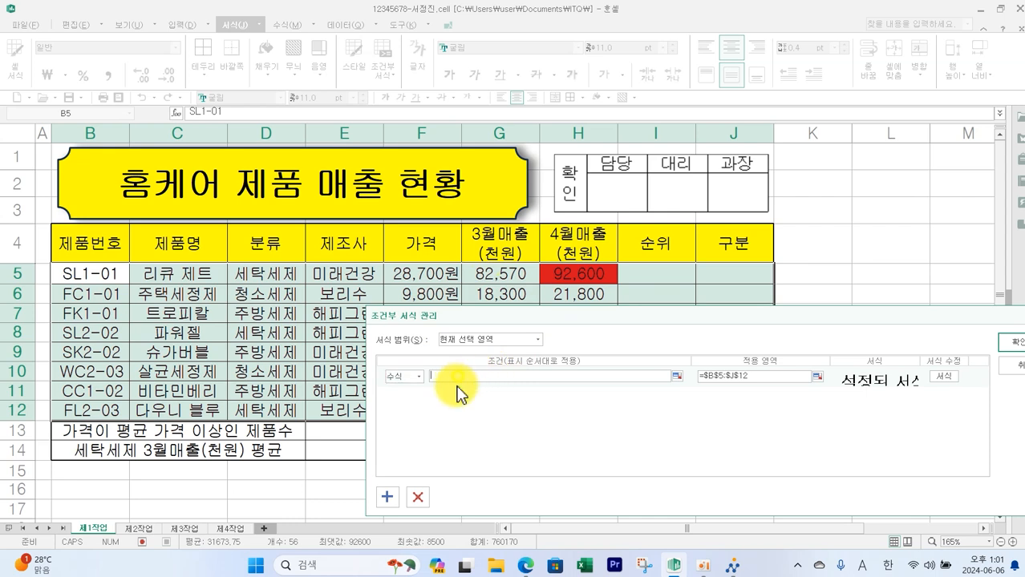
{"action": "left_click", "coordinate": [569, 275]}
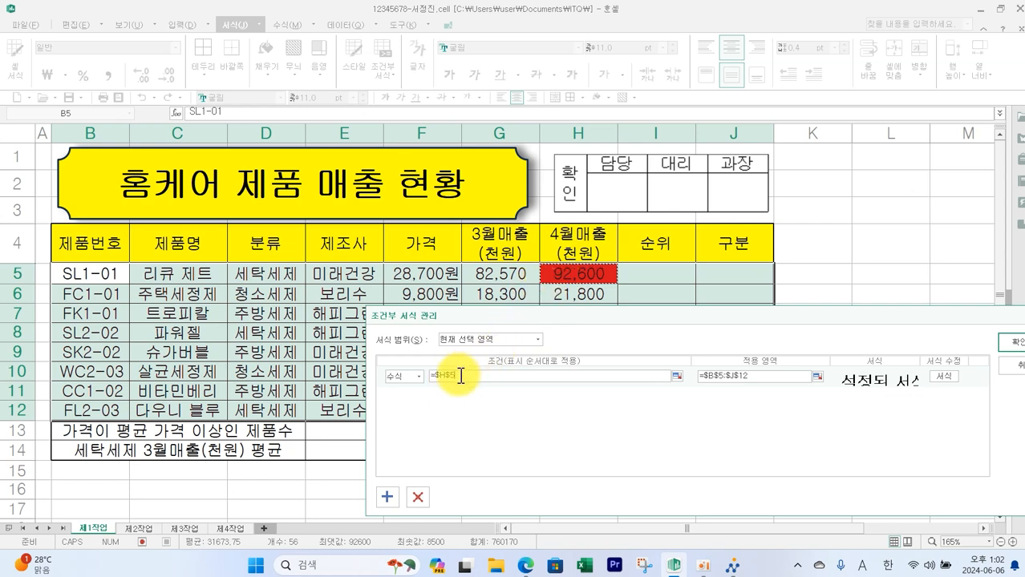
{"action": "key", "text": "BackSpace"}
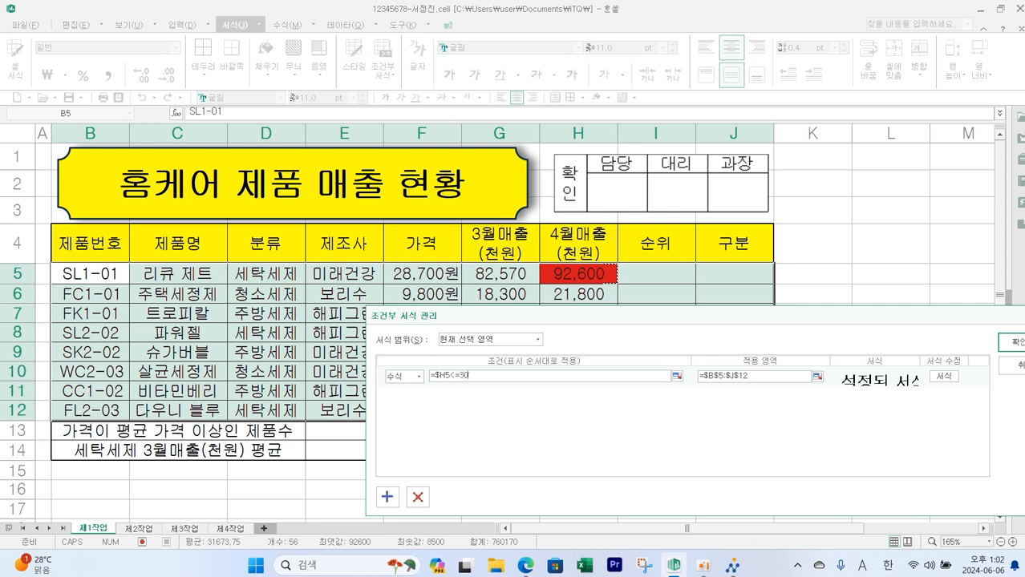
- Set the rule's format to bold with blue font color and apply it
{"action": "left_click", "coordinate": [943, 377]}
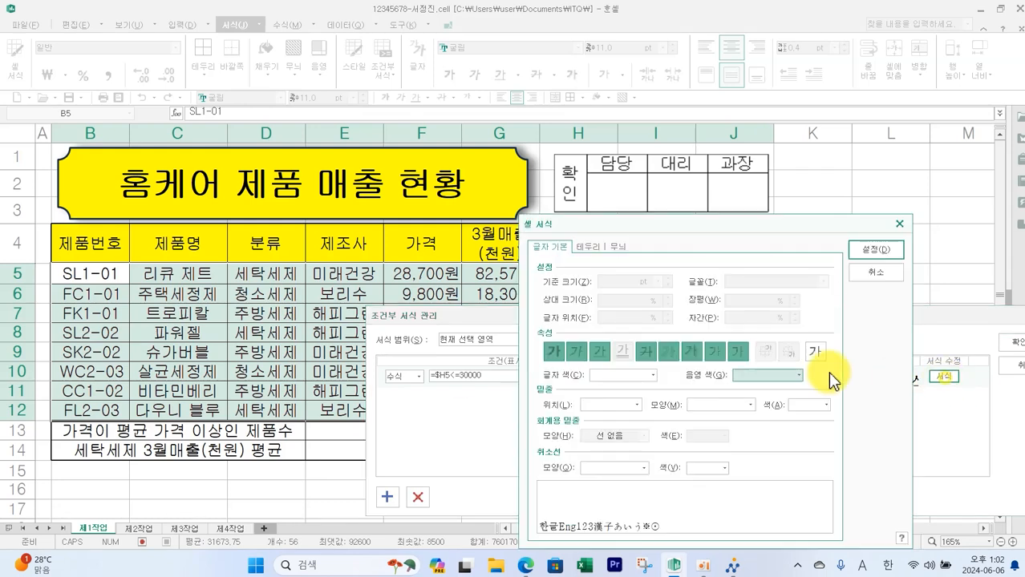
{"action": "left_click", "coordinate": [556, 355]}
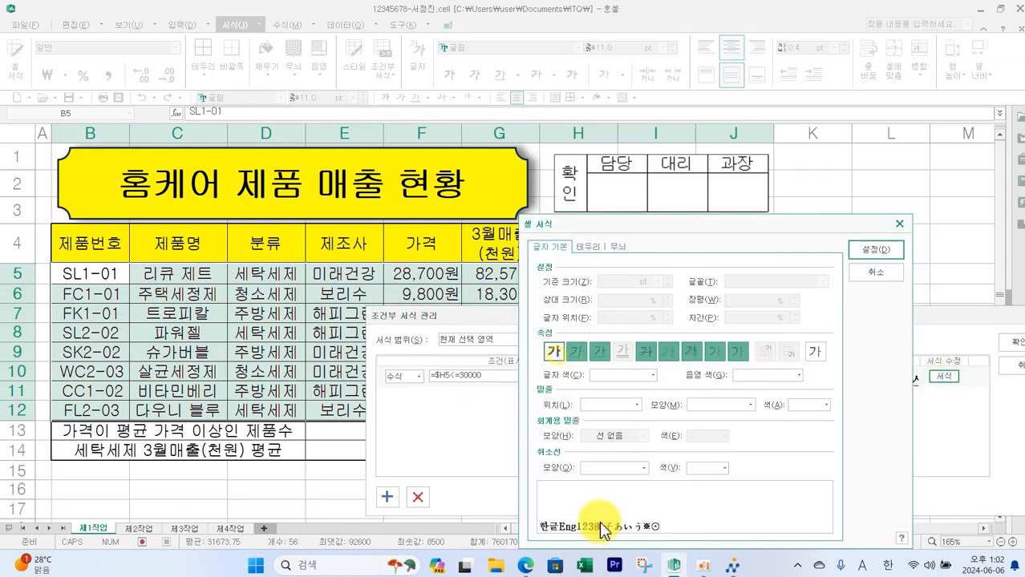
{"action": "left_click", "coordinate": [652, 376]}
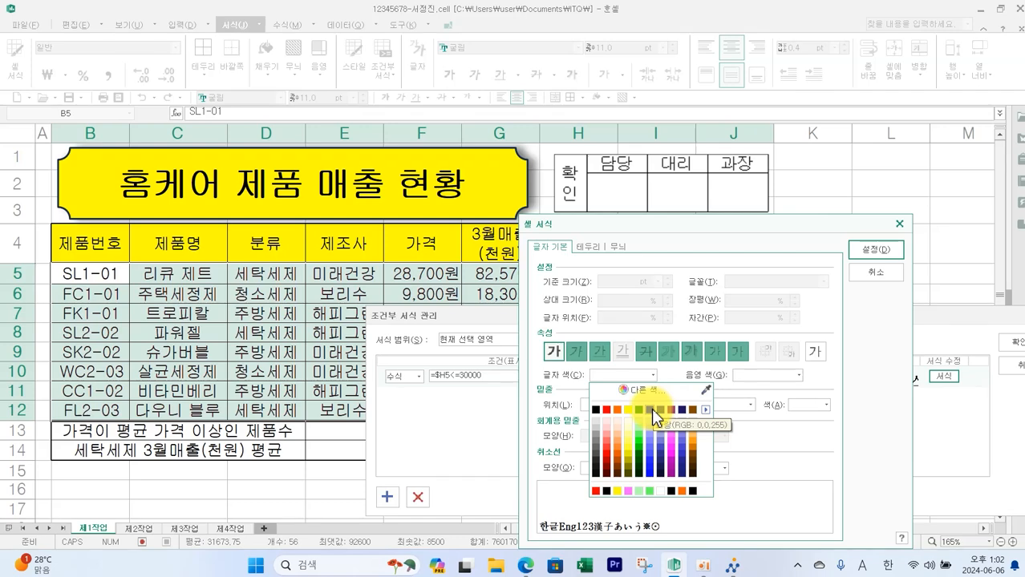
{"action": "left_click", "coordinate": [651, 408]}
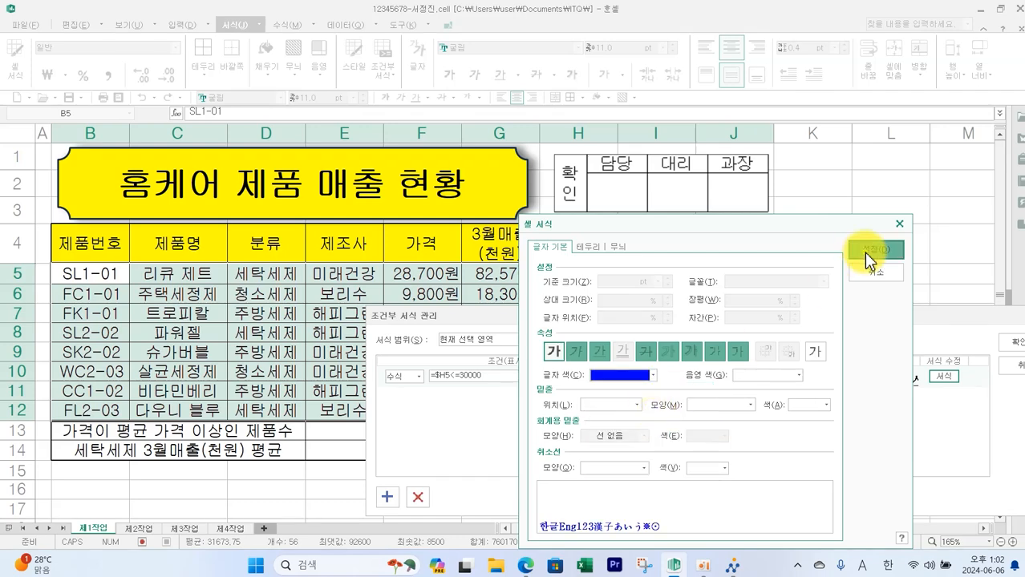
{"action": "left_click", "coordinate": [863, 252]}
{"action": "left_click", "coordinate": [1012, 342]}
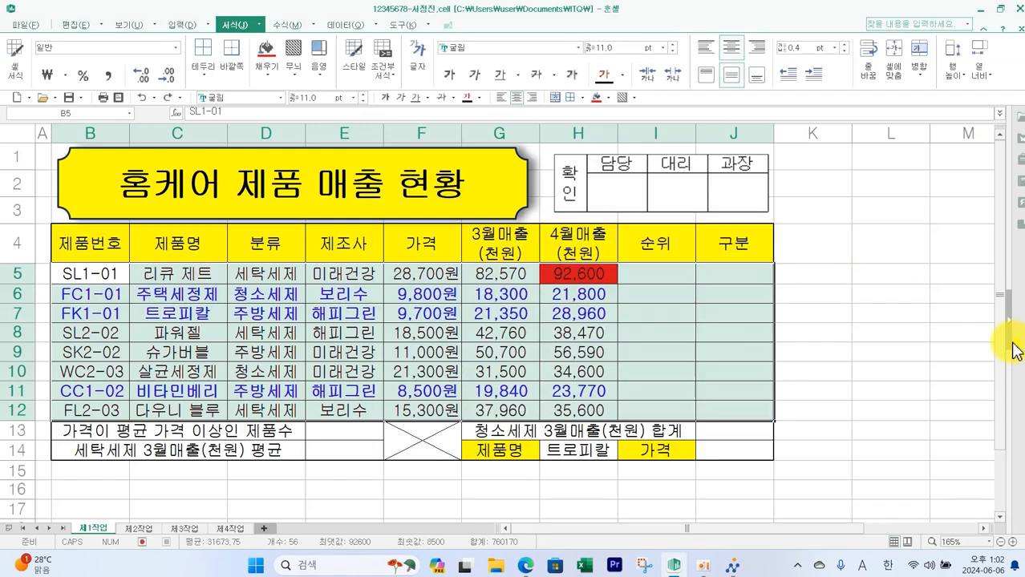
- Remove the fill color from cell H5
{"action": "left_click", "coordinate": [888, 387]}
{"action": "left_click", "coordinate": [595, 273]}
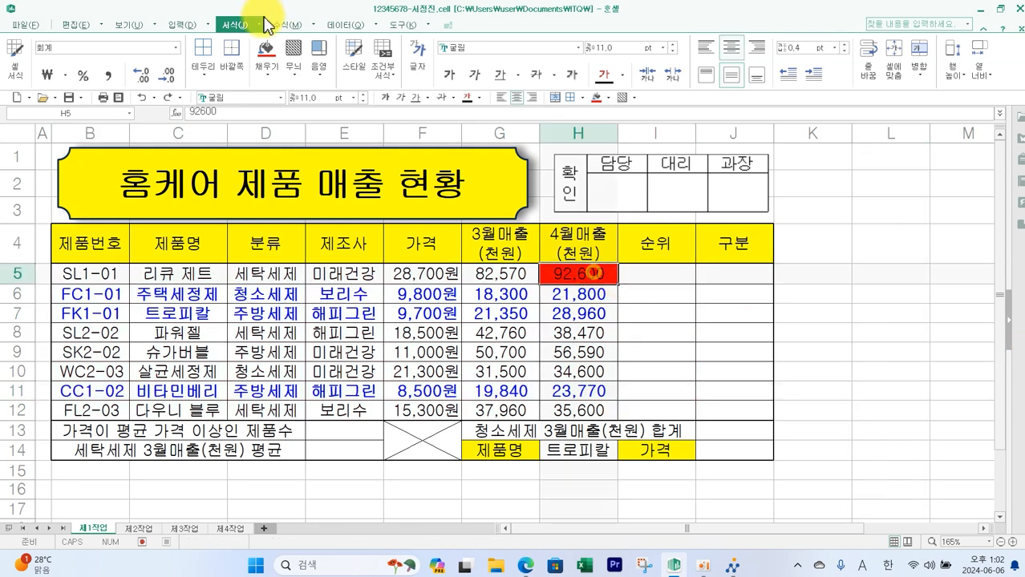
{"action": "left_click", "coordinate": [603, 97]}
{"action": "left_click", "coordinate": [607, 120]}
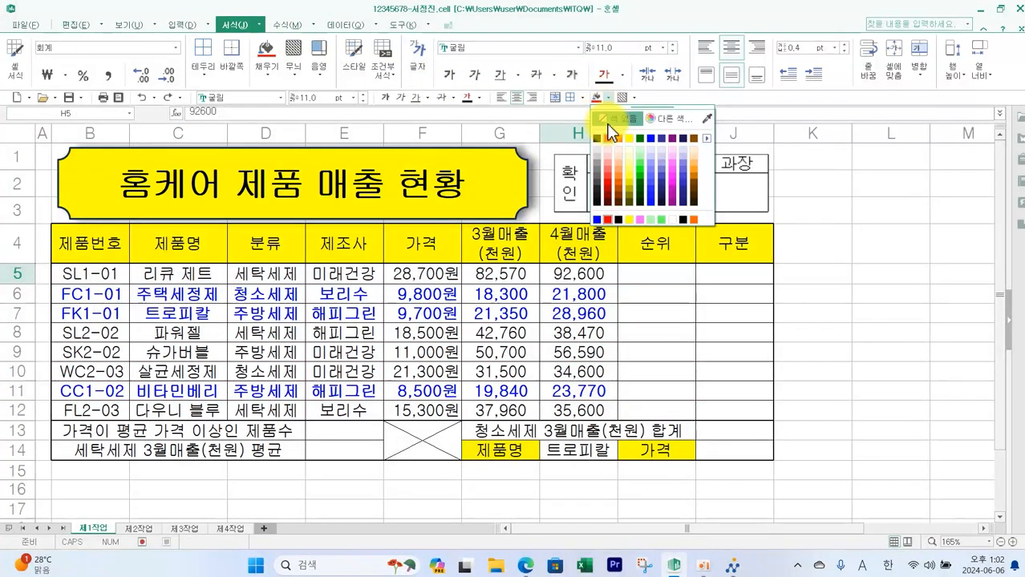
- Send the answer file through the exam submission program and close its transfer window
{"action": "left_click", "coordinate": [829, 325]}
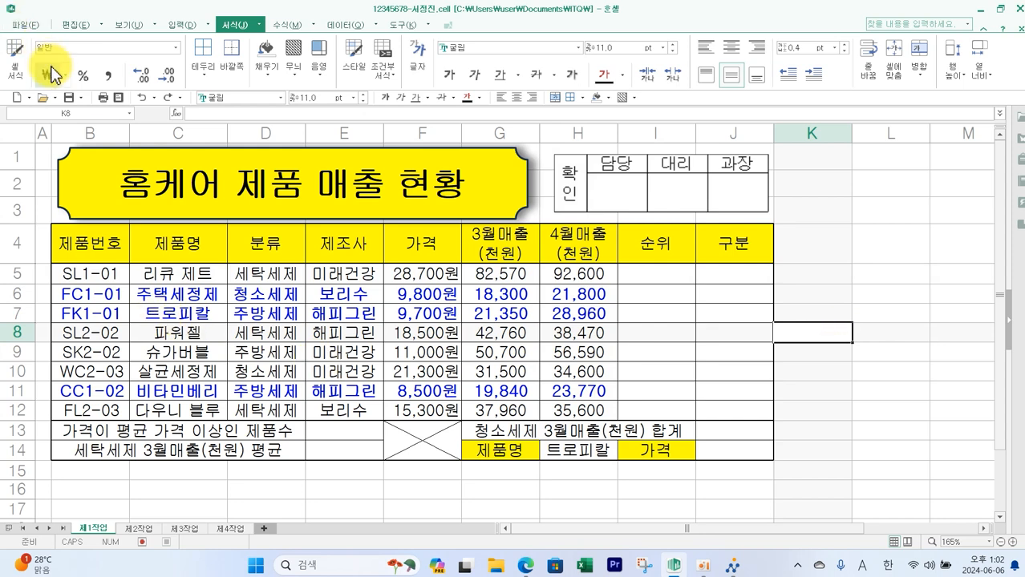
{"action": "left_click", "coordinate": [730, 566]}
{"action": "left_click", "coordinate": [921, 94]}
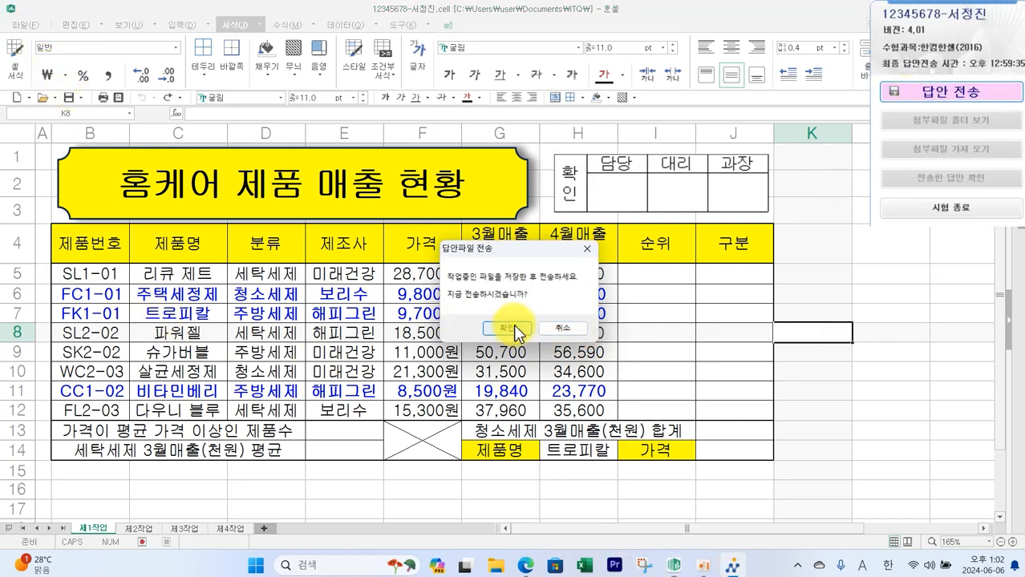
{"action": "left_click", "coordinate": [517, 333]}
{"action": "left_click", "coordinate": [553, 373]}
{"action": "left_click", "coordinate": [564, 322]}
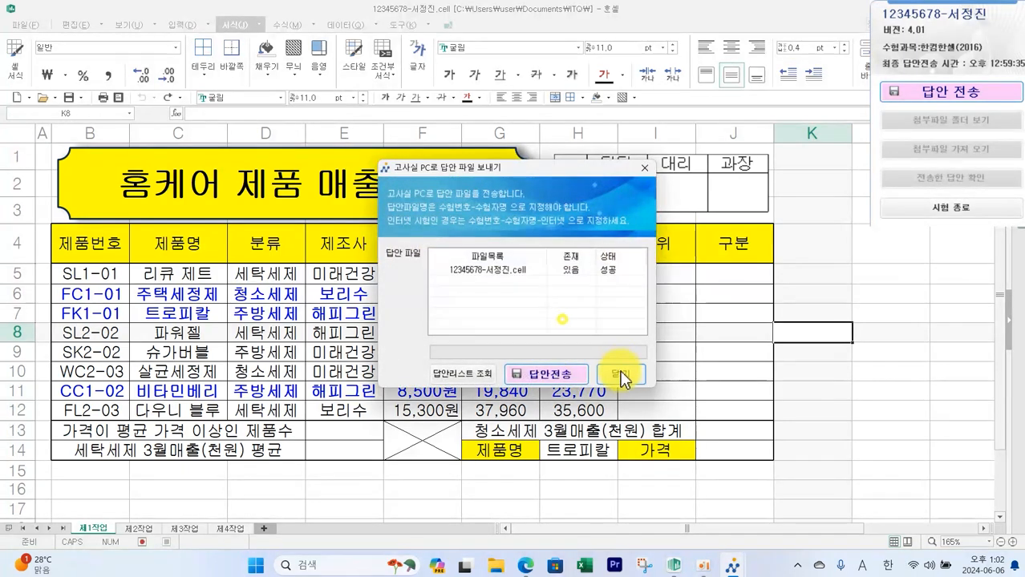
{"action": "left_click", "coordinate": [621, 375]}
- Switch to the exam paper and read the 제2작업 task instructions
{"action": "key", "text": "alt+Tab"}
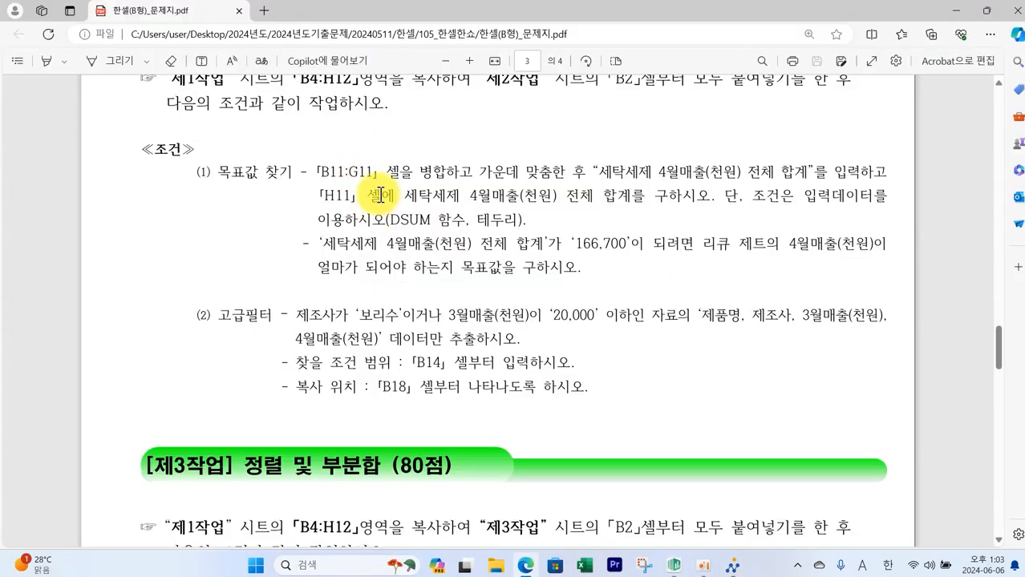
{"action": "scroll", "coordinate": [382, 195], "scroll_direction": "up", "scroll_amount": 2}
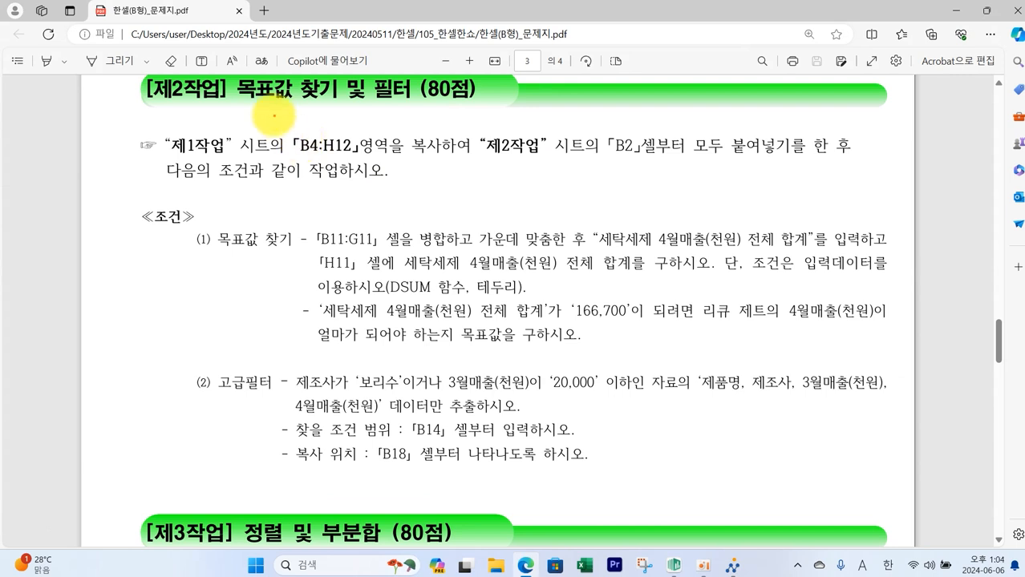
{"action": "mouse_move", "coordinate": [282, 130]}
{"action": "left_mouse_down"}
{"action": "mouse_move", "coordinate": [373, 167]}
{"action": "mouse_move", "coordinate": [462, 159]}
{"action": "left_mouse_up"}
{"action": "mouse_move", "coordinate": [483, 126]}
{"action": "left_mouse_down"}
{"action": "mouse_move", "coordinate": [486, 165]}
{"action": "mouse_move", "coordinate": [772, 163]}
{"action": "left_mouse_up"}
{"action": "key", "text": "Escape"}
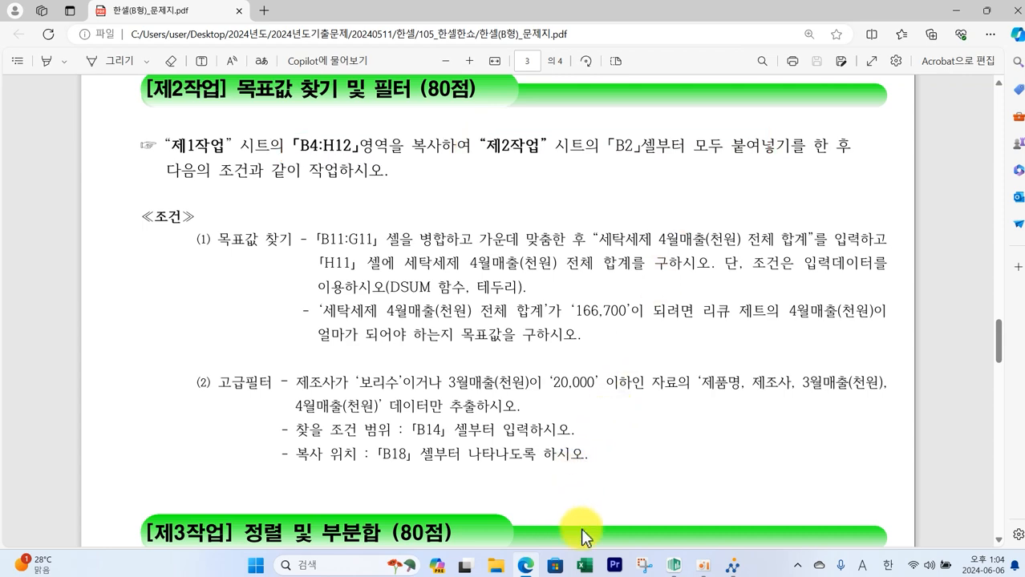
- Copy B4:H12 from the 제1작업 sheet and paste it at B2 on the 제2작업 sheet
{"action": "left_click", "coordinate": [674, 567]}
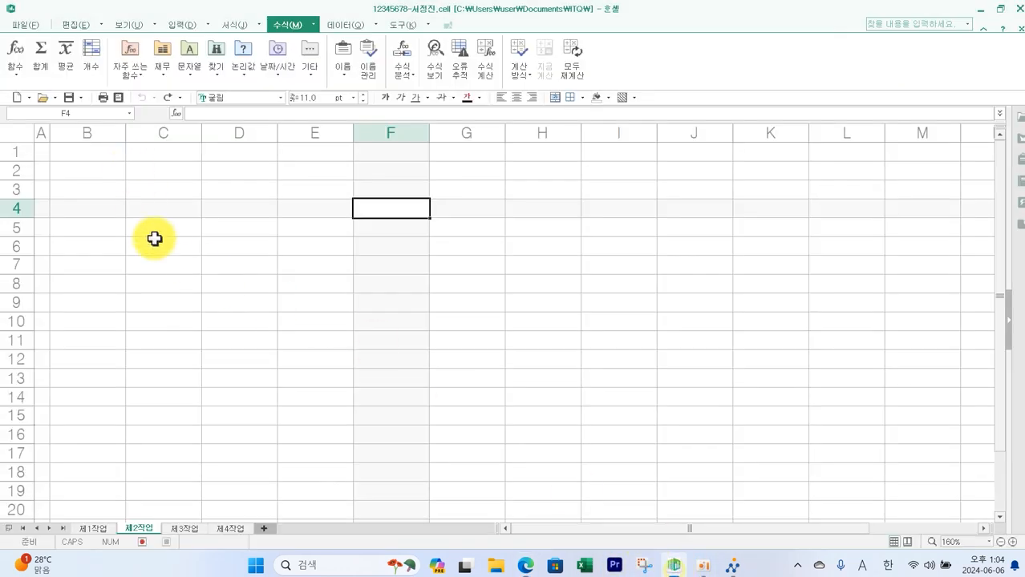
{"action": "left_click", "coordinate": [101, 531]}
{"action": "left_click_drag", "start_coordinate": [87, 247], "coordinate": [574, 405]}
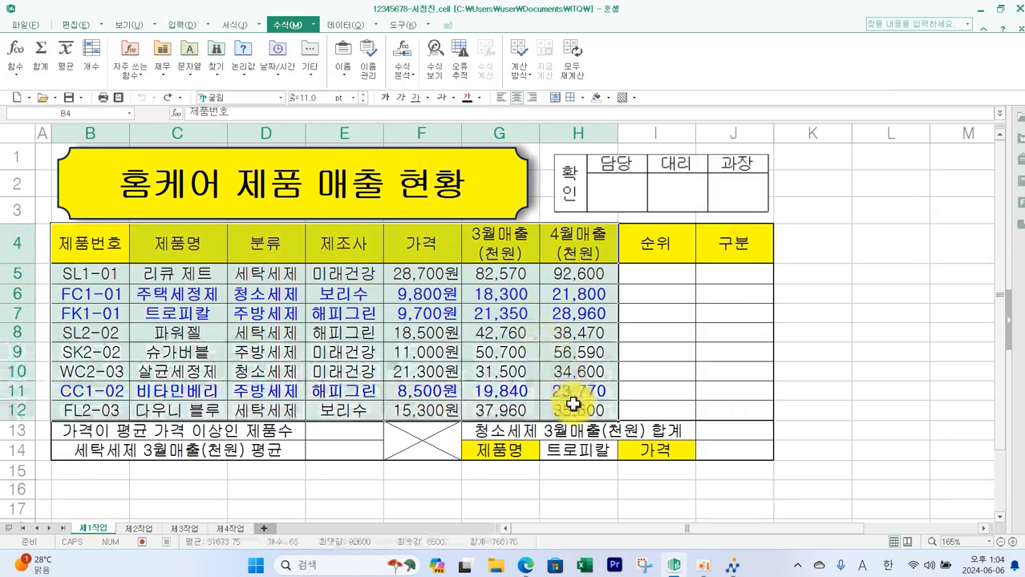
{"action": "key", "text": "ctrl+c"}
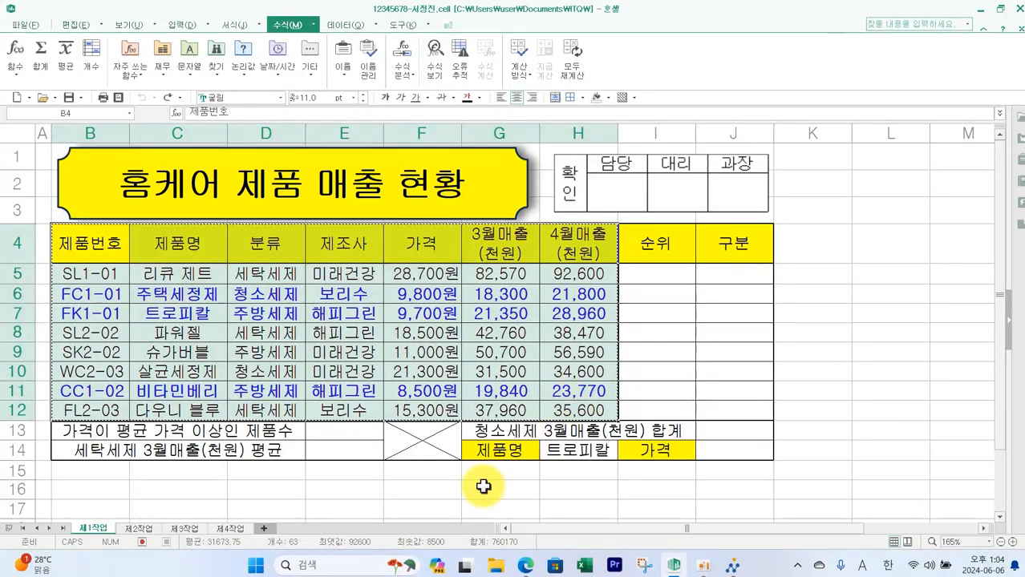
{"action": "left_click", "coordinate": [144, 528]}
{"action": "left_click", "coordinate": [91, 171]}
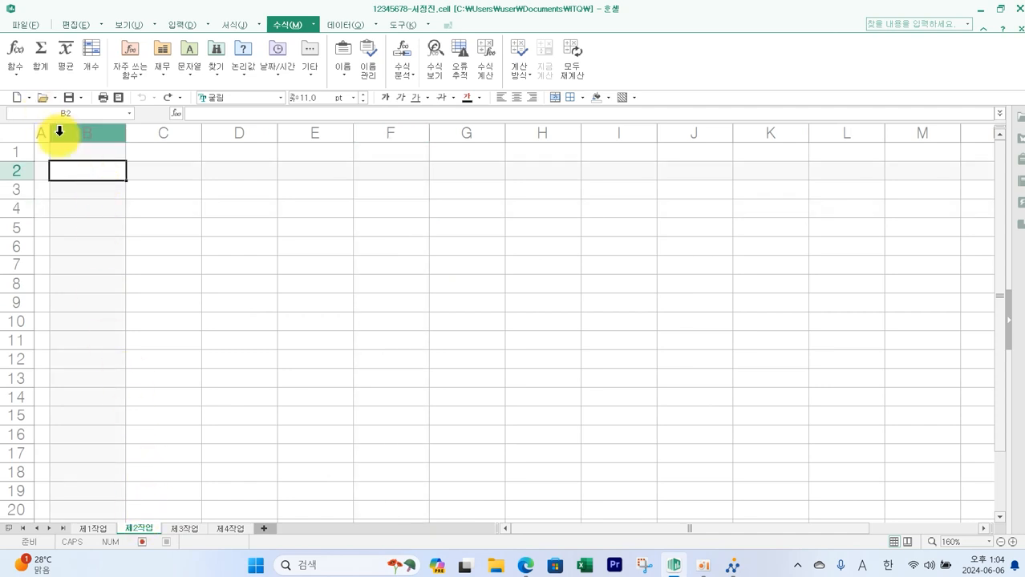
{"action": "key", "text": "ctrl+v"}
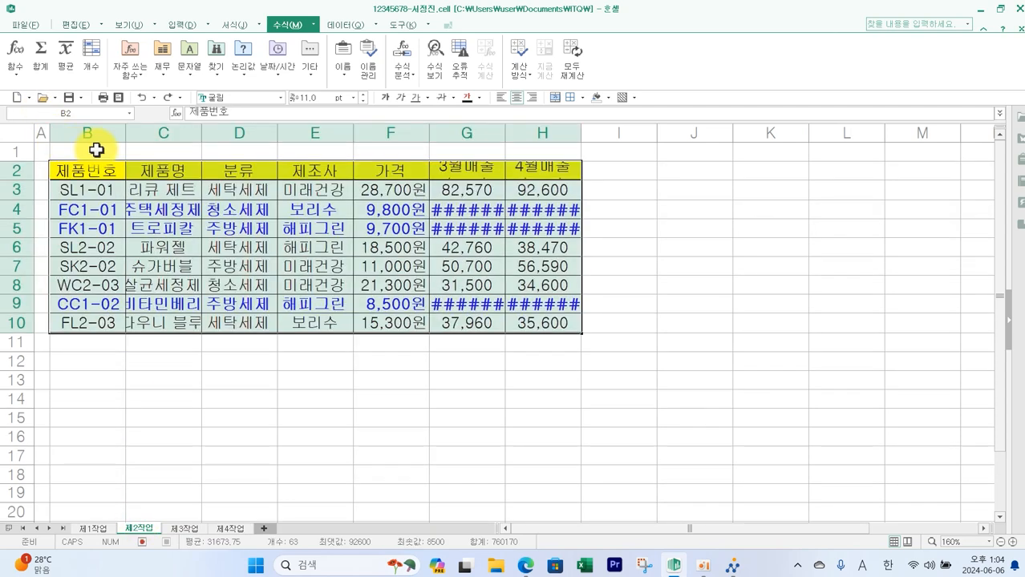
- Autofit the widths of columns G and H on the 제2작업 sheet
{"action": "double_click", "coordinate": [505, 136]}
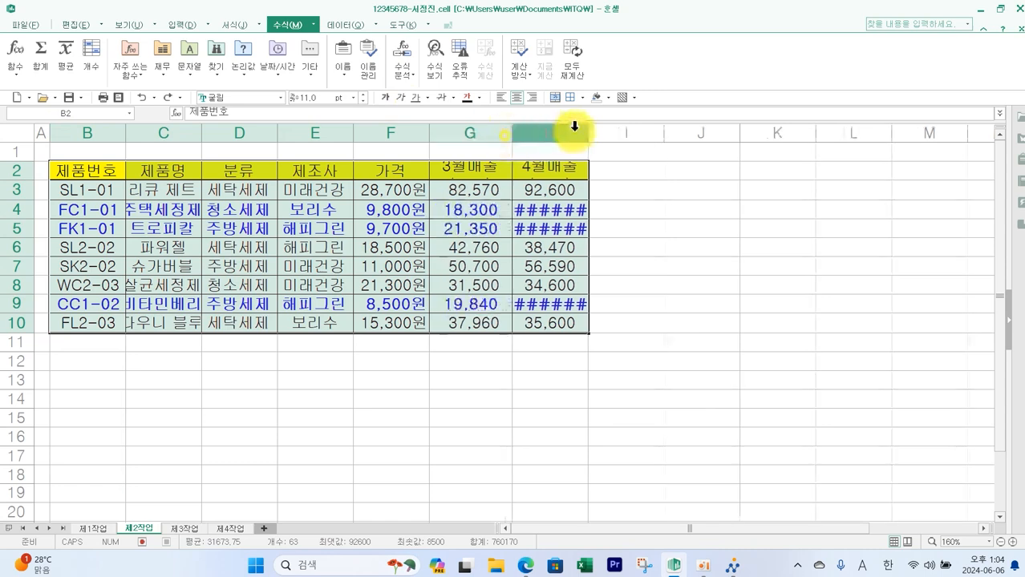
{"action": "double_click", "coordinate": [585, 131]}
{"action": "left_click", "coordinate": [424, 393]}
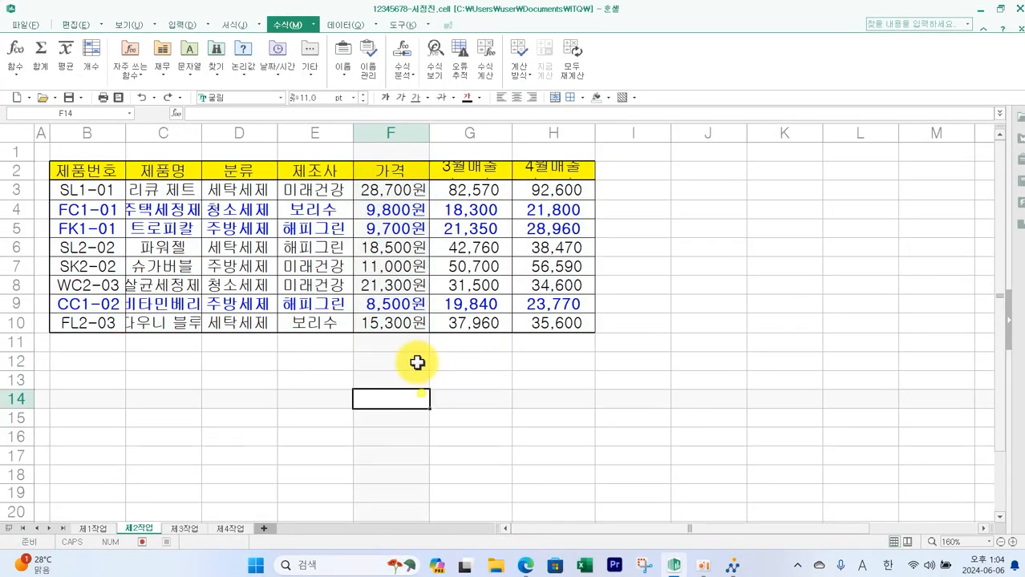
- Review the goal seek and advanced filter conditions in the exam paper before returning to the spreadsheet
{"action": "left_click", "coordinate": [526, 566]}
{"action": "scroll", "coordinate": [309, 269], "scroll_direction": "down", "scroll_amount": 1}
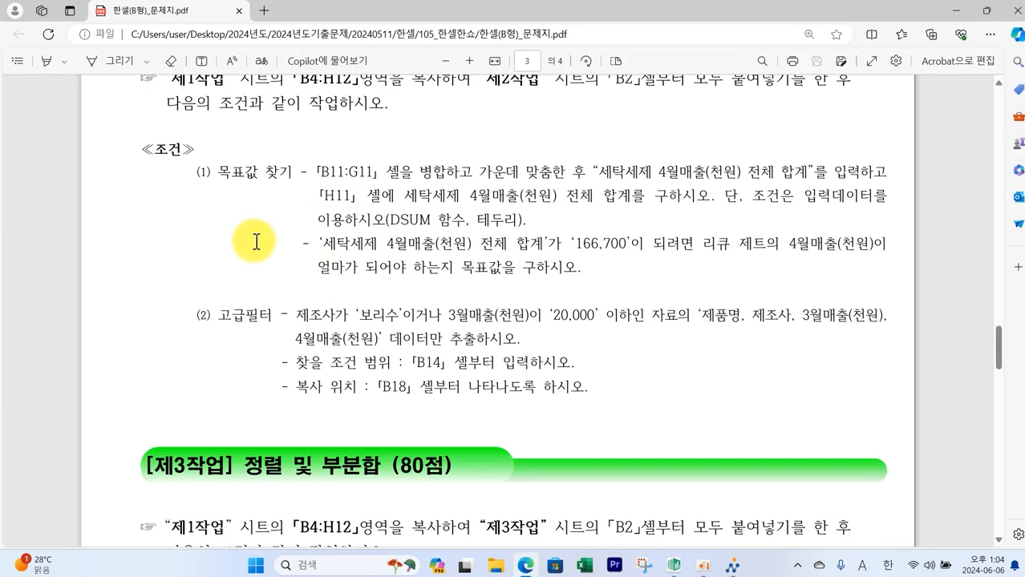
{"action": "left_click_drag", "start_coordinate": [198, 151], "coordinate": [305, 189]}
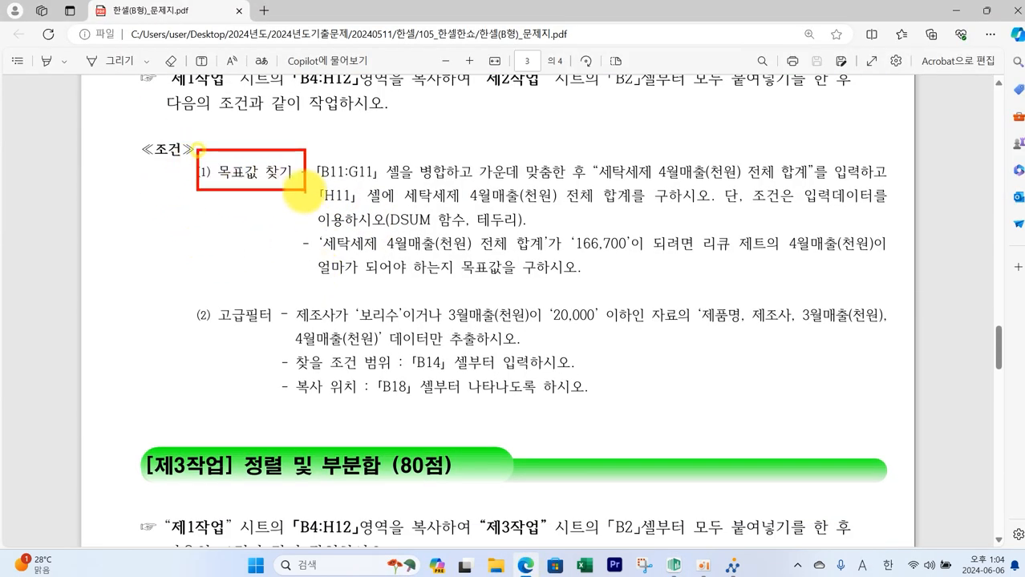
{"action": "left_click_drag", "start_coordinate": [186, 282], "coordinate": [287, 341]}
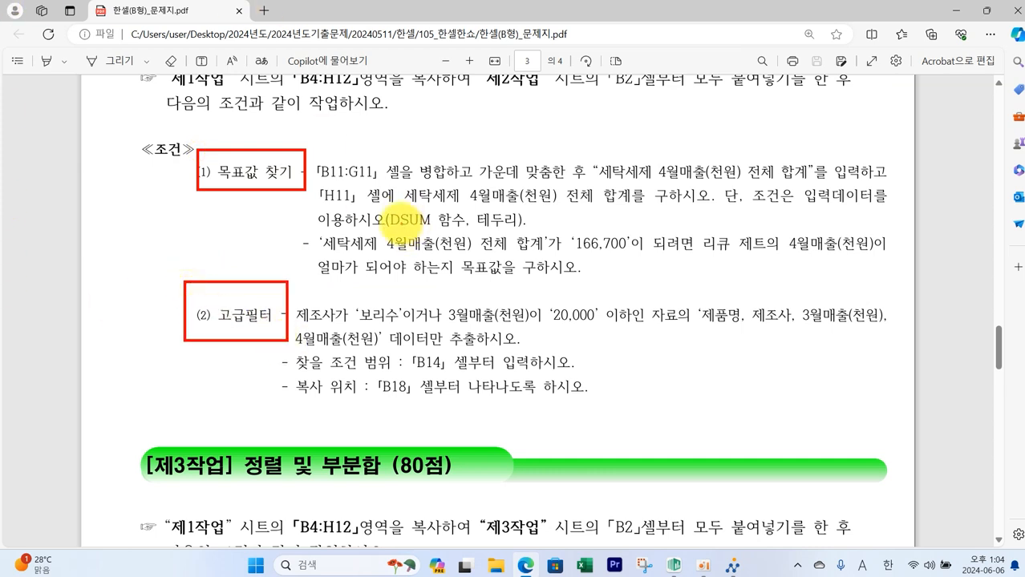
{"action": "mouse_move", "coordinate": [333, 182]}
{"action": "left_mouse_down"}
{"action": "mouse_move", "coordinate": [794, 185]}
{"action": "mouse_move", "coordinate": [818, 159]}
{"action": "mouse_move", "coordinate": [663, 149]}
{"action": "mouse_move", "coordinate": [588, 175]}
{"action": "mouse_move", "coordinate": [625, 186]}
{"action": "left_mouse_up"}
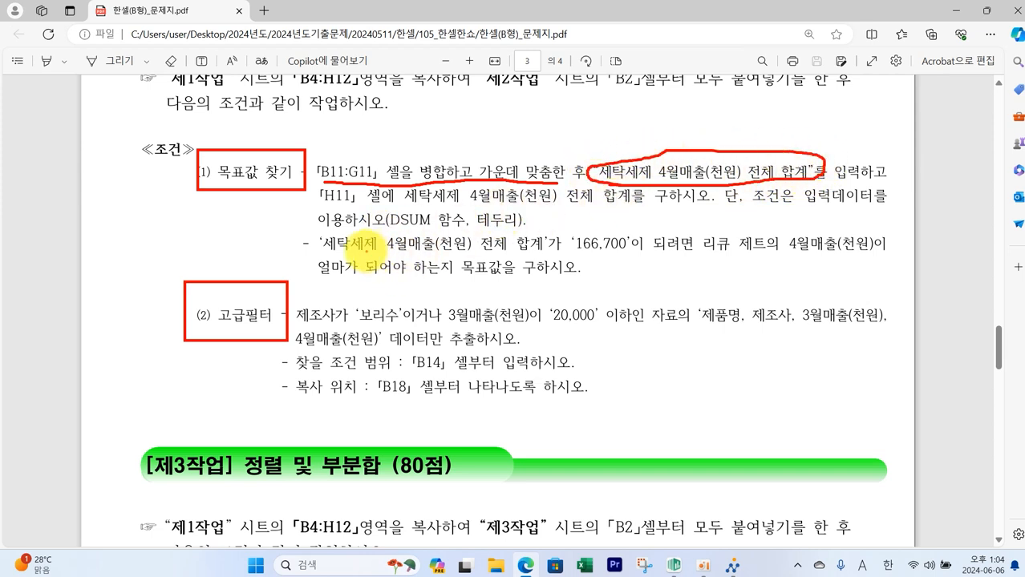
{"action": "mouse_move", "coordinate": [386, 220]}
{"action": "left_mouse_down"}
{"action": "mouse_move", "coordinate": [425, 207]}
{"action": "mouse_move", "coordinate": [407, 220]}
{"action": "left_mouse_up"}
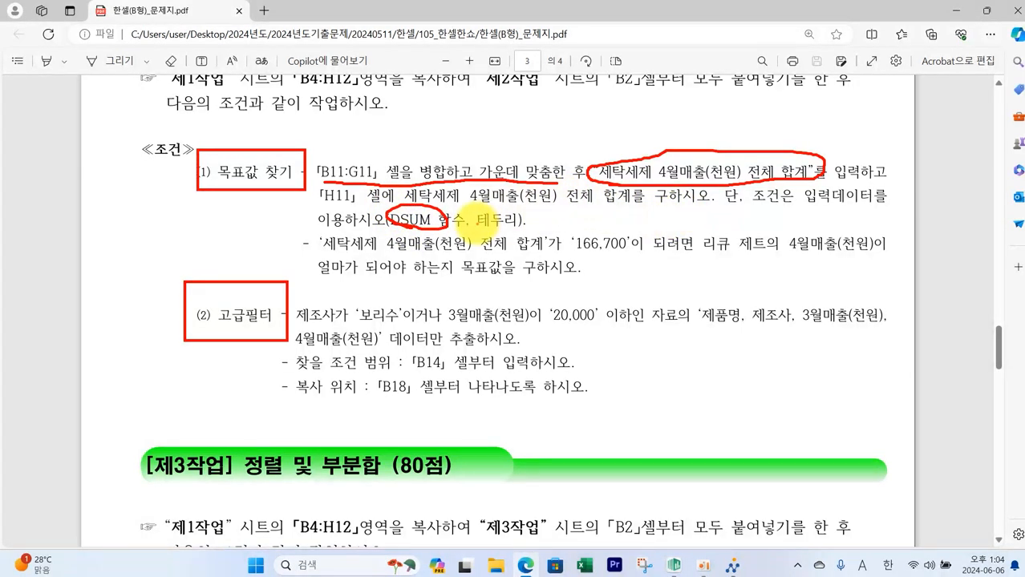
{"action": "key", "text": "Escape"}
{"action": "left_click", "coordinate": [675, 568]}
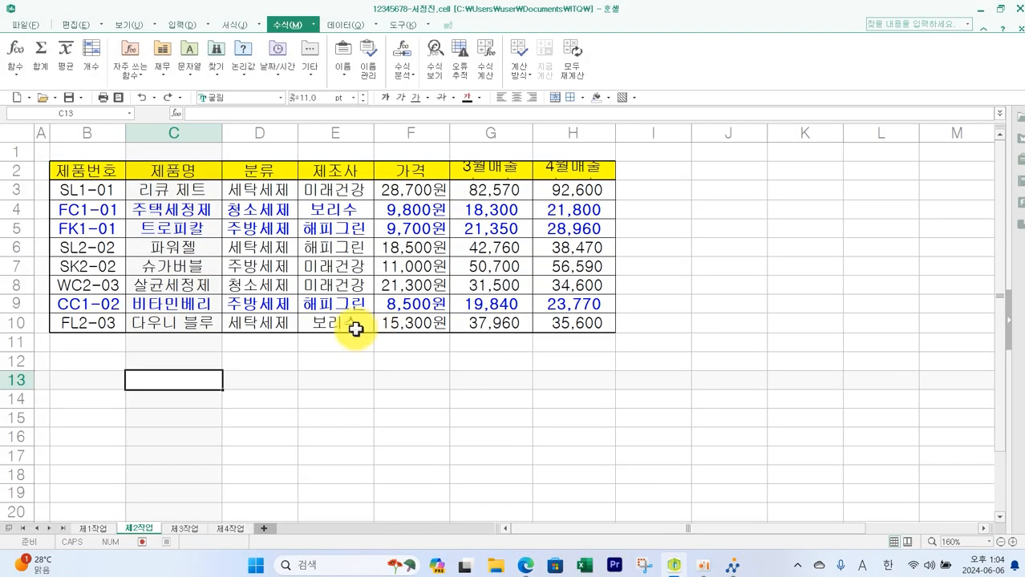
- Merge and centre B11:G11 and enter the label 세탁세제 4월매출(천원) 전체 합계
{"action": "left_click_drag", "start_coordinate": [103, 344], "coordinate": [464, 339]}
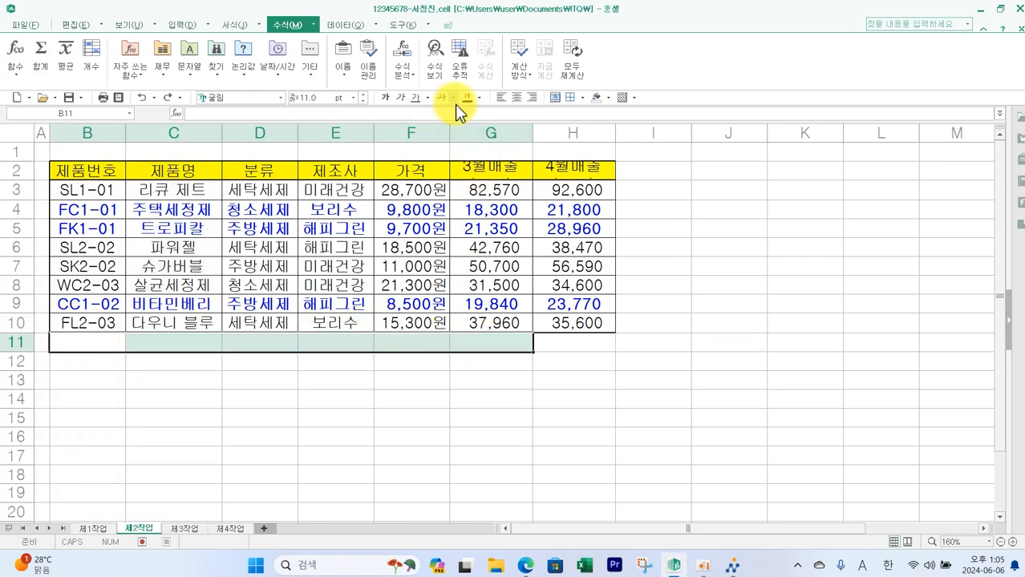
{"action": "left_click", "coordinate": [557, 98]}
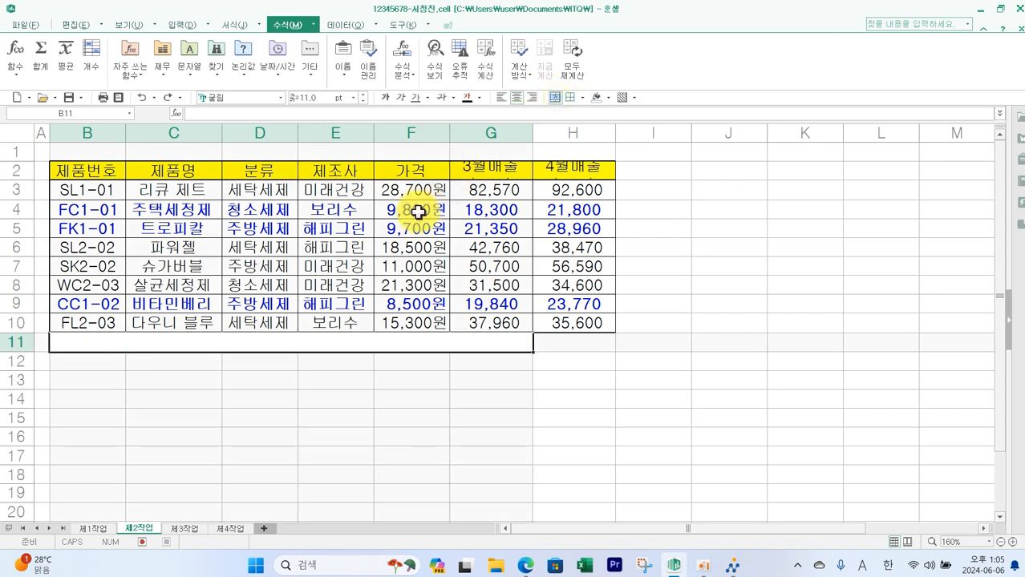
{"action": "type", "text": "세탁세제 4월매출(천원) 전체 합계"}
{"action": "left_click", "coordinate": [490, 379]}
{"action": "left_click", "coordinate": [481, 341]}
{"action": "left_click", "coordinate": [539, 340]}
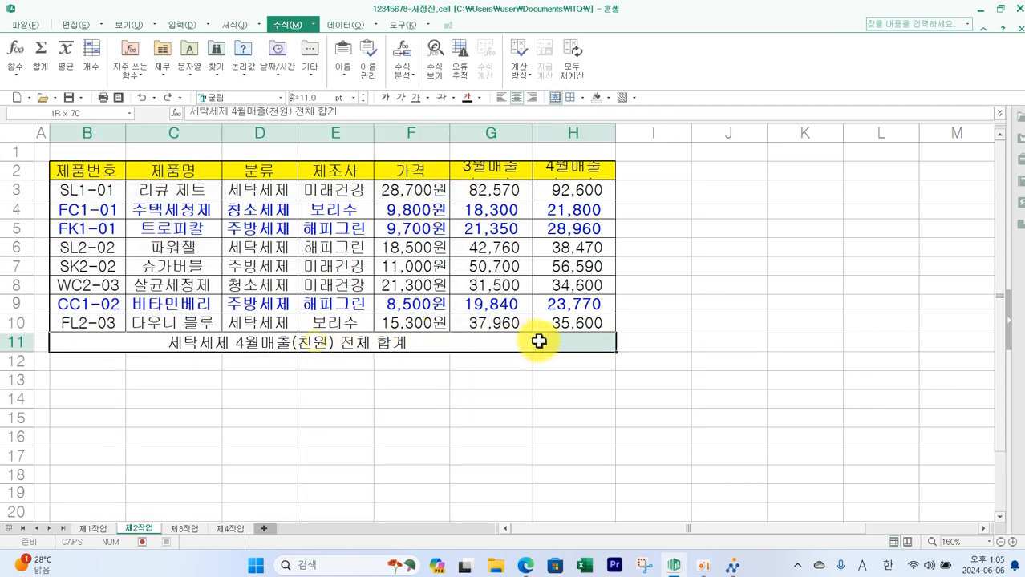
- Add a border to cell H11 and enlarge row 2's height so the wrapped headers fit
{"action": "left_click", "coordinate": [580, 98]}
{"action": "left_click", "coordinate": [680, 181]}
{"action": "left_click", "coordinate": [676, 342]}
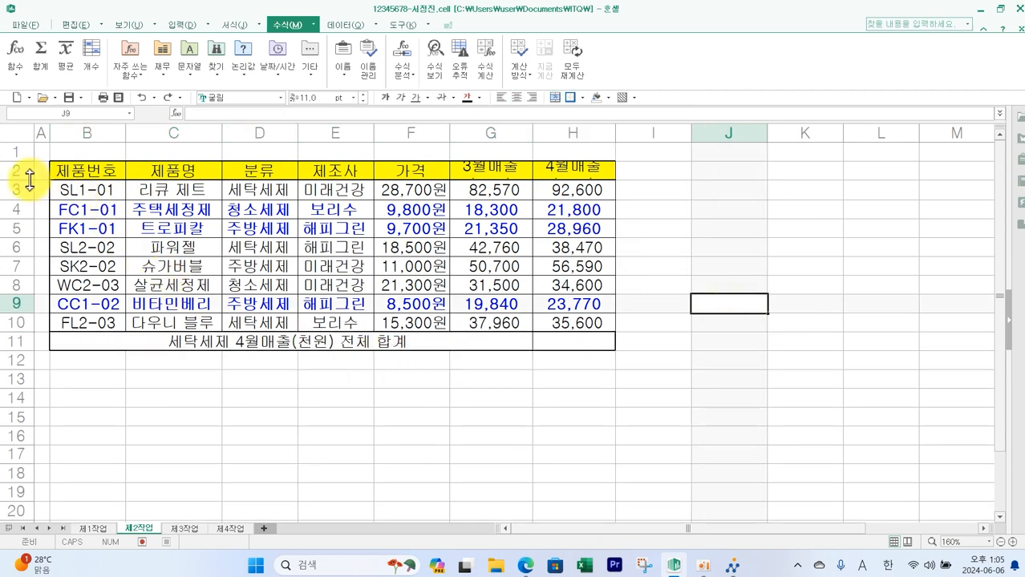
{"action": "left_click_drag", "start_coordinate": [29, 180], "coordinate": [25, 199]}
{"action": "left_click", "coordinate": [733, 345]}
{"action": "left_click_drag", "start_coordinate": [86, 193], "coordinate": [569, 360]}
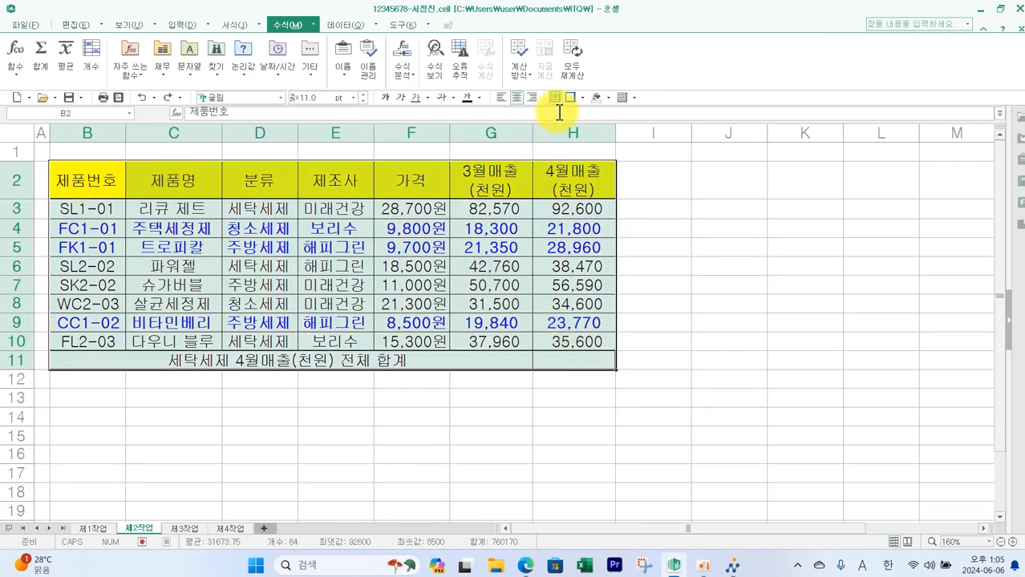
{"action": "left_click", "coordinate": [754, 348]}
- Switch to the exam paper and read the DSUM condition for the 세탁세제 total before returning to the spreadsheet
{"action": "key", "text": "alt+Tab"}
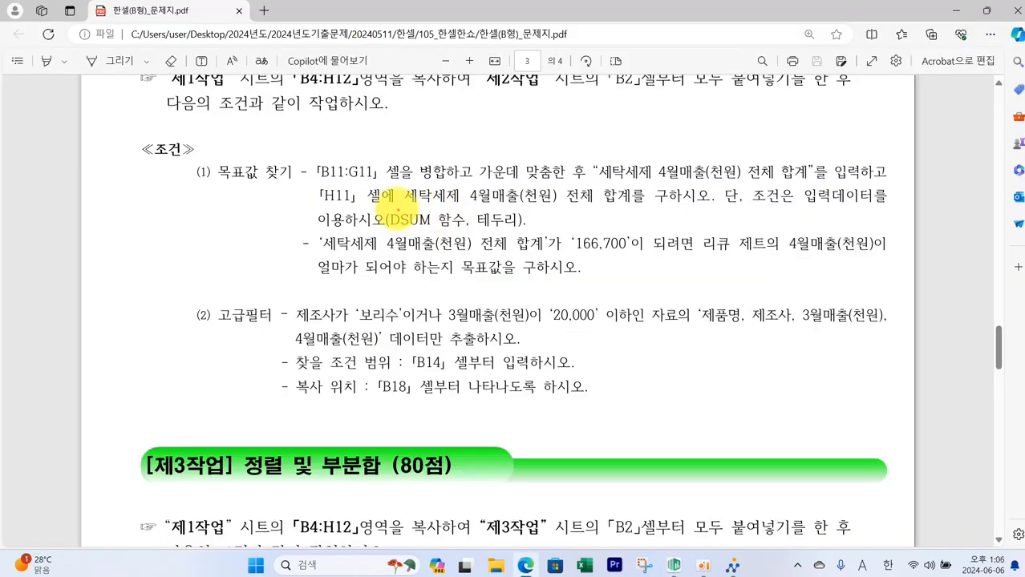
{"action": "left_click_drag", "start_coordinate": [383, 206], "coordinate": [438, 233]}
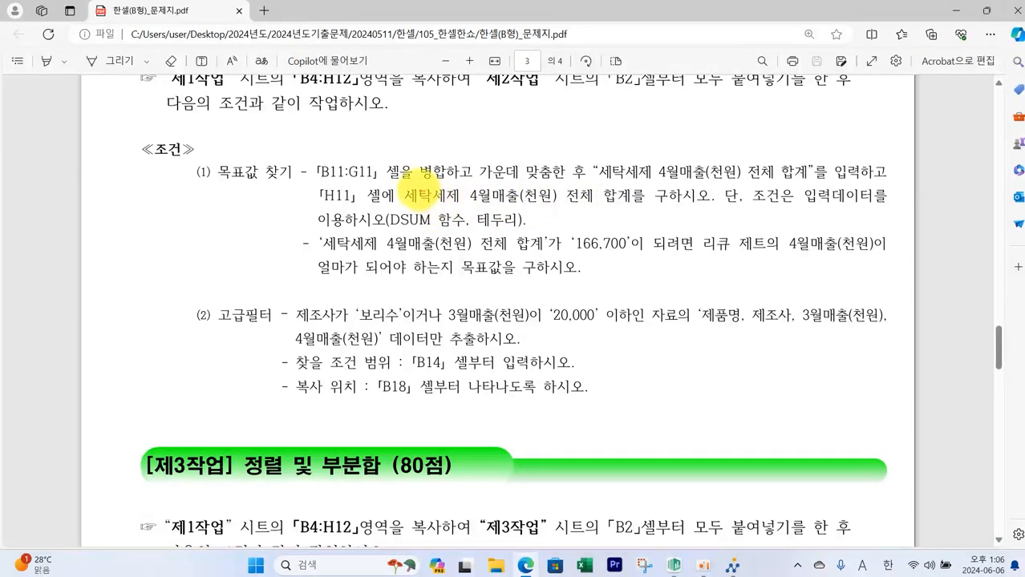
{"action": "mouse_move", "coordinate": [404, 186]}
{"action": "left_mouse_down"}
{"action": "mouse_move", "coordinate": [446, 202]}
{"action": "mouse_move", "coordinate": [557, 210]}
{"action": "left_mouse_up"}
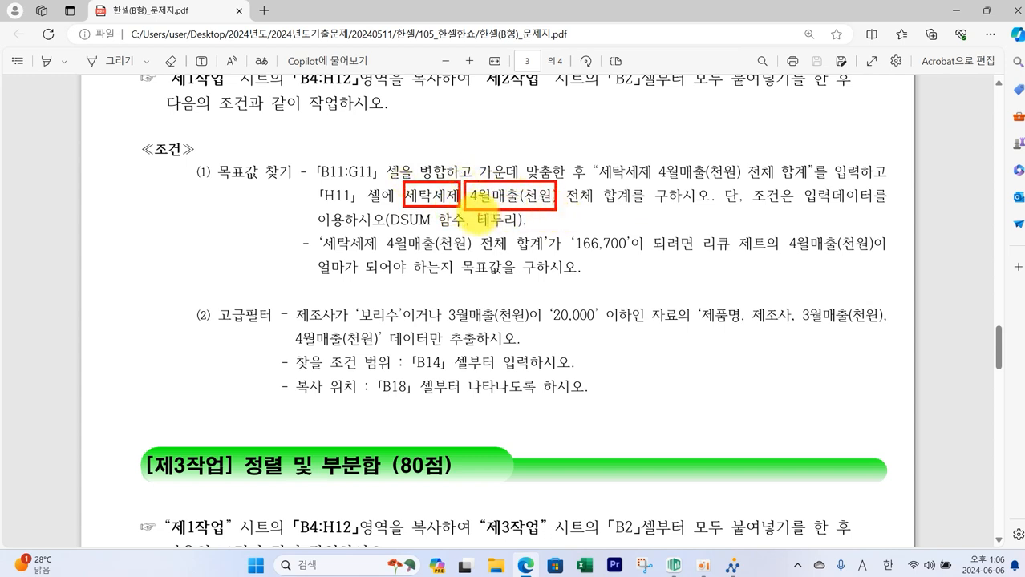
{"action": "key", "text": "Escape"}
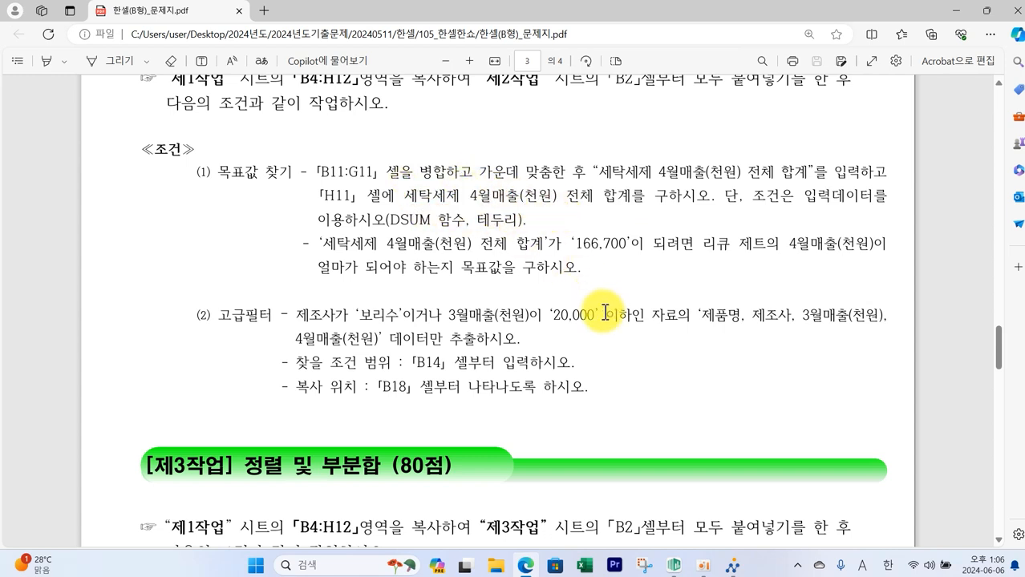
{"action": "left_click", "coordinate": [674, 566]}
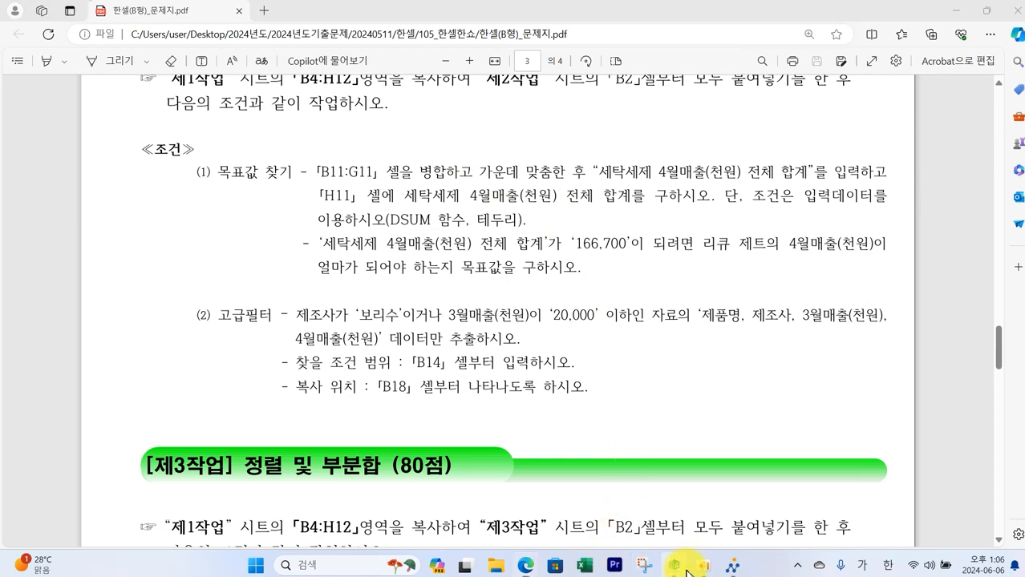
- Temporarily fill D2:D3 orange and H2 green to mark the criteria and field cells
{"action": "left_click_drag", "start_coordinate": [276, 186], "coordinate": [274, 201]}
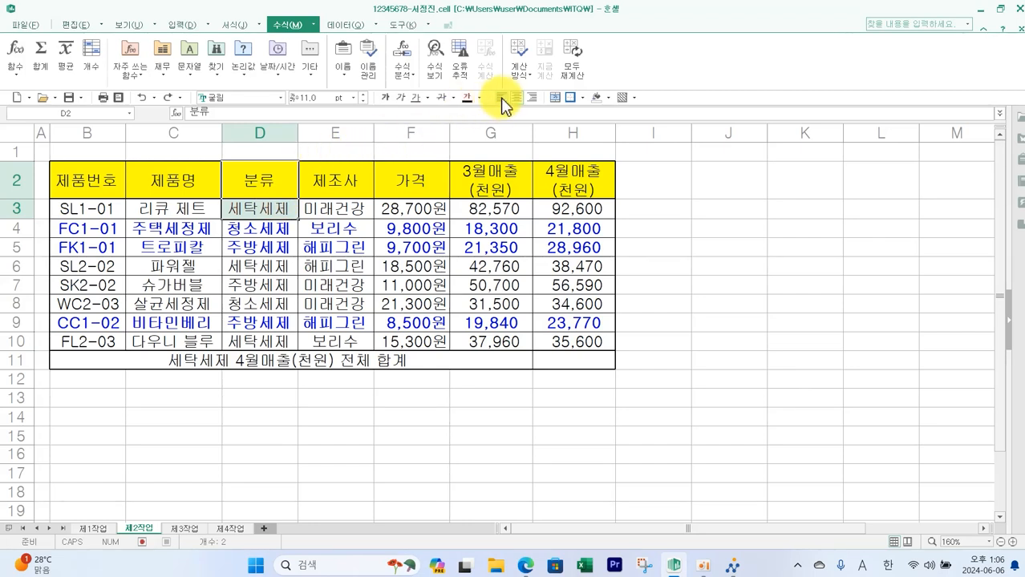
{"action": "left_click", "coordinate": [609, 97]}
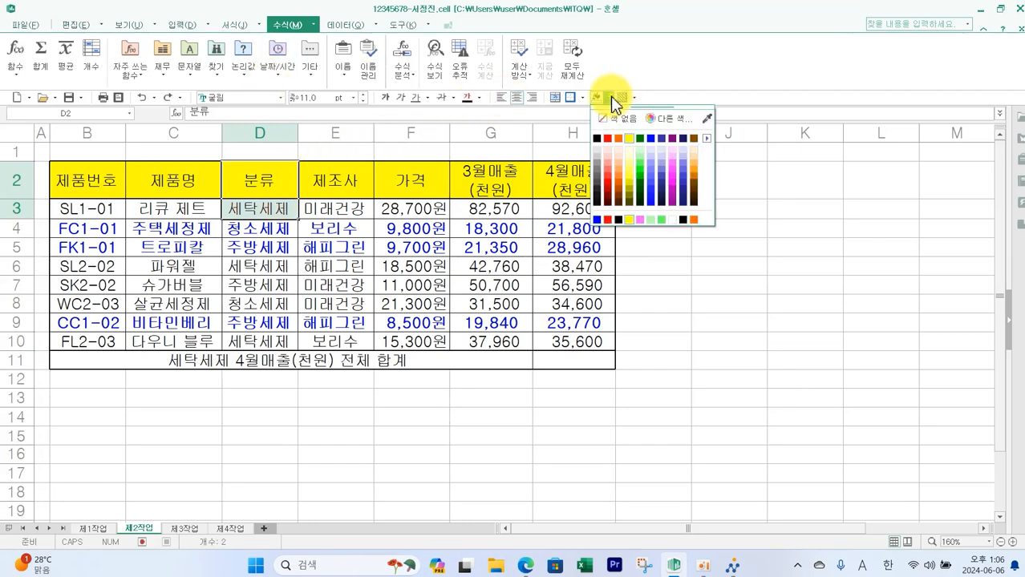
{"action": "left_click", "coordinate": [618, 138]}
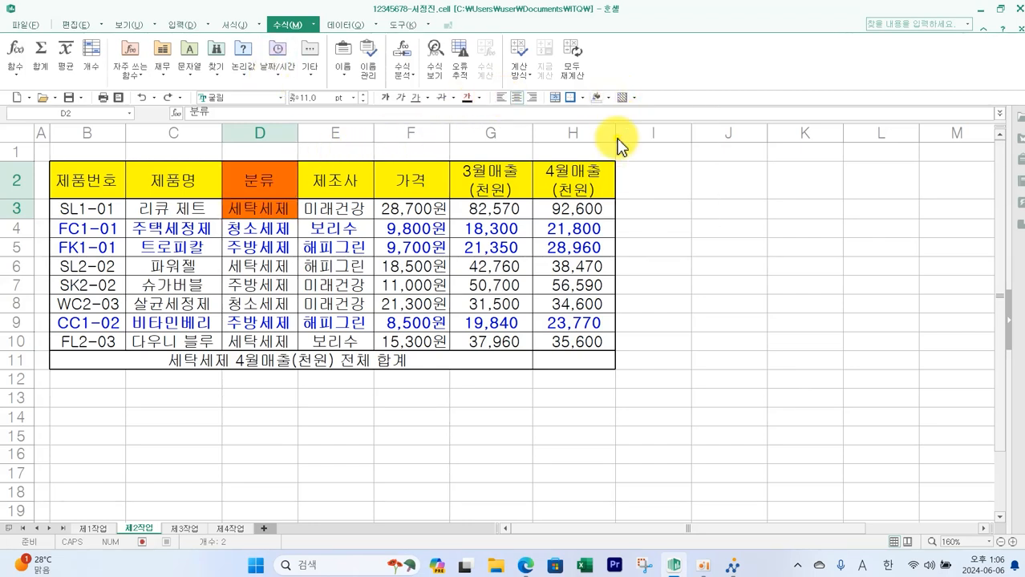
{"action": "left_click", "coordinate": [571, 174]}
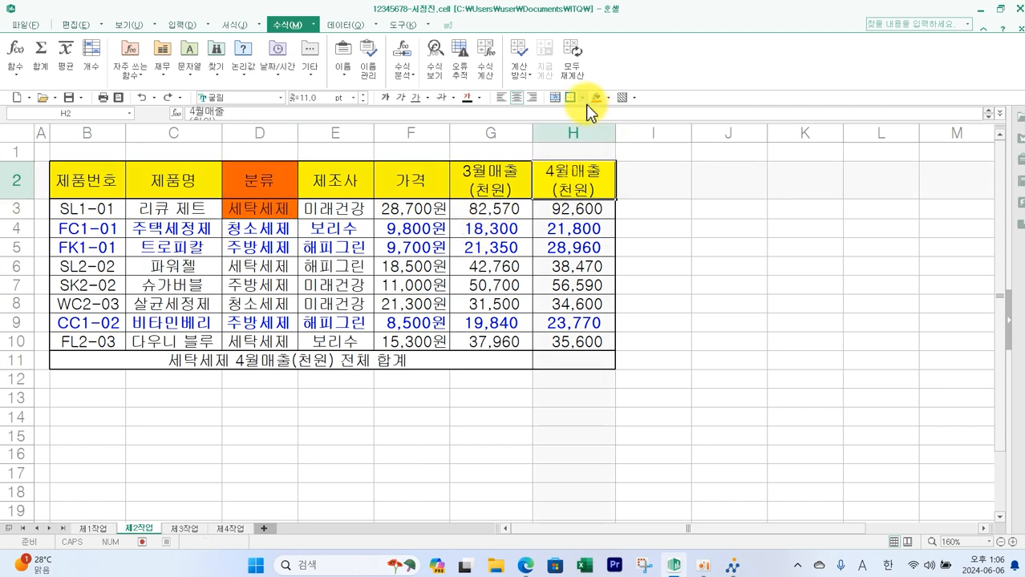
{"action": "left_click", "coordinate": [607, 97]}
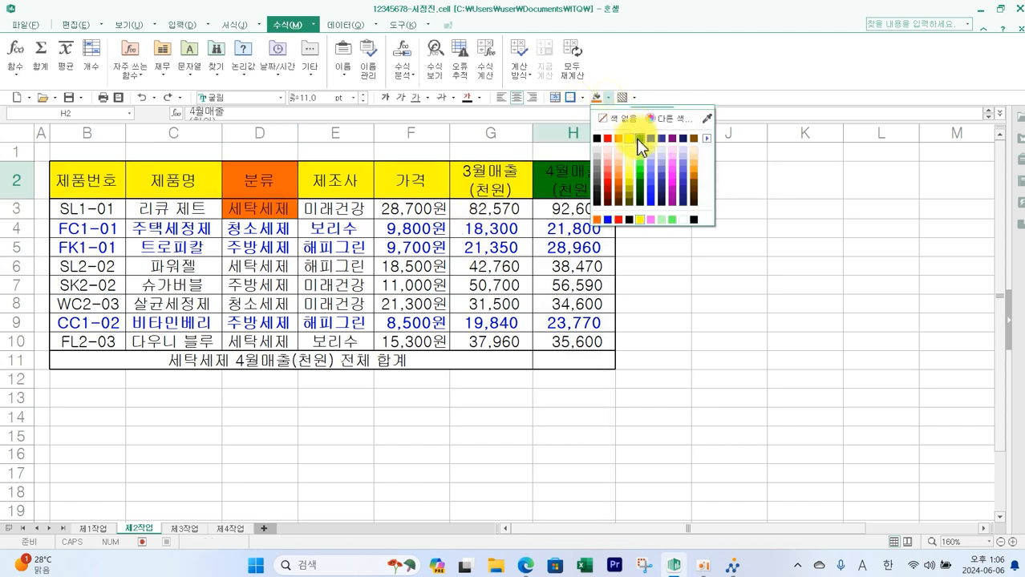
{"action": "left_click", "coordinate": [637, 169]}
{"action": "left_click", "coordinate": [713, 261]}
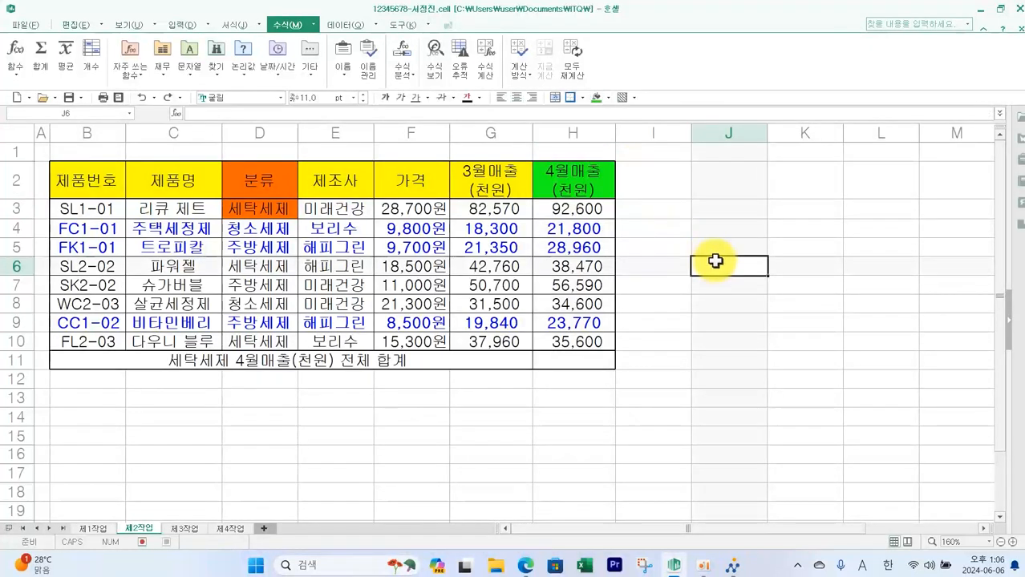
{"action": "mouse_move", "coordinate": [272, 205]}
{"action": "left_mouse_down"}
{"action": "mouse_move", "coordinate": [196, 201]}
{"action": "mouse_move", "coordinate": [269, 228]}
{"action": "left_mouse_up"}
{"action": "mouse_move", "coordinate": [588, 194]}
{"action": "left_mouse_down"}
{"action": "mouse_move", "coordinate": [549, 158]}
{"action": "mouse_move", "coordinate": [592, 211]}
{"action": "left_mouse_up"}
{"action": "key", "text": "e"}
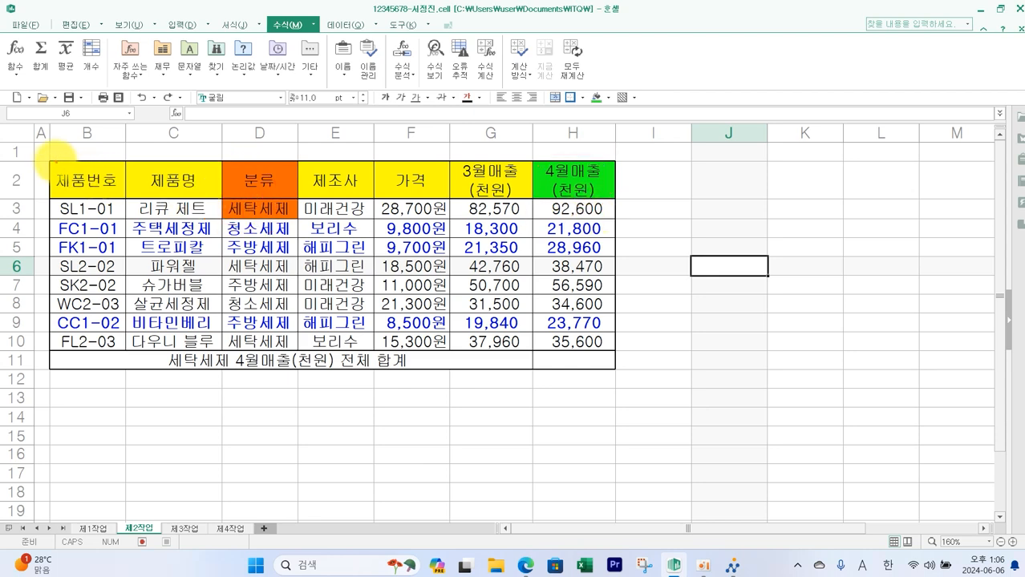
- Enter =DSUM(B2:H10,H2,D2:D3) in H11 to total 4월매출 for 세탁세제
{"action": "mouse_move", "coordinate": [55, 160]}
{"action": "left_mouse_down"}
{"action": "mouse_move", "coordinate": [583, 255]}
{"action": "mouse_move", "coordinate": [590, 338]}
{"action": "mouse_move", "coordinate": [613, 353]}
{"action": "left_mouse_up"}
{"action": "mouse_move", "coordinate": [604, 196]}
{"action": "left_mouse_down"}
{"action": "mouse_move", "coordinate": [558, 192]}
{"action": "mouse_move", "coordinate": [606, 198]}
{"action": "left_mouse_up"}
{"action": "mouse_move", "coordinate": [281, 210]}
{"action": "left_mouse_down"}
{"action": "mouse_move", "coordinate": [215, 164]}
{"action": "mouse_move", "coordinate": [221, 192]}
{"action": "left_mouse_up"}
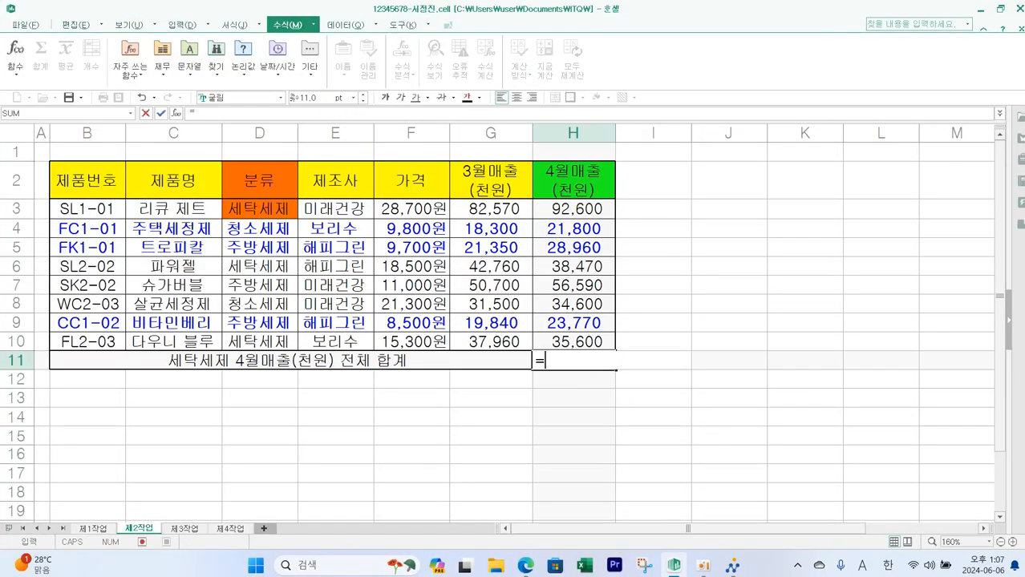
{"action": "type", "text": "DS"}
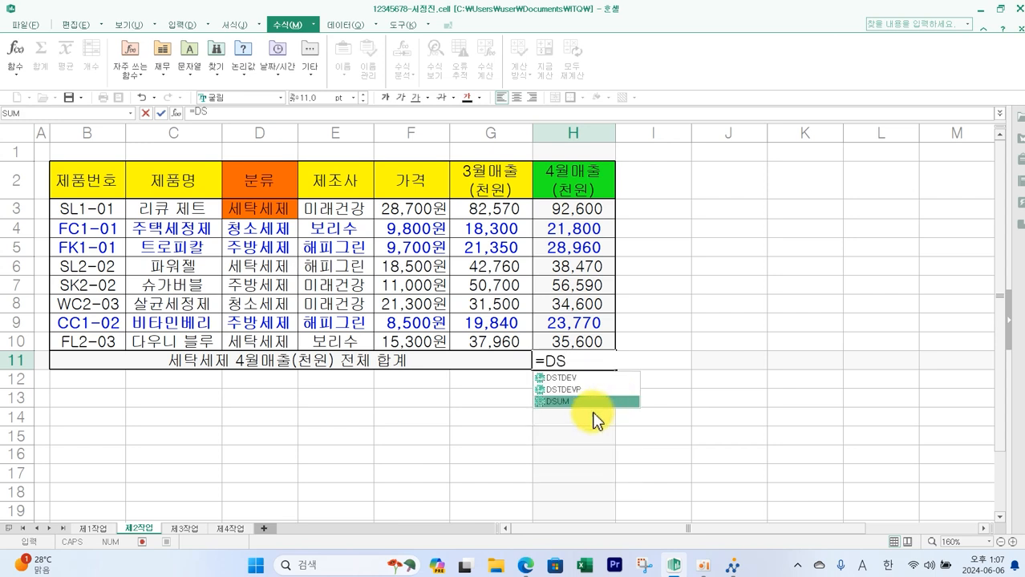
{"action": "double_click", "coordinate": [578, 403]}
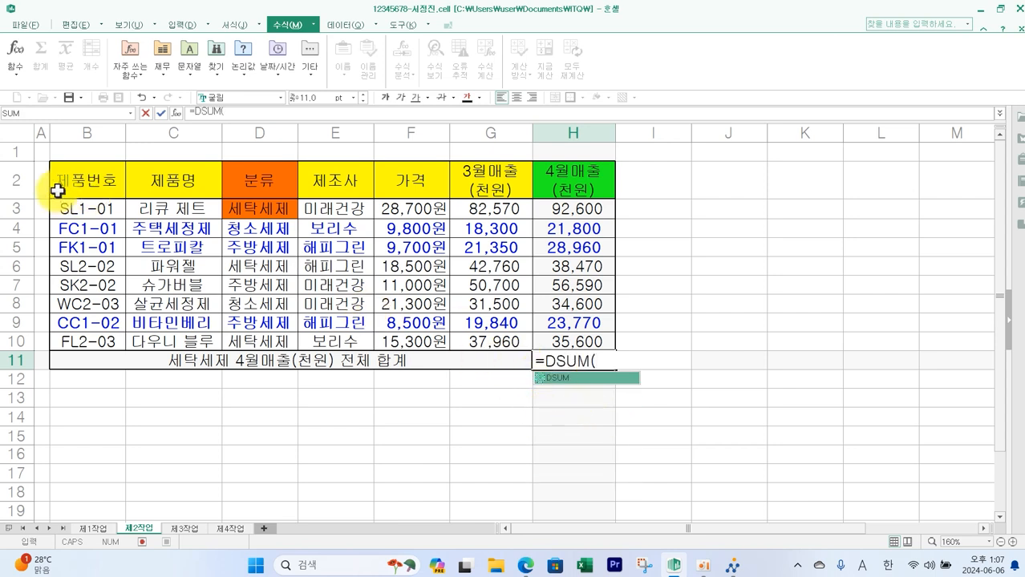
{"action": "left_click_drag", "start_coordinate": [68, 181], "coordinate": [590, 339]}
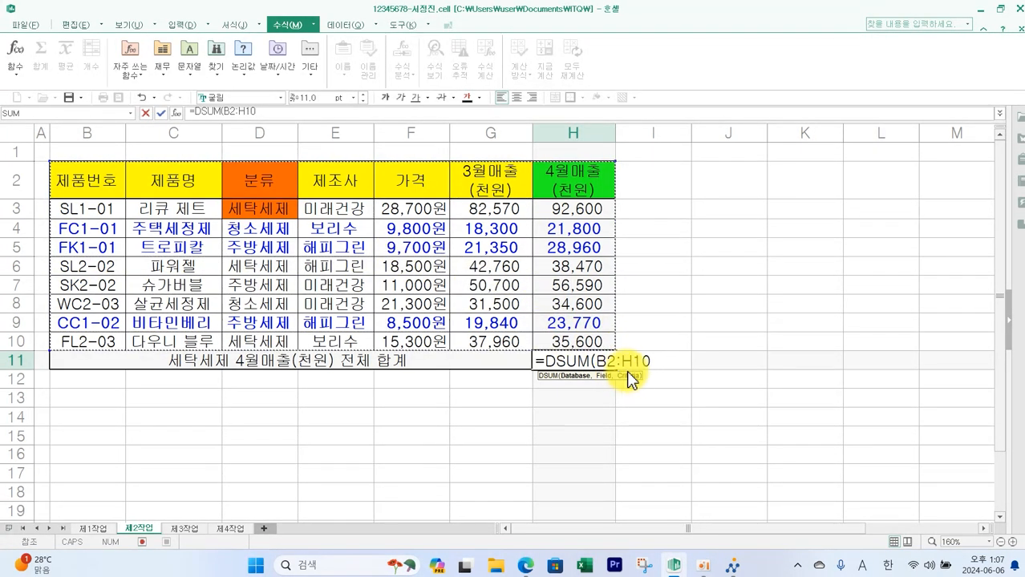
{"action": "type", "text": ","}
{"action": "left_click", "coordinate": [590, 178]}
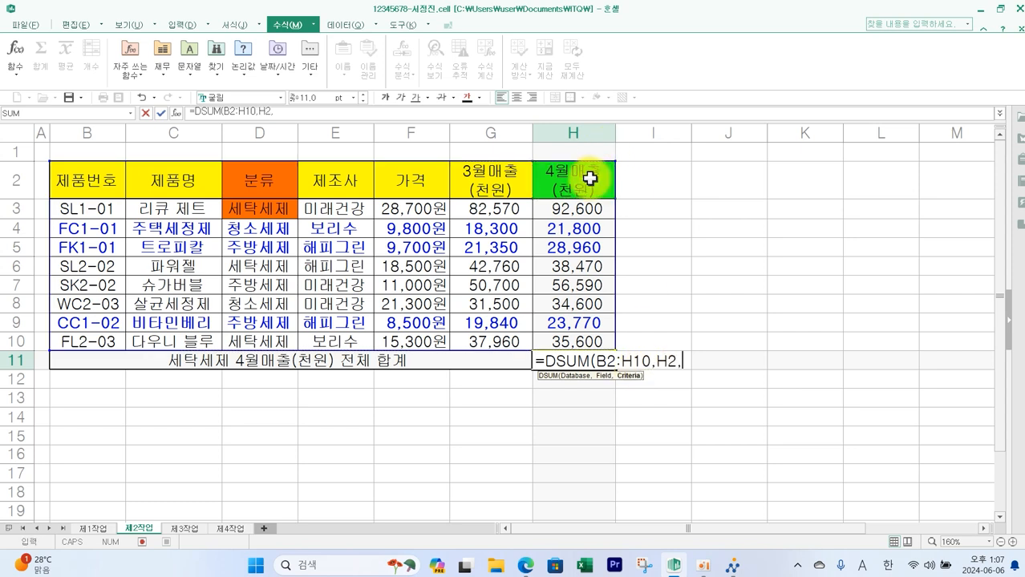
{"action": "left_click_drag", "start_coordinate": [270, 179], "coordinate": [295, 207]}
{"action": "type", "text": ")"}
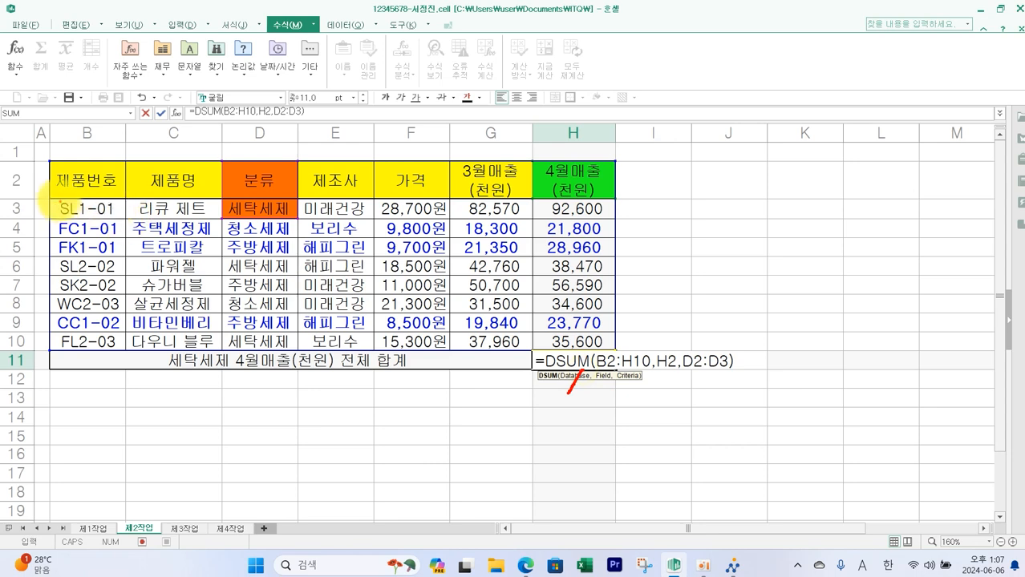
{"action": "mouse_move", "coordinate": [50, 200]}
{"action": "left_mouse_down"}
{"action": "mouse_move", "coordinate": [621, 341]}
{"action": "mouse_move", "coordinate": [592, 391]}
{"action": "left_mouse_up"}
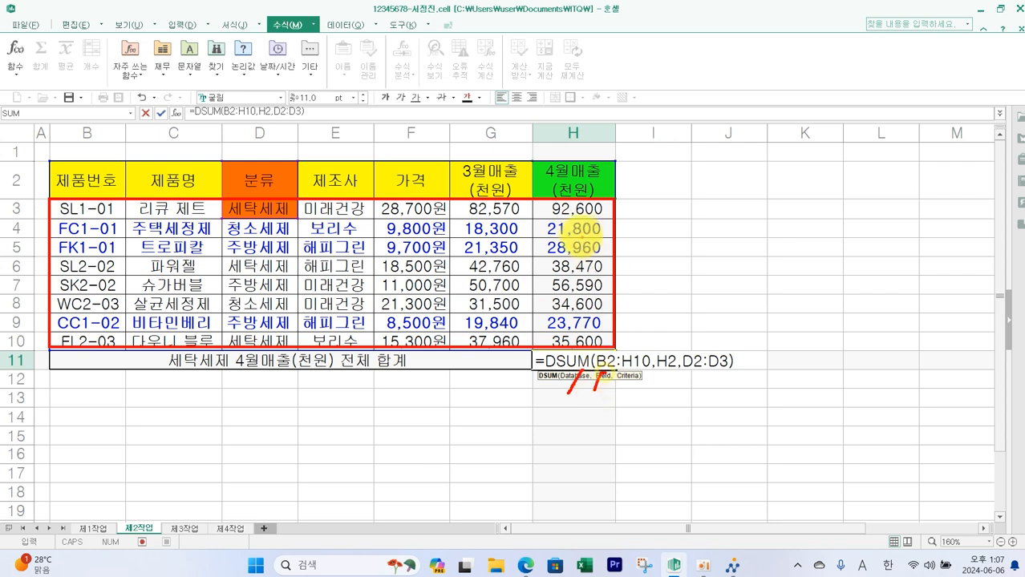
{"action": "mouse_move", "coordinate": [603, 204]}
{"action": "left_mouse_down"}
{"action": "mouse_move", "coordinate": [571, 128]}
{"action": "mouse_move", "coordinate": [597, 231]}
{"action": "mouse_move", "coordinate": [593, 373]}
{"action": "mouse_move", "coordinate": [600, 388]}
{"action": "mouse_move", "coordinate": [647, 394]}
{"action": "mouse_move", "coordinate": [635, 401]}
{"action": "left_mouse_up"}
{"action": "mouse_move", "coordinate": [218, 159]}
{"action": "left_mouse_down"}
{"action": "mouse_move", "coordinate": [298, 156]}
{"action": "mouse_move", "coordinate": [203, 170]}
{"action": "mouse_move", "coordinate": [249, 146]}
{"action": "left_mouse_up"}
{"action": "mouse_move", "coordinate": [309, 199]}
{"action": "left_mouse_down"}
{"action": "mouse_move", "coordinate": [481, 309]}
{"action": "mouse_move", "coordinate": [617, 373]}
{"action": "left_mouse_up"}
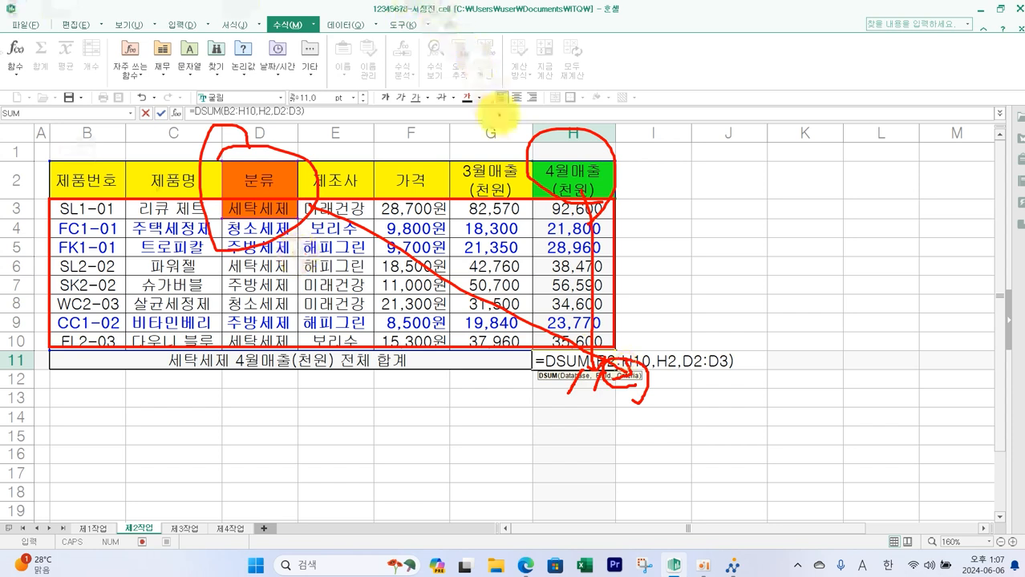
{"action": "key", "text": "Escape"}
{"action": "key", "text": "Return"}
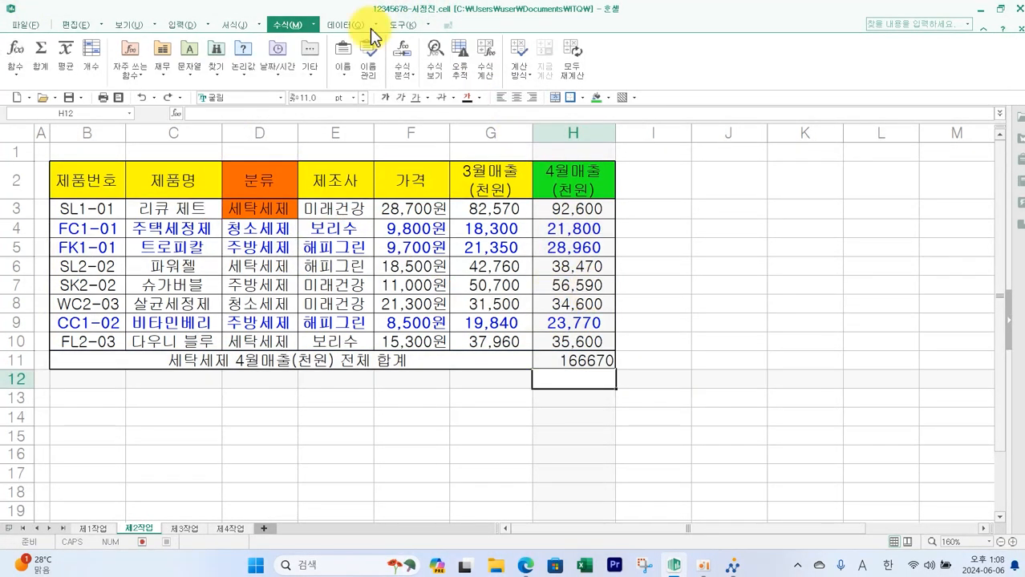
- Restore the yellow fill on D2:H2 and remove the fill from D3
{"action": "left_click", "coordinate": [593, 360]}
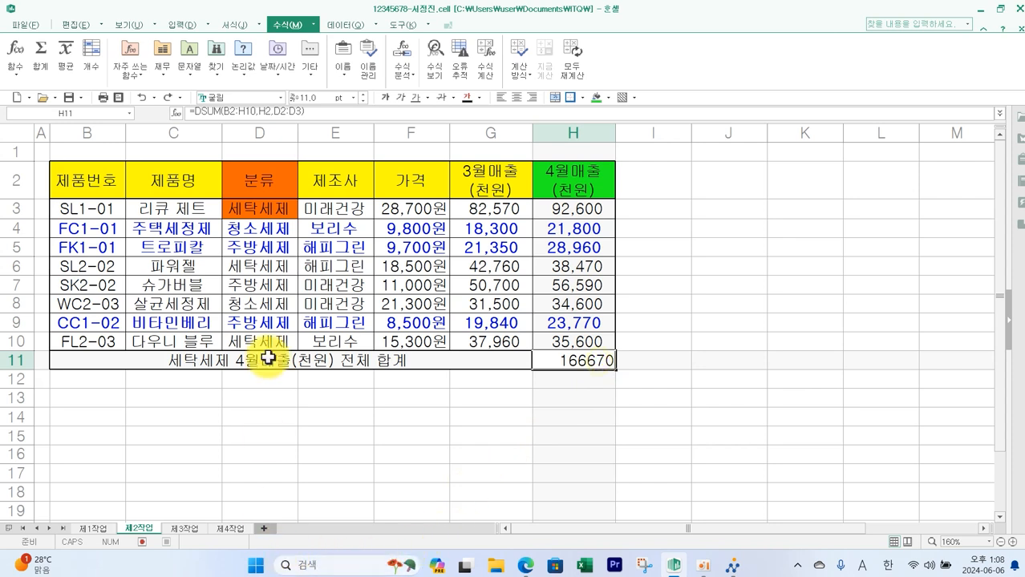
{"action": "left_click_drag", "start_coordinate": [253, 180], "coordinate": [576, 183]}
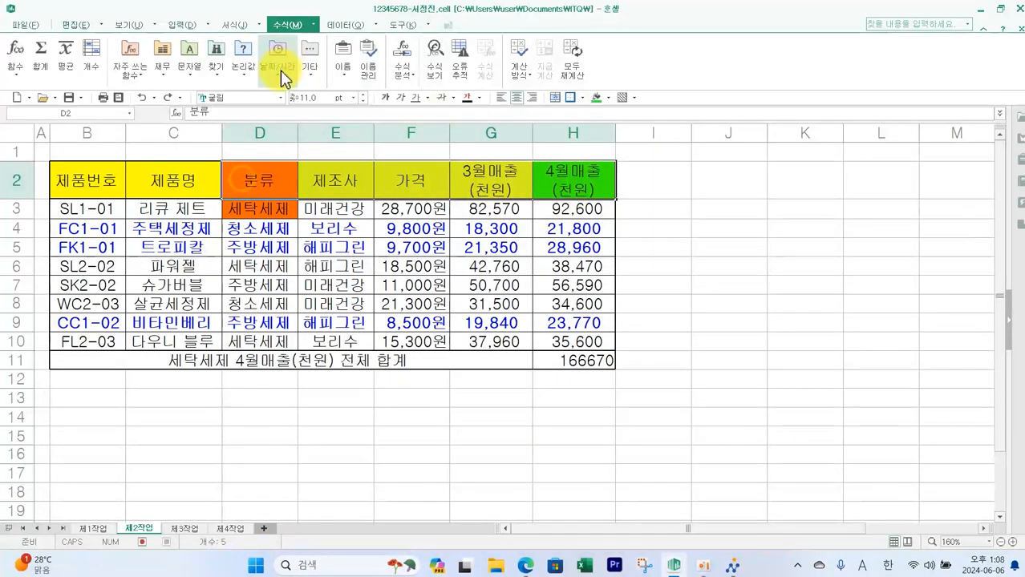
{"action": "left_click", "coordinate": [608, 97]}
{"action": "left_click", "coordinate": [624, 138]}
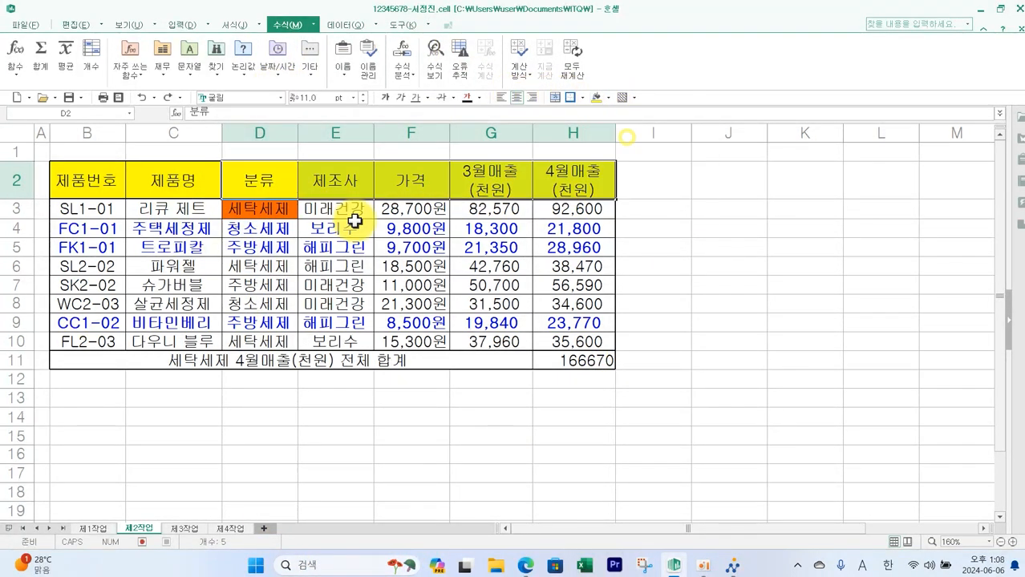
{"action": "left_click", "coordinate": [260, 210]}
{"action": "left_click", "coordinate": [609, 97]}
{"action": "left_click", "coordinate": [622, 118]}
{"action": "left_click", "coordinate": [574, 361]}
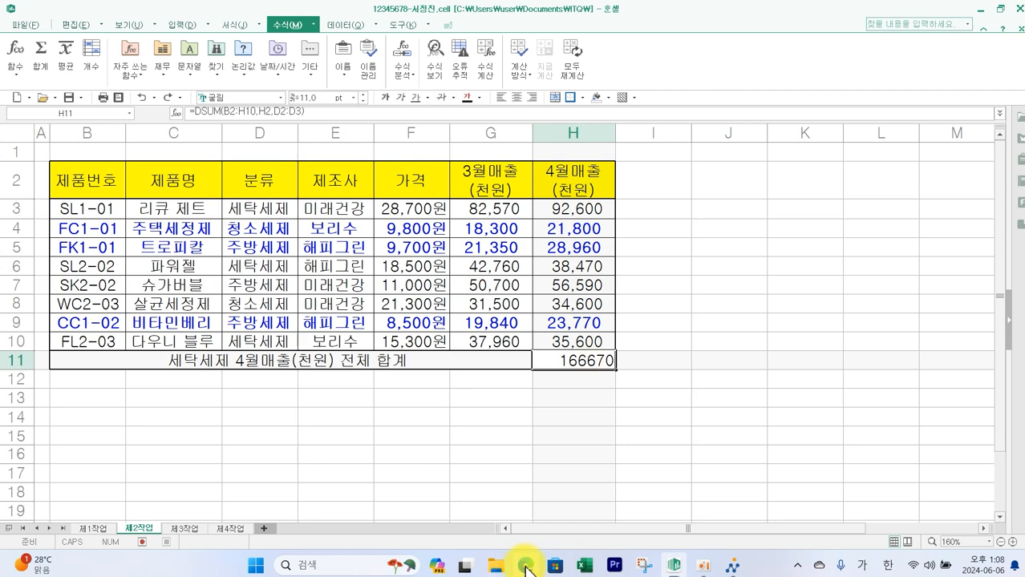
- Switch to the exam paper and read the goal seek condition for the 166,700 target before returning
{"action": "left_click", "coordinate": [526, 567]}
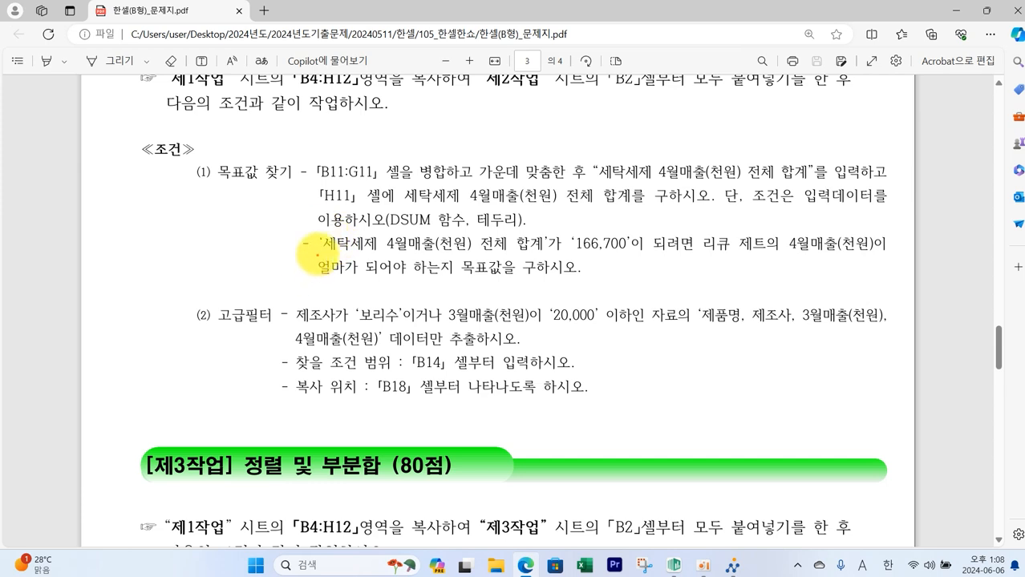
{"action": "mouse_move", "coordinate": [321, 230]}
{"action": "left_mouse_down"}
{"action": "mouse_move", "coordinate": [361, 247]}
{"action": "mouse_move", "coordinate": [632, 257]}
{"action": "left_mouse_up"}
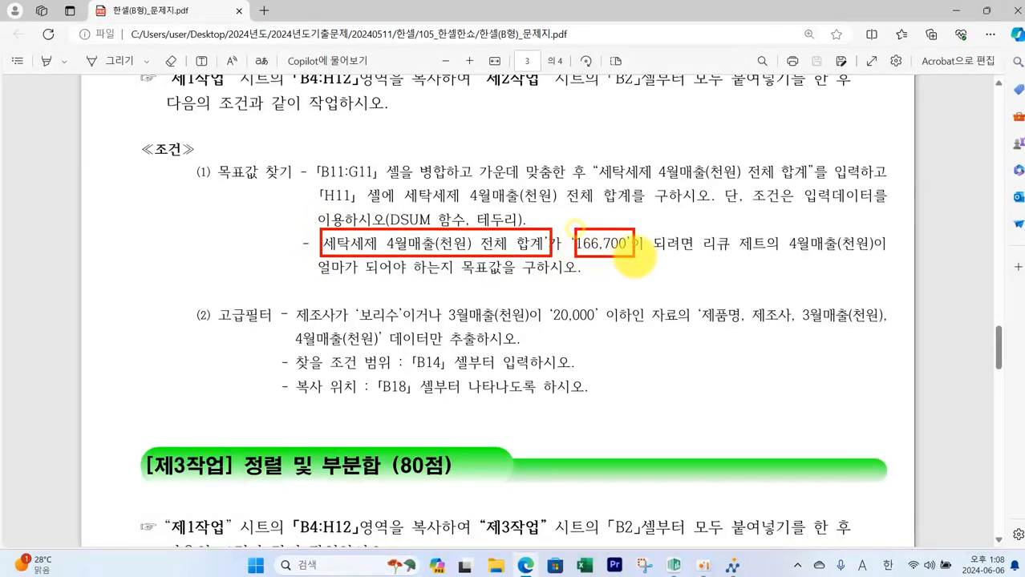
{"action": "mouse_move", "coordinate": [703, 227]}
{"action": "left_mouse_down"}
{"action": "mouse_move", "coordinate": [767, 257]}
{"action": "mouse_move", "coordinate": [805, 241]}
{"action": "mouse_move", "coordinate": [892, 264]}
{"action": "left_mouse_up"}
{"action": "mouse_move", "coordinate": [309, 258]}
{"action": "left_mouse_down"}
{"action": "mouse_move", "coordinate": [493, 286]}
{"action": "mouse_move", "coordinate": [594, 286]}
{"action": "left_mouse_up"}
{"action": "key", "text": "Escape"}
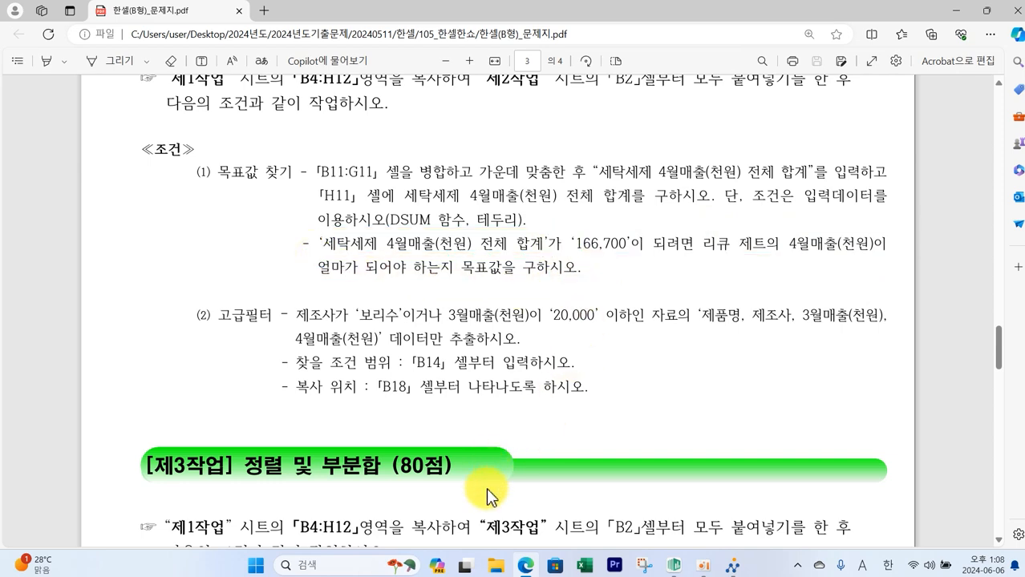
{"action": "left_click", "coordinate": [672, 566]}
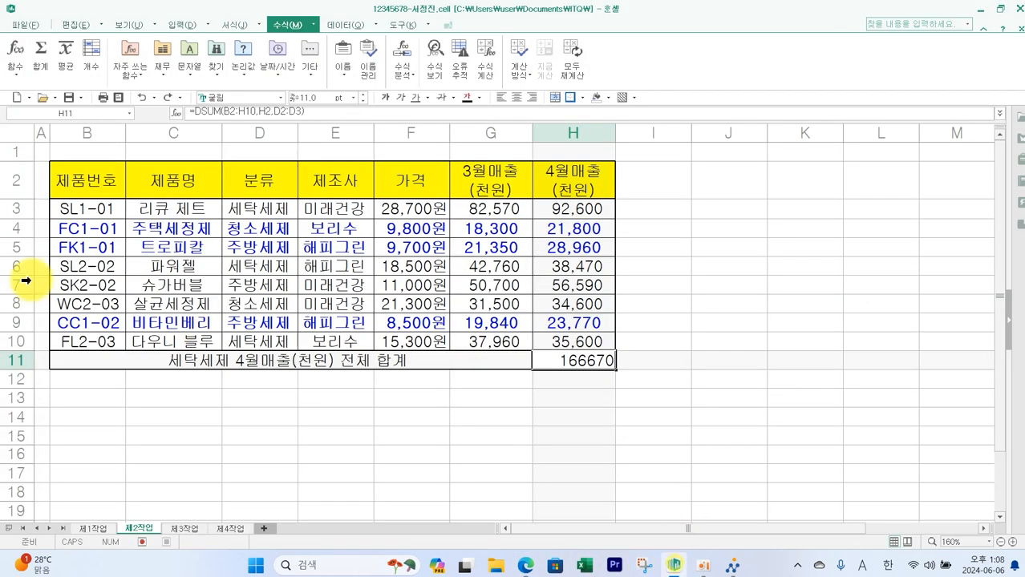
- Temporarily fill H3 green to mark 리큐 제트's 4월매출 cell as the value to change
{"action": "left_click", "coordinate": [558, 208]}
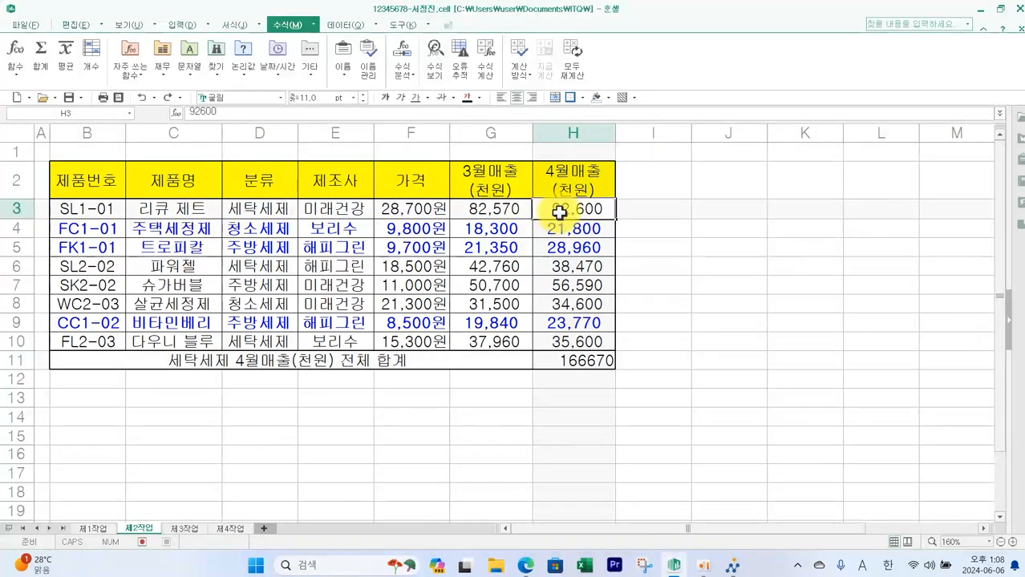
{"action": "left_click", "coordinate": [608, 98]}
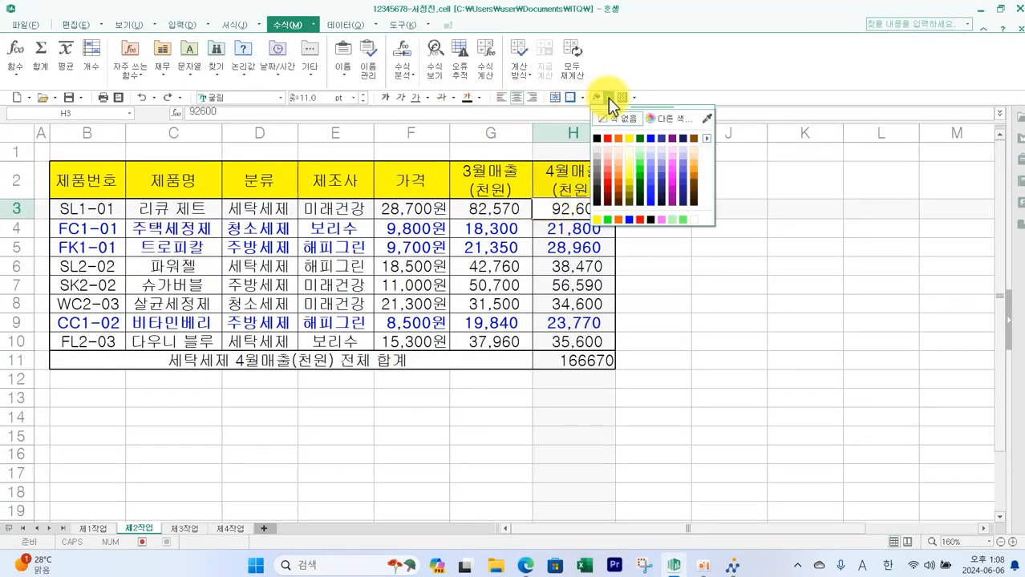
{"action": "left_click", "coordinate": [641, 168]}
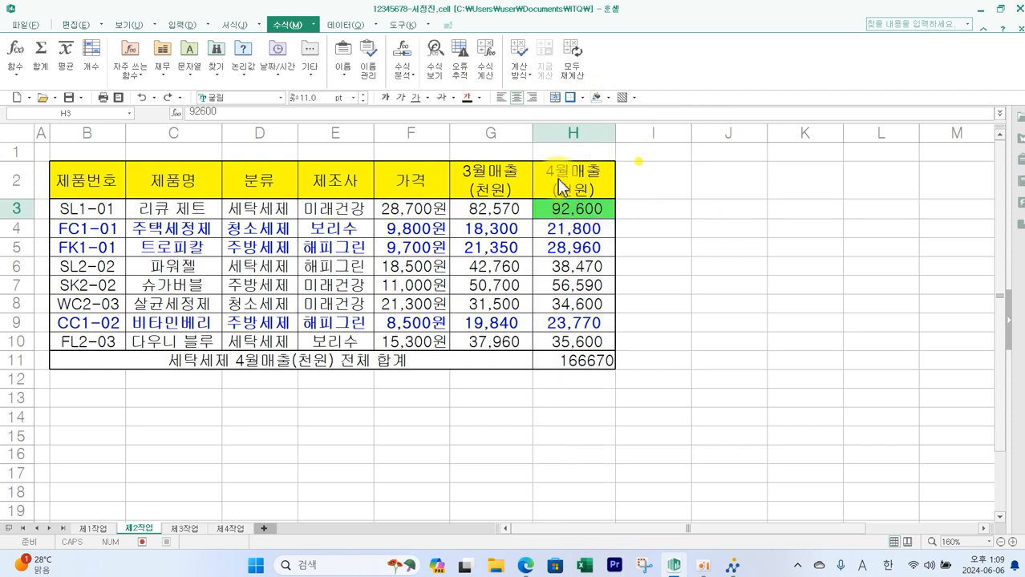
- Run Goal Seek on H11 to reach 166700 by changing H3, and accept the result
{"action": "left_click", "coordinate": [594, 363]}
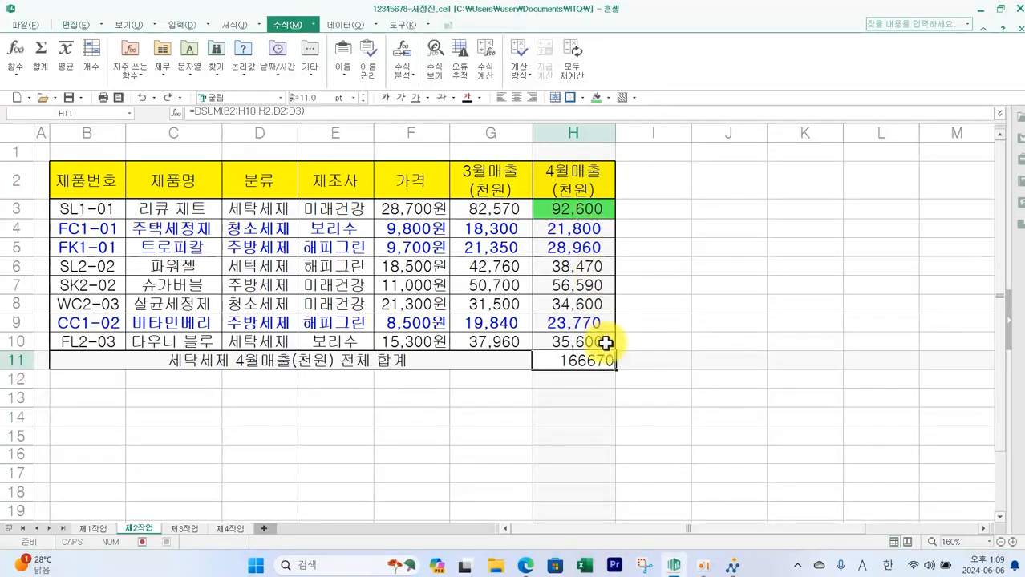
{"action": "key", "text": "alt+q"}
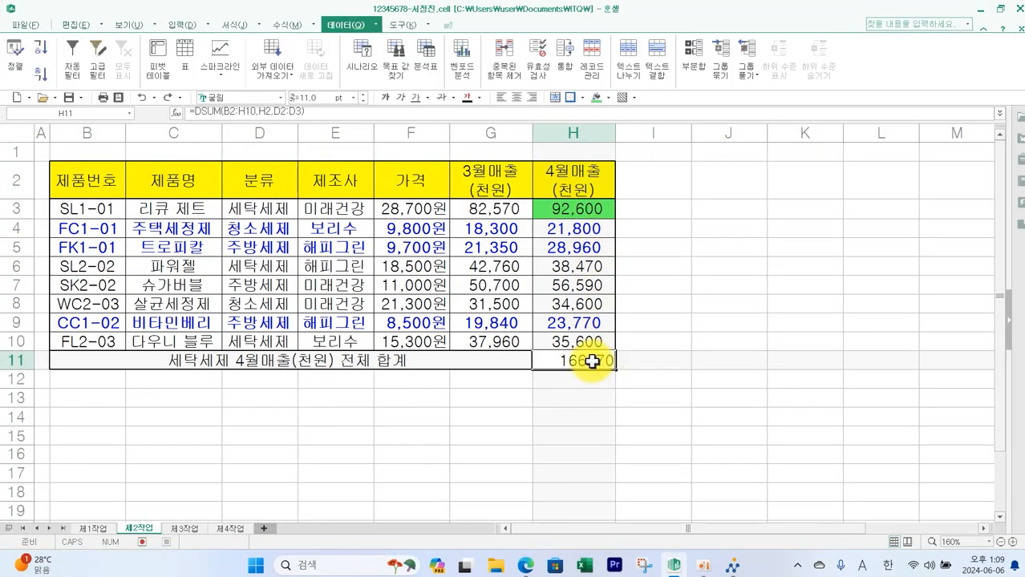
{"action": "left_click", "coordinate": [395, 66]}
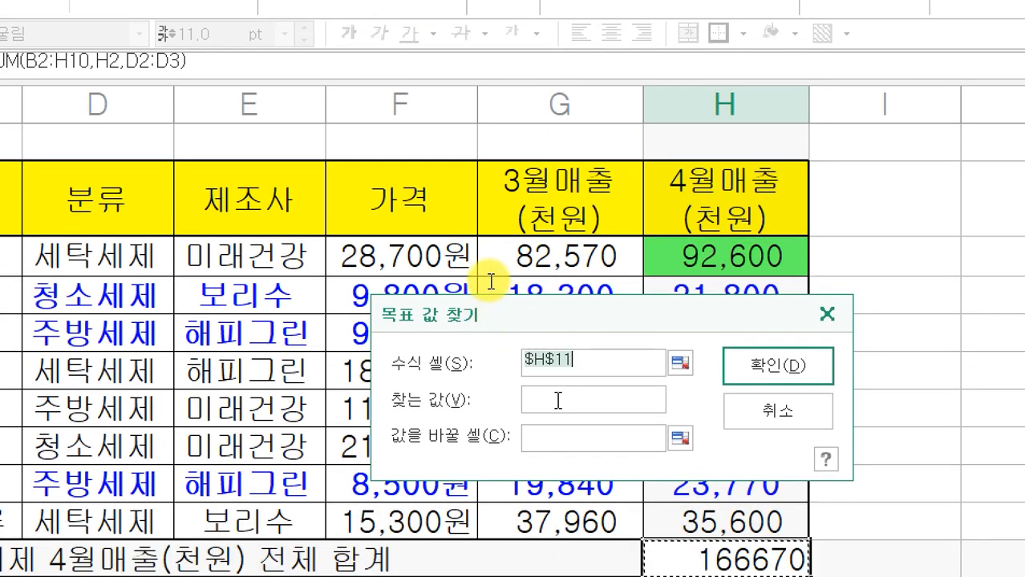
{"action": "left_click", "coordinate": [557, 401]}
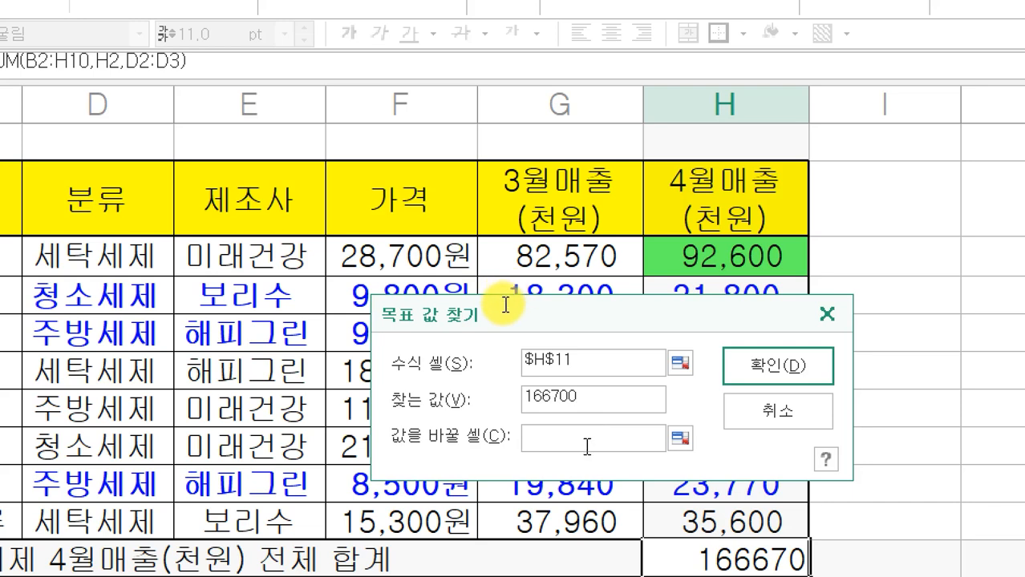
{"action": "left_click", "coordinate": [736, 265]}
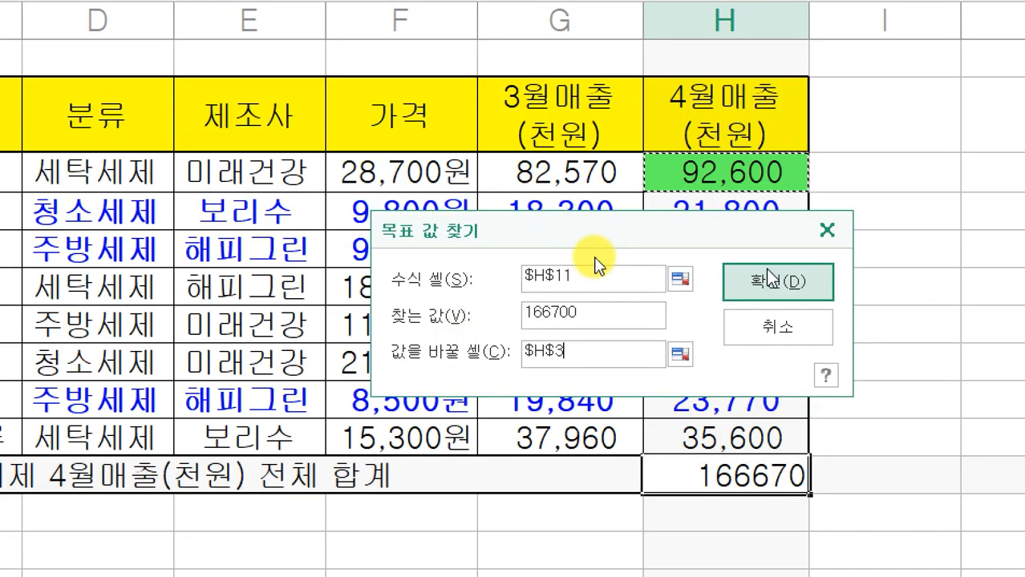
{"action": "left_click", "coordinate": [770, 279]}
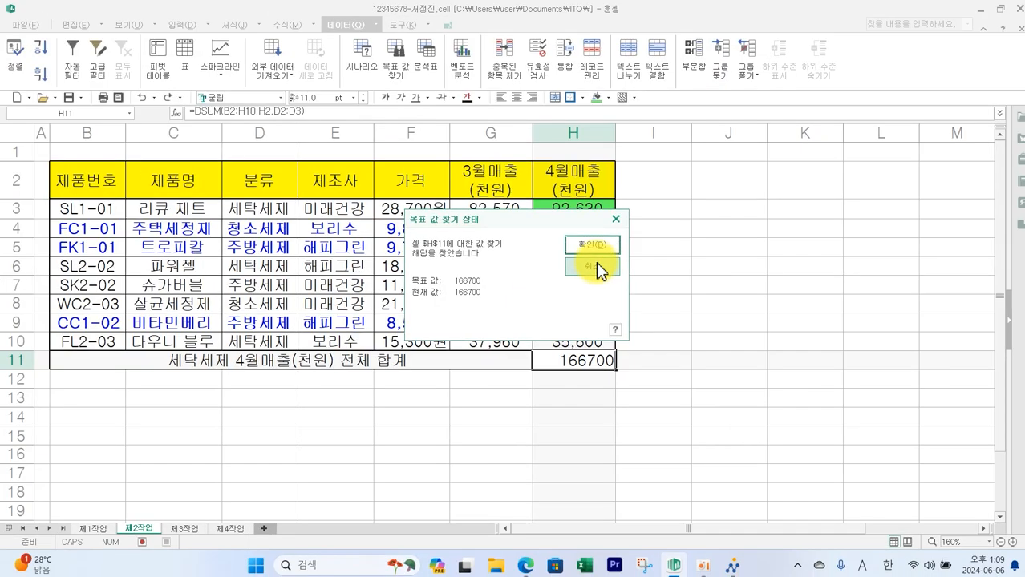
{"action": "left_click", "coordinate": [592, 244]}
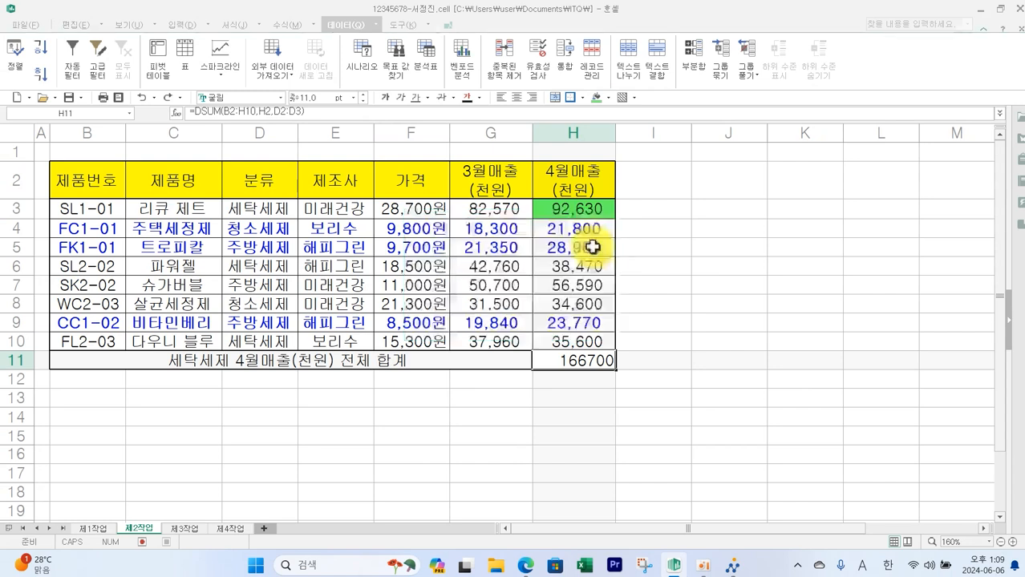
- Remove the temporary fill from H3
{"action": "left_click", "coordinate": [678, 359]}
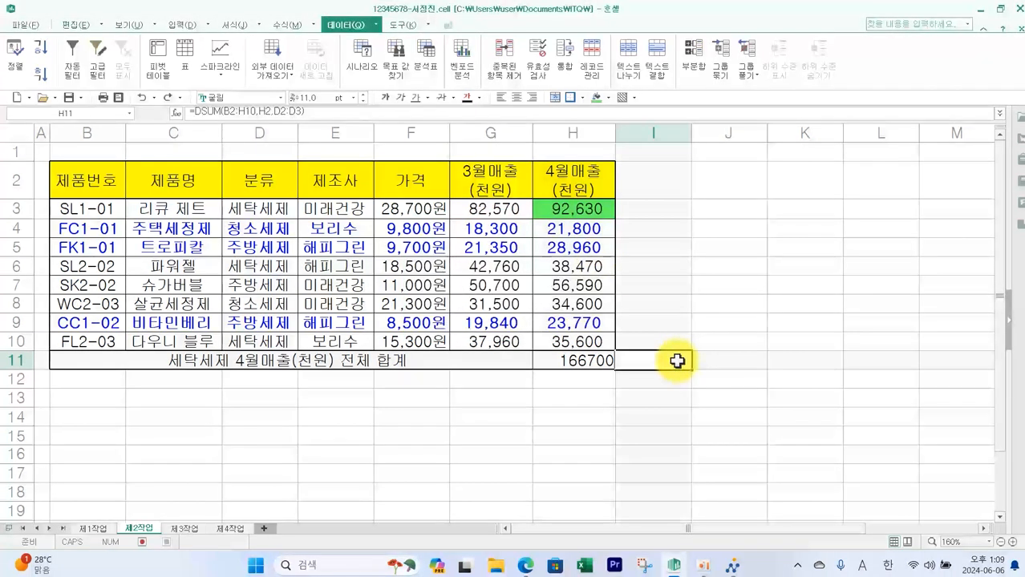
{"action": "left_click", "coordinate": [597, 211]}
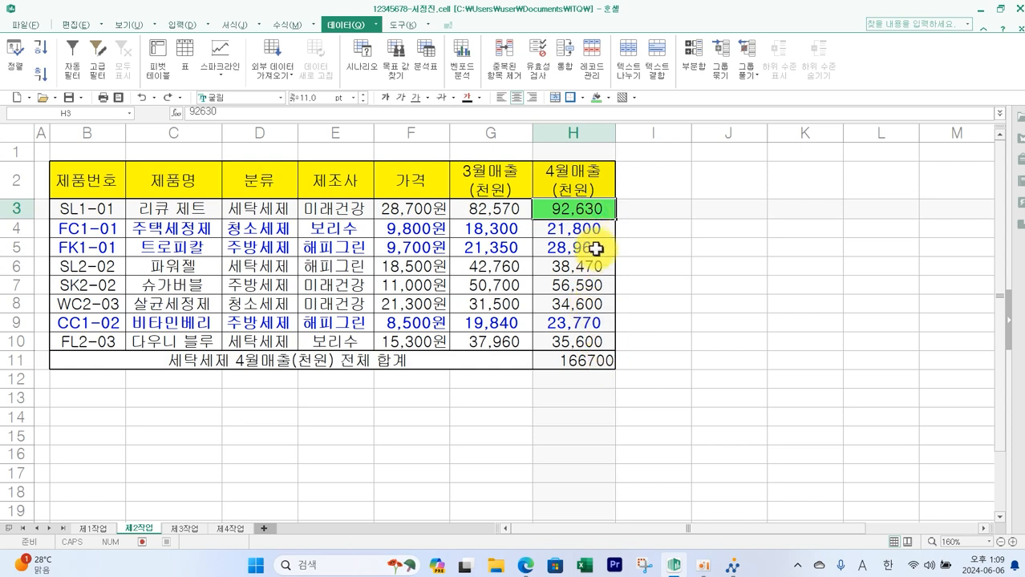
{"action": "left_click", "coordinate": [606, 98]}
{"action": "left_click", "coordinate": [619, 120]}
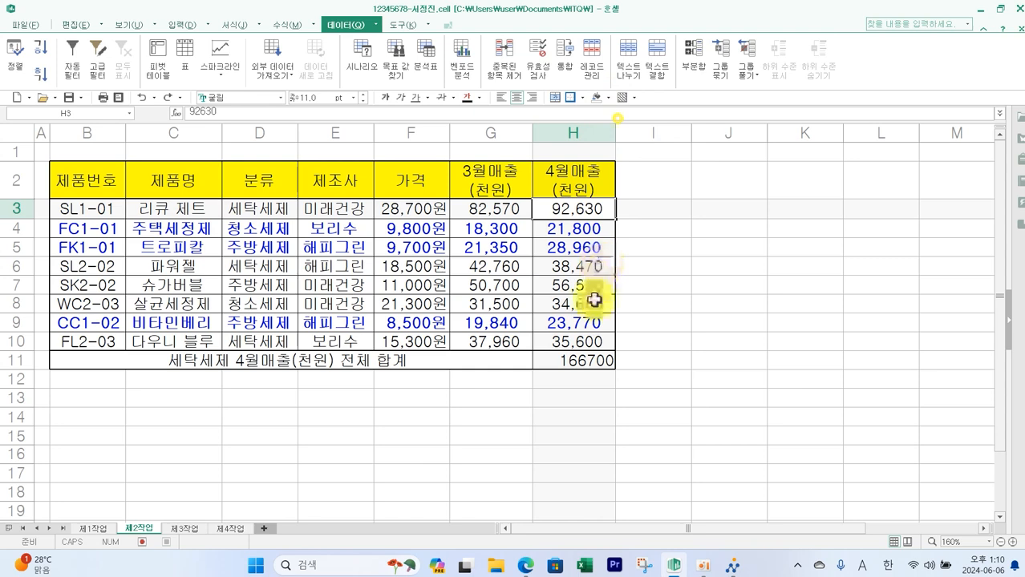
- Switch to the exam paper and read the advanced filter conditions, criteria range and copy location before returning
{"action": "left_click", "coordinate": [586, 361]}
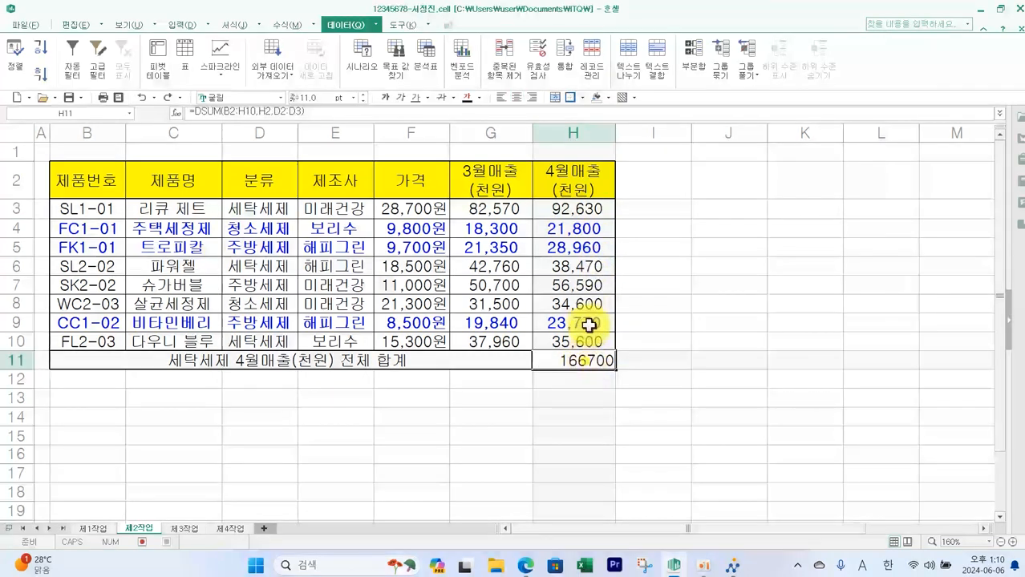
{"action": "left_click", "coordinate": [74, 25]}
{"action": "left_click", "coordinate": [525, 565]}
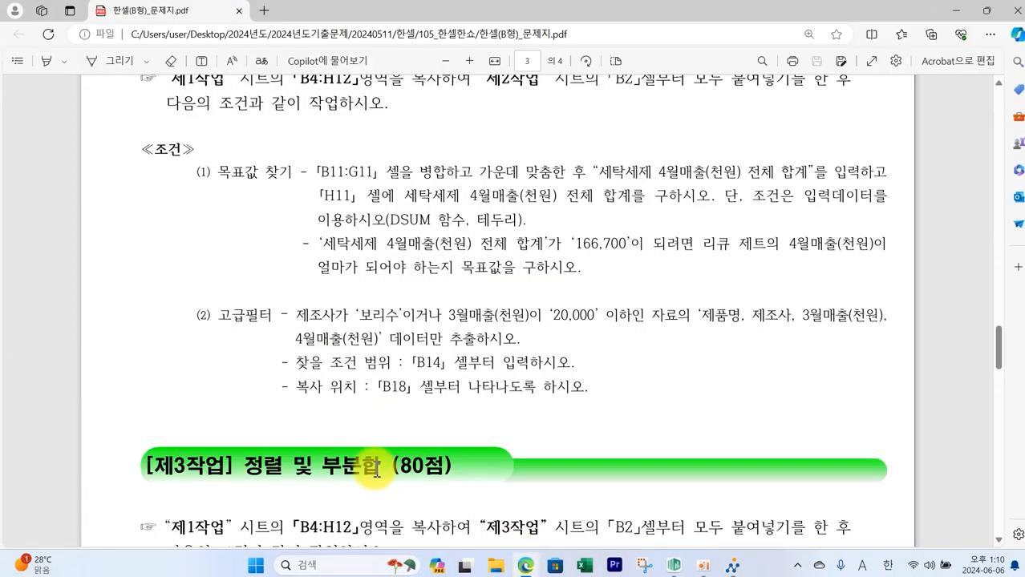
{"action": "scroll", "coordinate": [370, 442], "scroll_direction": "down", "scroll_amount": 3}
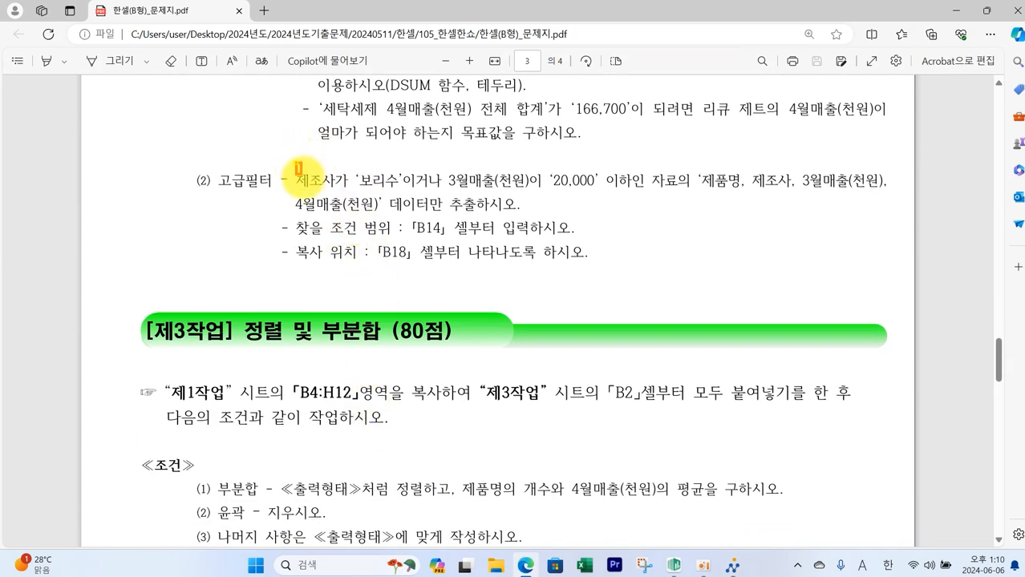
{"action": "left_click_drag", "start_coordinate": [295, 163], "coordinate": [419, 195]}
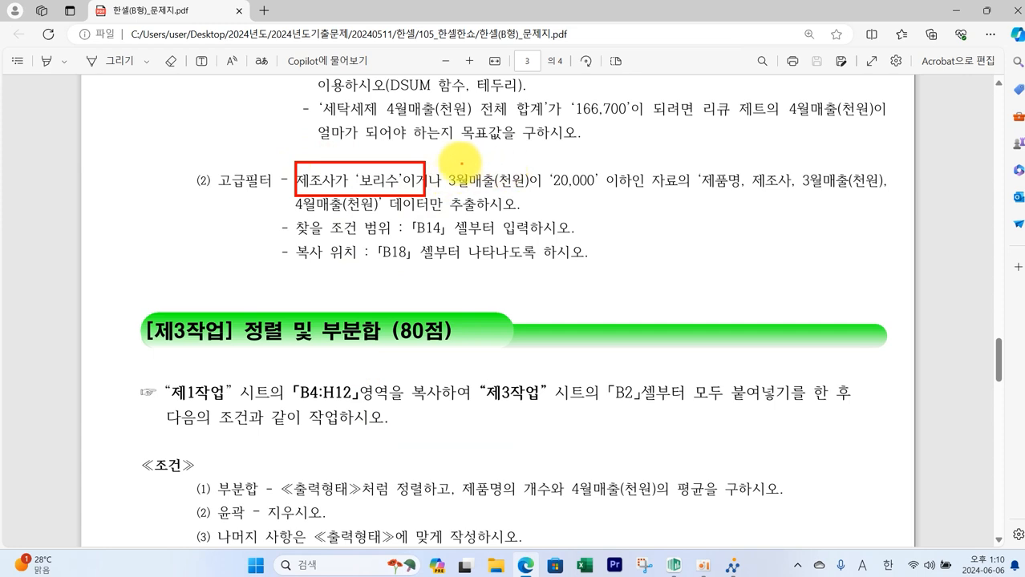
{"action": "mouse_move", "coordinate": [446, 159]}
{"action": "left_mouse_down"}
{"action": "mouse_move", "coordinate": [560, 191]}
{"action": "mouse_move", "coordinate": [883, 196]}
{"action": "left_mouse_up"}
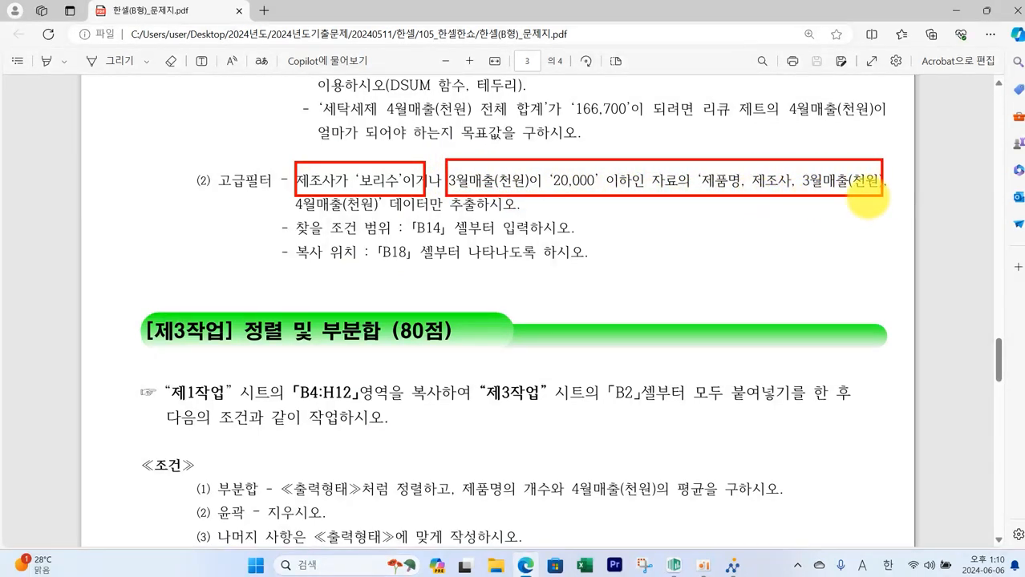
{"action": "mouse_move", "coordinate": [286, 189]}
{"action": "left_mouse_down"}
{"action": "mouse_move", "coordinate": [431, 226]}
{"action": "mouse_move", "coordinate": [413, 219]}
{"action": "left_mouse_up"}
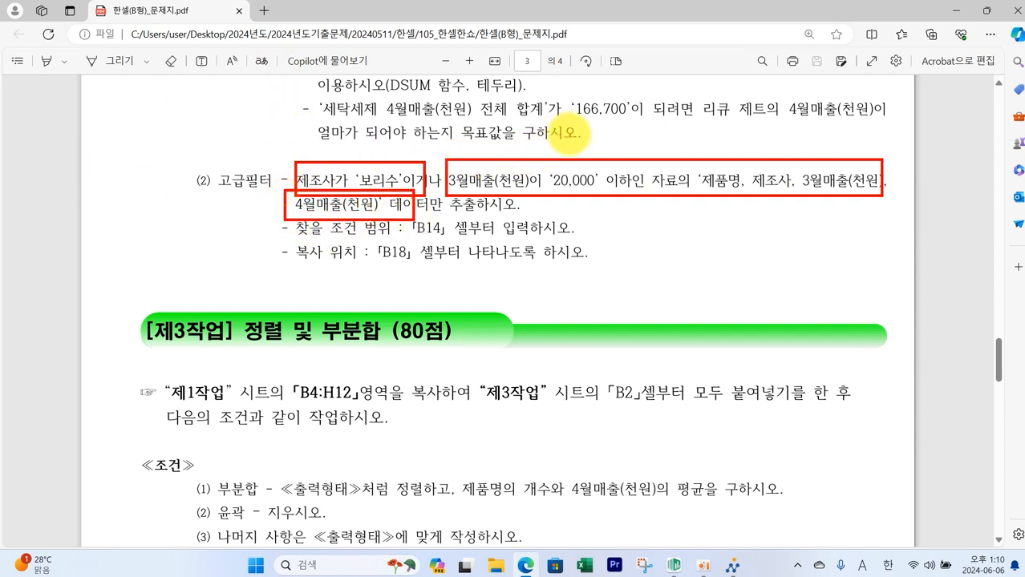
{"action": "left_click_drag", "start_coordinate": [612, 138], "coordinate": [782, 143]}
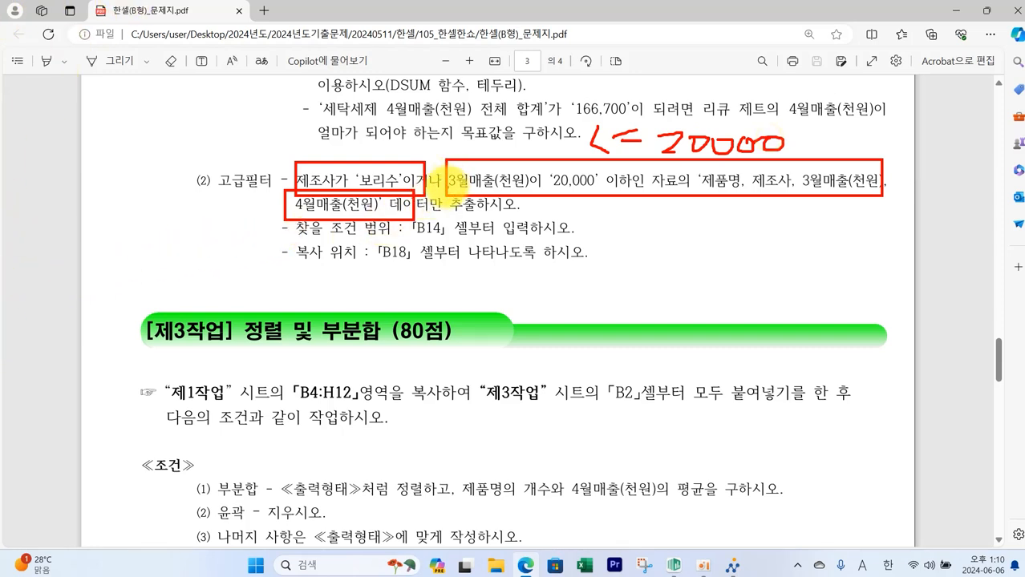
{"action": "left_click_drag", "start_coordinate": [423, 166], "coordinate": [426, 197]}
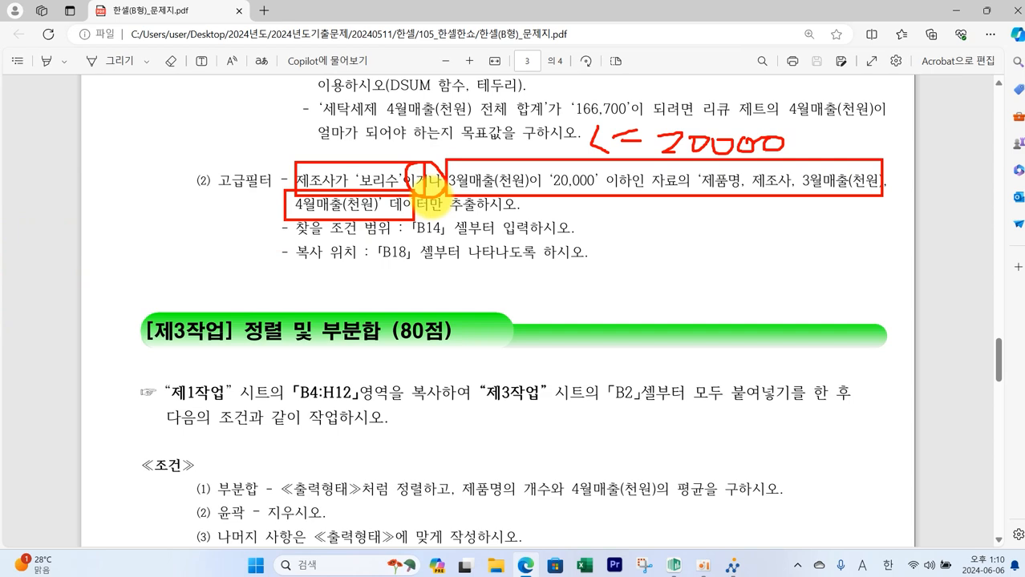
{"action": "key", "text": "Escape"}
{"action": "left_click", "coordinate": [674, 565]}
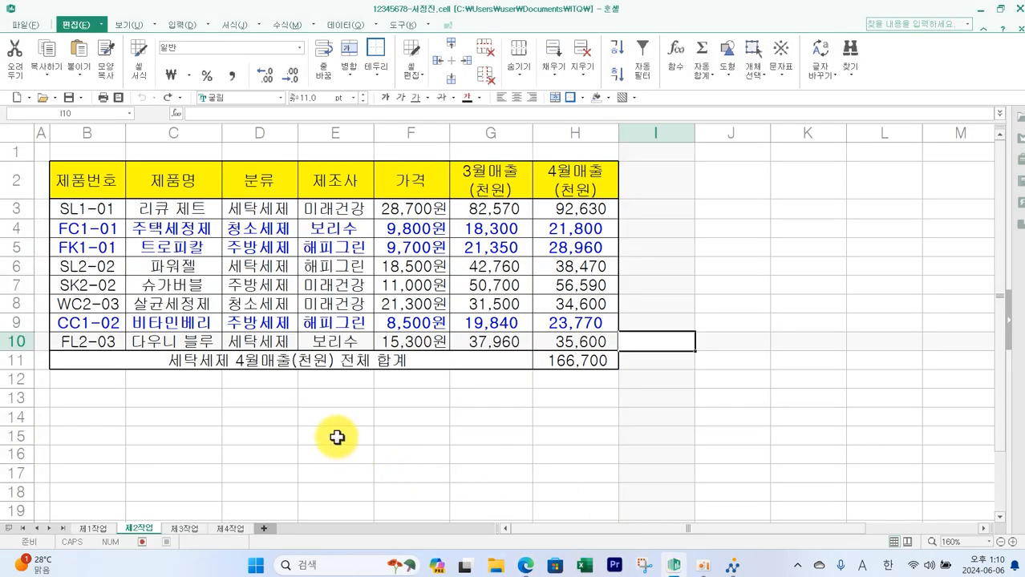
- Copy the 제조사 header from E2 into B14 as the first criteria field
{"action": "left_click", "coordinate": [341, 184]}
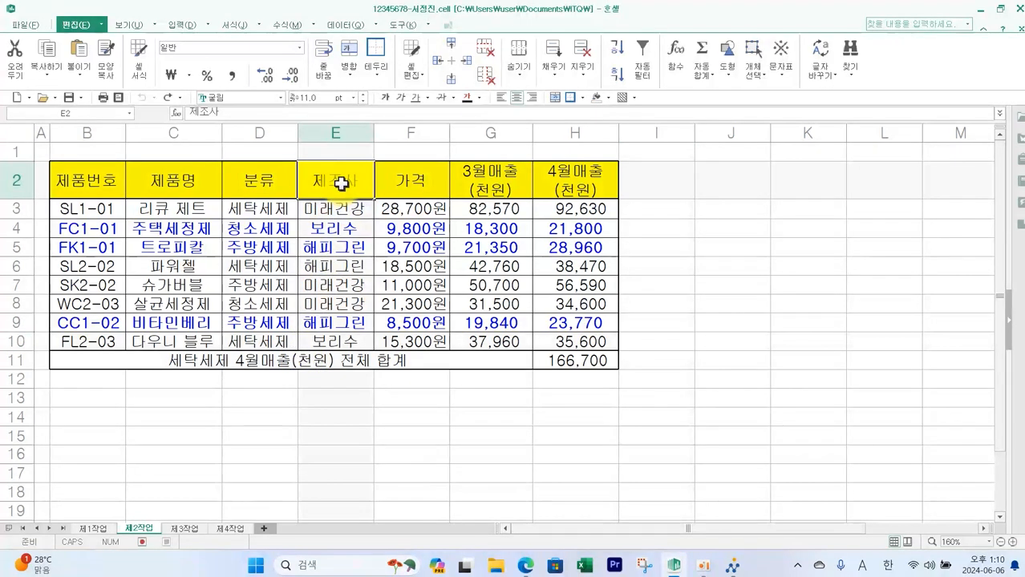
{"action": "key", "text": "ctrl+c"}
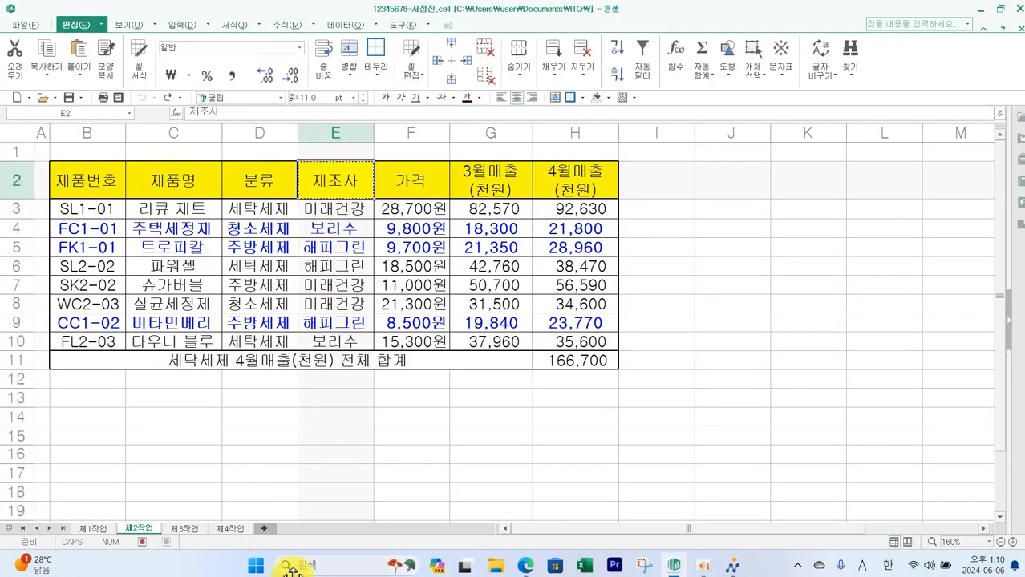
{"action": "left_click", "coordinate": [522, 566]}
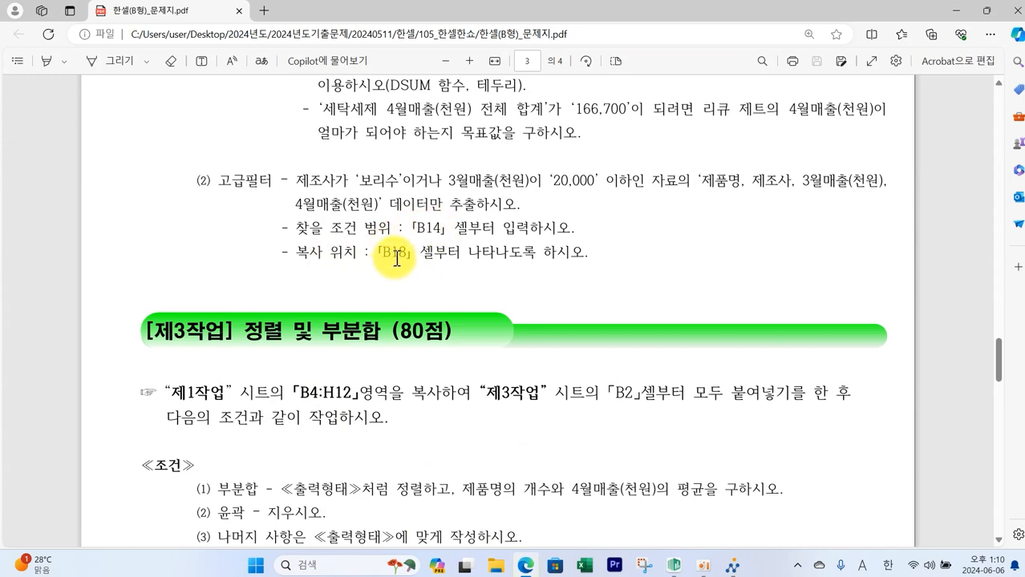
{"action": "left_click", "coordinate": [656, 571]}
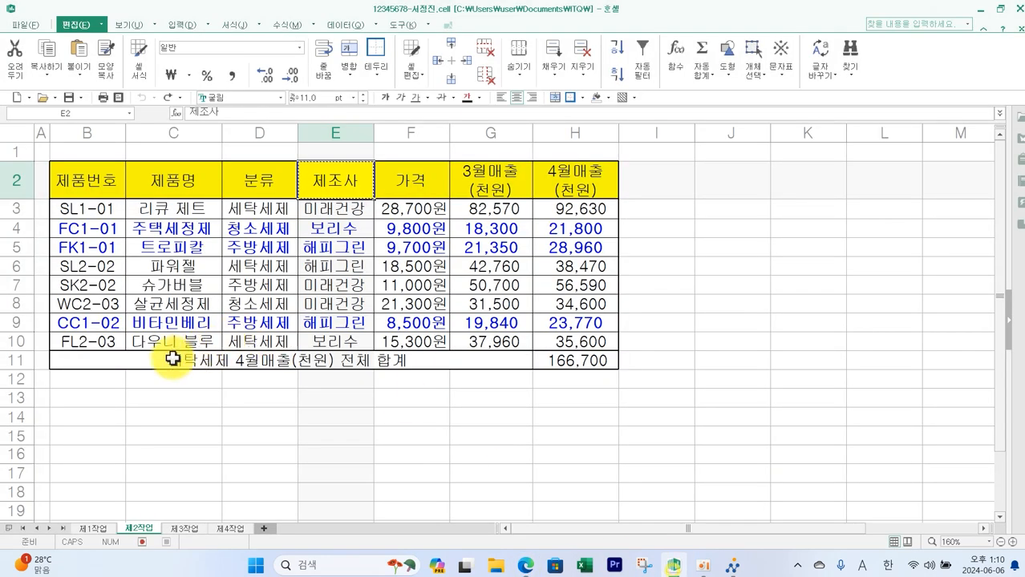
{"action": "left_click", "coordinate": [100, 413]}
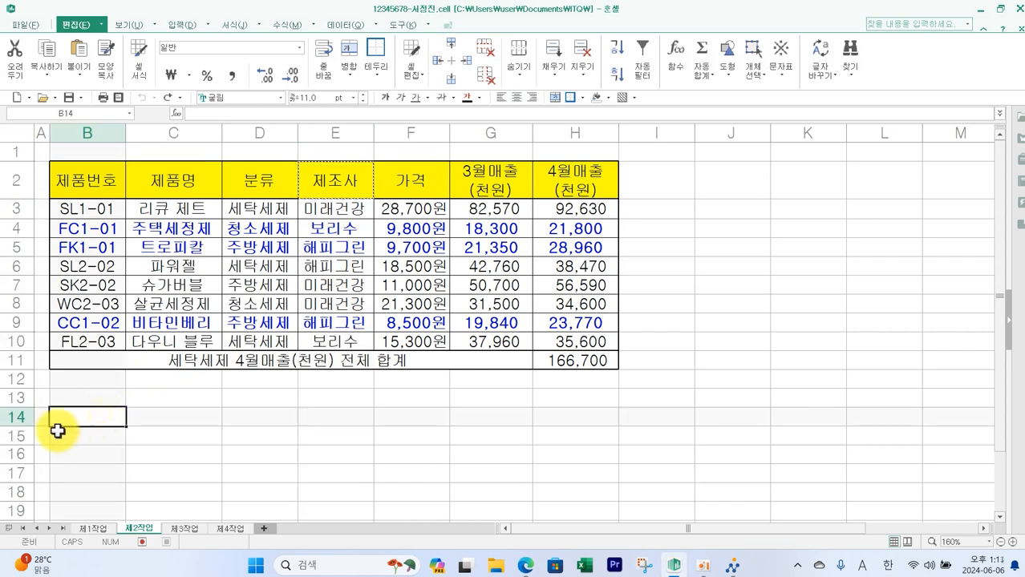
{"action": "key", "text": "ctrl+v"}
- Copy 보리수 from E4 into B15 as the manufacturer criterion
{"action": "left_click", "coordinate": [344, 231]}
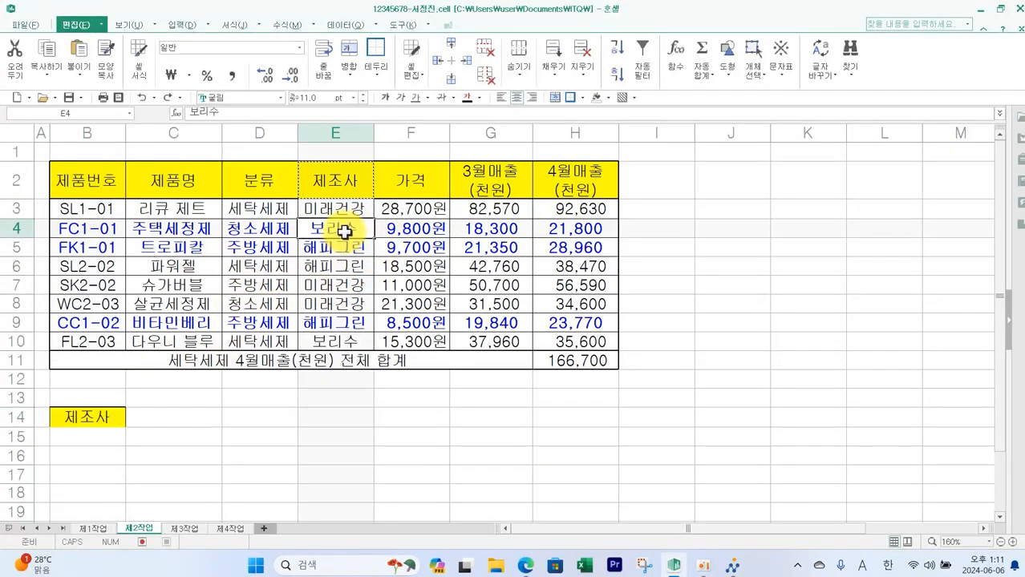
{"action": "key", "text": "ctrl+c"}
{"action": "left_click", "coordinate": [101, 434]}
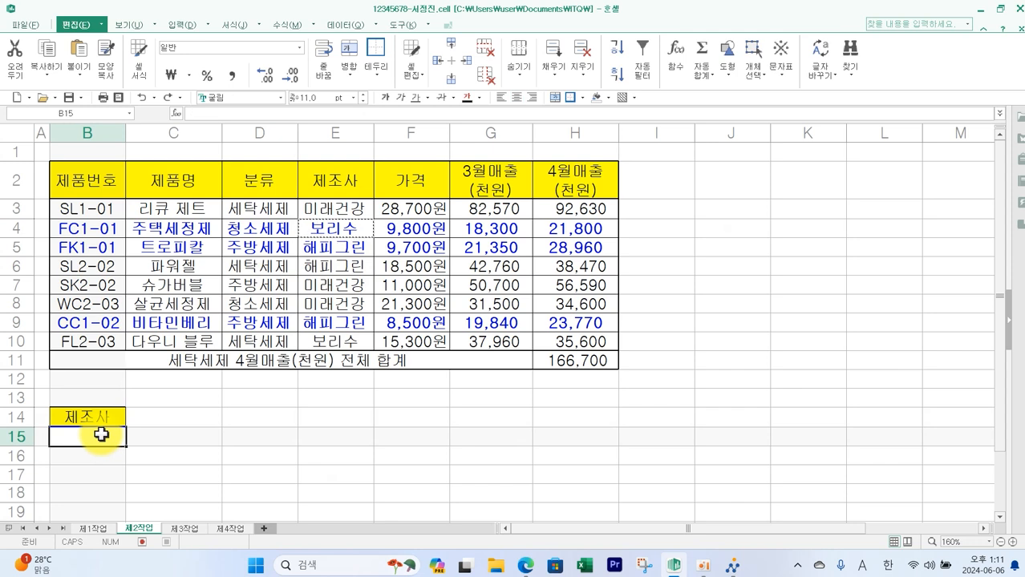
{"action": "key", "text": "ctrl+v"}
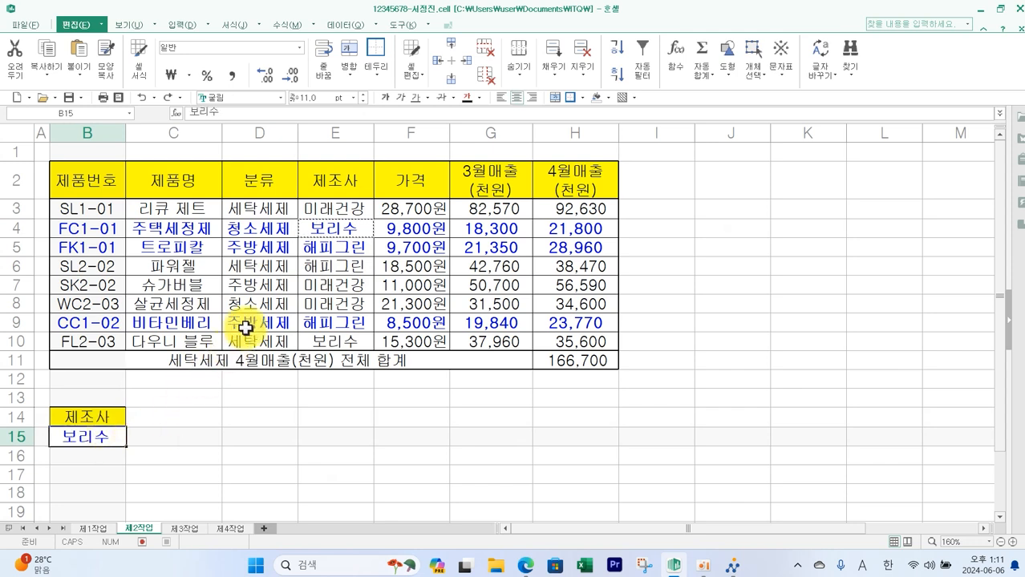
- Copy the 3월매출(천원) header from G2 into C14 and select C16 for its criterion
{"action": "left_click", "coordinate": [510, 176]}
{"action": "key", "text": "ctrl+c"}
{"action": "left_click", "coordinate": [182, 415]}
{"action": "key", "text": "ctrl+v"}
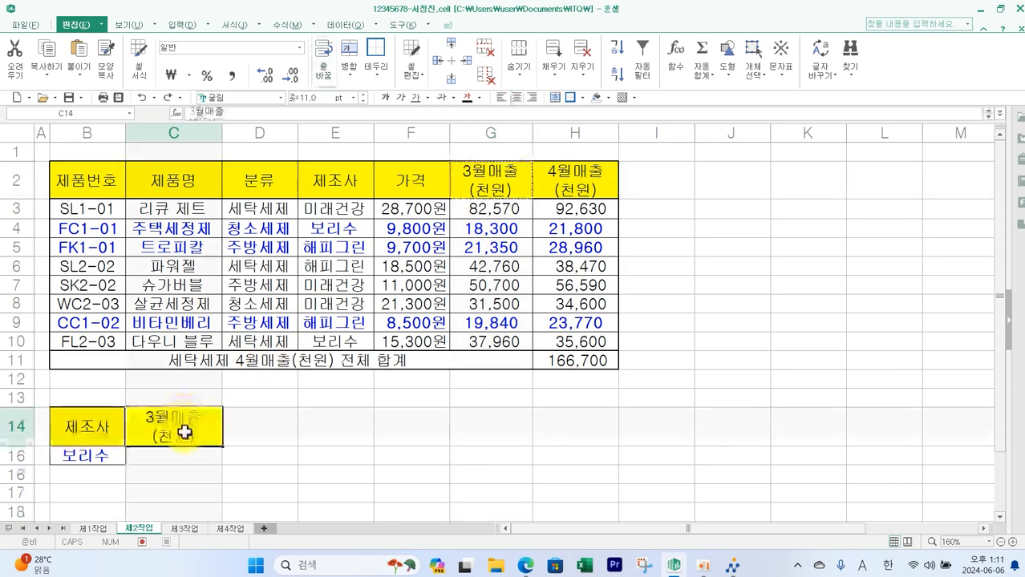
{"action": "scroll", "coordinate": [183, 400], "scroll_direction": "down", "scroll_amount": 2}
{"action": "left_click", "coordinate": [183, 338]}
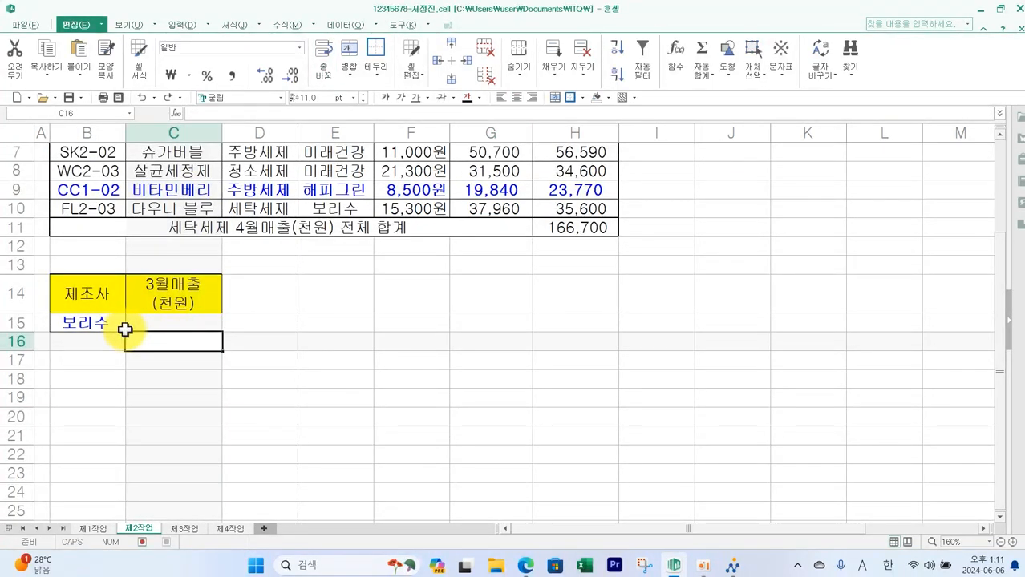
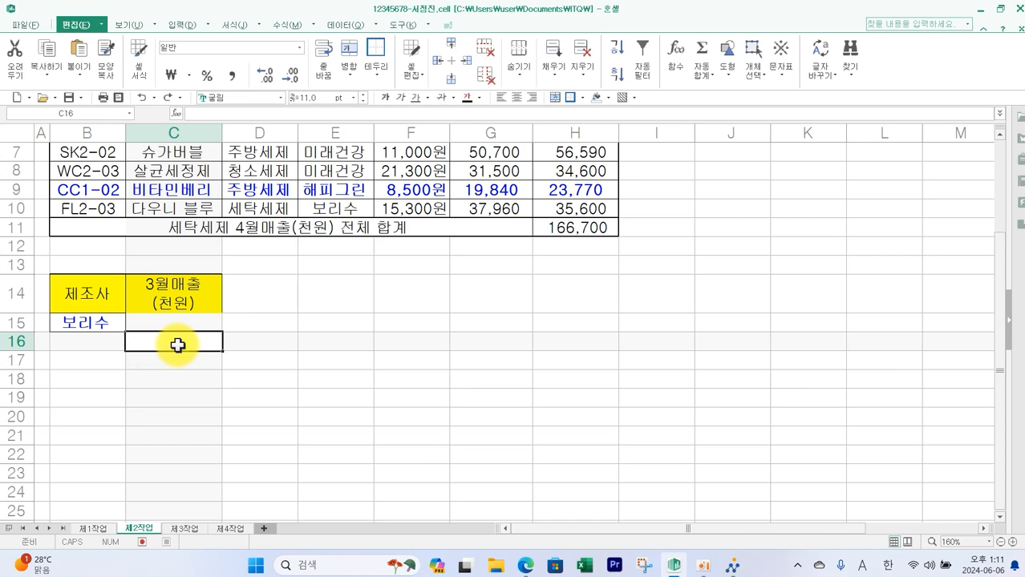
- Enter <=20000 in C16 as the 3월매출(천원) criterion
{"action": "type", "text": "<=20000"}
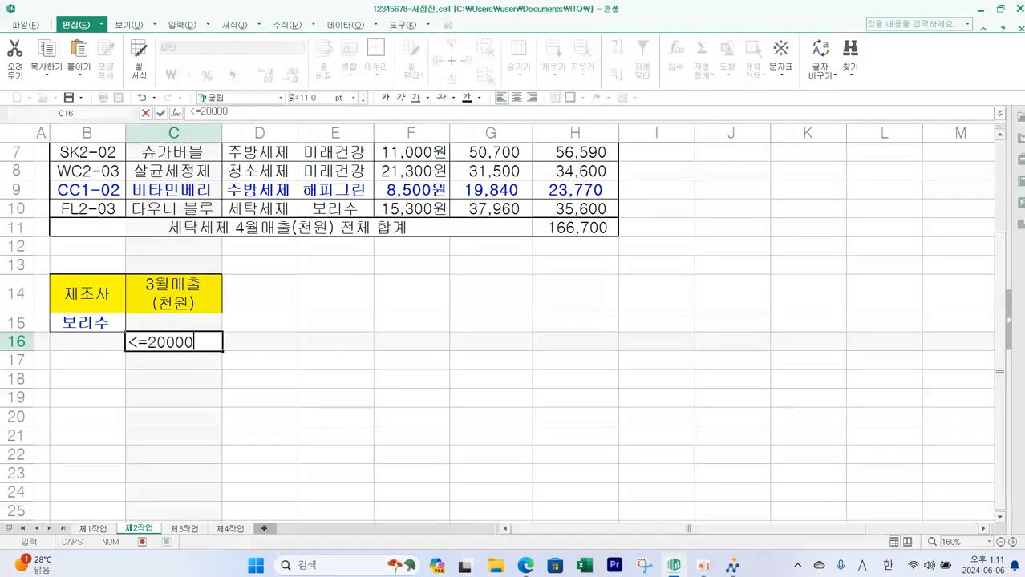
{"action": "key", "text": "Return"}
- Run an advanced filter on B2:H10 with criteria range B14:C16, copying the results to another location starting at B18
{"action": "scroll", "coordinate": [149, 345], "scroll_direction": "up", "scroll_amount": 2}
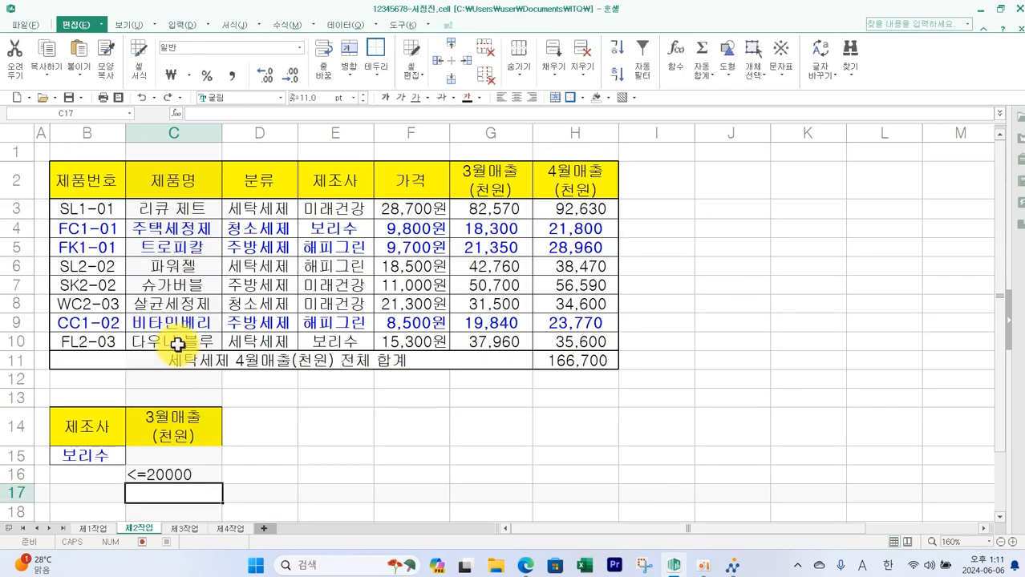
{"action": "left_click_drag", "start_coordinate": [80, 180], "coordinate": [570, 338]}
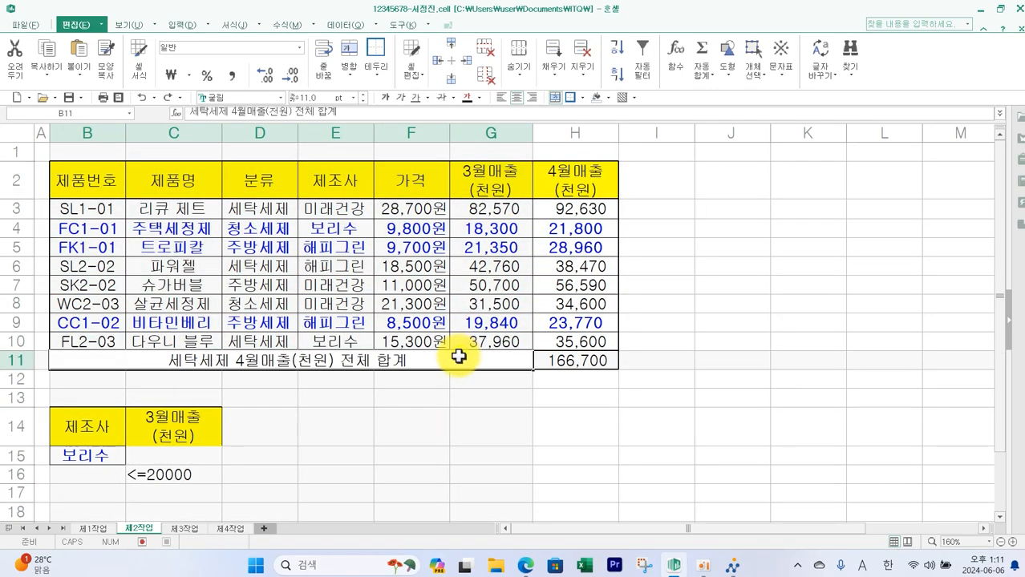
{"action": "left_click_drag", "start_coordinate": [85, 181], "coordinate": [570, 335]}
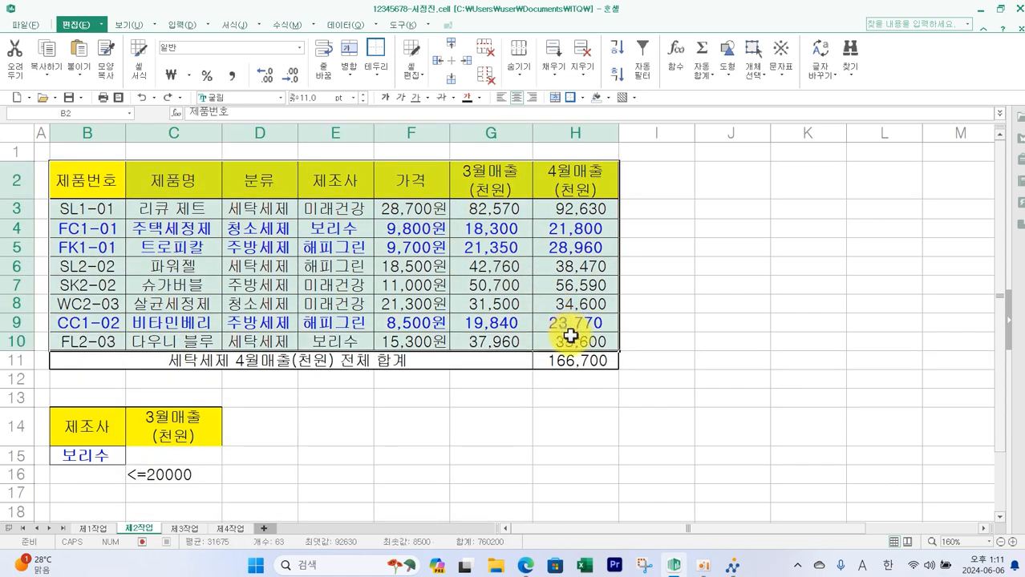
{"action": "key", "text": "ctrl+2"}
{"action": "left_click_drag", "start_coordinate": [514, 358], "coordinate": [480, 389]}
{"action": "left_click_drag", "start_coordinate": [483, 364], "coordinate": [516, 385]}
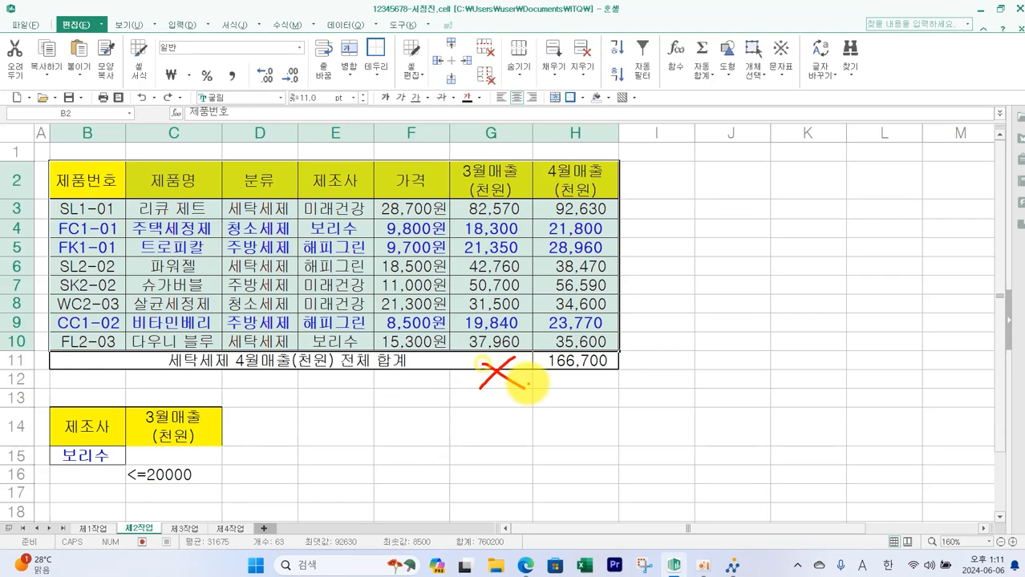
{"action": "key", "text": "Escape"}
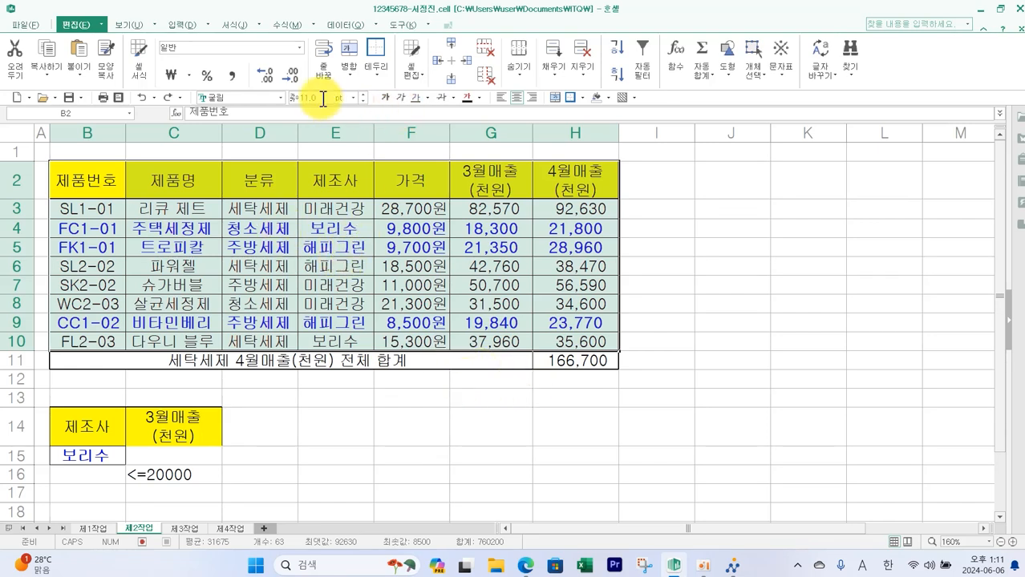
{"action": "left_click", "coordinate": [344, 32]}
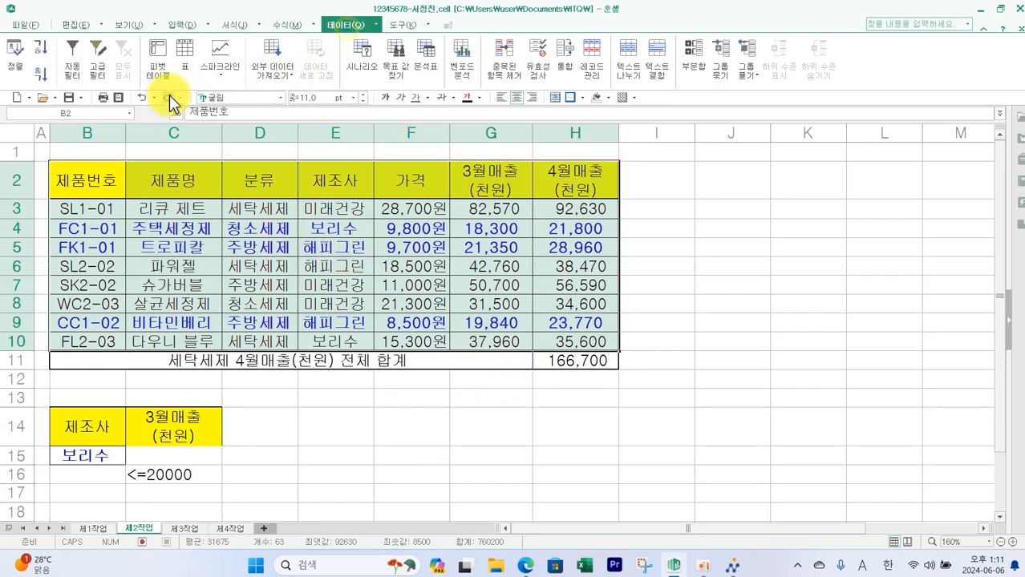
{"action": "left_click", "coordinate": [101, 76]}
{"action": "left_click", "coordinate": [630, 222]}
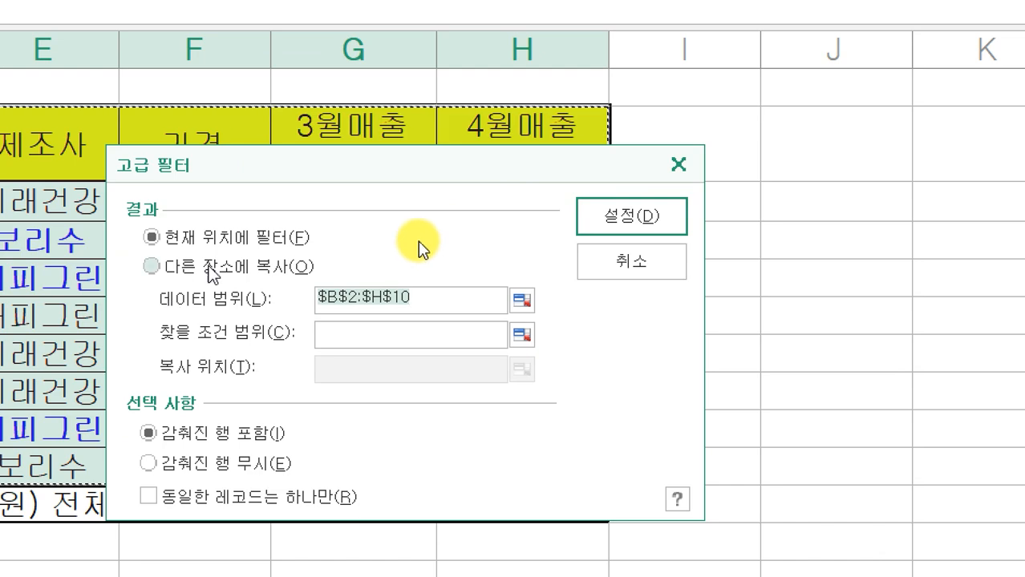
{"action": "left_click", "coordinate": [208, 265]}
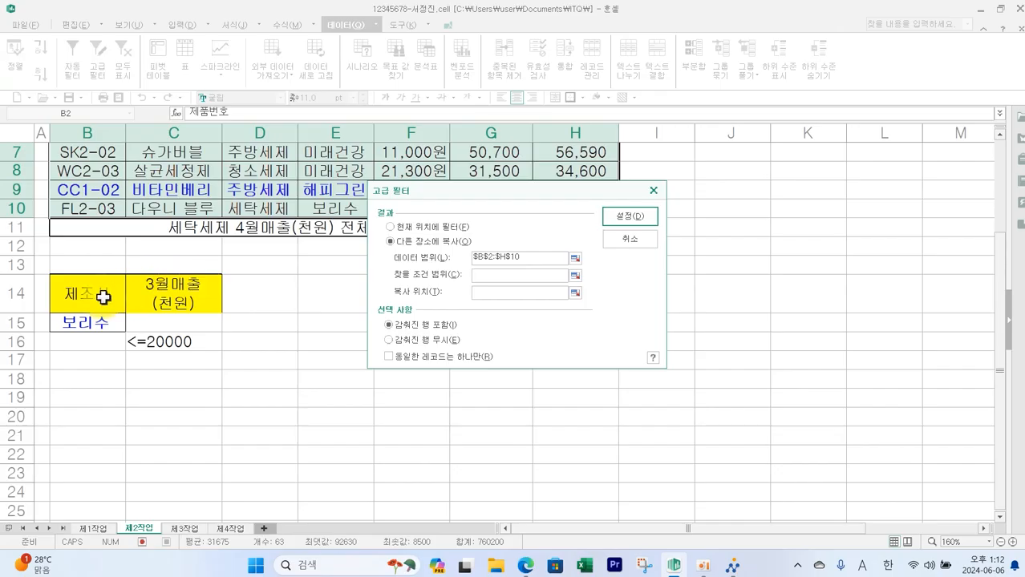
{"action": "left_click_drag", "start_coordinate": [103, 297], "coordinate": [172, 338]}
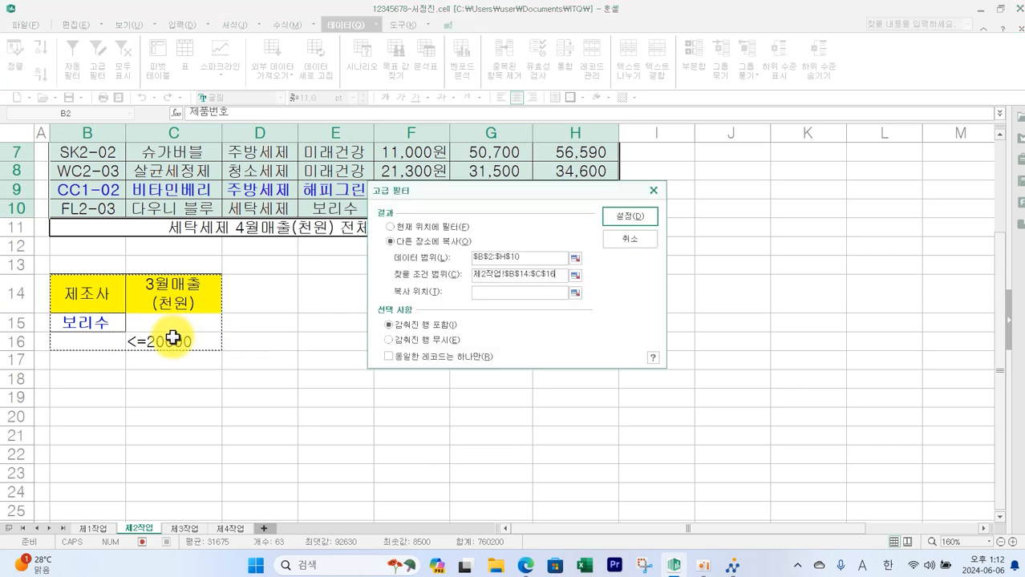
{"action": "left_click", "coordinate": [481, 293]}
{"action": "left_click", "coordinate": [91, 377]}
{"action": "left_click", "coordinate": [628, 217]}
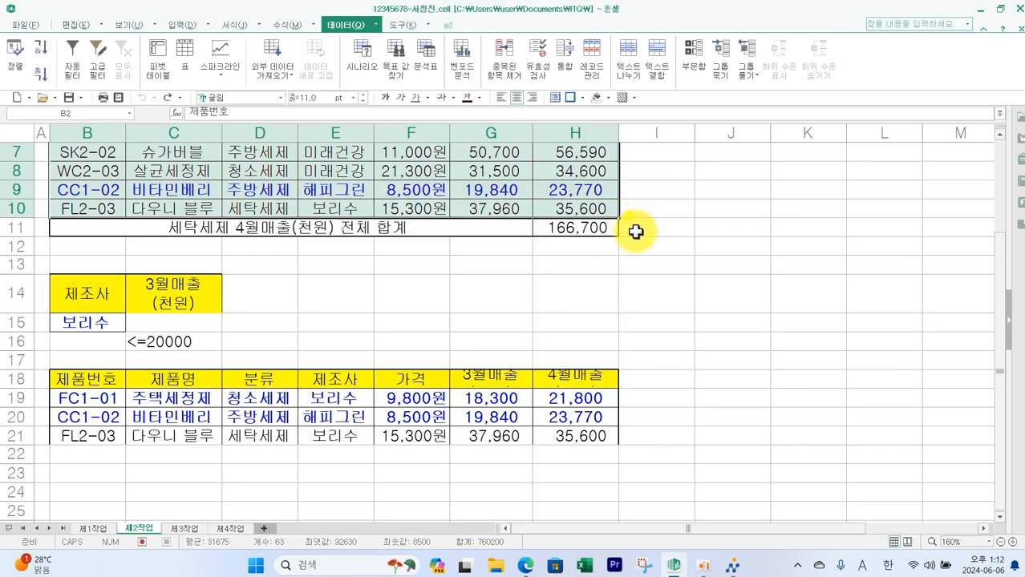
- Adjust the extracted table's header row 18 so the two-line headings display fully
{"action": "left_click_drag", "start_coordinate": [100, 398], "coordinate": [555, 454]}
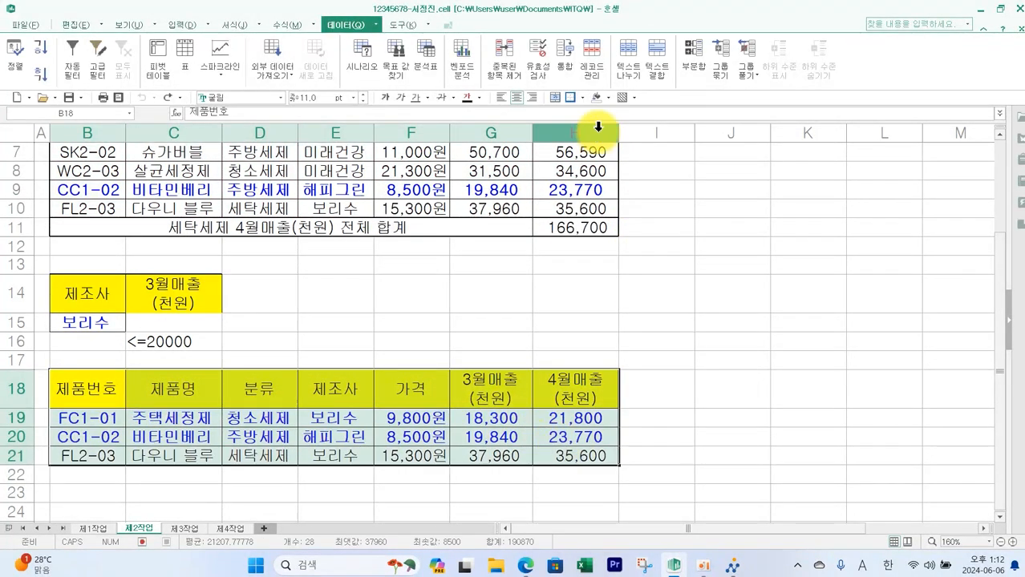
{"action": "left_click", "coordinate": [571, 100]}
{"action": "left_click", "coordinate": [663, 266]}
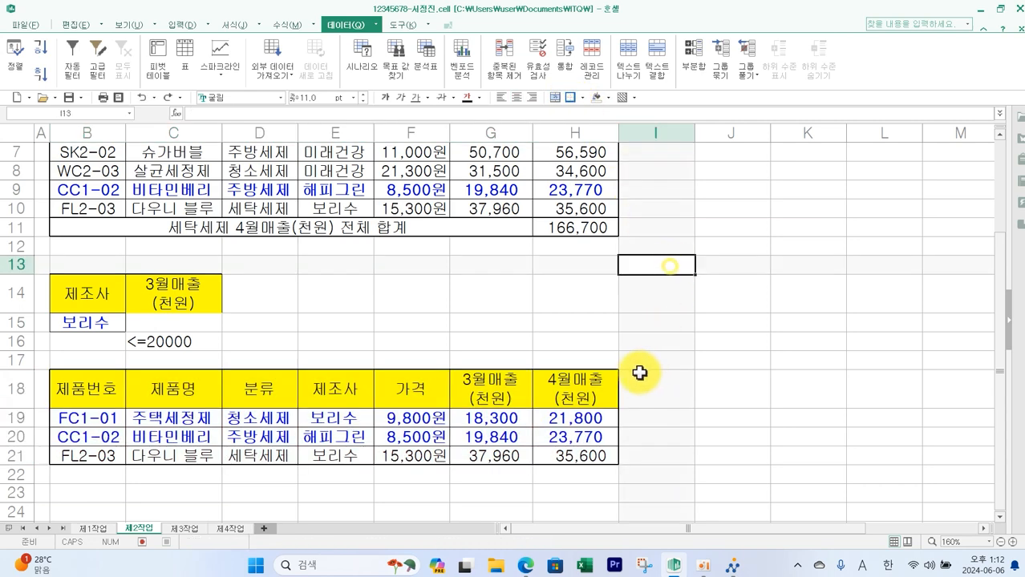
- Delete the 제품번호 cells B18:B21 from the extracted table, shifting cells left, and autofit column B's width
{"action": "left_click", "coordinate": [528, 568]}
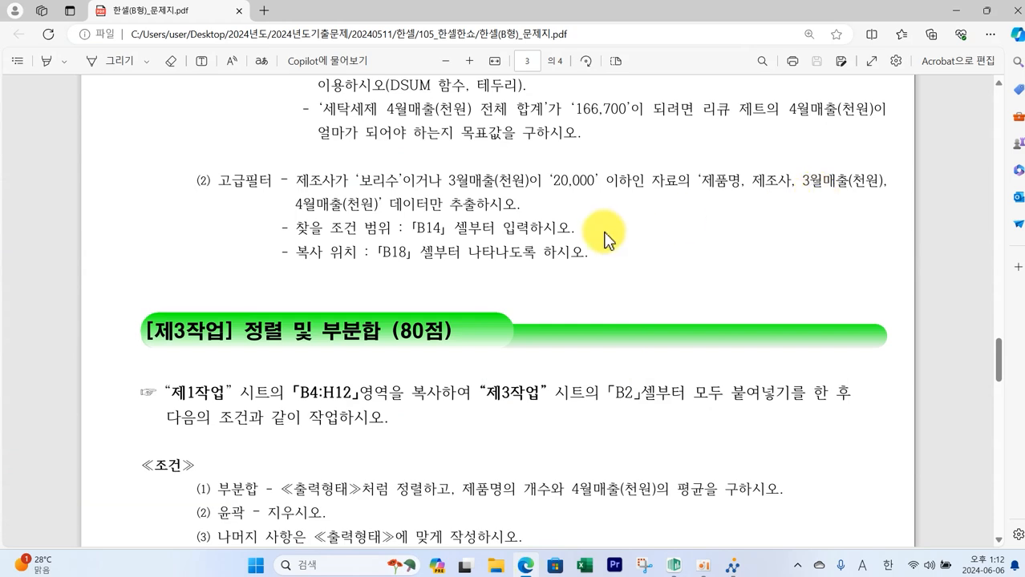
{"action": "left_click", "coordinate": [673, 566]}
{"action": "left_click_drag", "start_coordinate": [79, 391], "coordinate": [85, 437]}
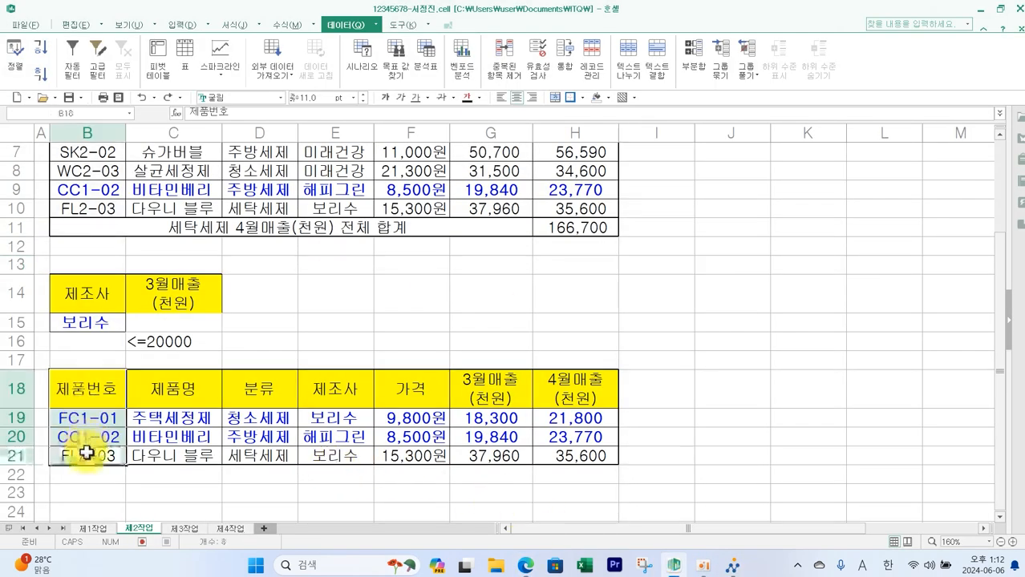
{"action": "right_click", "coordinate": [90, 389]}
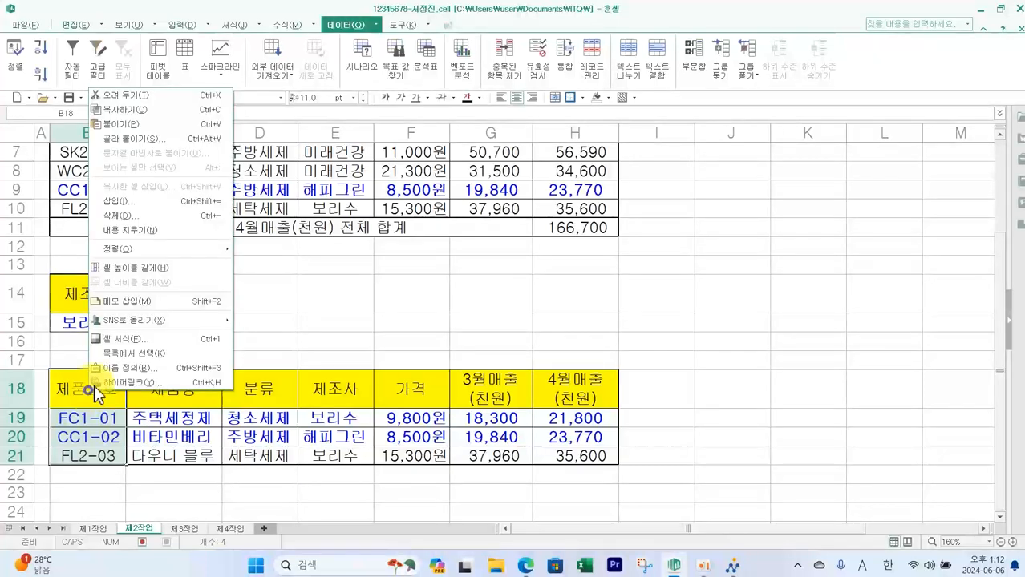
{"action": "left_click", "coordinate": [147, 216]}
{"action": "left_click", "coordinate": [577, 252]}
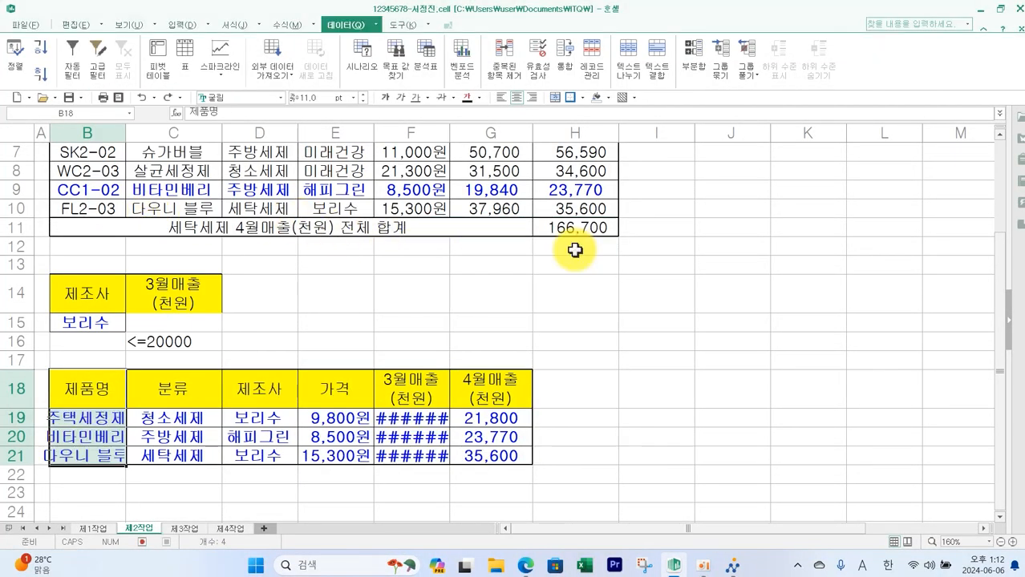
{"action": "double_click", "coordinate": [125, 131]}
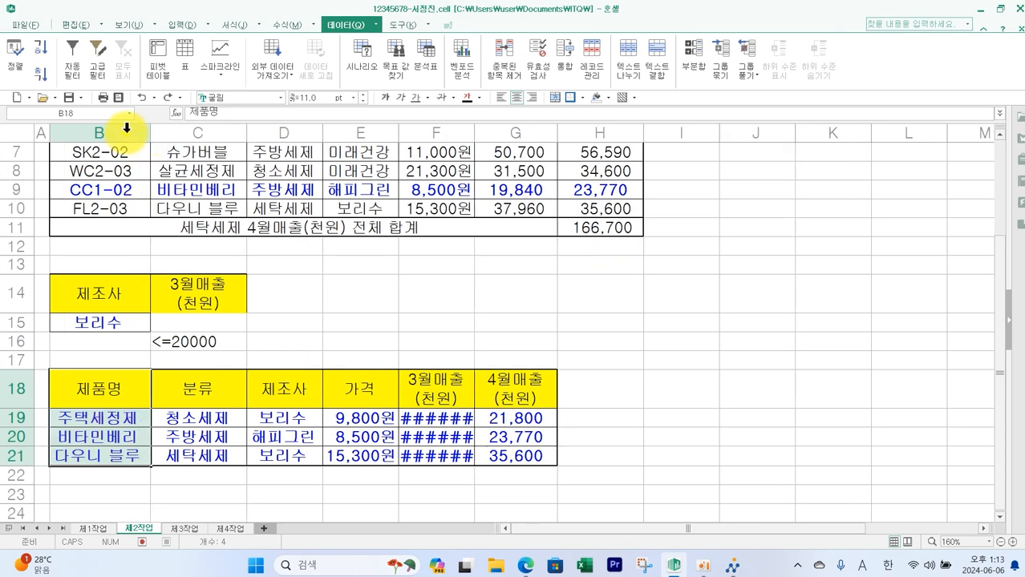
- Delete the 분류 cells from the extracted table, shifting the remaining cells left
{"action": "left_click_drag", "start_coordinate": [206, 388], "coordinate": [206, 455]}
{"action": "right_click", "coordinate": [212, 395]}
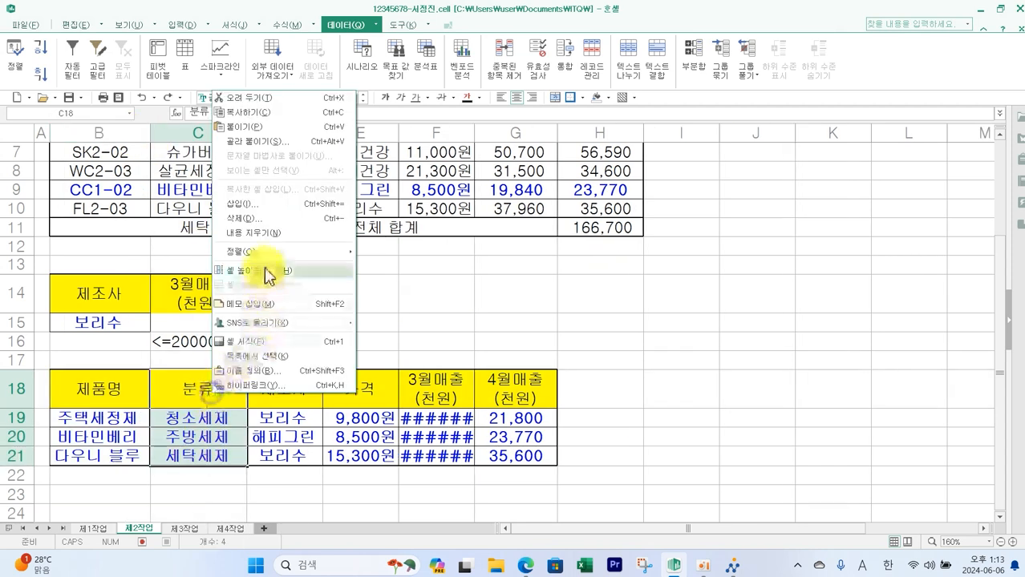
{"action": "left_click", "coordinate": [267, 230]}
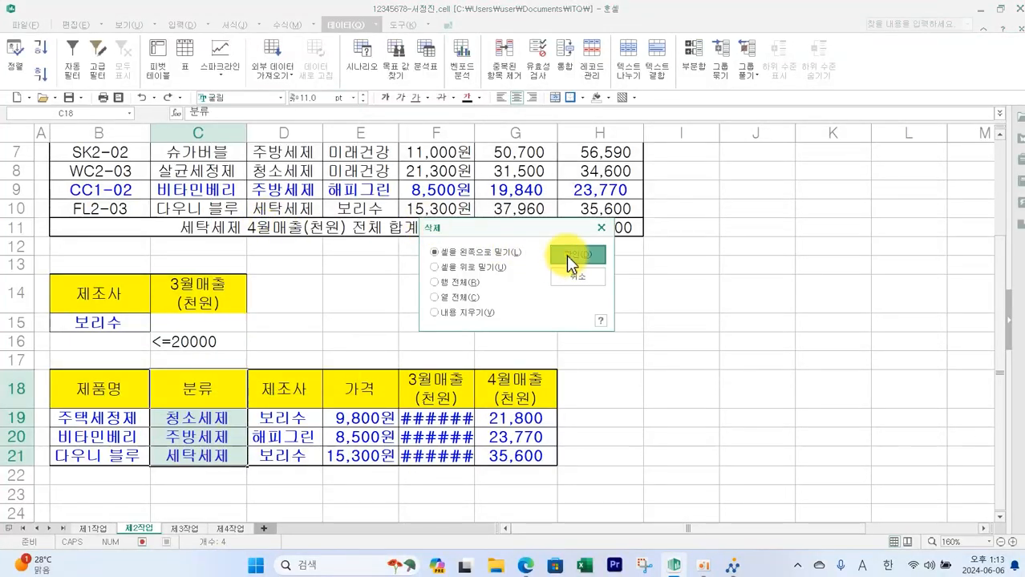
{"action": "left_click", "coordinate": [566, 257]}
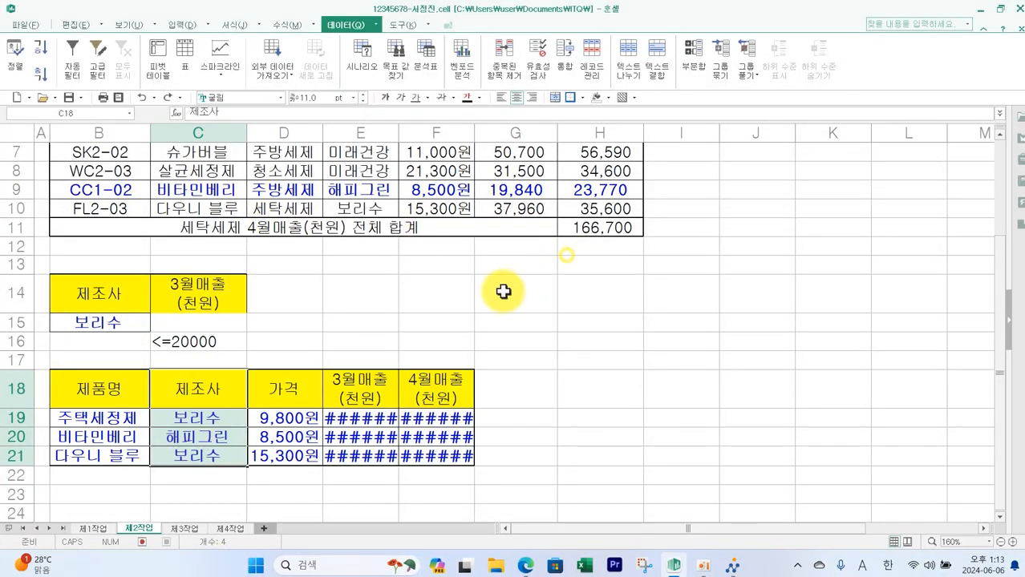
- Delete the 가격 cells from the extracted table, shifting cells left, and autofit column D's width
{"action": "left_click", "coordinate": [280, 401]}
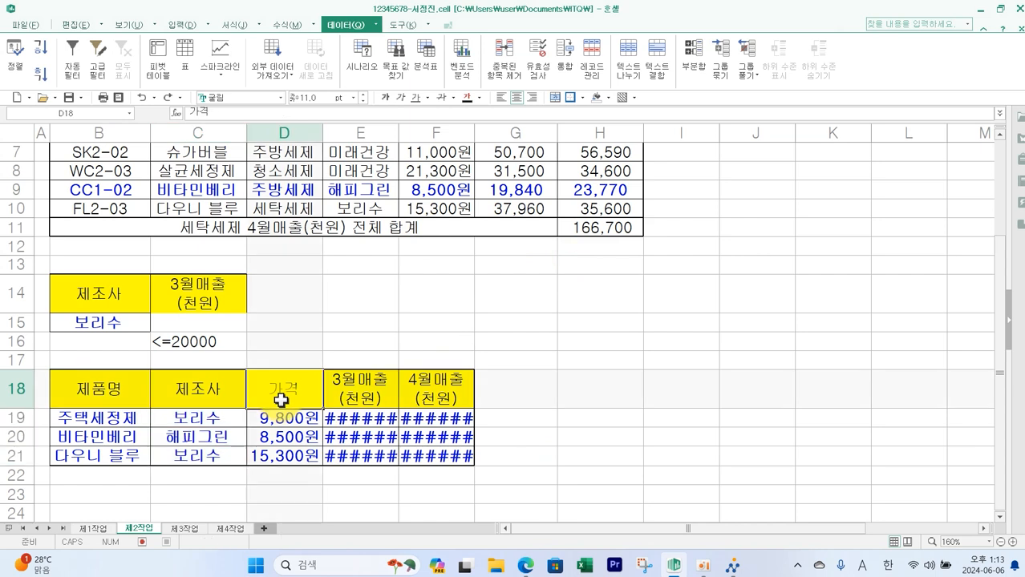
{"action": "left_click_drag", "start_coordinate": [285, 395], "coordinate": [293, 454]}
{"action": "right_click", "coordinate": [293, 402]}
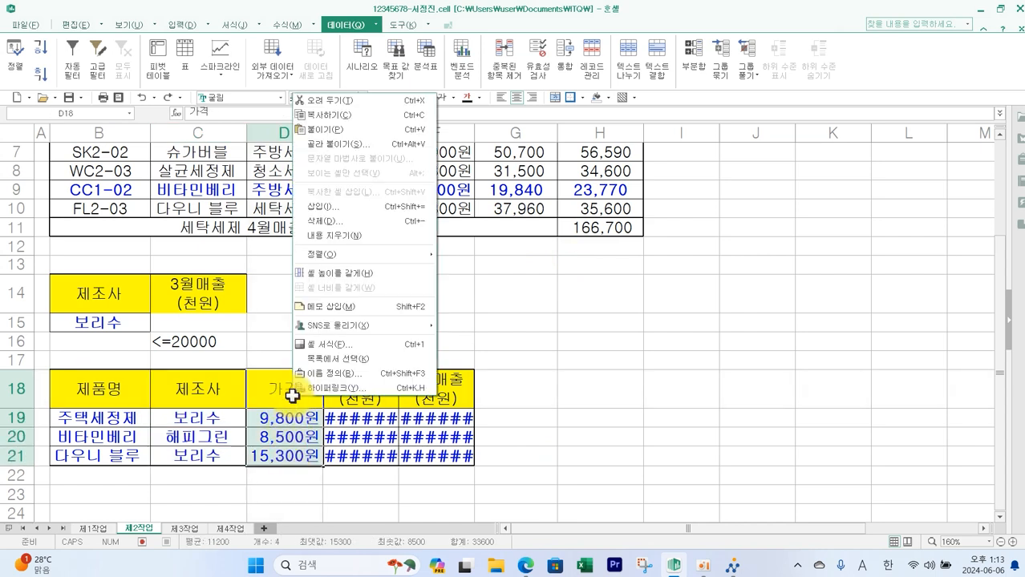
{"action": "left_click", "coordinate": [364, 225]}
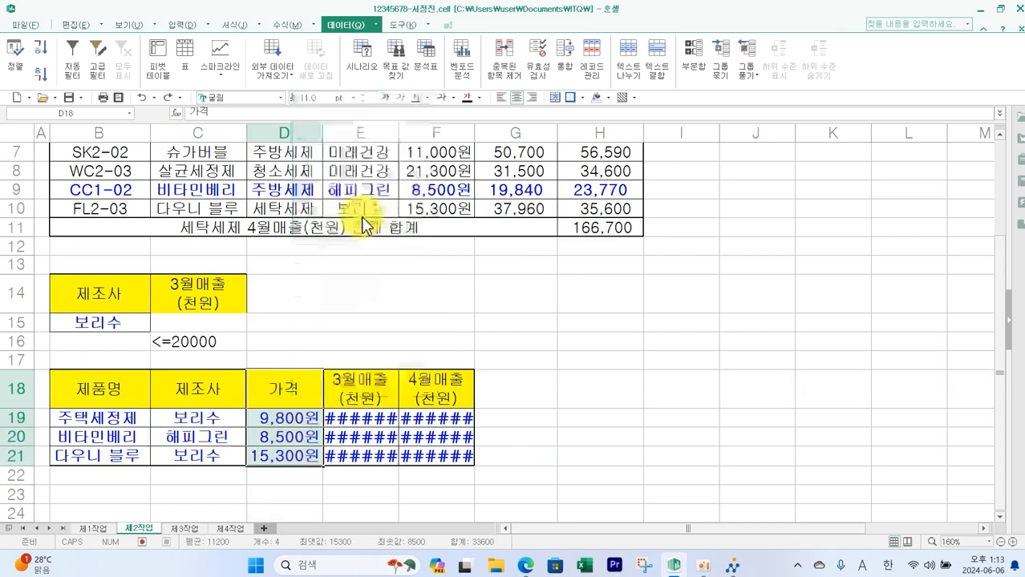
{"action": "left_click", "coordinate": [571, 247]}
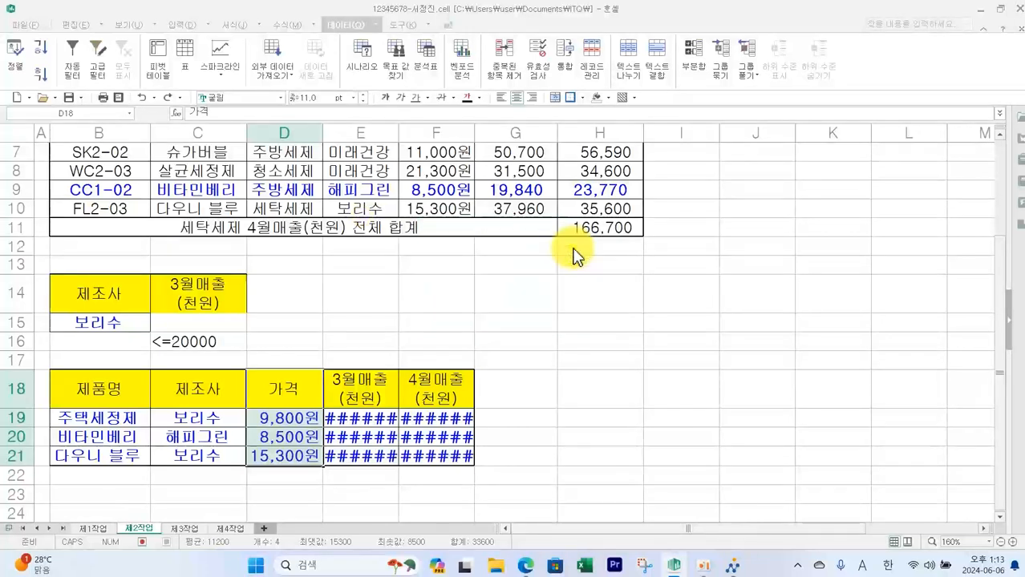
{"action": "double_click", "coordinate": [321, 134]}
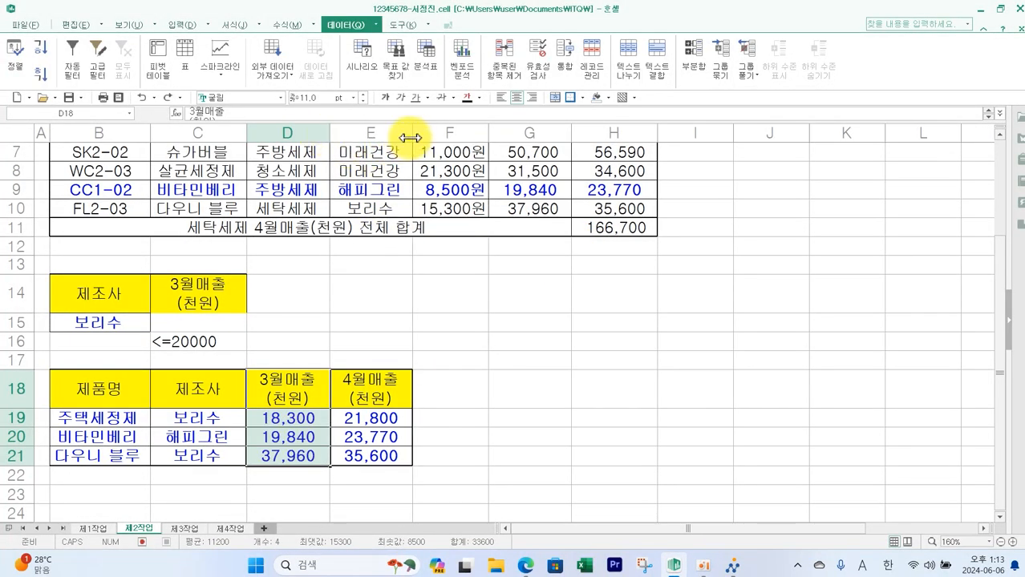
- Save the workbook and submit the answer file through the exam program's answer transmission
{"action": "left_click", "coordinate": [455, 512]}
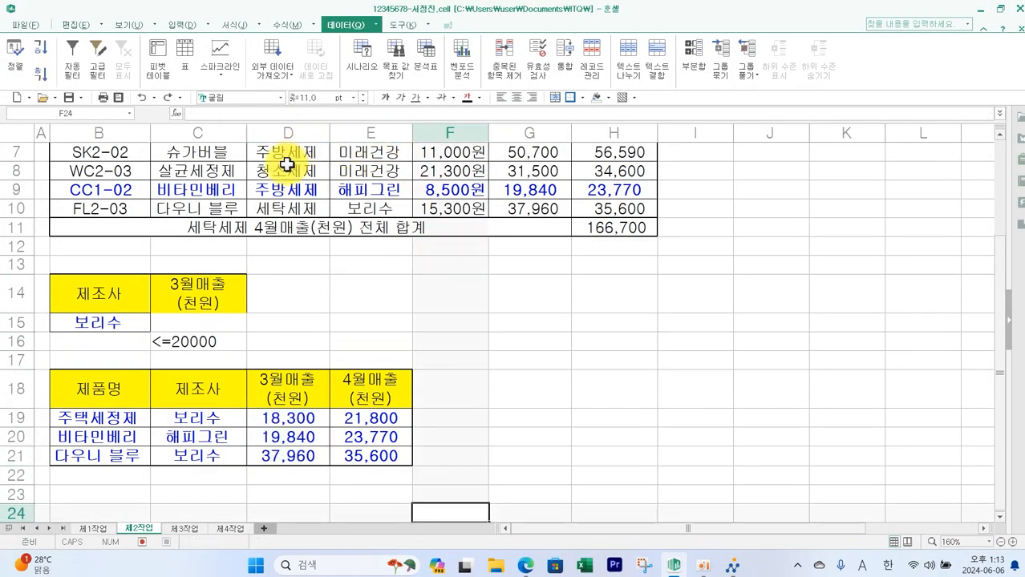
{"action": "left_click", "coordinate": [70, 98]}
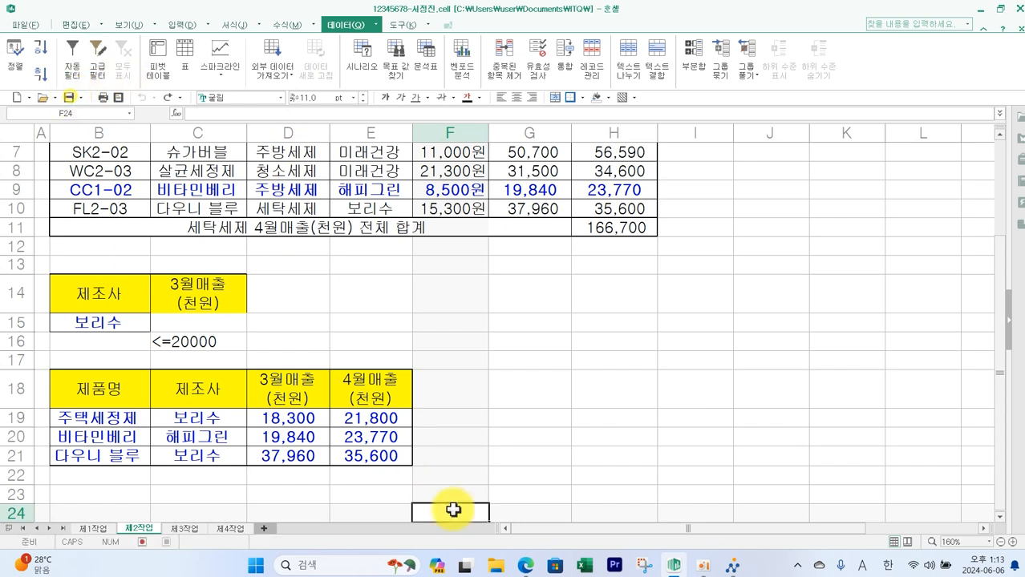
{"action": "left_click", "coordinate": [732, 566]}
{"action": "left_click", "coordinate": [894, 95]}
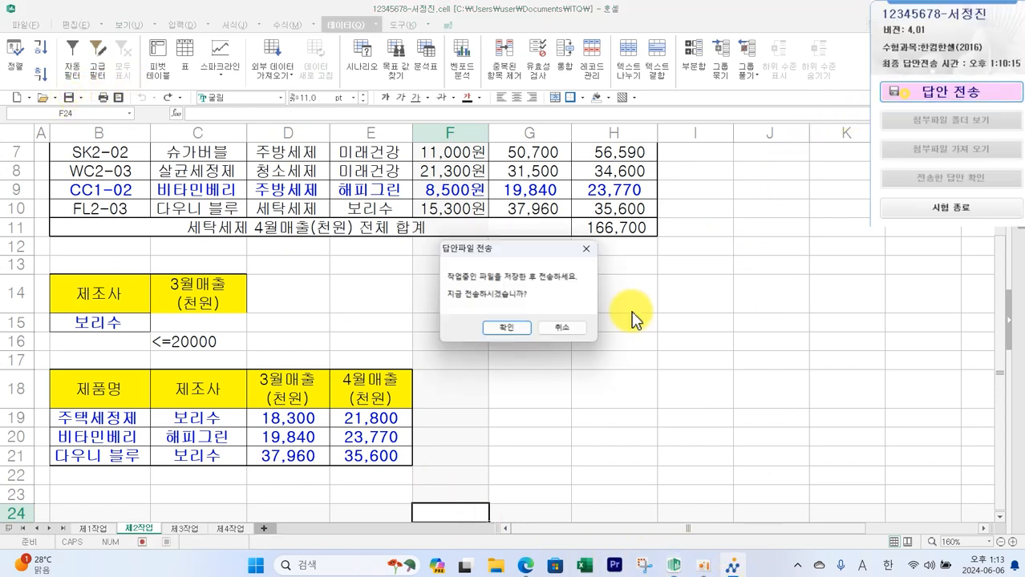
{"action": "left_click", "coordinate": [520, 326]}
{"action": "left_click", "coordinate": [552, 374]}
{"action": "left_click", "coordinate": [559, 321]}
{"action": "left_click", "coordinate": [620, 374]}
{"action": "left_click", "coordinate": [664, 364]}
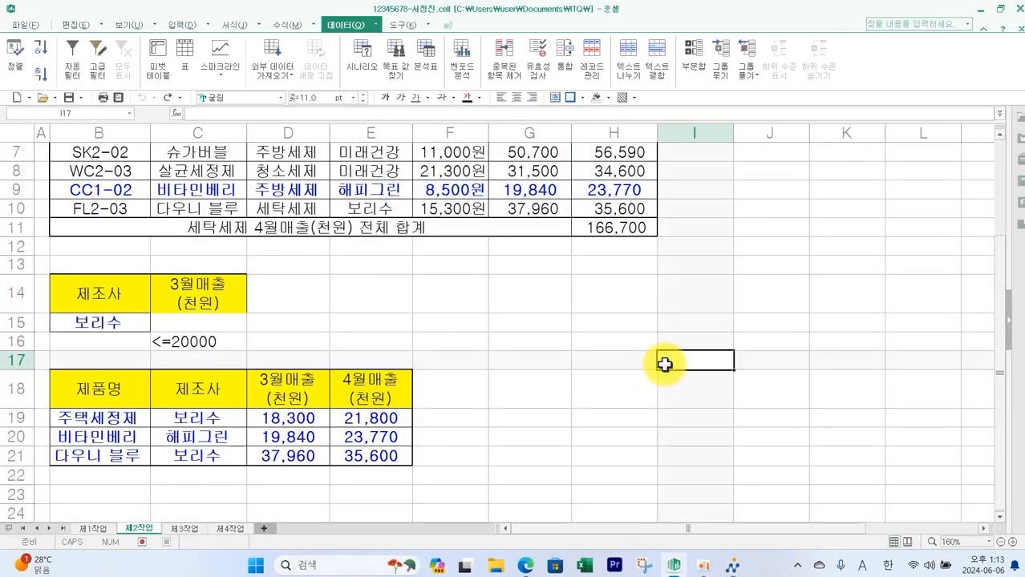
- Switch to the exam paper and read the 제3작업 sorting and subtotal instructions and output layout
{"action": "key", "text": "alt+Tab"}
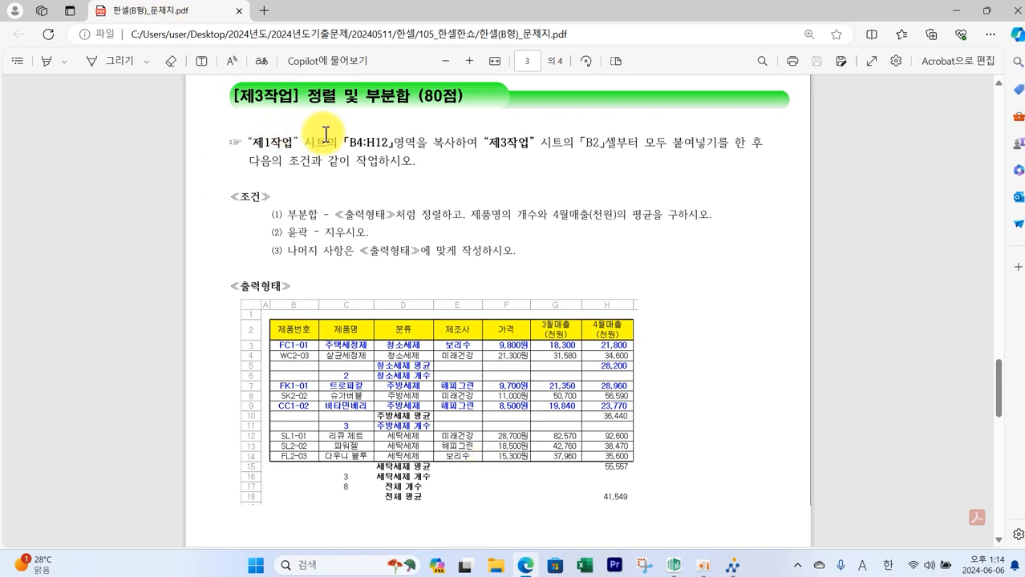
{"action": "mouse_move", "coordinate": [341, 96]}
{"action": "left_mouse_down"}
{"action": "mouse_move", "coordinate": [316, 100]}
{"action": "mouse_move", "coordinate": [345, 81]}
{"action": "mouse_move", "coordinate": [401, 112]}
{"action": "mouse_move", "coordinate": [401, 83]}
{"action": "mouse_move", "coordinate": [405, 125]}
{"action": "left_mouse_up"}
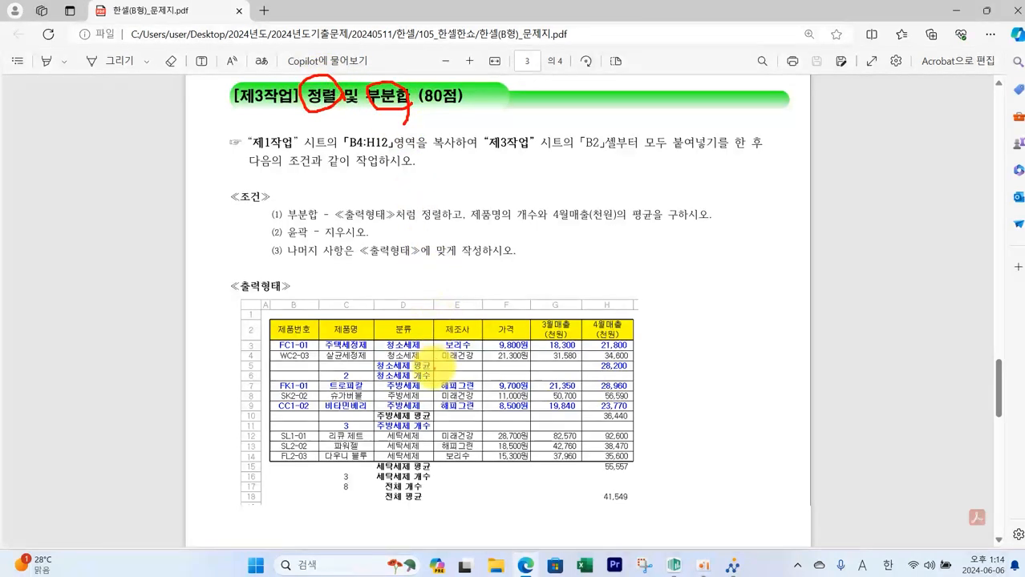
{"action": "mouse_move", "coordinate": [420, 359]}
{"action": "left_mouse_down"}
{"action": "mouse_move", "coordinate": [393, 364]}
{"action": "mouse_move", "coordinate": [422, 348]}
{"action": "mouse_move", "coordinate": [422, 363]}
{"action": "left_mouse_up"}
{"action": "mouse_move", "coordinate": [418, 410]}
{"action": "left_mouse_down"}
{"action": "mouse_move", "coordinate": [391, 377]}
{"action": "mouse_move", "coordinate": [418, 417]}
{"action": "mouse_move", "coordinate": [391, 453]}
{"action": "mouse_move", "coordinate": [401, 429]}
{"action": "mouse_move", "coordinate": [429, 473]}
{"action": "left_mouse_up"}
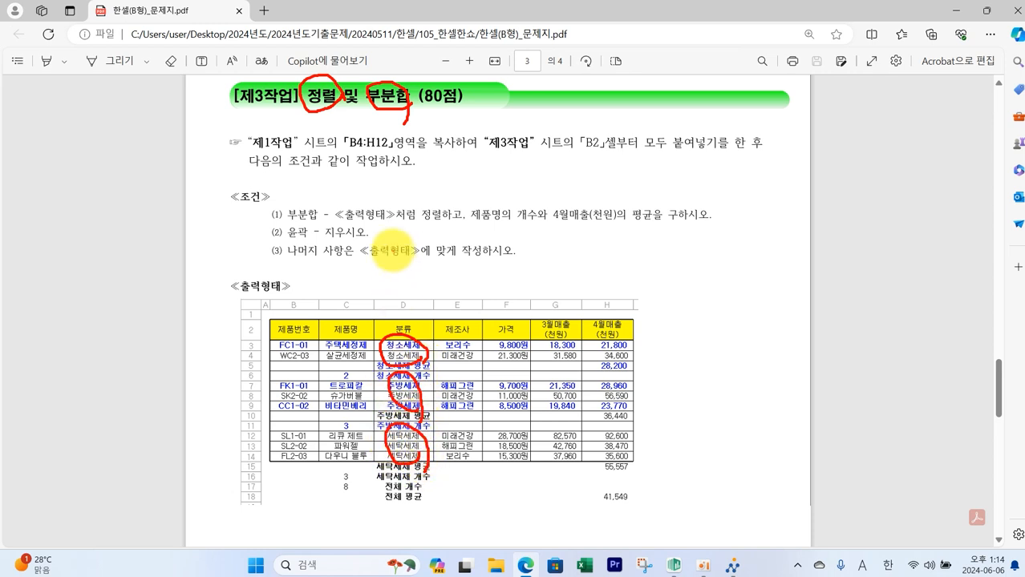
{"action": "key", "text": "Escape"}
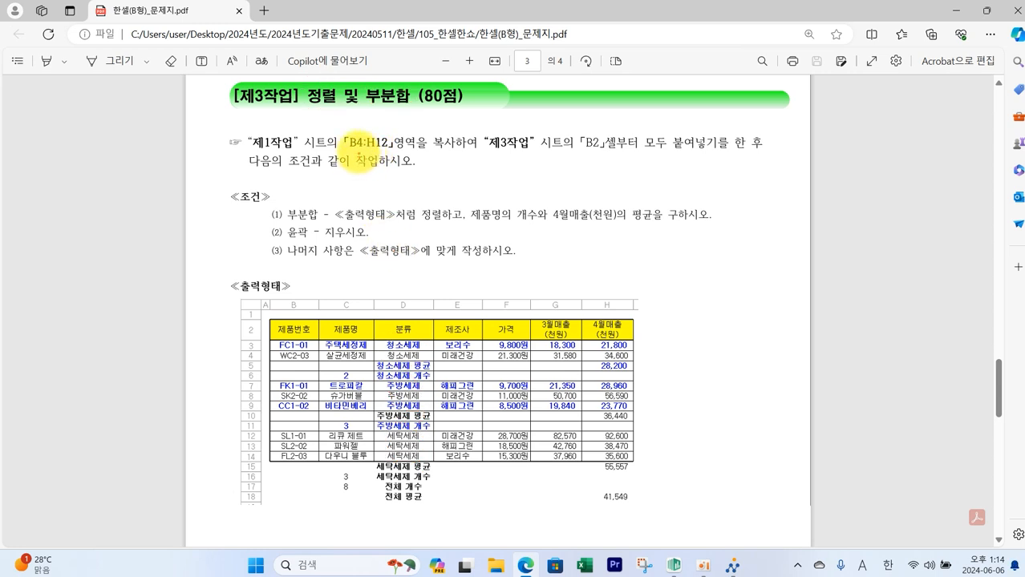
{"action": "left_click_drag", "start_coordinate": [342, 130], "coordinate": [628, 155]}
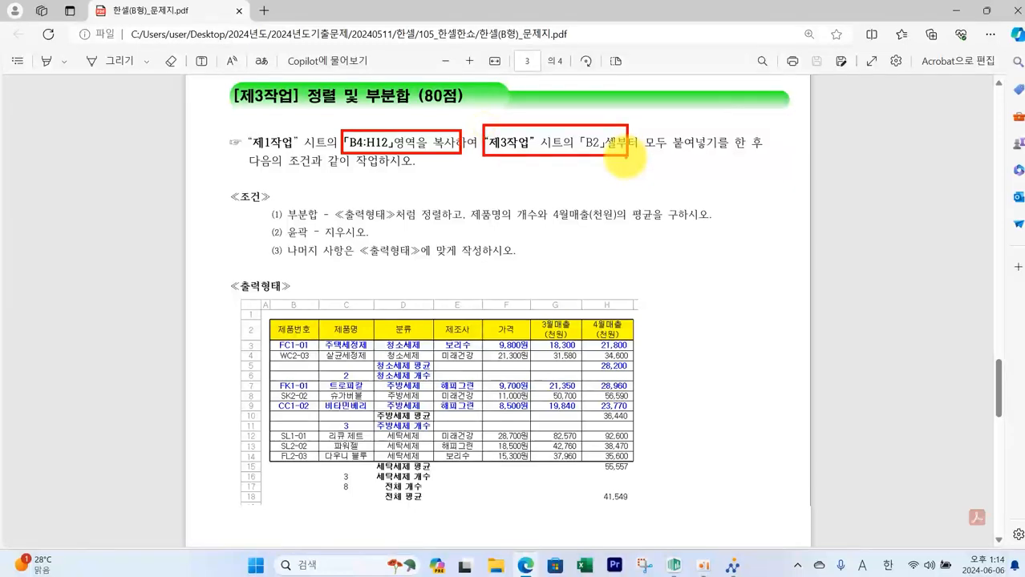
- Copy the 제1작업 sheet's B4:H12 range and paste it into the 제3작업 sheet starting at cell B2
{"action": "key", "text": "Escape"}
{"action": "left_click", "coordinate": [674, 565]}
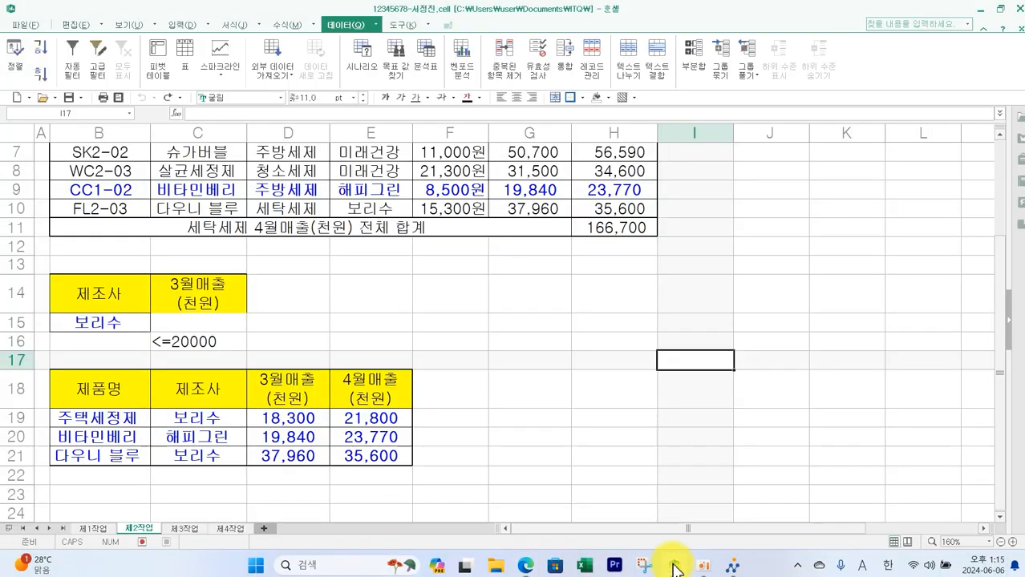
{"action": "left_click", "coordinate": [93, 528]}
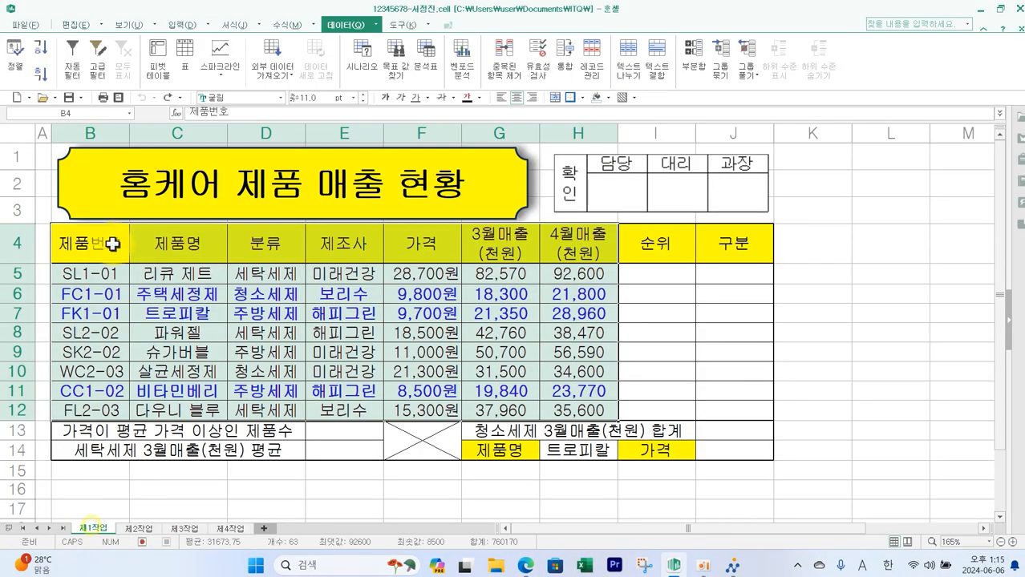
{"action": "left_click_drag", "start_coordinate": [114, 244], "coordinate": [577, 409]}
{"action": "key", "text": "ctrl+c"}
{"action": "left_click", "coordinate": [185, 528]}
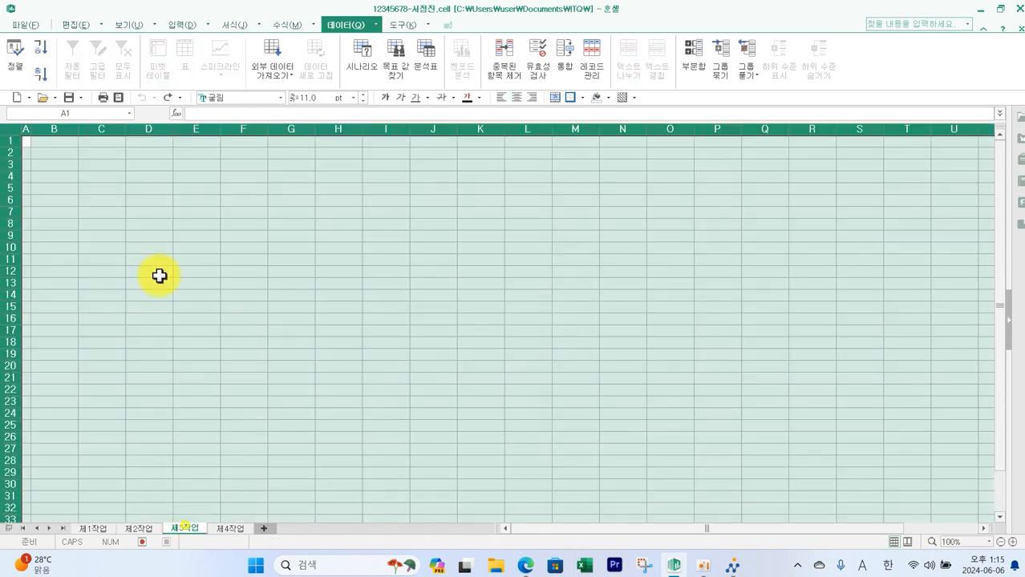
{"action": "left_click", "coordinate": [67, 155]}
{"action": "key", "text": "ctrl+v"}
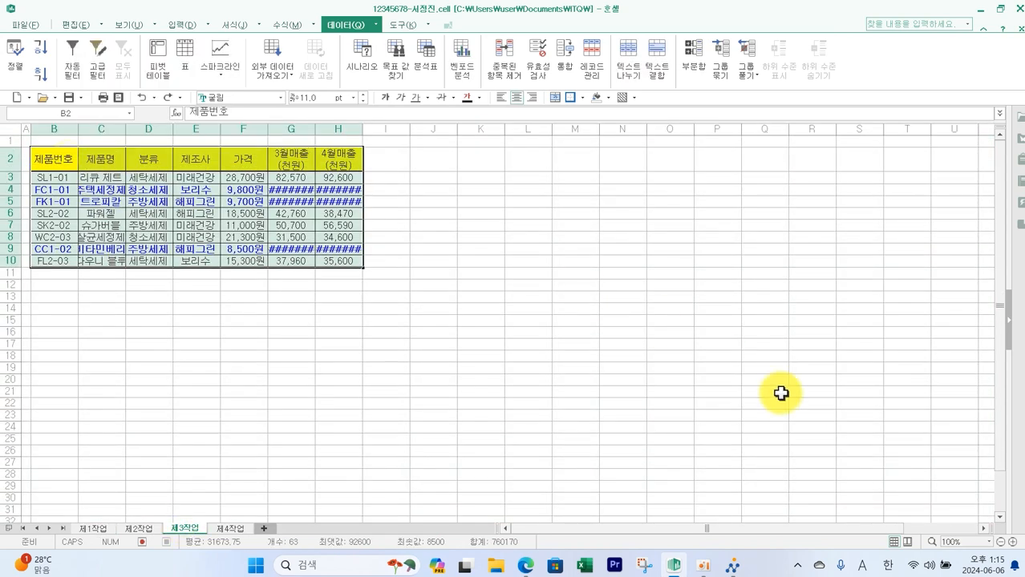
- Autofit the widths of columns H, G and C so the pasted values display fully
{"action": "left_click", "coordinate": [1013, 543]}
{"action": "left_click", "coordinate": [1012, 542]}
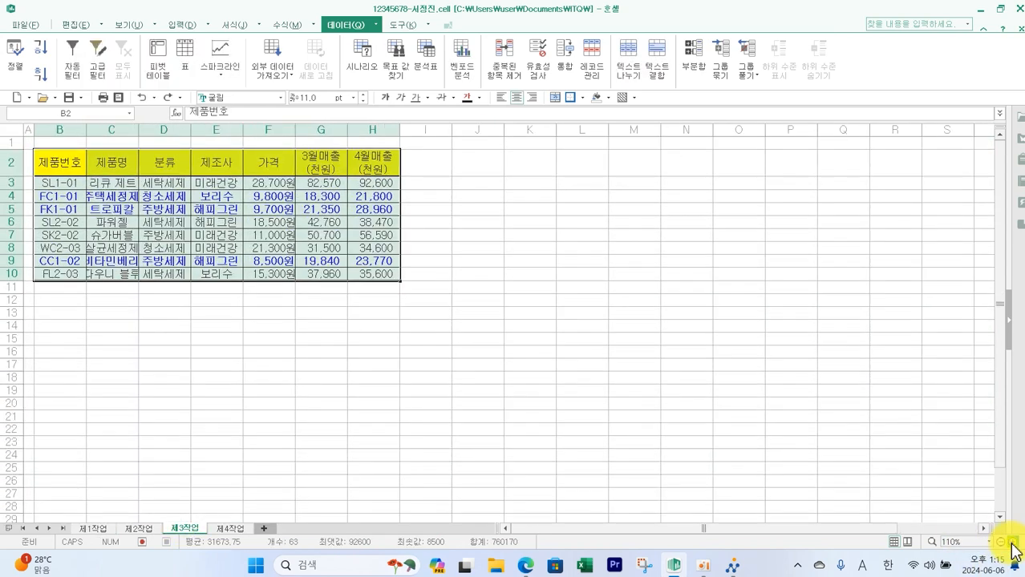
{"action": "left_click", "coordinate": [1012, 543]}
{"action": "left_click", "coordinate": [1013, 543]}
{"action": "left_click", "coordinate": [1012, 543]}
{"action": "left_click", "coordinate": [1012, 543]}
{"action": "left_click", "coordinate": [1012, 543]}
{"action": "left_click", "coordinate": [1012, 543]}
{"action": "left_click", "coordinate": [1013, 543]}
{"action": "left_click", "coordinate": [1012, 543]}
{"action": "left_click", "coordinate": [1013, 543]}
{"action": "left_click", "coordinate": [1013, 542]}
{"action": "left_click", "coordinate": [1012, 542]}
{"action": "left_click", "coordinate": [1013, 543]}
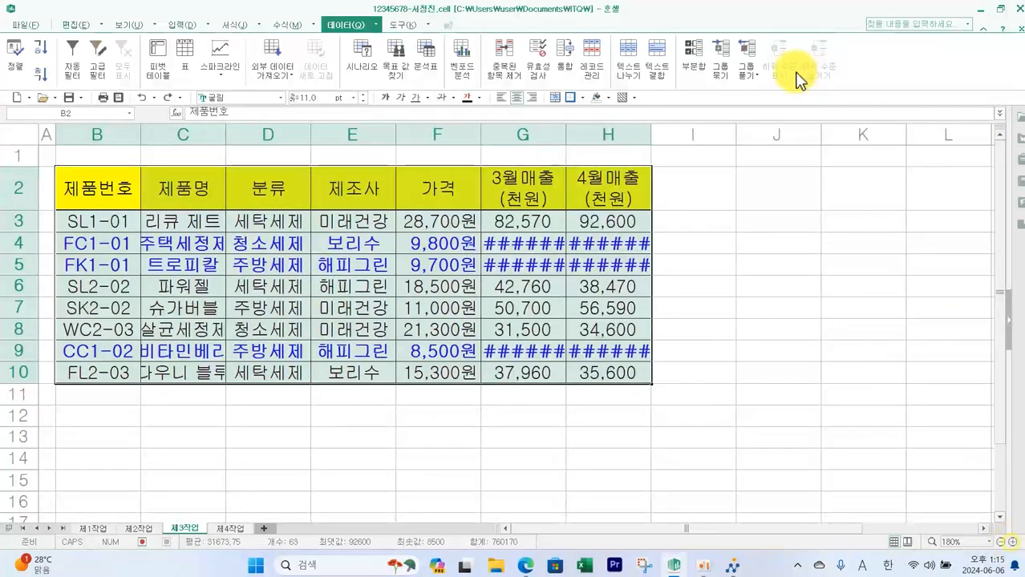
{"action": "double_click", "coordinate": [651, 134]}
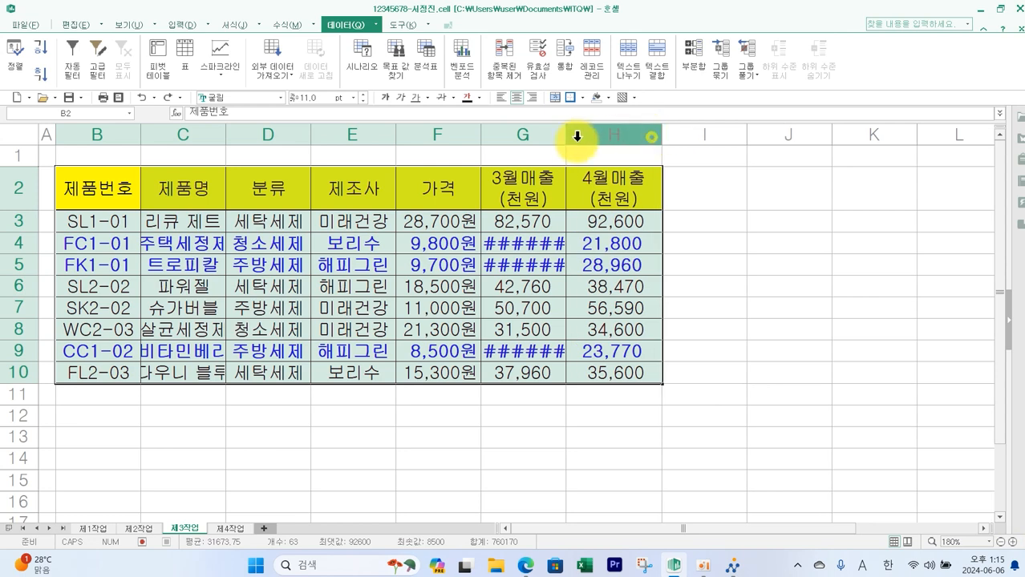
{"action": "double_click", "coordinate": [567, 135]}
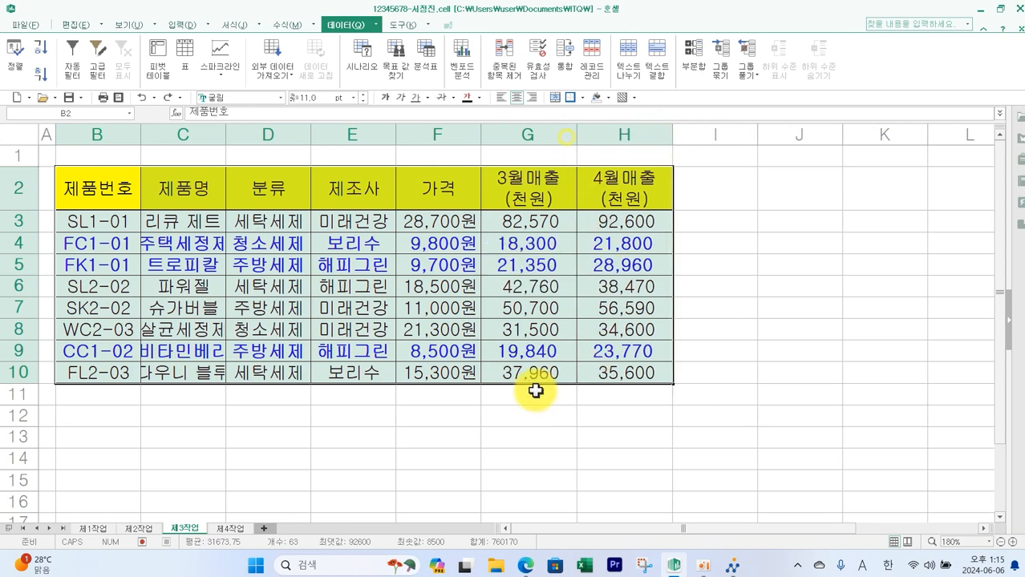
{"action": "left_click", "coordinate": [485, 417]}
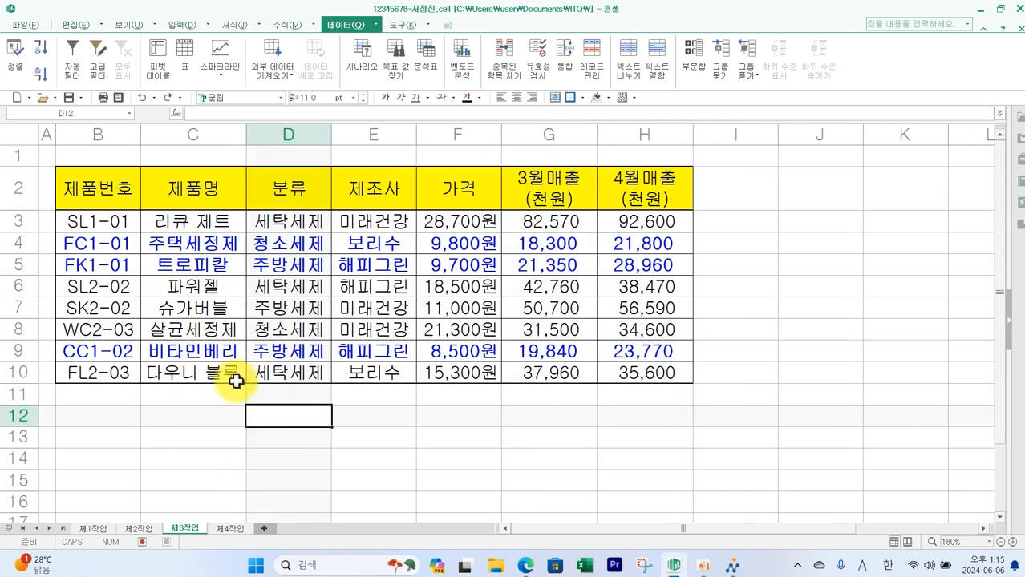
- Examine the exam paper's output layout to see how rows are grouped by 분류
{"action": "left_click", "coordinate": [525, 566]}
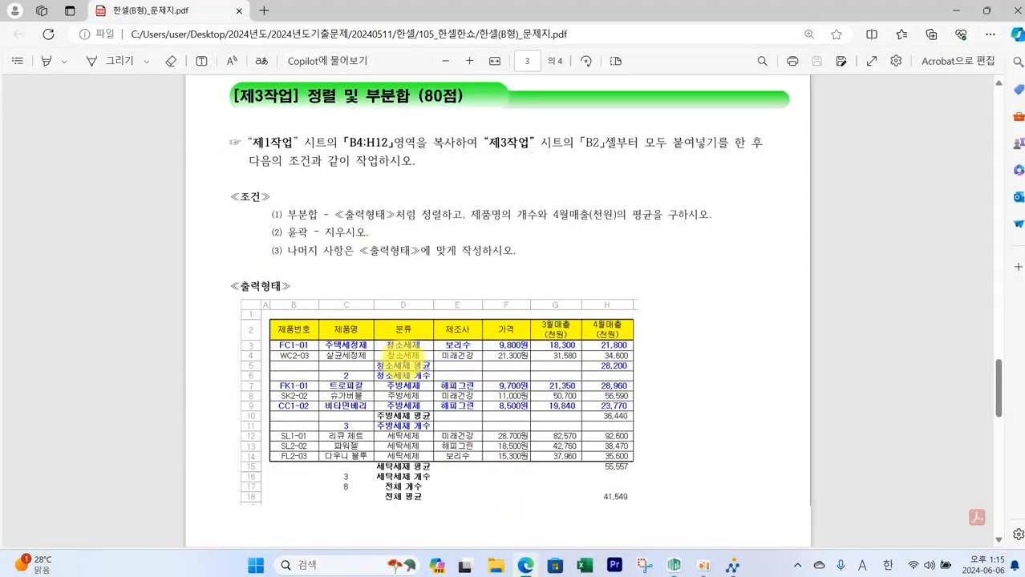
{"action": "left_click_drag", "start_coordinate": [393, 343], "coordinate": [406, 364]}
{"action": "mouse_move", "coordinate": [420, 398]}
{"action": "left_mouse_down"}
{"action": "mouse_move", "coordinate": [406, 381]}
{"action": "mouse_move", "coordinate": [421, 405]}
{"action": "left_mouse_up"}
{"action": "mouse_move", "coordinate": [425, 459]}
{"action": "left_mouse_down"}
{"action": "mouse_move", "coordinate": [377, 434]}
{"action": "mouse_move", "coordinate": [425, 465]}
{"action": "left_mouse_up"}
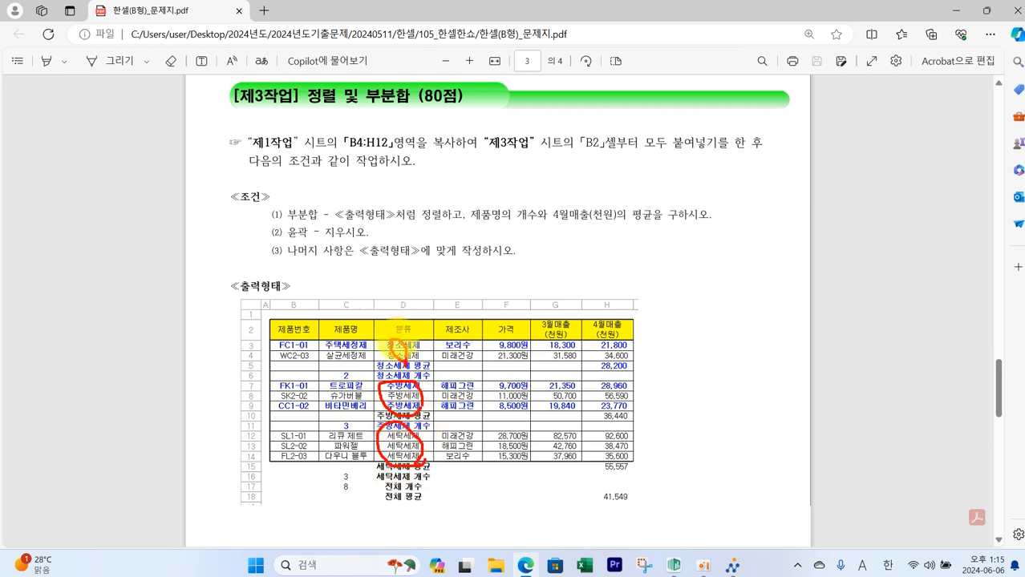
{"action": "key", "text": "Escape"}
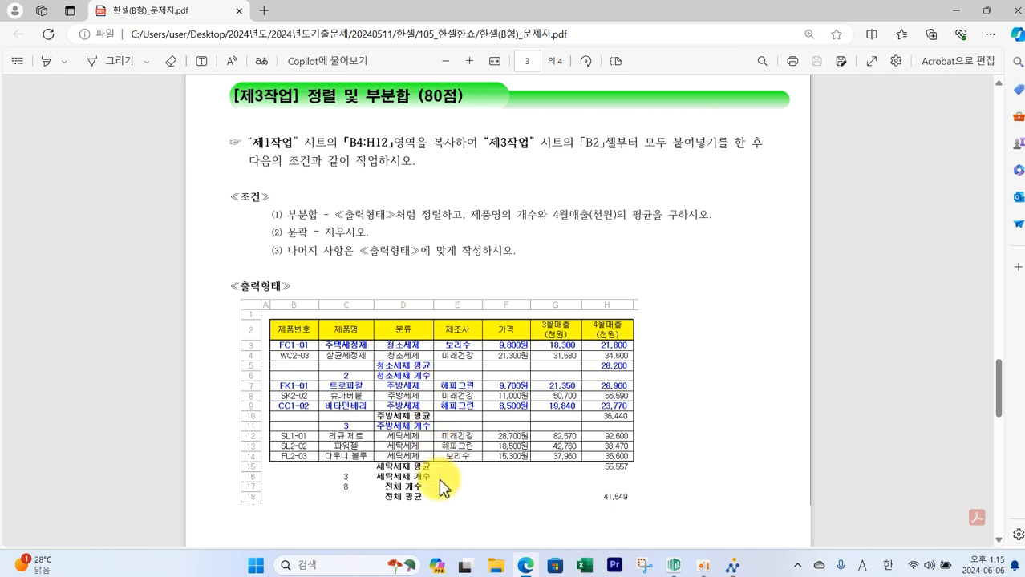
{"action": "left_click", "coordinate": [729, 569]}
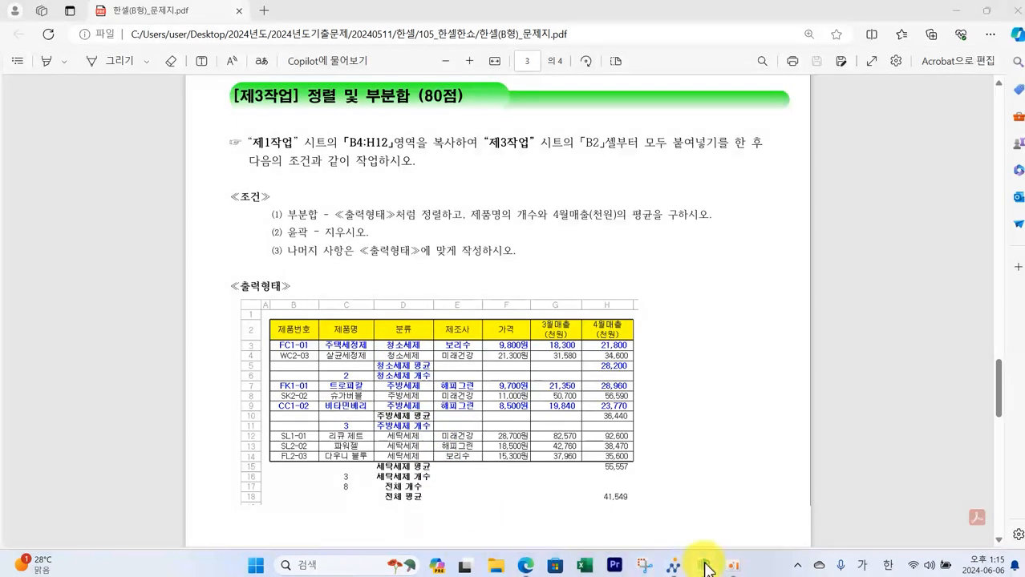
{"action": "left_click", "coordinate": [704, 568]}
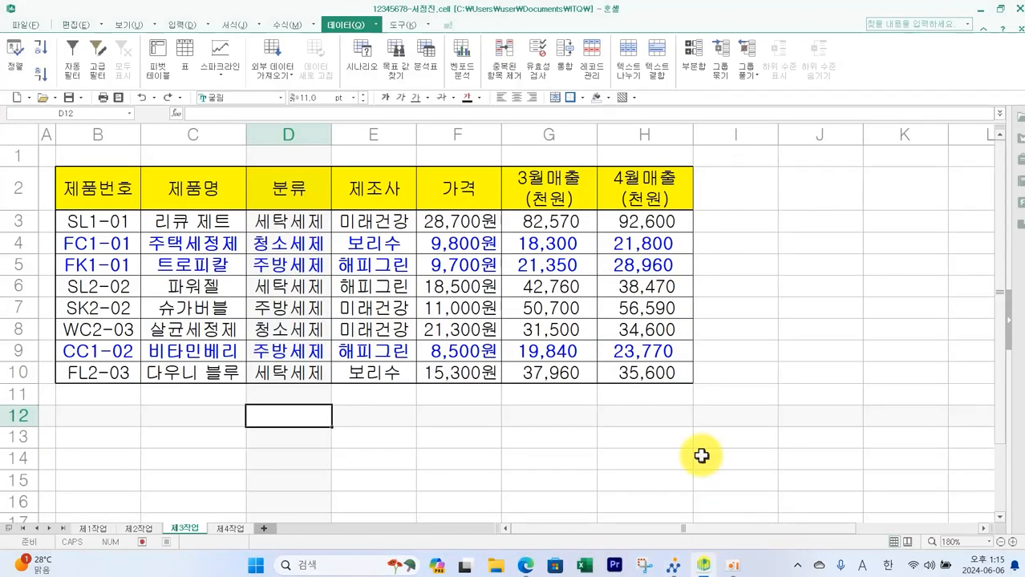
- Sort the table in ascending order by the 분류 column
{"action": "left_click", "coordinate": [278, 191]}
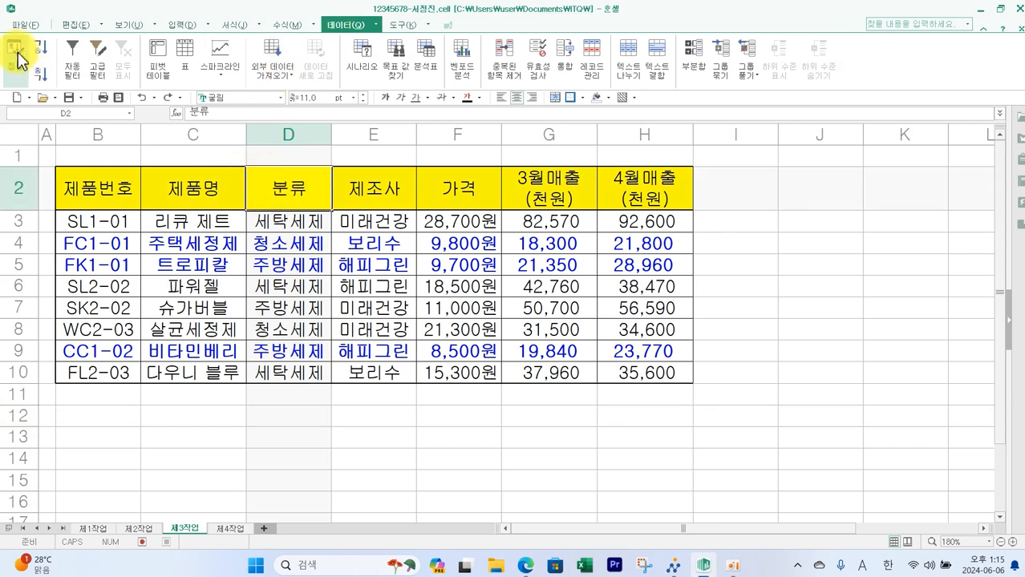
{"action": "left_click", "coordinate": [42, 79]}
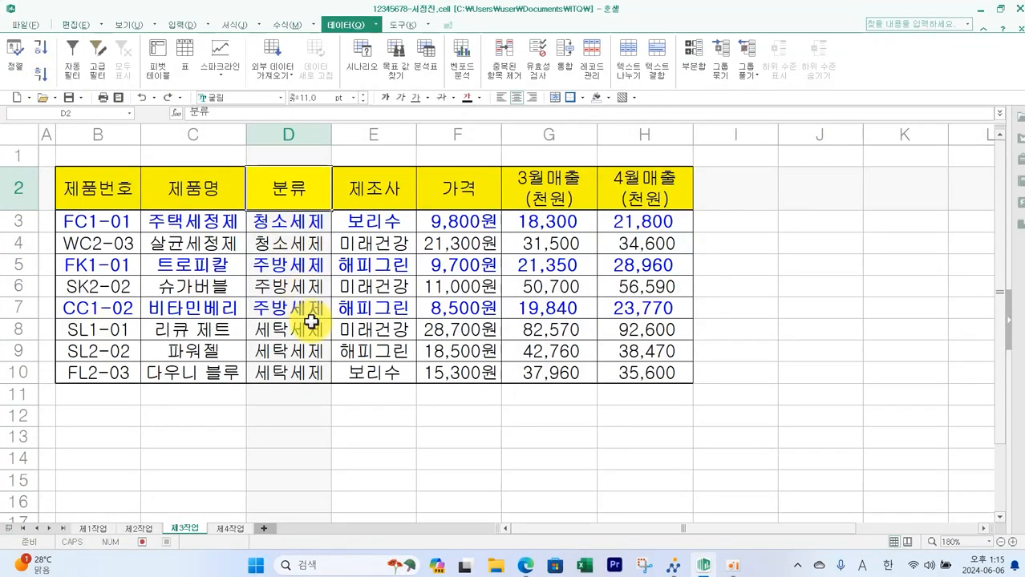
{"action": "left_click", "coordinate": [279, 426]}
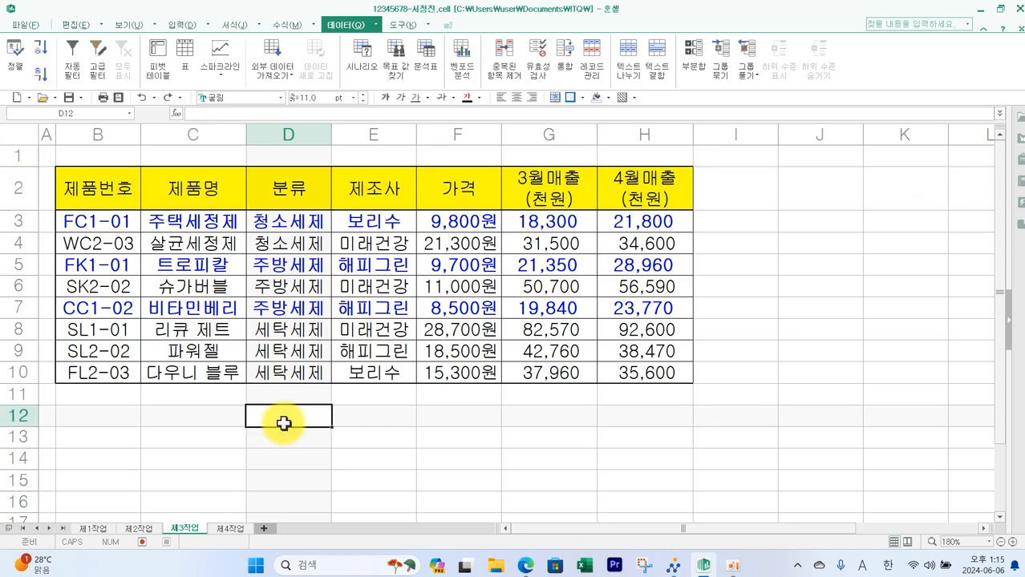
- Review the 제3작업 subtotal conditions and where counts and averages appear in the output layout
{"action": "key", "text": "alt+Tab"}
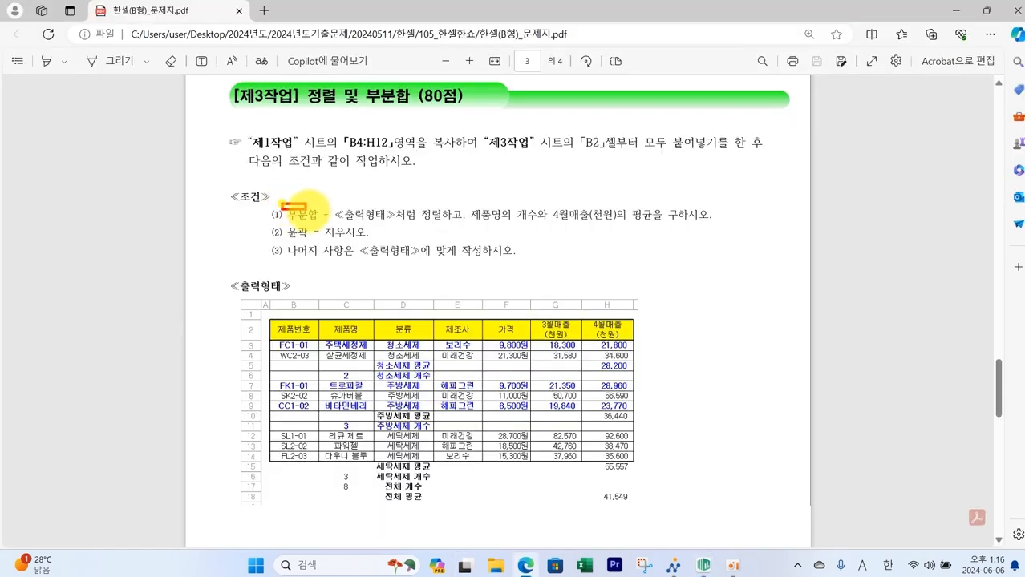
{"action": "mouse_move", "coordinate": [337, 202]}
{"action": "left_mouse_down"}
{"action": "mouse_move", "coordinate": [417, 237]}
{"action": "mouse_move", "coordinate": [443, 224]}
{"action": "mouse_move", "coordinate": [573, 218]}
{"action": "mouse_move", "coordinate": [709, 227]}
{"action": "left_mouse_up"}
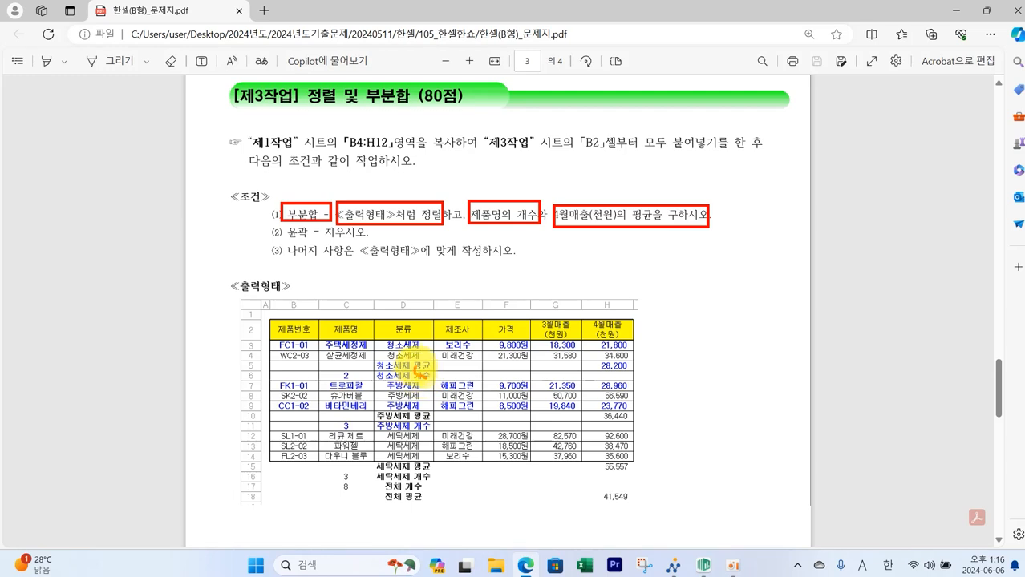
{"action": "left_click", "coordinate": [420, 371]}
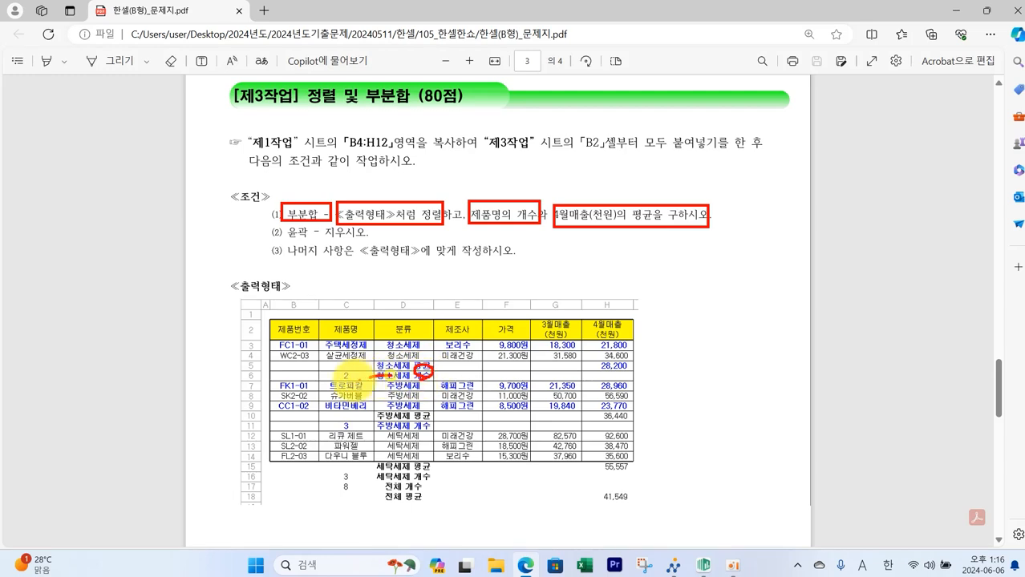
{"action": "mouse_move", "coordinate": [340, 376]}
{"action": "left_mouse_down"}
{"action": "mouse_move", "coordinate": [344, 327]}
{"action": "mouse_move", "coordinate": [354, 336]}
{"action": "left_mouse_up"}
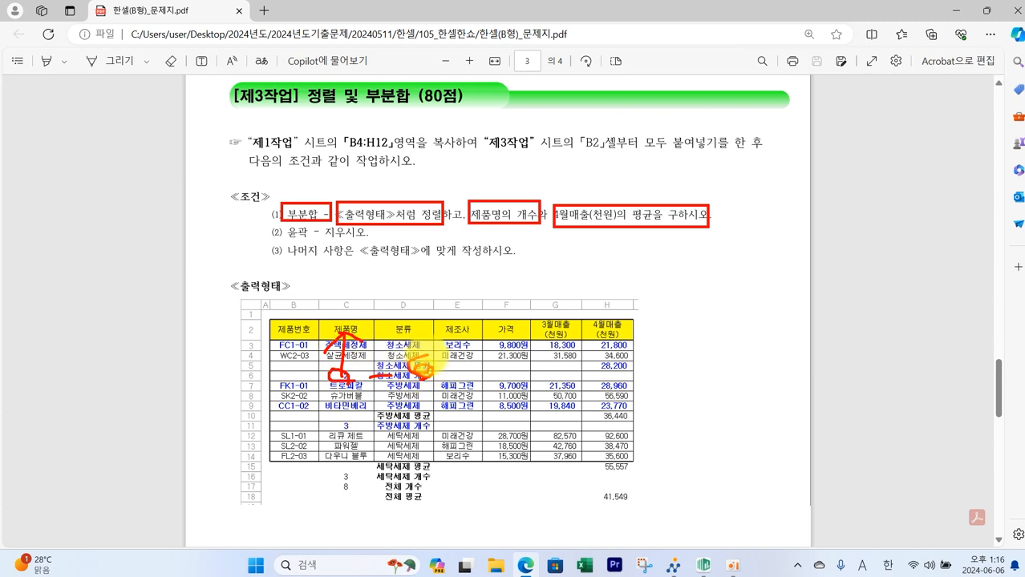
{"action": "mouse_move", "coordinate": [423, 368]}
{"action": "left_mouse_down"}
{"action": "mouse_move", "coordinate": [596, 364]}
{"action": "mouse_move", "coordinate": [574, 375]}
{"action": "left_mouse_up"}
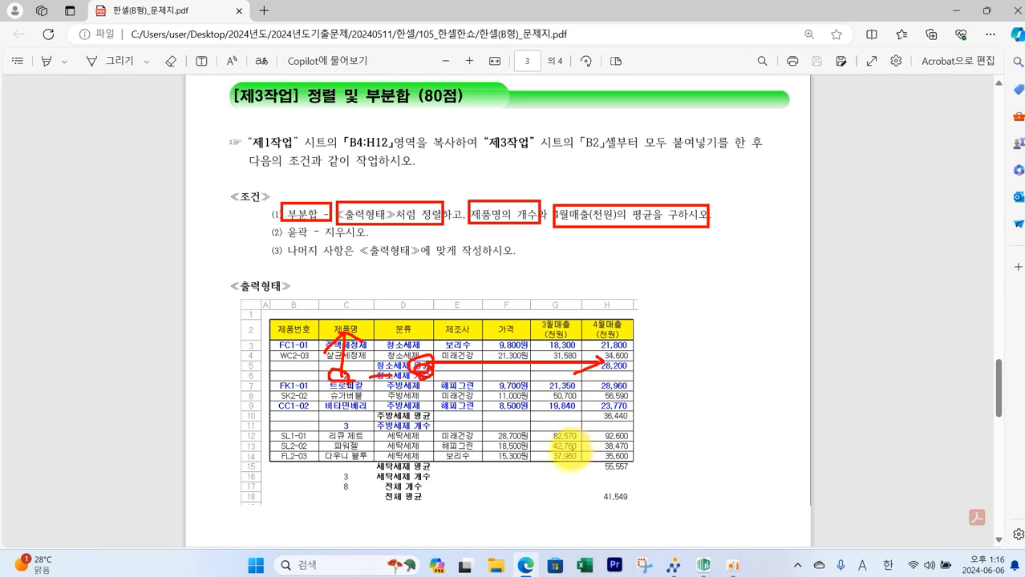
{"action": "key", "text": "Escape"}
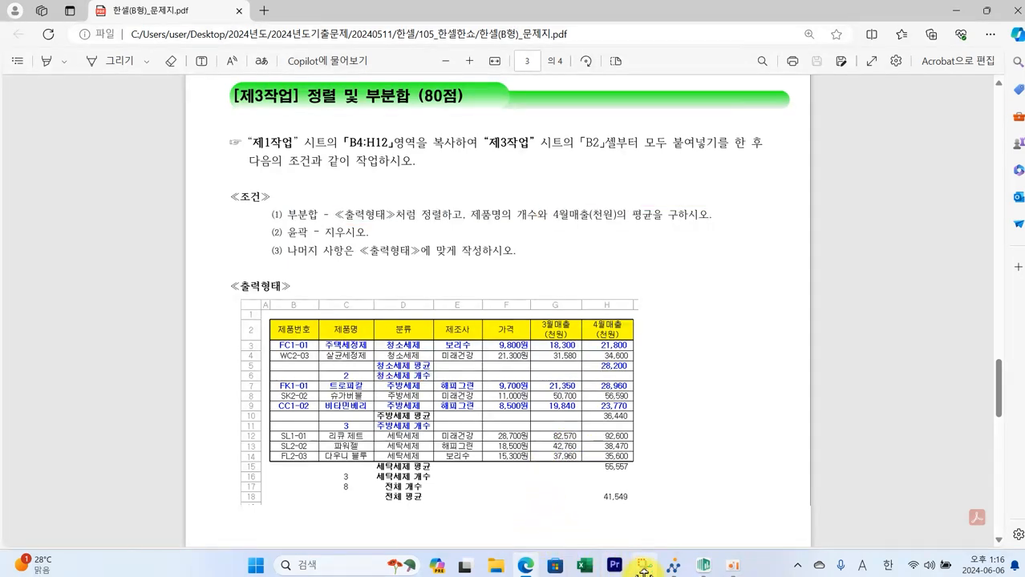
{"action": "left_click", "coordinate": [704, 566]}
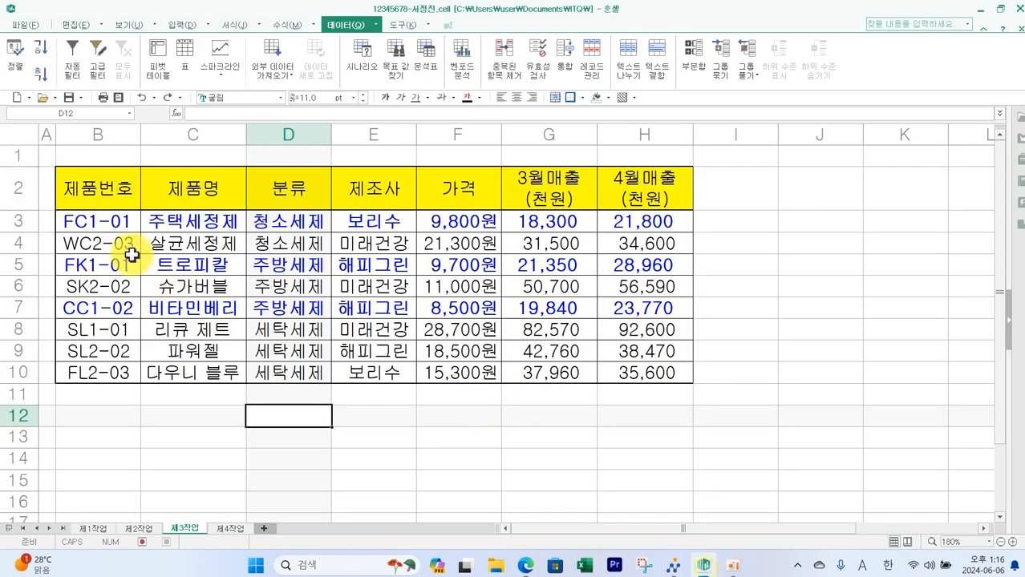
- Open Subtotal for the table B2:H10, grouping by 분류 with the 개수 function
{"action": "left_click_drag", "start_coordinate": [94, 194], "coordinate": [633, 371]}
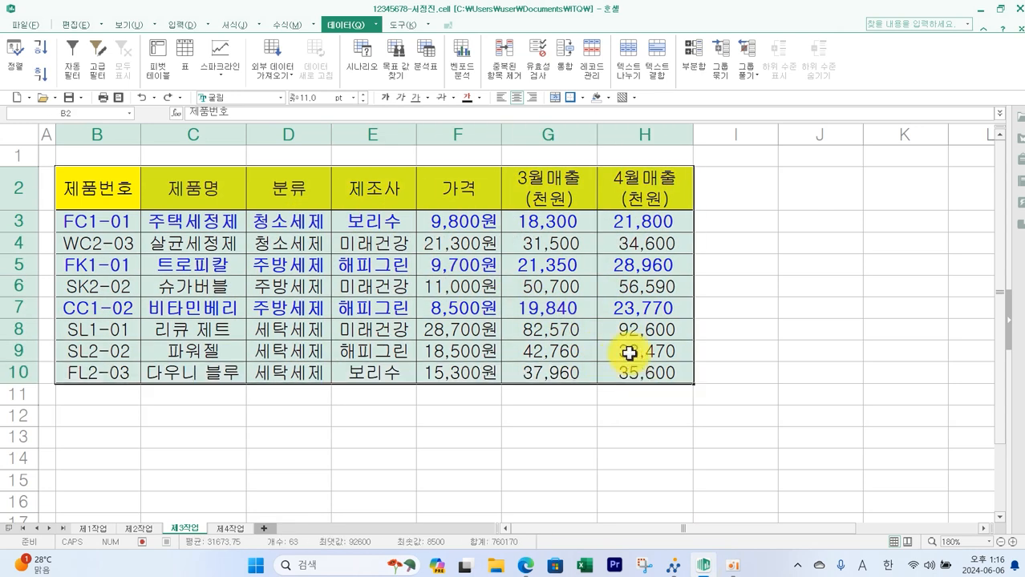
{"action": "left_click", "coordinate": [695, 72]}
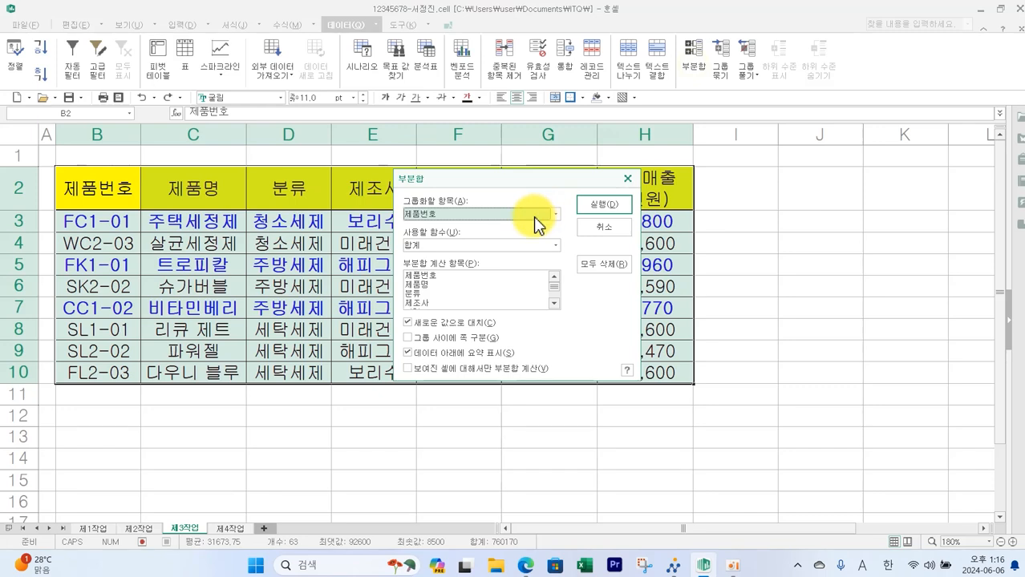
{"action": "left_click_drag", "start_coordinate": [513, 179], "coordinate": [566, 186]}
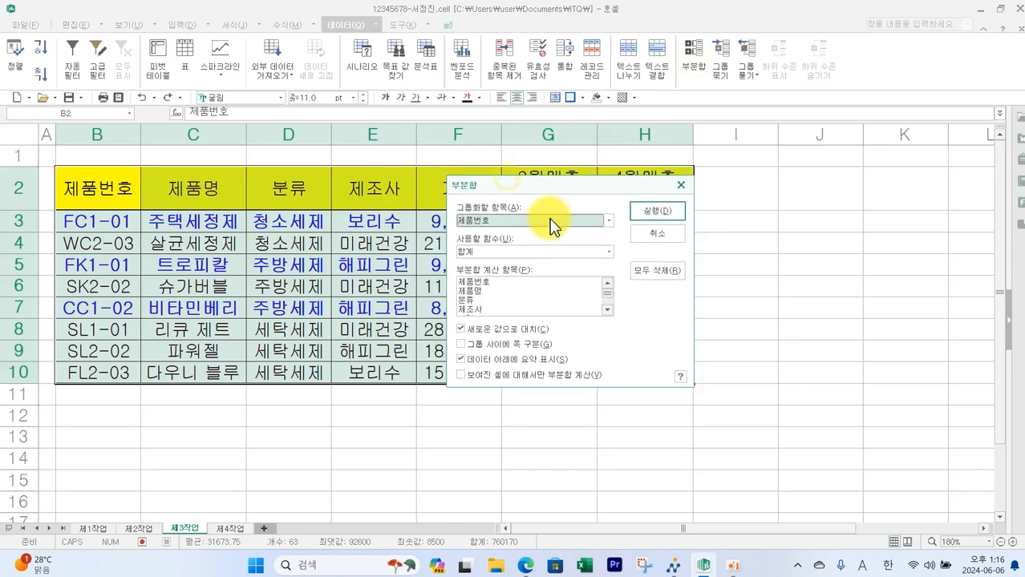
{"action": "left_click", "coordinate": [608, 221]}
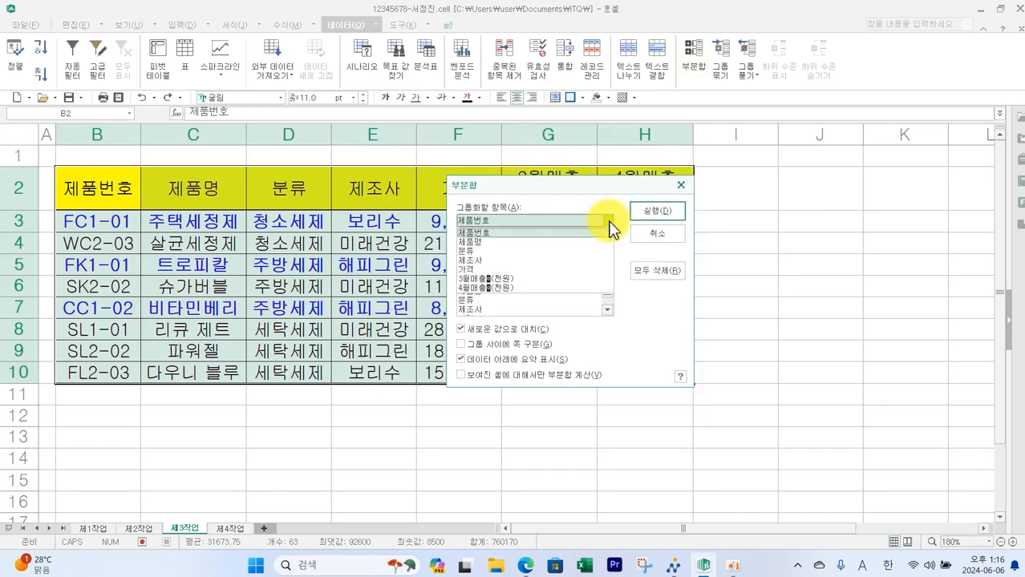
{"action": "left_click", "coordinate": [516, 250]}
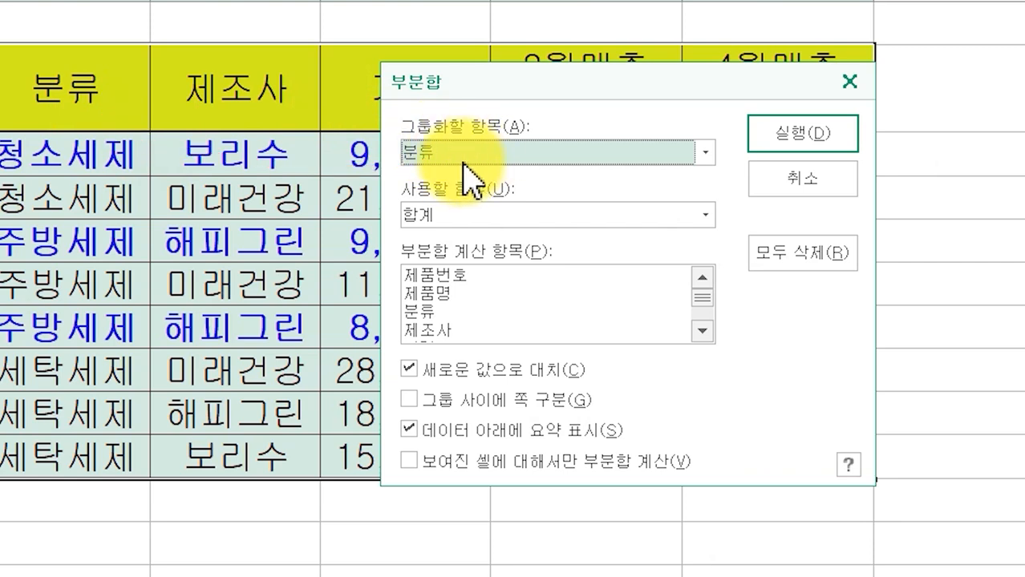
{"action": "left_click", "coordinate": [705, 215]}
{"action": "left_click", "coordinate": [562, 259]}
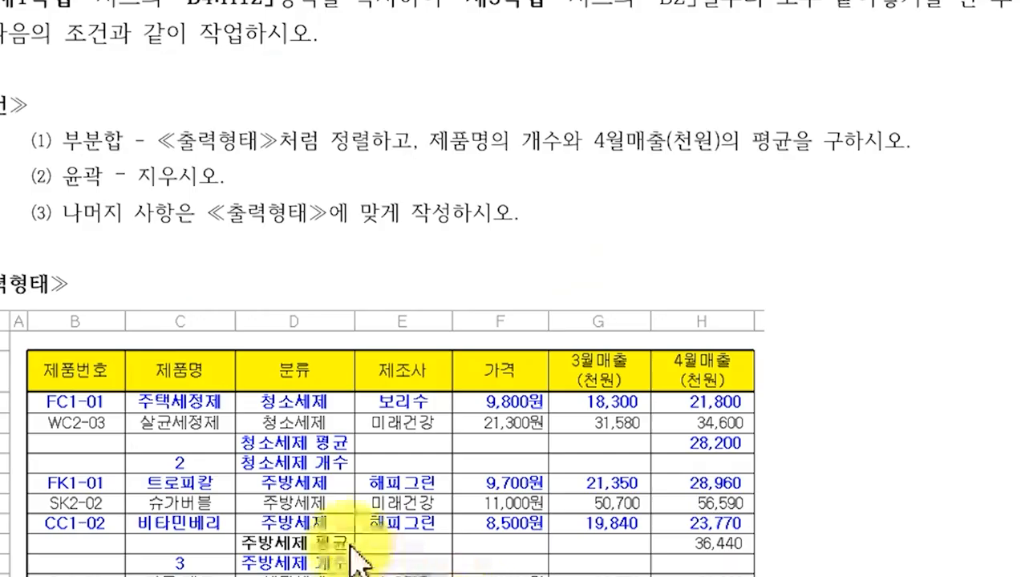
- Set the subtotal items to 제품명 only, clearing 4월매출(천원), and run the count subtotal
{"action": "mouse_move", "coordinate": [342, 476]}
{"action": "left_mouse_down"}
{"action": "mouse_move", "coordinate": [318, 462]}
{"action": "mouse_move", "coordinate": [350, 475]}
{"action": "mouse_move", "coordinate": [333, 476]}
{"action": "left_mouse_up"}
{"action": "mouse_move", "coordinate": [213, 476]}
{"action": "left_mouse_down"}
{"action": "mouse_move", "coordinate": [150, 463]}
{"action": "mouse_move", "coordinate": [204, 476]}
{"action": "left_mouse_up"}
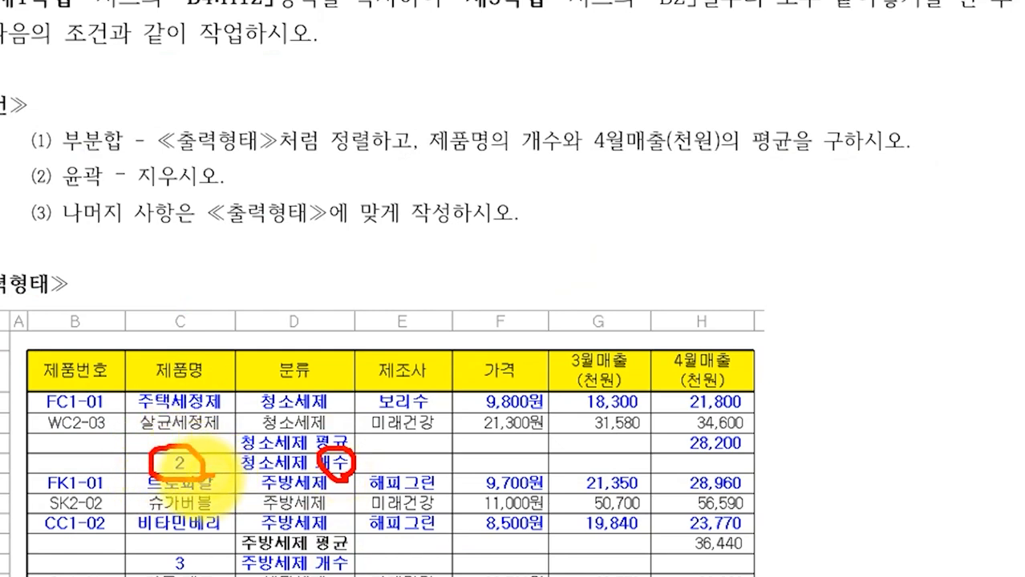
{"action": "mouse_move", "coordinate": [187, 455]}
{"action": "left_mouse_down"}
{"action": "mouse_move", "coordinate": [167, 422]}
{"action": "mouse_move", "coordinate": [186, 376]}
{"action": "mouse_move", "coordinate": [213, 393]}
{"action": "left_mouse_up"}
{"action": "key", "text": "Escape"}
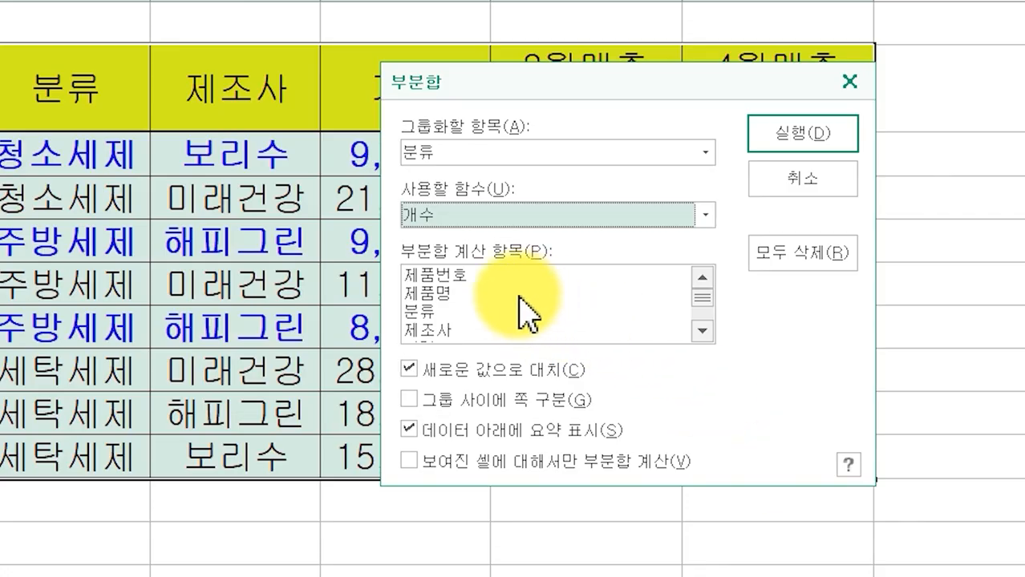
{"action": "left_click", "coordinate": [462, 294]}
{"action": "left_click_drag", "start_coordinate": [699, 303], "coordinate": [704, 329]}
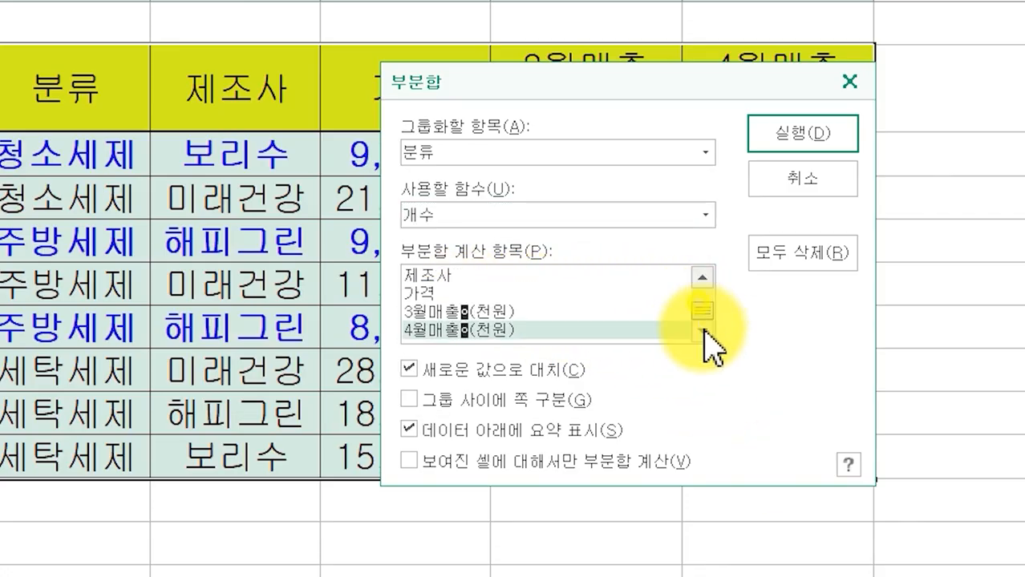
{"action": "left_click", "coordinate": [563, 328]}
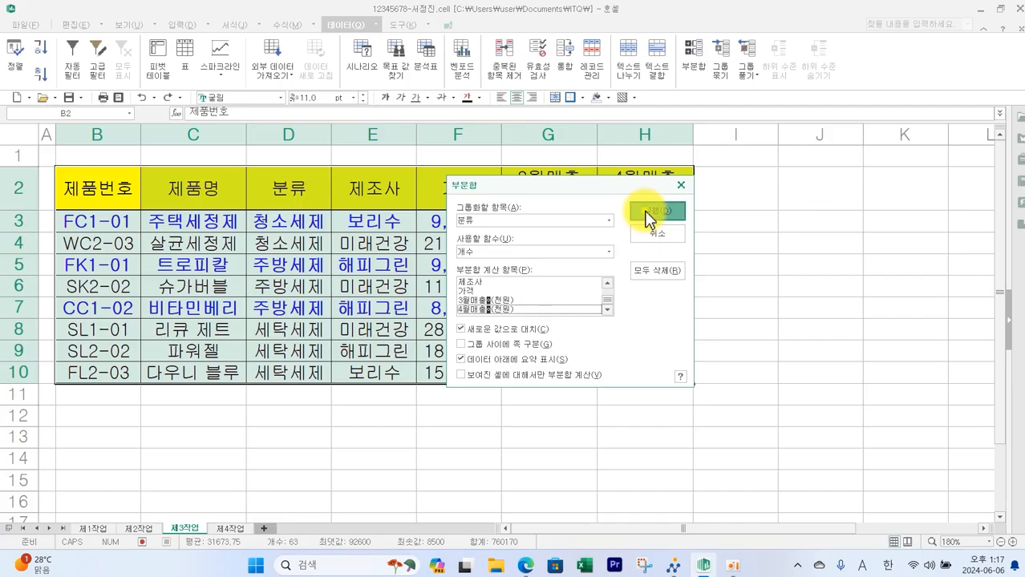
{"action": "left_click", "coordinate": [782, 136]}
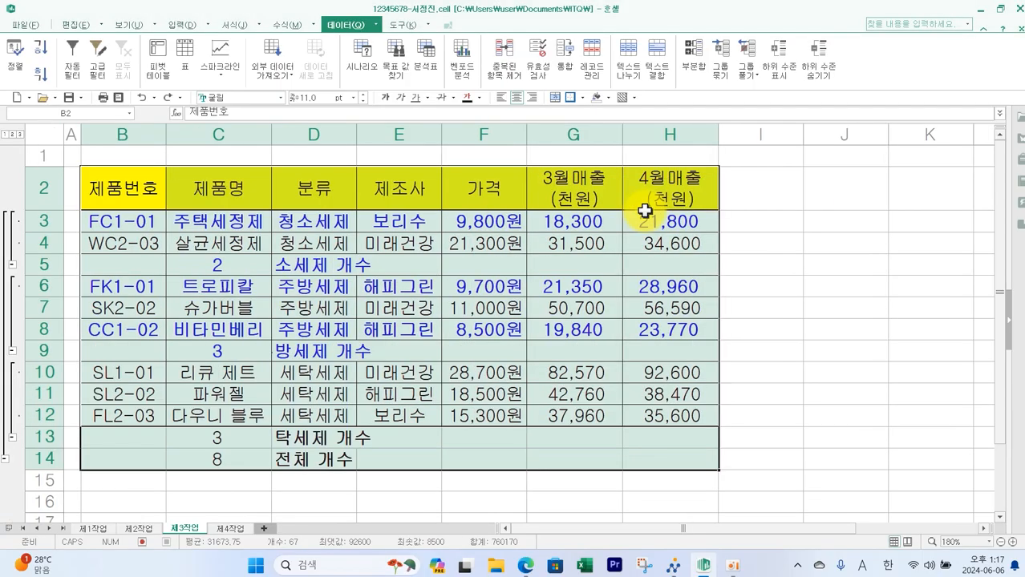
- Autofit the width of the 분류 column D to its contents
{"action": "double_click", "coordinate": [356, 135]}
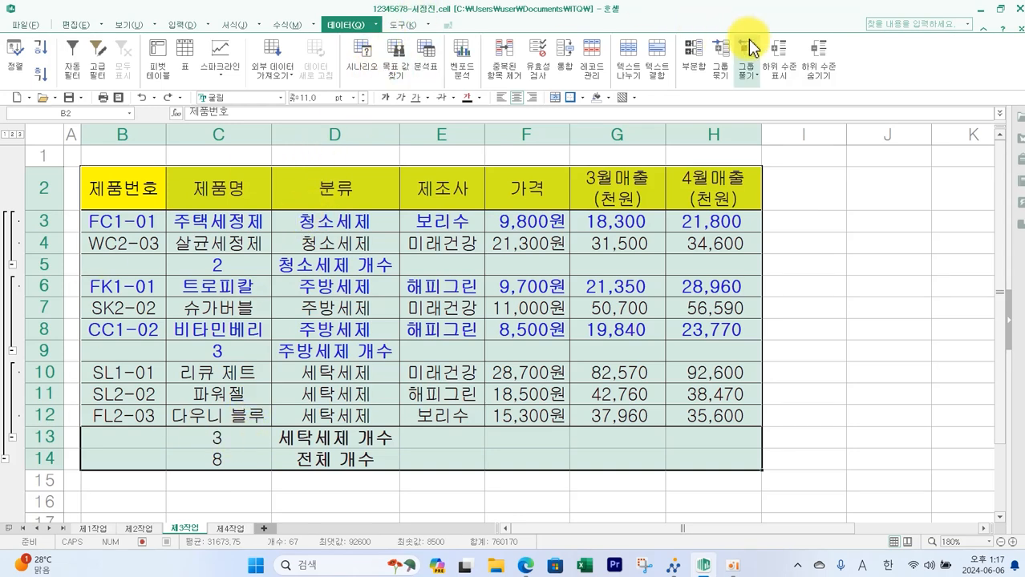
- Open Subtotal again, grouping by 분류 and choosing the 평균 function, checking the exam's output layout for the averages
{"action": "left_click", "coordinate": [694, 64]}
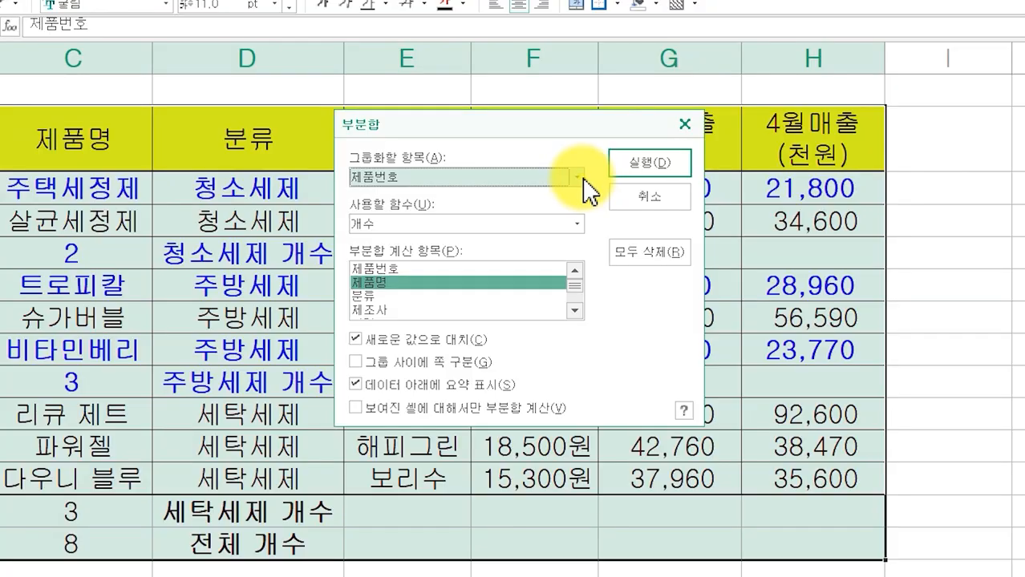
{"action": "left_click", "coordinate": [555, 215]}
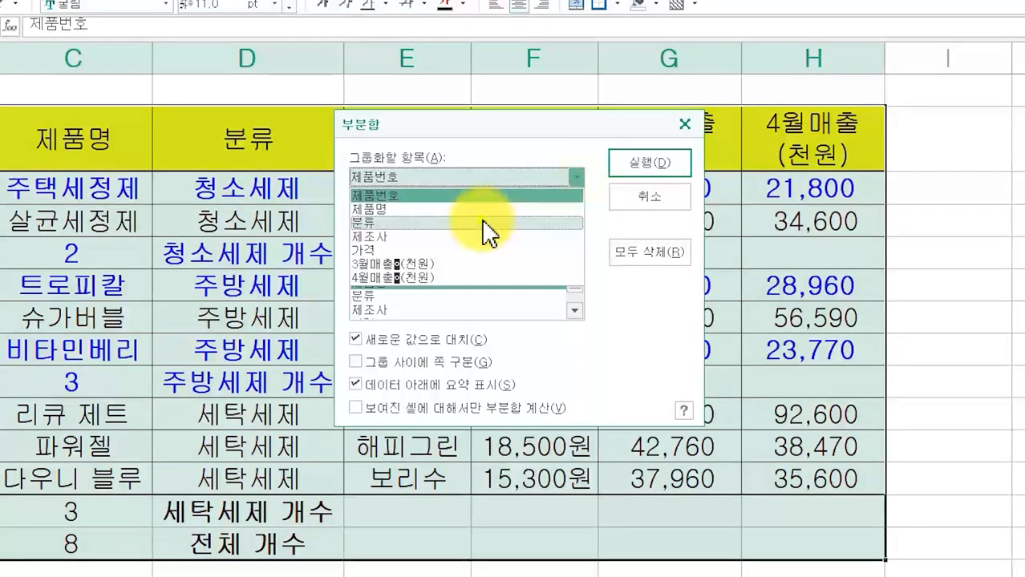
{"action": "left_click", "coordinate": [486, 223]}
{"action": "left_click", "coordinate": [472, 226]}
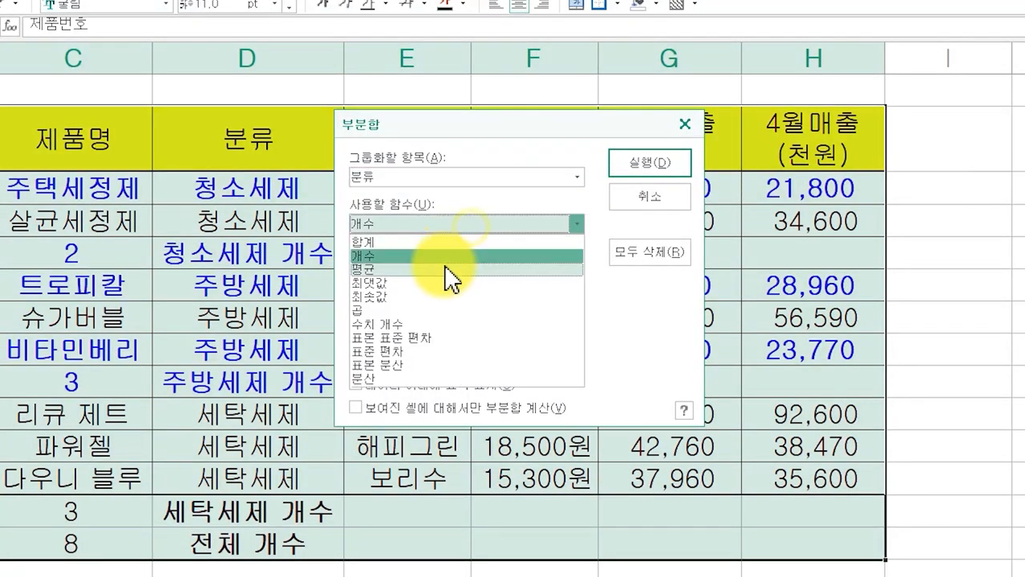
{"action": "left_click", "coordinate": [446, 257]}
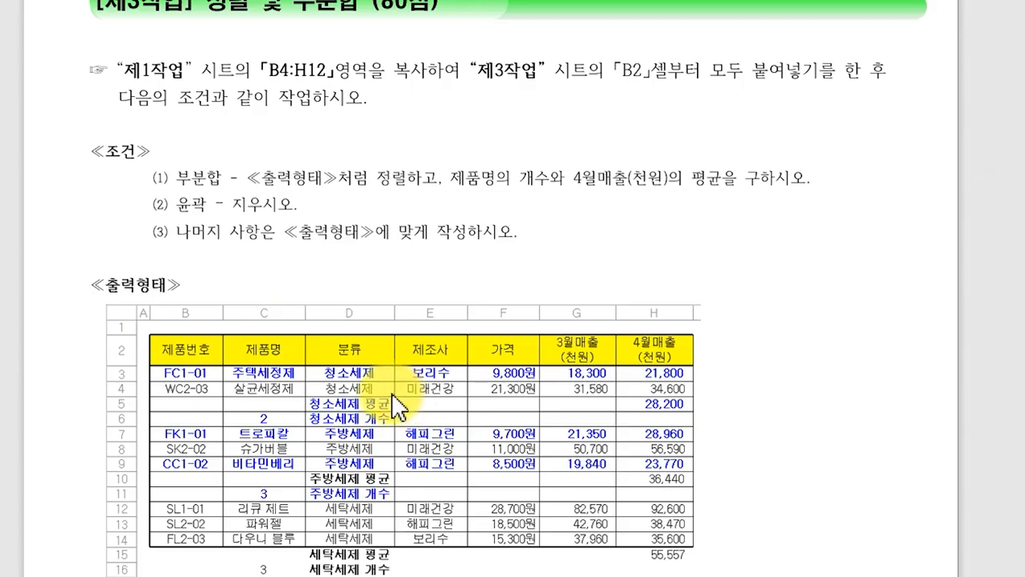
{"action": "mouse_move", "coordinate": [391, 410]}
{"action": "left_mouse_down"}
{"action": "mouse_move", "coordinate": [362, 413]}
{"action": "mouse_move", "coordinate": [387, 402]}
{"action": "mouse_move", "coordinate": [391, 412]}
{"action": "left_mouse_up"}
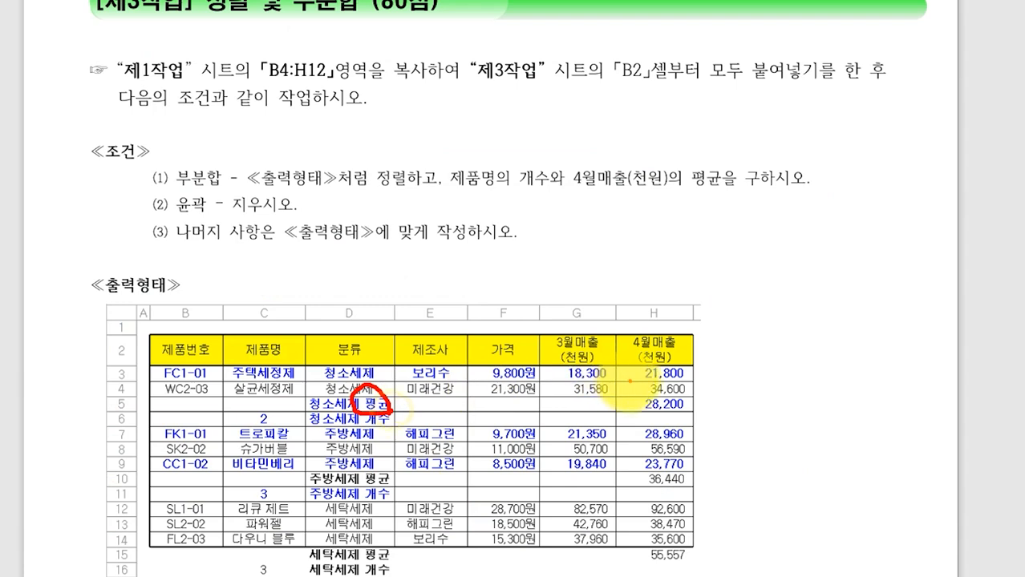
{"action": "mouse_move", "coordinate": [691, 404]}
{"action": "left_mouse_down"}
{"action": "mouse_move", "coordinate": [633, 419]}
{"action": "mouse_move", "coordinate": [695, 406]}
{"action": "mouse_move", "coordinate": [664, 369]}
{"action": "mouse_move", "coordinate": [662, 336]}
{"action": "mouse_move", "coordinate": [697, 381]}
{"action": "left_mouse_up"}
{"action": "key", "text": "Escape"}
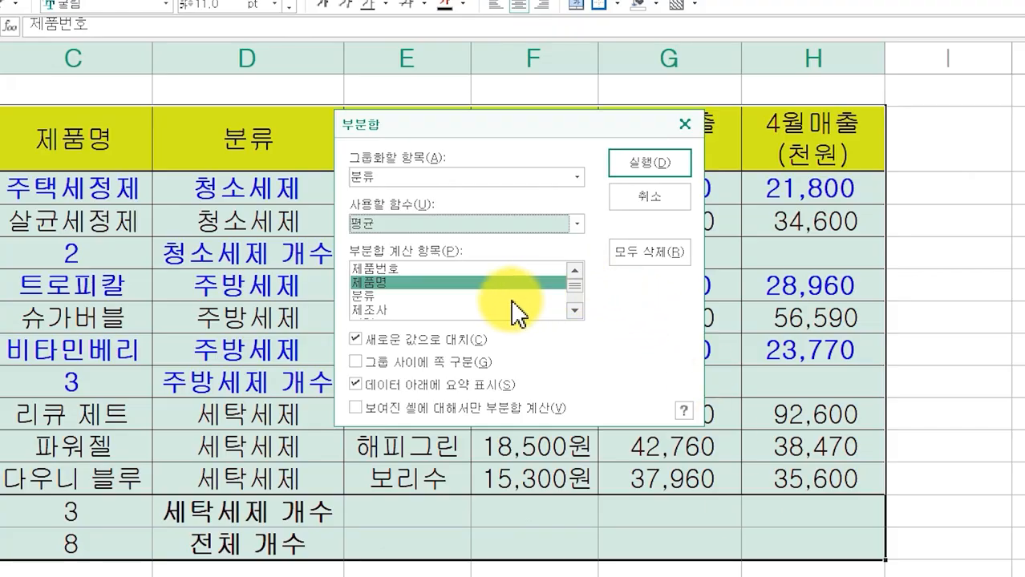
- Set the subtotal item to 4월매출(천원) only, turn off 새로운 값으로 대치, and run the average subtotal
{"action": "left_click", "coordinate": [539, 280]}
{"action": "left_click", "coordinate": [574, 310]}
{"action": "left_click", "coordinate": [574, 310]}
{"action": "left_click", "coordinate": [574, 310]}
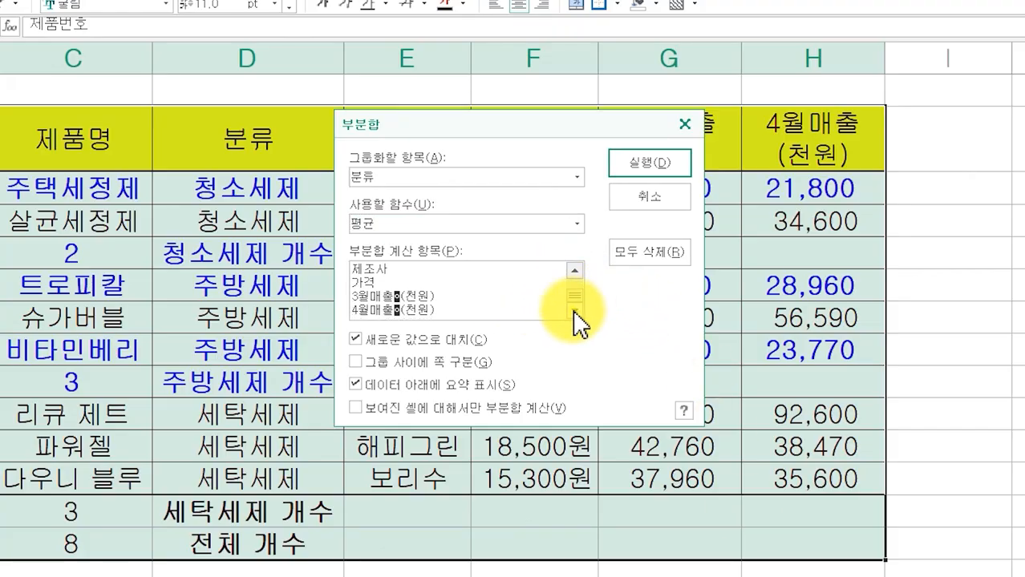
{"action": "left_click", "coordinate": [431, 311]}
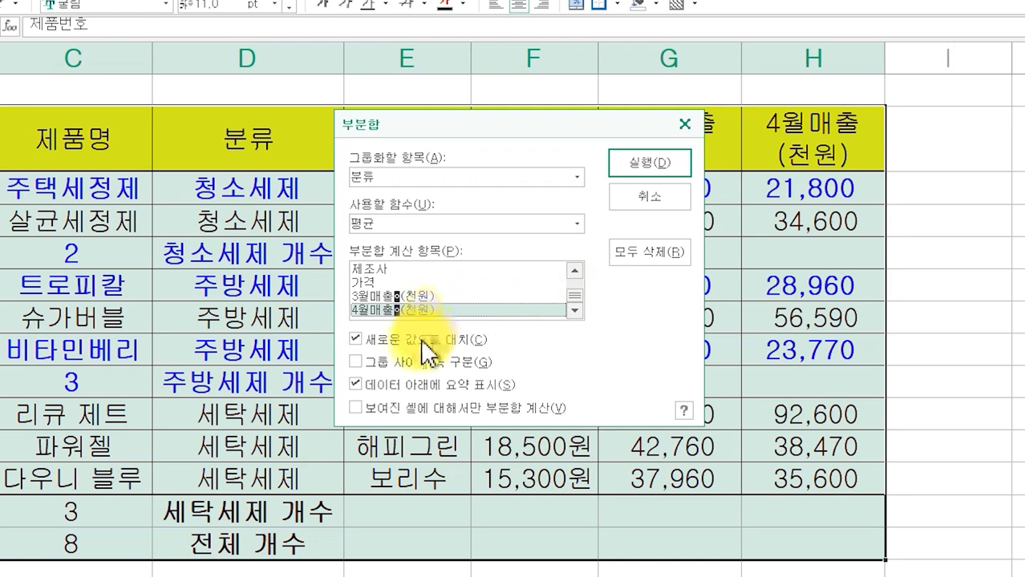
{"action": "left_click", "coordinate": [417, 338]}
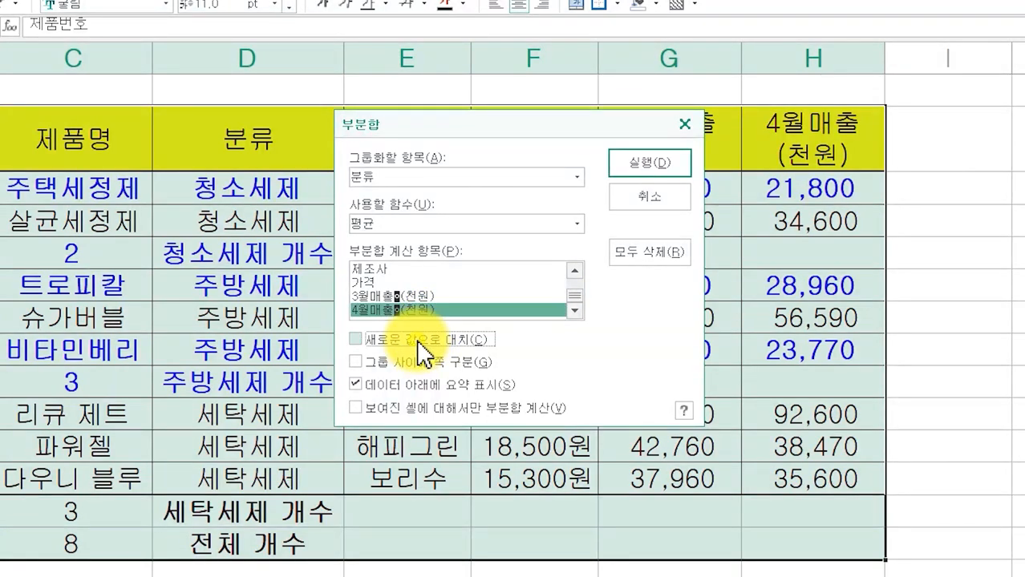
{"action": "left_click_drag", "start_coordinate": [367, 127], "coordinate": [766, 174]}
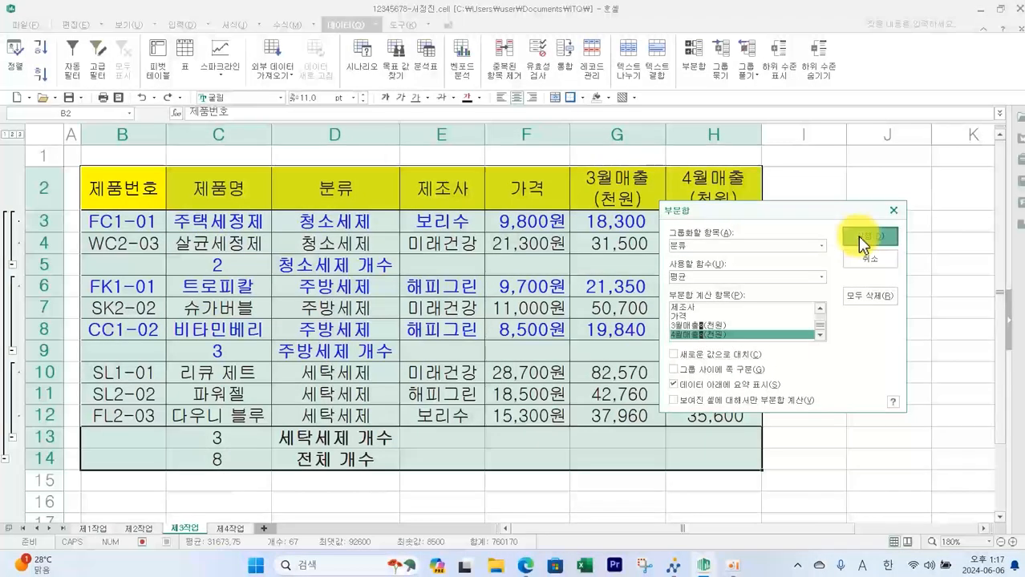
{"action": "left_click", "coordinate": [1015, 210]}
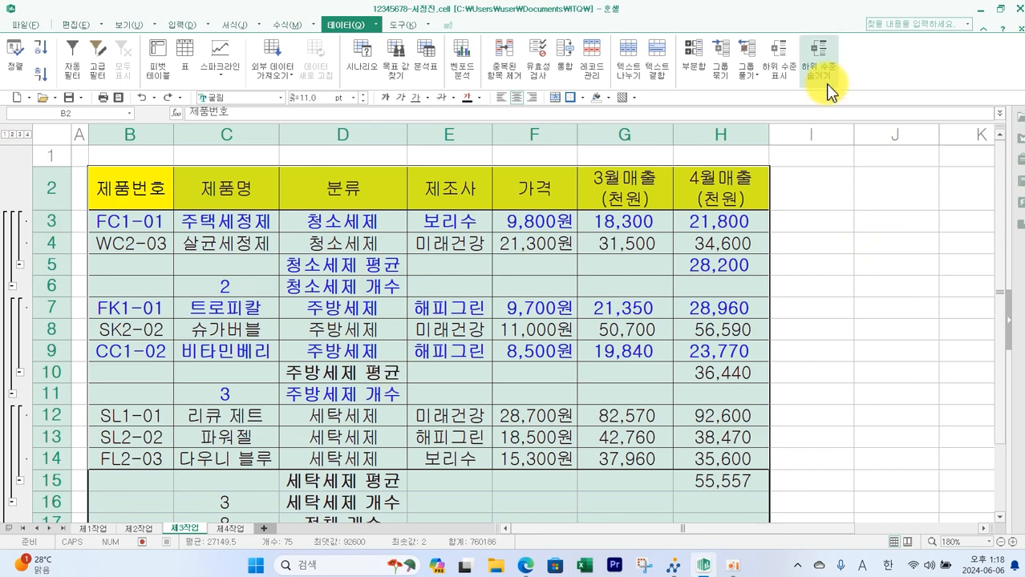
- Remove the outline from the subtotaled table
{"action": "left_click", "coordinate": [744, 80]}
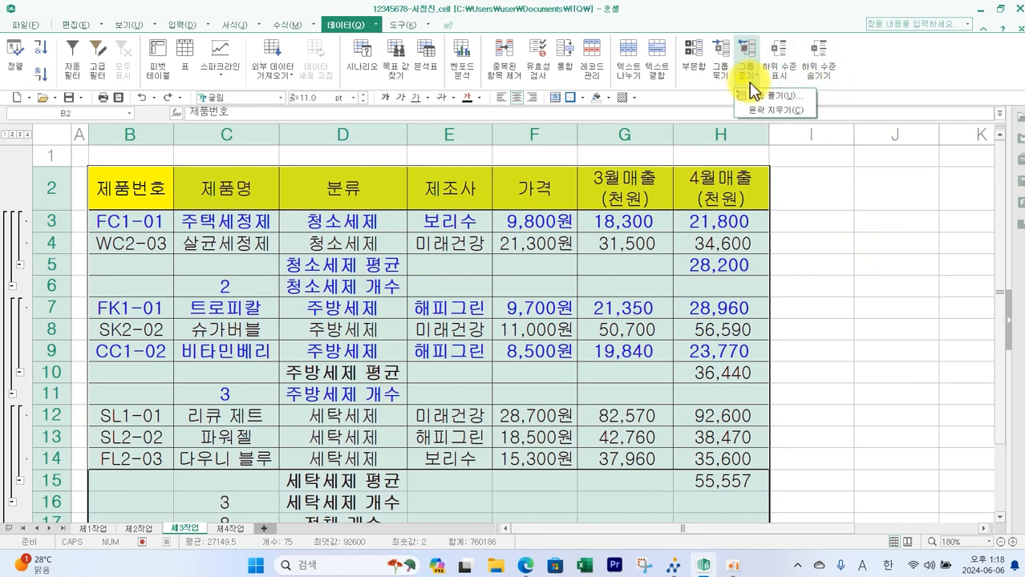
{"action": "left_click", "coordinate": [766, 114]}
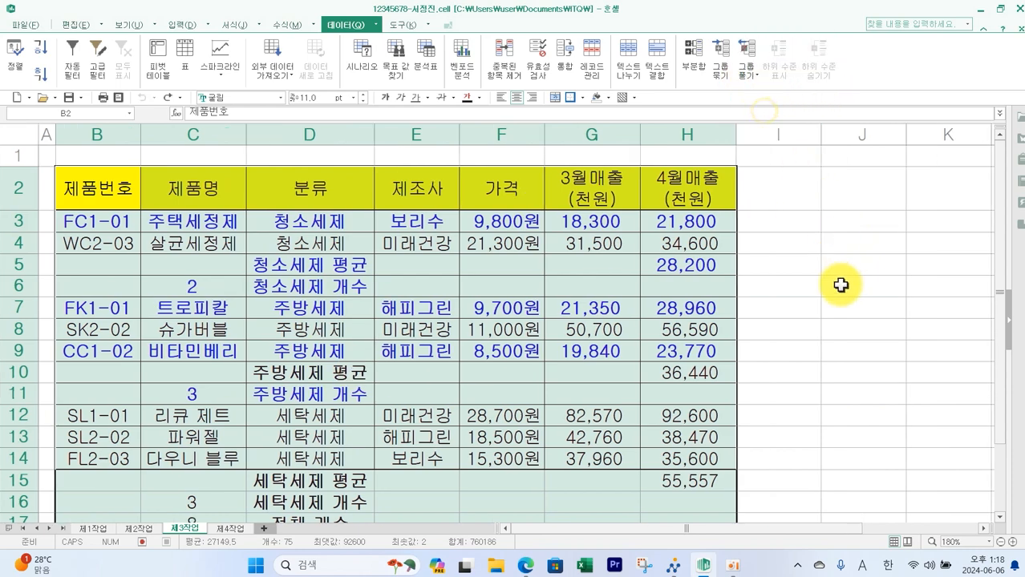
{"action": "scroll", "coordinate": [841, 286], "scroll_direction": "down", "scroll_amount": 2}
{"action": "scroll", "coordinate": [842, 286], "scroll_direction": "up", "scroll_amount": 1}
{"action": "left_click", "coordinate": [842, 301]}
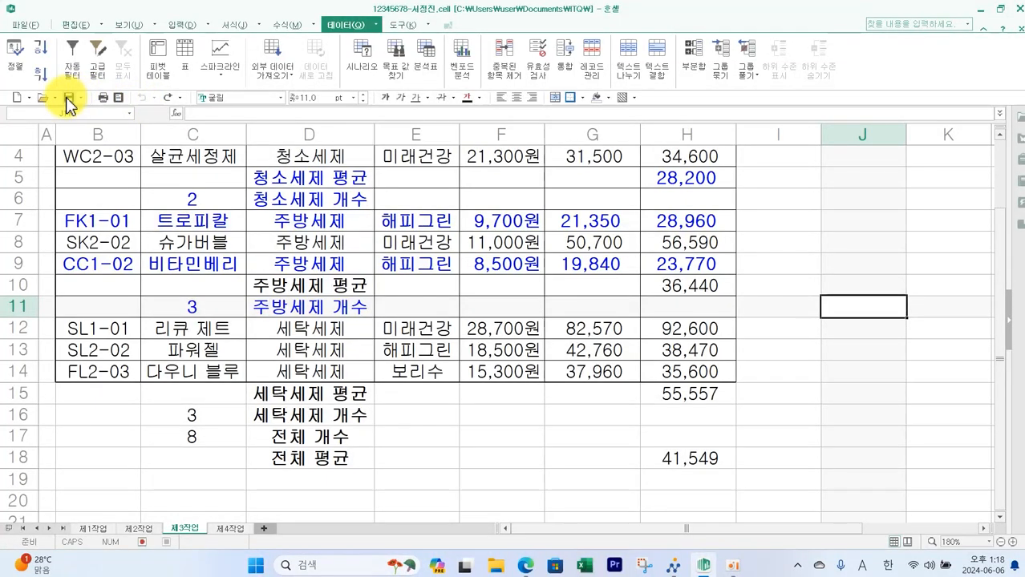
- Save the workbook and submit the answer file through the exam program
{"action": "left_click", "coordinate": [68, 98]}
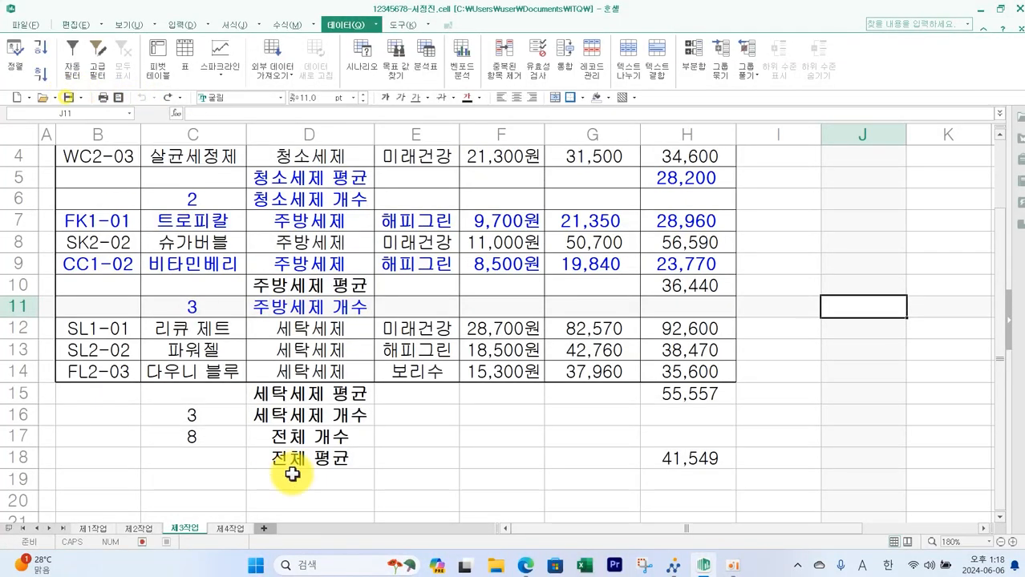
{"action": "left_click", "coordinate": [677, 566]}
{"action": "left_click", "coordinate": [936, 93]}
{"action": "left_click", "coordinate": [505, 335]}
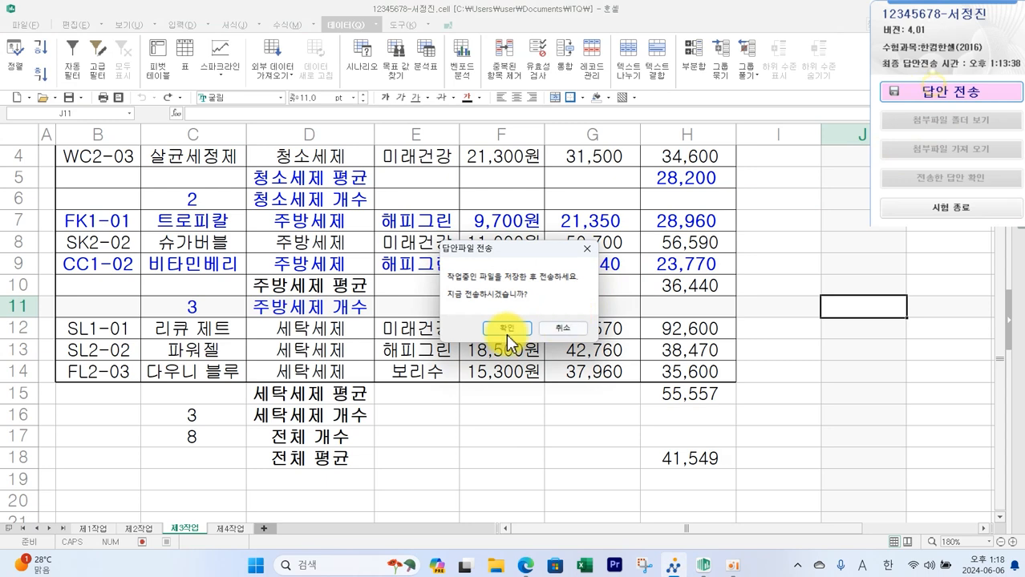
{"action": "left_click", "coordinate": [565, 376]}
{"action": "left_click", "coordinate": [549, 320]}
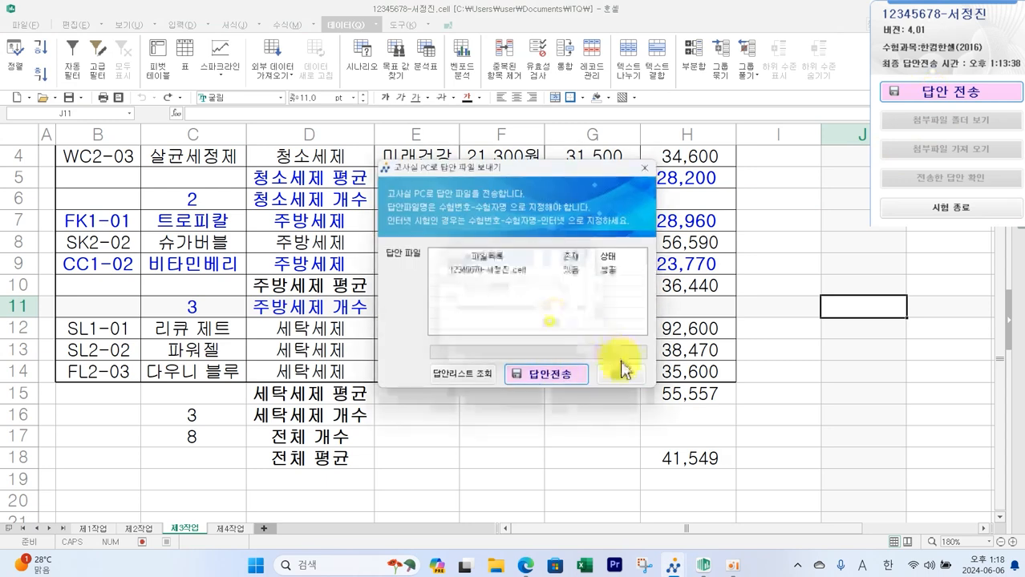
{"action": "left_click", "coordinate": [769, 395]}
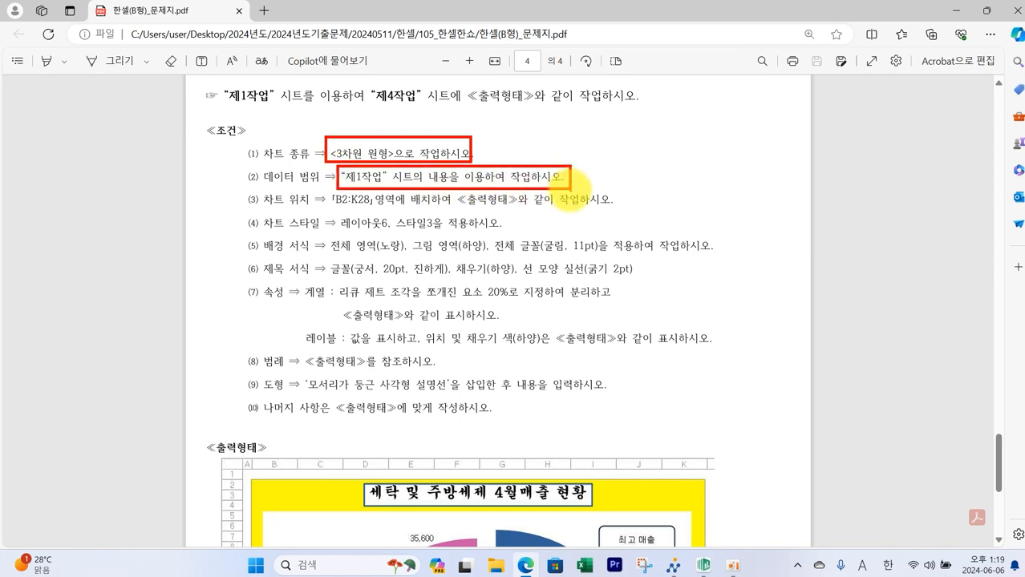
- Review the 제4작업 chart conditions and its output layout in the exam paper
{"action": "scroll", "coordinate": [600, 224], "scroll_direction": "down", "scroll_amount": 3}
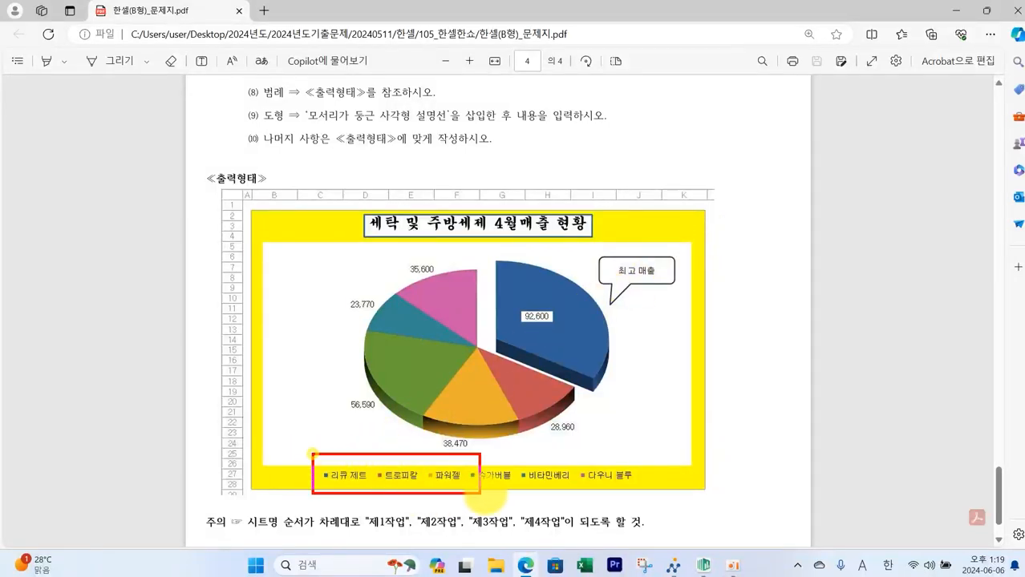
{"action": "left_click_drag", "start_coordinate": [642, 428], "coordinate": [631, 455]}
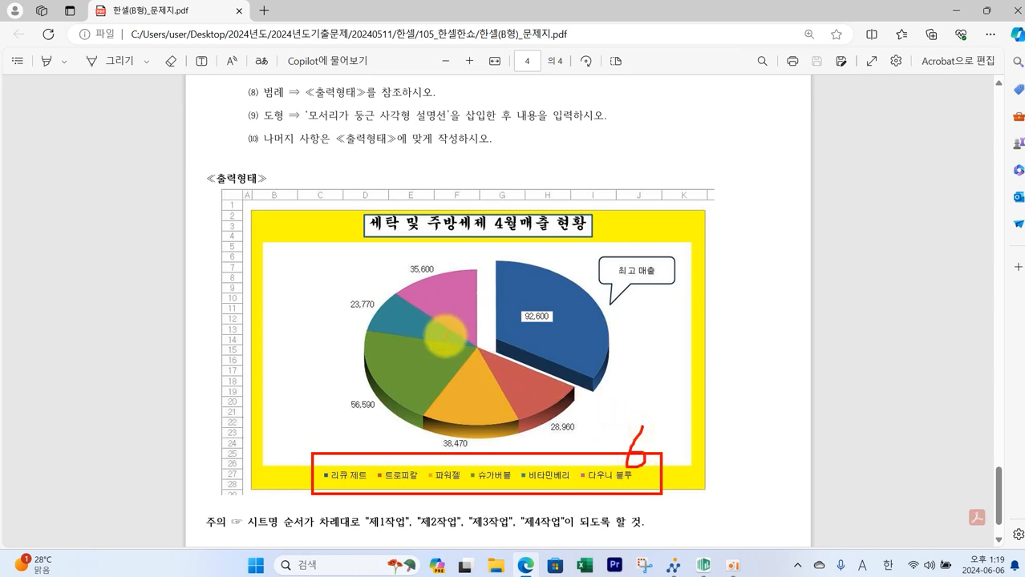
{"action": "mouse_move", "coordinate": [565, 317]}
{"action": "left_mouse_down"}
{"action": "mouse_move", "coordinate": [523, 322]}
{"action": "mouse_move", "coordinate": [563, 321]}
{"action": "left_mouse_up"}
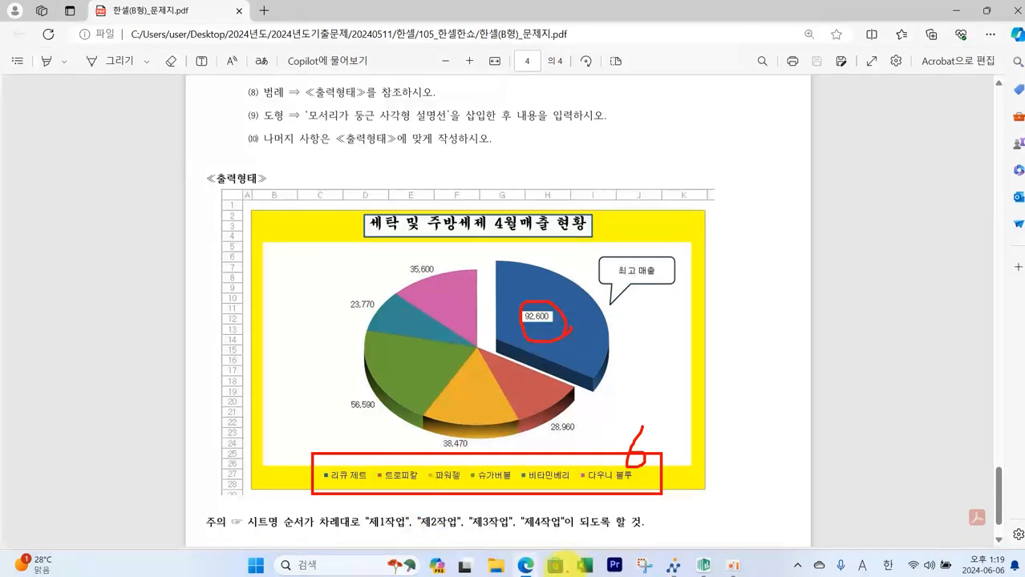
{"action": "key", "text": "Escape"}
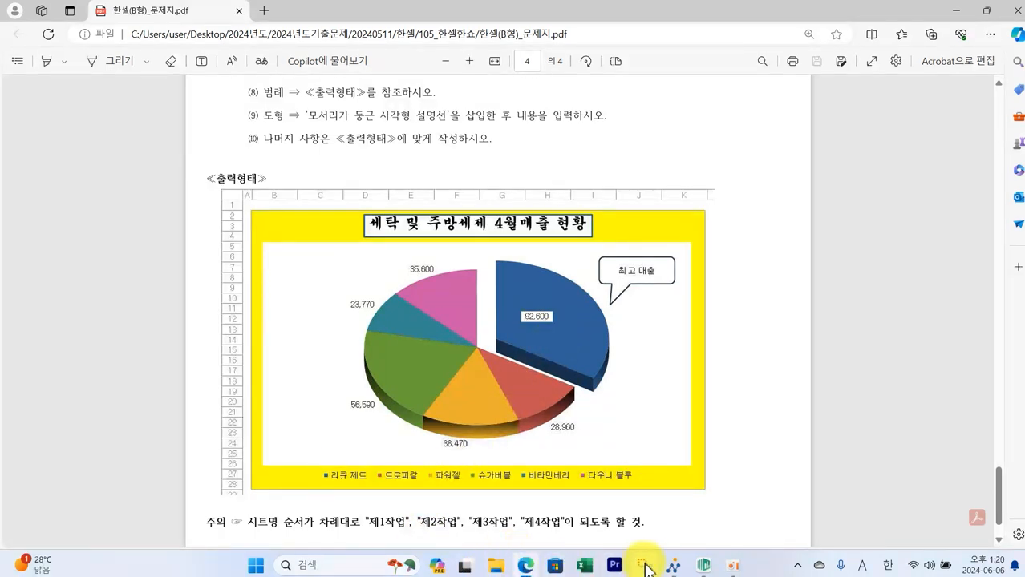
{"action": "left_click", "coordinate": [703, 565]}
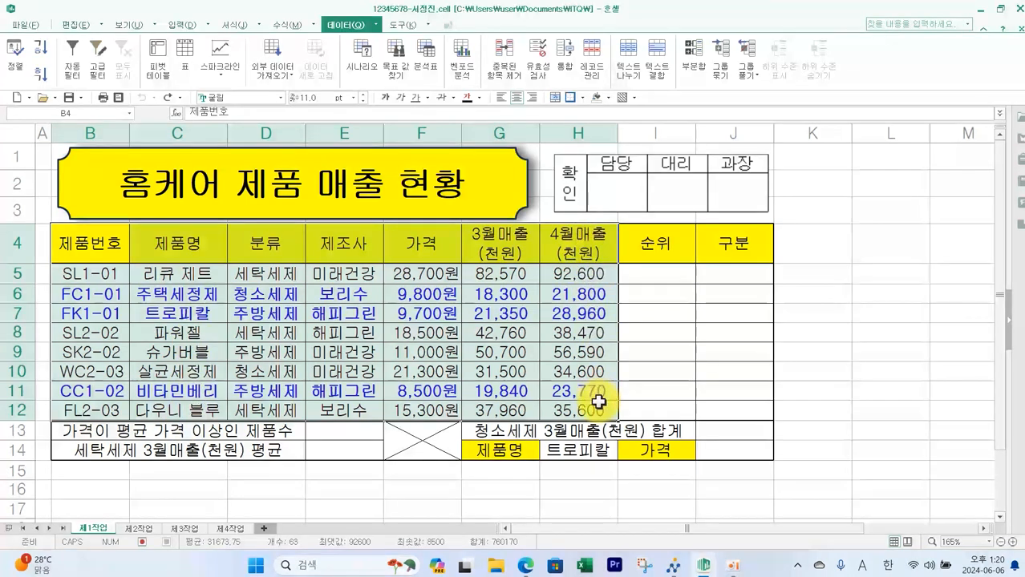
{"action": "left_click", "coordinate": [732, 564]}
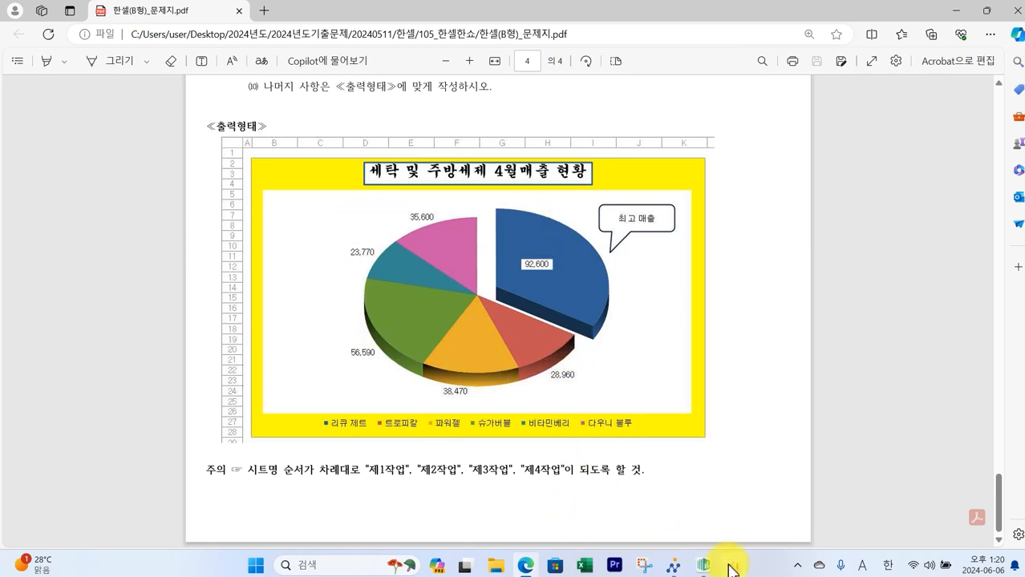
{"action": "left_click", "coordinate": [703, 564]}
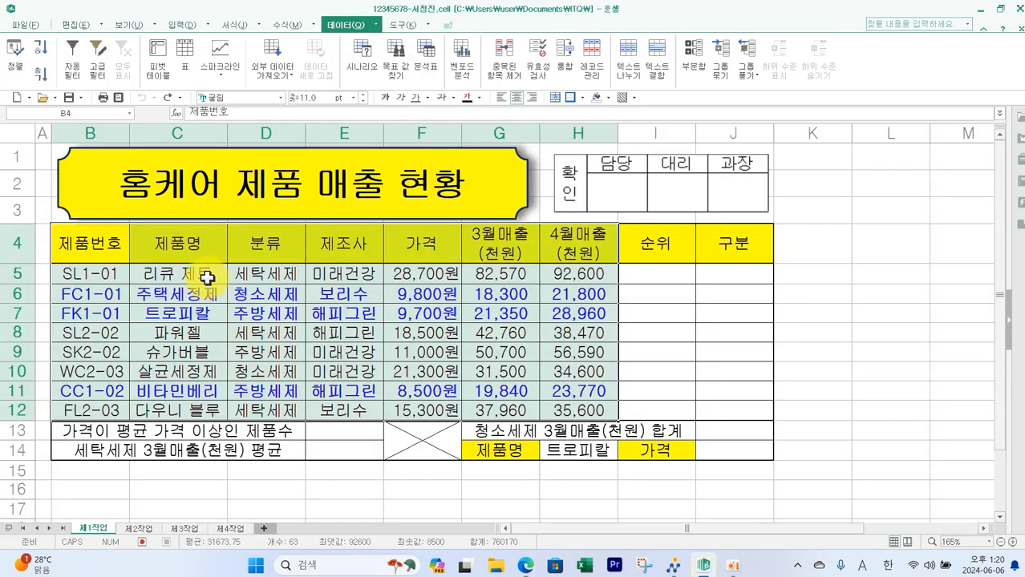
- Select C4:C5, C7:C9, C11:C12 and H4:H5, H7:H9, H11:H12 on 제1작업 as the chart data range
{"action": "left_click_drag", "start_coordinate": [196, 246], "coordinate": [197, 273]}
{"action": "left_click", "coordinate": [596, 98]}
{"action": "left_click_drag", "start_coordinate": [210, 314], "coordinate": [210, 352]}
{"action": "left_click", "coordinate": [596, 98]}
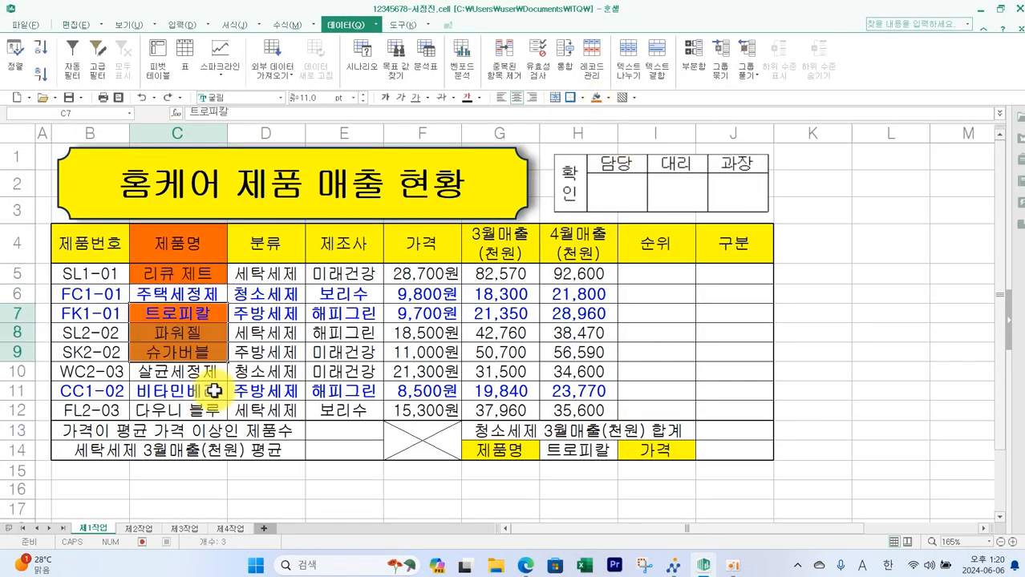
{"action": "left_click_drag", "start_coordinate": [214, 390], "coordinate": [214, 410]}
{"action": "left_click", "coordinate": [597, 98]}
{"action": "left_click_drag", "start_coordinate": [586, 241], "coordinate": [585, 274]}
{"action": "left_click", "coordinate": [597, 98]}
{"action": "left_click_drag", "start_coordinate": [589, 314], "coordinate": [589, 352]}
{"action": "left_click", "coordinate": [597, 98]}
{"action": "left_click_drag", "start_coordinate": [589, 390], "coordinate": [589, 409]}
{"action": "left_click", "coordinate": [597, 98]}
{"action": "left_click_drag", "start_coordinate": [202, 243], "coordinate": [197, 269]}
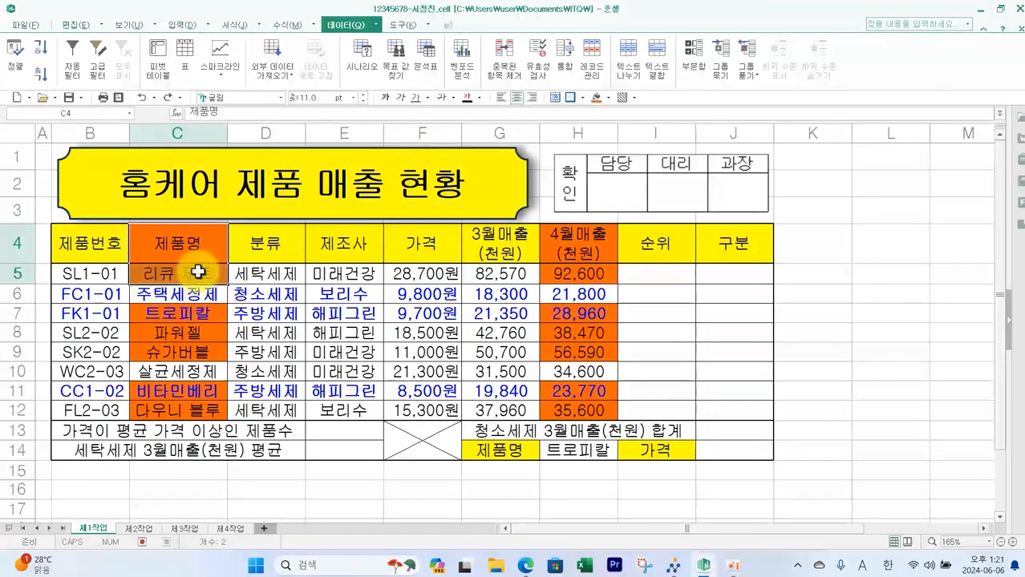
{"action": "left_click_drag", "start_coordinate": [593, 242], "coordinate": [591, 271]}
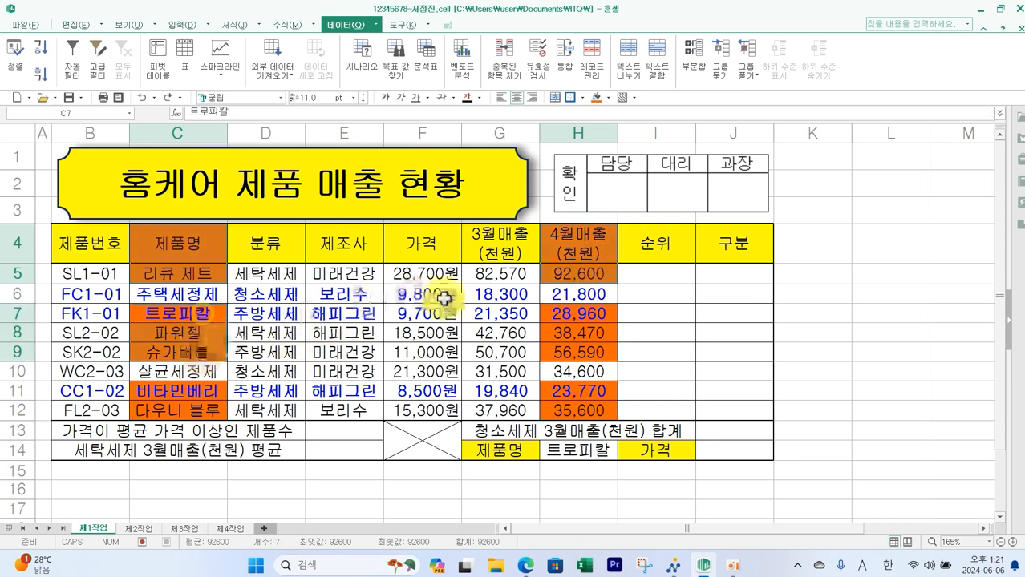
{"action": "left_click_drag", "start_coordinate": [579, 314], "coordinate": [569, 351]}
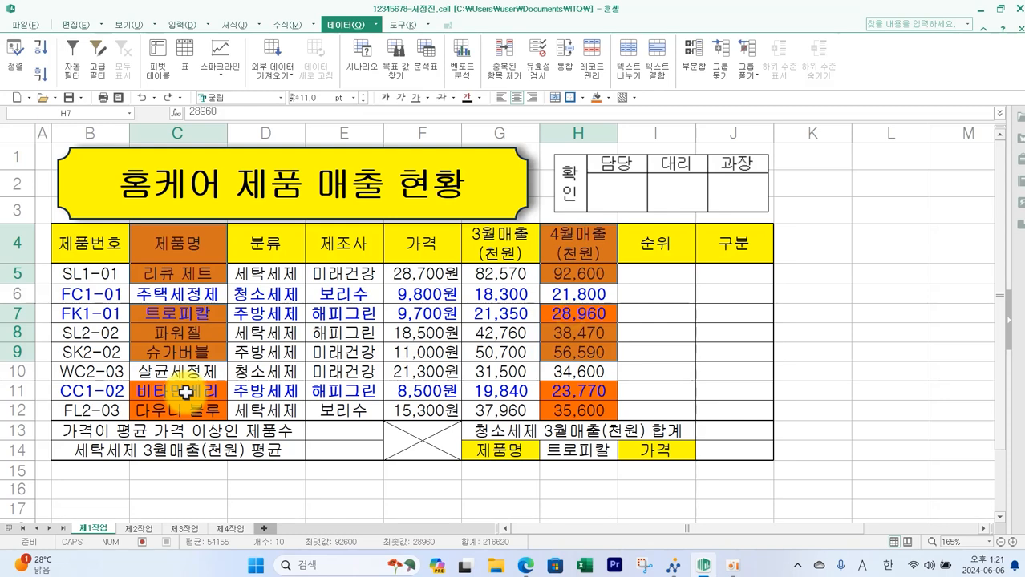
{"action": "left_click_drag", "start_coordinate": [183, 389], "coordinate": [201, 407]}
{"action": "left_click_drag", "start_coordinate": [567, 388], "coordinate": [577, 407]}
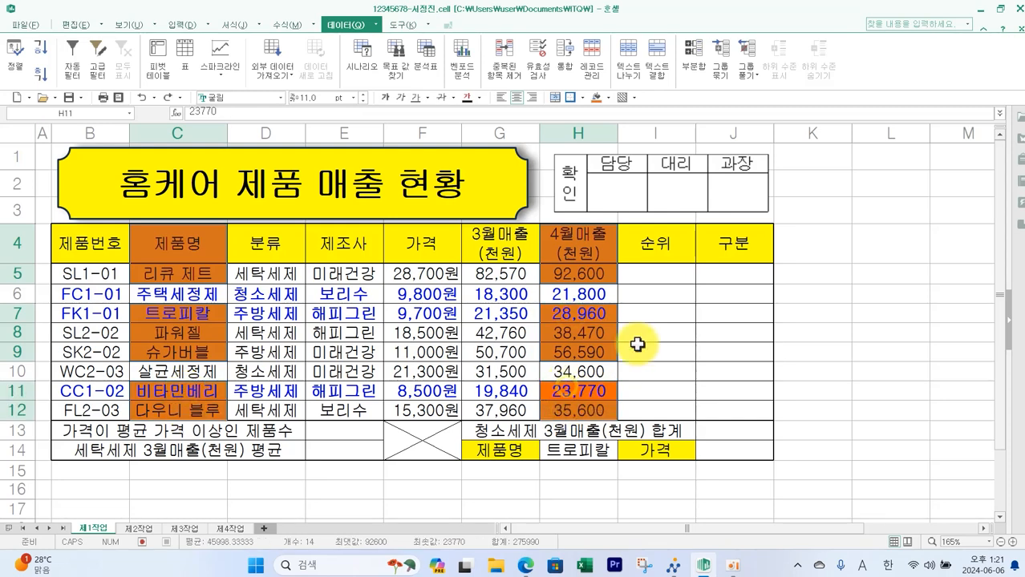
- Insert a 3D pie chart from the selected cells, then undo the insertion
{"action": "left_click", "coordinate": [172, 26]}
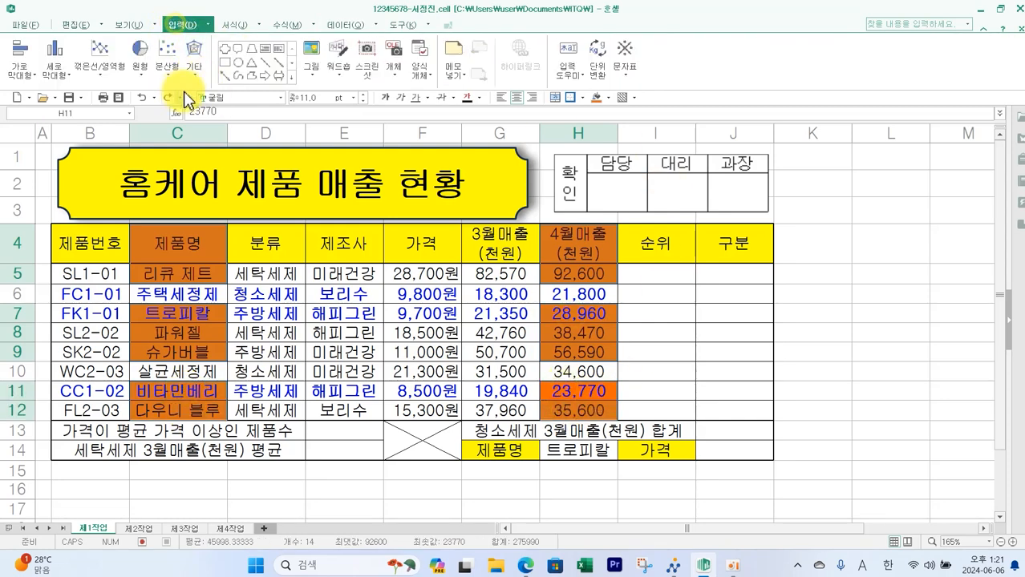
{"action": "left_click", "coordinate": [143, 83]}
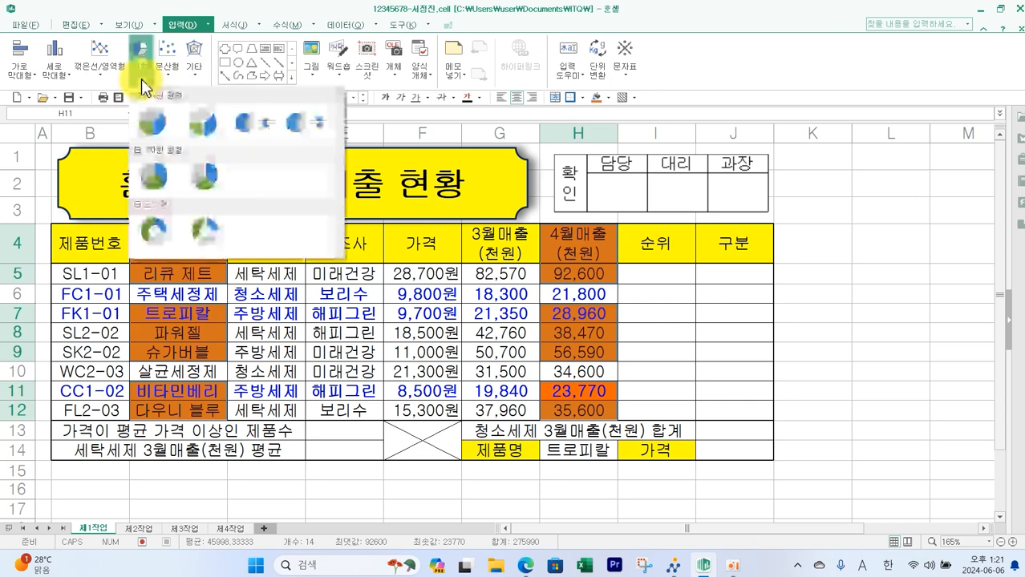
{"action": "left_click", "coordinate": [158, 186]}
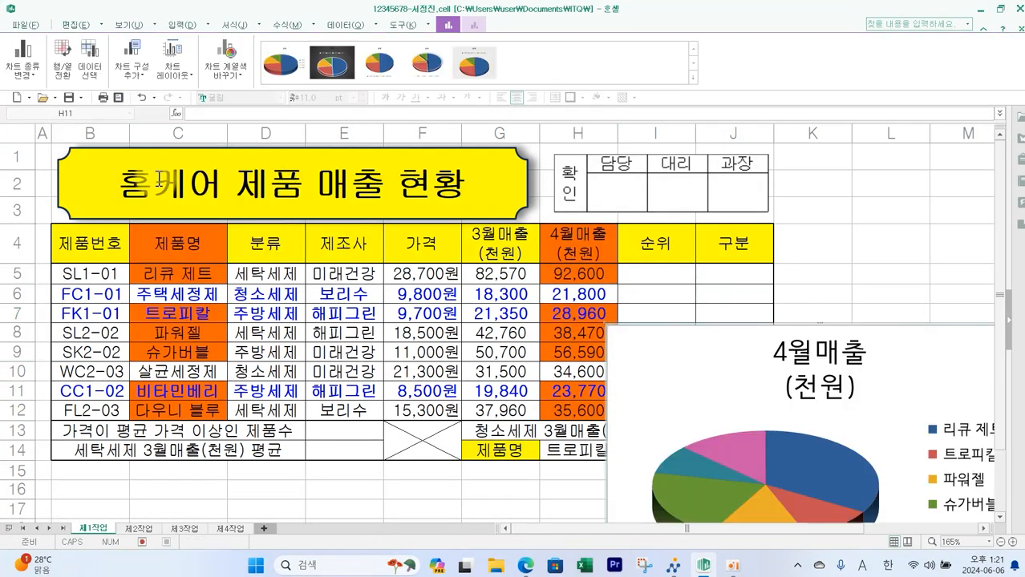
{"action": "key", "text": "ctrl+z"}
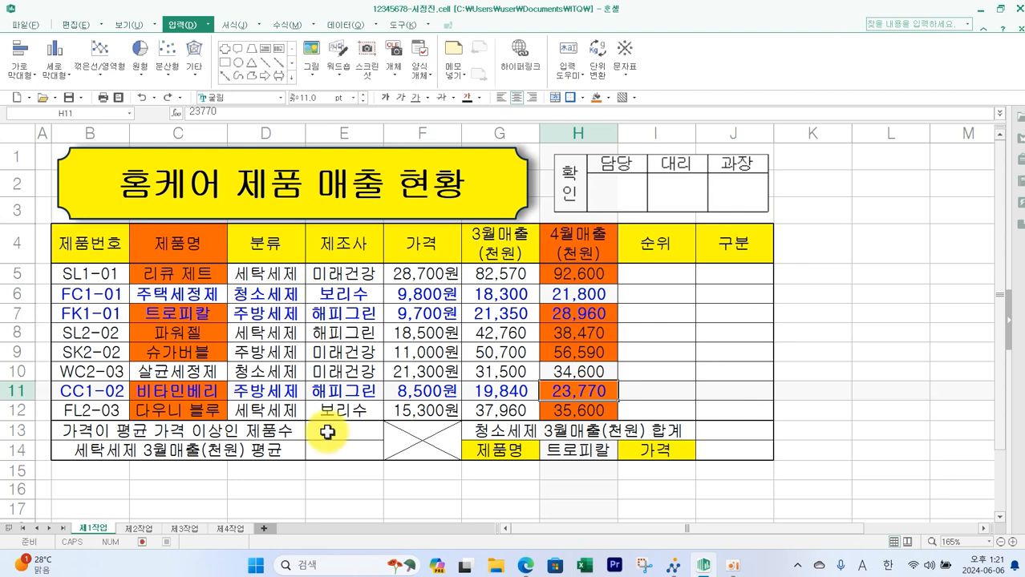
- Paste the copied chart onto the 제4작업 sheet at cell B2
{"action": "left_click", "coordinate": [237, 530]}
{"action": "left_click", "coordinate": [68, 156]}
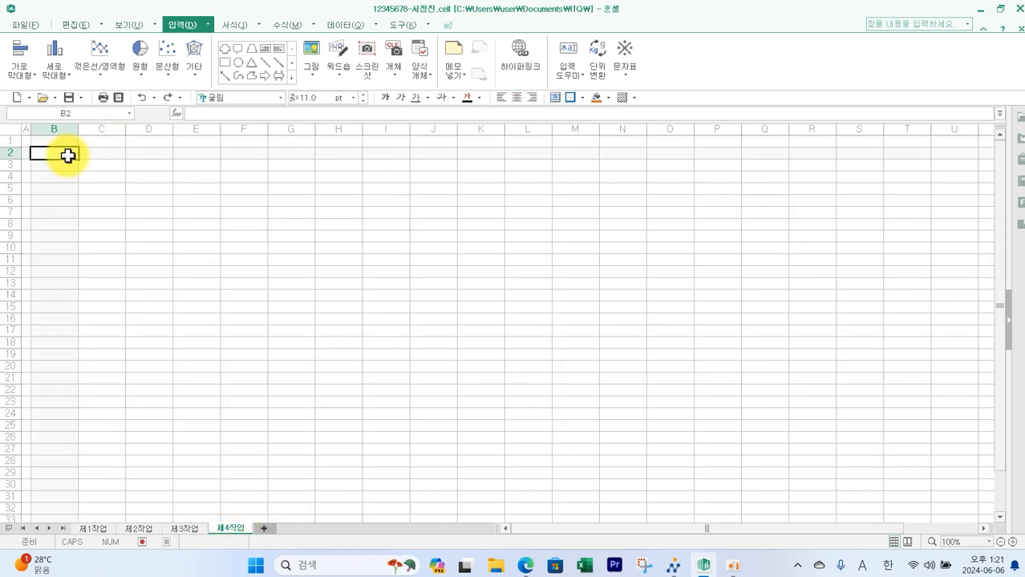
{"action": "key", "text": "ctrl+v"}
{"action": "key", "text": "alt+Tab"}
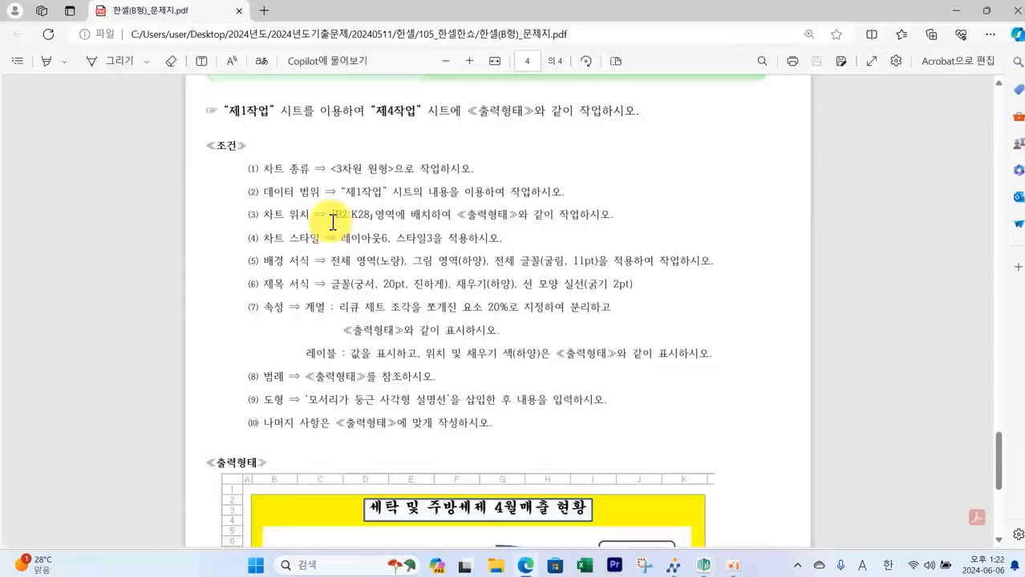
{"action": "left_click", "coordinate": [705, 564]}
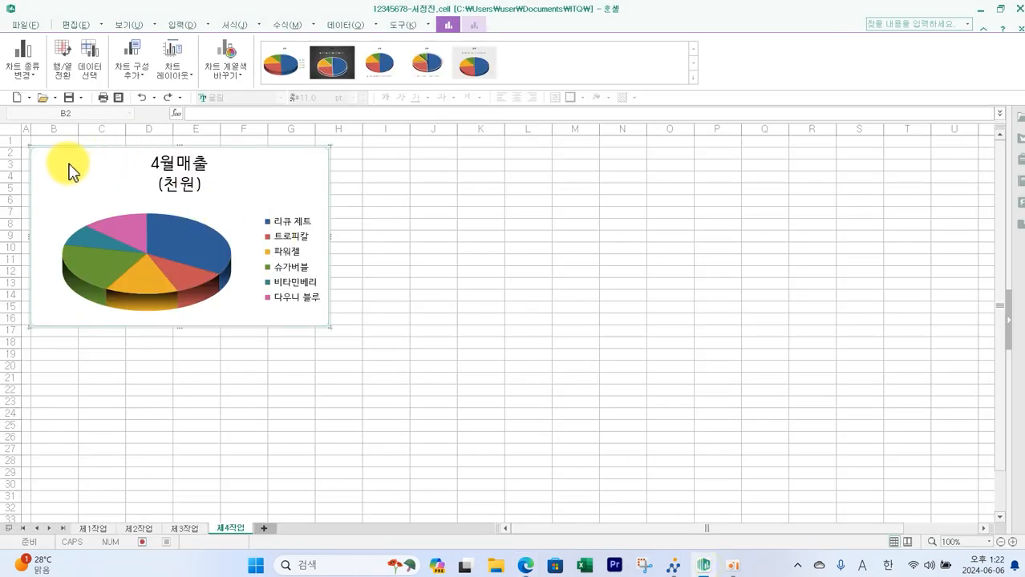
- Resize the chart so it spans the B2:K28 area
{"action": "left_click_drag", "start_coordinate": [329, 326], "coordinate": [504, 477]}
{"action": "key", "text": "alt+Tab"}
{"action": "mouse_move", "coordinate": [113, 216]}
{"action": "left_mouse_down"}
{"action": "mouse_move", "coordinate": [309, 245]}
{"action": "mouse_move", "coordinate": [523, 249]}
{"action": "mouse_move", "coordinate": [526, 237]}
{"action": "left_mouse_up"}
{"action": "left_click", "coordinate": [703, 564]}
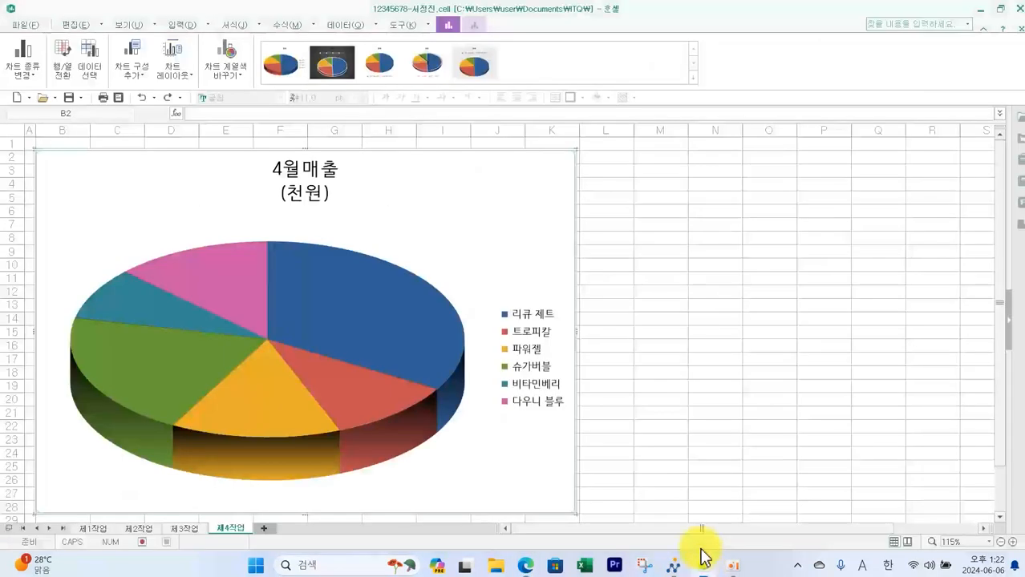
- Apply chart layout 6 and chart style 3 to the pie chart
{"action": "left_click", "coordinate": [170, 77]}
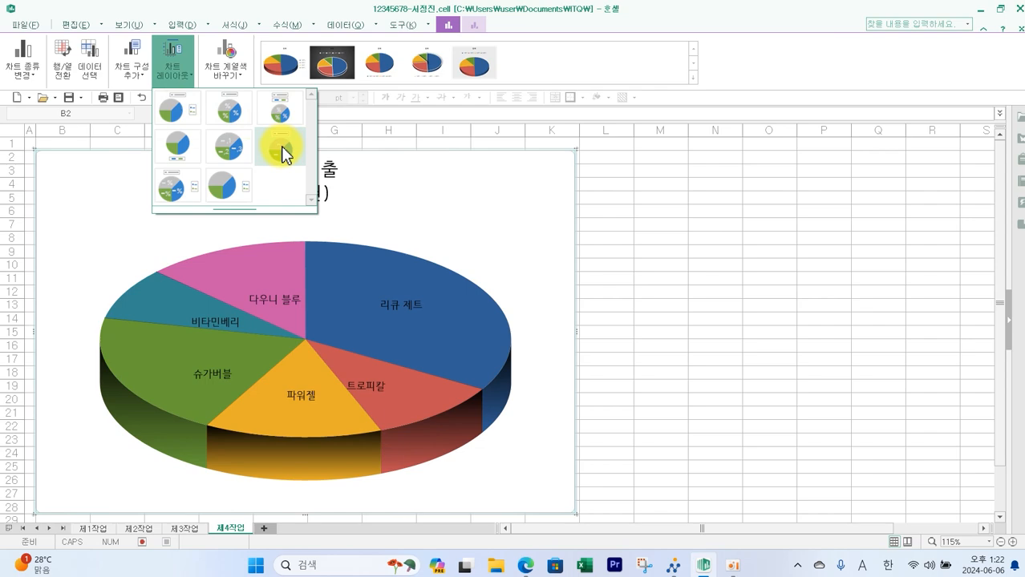
{"action": "left_click", "coordinate": [281, 150]}
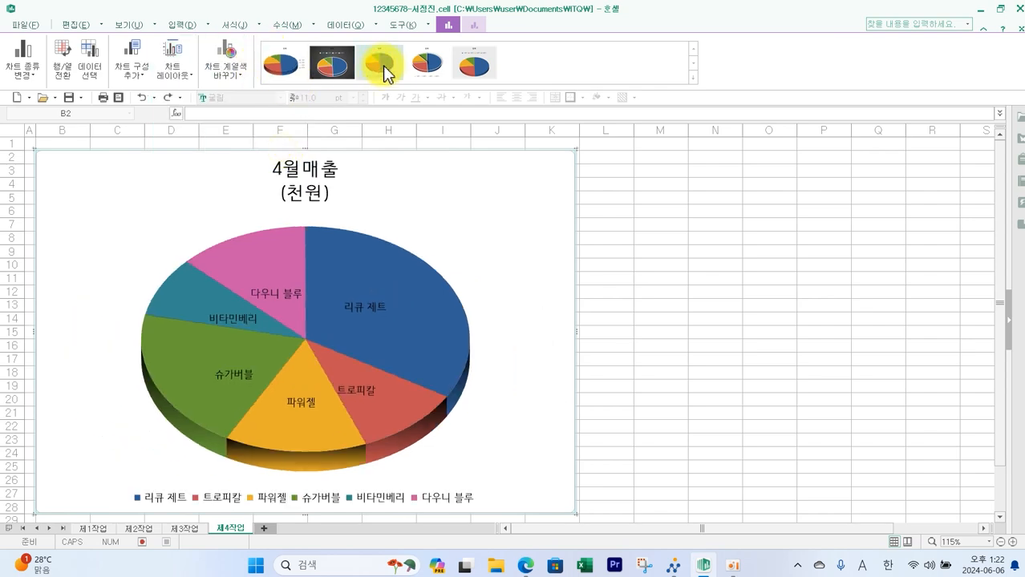
{"action": "left_click", "coordinate": [385, 74]}
- Review the background format conditions for the chart in the exam paper
{"action": "key", "text": "alt+Tab"}
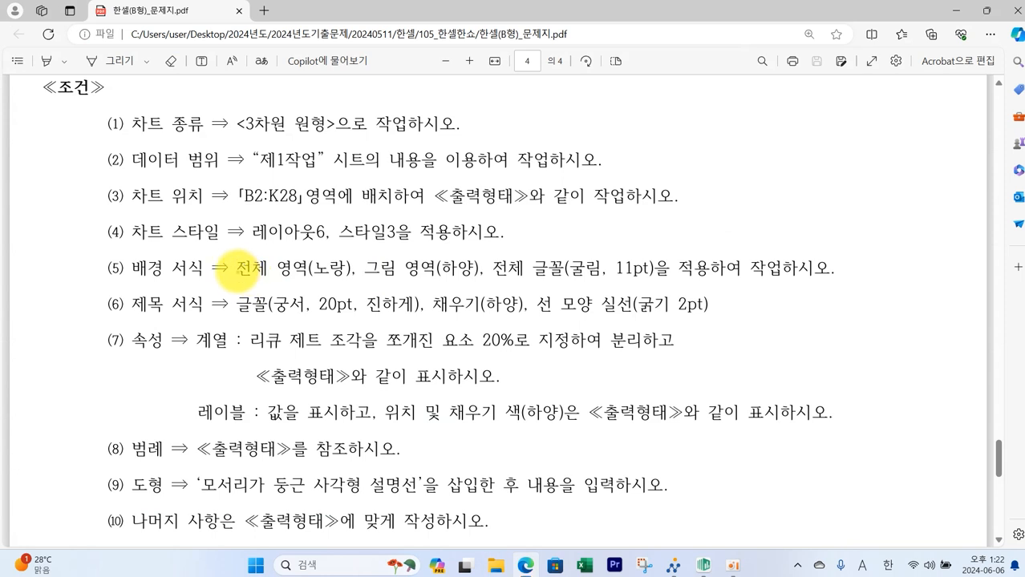
{"action": "left_click_drag", "start_coordinate": [133, 251], "coordinate": [191, 279]}
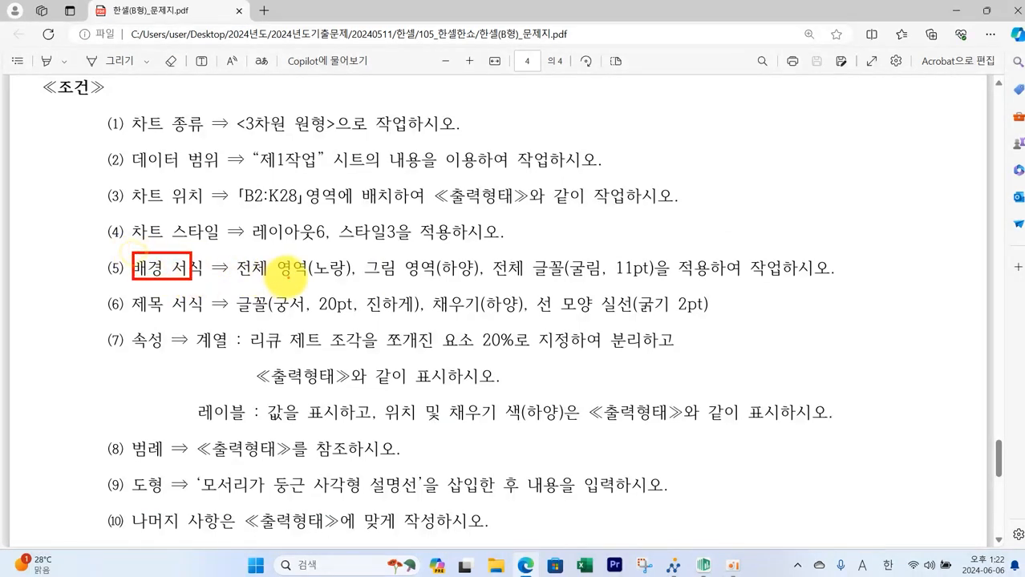
{"action": "mouse_move", "coordinate": [238, 249]}
{"action": "left_mouse_down"}
{"action": "mouse_move", "coordinate": [293, 279]}
{"action": "mouse_move", "coordinate": [656, 284]}
{"action": "left_mouse_up"}
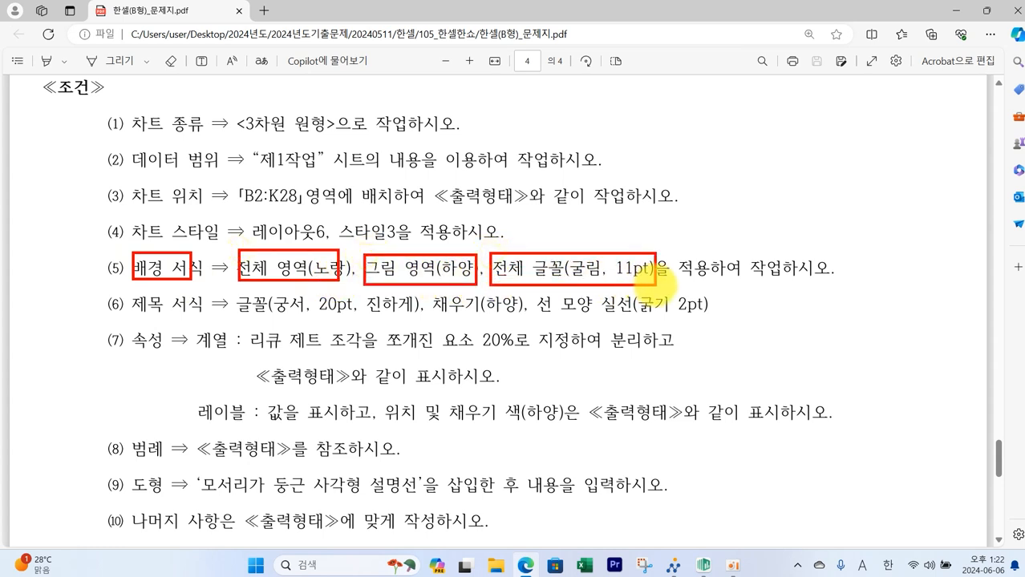
{"action": "left_click", "coordinate": [703, 565]}
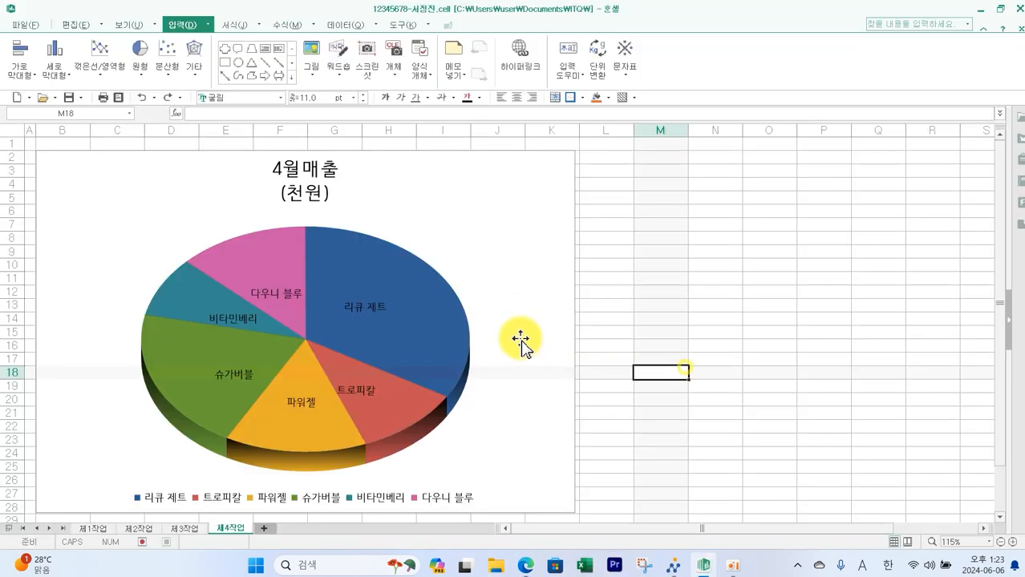
- Fill the whole chart area with solid yellow
{"action": "left_click_drag", "start_coordinate": [450, 159], "coordinate": [487, 147]}
{"action": "left_click_drag", "start_coordinate": [478, 241], "coordinate": [527, 239]}
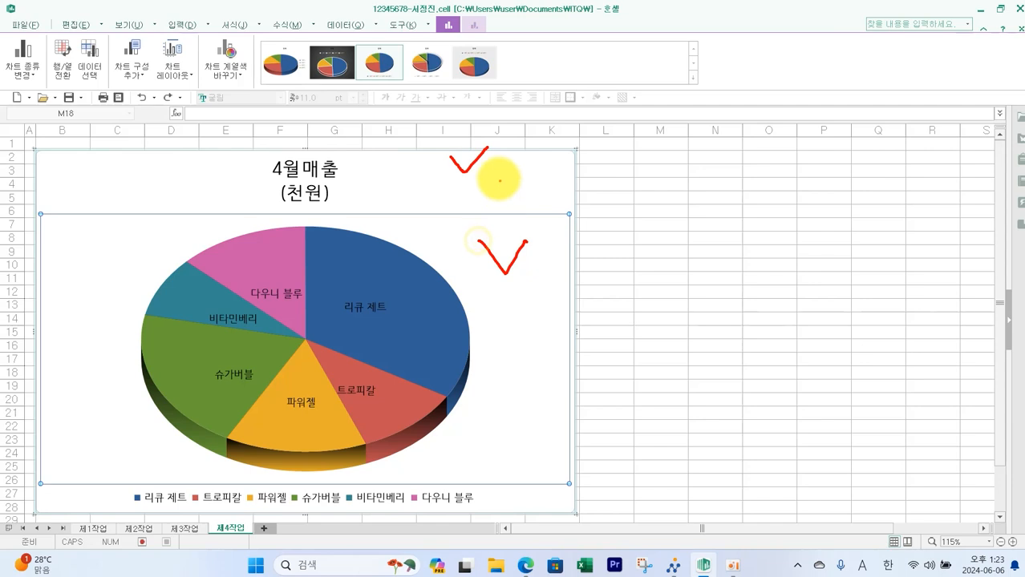
{"action": "mouse_move", "coordinate": [520, 169]}
{"action": "left_mouse_down"}
{"action": "mouse_move", "coordinate": [508, 172]}
{"action": "mouse_move", "coordinate": [529, 194]}
{"action": "left_mouse_up"}
{"action": "left_click_drag", "start_coordinate": [523, 308], "coordinate": [536, 324]}
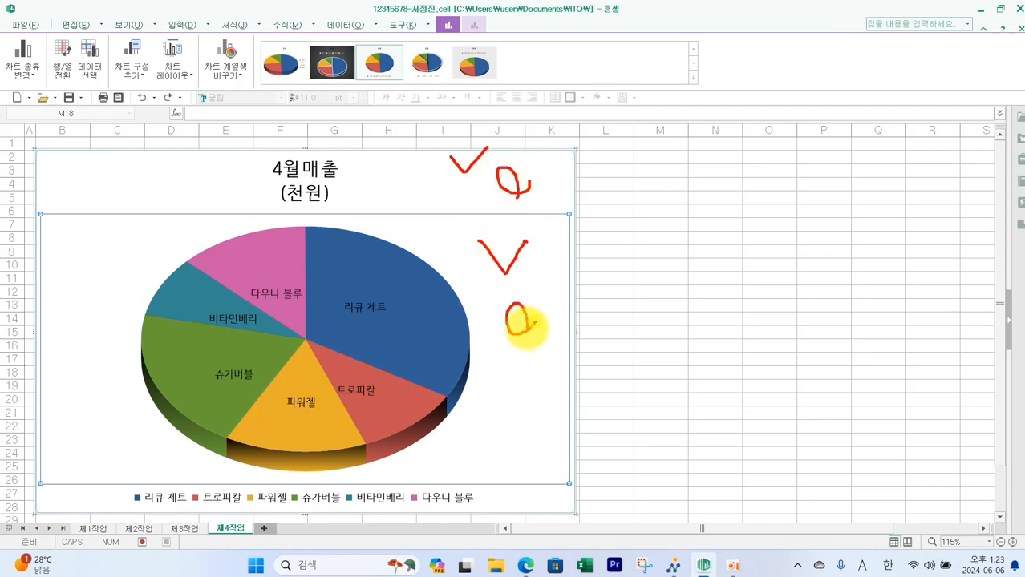
{"action": "key", "text": "Escape"}
{"action": "left_click", "coordinate": [497, 181]}
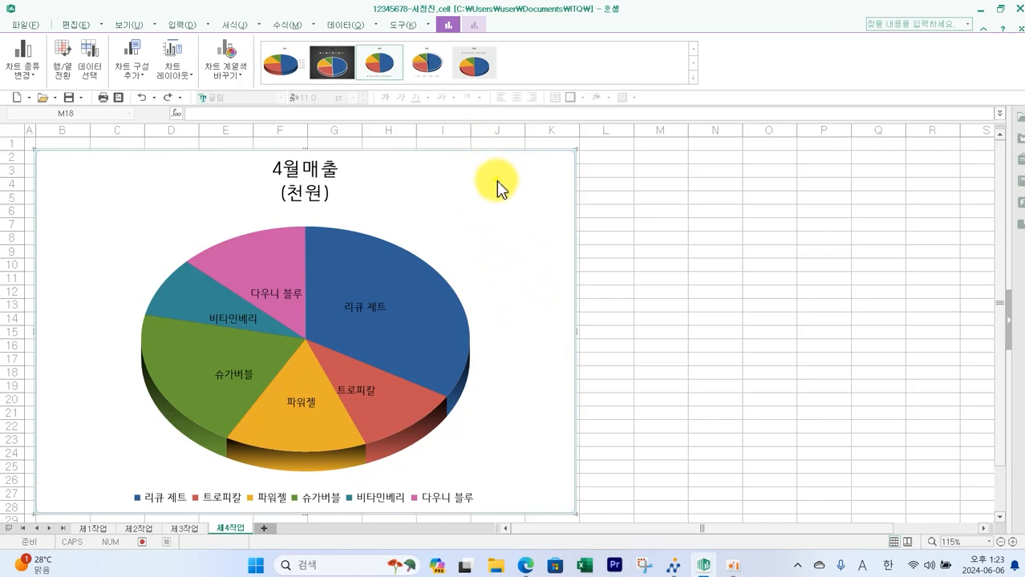
{"action": "double_click", "coordinate": [497, 192]}
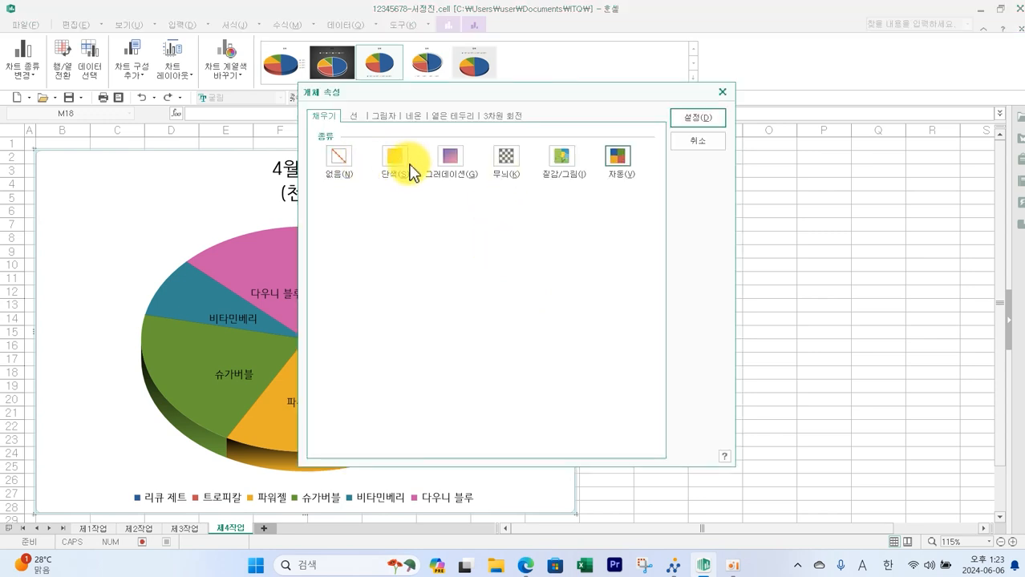
{"action": "left_click", "coordinate": [398, 167]}
{"action": "left_click", "coordinate": [417, 218]}
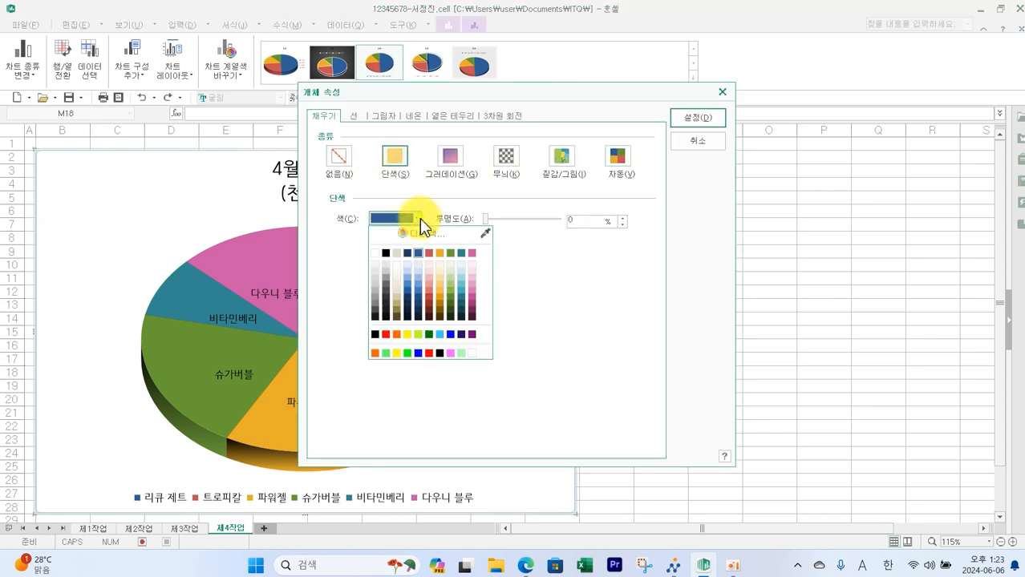
{"action": "left_click", "coordinate": [408, 335]}
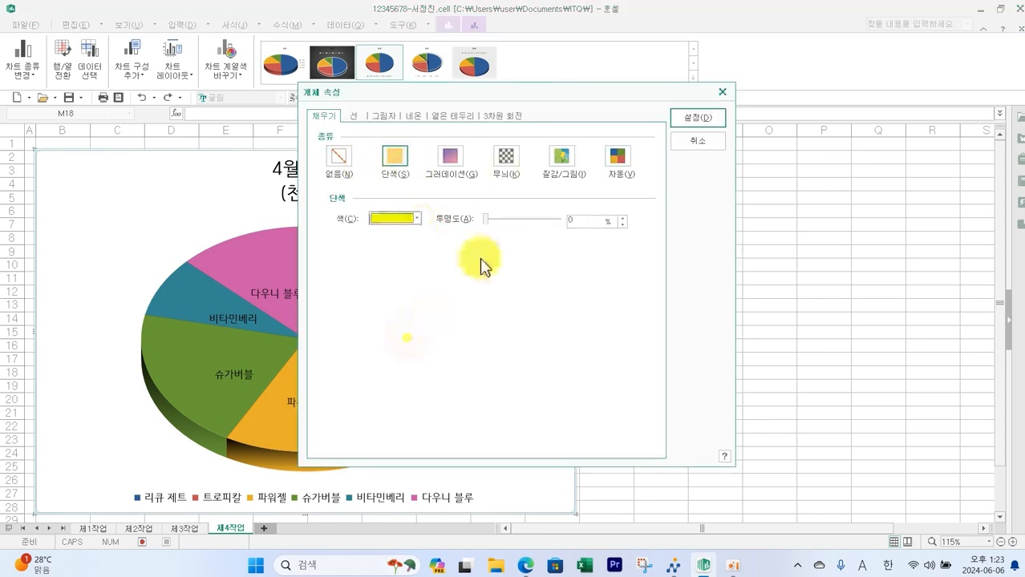
{"action": "left_click", "coordinate": [688, 118]}
- Fill the plot area with solid white
{"action": "left_click", "coordinate": [504, 335]}
{"action": "double_click", "coordinate": [504, 332]}
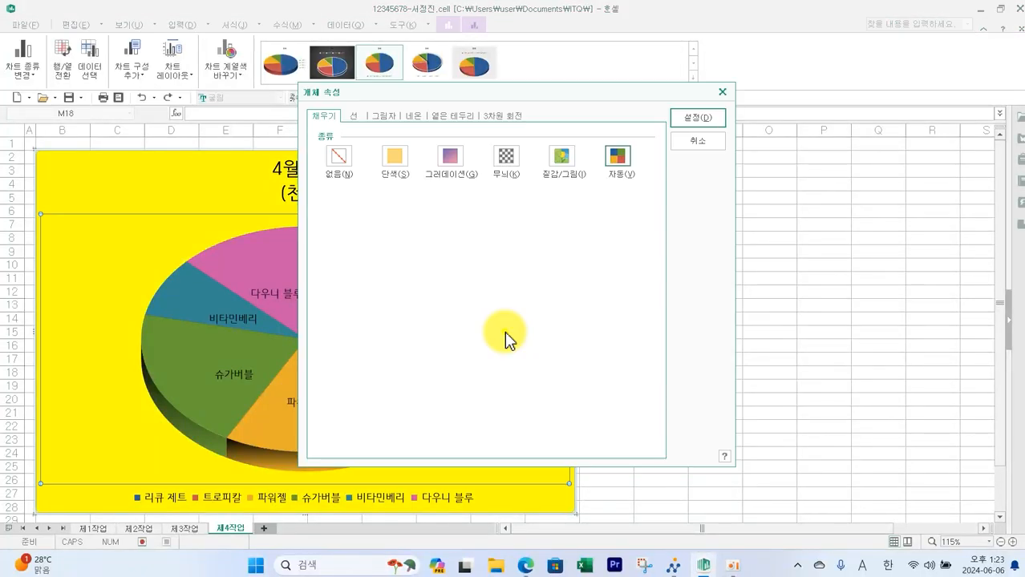
{"action": "left_click", "coordinate": [398, 183]}
{"action": "left_click", "coordinate": [416, 219]}
{"action": "left_click", "coordinate": [376, 254]}
{"action": "left_click", "coordinate": [691, 118]}
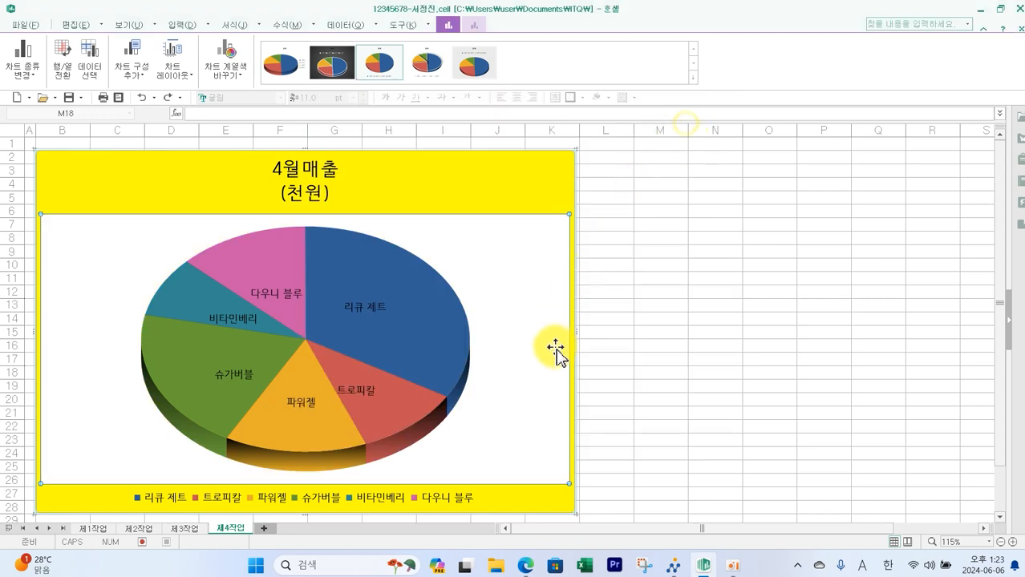
- Set the data labels' font to 굴림
{"action": "left_click", "coordinate": [364, 311]}
{"action": "right_click", "coordinate": [364, 313]}
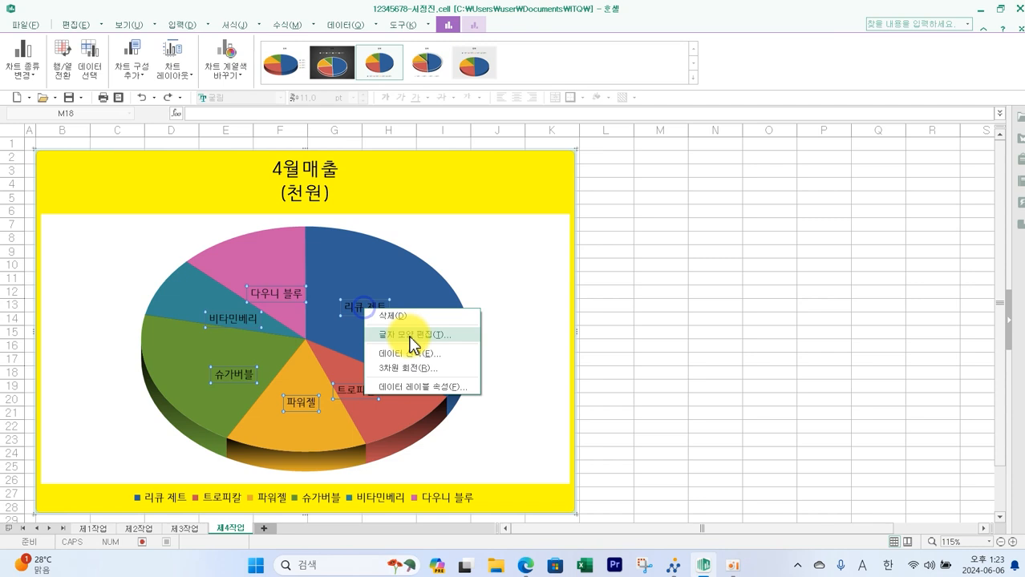
{"action": "left_click", "coordinate": [413, 335]}
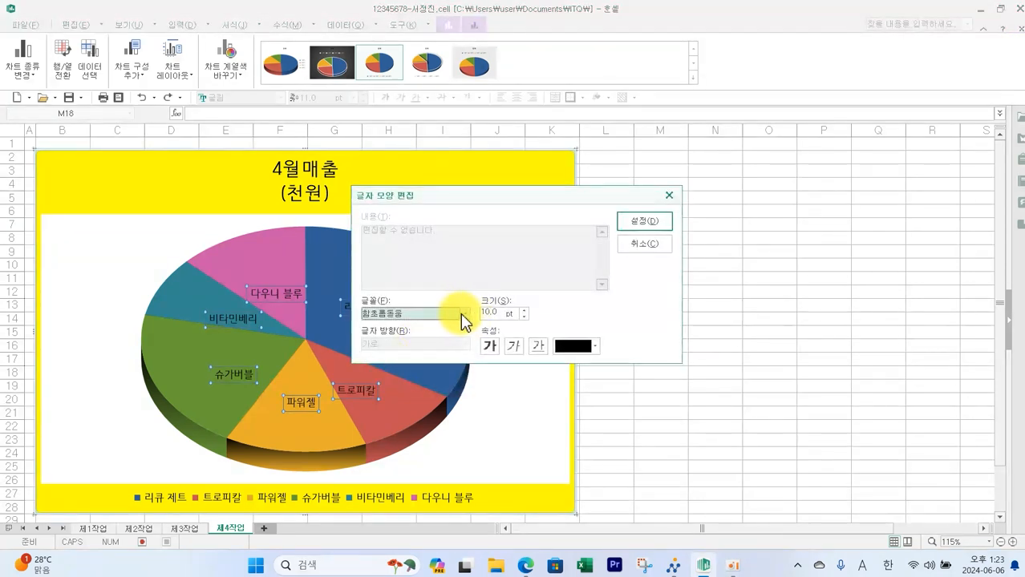
{"action": "left_click", "coordinate": [463, 314]}
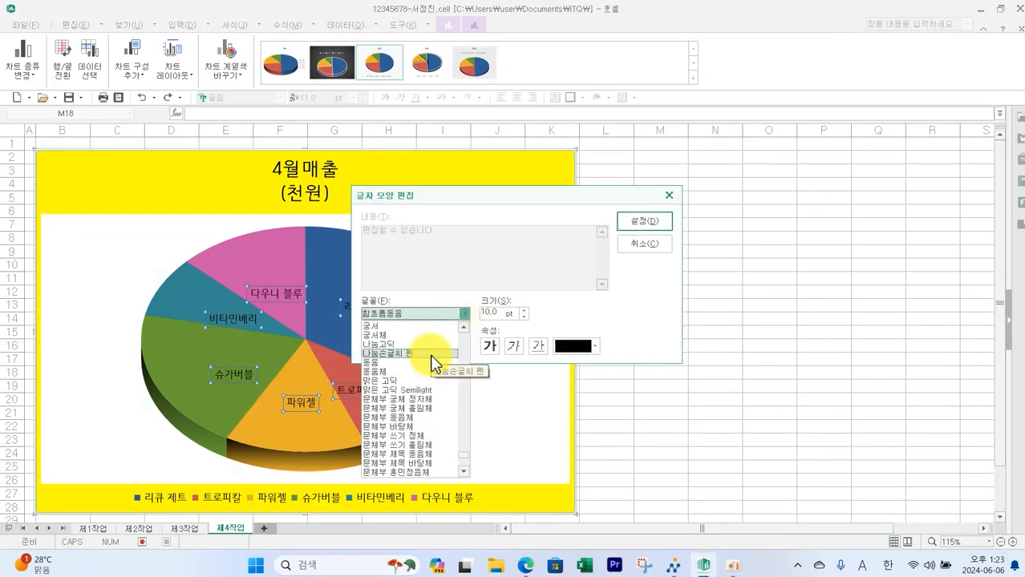
{"action": "scroll", "coordinate": [417, 353], "scroll_direction": "up", "scroll_amount": 3}
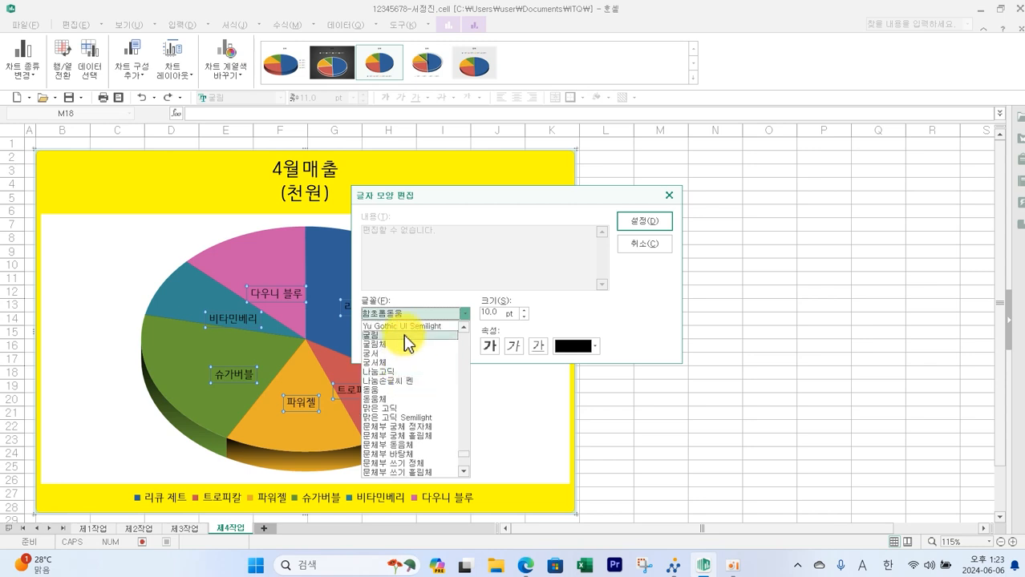
{"action": "left_click", "coordinate": [408, 335]}
{"action": "left_click", "coordinate": [637, 225]}
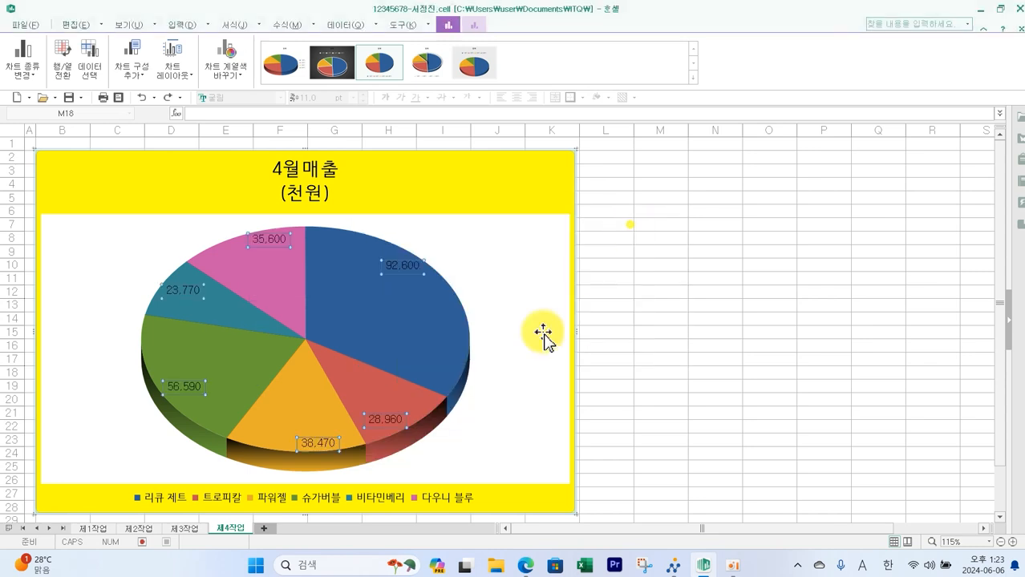
- Set the legend's font to 굴림
{"action": "left_click", "coordinate": [398, 505]}
{"action": "right_click", "coordinate": [398, 505]}
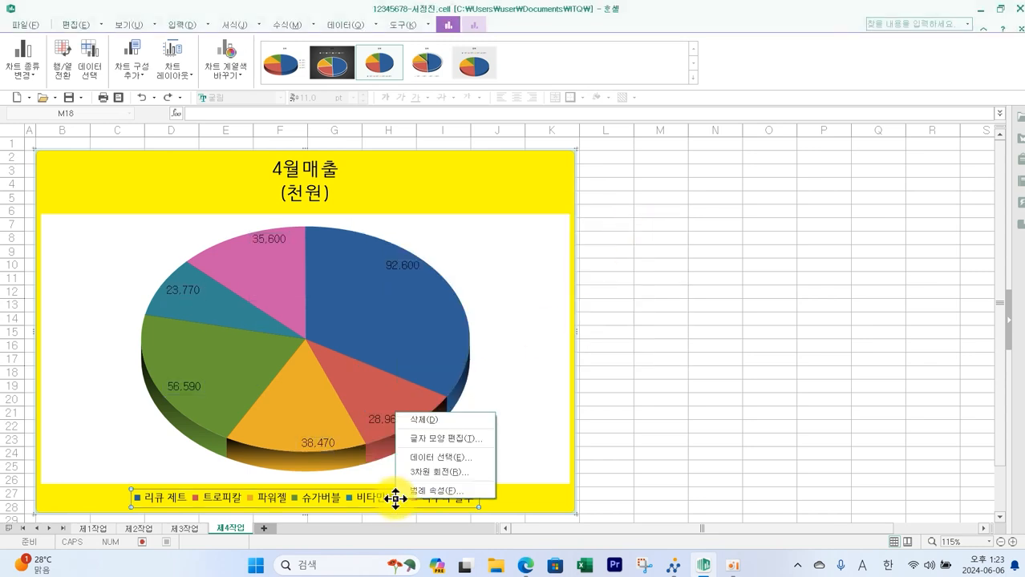
{"action": "left_click", "coordinate": [433, 442]}
{"action": "left_click", "coordinate": [465, 313]}
{"action": "scroll", "coordinate": [437, 373], "scroll_direction": "up", "scroll_amount": 5}
{"action": "left_click", "coordinate": [407, 341]}
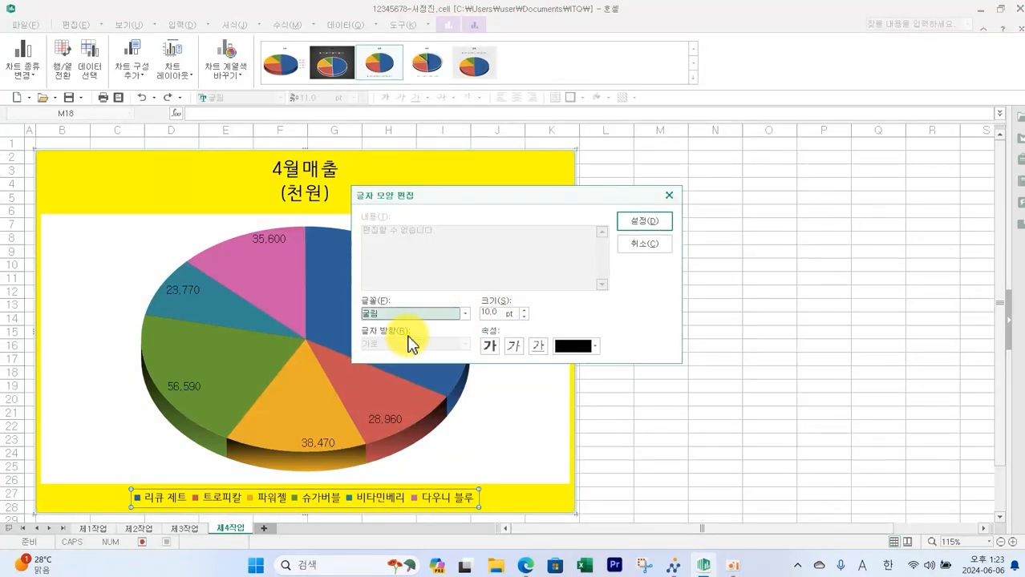
{"action": "left_click", "coordinate": [642, 225]}
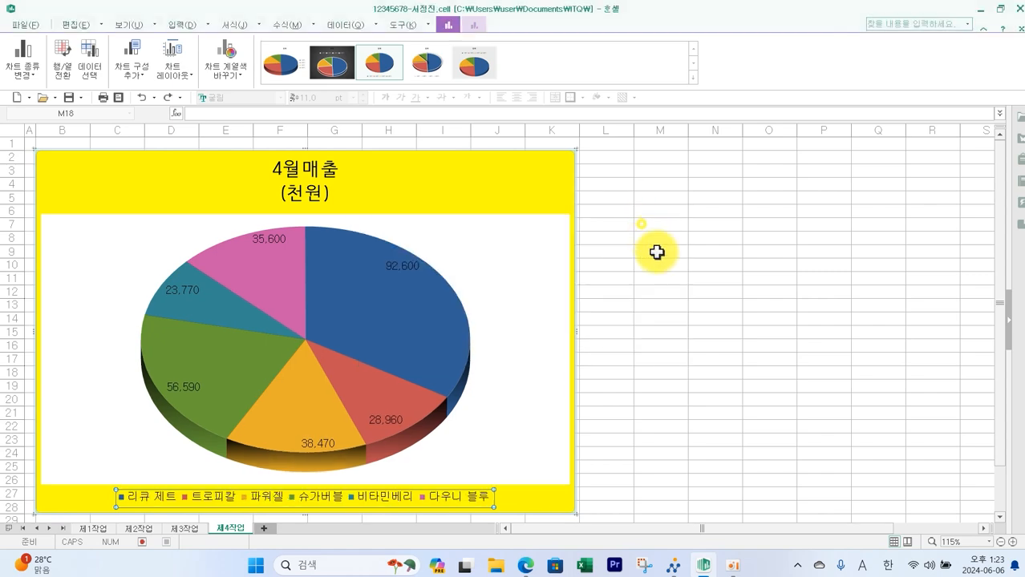
- Review the chart title format conditions in the exam paper
{"action": "key", "text": "alt+Tab"}
{"action": "mouse_move", "coordinate": [228, 84]}
{"action": "left_mouse_down"}
{"action": "mouse_move", "coordinate": [234, 95]}
{"action": "mouse_move", "coordinate": [417, 117]}
{"action": "left_mouse_up"}
{"action": "mouse_move", "coordinate": [437, 84]}
{"action": "left_mouse_down"}
{"action": "mouse_move", "coordinate": [472, 116]}
{"action": "mouse_move", "coordinate": [732, 120]}
{"action": "left_mouse_up"}
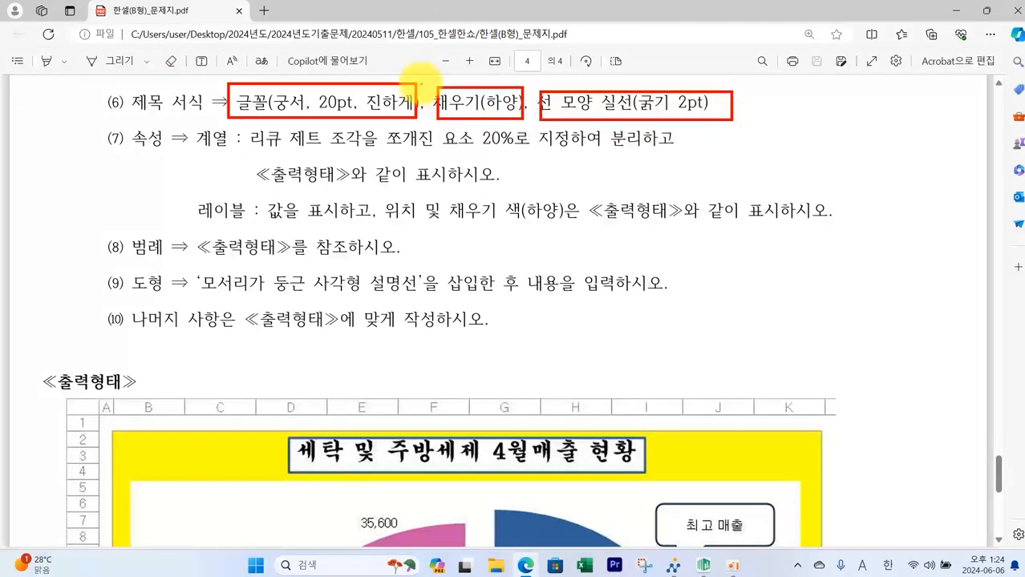
{"action": "key", "text": "Escape"}
{"action": "left_click", "coordinate": [703, 566]}
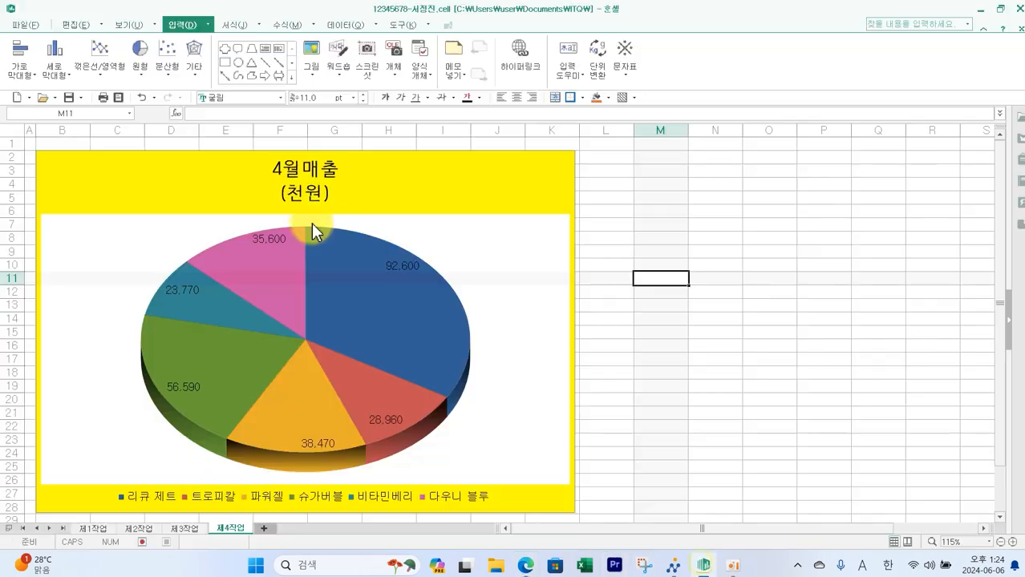
- Edit the chart title text to 세탁 및 주방세제 4월매출 현황
{"action": "left_click", "coordinate": [301, 178]}
{"action": "right_click", "coordinate": [300, 181]}
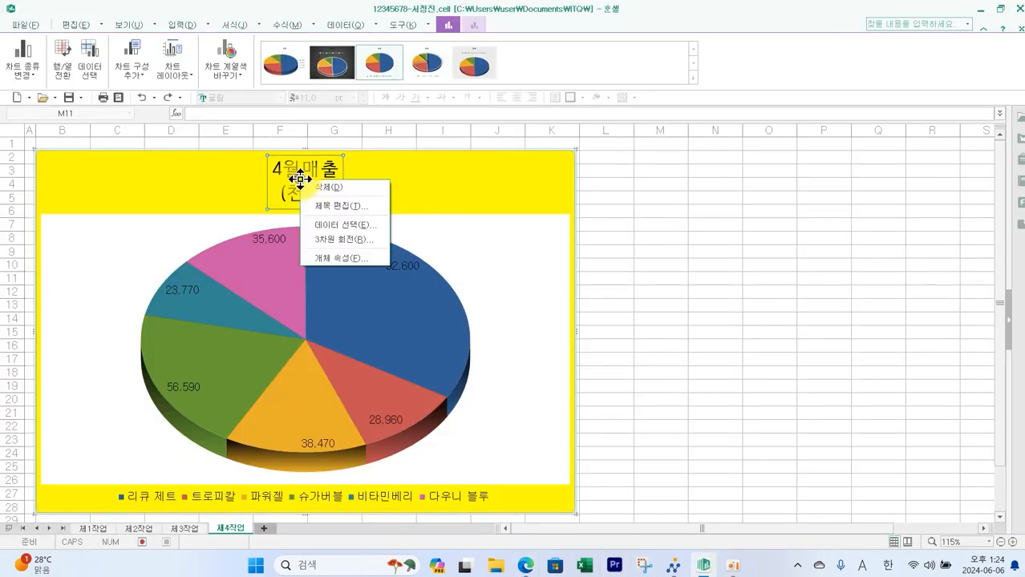
{"action": "left_click", "coordinate": [340, 206]}
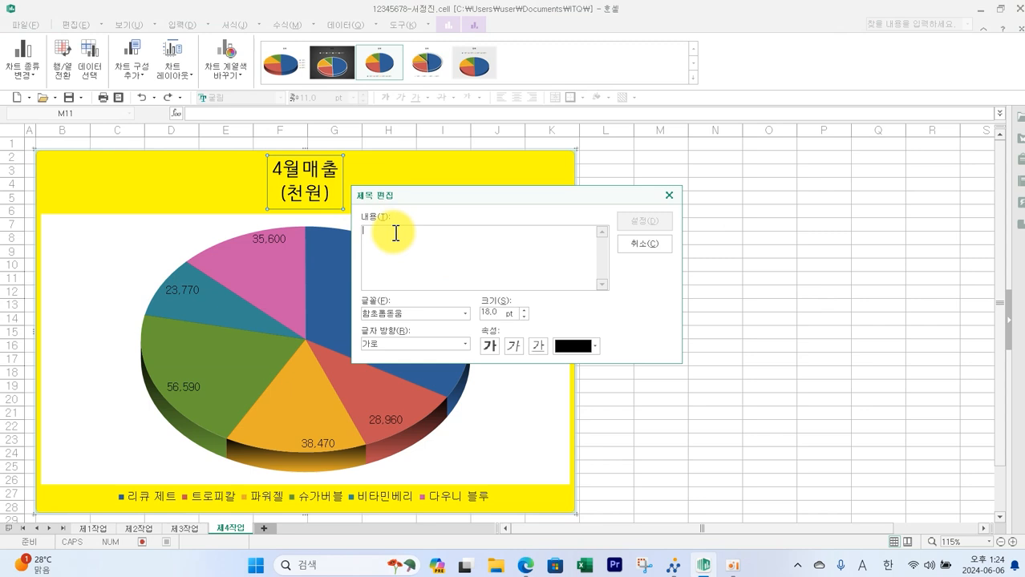
{"action": "type", "text": "세탁 AC"}
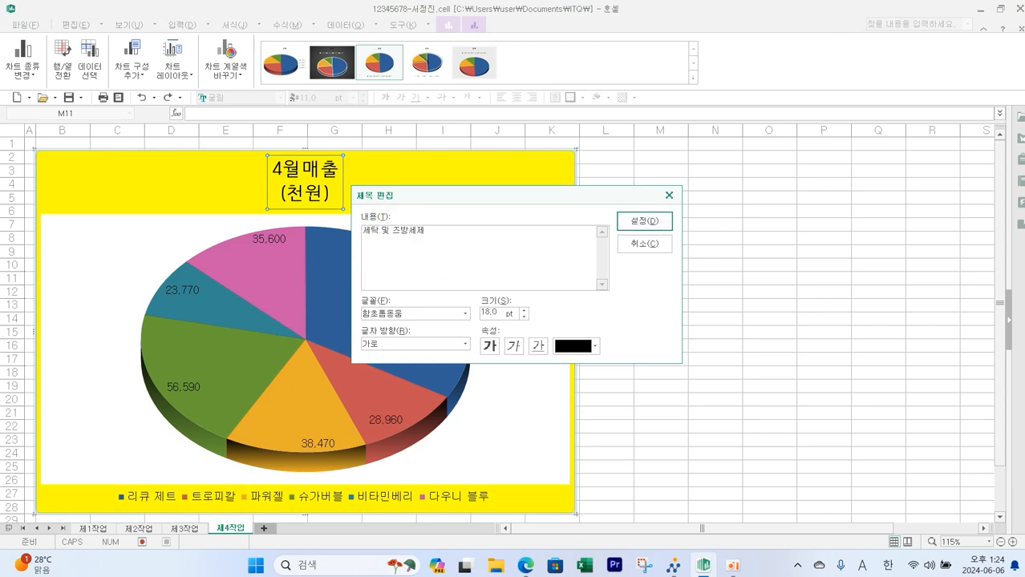
- Set the title's font to 궁서, size 20 pt, bold
{"action": "left_click", "coordinate": [465, 313]}
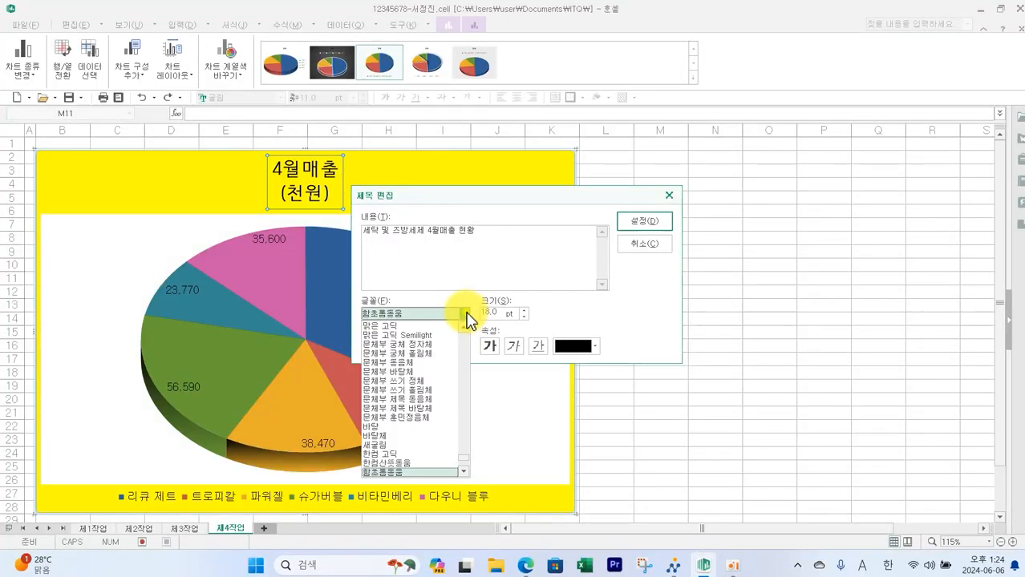
{"action": "scroll", "coordinate": [439, 369], "scroll_direction": "up", "scroll_amount": 2}
{"action": "scroll", "coordinate": [441, 369], "scroll_direction": "up", "scroll_amount": 1}
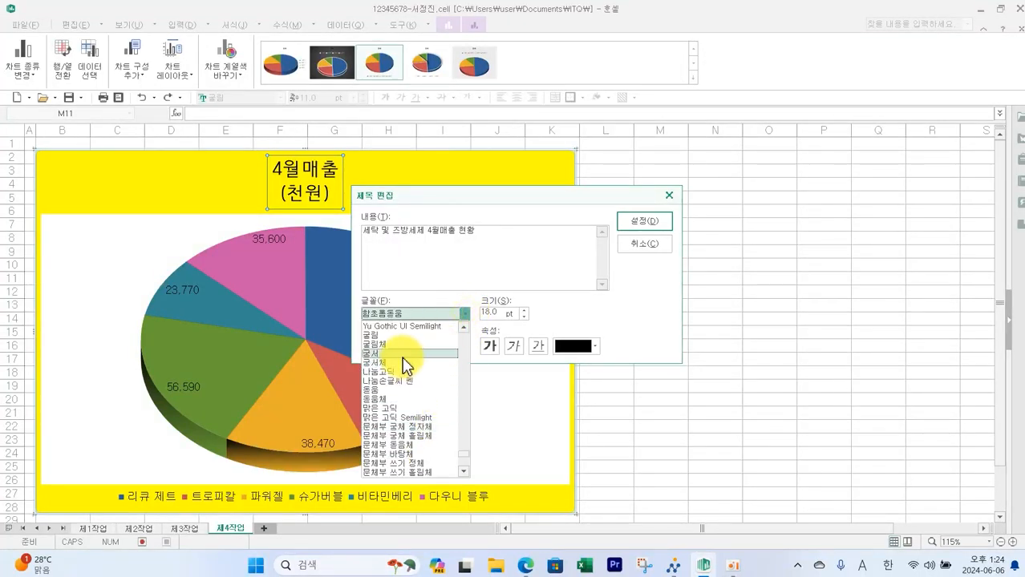
{"action": "left_click", "coordinate": [401, 362]}
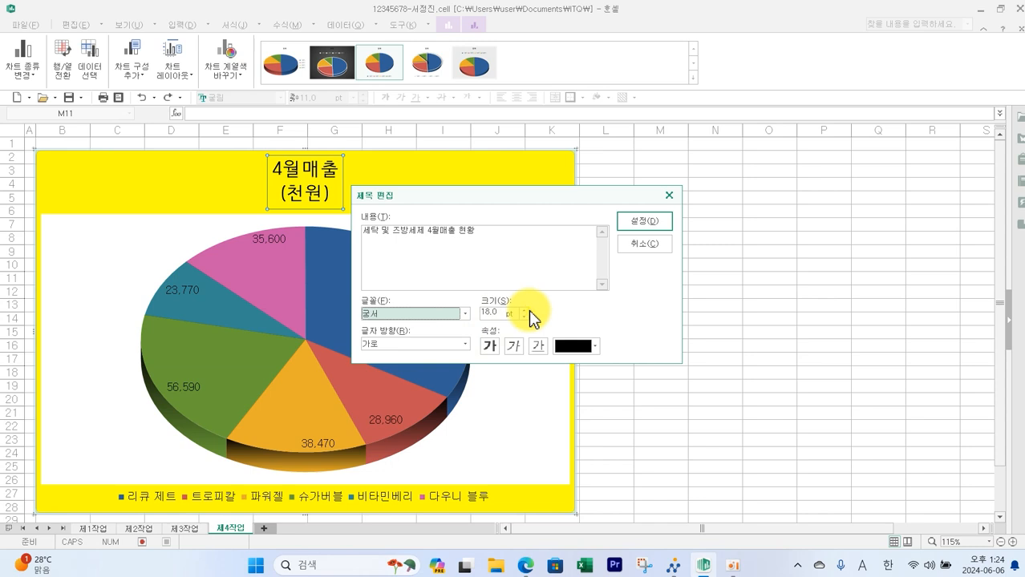
{"action": "left_click", "coordinate": [523, 311]}
{"action": "left_click", "coordinate": [523, 311]}
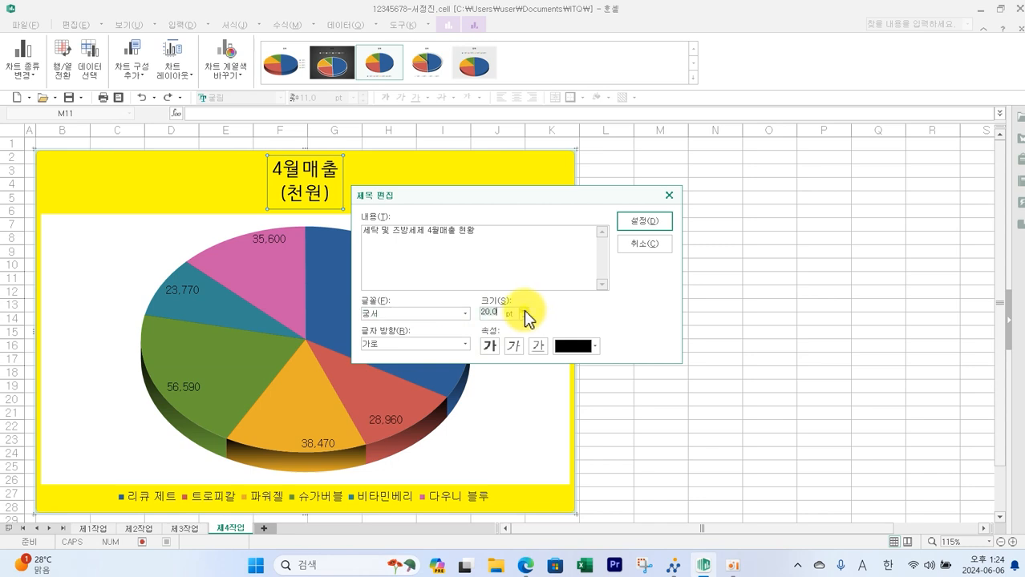
{"action": "left_click", "coordinate": [490, 346]}
{"action": "left_click", "coordinate": [644, 221]}
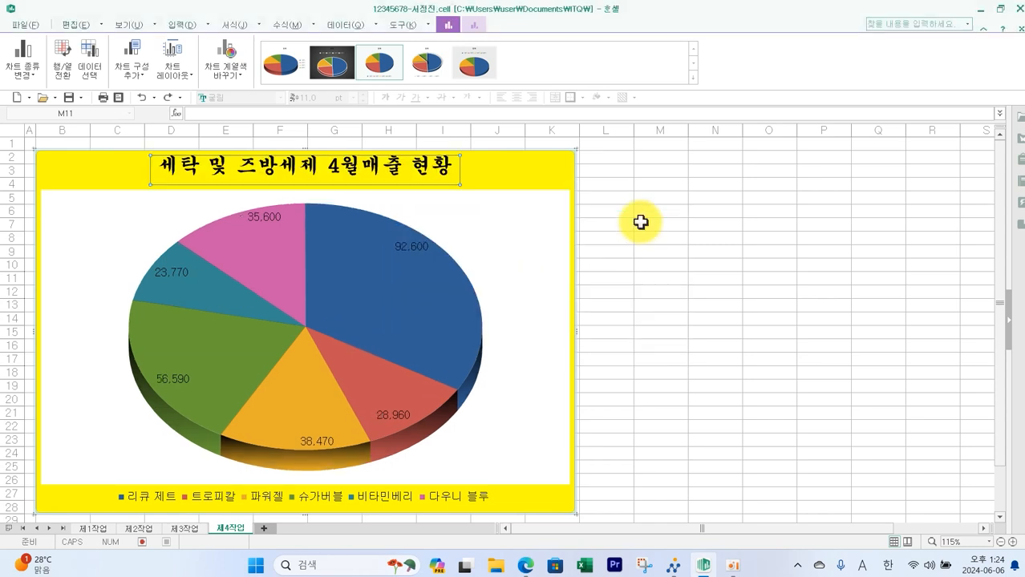
- Fill the chart title with solid white
{"action": "double_click", "coordinate": [429, 176]}
{"action": "left_click", "coordinate": [405, 174]}
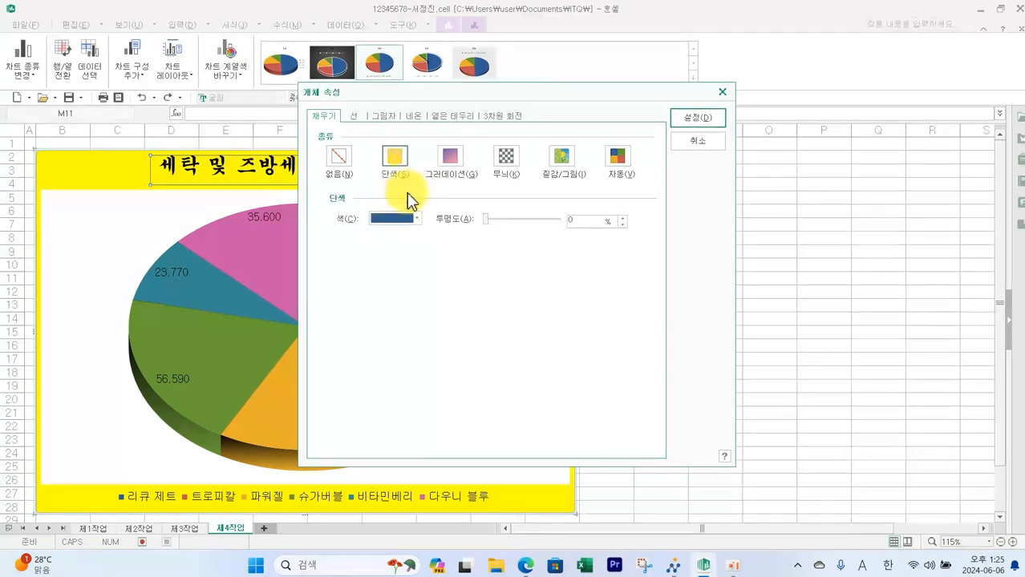
{"action": "left_click", "coordinate": [413, 218]}
{"action": "left_click", "coordinate": [376, 253]}
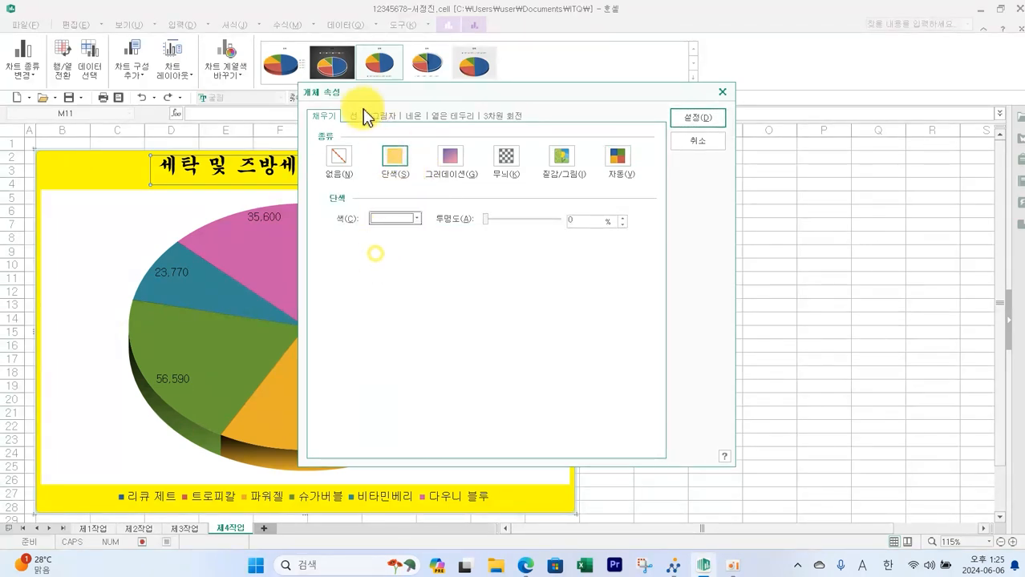
- Give the chart title a solid black border line 1 pt thick
{"action": "left_click", "coordinate": [354, 115]}
{"action": "left_click", "coordinate": [450, 153]}
{"action": "left_click", "coordinate": [435, 168]}
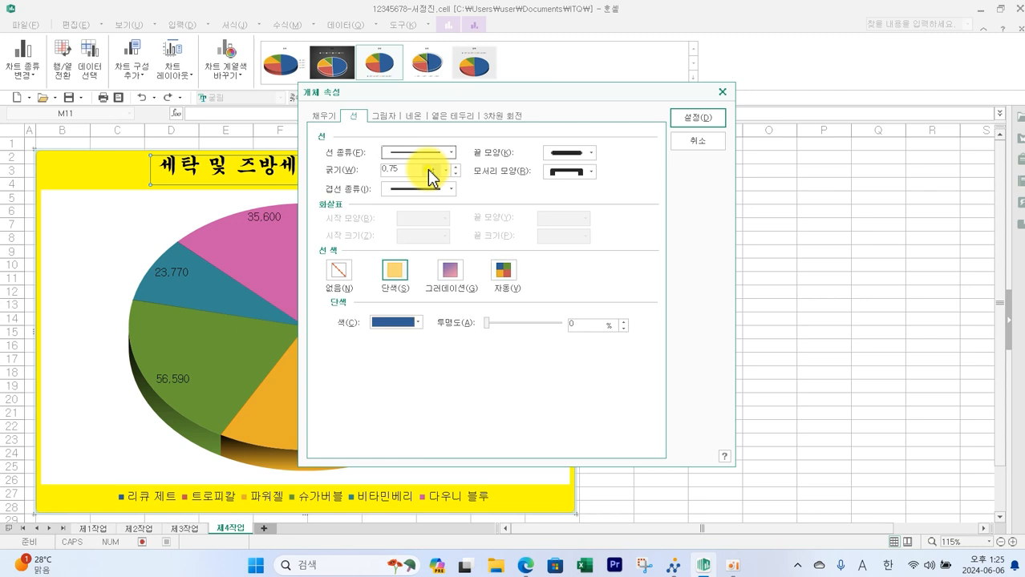
{"action": "left_click", "coordinate": [456, 167]}
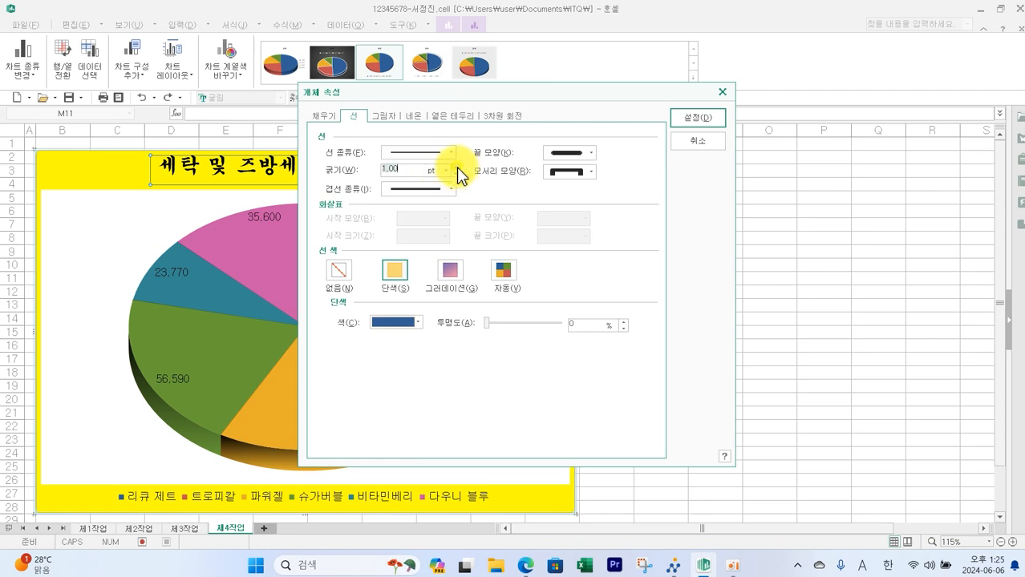
{"action": "left_click", "coordinate": [418, 321]}
{"action": "left_click", "coordinate": [385, 358]}
{"action": "left_click", "coordinate": [689, 122]}
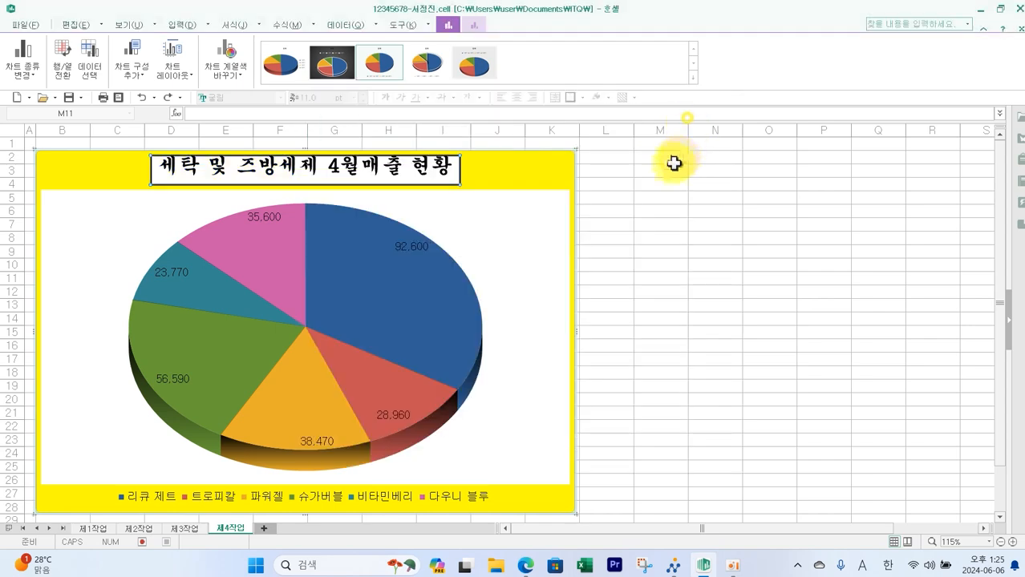
- Review the series explosion and data label conditions in the exam paper
{"action": "key", "text": "alt+Tab"}
{"action": "scroll", "coordinate": [231, 227], "scroll_direction": "down", "scroll_amount": 2}
{"action": "scroll", "coordinate": [232, 227], "scroll_direction": "up", "scroll_amount": 2}
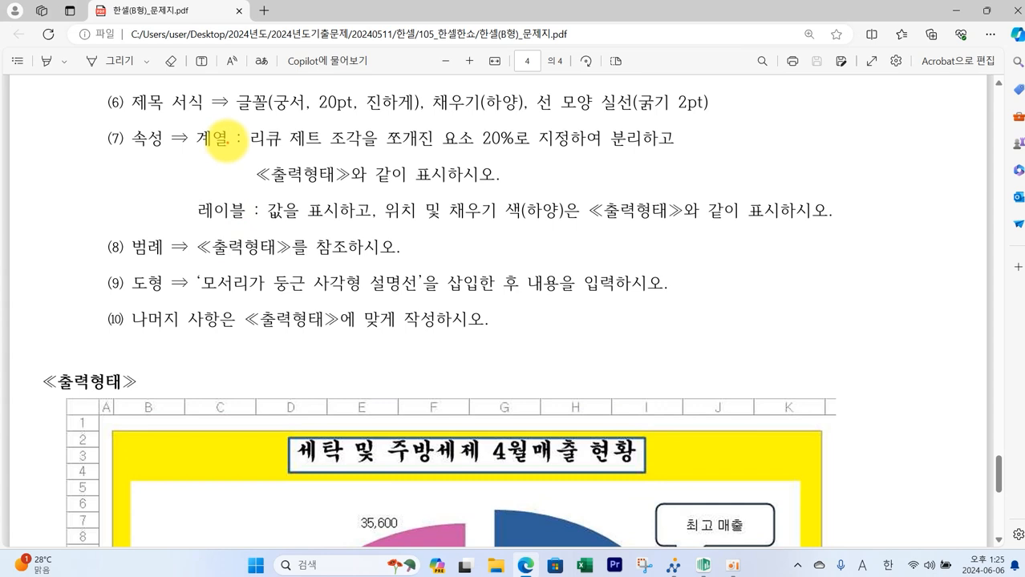
{"action": "mouse_move", "coordinate": [196, 123]}
{"action": "left_mouse_down"}
{"action": "mouse_move", "coordinate": [242, 148]}
{"action": "mouse_move", "coordinate": [560, 151]}
{"action": "mouse_move", "coordinate": [486, 132]}
{"action": "mouse_move", "coordinate": [530, 154]}
{"action": "left_mouse_up"}
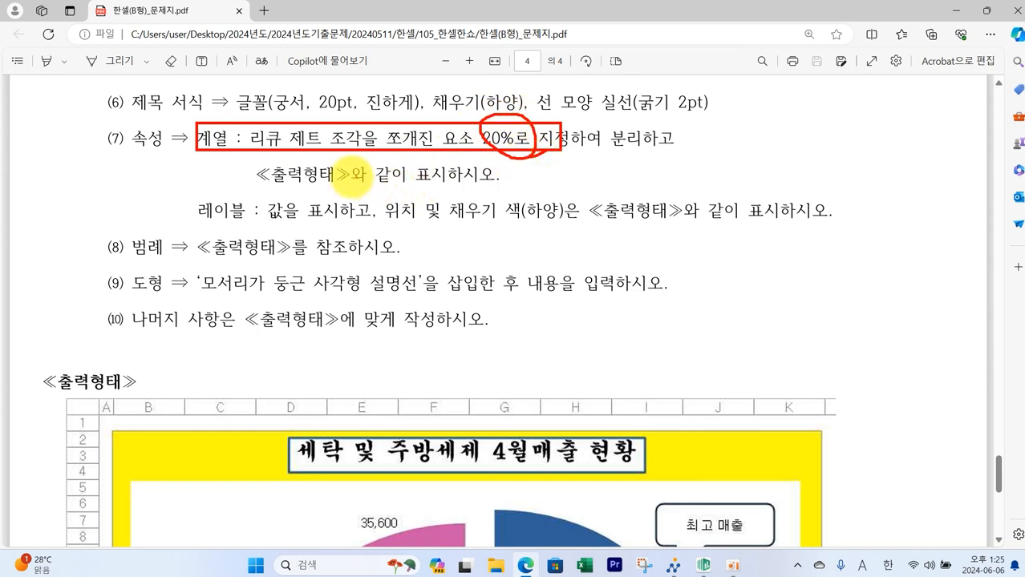
{"action": "mouse_move", "coordinate": [200, 193]}
{"action": "left_mouse_down"}
{"action": "mouse_move", "coordinate": [409, 223]}
{"action": "mouse_move", "coordinate": [829, 224]}
{"action": "left_mouse_up"}
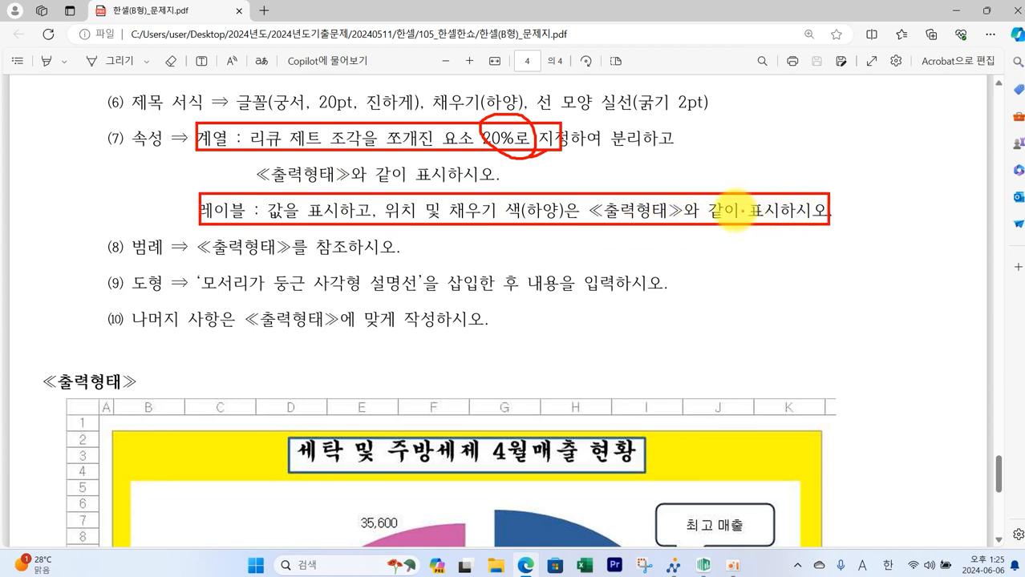
{"action": "key", "text": "Escape"}
{"action": "scroll", "coordinate": [716, 210], "scroll_direction": "down", "scroll_amount": 3}
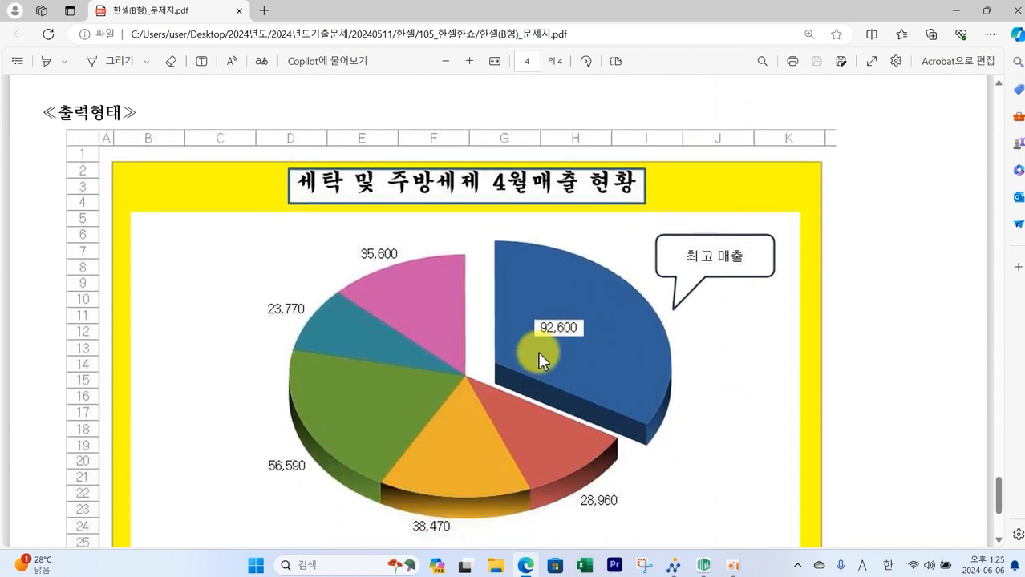
{"action": "mouse_move", "coordinate": [601, 348]}
{"action": "left_mouse_down"}
{"action": "mouse_move", "coordinate": [549, 266]}
{"action": "mouse_move", "coordinate": [606, 352]}
{"action": "left_mouse_up"}
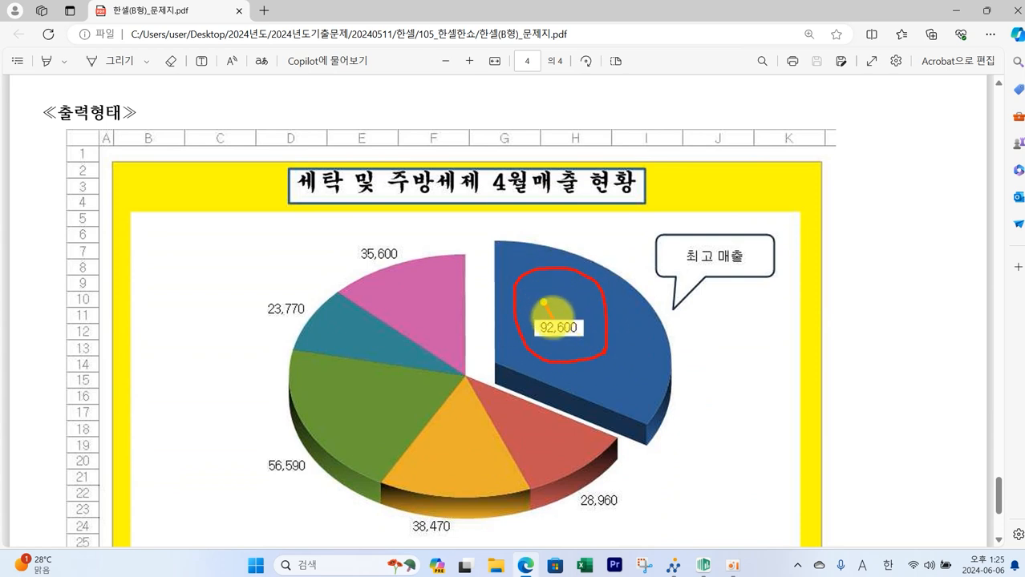
{"action": "key", "text": "Escape"}
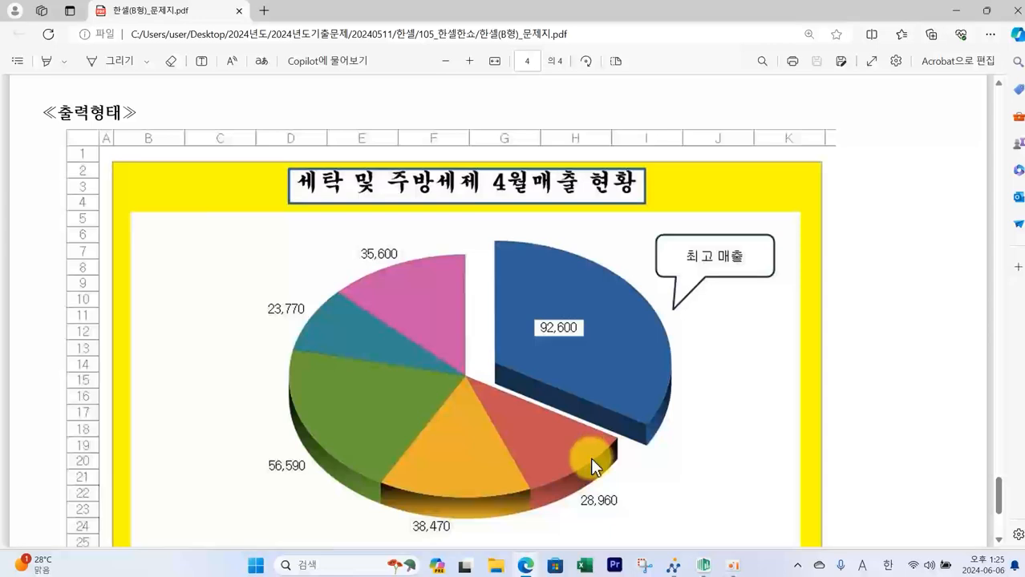
{"action": "left_click", "coordinate": [703, 566]}
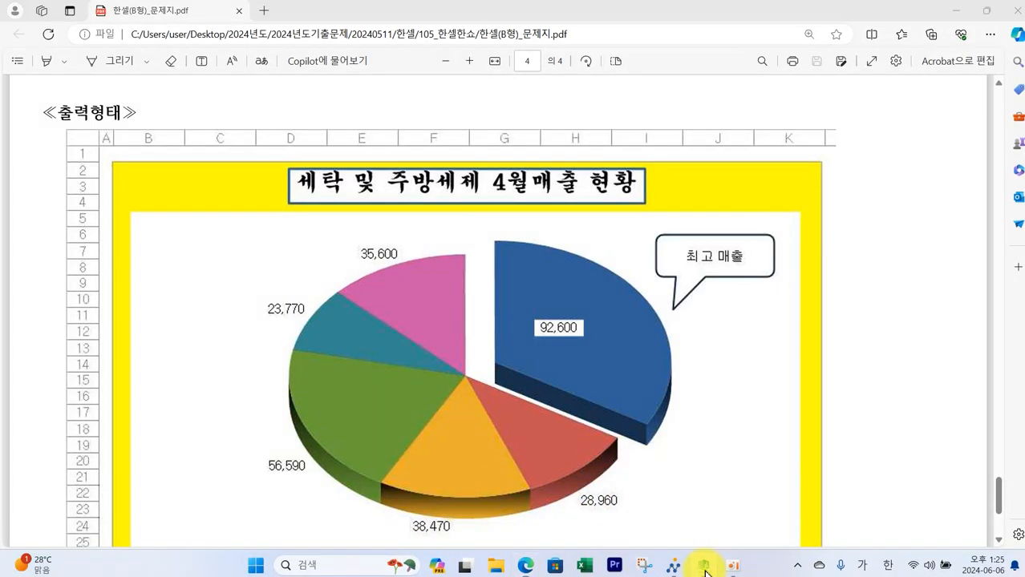
- Explode the 리큐 제트 slice by 20%
{"action": "left_click", "coordinate": [370, 288]}
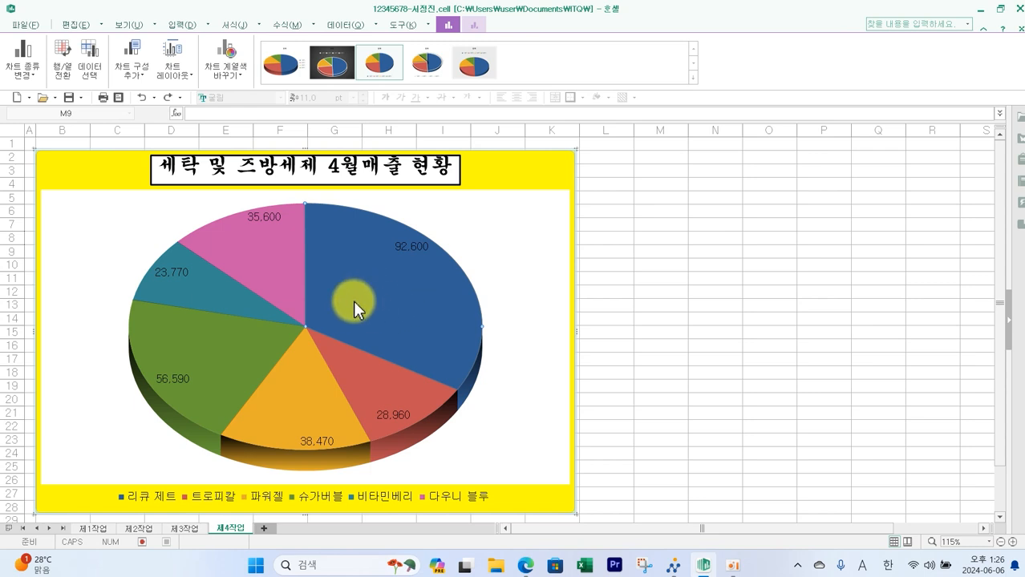
{"action": "double_click", "coordinate": [385, 270]}
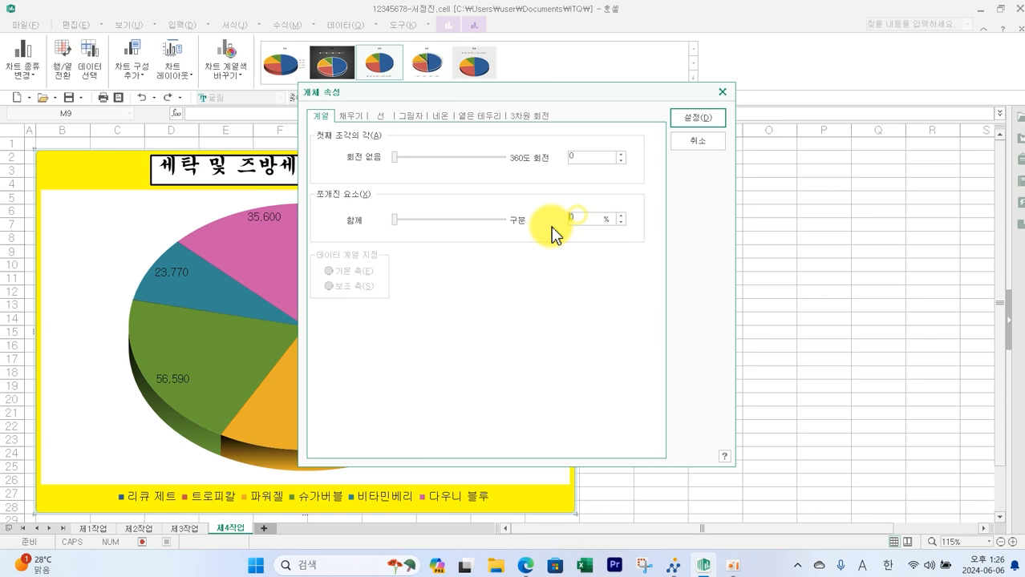
{"action": "key", "text": "Return"}
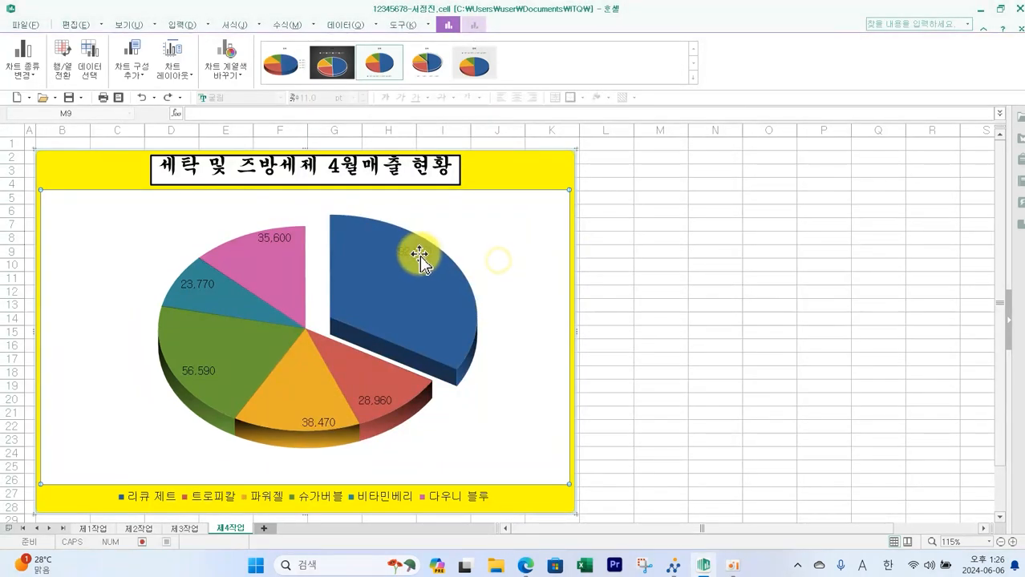
- Place the data labels at the outside end of the slices
{"action": "double_click", "coordinate": [419, 255]}
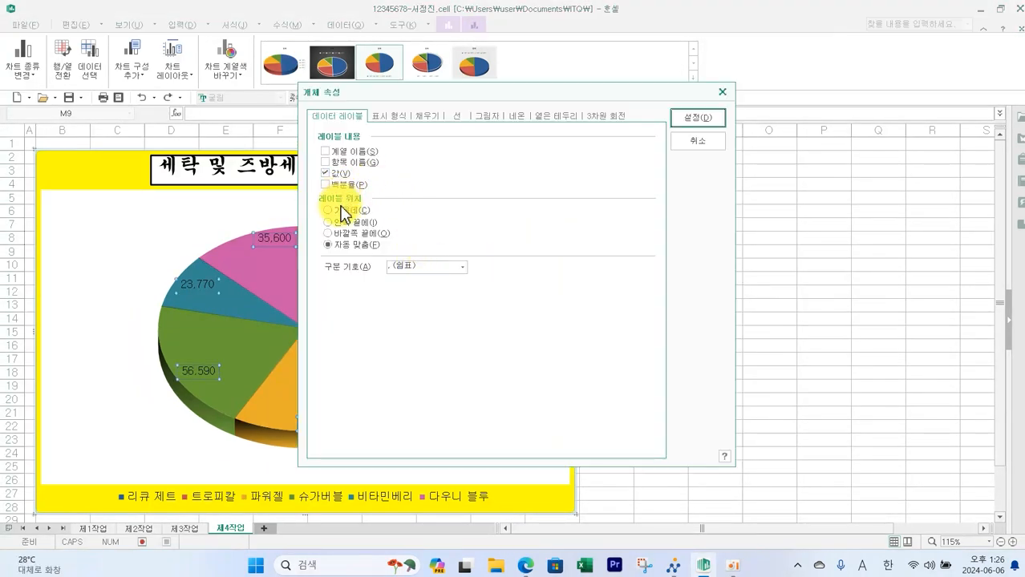
{"action": "left_click", "coordinate": [339, 234]}
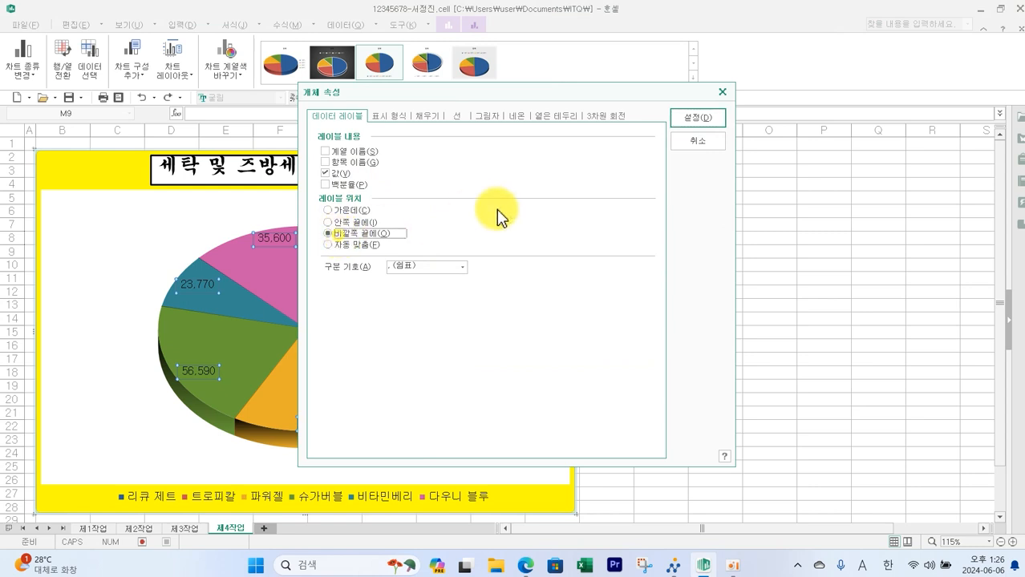
{"action": "left_click", "coordinate": [683, 129]}
{"action": "left_click", "coordinate": [505, 271]}
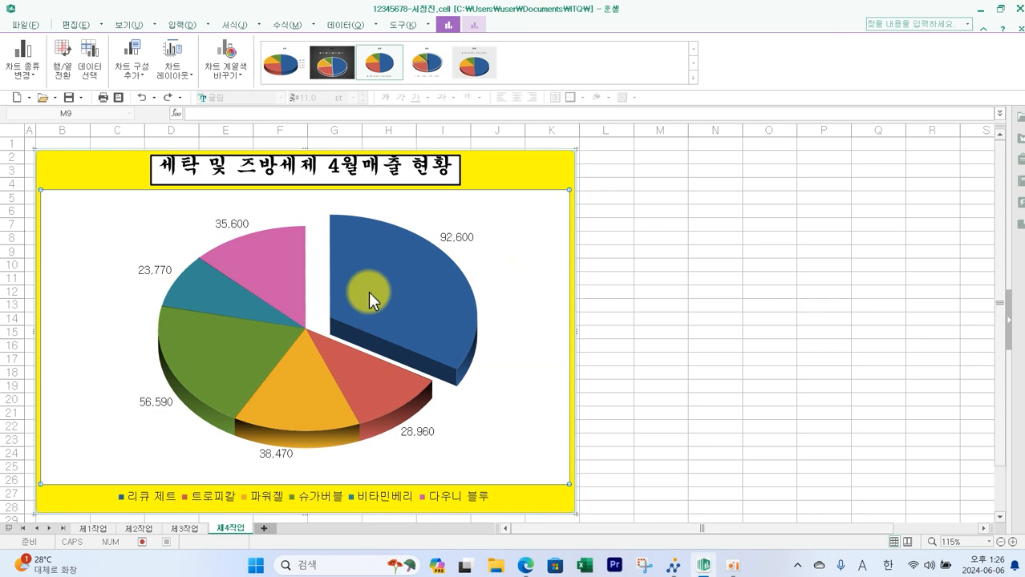
- Give the 92,600 data label a solid white fill
{"action": "left_click", "coordinate": [453, 238]}
{"action": "left_click", "coordinate": [462, 242]}
{"action": "left_click_drag", "start_coordinate": [462, 242], "coordinate": [414, 274]}
{"action": "double_click", "coordinate": [413, 274]}
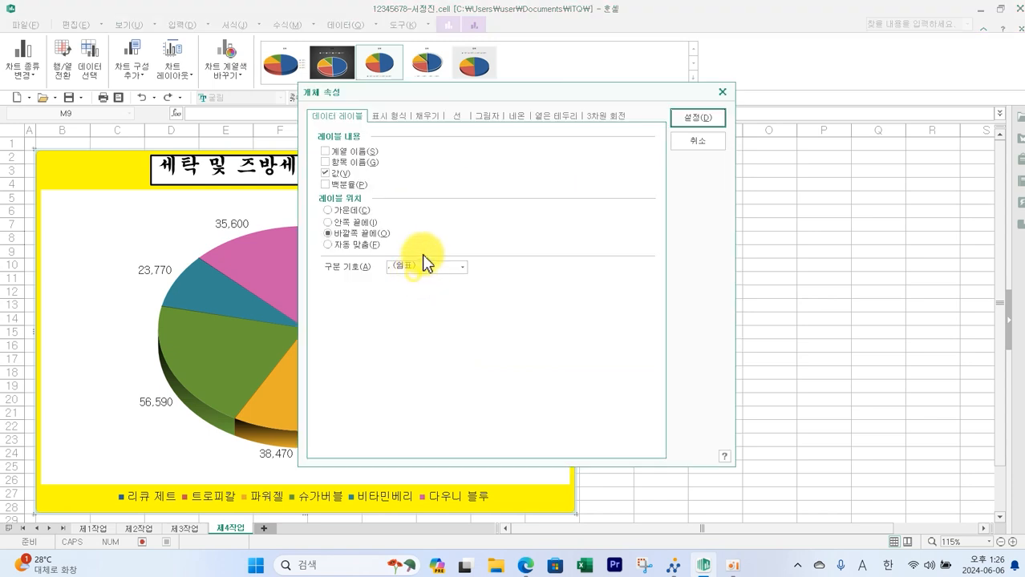
{"action": "left_click", "coordinate": [425, 117]}
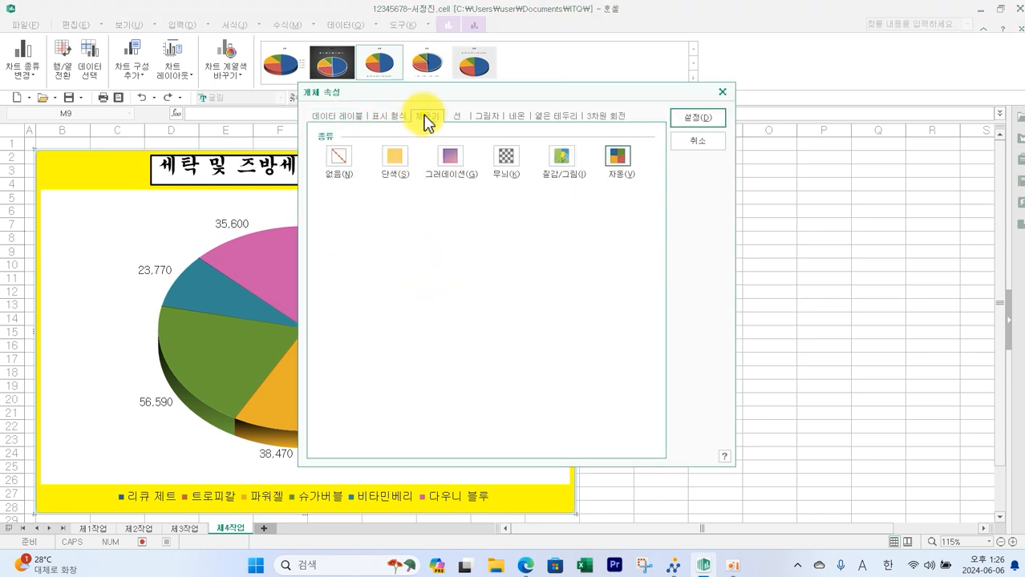
{"action": "left_click", "coordinate": [395, 158]}
{"action": "left_click", "coordinate": [416, 219]}
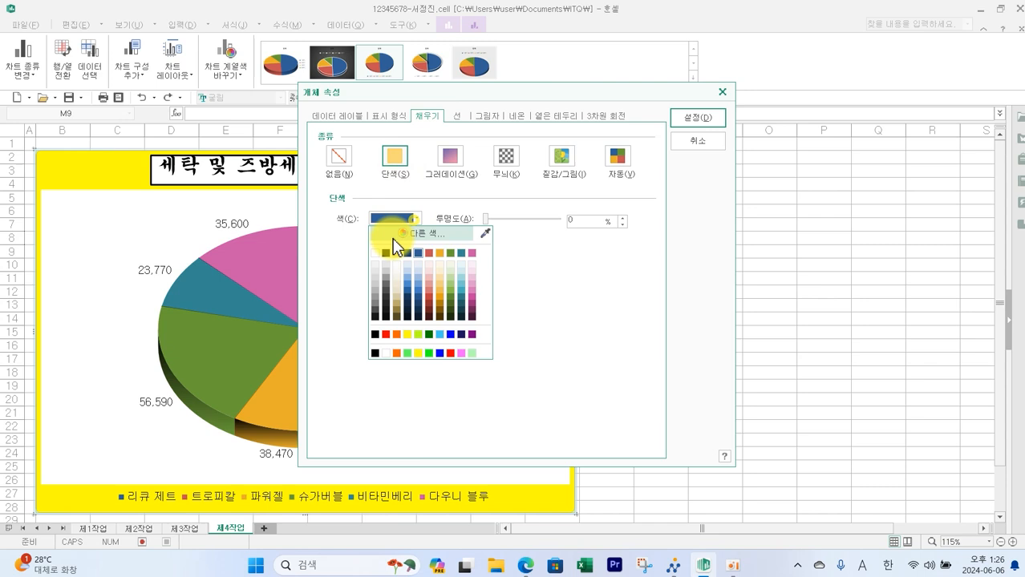
{"action": "left_click", "coordinate": [373, 255]}
{"action": "left_click", "coordinate": [697, 118]}
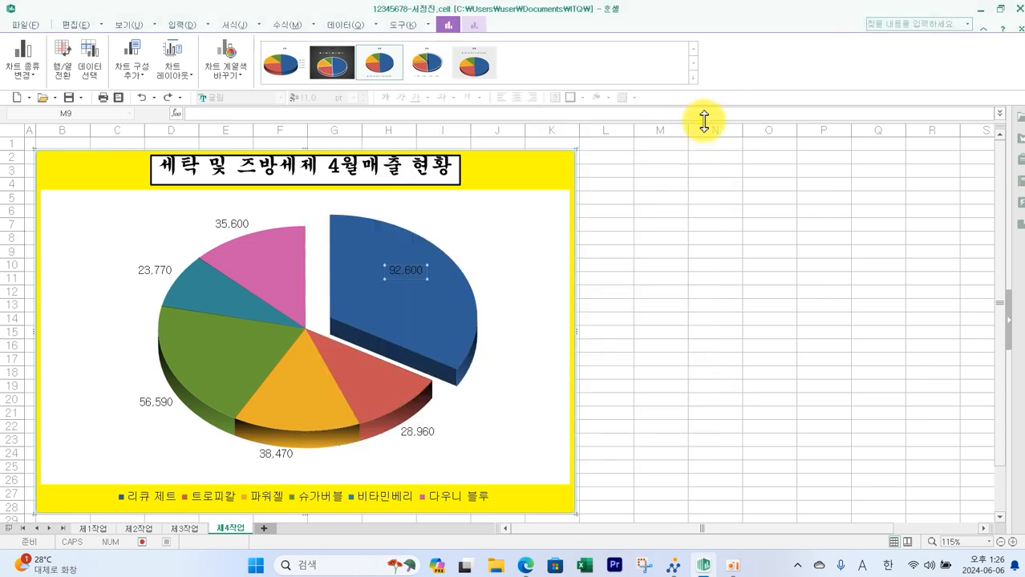
- Move the 92,600 label onto the exploded 리큐 제트 slice
{"action": "left_click", "coordinate": [721, 240]}
{"action": "left_click", "coordinate": [462, 238]}
{"action": "left_click", "coordinate": [462, 238]}
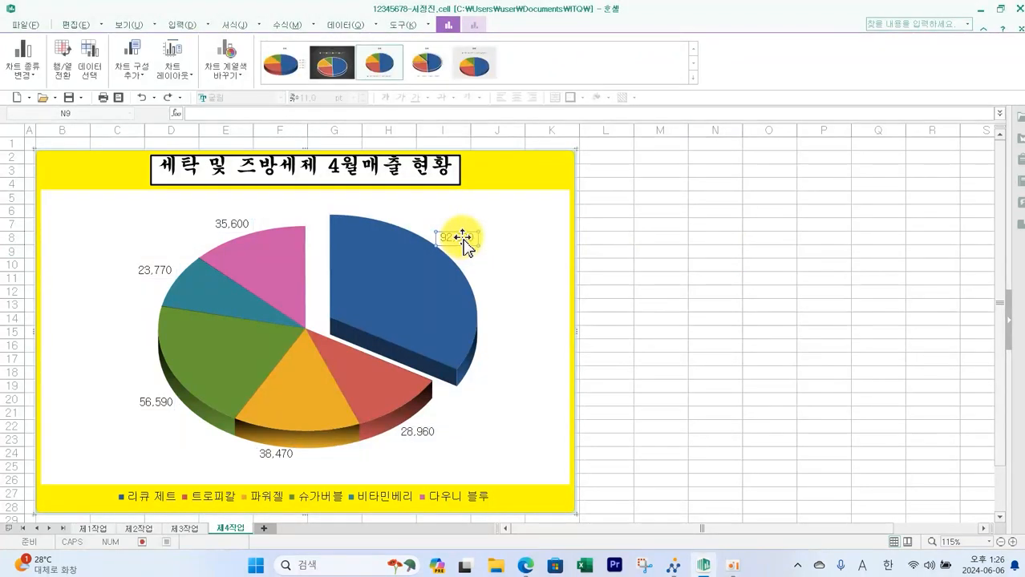
{"action": "left_click_drag", "start_coordinate": [462, 238], "coordinate": [409, 271]}
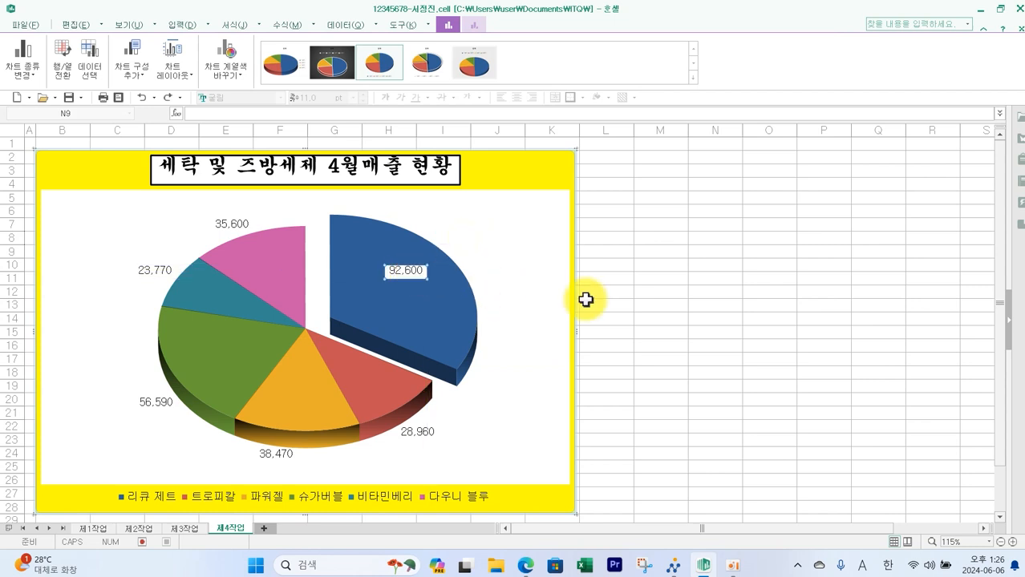
{"action": "left_click", "coordinate": [712, 294]}
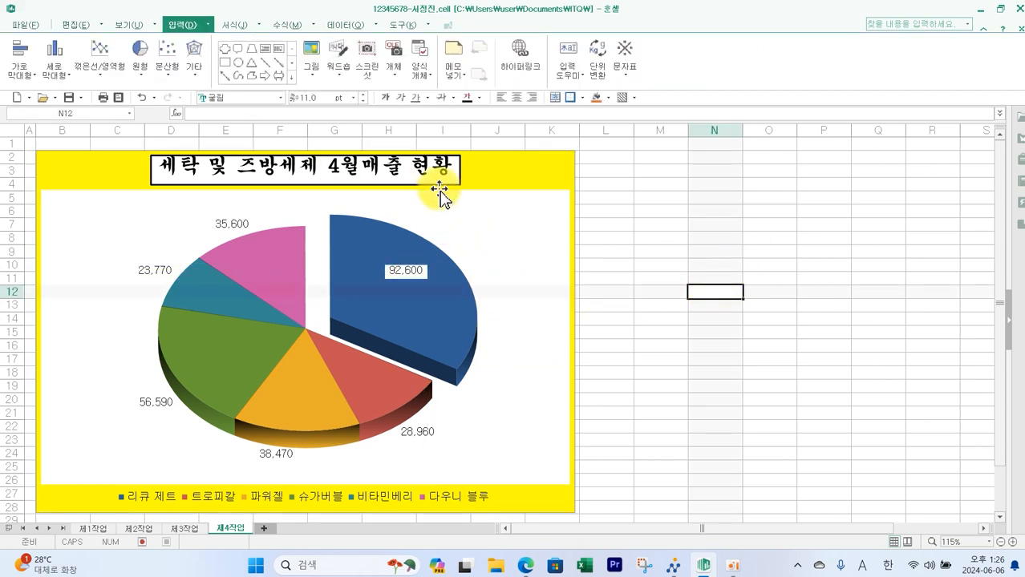
- Review the remaining conditions and output sample in the exam paper
{"action": "left_click", "coordinate": [523, 570]}
{"action": "scroll", "coordinate": [223, 396], "scroll_direction": "up", "scroll_amount": 5}
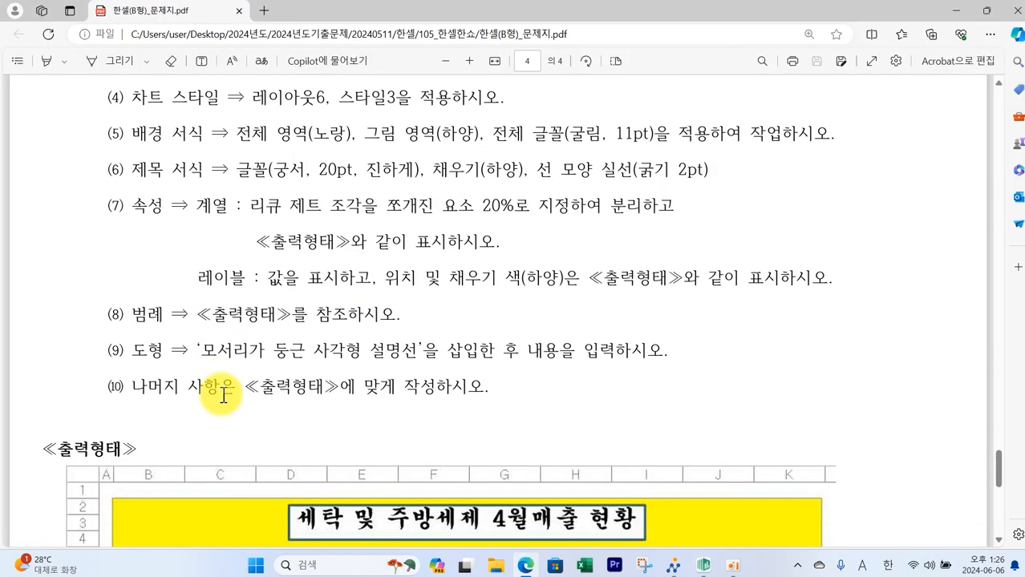
{"action": "scroll", "coordinate": [223, 396], "scroll_direction": "down", "scroll_amount": 10}
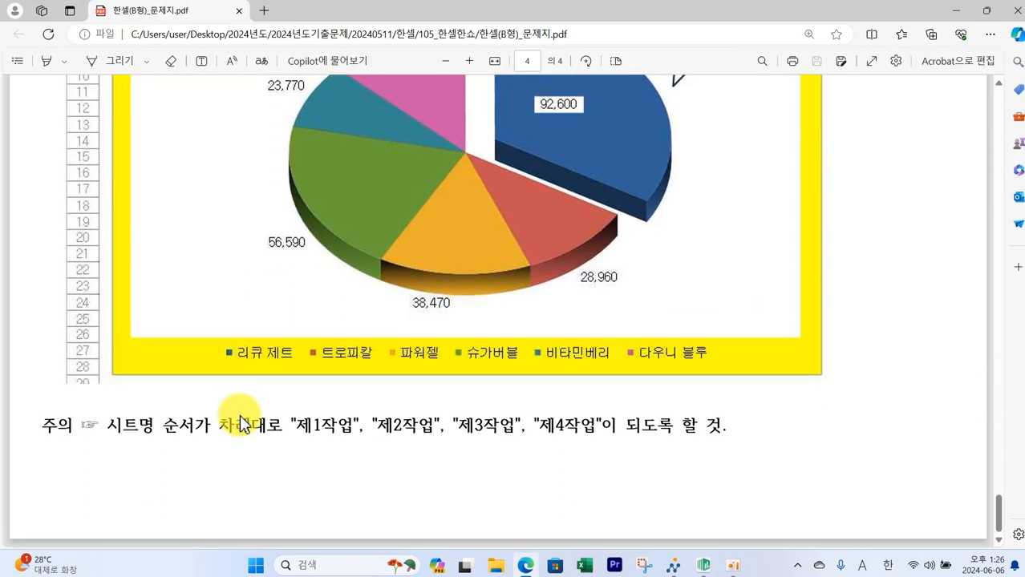
- Review the callout shape condition and the output sample in the exam paper
{"action": "scroll", "coordinate": [244, 408], "scroll_direction": "up", "scroll_amount": 3}
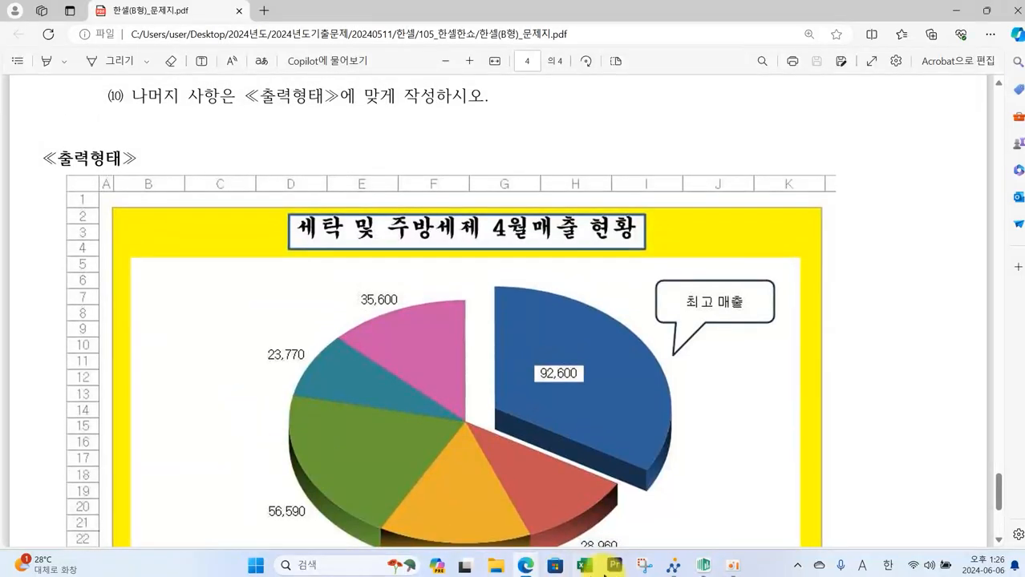
{"action": "left_click", "coordinate": [701, 568]}
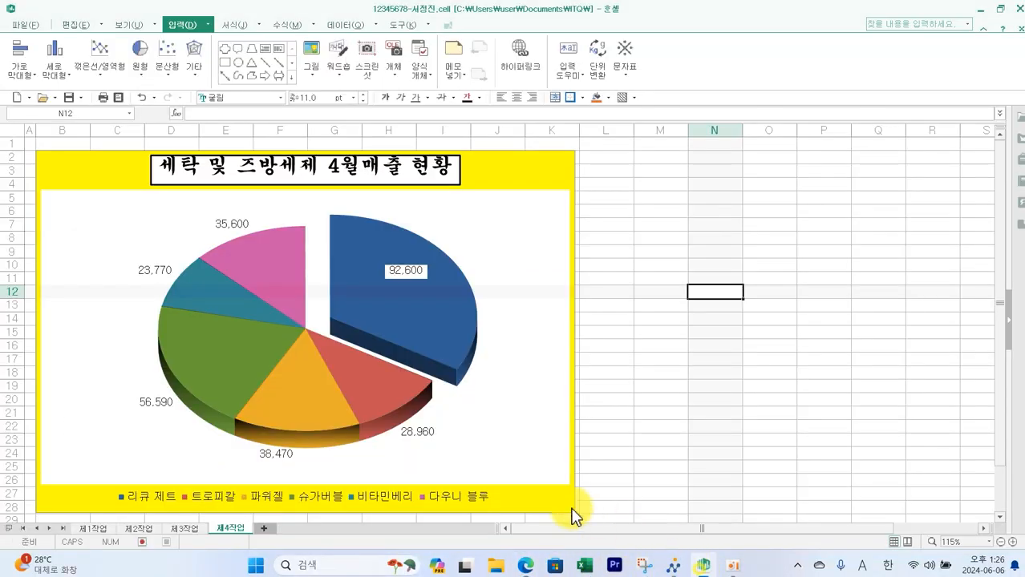
{"action": "left_click", "coordinate": [706, 568]}
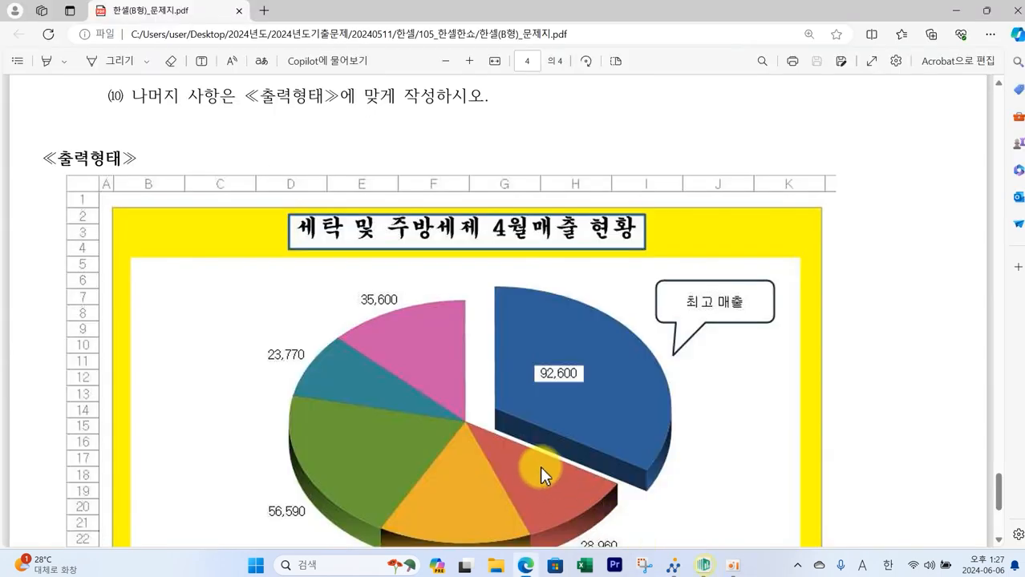
{"action": "scroll", "coordinate": [540, 466], "scroll_direction": "down", "scroll_amount": 4}
{"action": "scroll", "coordinate": [537, 456], "scroll_direction": "up", "scroll_amount": 6}
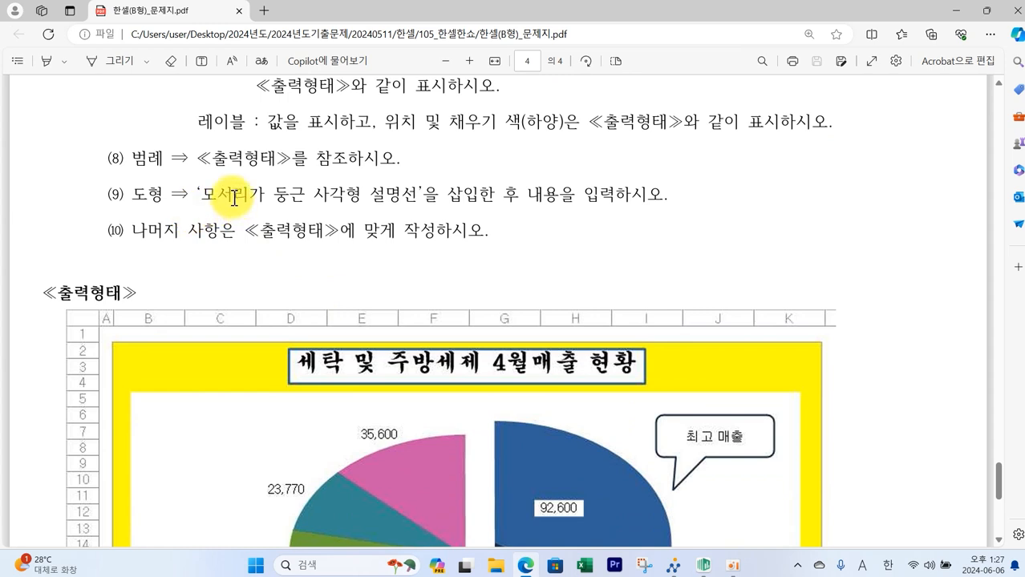
{"action": "mouse_move", "coordinate": [195, 178]}
{"action": "left_mouse_down"}
{"action": "mouse_move", "coordinate": [377, 207]}
{"action": "mouse_move", "coordinate": [685, 215]}
{"action": "left_mouse_up"}
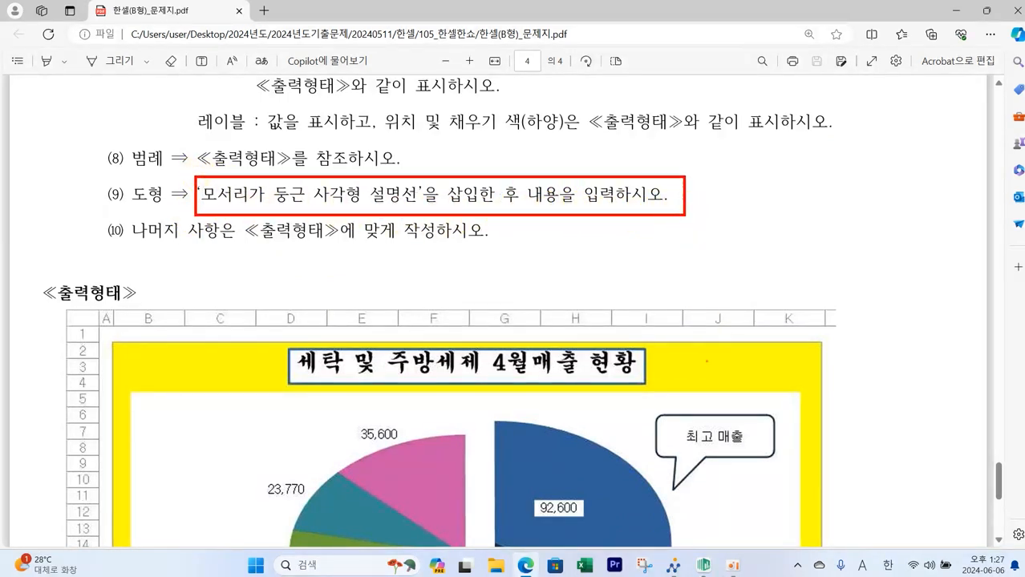
{"action": "left_click_drag", "start_coordinate": [640, 401], "coordinate": [784, 491]}
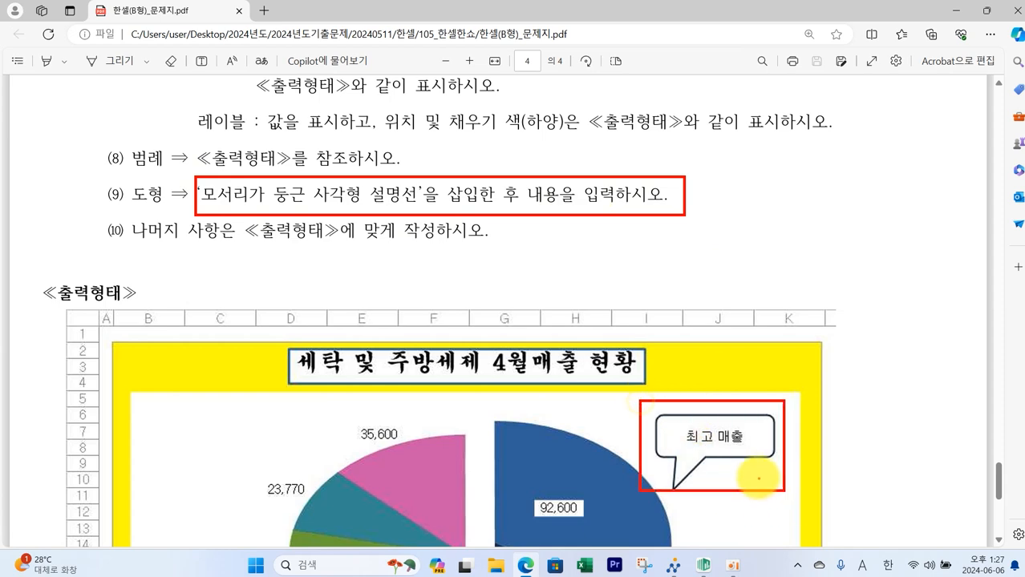
- Insert a rounded rectangular callout at the chart's upper right, pointing its tail at the exploded 92,600 slice
{"action": "left_click", "coordinate": [702, 565]}
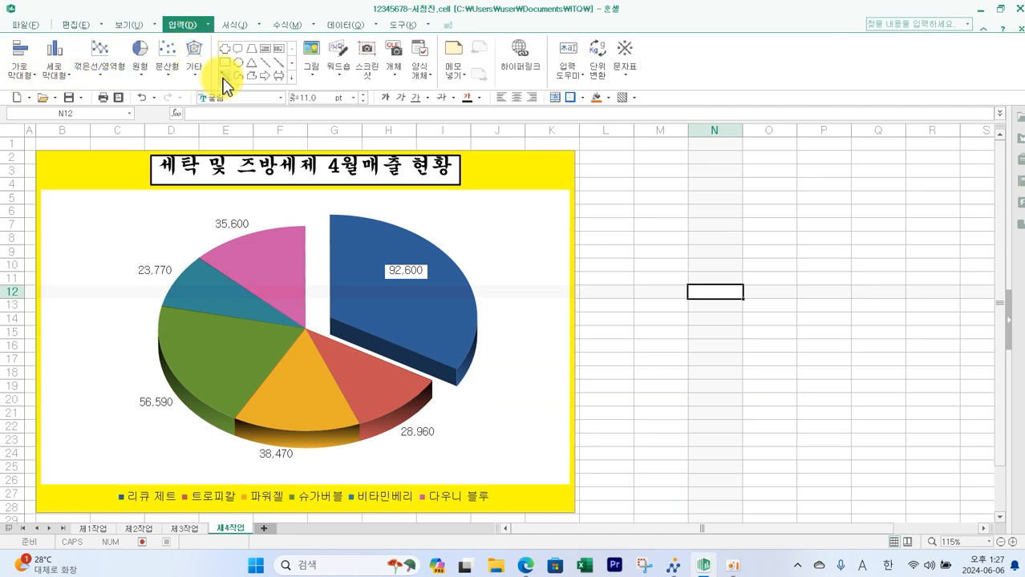
{"action": "left_click", "coordinate": [288, 84]}
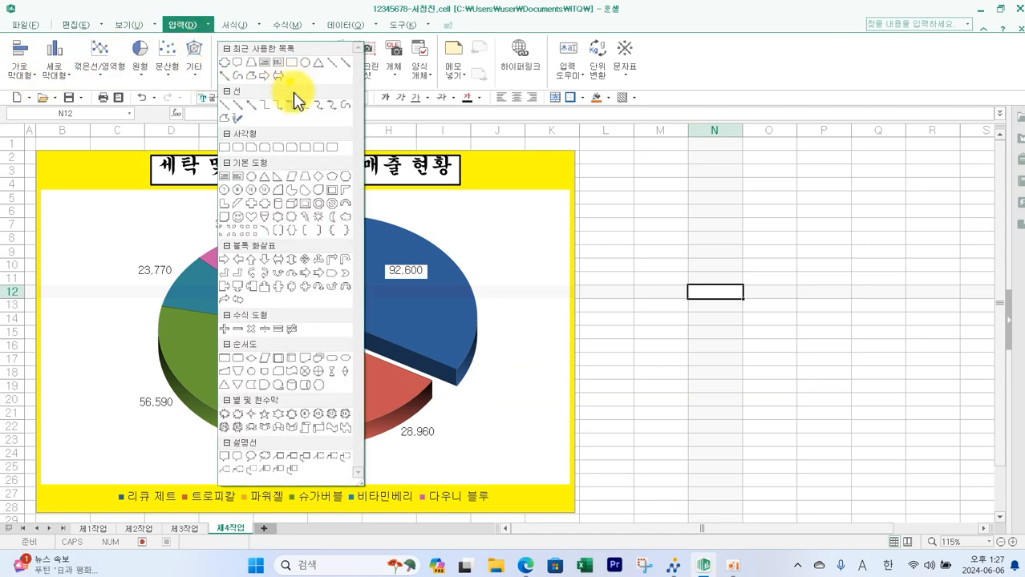
{"action": "left_click", "coordinate": [236, 457]}
{"action": "mouse_move", "coordinate": [464, 194]}
{"action": "left_mouse_down"}
{"action": "mouse_move", "coordinate": [507, 229]}
{"action": "mouse_move", "coordinate": [553, 242]}
{"action": "left_mouse_up"}
{"action": "left_click_drag", "start_coordinate": [491, 249], "coordinate": [452, 259]}
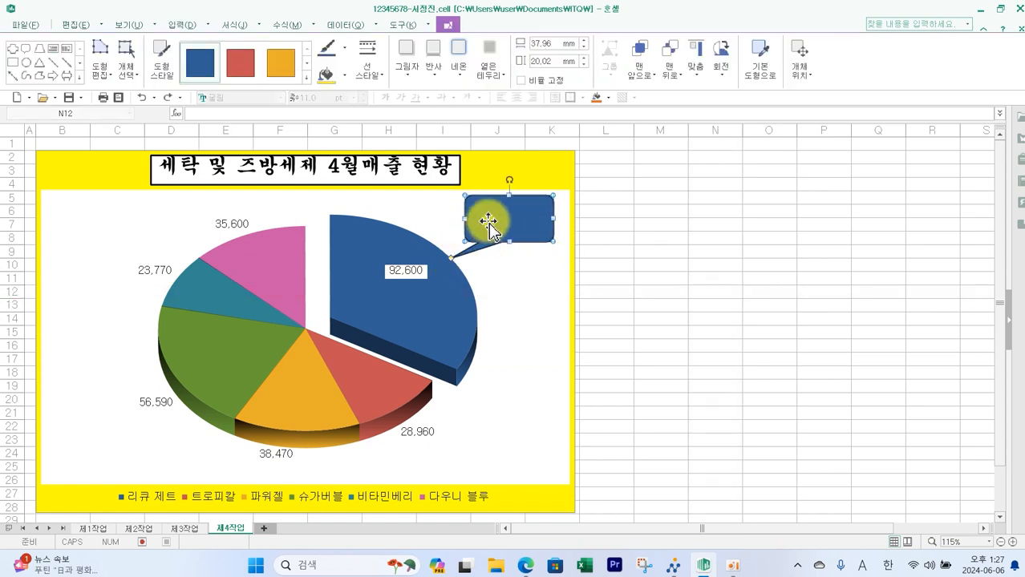
- Give the callout a white fill
{"action": "left_click", "coordinate": [346, 76]}
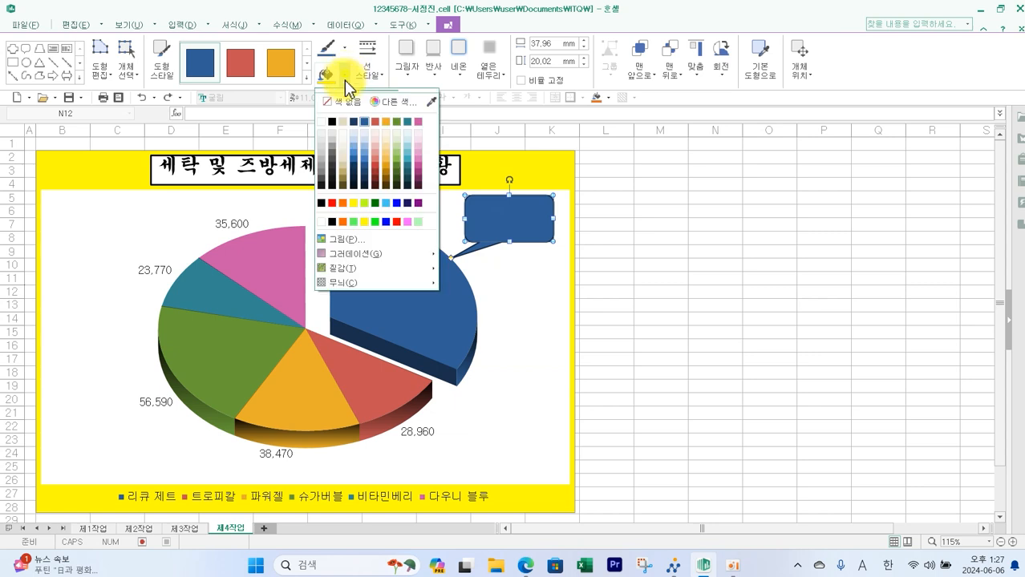
{"action": "left_click", "coordinate": [332, 123]}
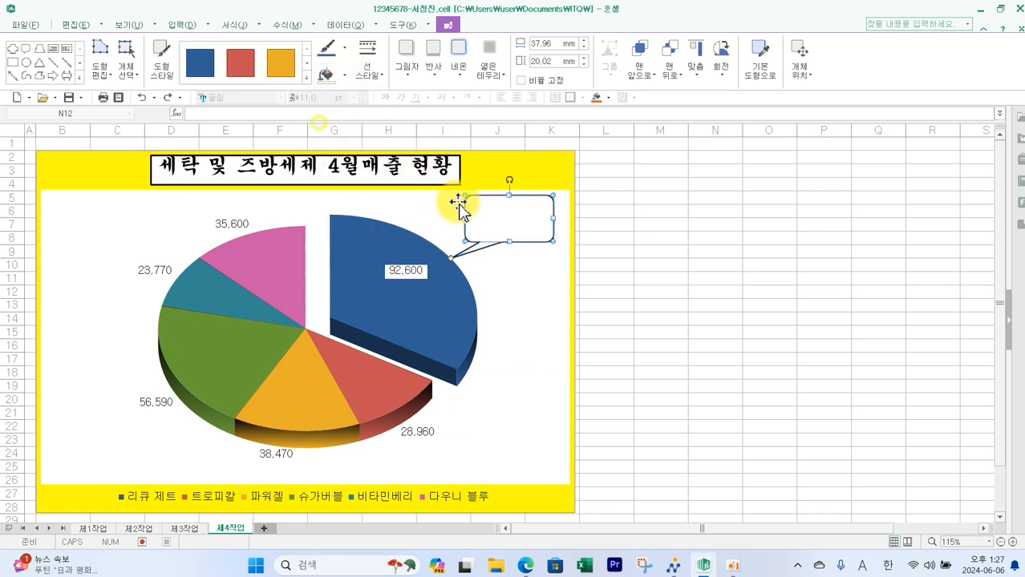
{"action": "left_click", "coordinate": [506, 228]}
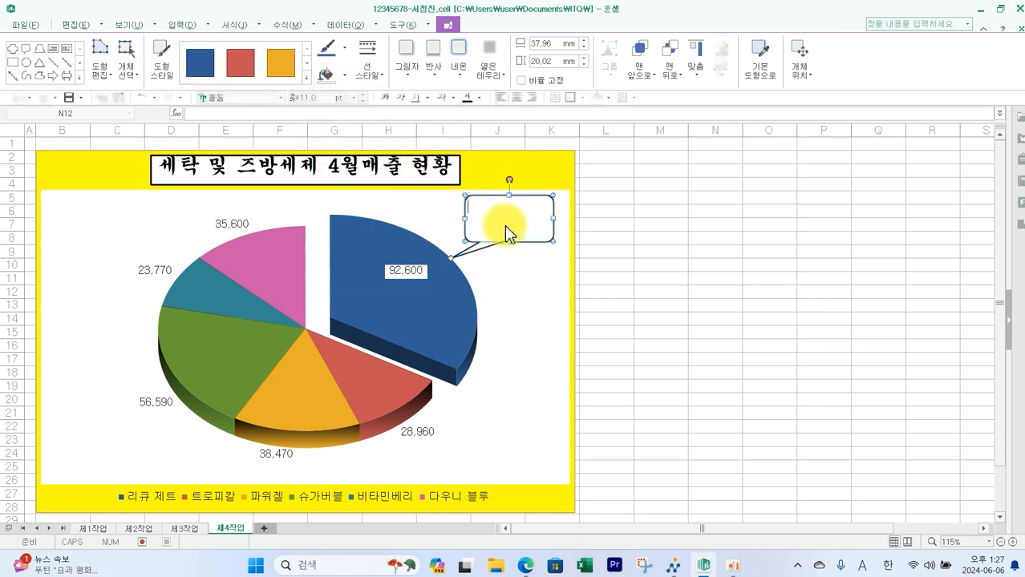
- Set the callout text font to 굴림 with centre alignment
{"action": "left_click", "coordinate": [279, 97]}
{"action": "left_click", "coordinate": [267, 122]}
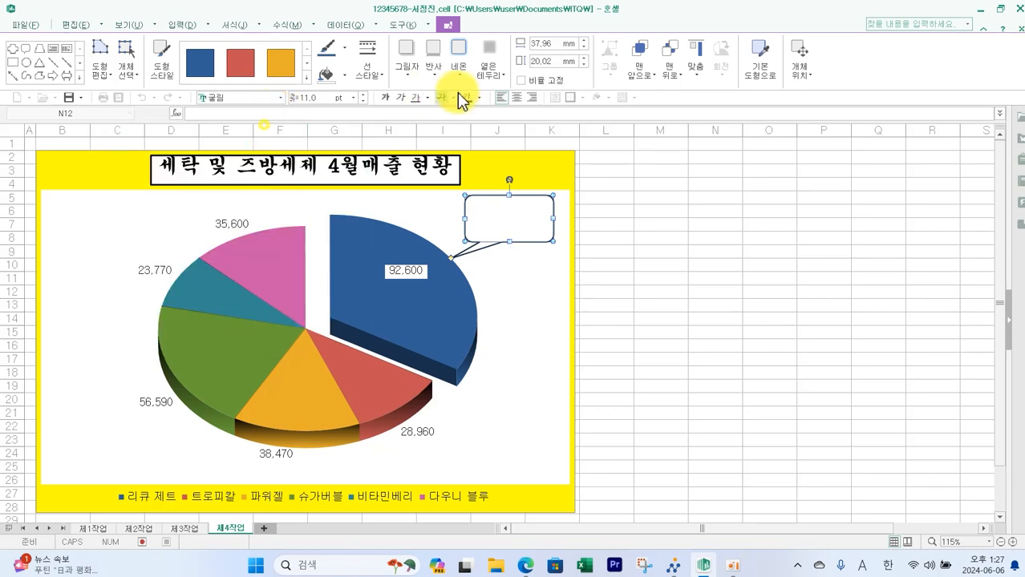
{"action": "left_click", "coordinate": [518, 98]}
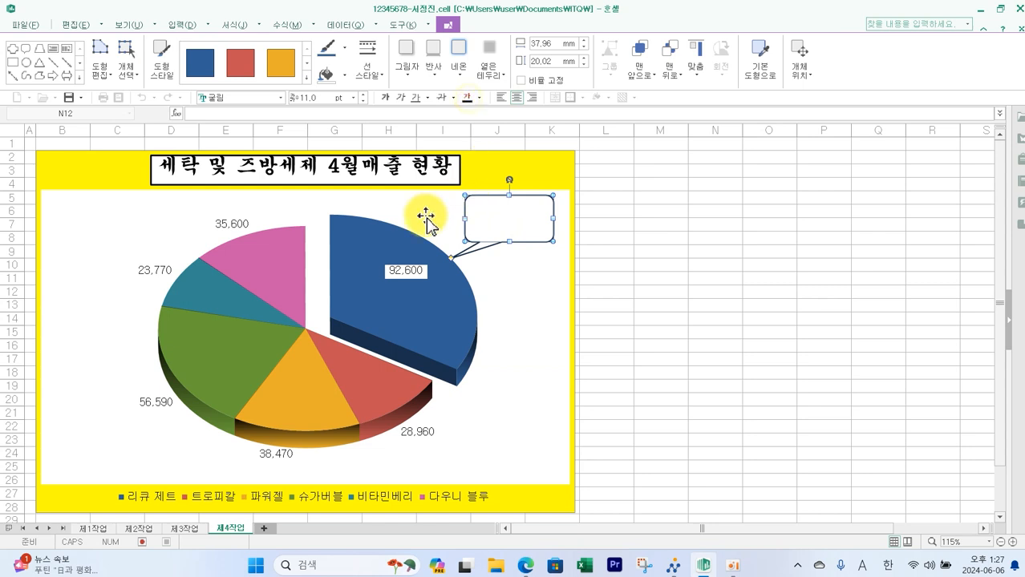
- Enter the text 최고매출 in the callout and deselect it
{"action": "type", "text": "최고"}
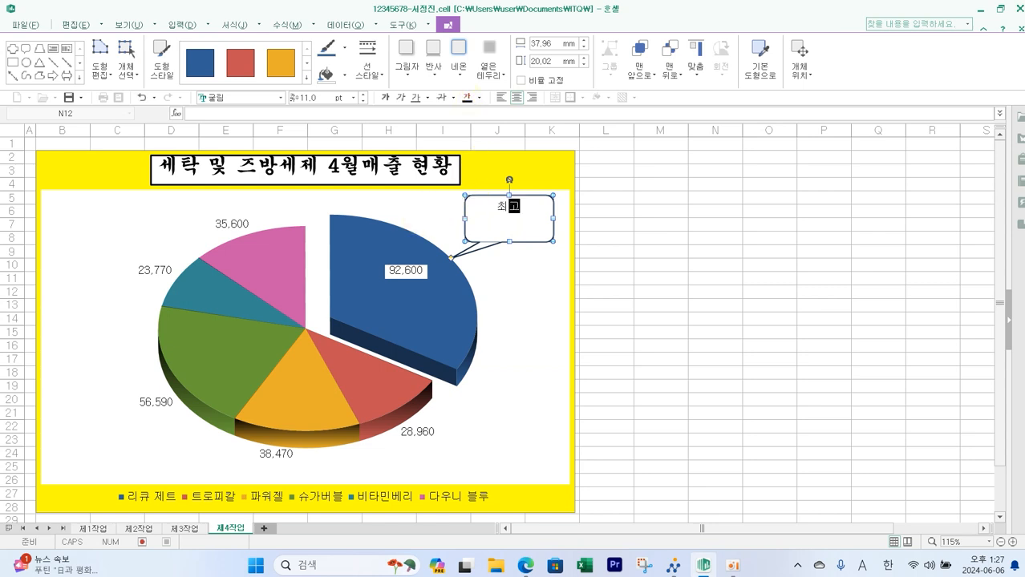
{"action": "type", "text": "매출"}
{"action": "left_click", "coordinate": [473, 198]}
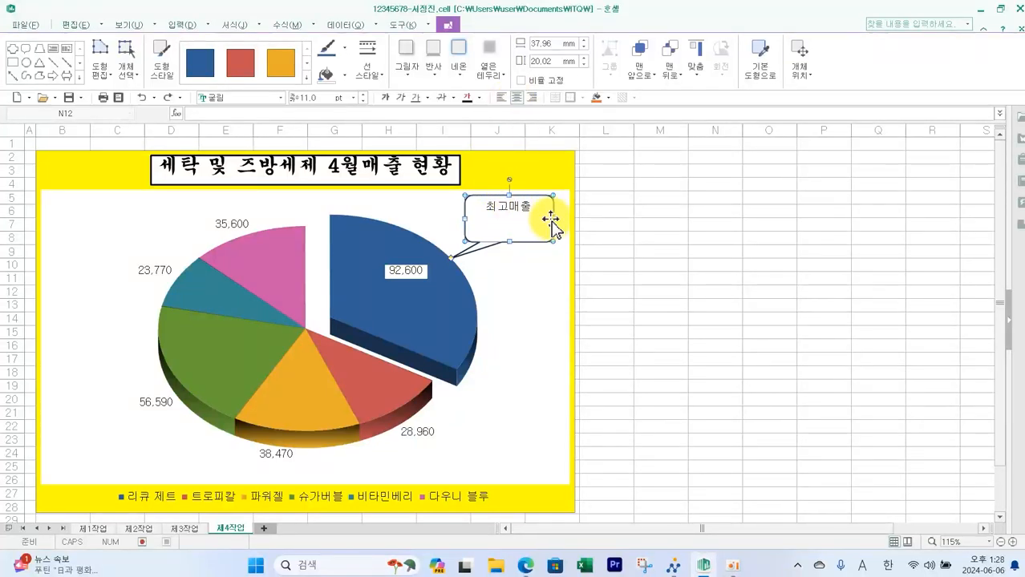
{"action": "left_click", "coordinate": [235, 24]}
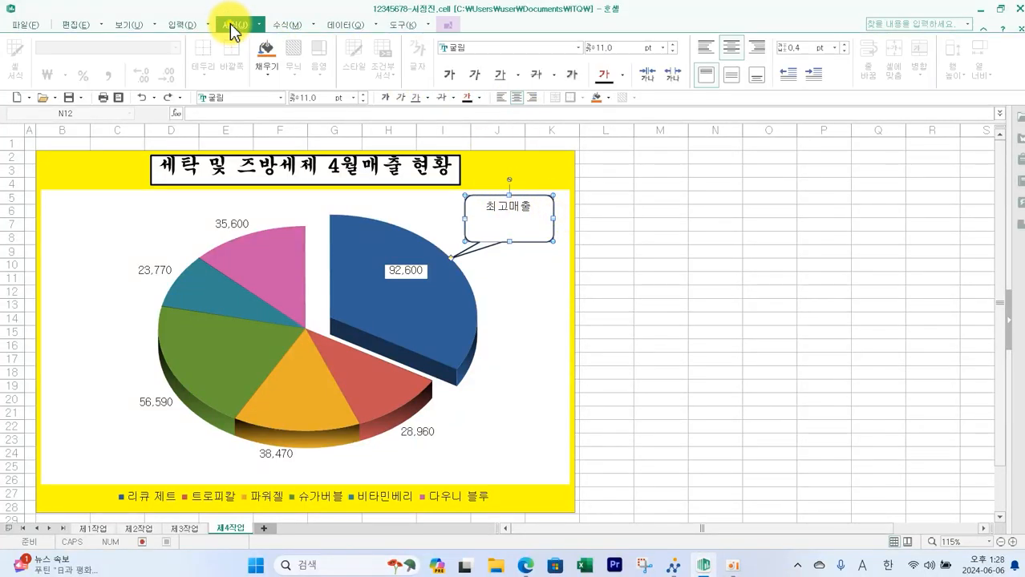
{"action": "left_click", "coordinate": [725, 251]}
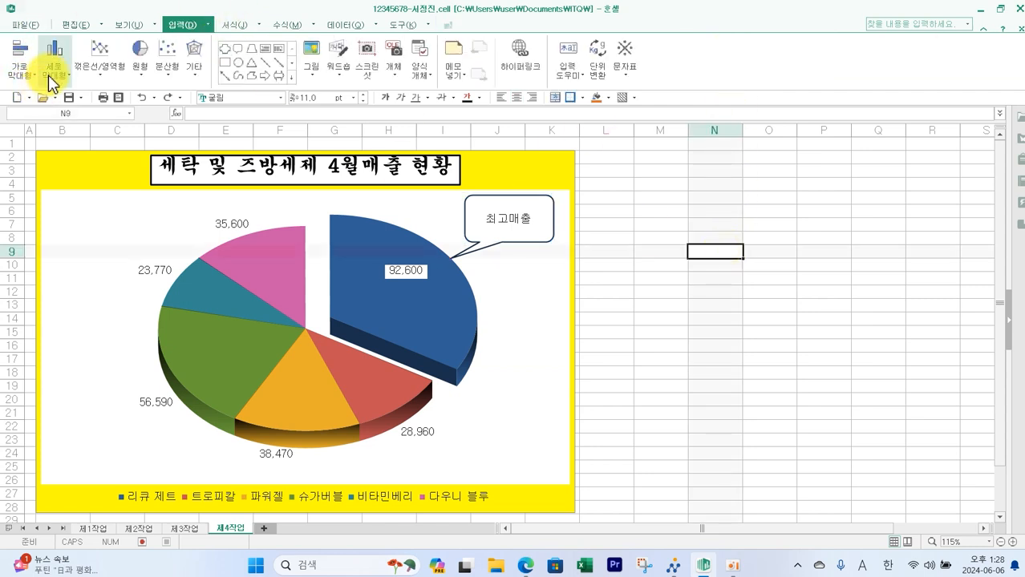
- Save the workbook and submit the answer file to the exam program
{"action": "left_click", "coordinate": [67, 96]}
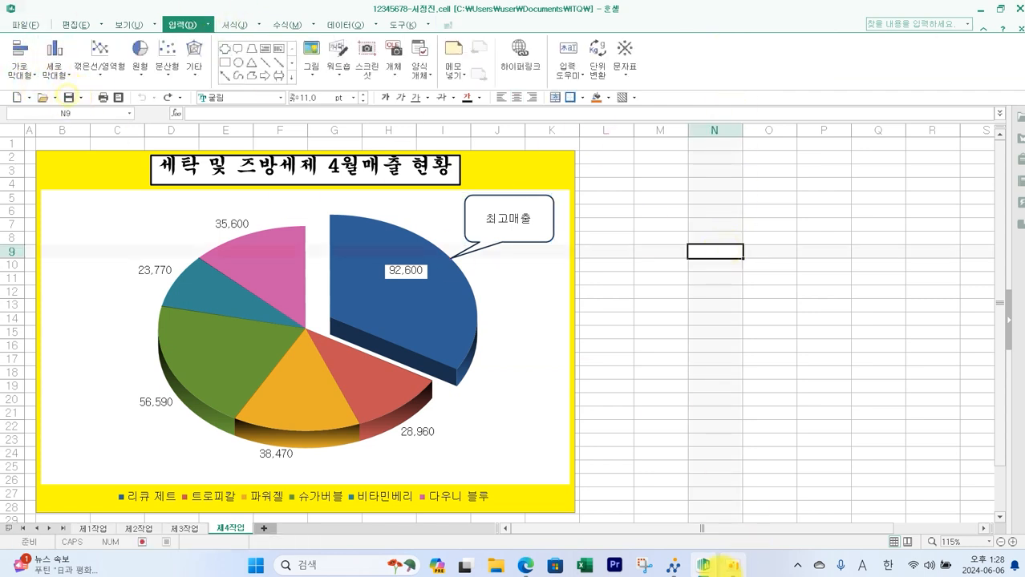
{"action": "left_click", "coordinate": [674, 567]}
{"action": "left_click", "coordinate": [920, 92]}
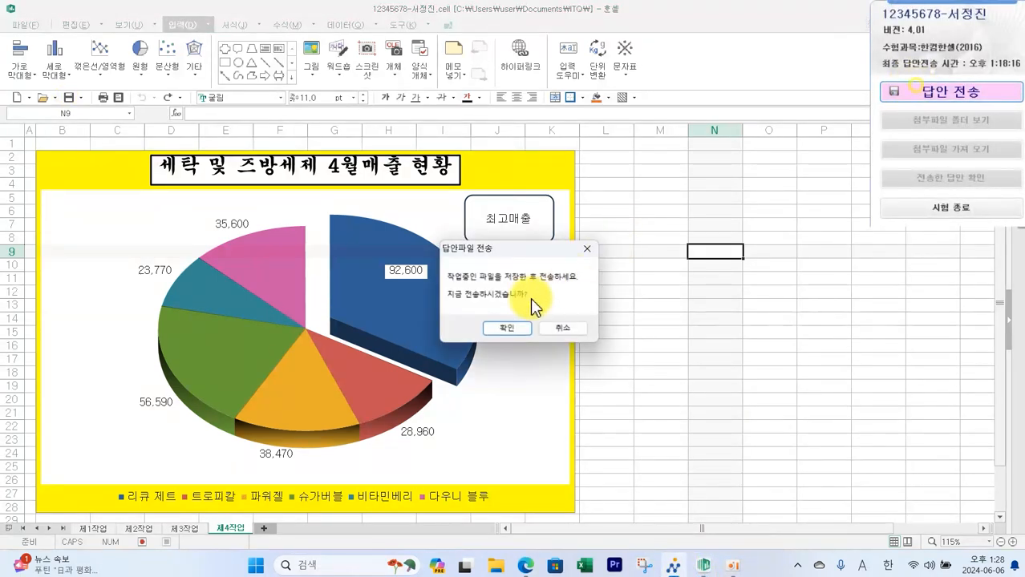
{"action": "left_click", "coordinate": [499, 329]}
{"action": "left_click", "coordinate": [546, 373]}
{"action": "left_click", "coordinate": [561, 320]}
- Delete the defined name 매출4월 in the Name Manager
{"action": "left_click", "coordinate": [640, 373]}
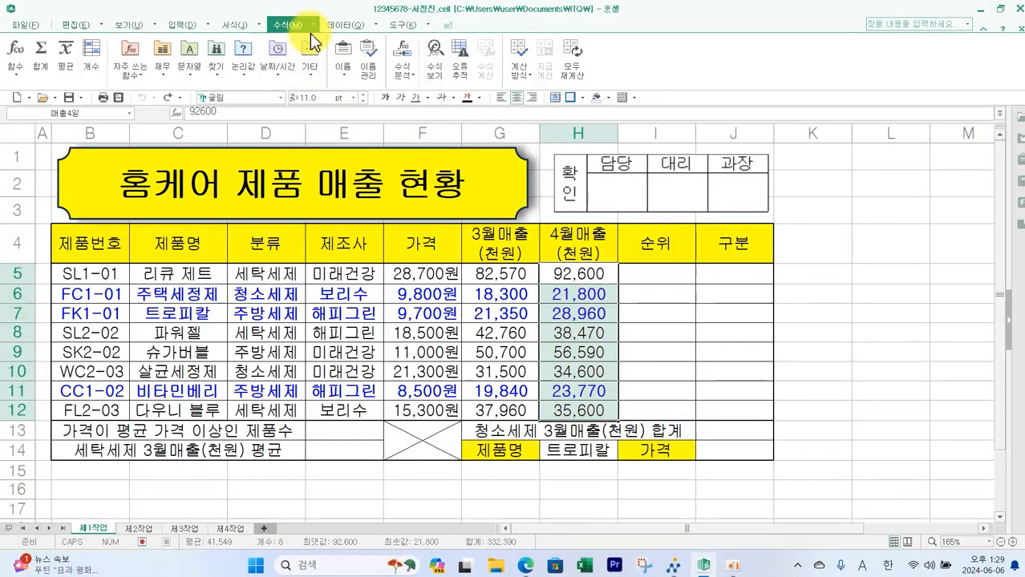
{"action": "left_click", "coordinate": [367, 70]}
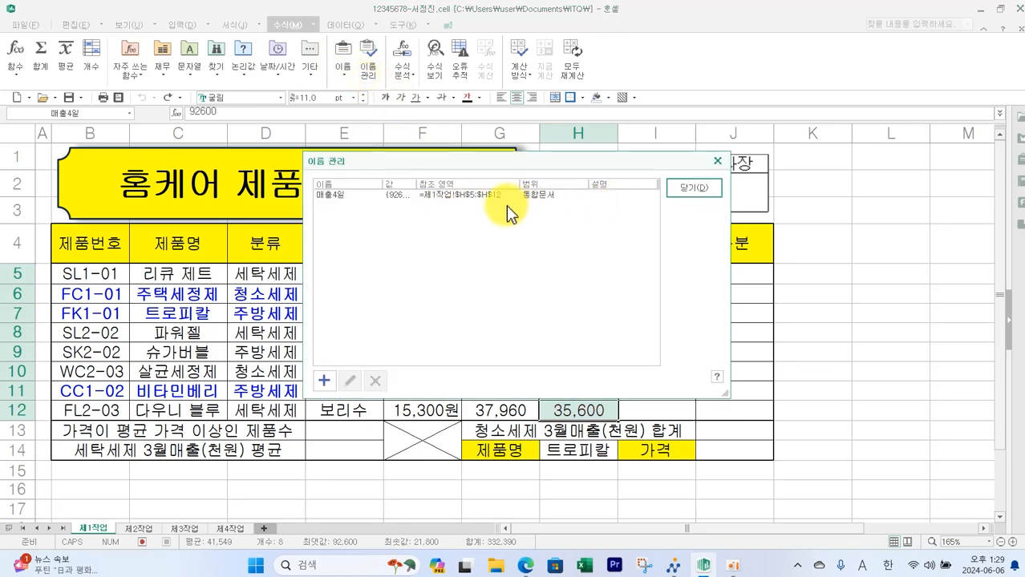
{"action": "left_click", "coordinate": [438, 195]}
{"action": "left_click", "coordinate": [375, 382]}
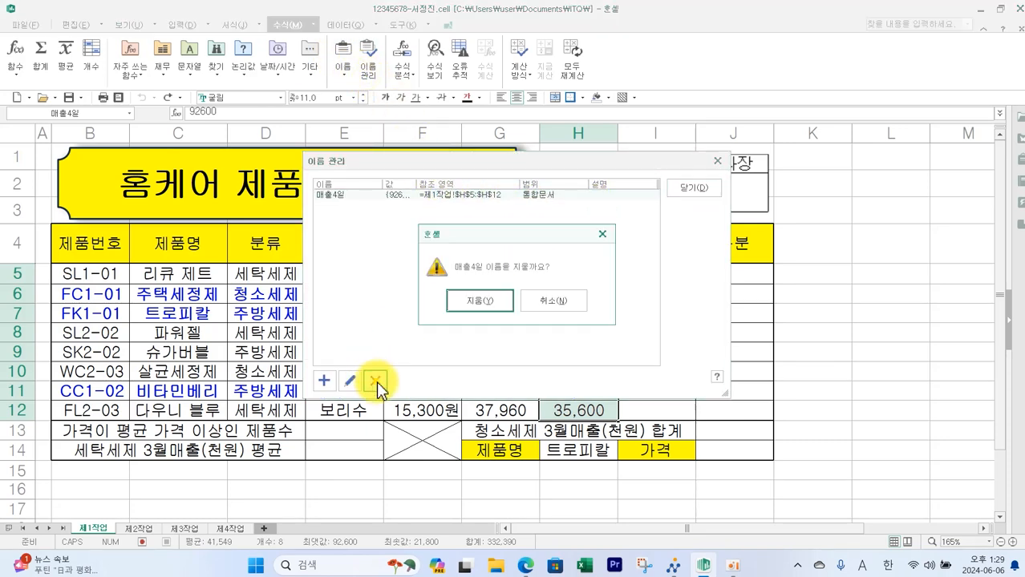
{"action": "left_click", "coordinate": [483, 302]}
{"action": "left_click", "coordinate": [680, 187]}
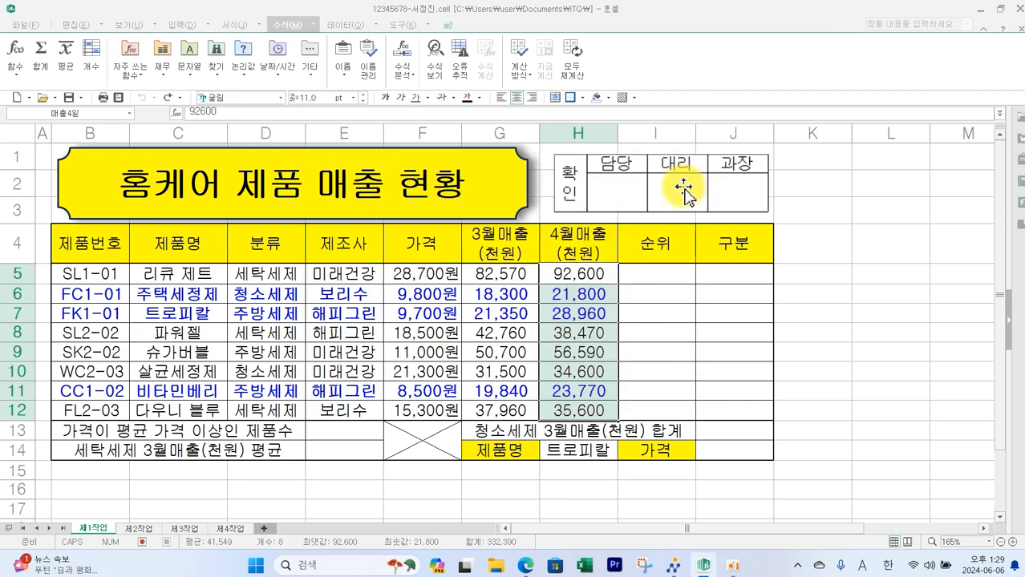
- Define the name 매출4월 for the range H5:H12 on the 제1작업 sheet
{"action": "left_click", "coordinate": [343, 74]}
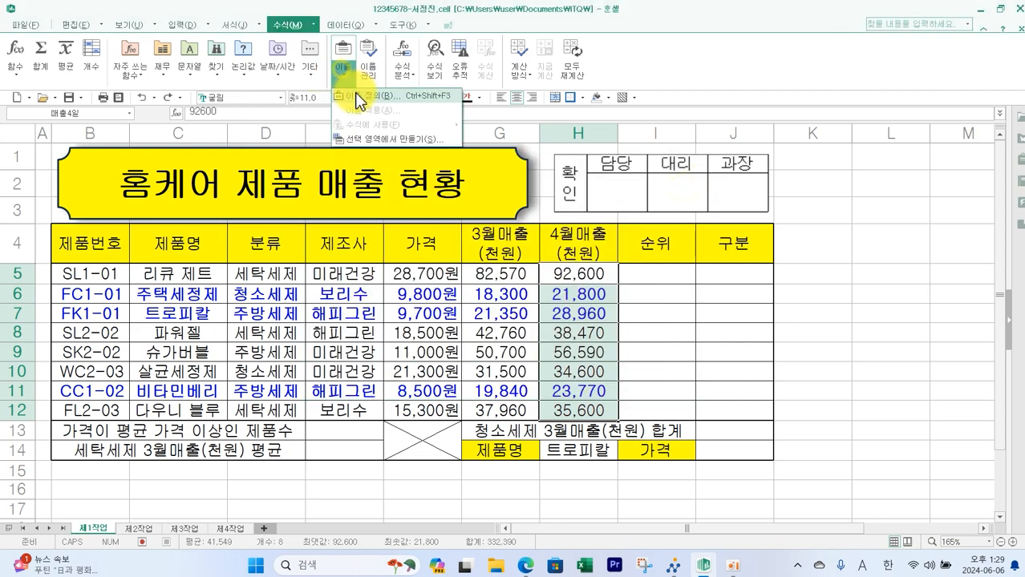
{"action": "left_click", "coordinate": [361, 104]}
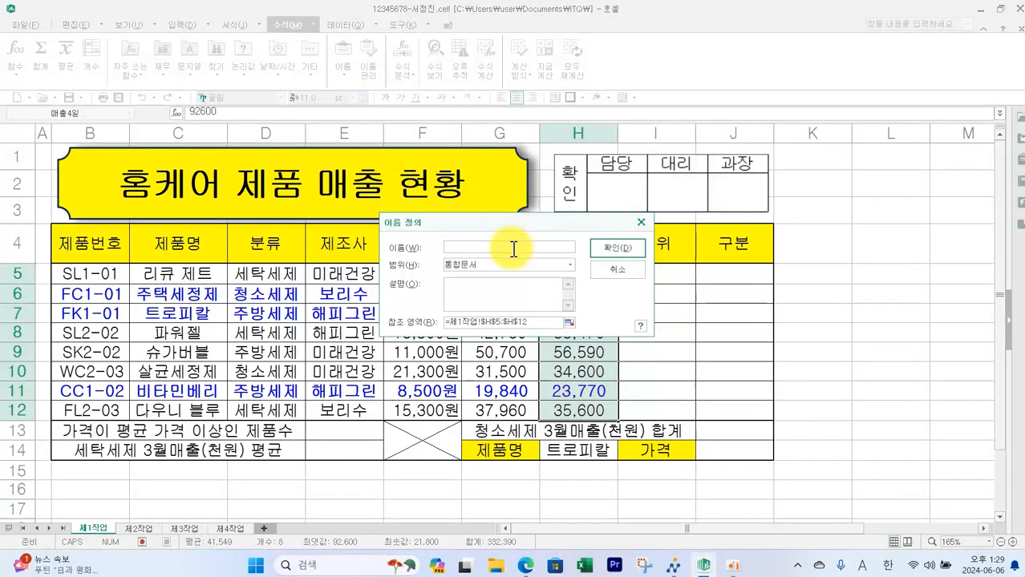
{"action": "left_click", "coordinate": [616, 247]}
{"action": "left_click", "coordinate": [920, 371]}
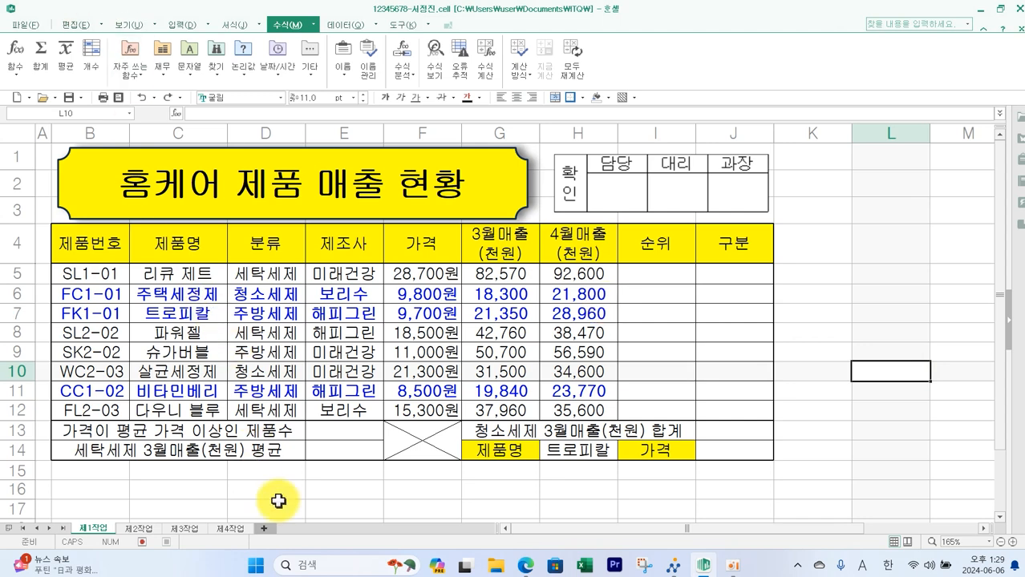
- Check the rank condition in the exam paper and the 4월매출 range on the sheet
{"action": "left_click", "coordinate": [525, 565]}
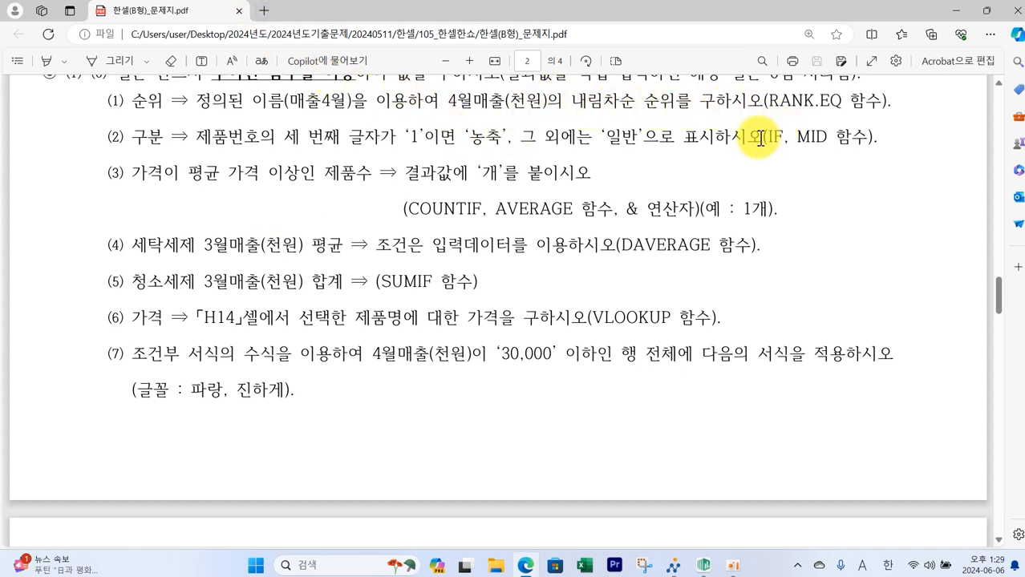
{"action": "left_click_drag", "start_coordinate": [760, 84], "coordinate": [888, 119]}
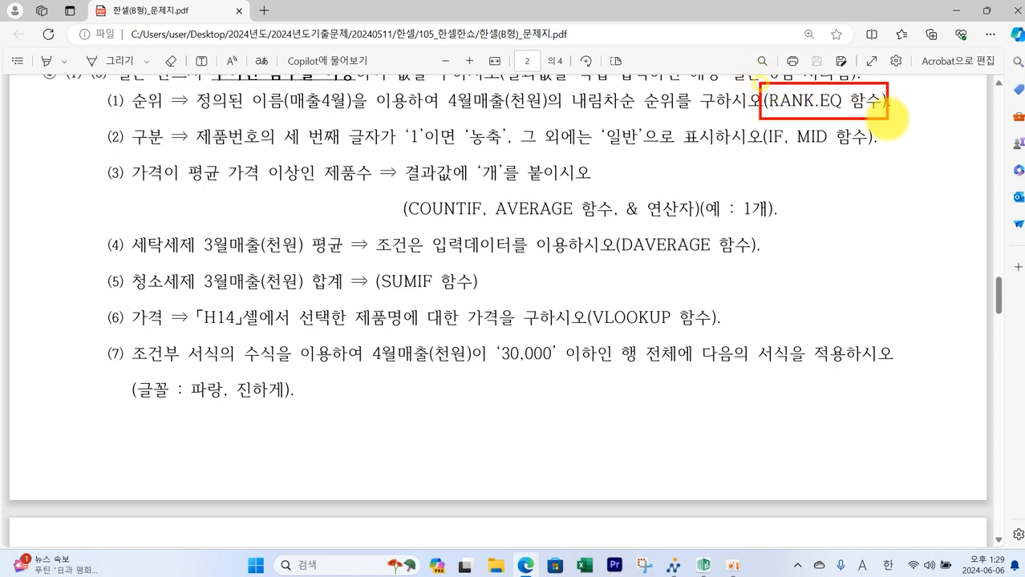
{"action": "key", "text": "Escape"}
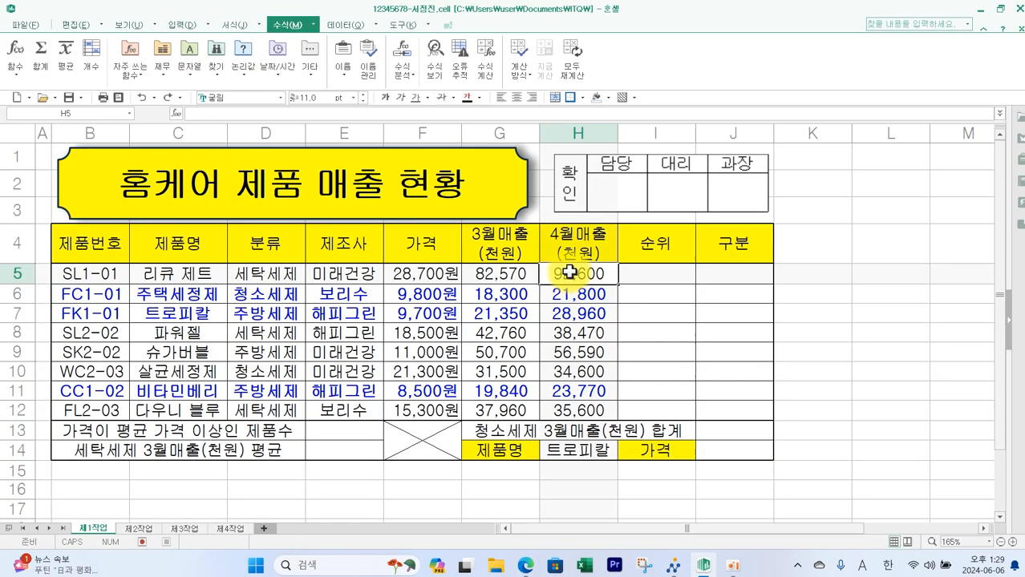
{"action": "left_click_drag", "start_coordinate": [568, 271], "coordinate": [587, 412]}
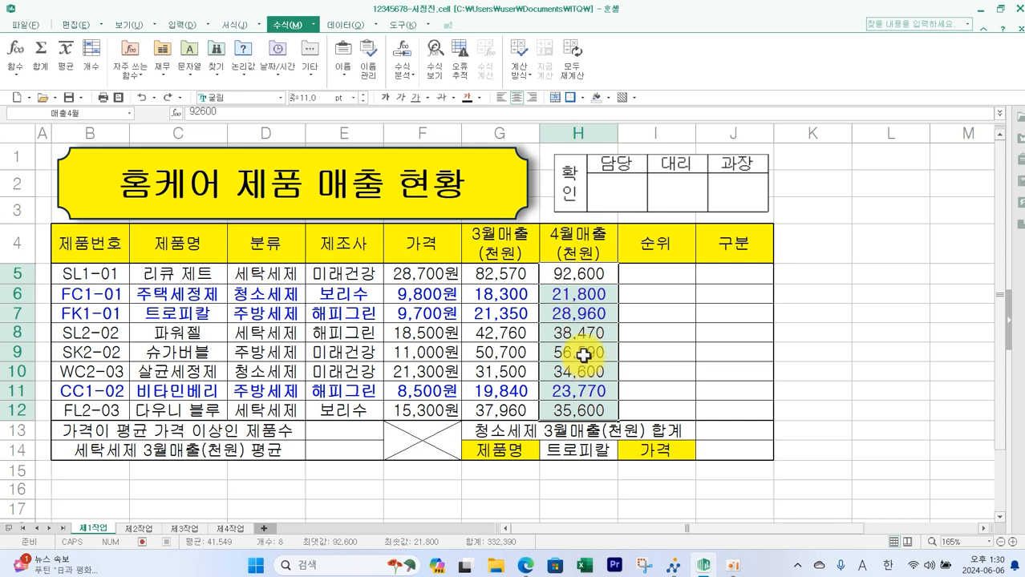
- Enter a RANK.EQ formula in I5 ranking H5 within the absolute range $H$5:$H$12
{"action": "left_click", "coordinate": [659, 275]}
{"action": "type", "text": "="}
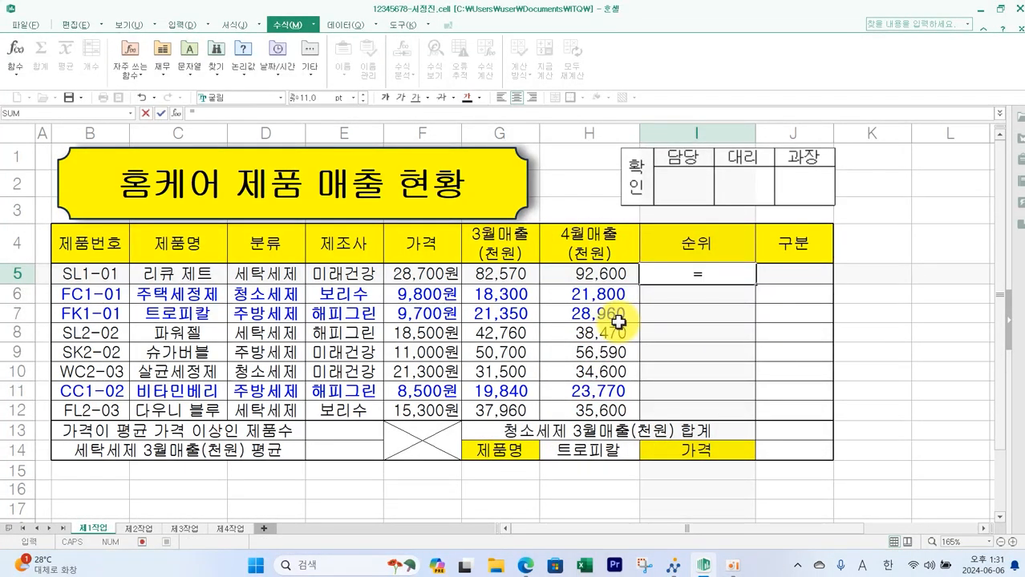
{"action": "type", "text": "RA"}
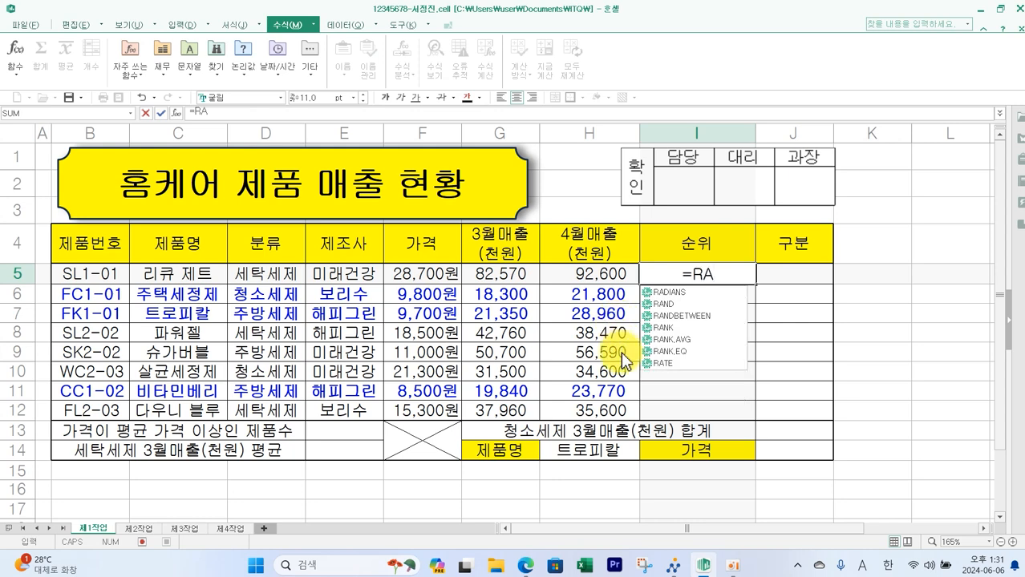
{"action": "double_click", "coordinate": [670, 351]}
{"action": "left_click", "coordinate": [613, 272]}
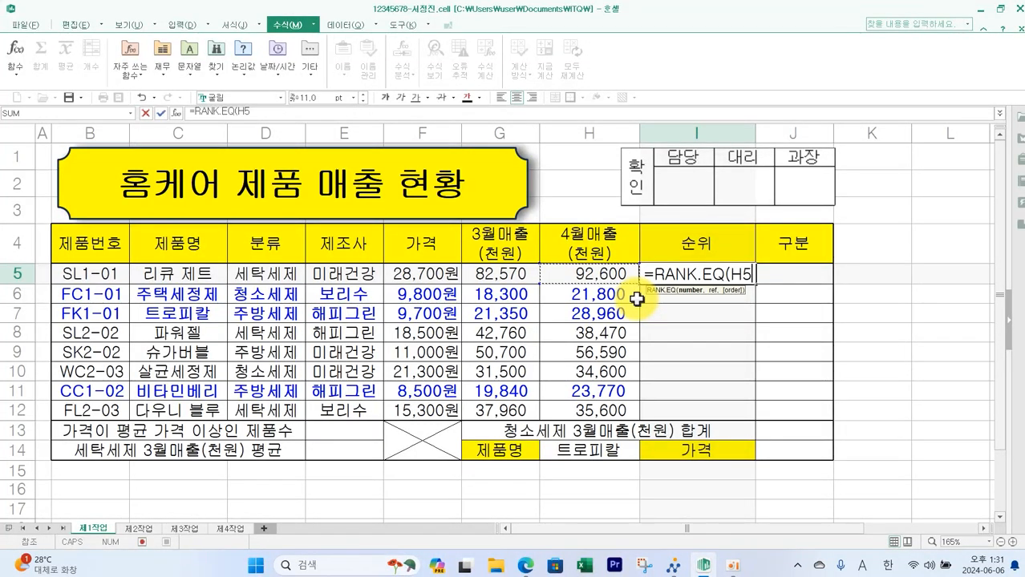
{"action": "type", "text": ","}
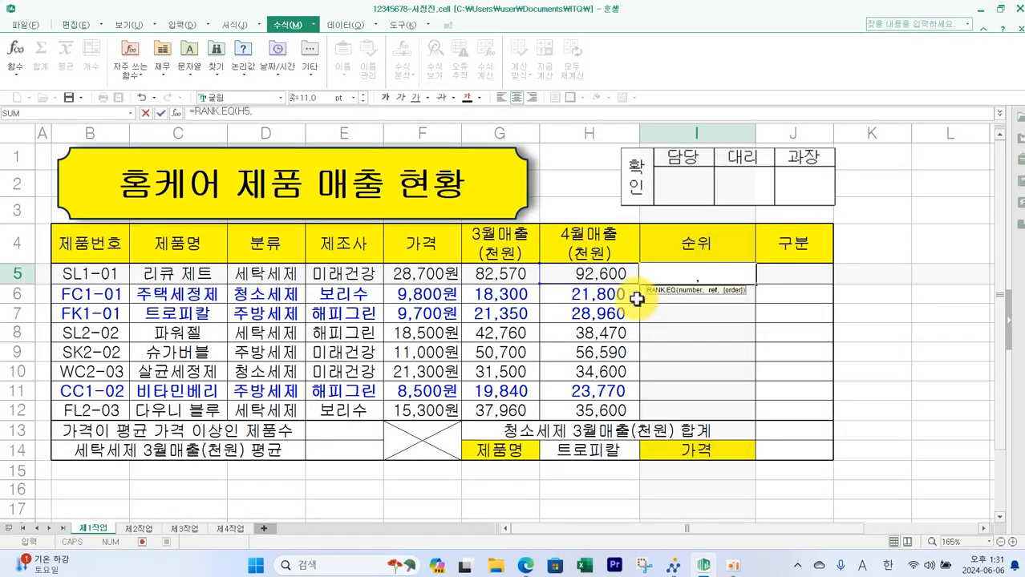
{"action": "left_click_drag", "start_coordinate": [599, 277], "coordinate": [598, 410]}
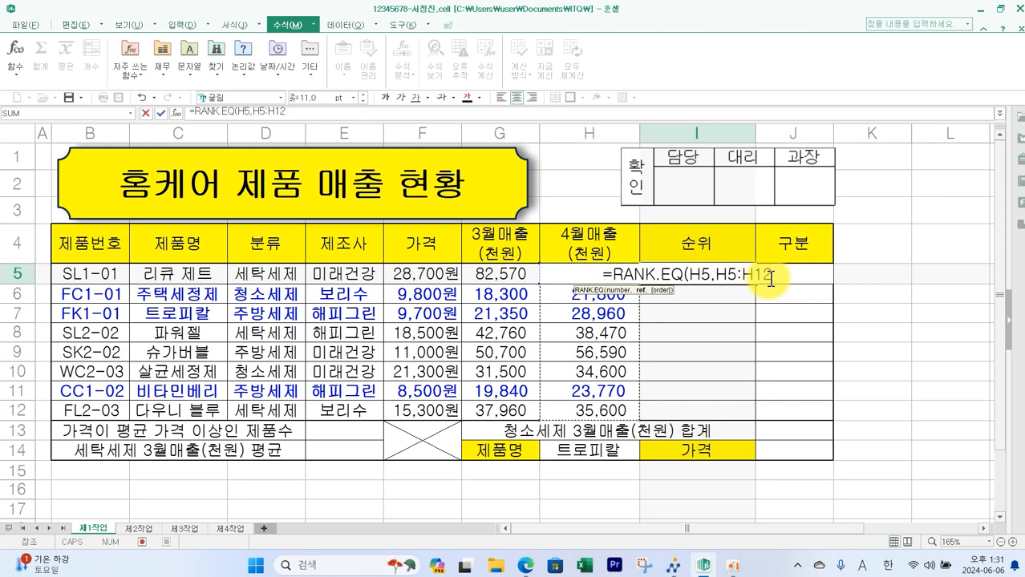
{"action": "type", "text": ")"}
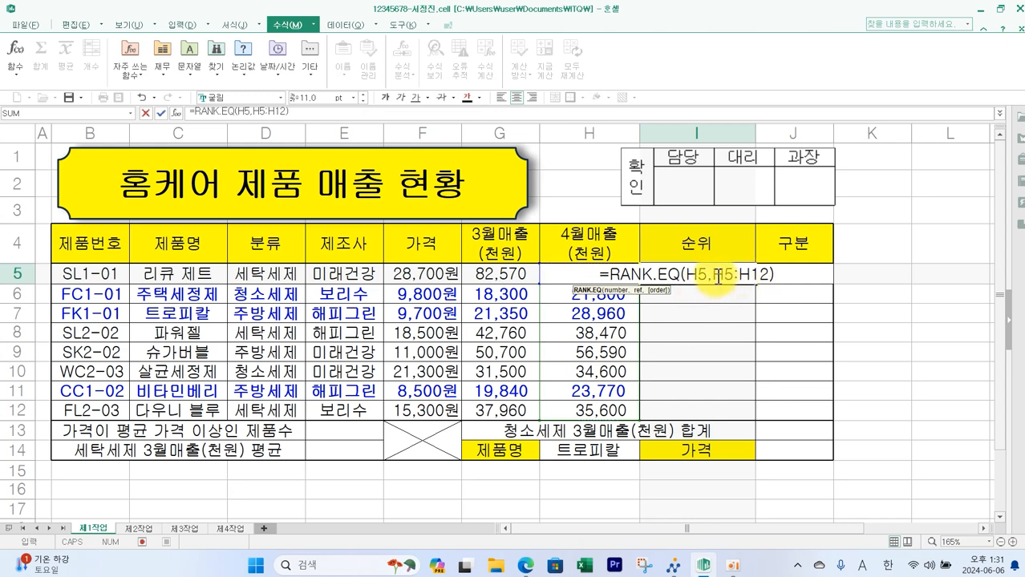
{"action": "left_click_drag", "start_coordinate": [714, 274], "coordinate": [767, 274]}
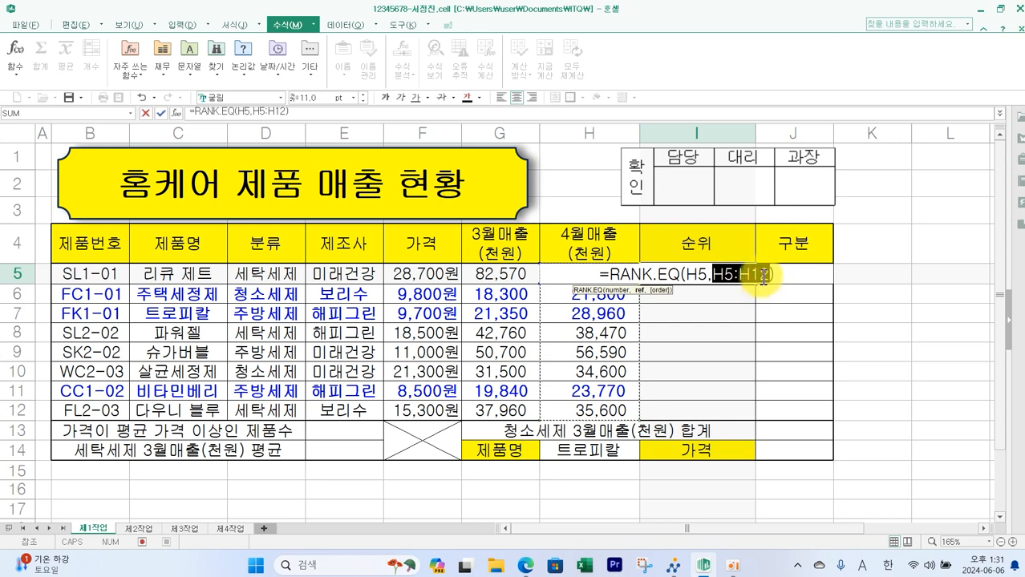
{"action": "key", "text": "F4"}
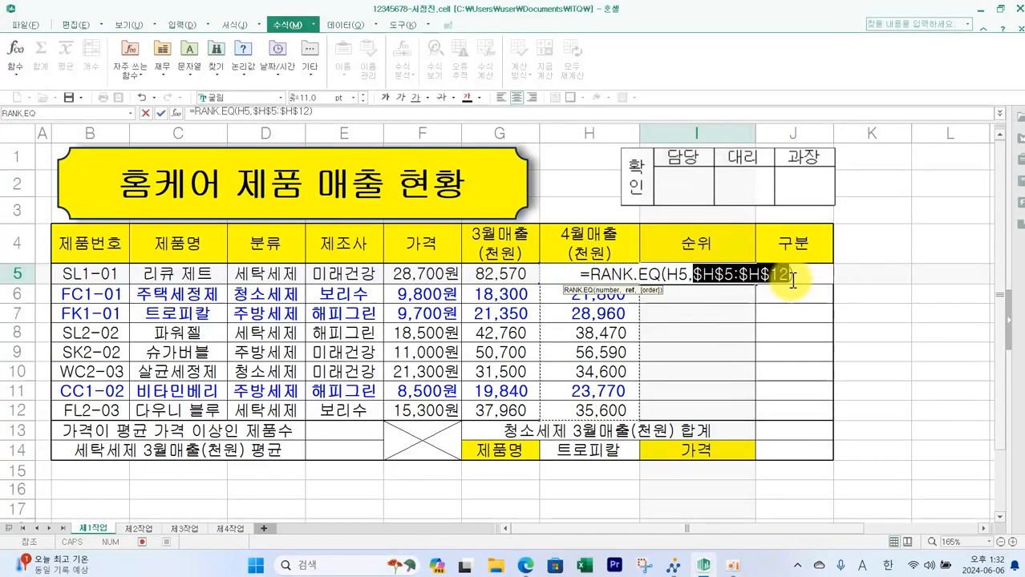
{"action": "key", "text": "Return"}
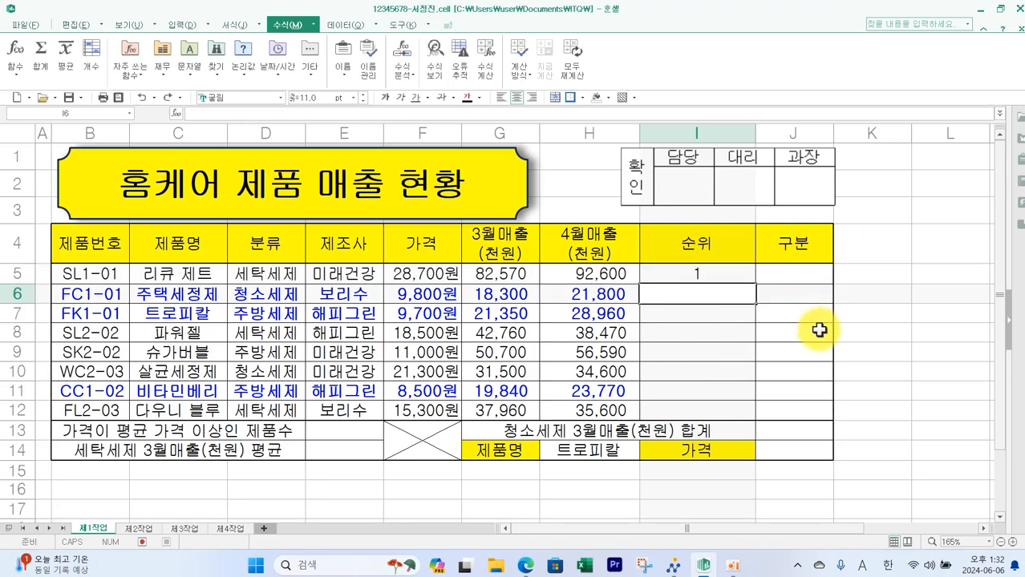
- Fill the rank formula from I5 down to I12
{"action": "left_click", "coordinate": [702, 271]}
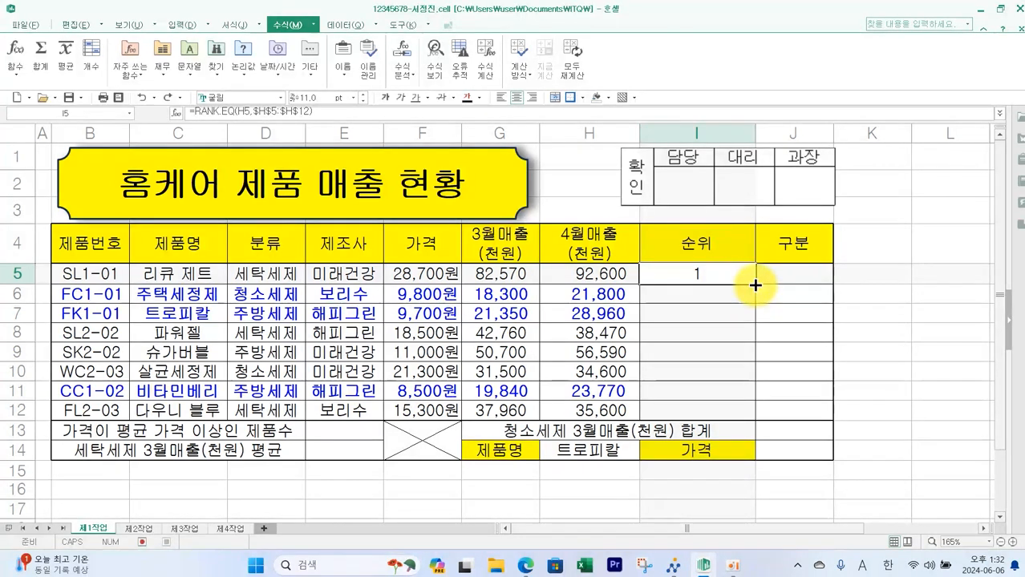
{"action": "left_click_drag", "start_coordinate": [755, 284], "coordinate": [754, 408]}
{"action": "left_click", "coordinate": [913, 388]}
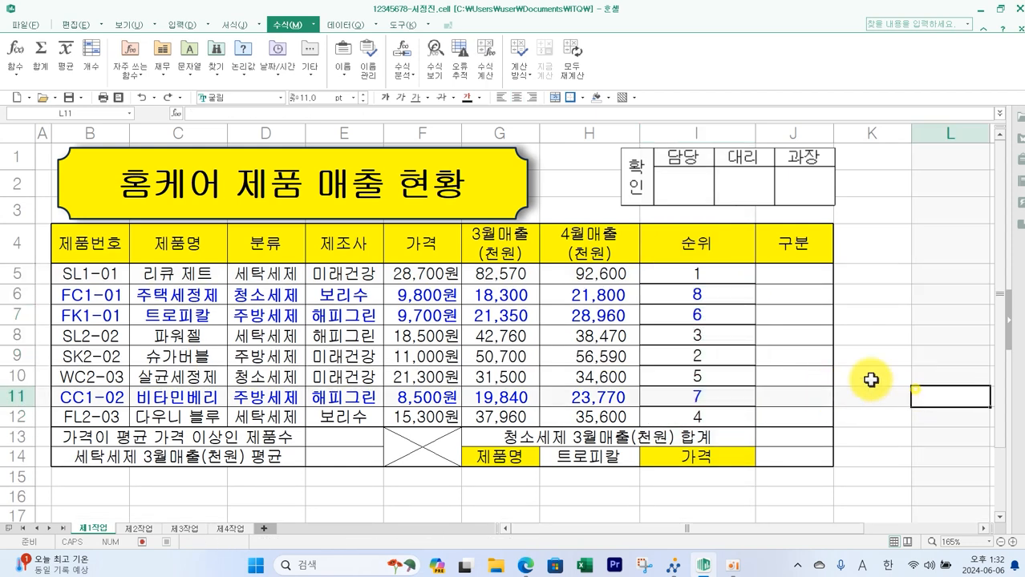
- Consult the exam paper's 구분 condition and enter =MID(B5,3,1) in J5 to extract the product code's third character
{"action": "key", "text": "alt+Tab"}
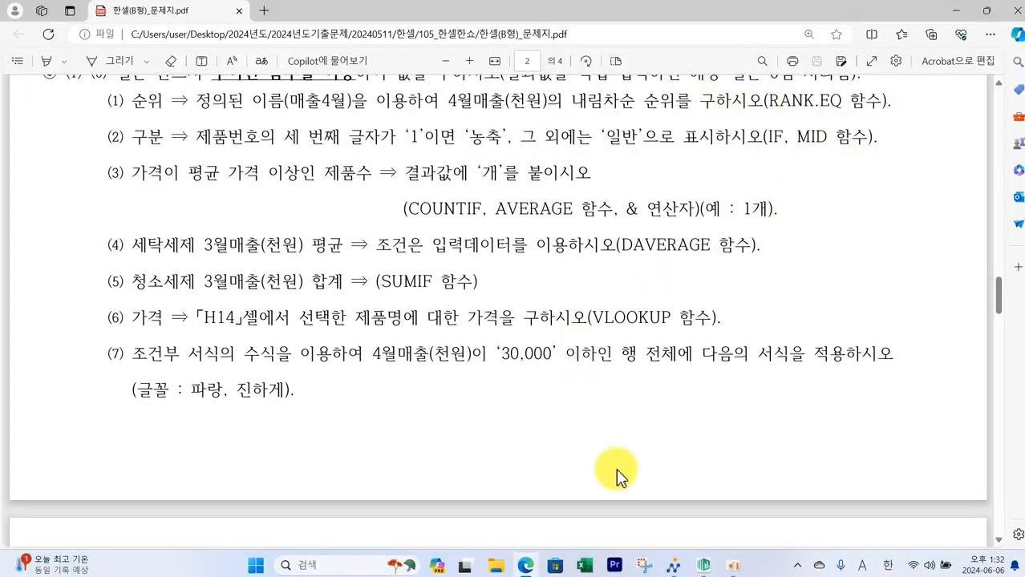
{"action": "left_click", "coordinate": [705, 567]}
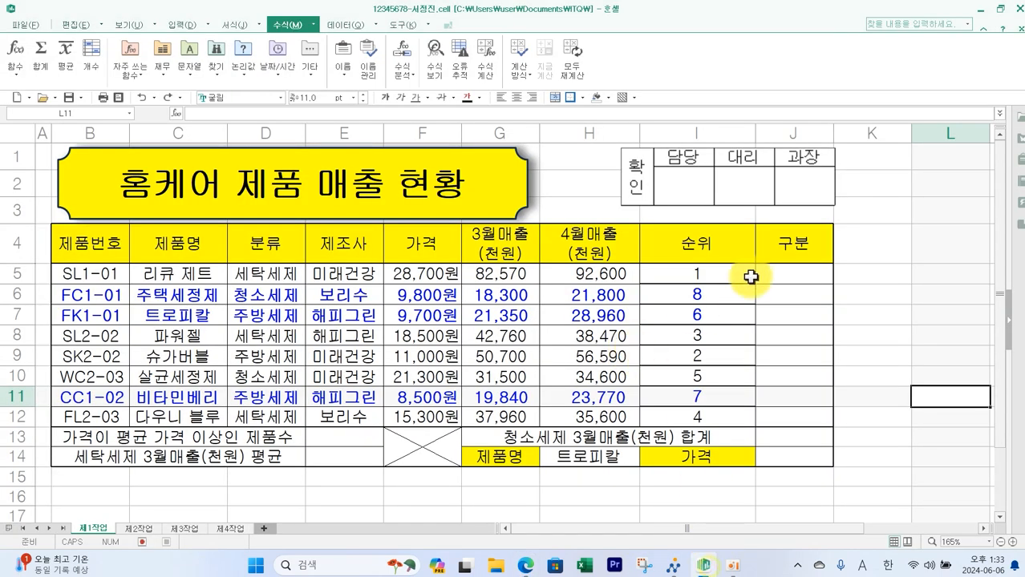
{"action": "left_click", "coordinate": [784, 275]}
{"action": "type", "text": "="}
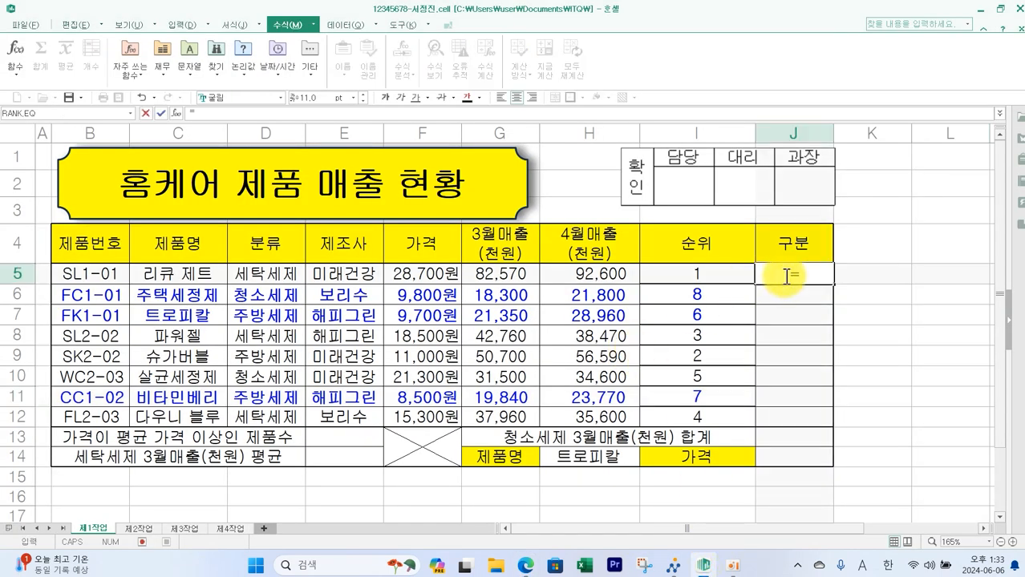
{"action": "type", "text": "ㅡㅑ"}
{"action": "key", "text": "BackSpace"}
{"action": "key", "text": "BackSpace"}
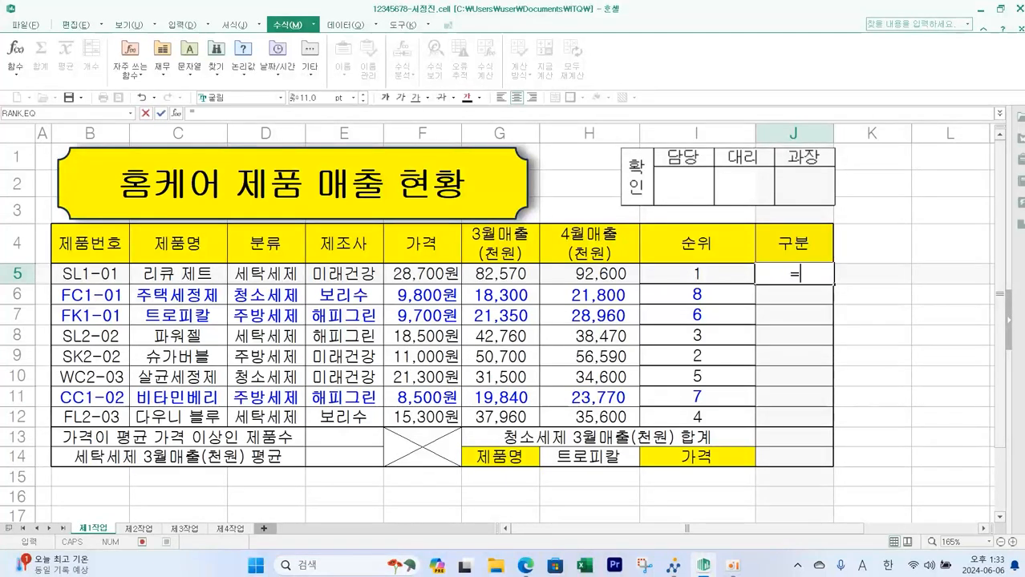
{"action": "type", "text": "MID"}
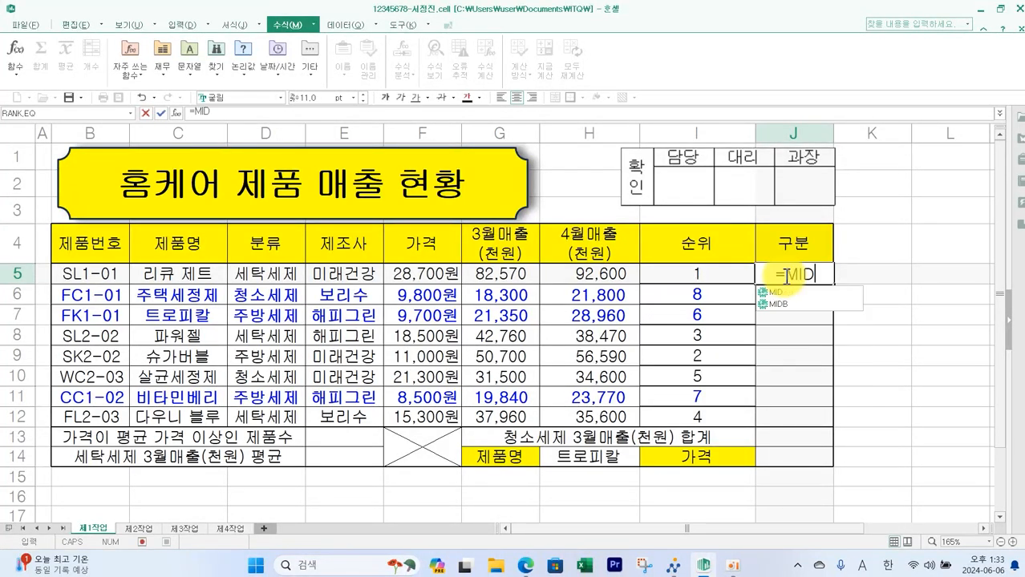
{"action": "double_click", "coordinate": [795, 295]}
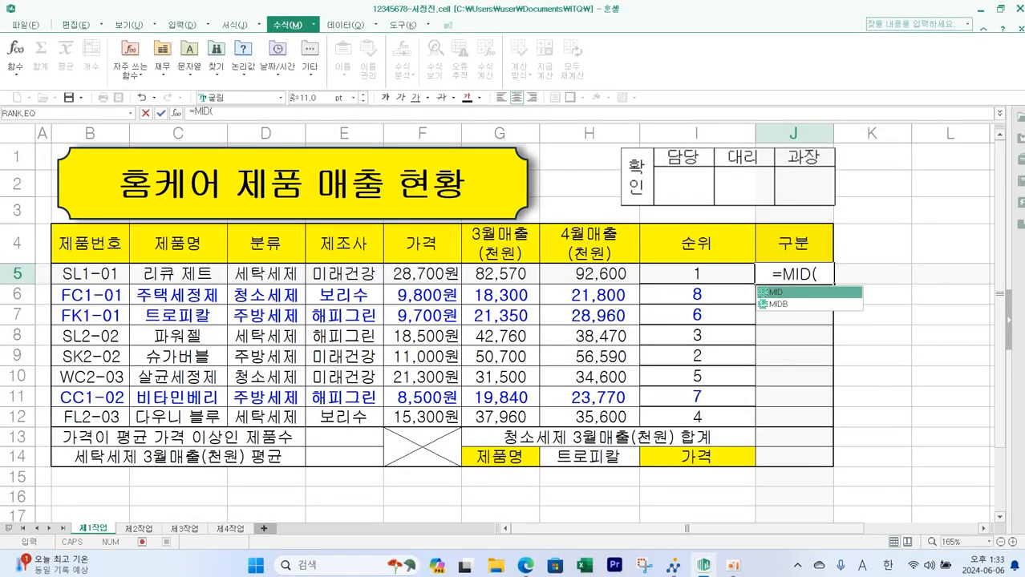
{"action": "left_click", "coordinate": [120, 279]}
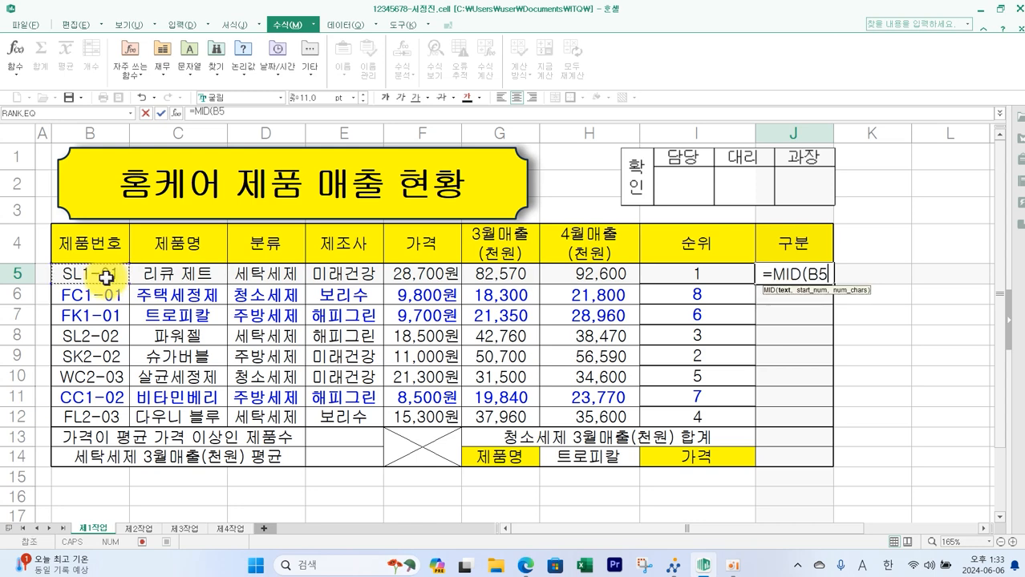
{"action": "type", "text": ",3,"}
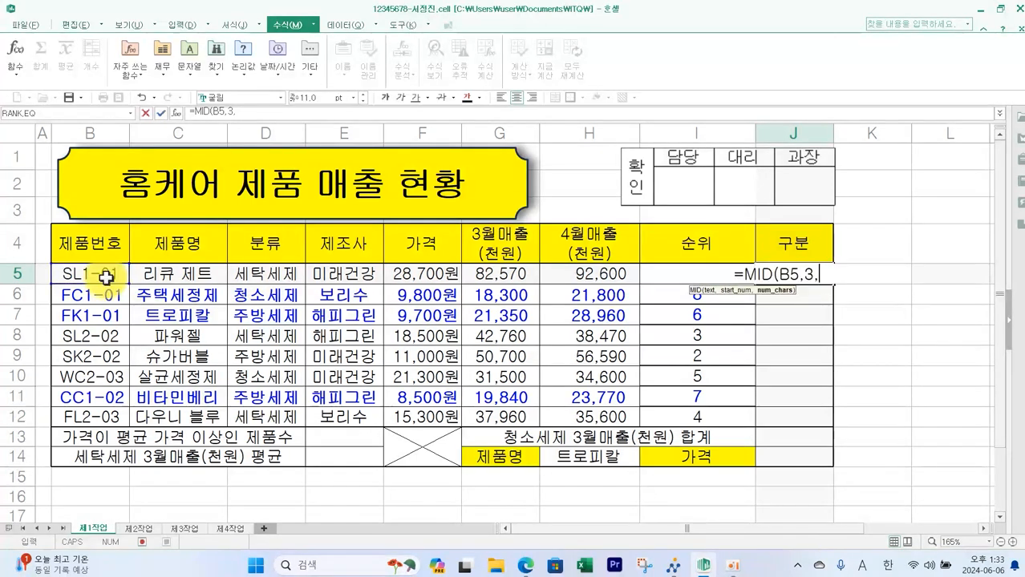
{"action": "type", "text": "1"}
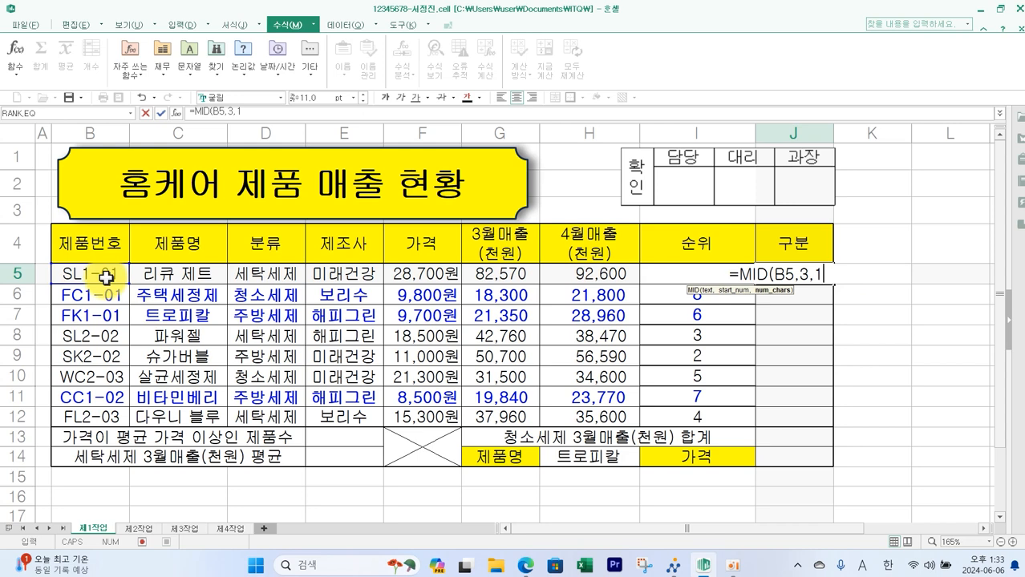
{"action": "type", "text": ")"}
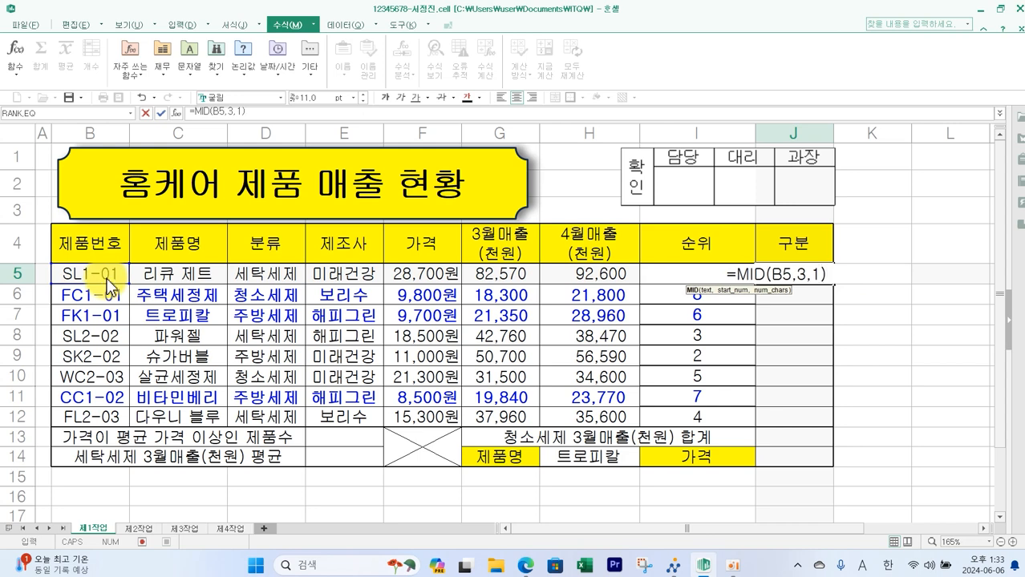
{"action": "key", "text": "Return"}
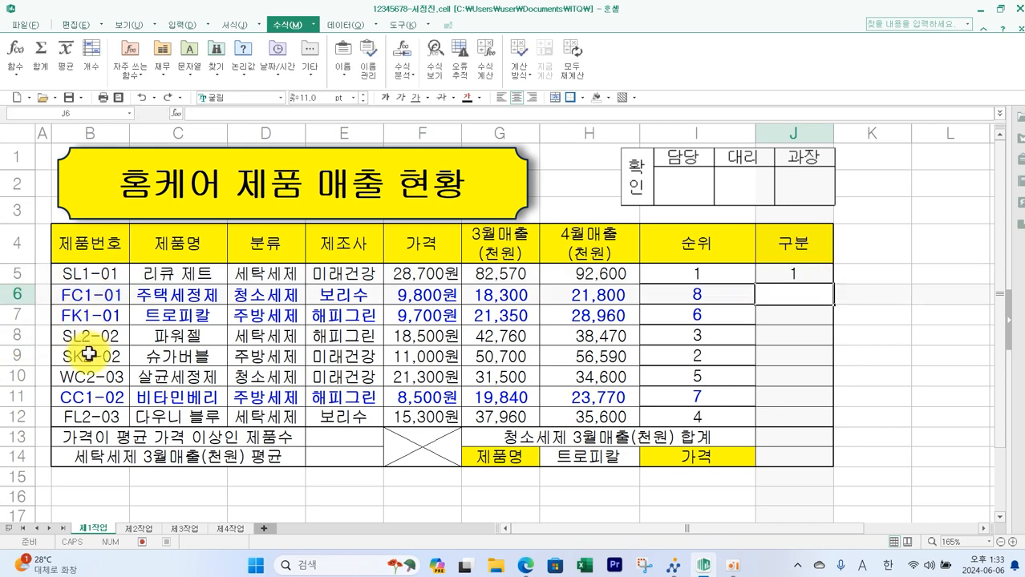
- Fill the MID formula from J5 down to J12
{"action": "left_click", "coordinate": [799, 275]}
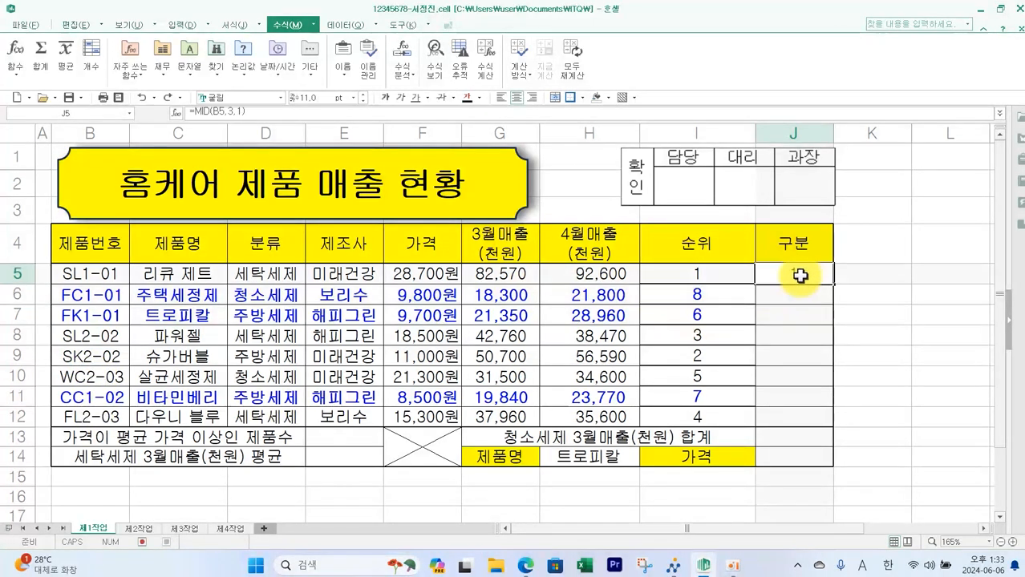
{"action": "left_click_drag", "start_coordinate": [834, 285], "coordinate": [882, 417]}
{"action": "left_click", "coordinate": [873, 393]}
{"action": "left_click", "coordinate": [811, 277]}
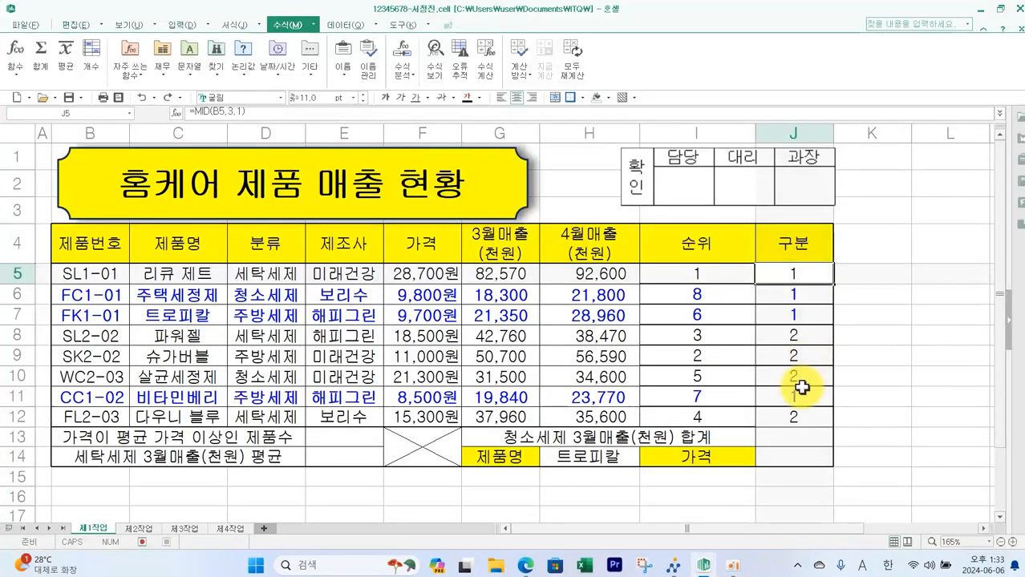
- Rewrite the J5 formula as =IF(MID(B5,3,1)="1","농축","일반") to label product types
{"action": "double_click", "coordinate": [800, 274]}
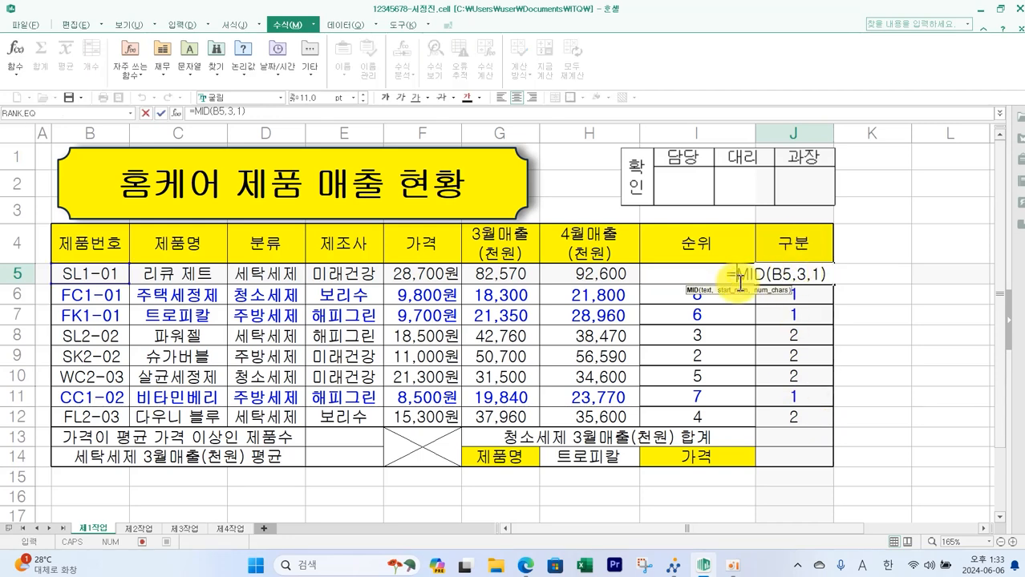
{"action": "type", "text": "ㅑ"}
{"action": "key", "text": "BackSpace"}
{"action": "type", "text": "IF("}
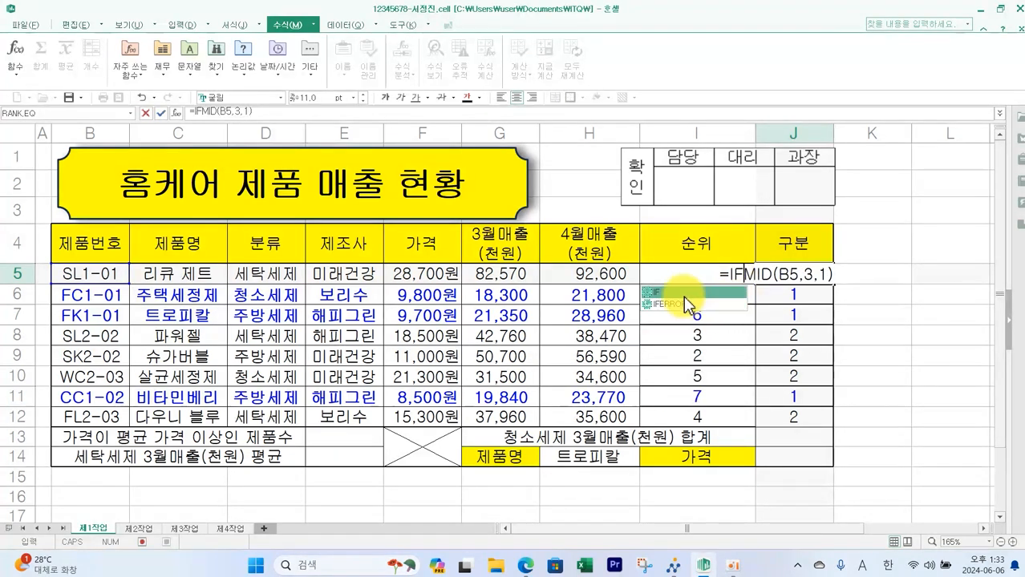
{"action": "left_click", "coordinate": [843, 278]}
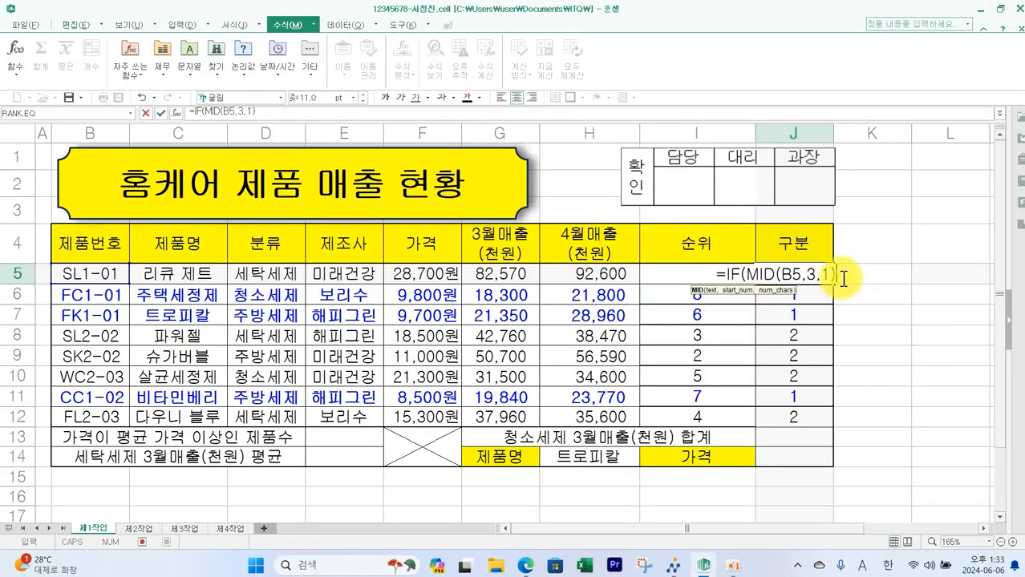
{"action": "type", "text": "=\""}
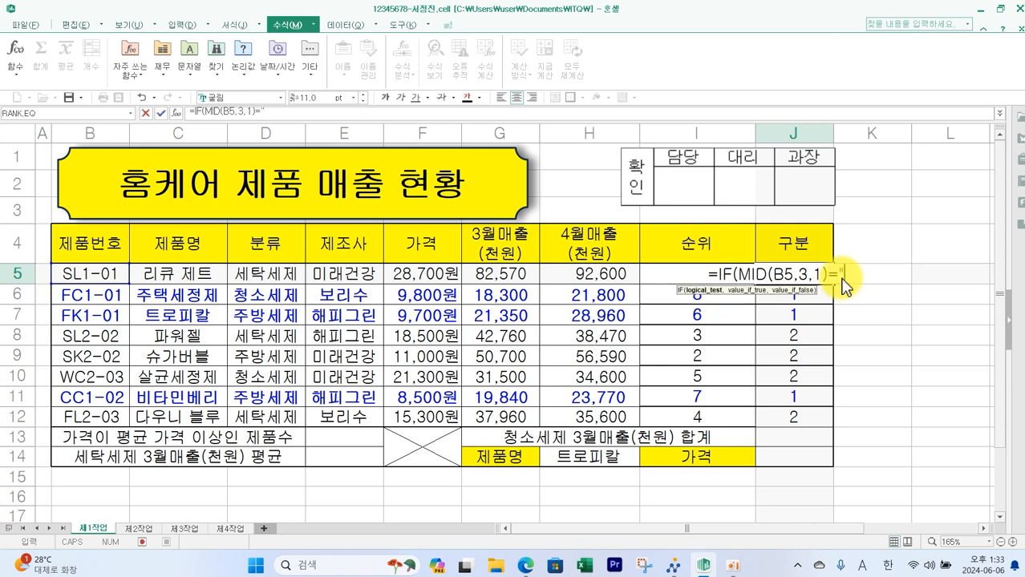
{"action": "type", "text": "1"}
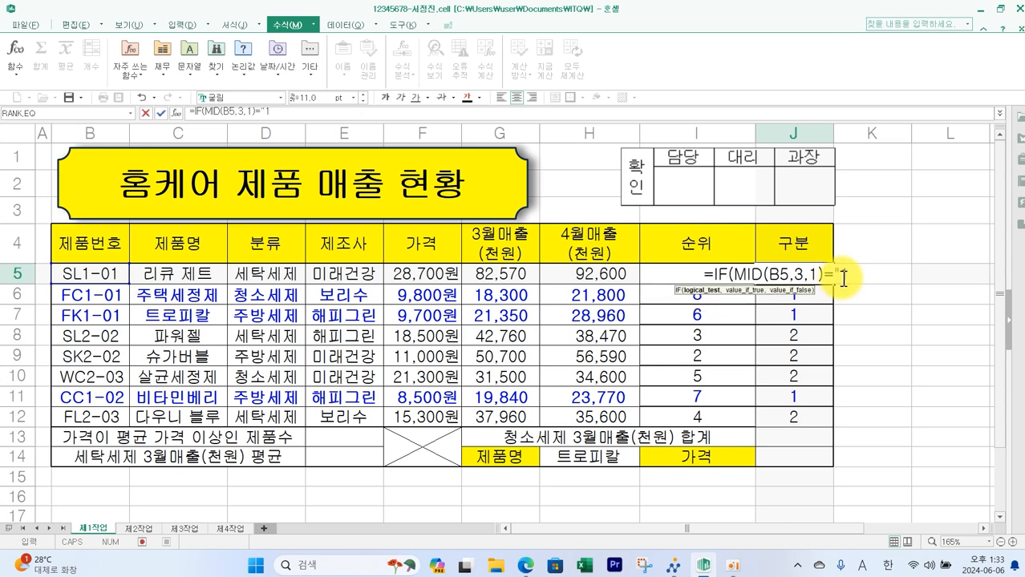
{"action": "type", "text": "\""}
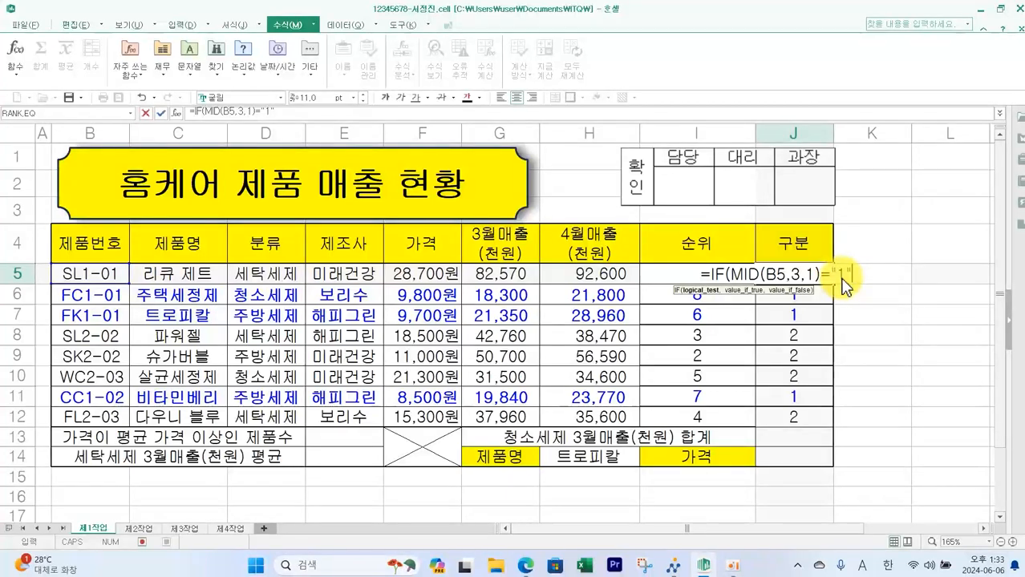
{"action": "type", "text": ","}
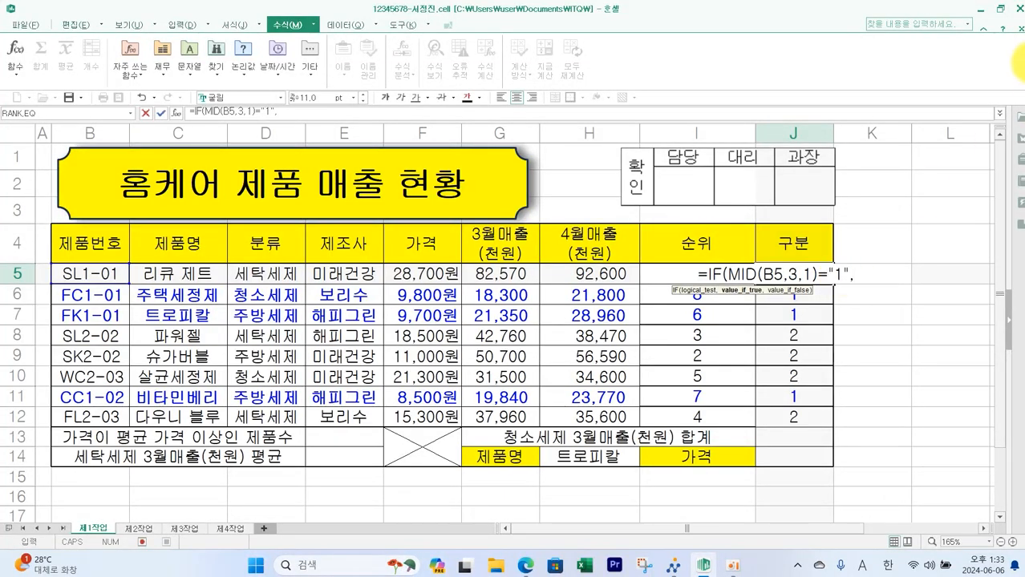
{"action": "type", "text": "\""}
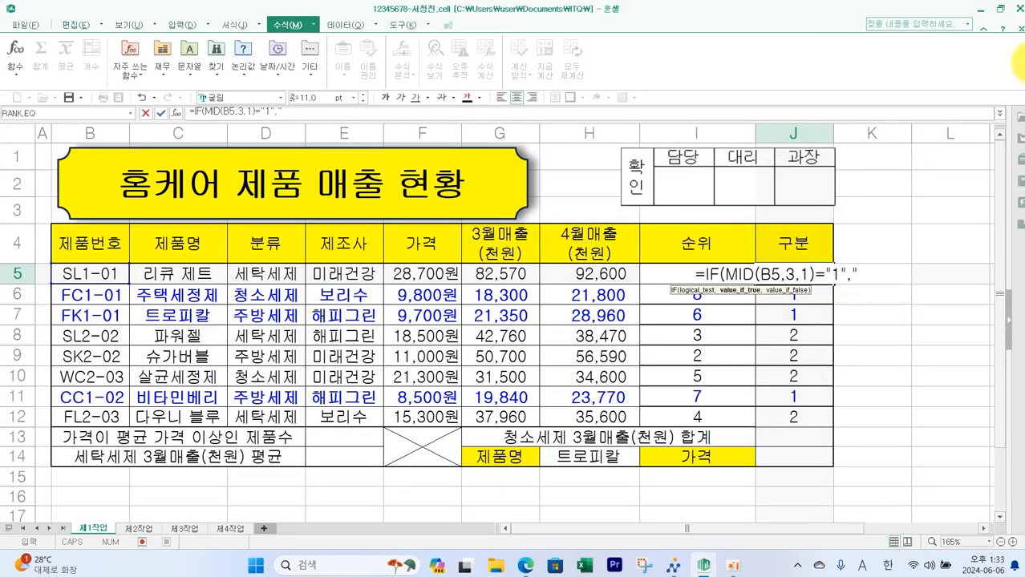
{"action": "type", "text": "ㄴ"}
{"action": "type", "text": "추"}
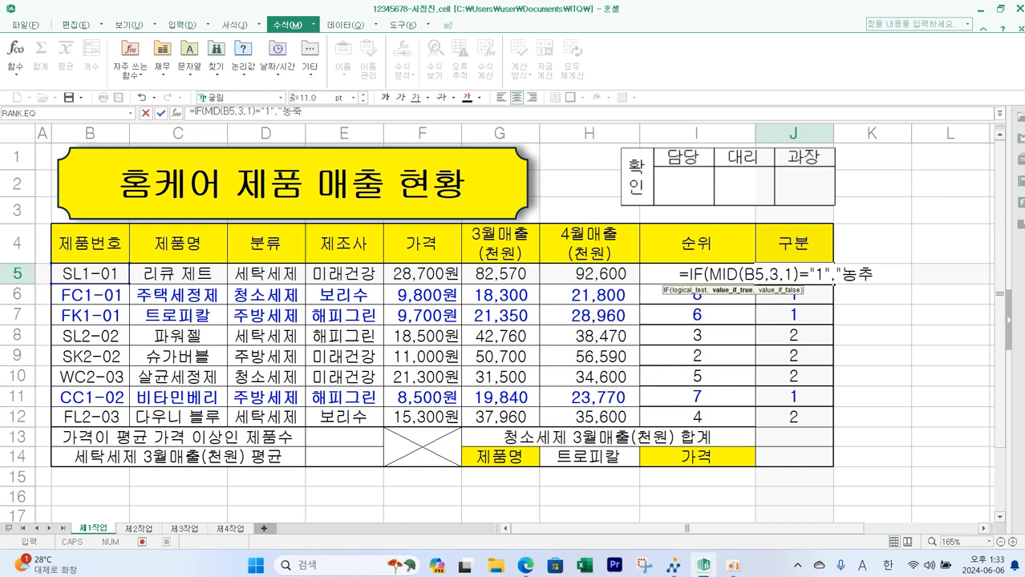
{"action": "key", "text": "BackSpace"}
{"action": "type", "text": "축\","}
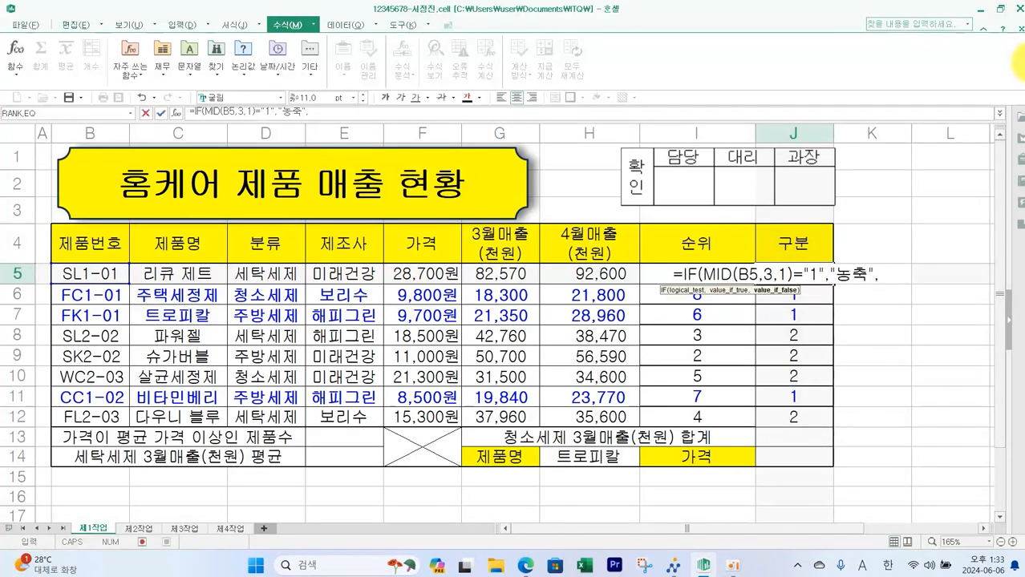
{"action": "type", "text": "\""}
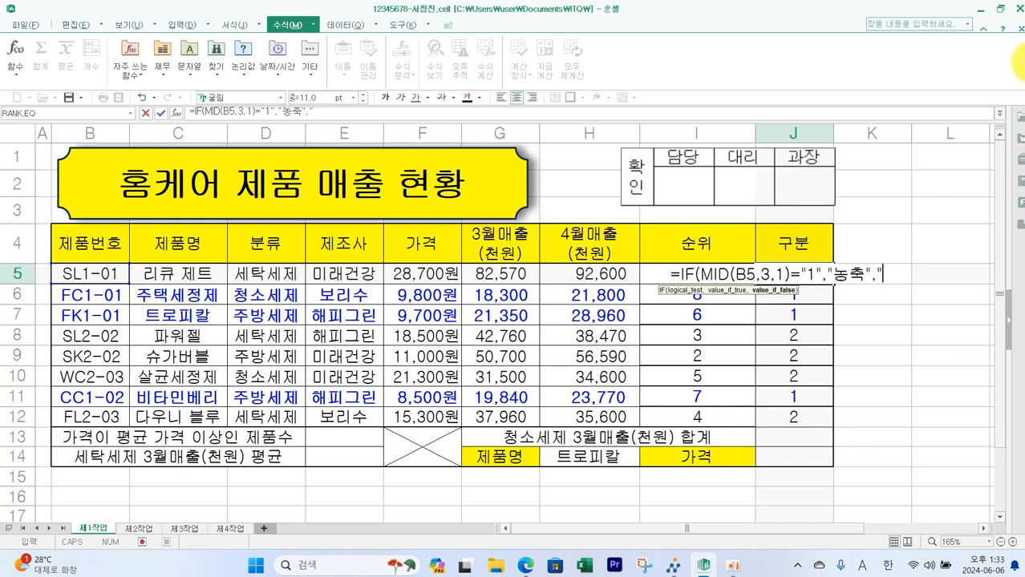
{"action": "type", "text": "일바"}
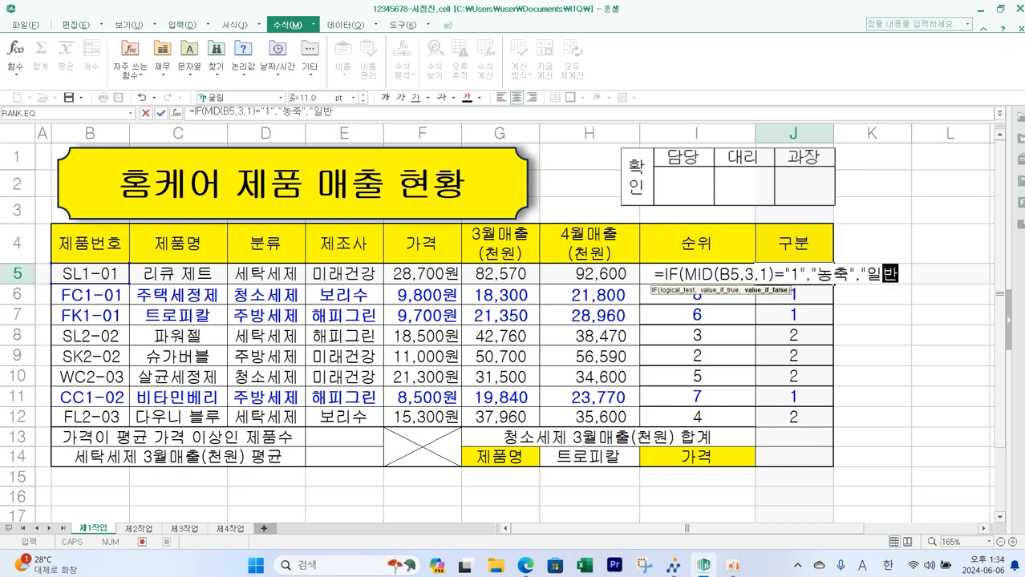
{"action": "type", "text": "\")"}
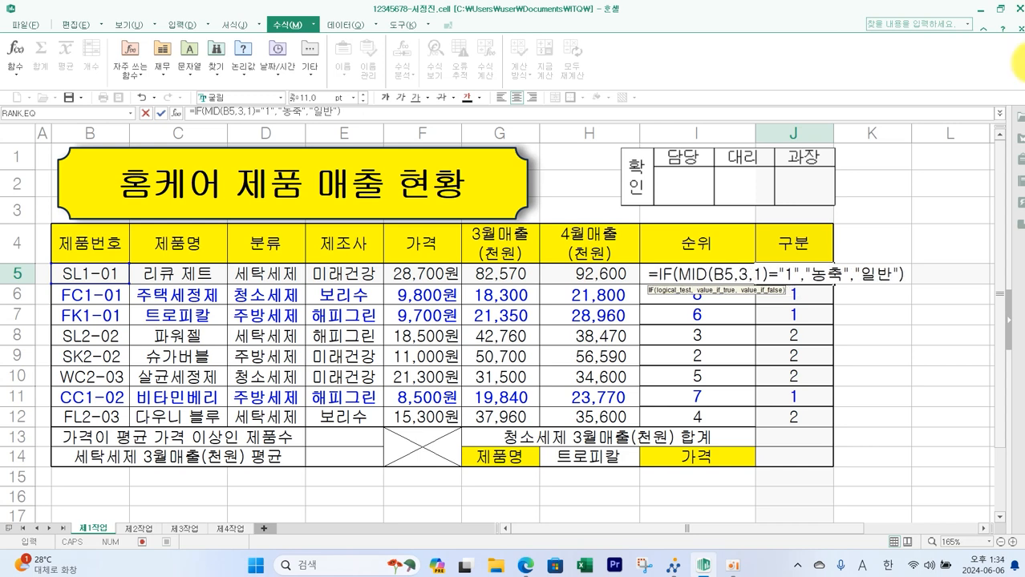
{"action": "key", "text": "Return"}
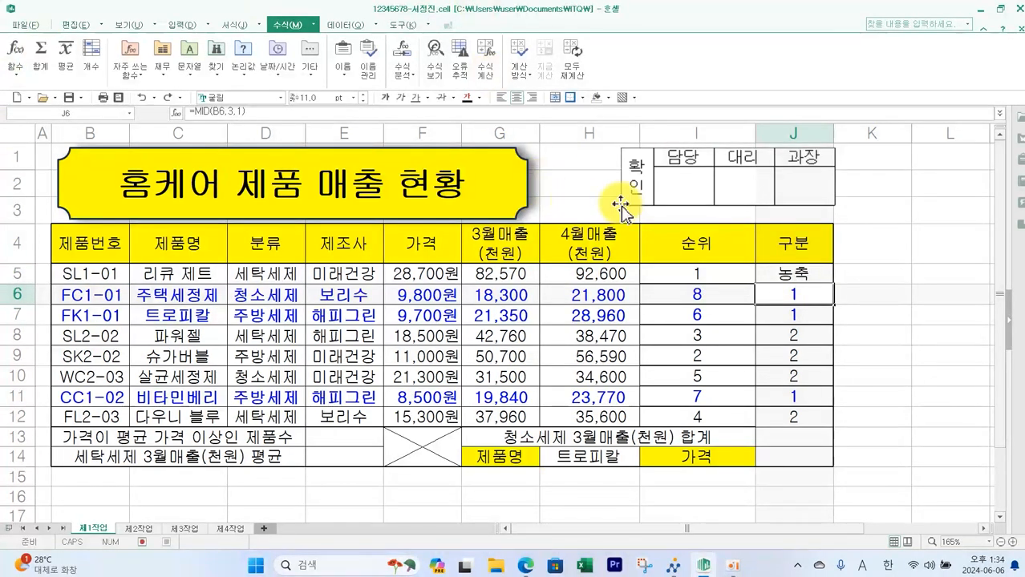
- Fill the IF formula from J5 down to J12
{"action": "left_click", "coordinate": [826, 277]}
{"action": "left_click_drag", "start_coordinate": [832, 285], "coordinate": [832, 417]}
{"action": "left_click", "coordinate": [885, 384]}
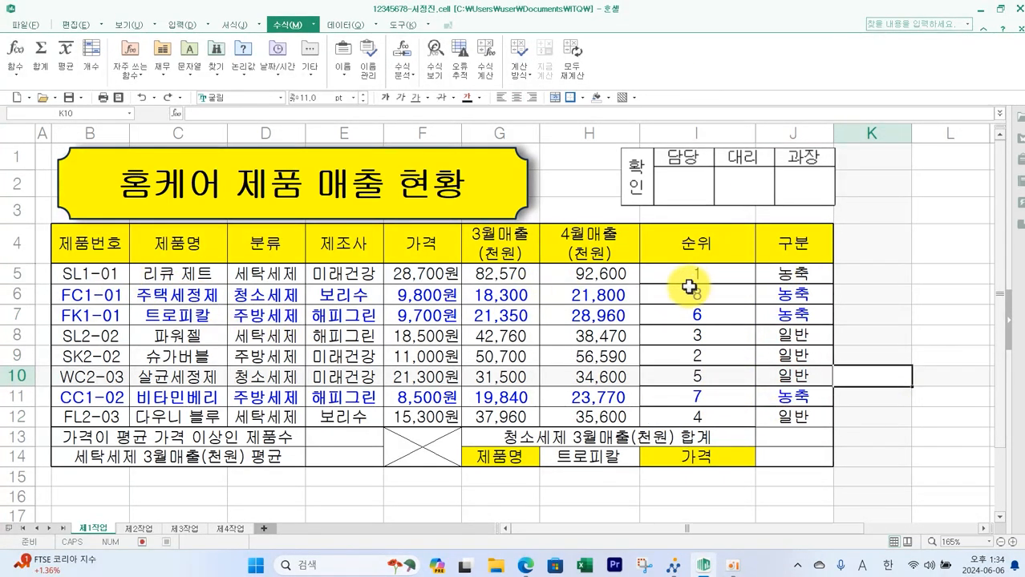
- Reapply all cell borders and a thick outline border to the data range B5:J12
{"action": "left_click_drag", "start_coordinate": [100, 274], "coordinate": [788, 416]}
{"action": "left_click", "coordinate": [579, 98]}
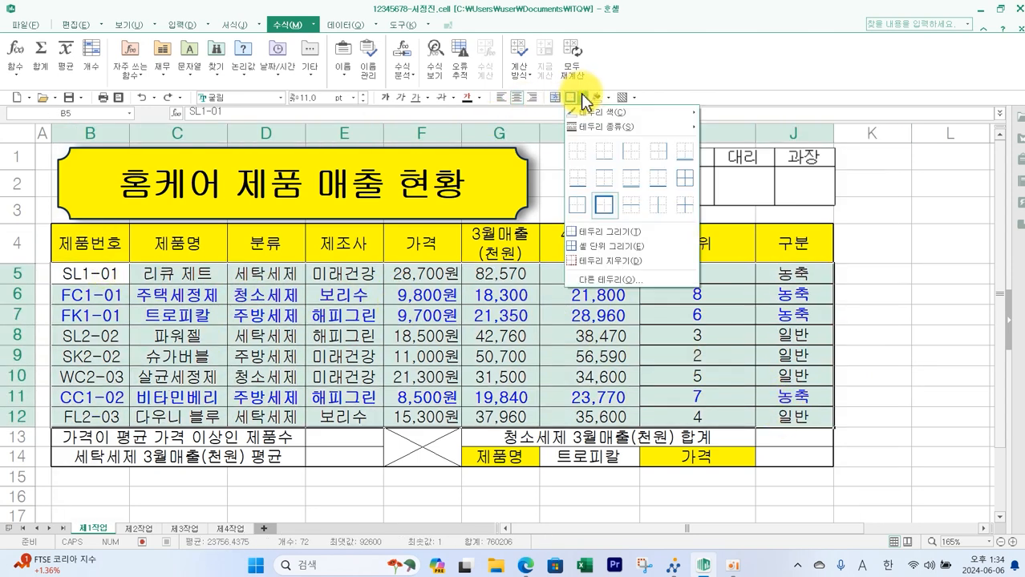
{"action": "left_click", "coordinate": [683, 170]}
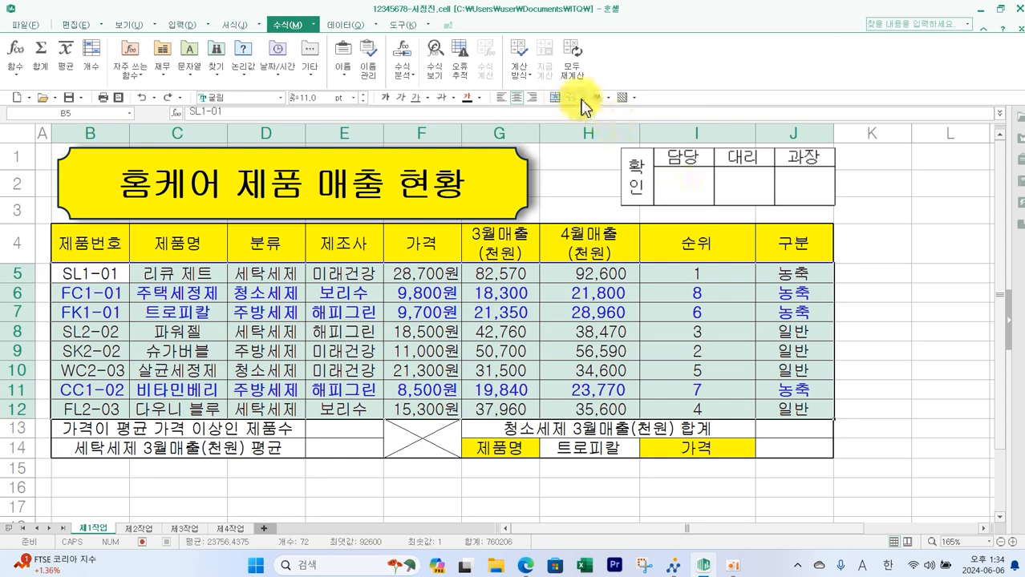
{"action": "left_click", "coordinate": [581, 99]}
{"action": "left_click", "coordinate": [600, 199]}
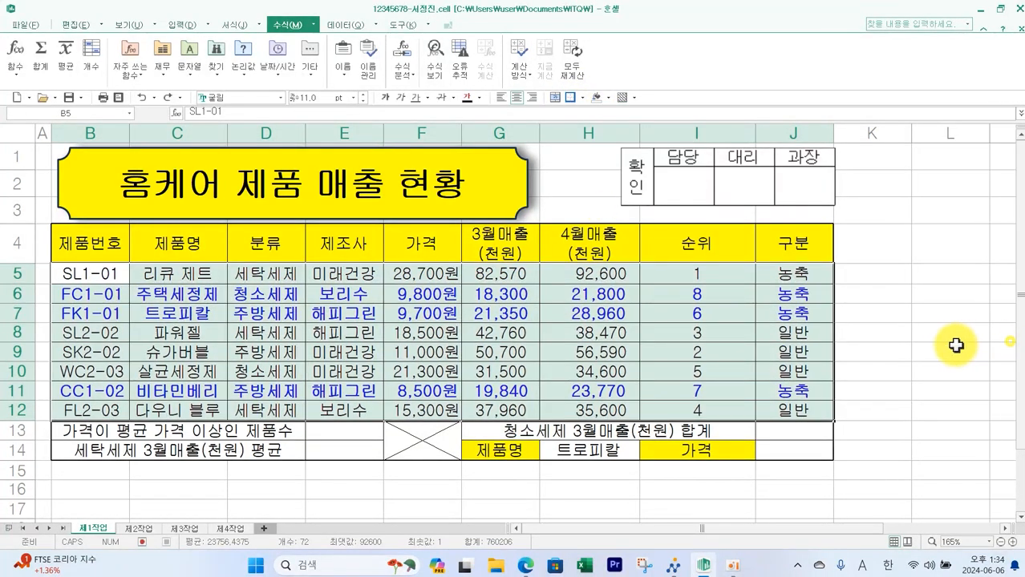
{"action": "left_click", "coordinate": [955, 345]}
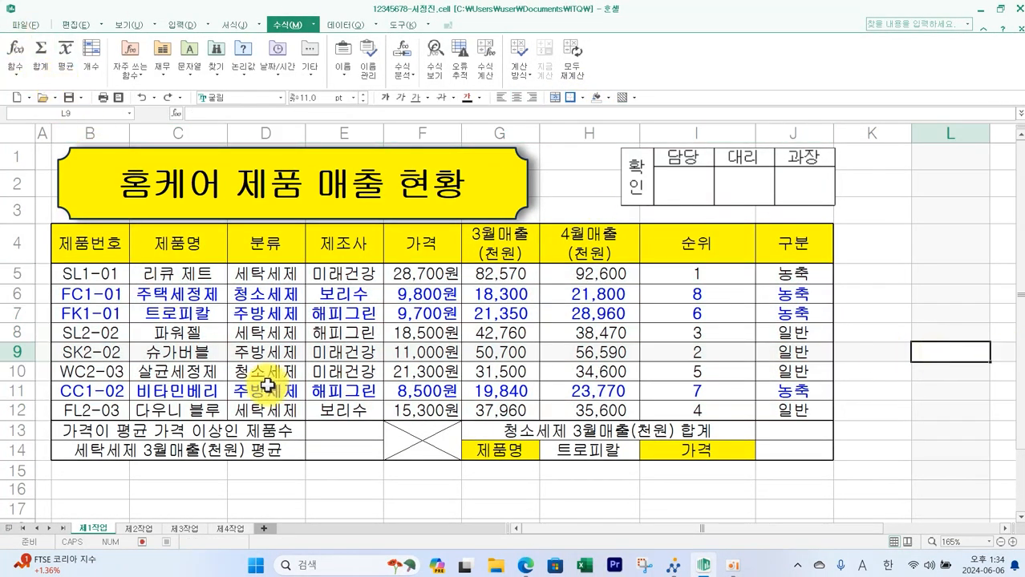
- Review condition (3) on the exam paper for counting products priced at or above the average price
{"action": "left_click", "coordinate": [525, 565]}
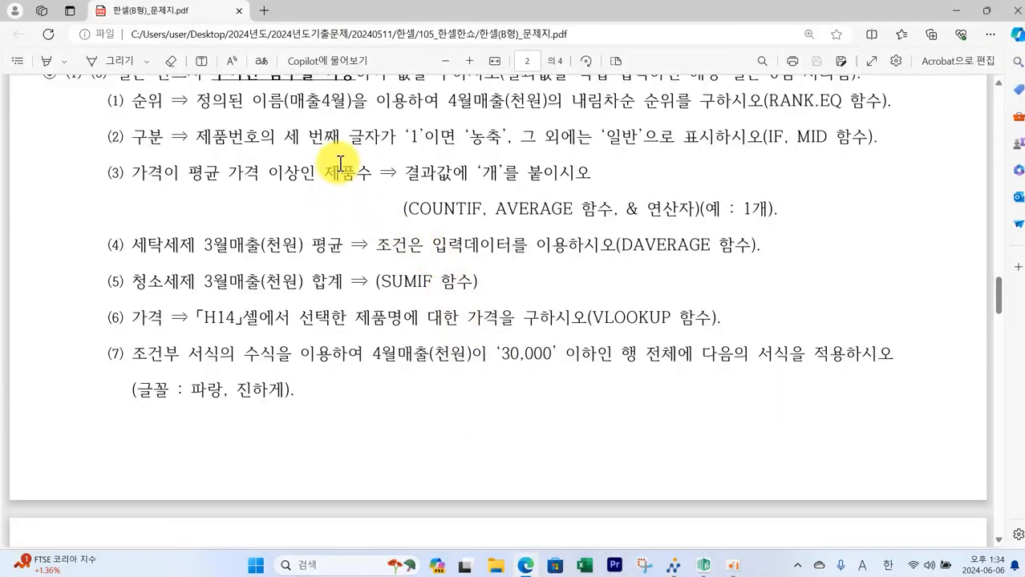
{"action": "mouse_move", "coordinate": [386, 190]}
{"action": "left_mouse_down"}
{"action": "mouse_move", "coordinate": [698, 256]}
{"action": "mouse_move", "coordinate": [800, 239]}
{"action": "left_mouse_up"}
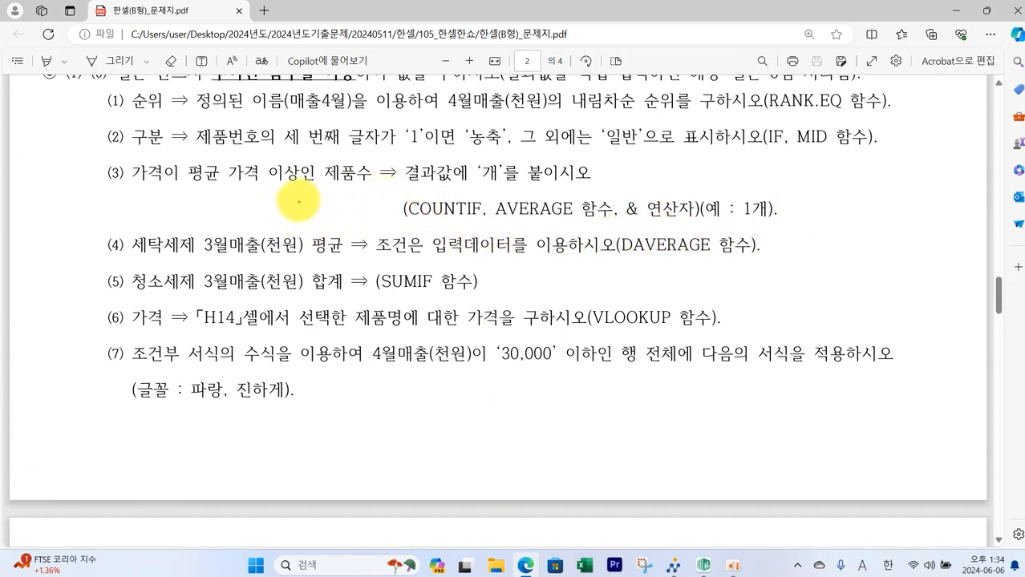
{"action": "left_click_drag", "start_coordinate": [312, 201], "coordinate": [325, 205]}
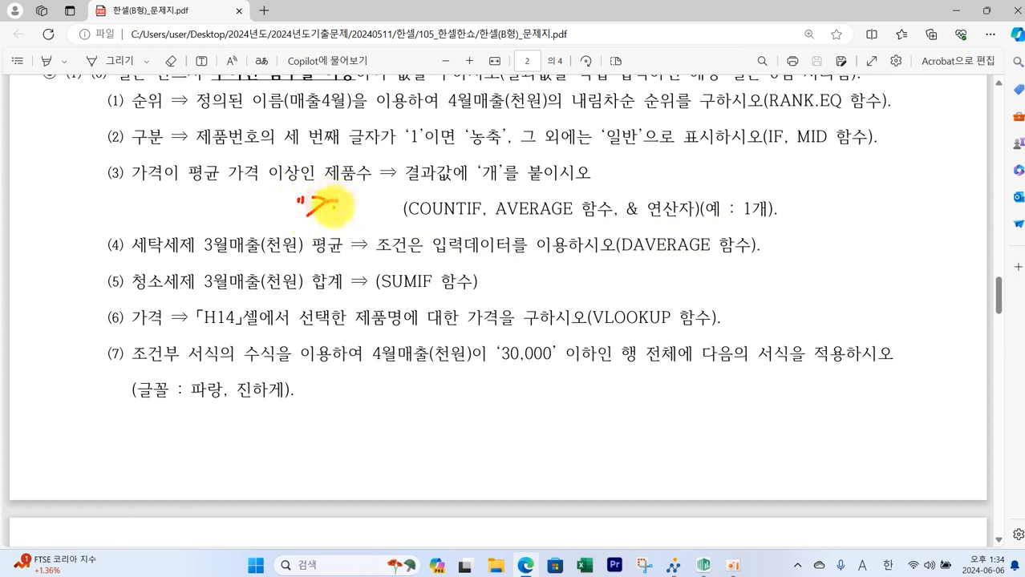
{"action": "mouse_move", "coordinate": [358, 194]}
{"action": "left_mouse_down"}
{"action": "mouse_move", "coordinate": [356, 202]}
{"action": "mouse_move", "coordinate": [385, 222]}
{"action": "mouse_move", "coordinate": [378, 192]}
{"action": "mouse_move", "coordinate": [370, 209]}
{"action": "left_mouse_up"}
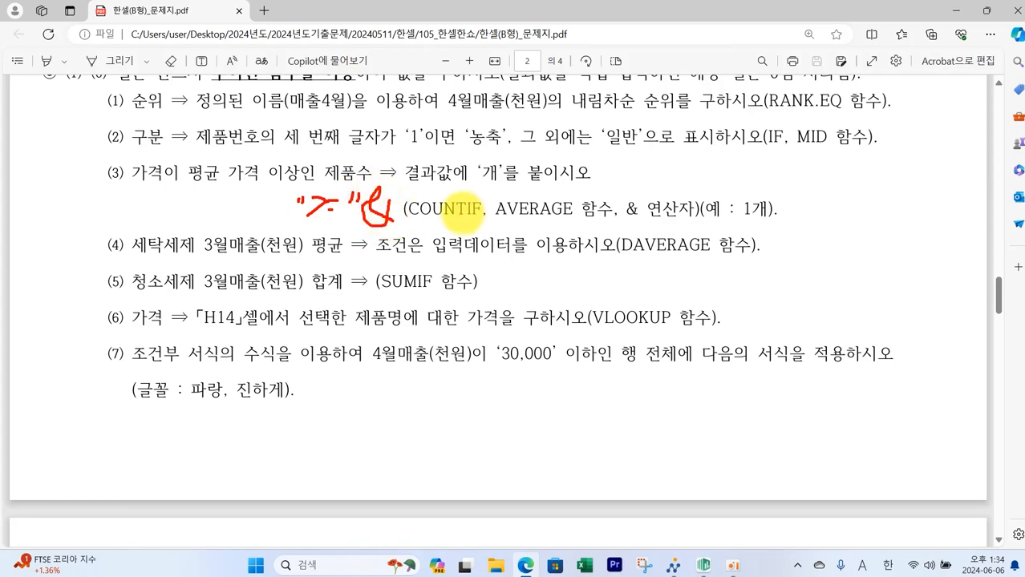
{"action": "mouse_move", "coordinate": [520, 213]}
{"action": "left_mouse_down"}
{"action": "mouse_move", "coordinate": [405, 226]}
{"action": "mouse_move", "coordinate": [367, 212]}
{"action": "left_mouse_up"}
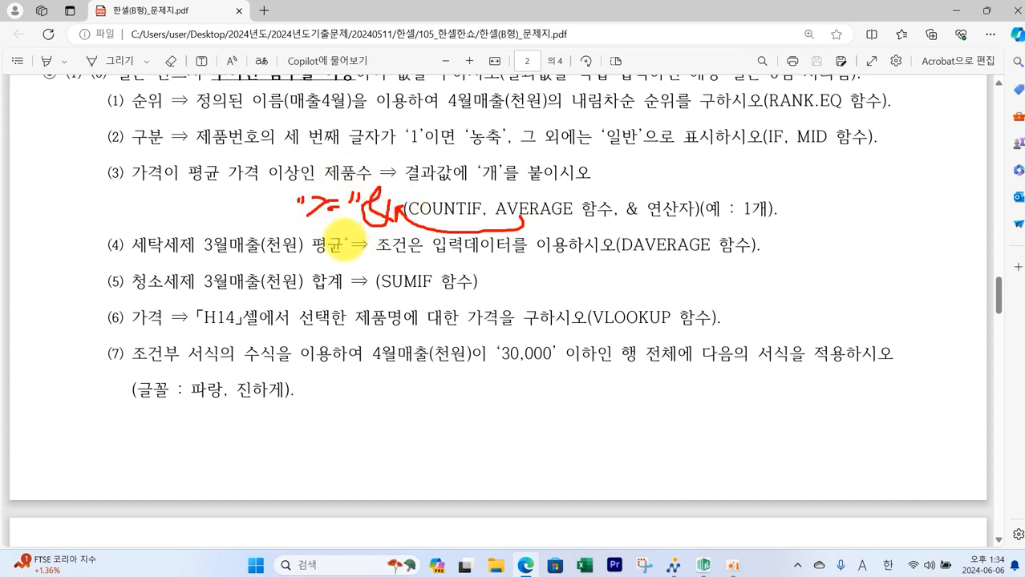
{"action": "key", "text": "Escape"}
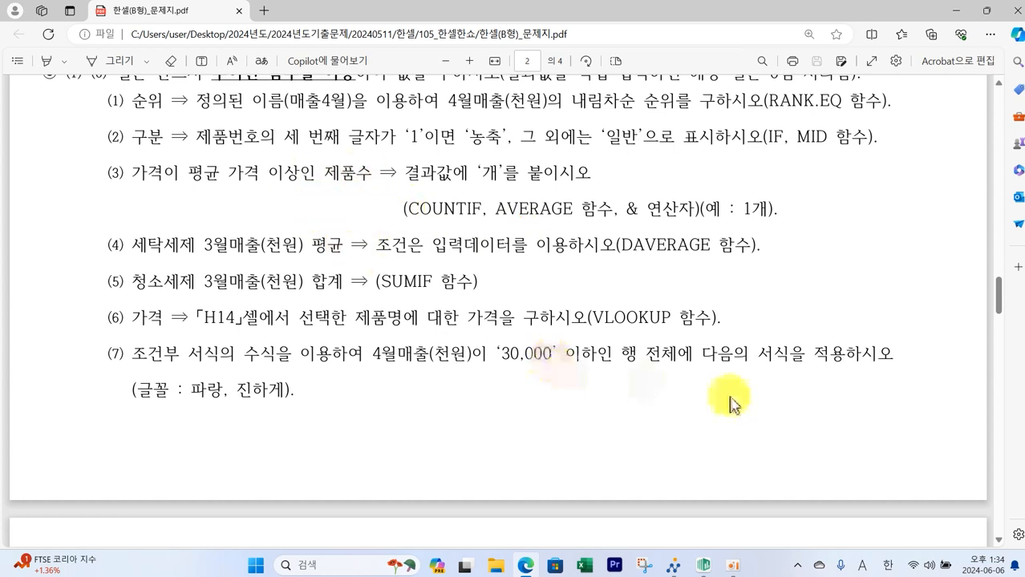
- Select E13 for the product count and reread condition (3) on the exam paper
{"action": "left_click", "coordinate": [703, 565]}
{"action": "left_click", "coordinate": [353, 432]}
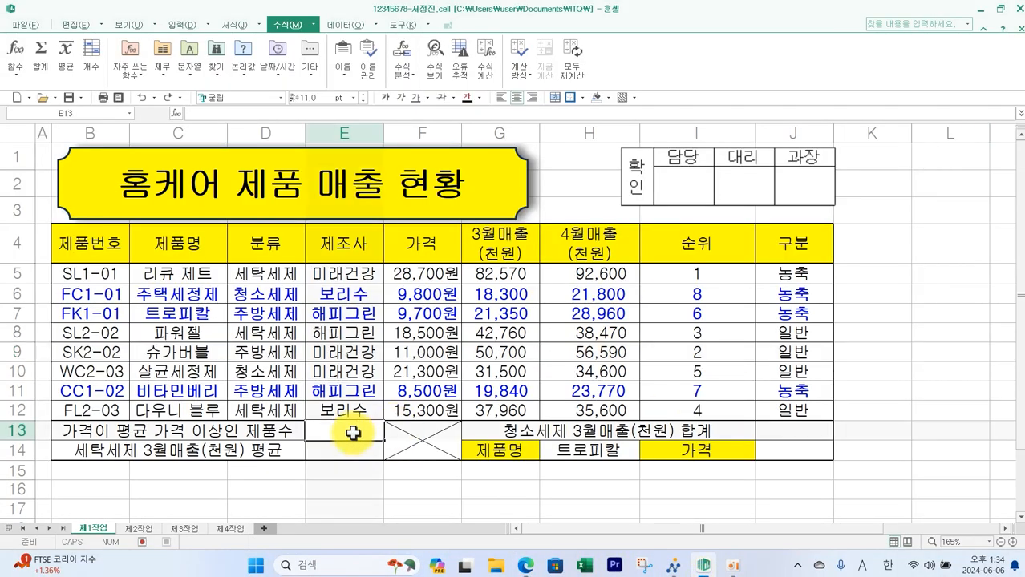
{"action": "left_click", "coordinate": [525, 565]}
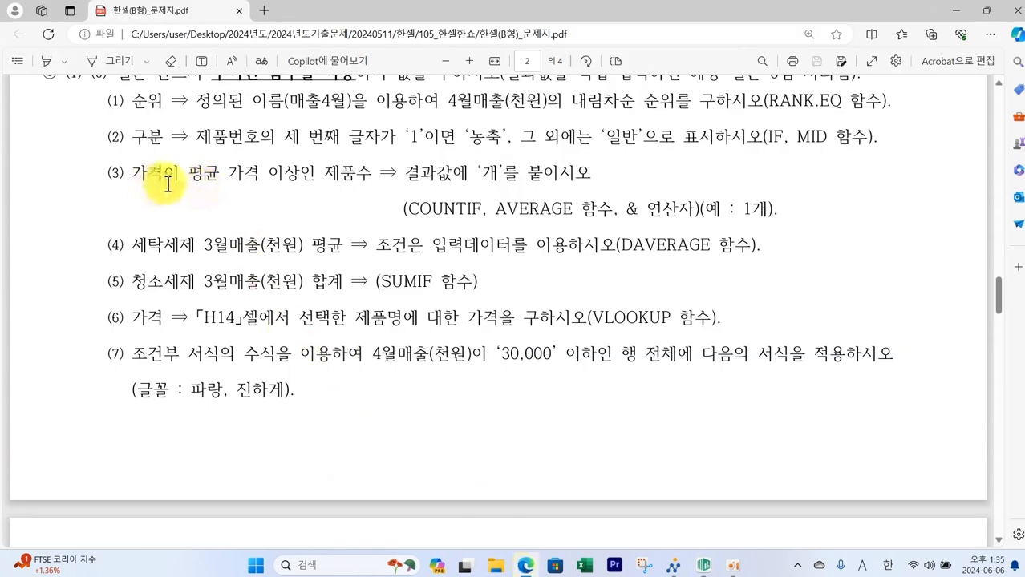
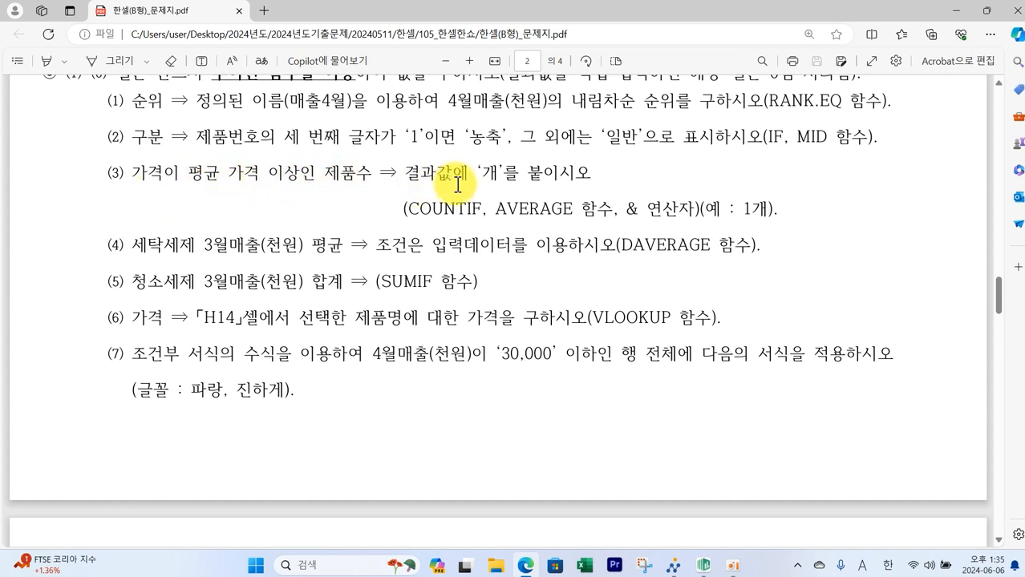
- Enter =COUNTIF(F5:F12,">="&AVERAGE(F5:F12))&"개" in E13 to count products priced at or above the average
{"action": "left_click_drag", "start_coordinate": [513, 186], "coordinate": [521, 194]}
{"action": "mouse_move", "coordinate": [646, 228]}
{"action": "left_mouse_down"}
{"action": "mouse_move", "coordinate": [619, 234]}
{"action": "mouse_move", "coordinate": [705, 202]}
{"action": "mouse_move", "coordinate": [646, 239]}
{"action": "left_mouse_up"}
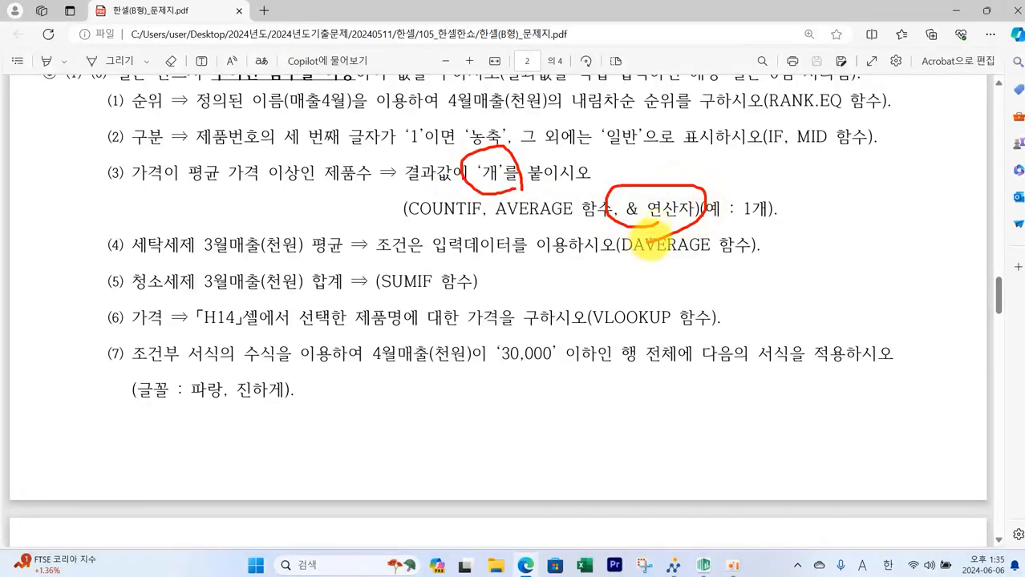
{"action": "left_click_drag", "start_coordinate": [411, 218], "coordinate": [468, 222]}
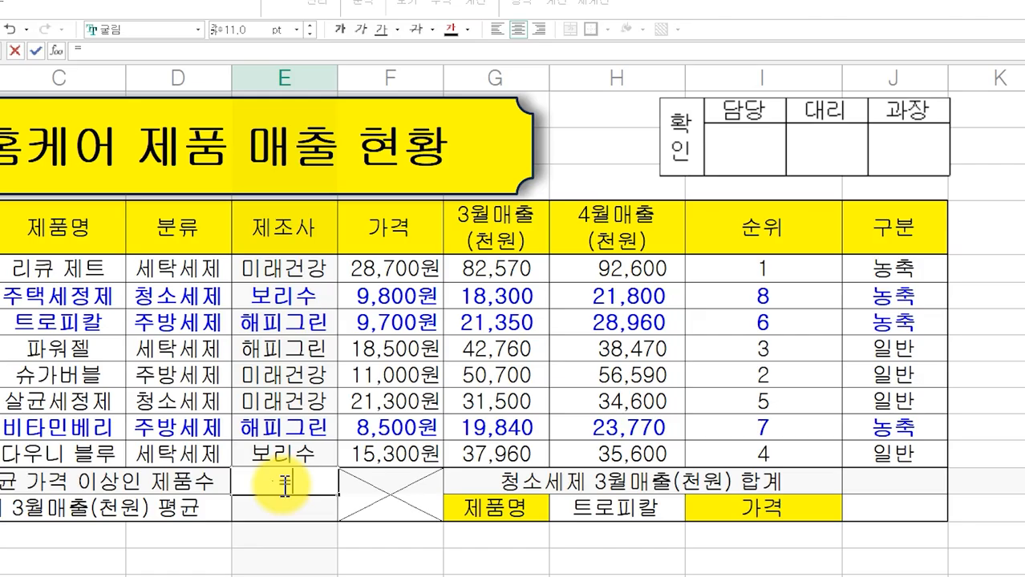
{"action": "type", "text": "="}
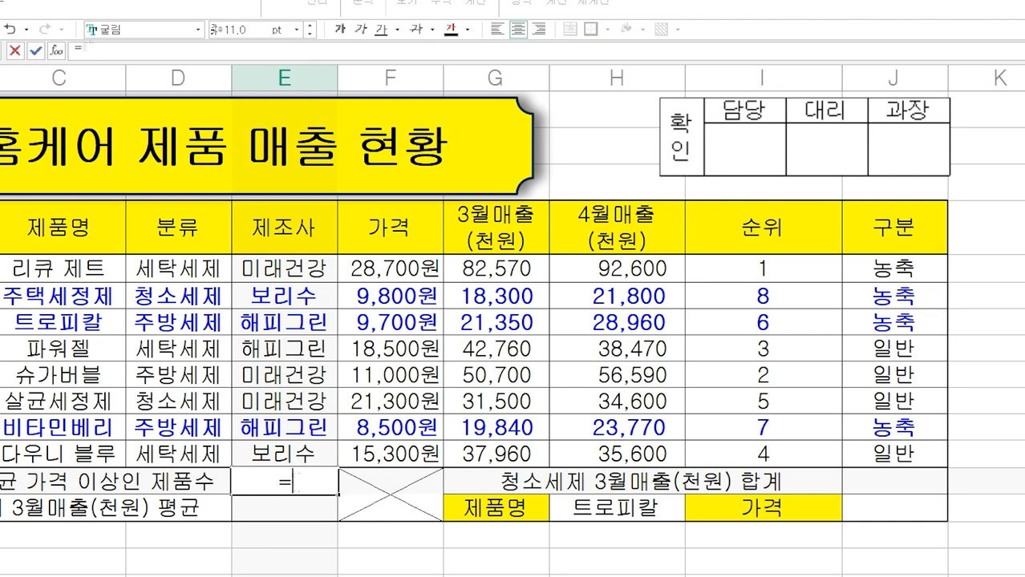
{"action": "type", "text": "채COU"}
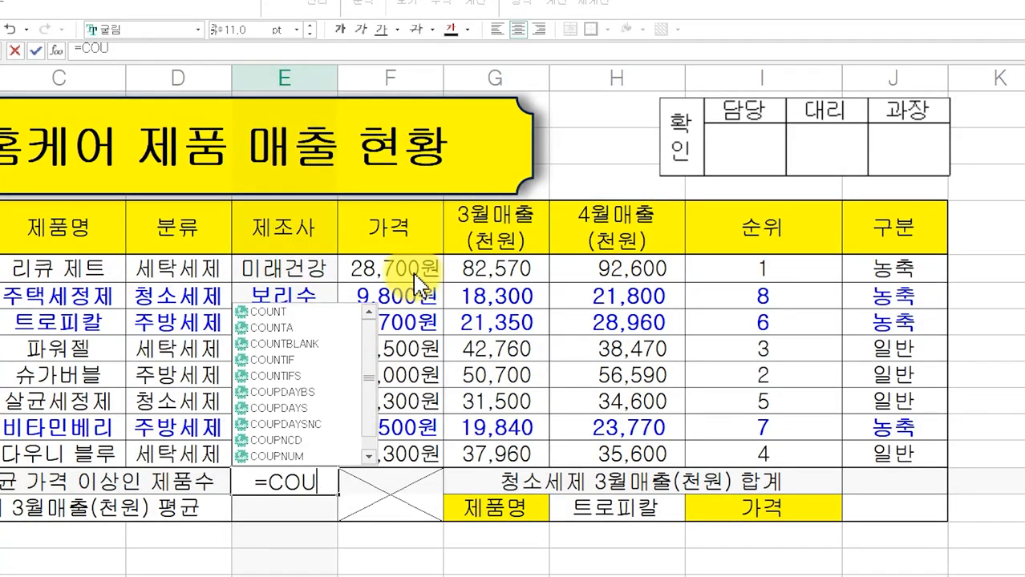
{"action": "double_click", "coordinate": [272, 359]}
{"action": "left_click_drag", "start_coordinate": [401, 269], "coordinate": [396, 446]}
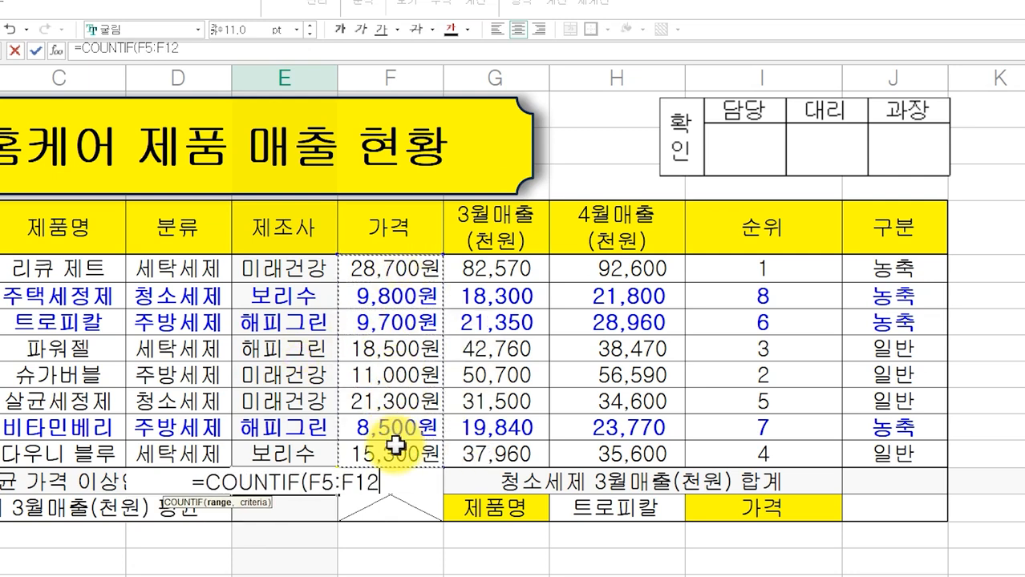
{"action": "type", "text": ","}
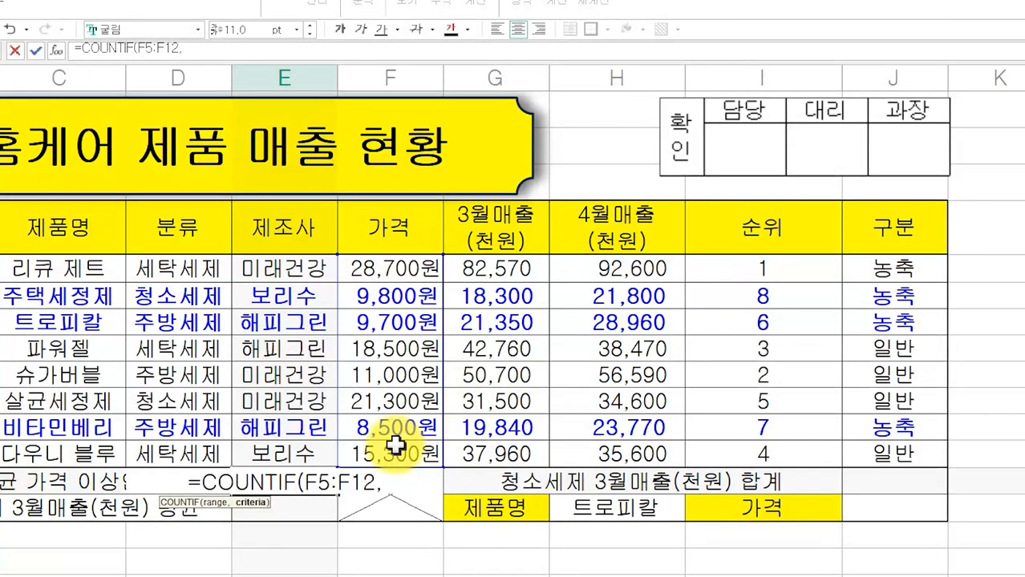
{"action": "type", "text": "\">="}
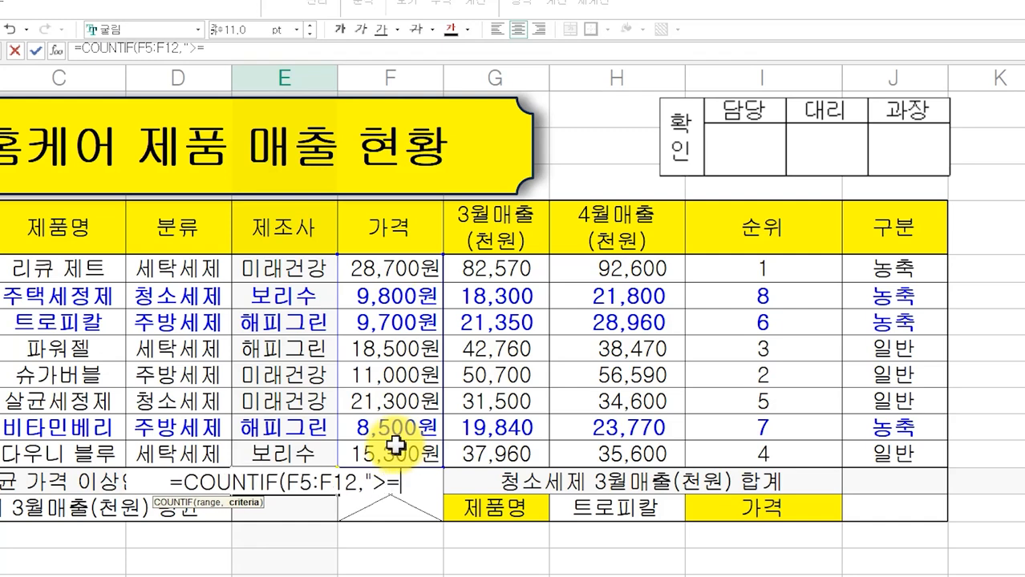
{"action": "type", "text": "\""}
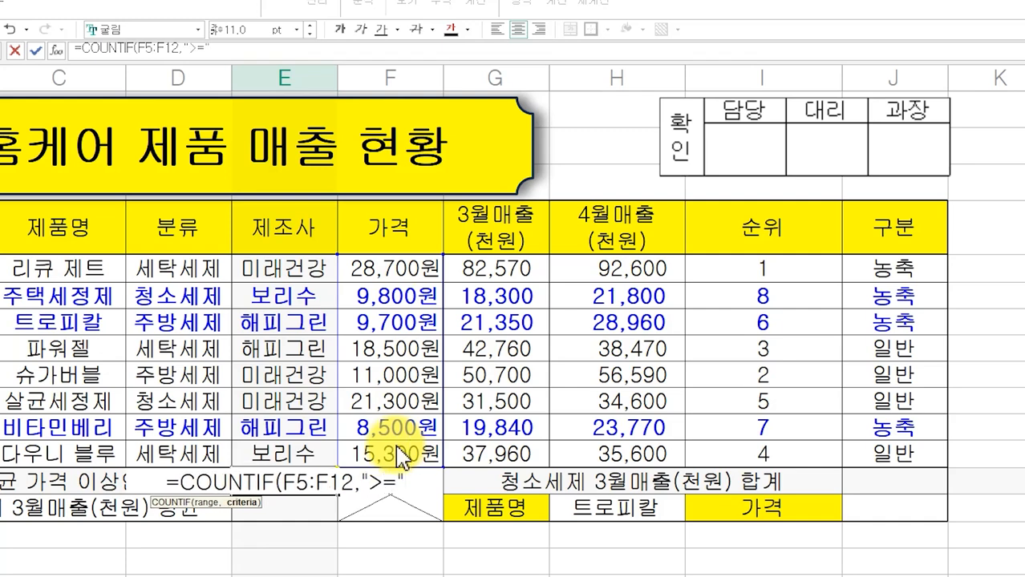
{"action": "type", "text": "&ㅁㅍ"}
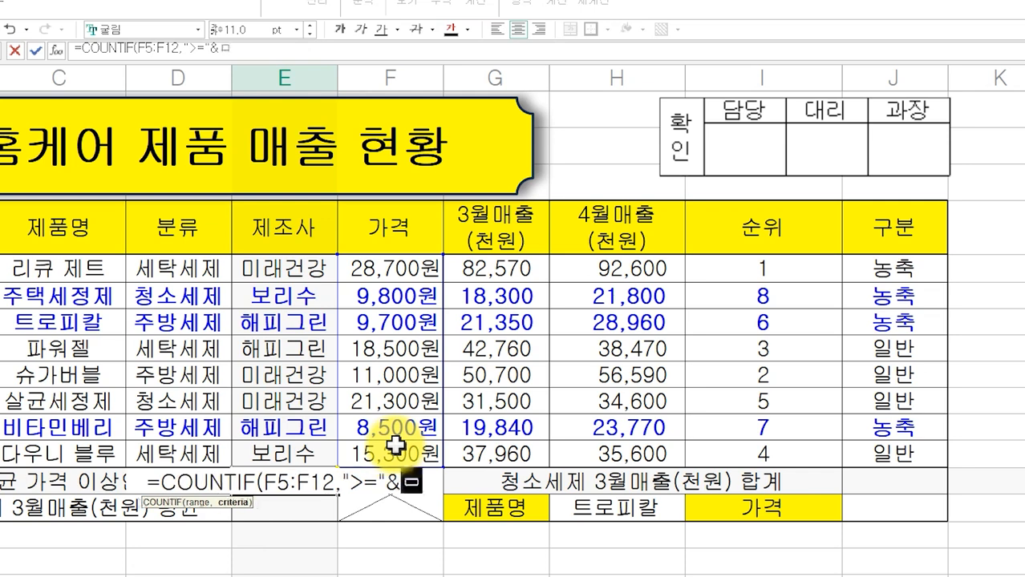
{"action": "key", "text": "BackSpace"}
{"action": "key", "text": "BackSpace"}
{"action": "type", "text": "AVER"}
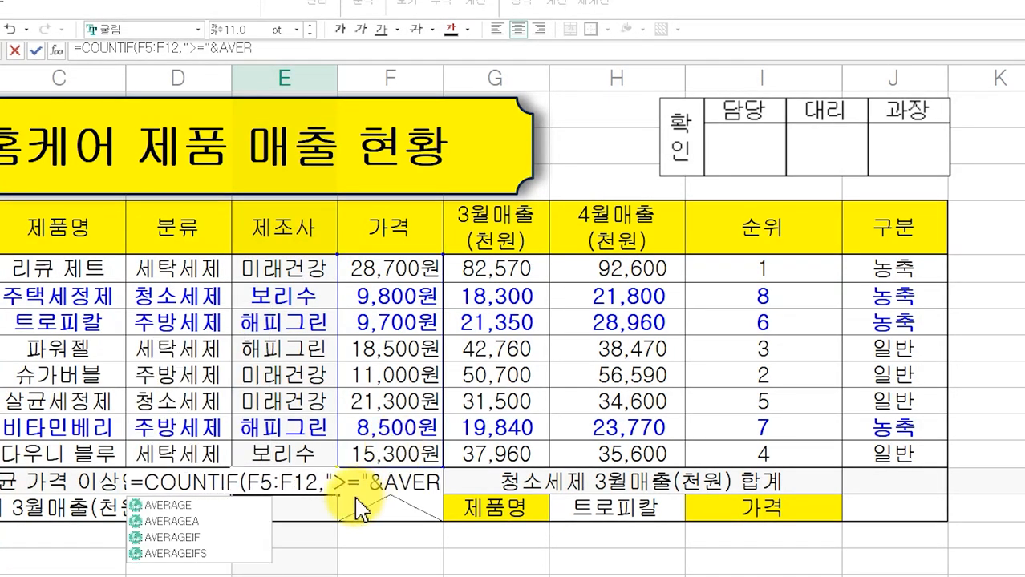
{"action": "double_click", "coordinate": [196, 506]}
{"action": "left_click_drag", "start_coordinate": [389, 276], "coordinate": [373, 456]}
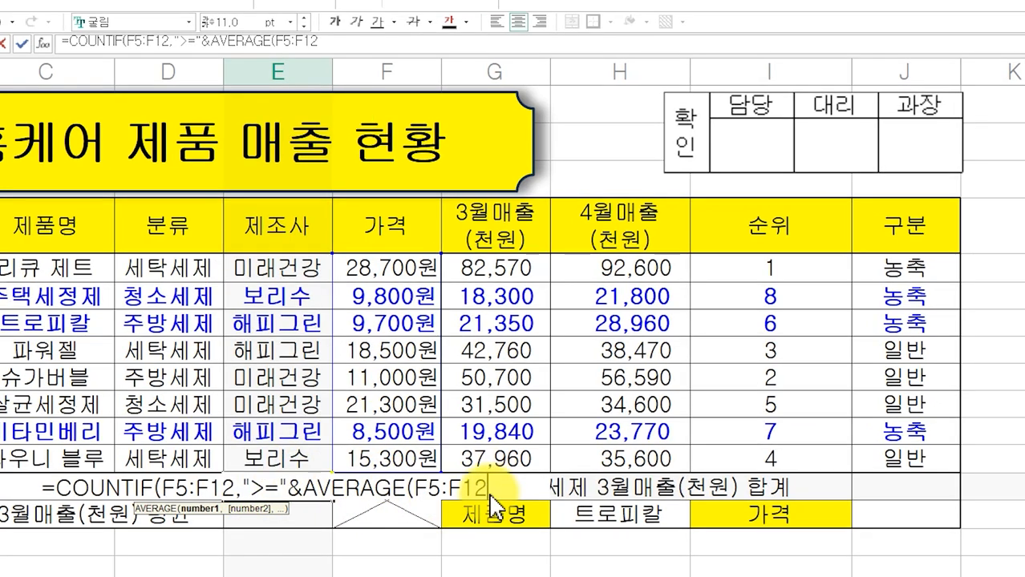
{"action": "type", "text": ")"}
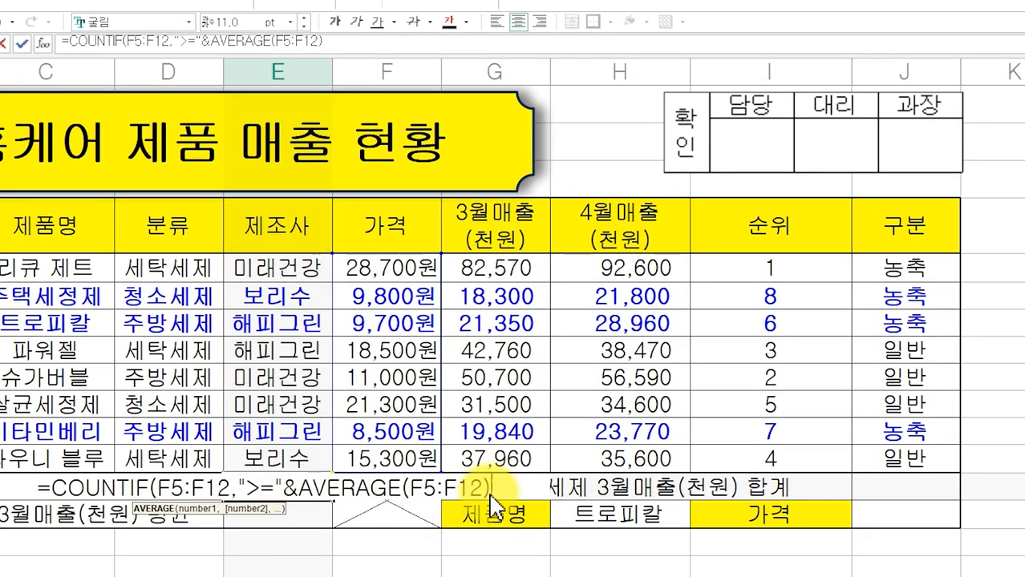
{"action": "type", "text": ")"}
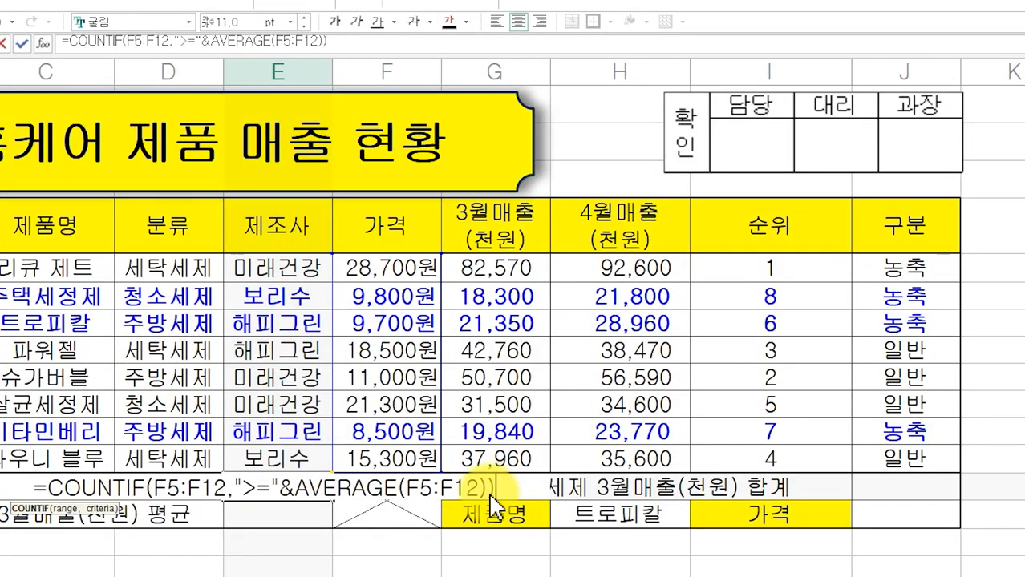
{"action": "type", "text": "&\""}
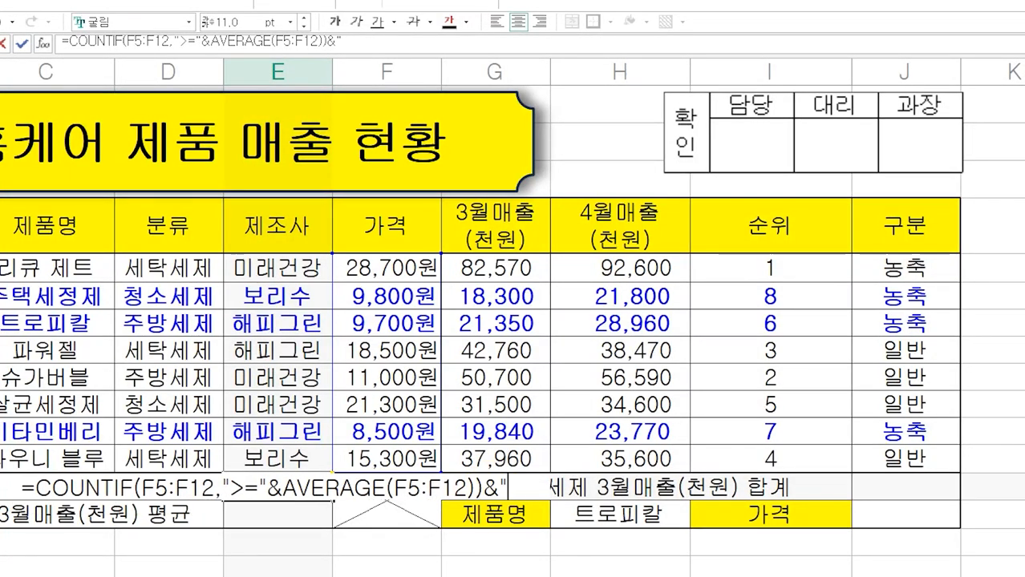
{"action": "type", "text": "ㄱ"}
{"action": "type", "text": "\""}
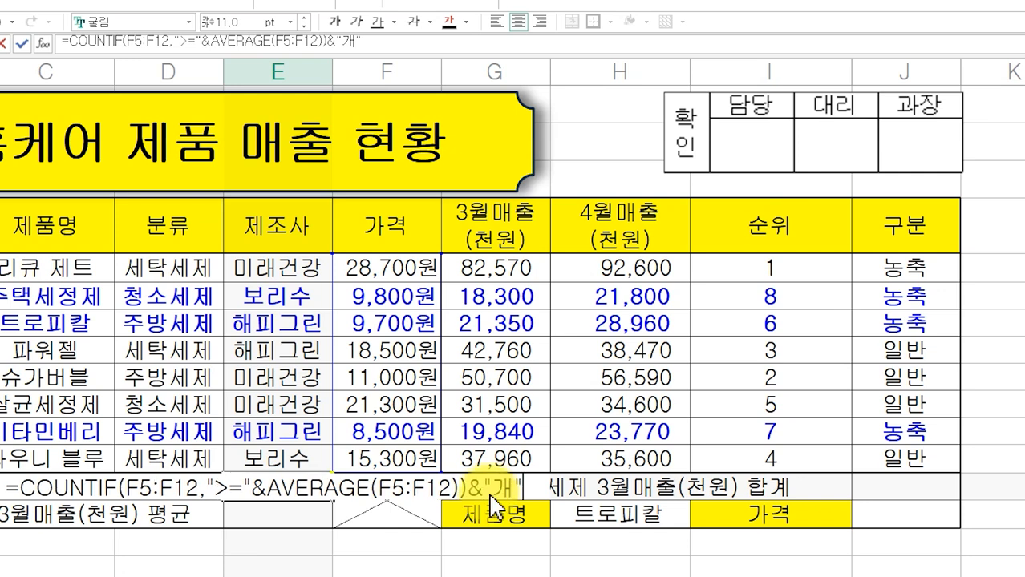
{"action": "key", "text": "Return"}
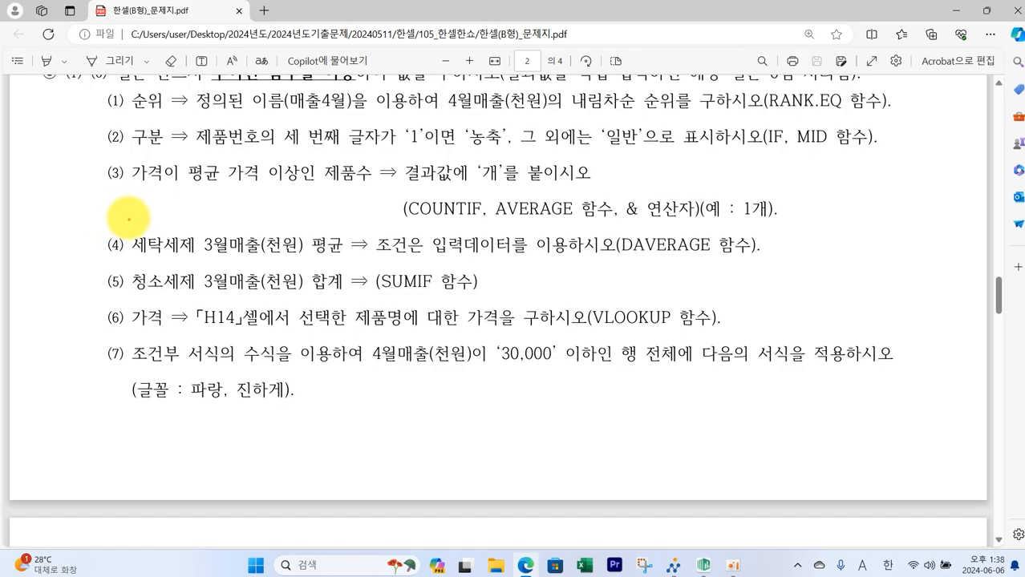
- Review condition (4) on the exam paper for the 세탁세제 3월매출 average with DAVERAGE
{"action": "mouse_move", "coordinate": [129, 222]}
{"action": "left_mouse_down"}
{"action": "mouse_move", "coordinate": [238, 258]}
{"action": "mouse_move", "coordinate": [346, 260]}
{"action": "left_mouse_up"}
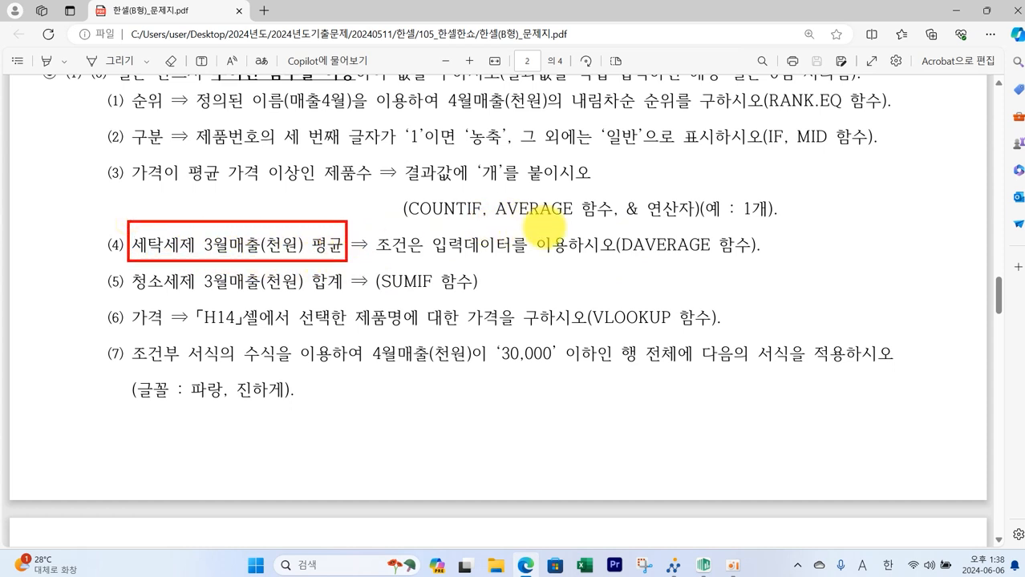
{"action": "left_click_drag", "start_coordinate": [618, 223], "coordinate": [760, 264]}
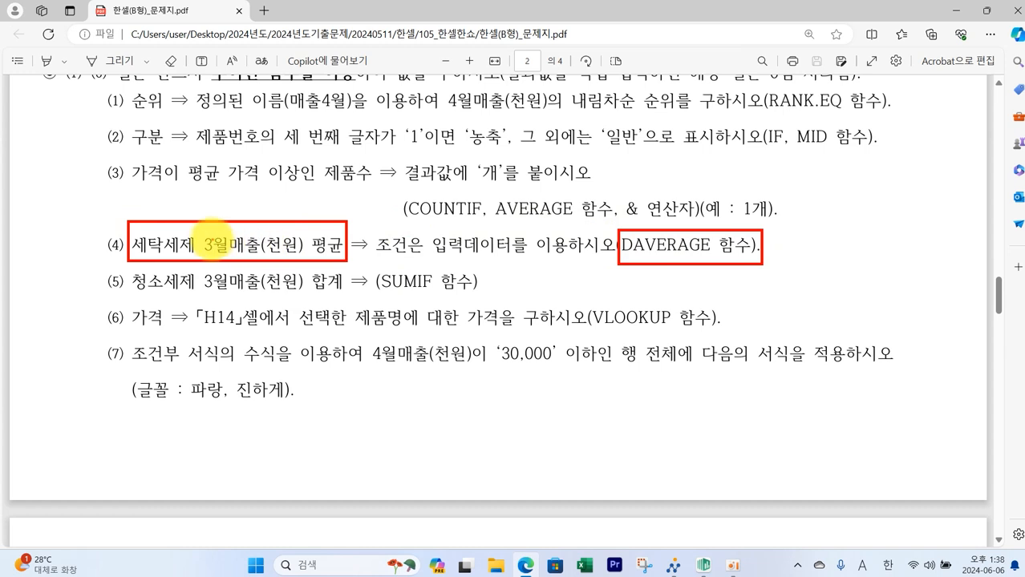
{"action": "key", "text": "Escape"}
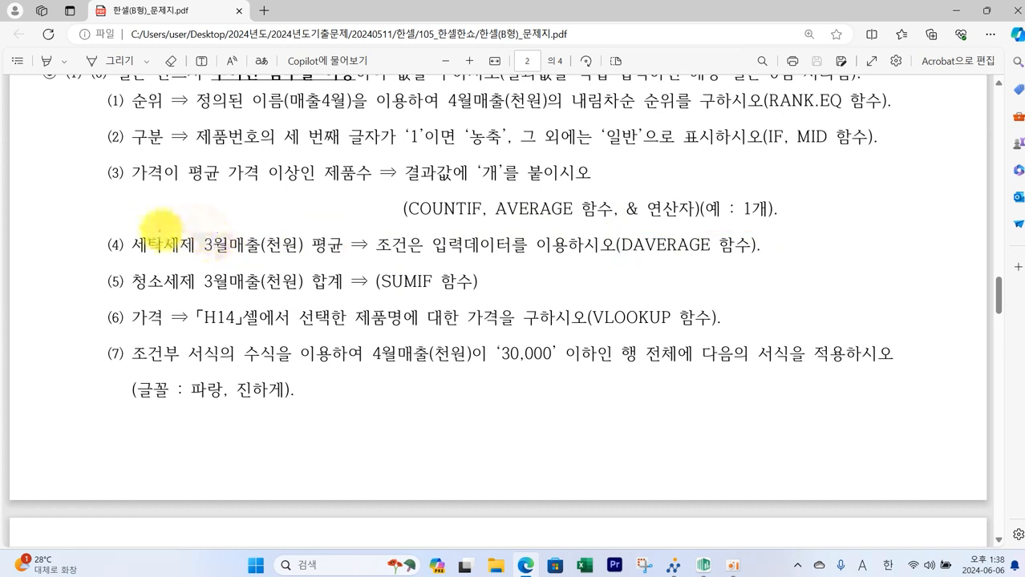
{"action": "left_click_drag", "start_coordinate": [126, 224], "coordinate": [337, 259]}
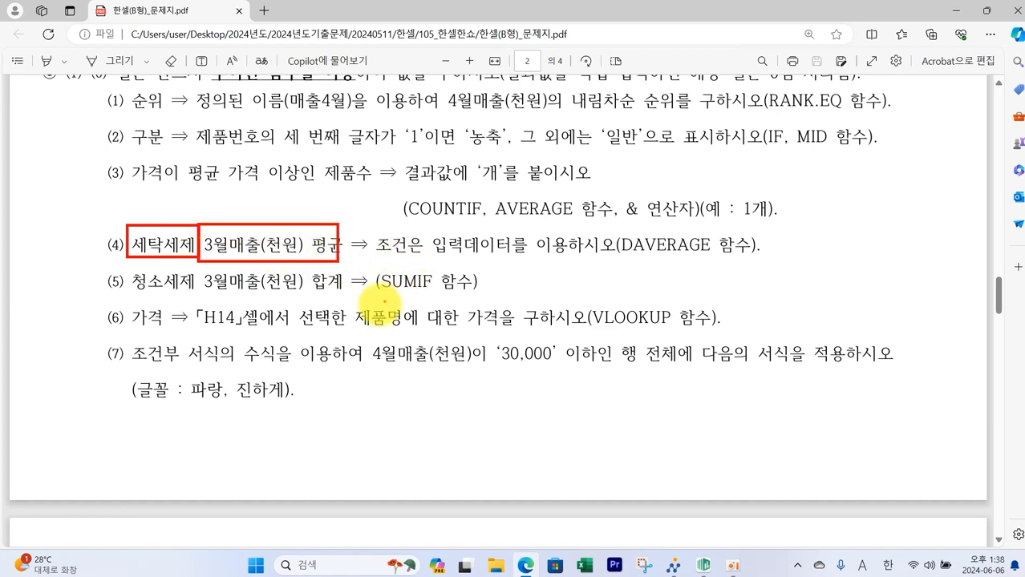
{"action": "key", "text": "Escape"}
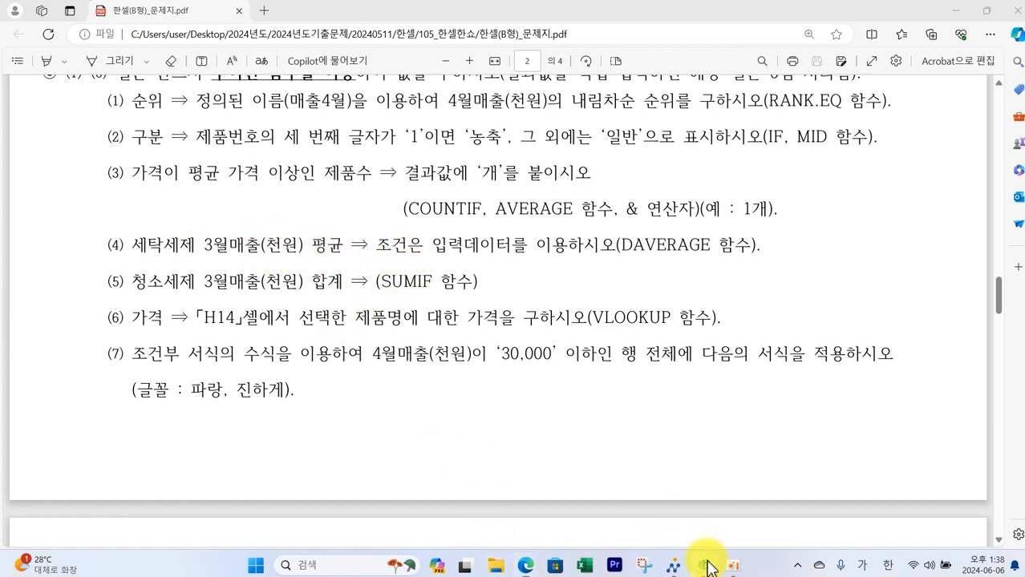
{"action": "left_click", "coordinate": [705, 563]}
- Highlight the 분류 cells D4:D5 in orange and the 3월매출(천원) header G4 in green
{"action": "left_click", "coordinate": [278, 250]}
{"action": "left_click_drag", "start_coordinate": [278, 251], "coordinate": [282, 273]}
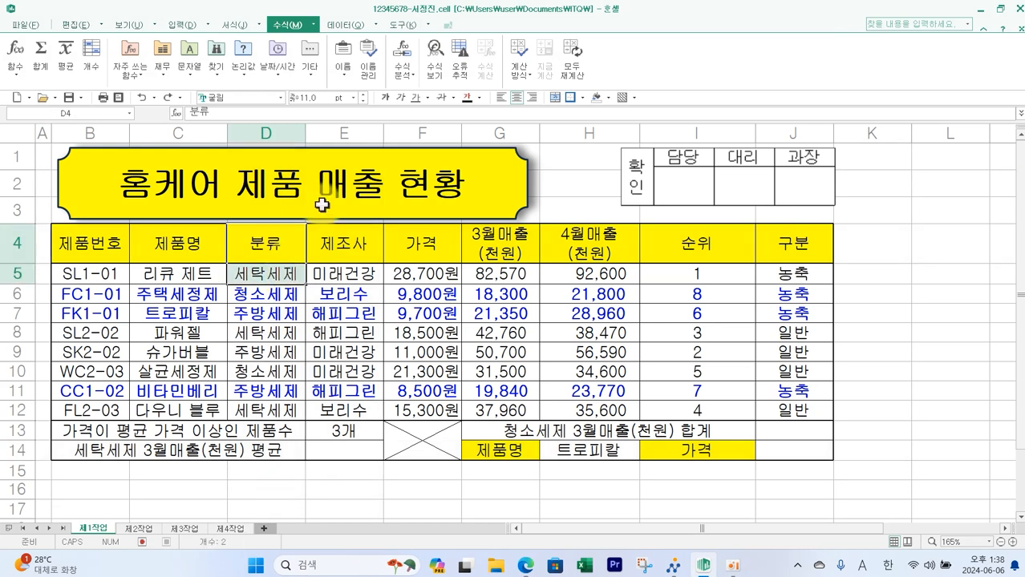
{"action": "left_click", "coordinate": [608, 97]}
{"action": "left_click", "coordinate": [619, 137]}
{"action": "left_click", "coordinate": [506, 252]}
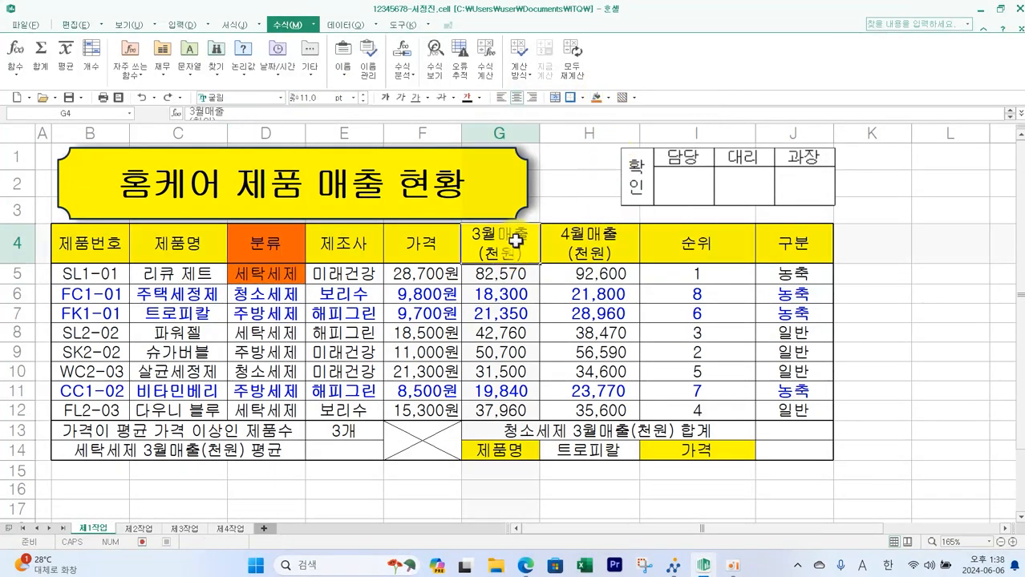
{"action": "left_click", "coordinate": [606, 97]}
{"action": "left_click", "coordinate": [639, 163]}
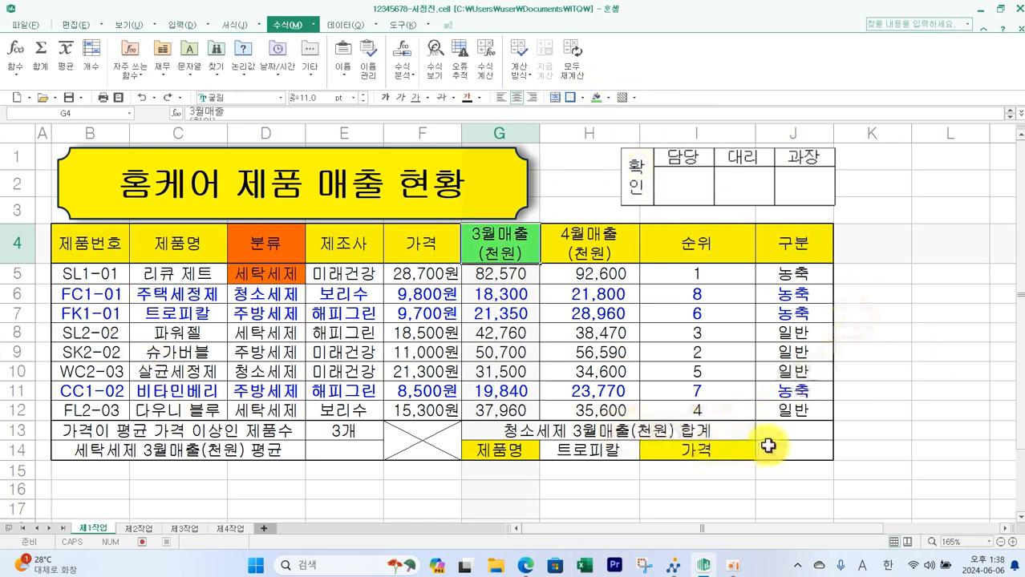
- Enter =DAVERAGE(B4:H12,G4,D4:D5) in E14 to average 세탁세제 3월매출
{"action": "left_click", "coordinate": [337, 451]}
{"action": "type", "text": "="}
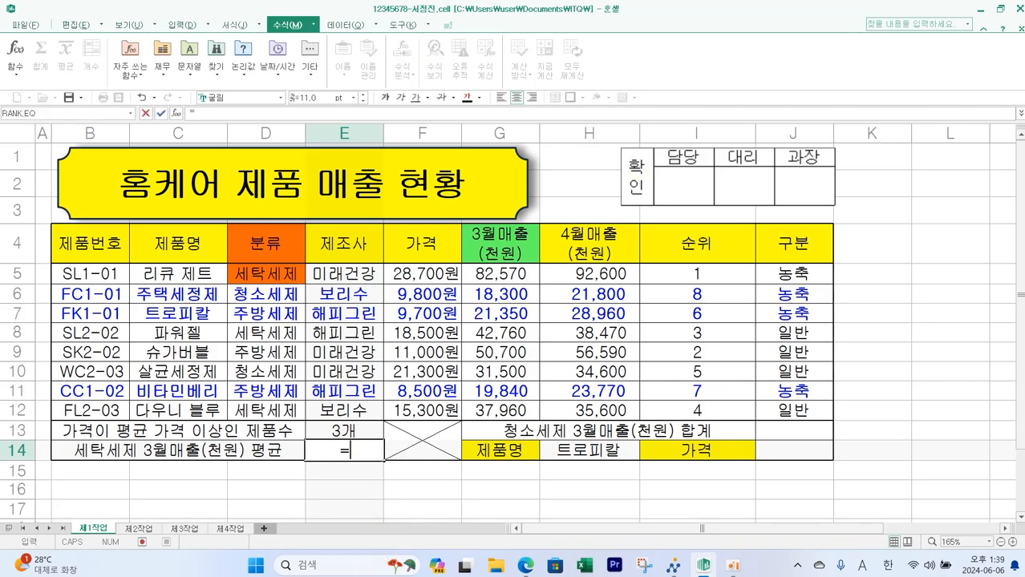
{"action": "type", "text": "DA"}
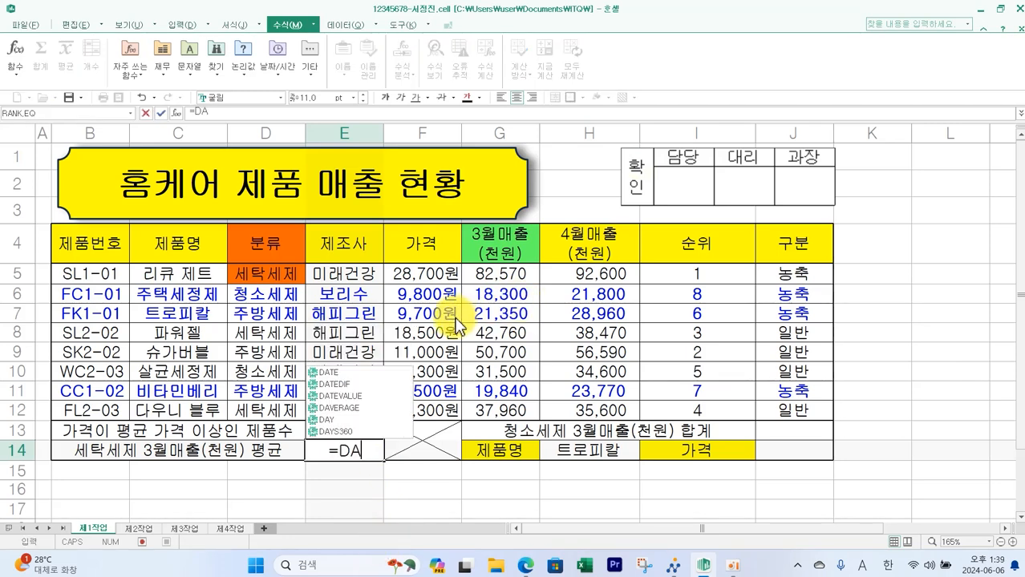
{"action": "double_click", "coordinate": [355, 407]}
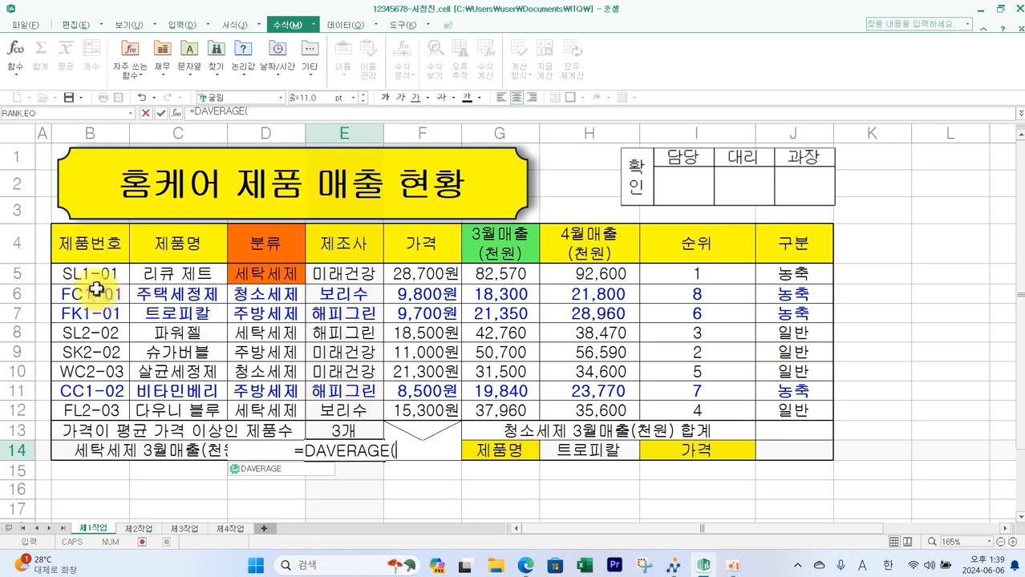
{"action": "left_click_drag", "start_coordinate": [85, 238], "coordinate": [600, 405]}
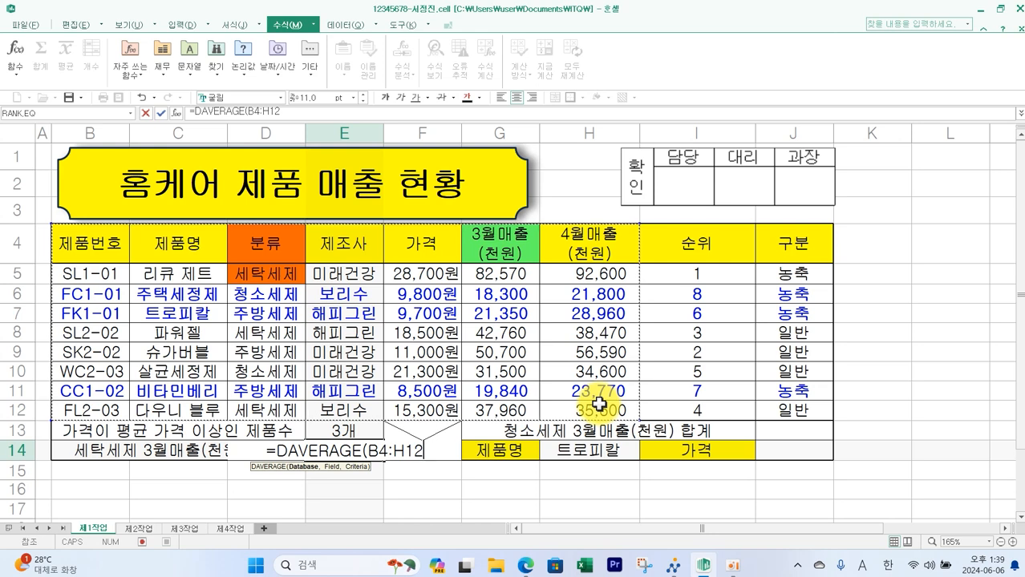
{"action": "type", "text": ","}
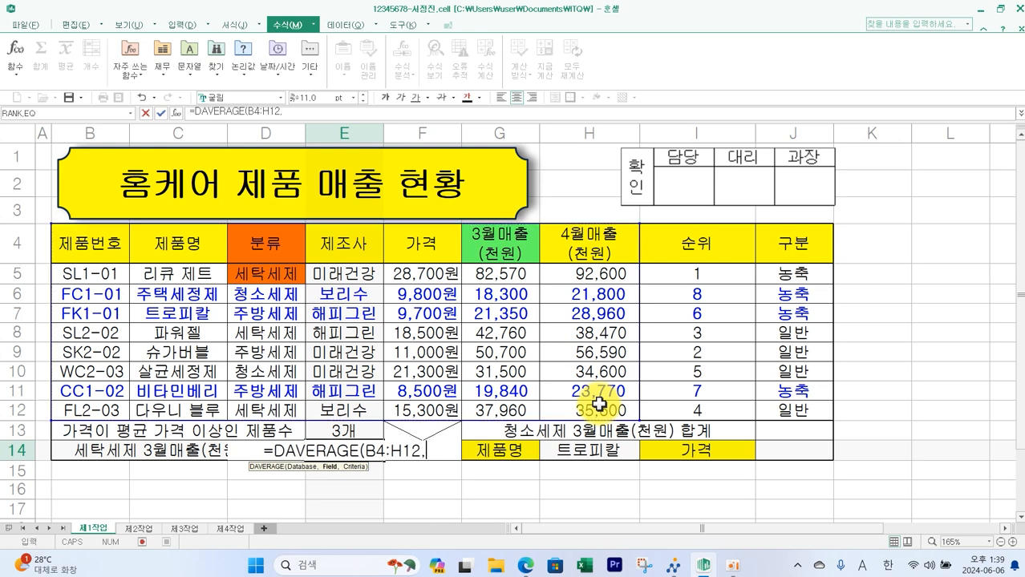
{"action": "left_click", "coordinate": [498, 251]}
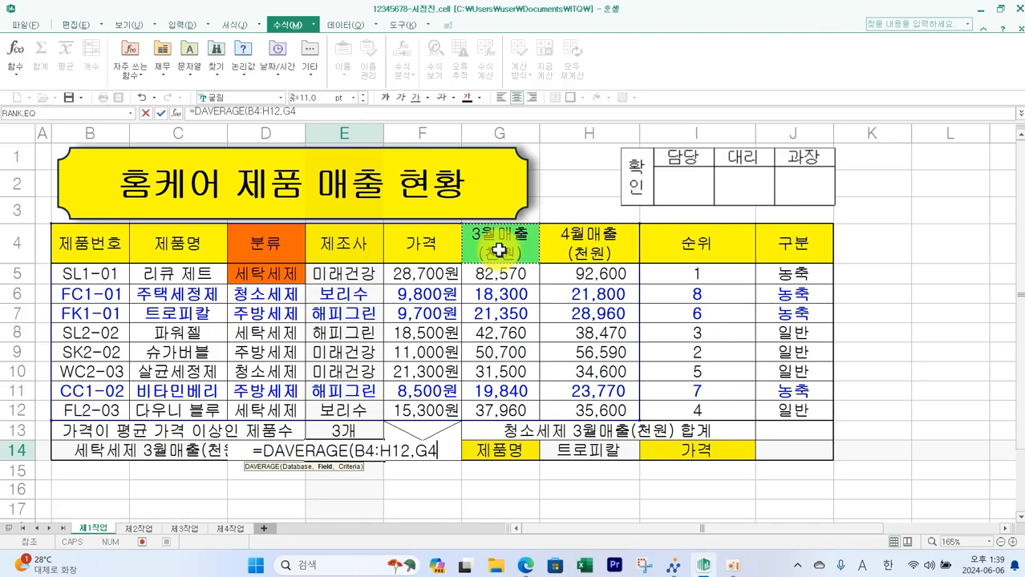
{"action": "type", "text": ","}
{"action": "left_click_drag", "start_coordinate": [264, 243], "coordinate": [270, 274]}
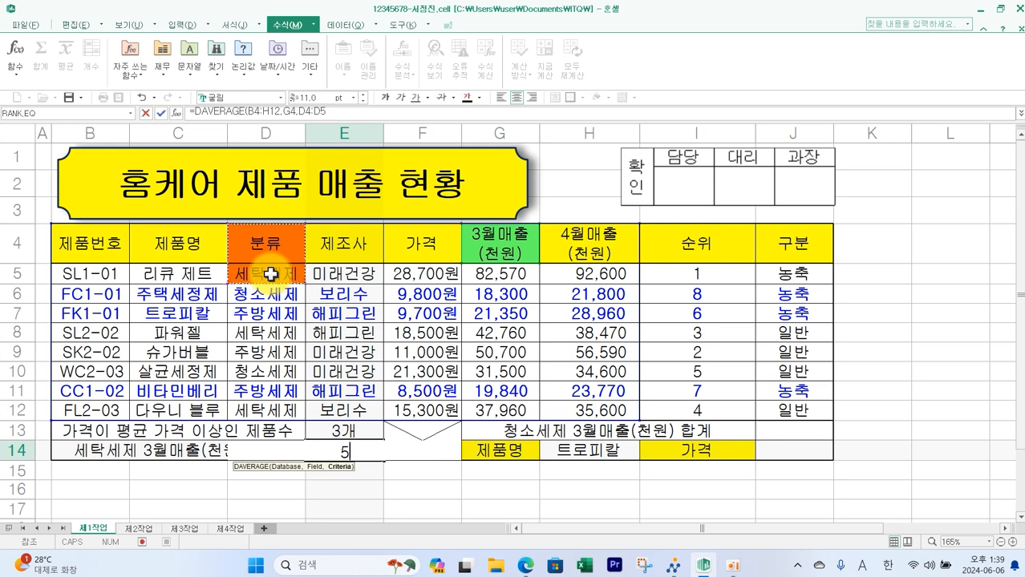
{"action": "type", "text": ")"}
{"action": "key", "text": "Return"}
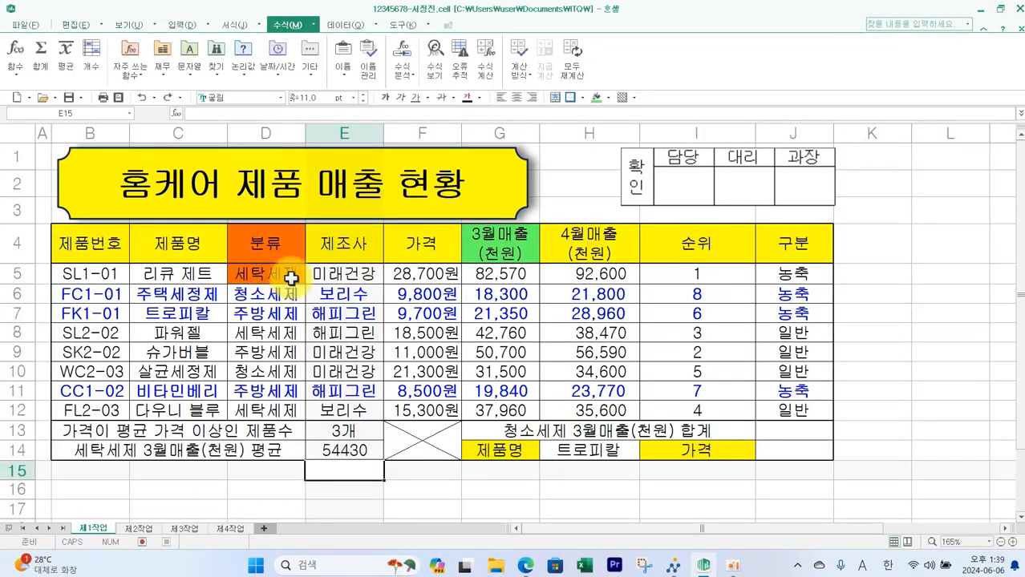
- Clear the temporary highlight colours from the 분류 and 3월매출 cells
{"action": "left_click_drag", "start_coordinate": [291, 242], "coordinate": [499, 244]}
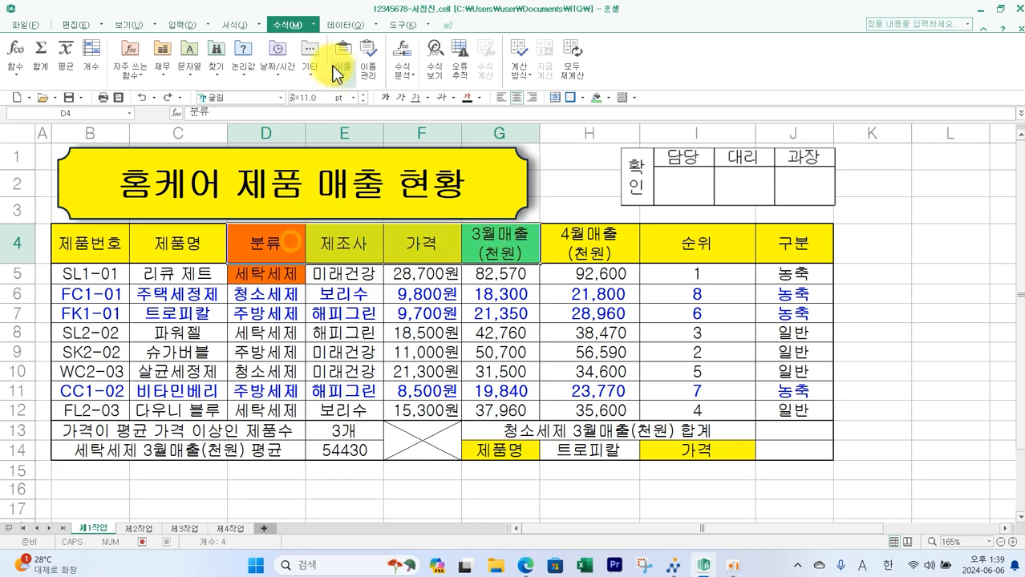
{"action": "left_click", "coordinate": [594, 97]}
- Select J13 for the 청소세제 sum and review condition (5) on the exam paper
{"action": "left_click", "coordinate": [795, 430]}
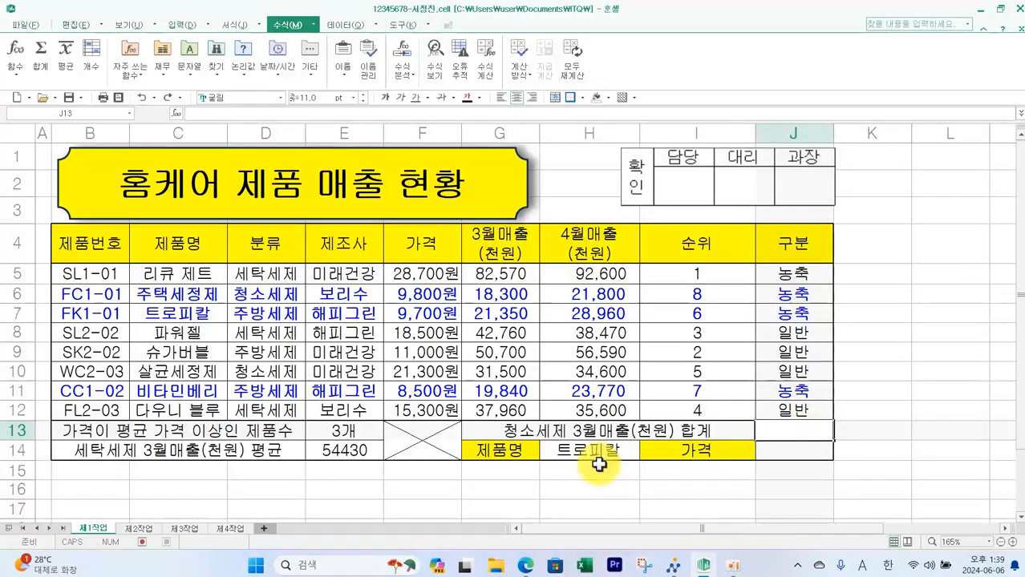
{"action": "left_click", "coordinate": [525, 565]}
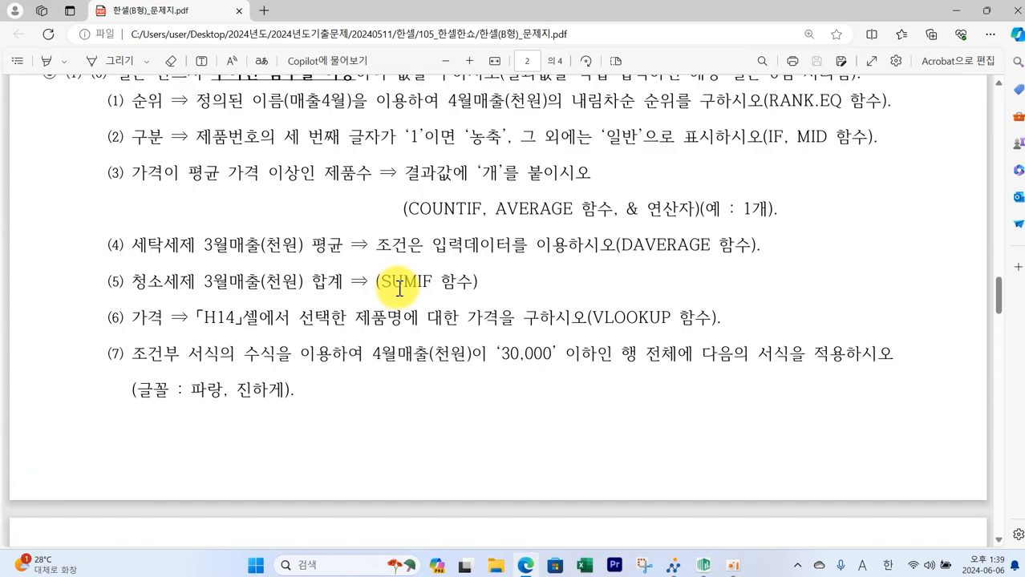
- Highlight the 분류 cells D5:D12 in orange and the 3월매출(천원) cells G5:G12 in green
{"action": "mouse_move", "coordinate": [373, 263]}
{"action": "left_mouse_down"}
{"action": "mouse_move", "coordinate": [401, 293]}
{"action": "mouse_move", "coordinate": [484, 300]}
{"action": "left_mouse_up"}
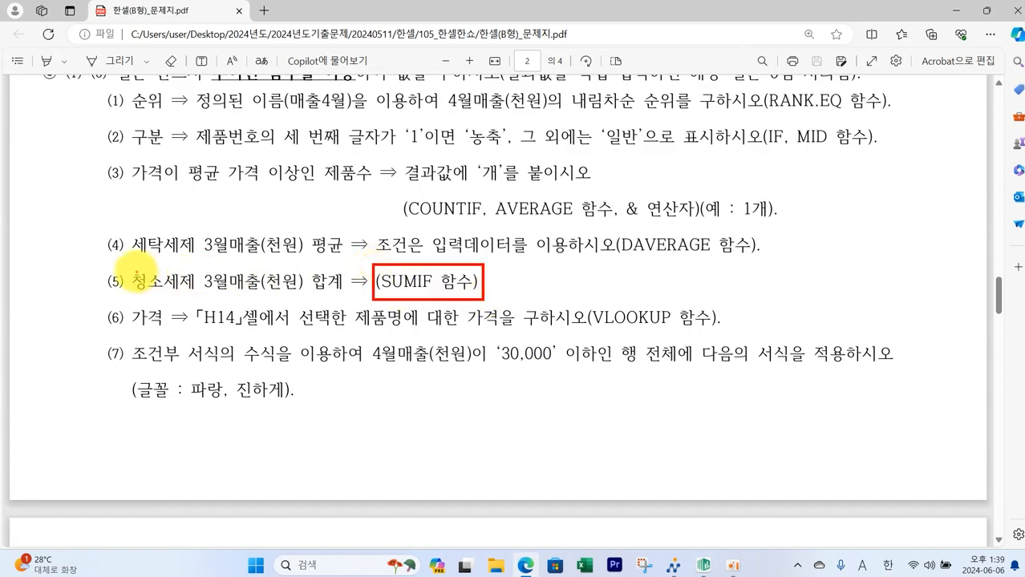
{"action": "mouse_move", "coordinate": [125, 262]}
{"action": "left_mouse_down"}
{"action": "mouse_move", "coordinate": [191, 289]}
{"action": "mouse_move", "coordinate": [344, 298]}
{"action": "left_mouse_up"}
{"action": "key", "text": "Escape"}
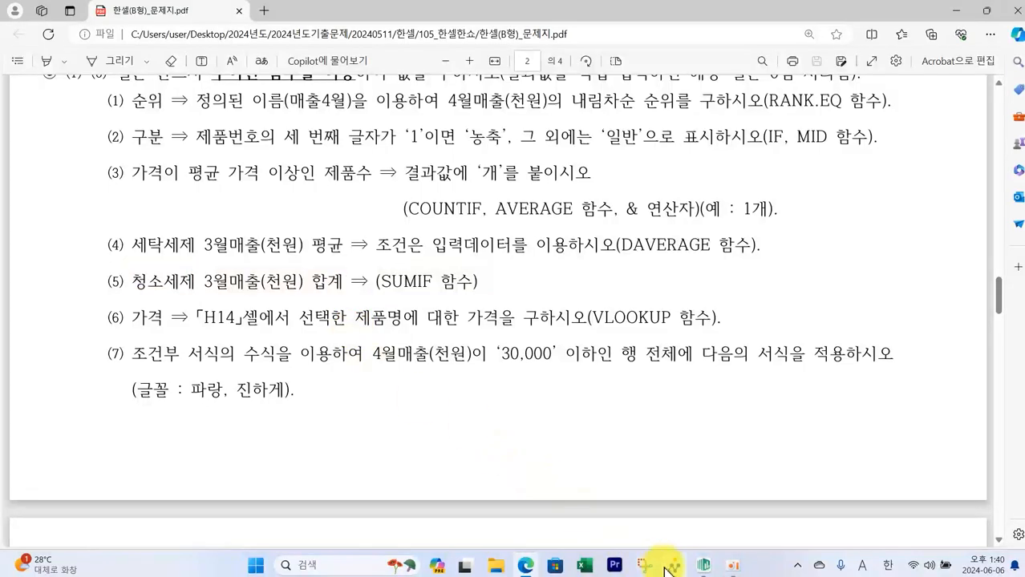
{"action": "left_click", "coordinate": [703, 561]}
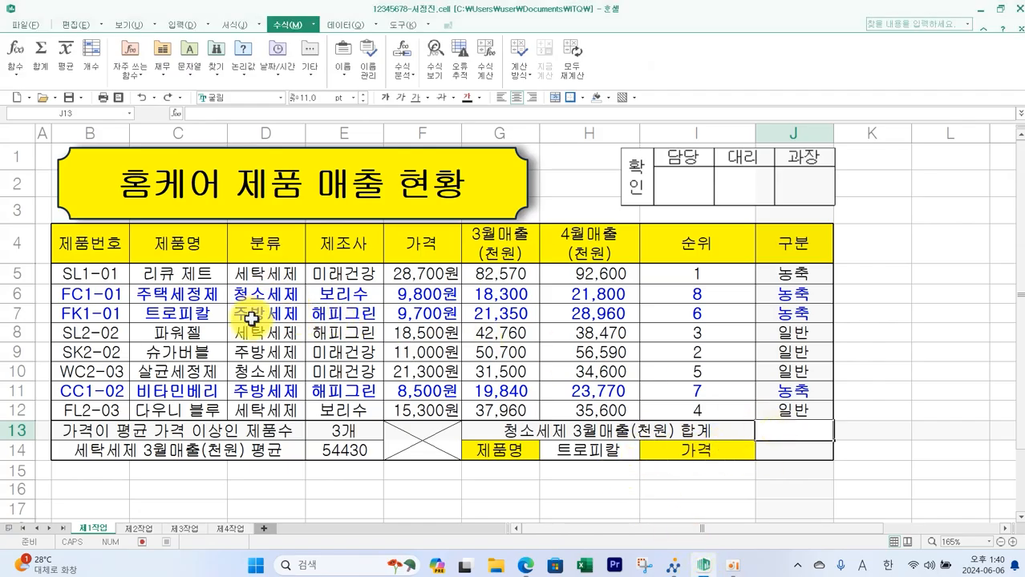
{"action": "left_click_drag", "start_coordinate": [269, 274], "coordinate": [273, 410]}
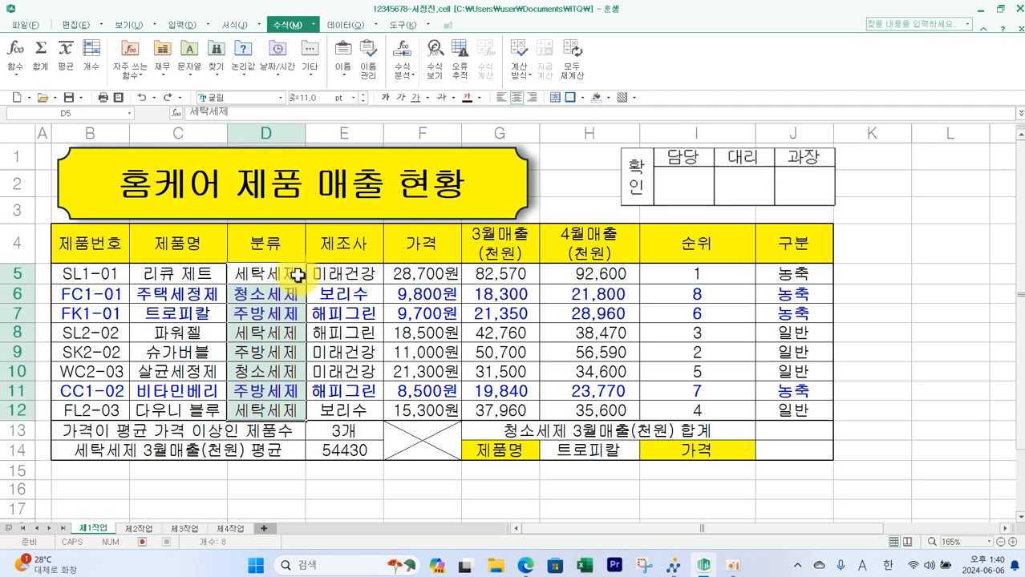
{"action": "left_click", "coordinate": [608, 97]}
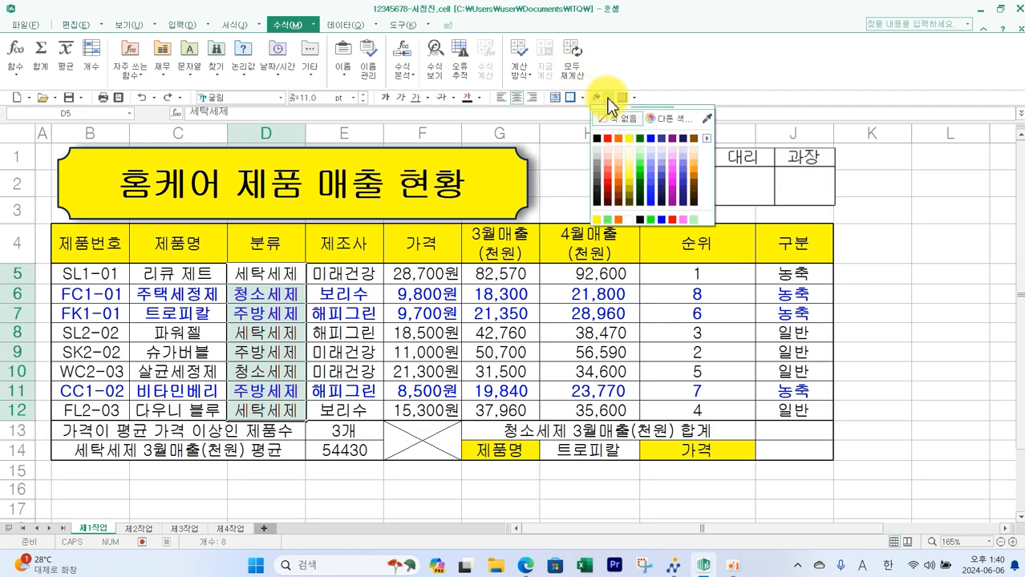
{"action": "left_click", "coordinate": [619, 142]}
{"action": "left_click_drag", "start_coordinate": [513, 273], "coordinate": [509, 409]}
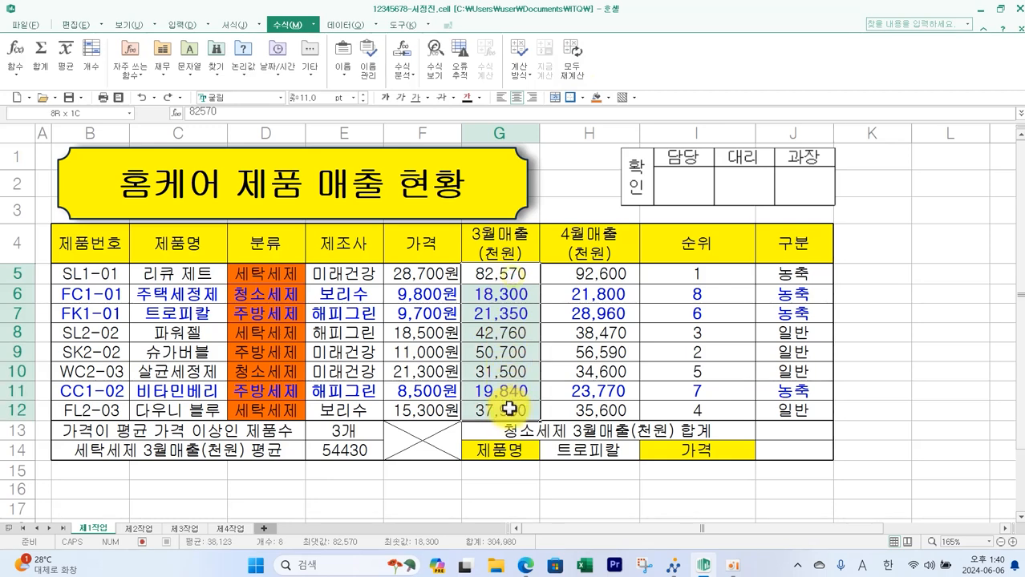
{"action": "left_click", "coordinate": [608, 97]}
{"action": "left_click", "coordinate": [639, 166]}
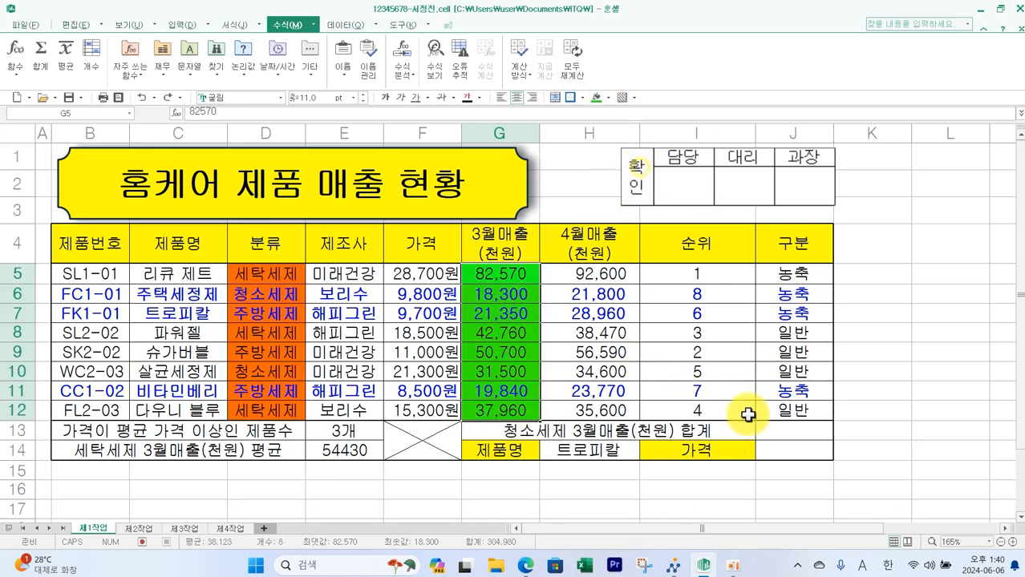
- Enter =SUMIF(D5:D12,"청소세제",G5:G12) in J13 to sum the 청소세제 3월매출(천원)
{"action": "left_click", "coordinate": [777, 430]}
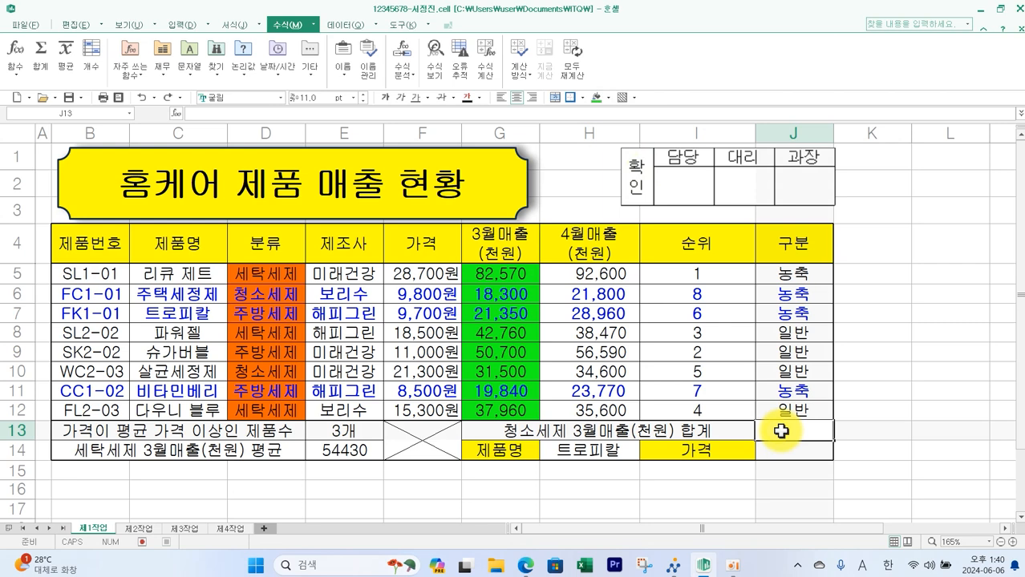
{"action": "type", "text": "="}
{"action": "key", "text": "Escape"}
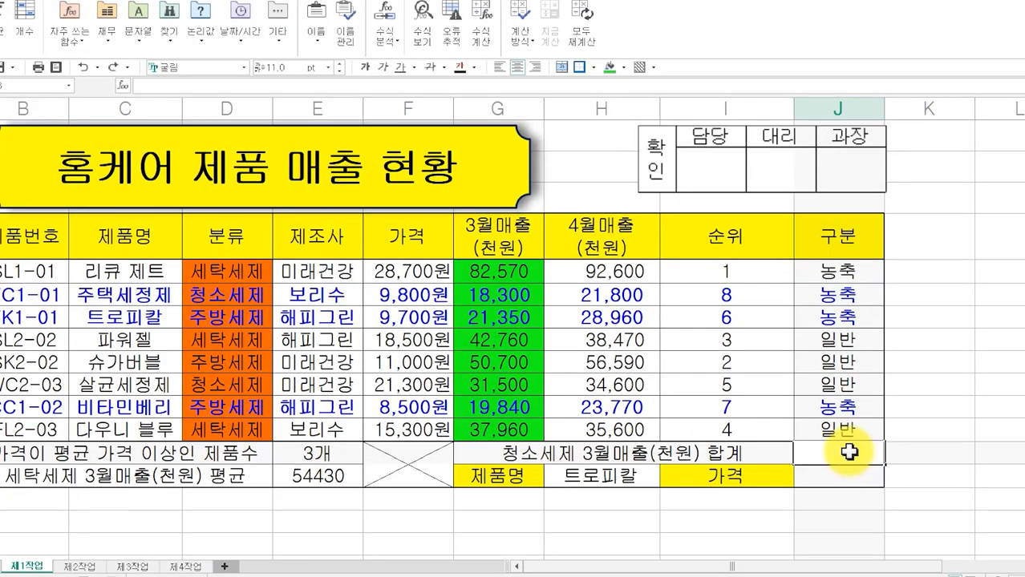
{"action": "type", "text": "=SUM"}
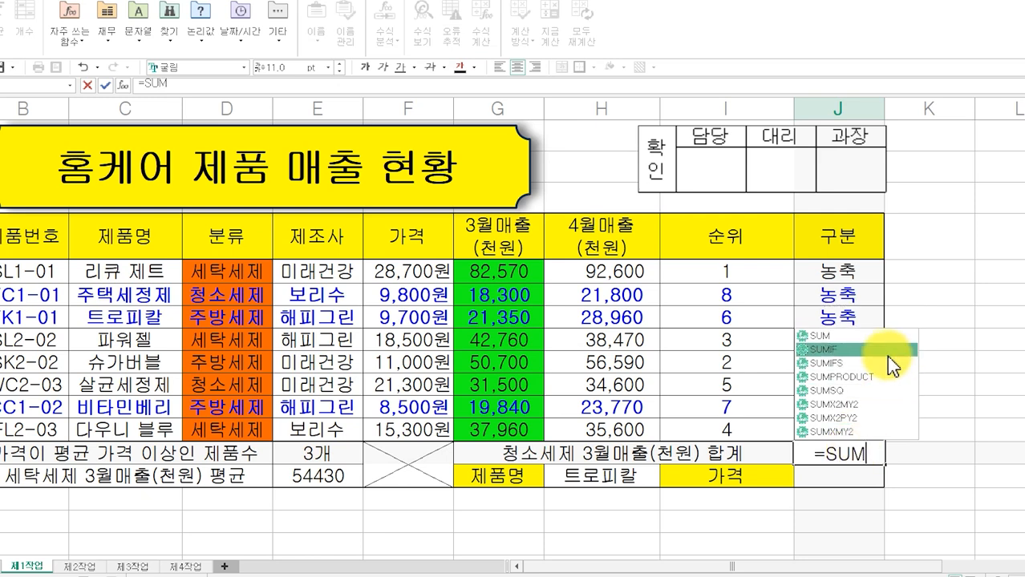
{"action": "type", "text": "IF("}
{"action": "left_click_drag", "start_coordinate": [251, 276], "coordinate": [276, 418]}
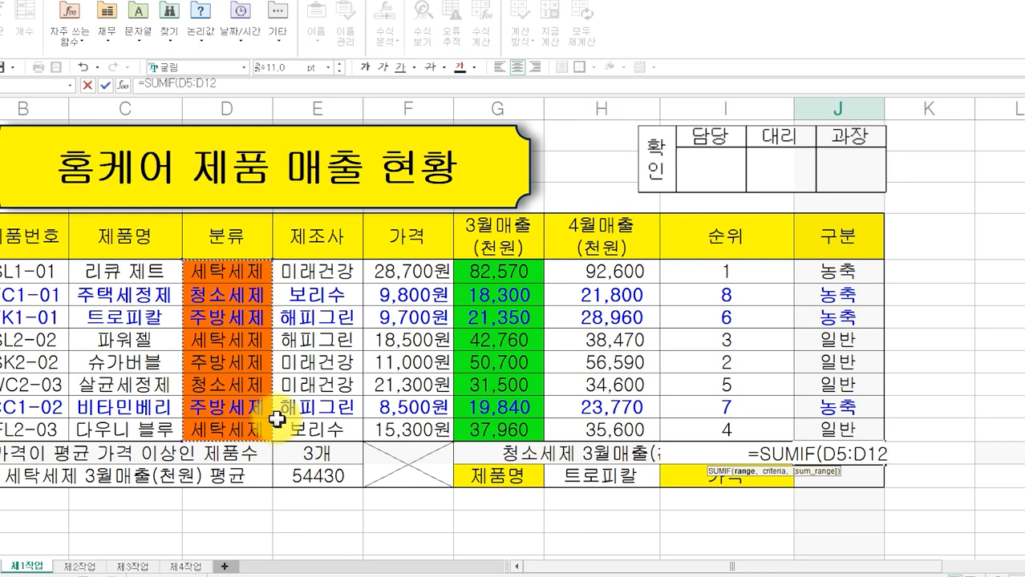
{"action": "type", "text": ","}
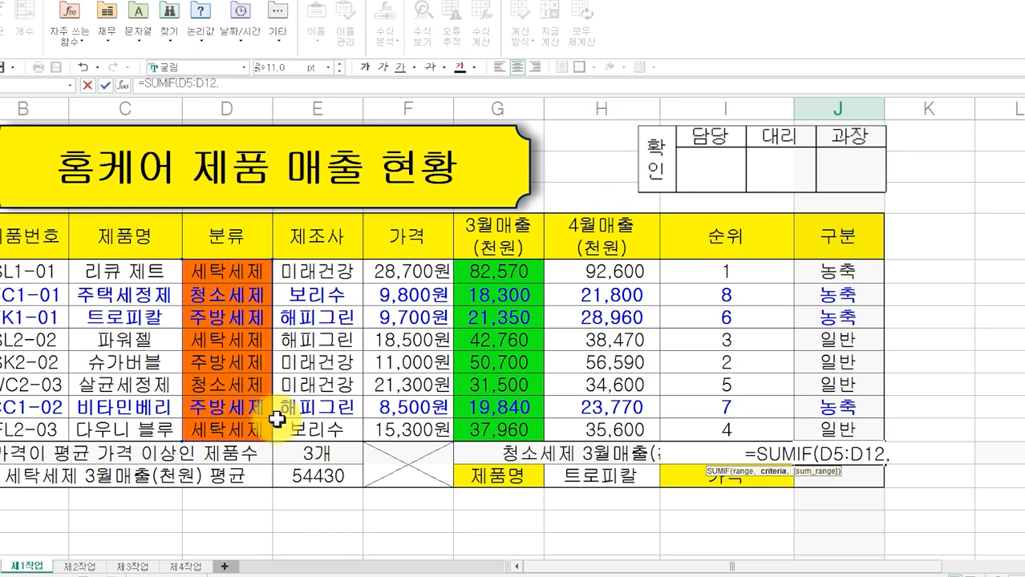
{"action": "type", "text": "\""}
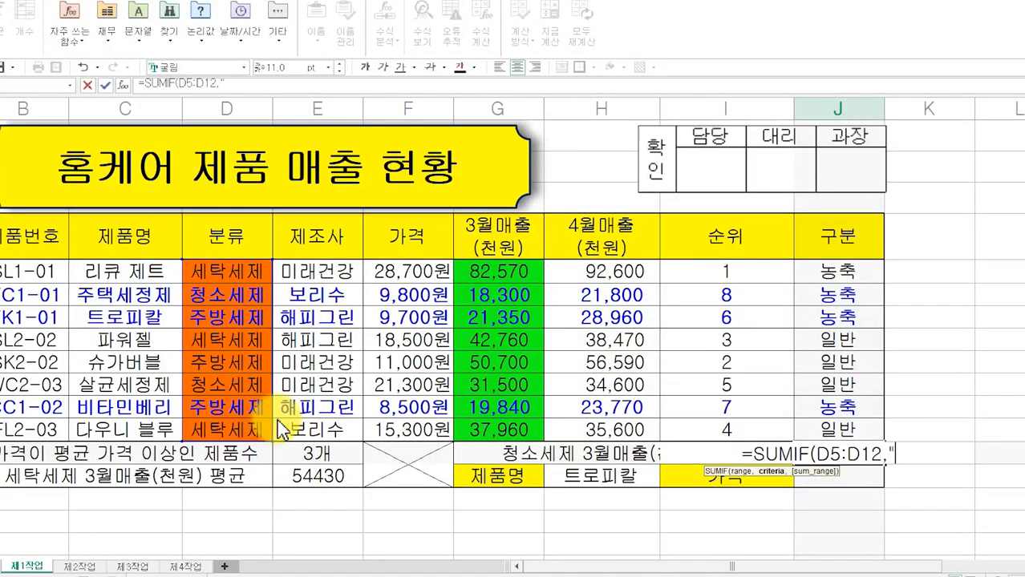
{"action": "type", "text": "청솟"}
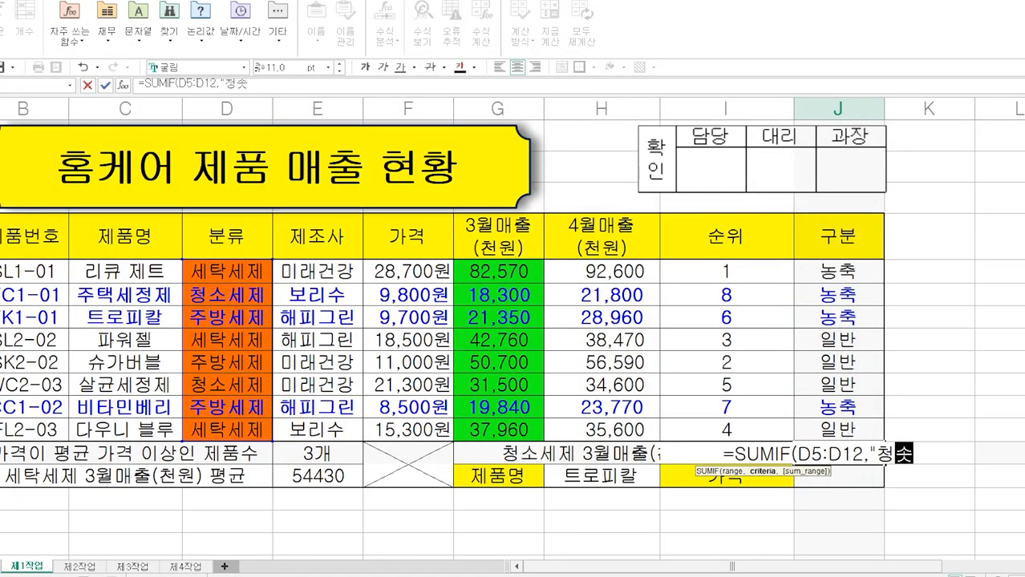
{"action": "type", "text": "세제\""}
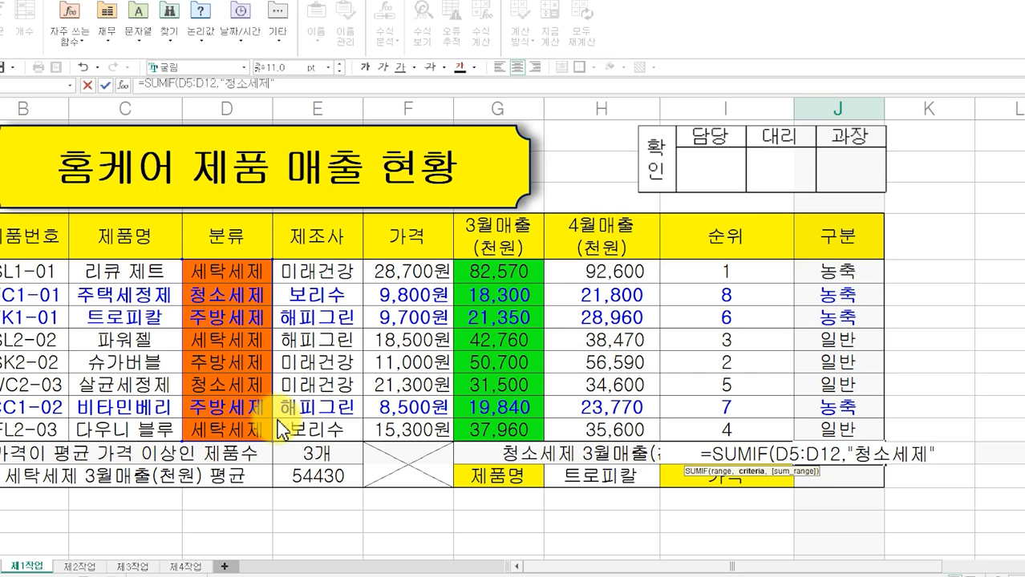
{"action": "type", "text": ","}
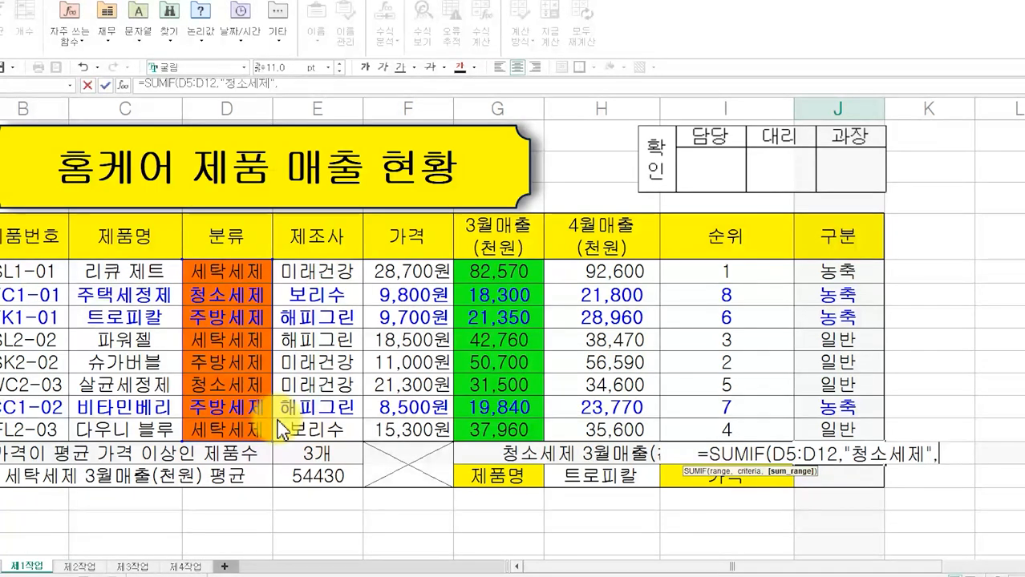
{"action": "left_click_drag", "start_coordinate": [499, 270], "coordinate": [507, 426]}
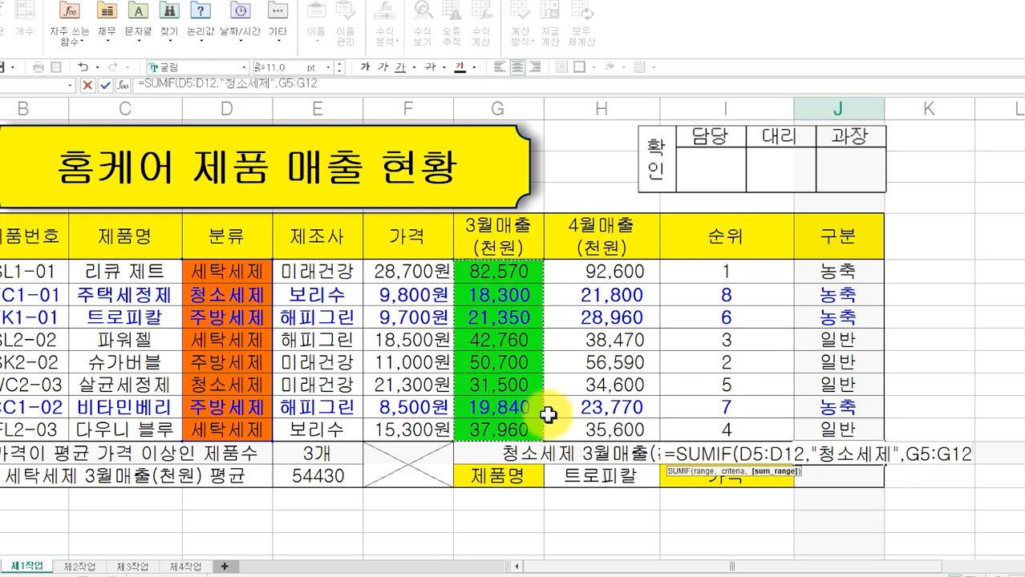
{"action": "type", "text": ")"}
{"action": "key", "text": "Return"}
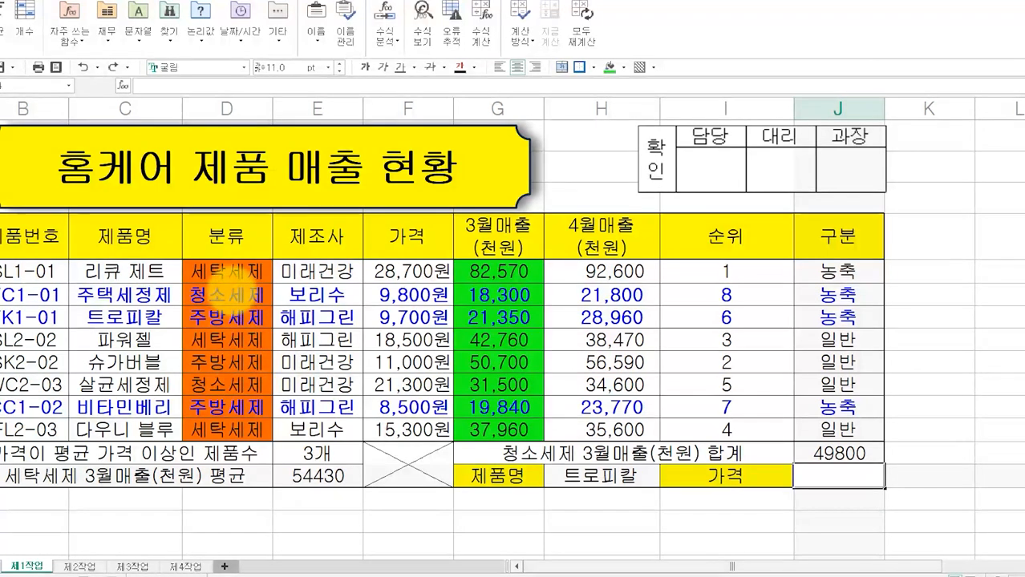
- Remove the temporary fill colours from D5:G12 and select J14 for the price formula
{"action": "left_click_drag", "start_coordinate": [231, 291], "coordinate": [261, 286]}
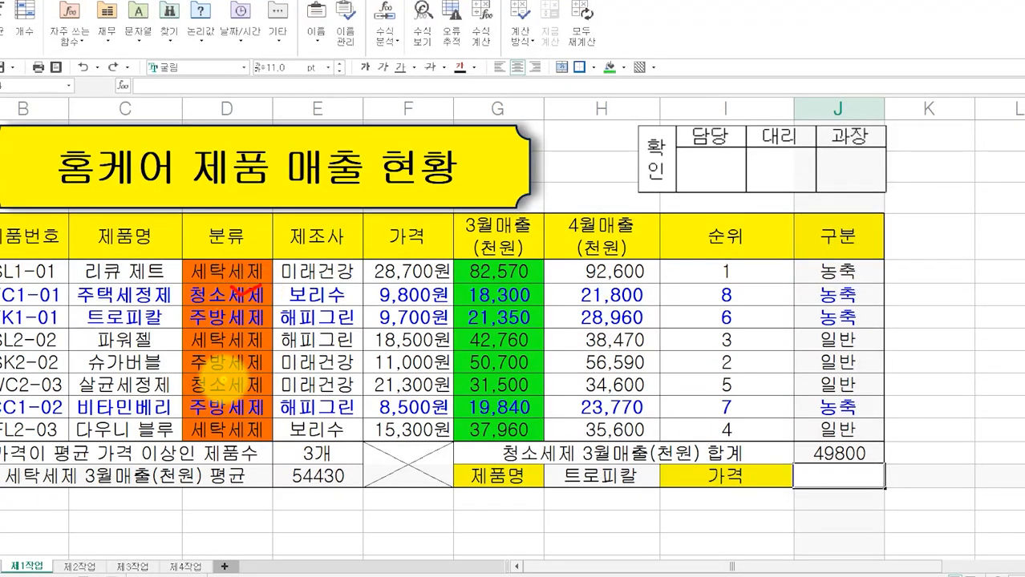
{"action": "left_click_drag", "start_coordinate": [223, 377], "coordinate": [258, 374]}
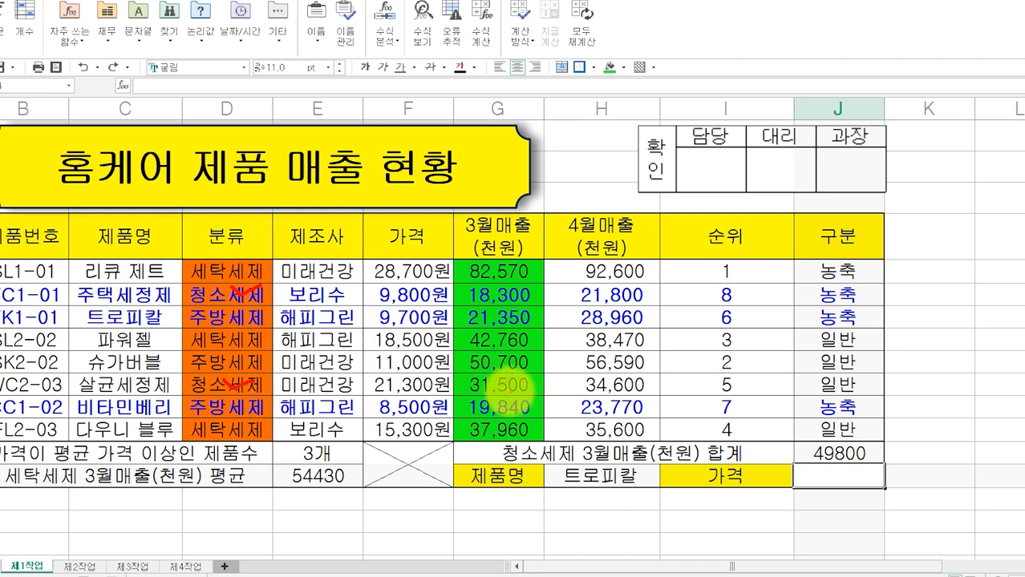
{"action": "mouse_move", "coordinate": [509, 391]}
{"action": "left_mouse_down"}
{"action": "mouse_move", "coordinate": [479, 382]}
{"action": "mouse_move", "coordinate": [504, 380]}
{"action": "left_mouse_up"}
{"action": "mouse_move", "coordinate": [503, 292]}
{"action": "left_mouse_down"}
{"action": "mouse_move", "coordinate": [479, 295]}
{"action": "mouse_move", "coordinate": [486, 290]}
{"action": "left_mouse_up"}
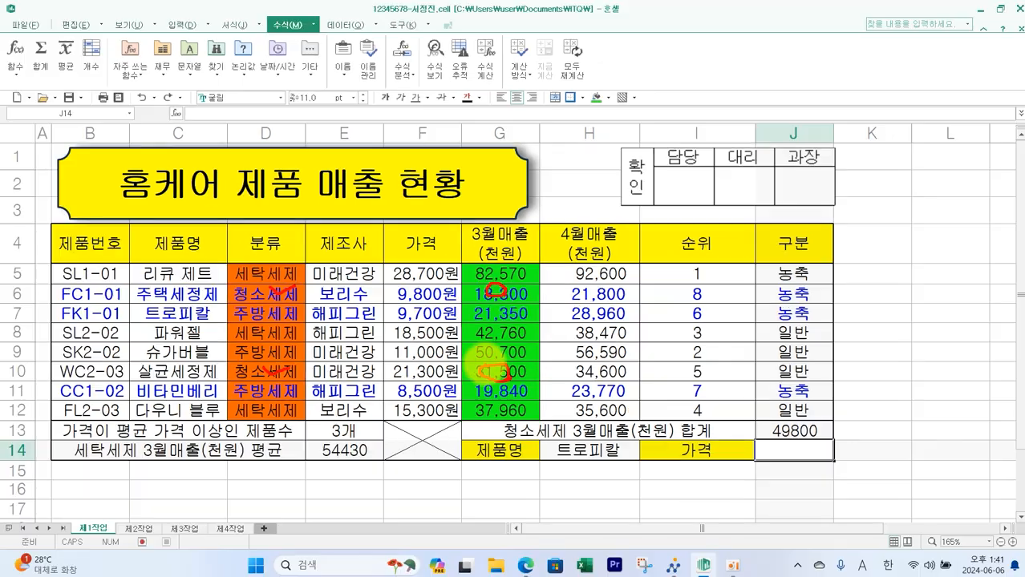
{"action": "key", "text": "Escape"}
{"action": "mouse_move", "coordinate": [271, 274]}
{"action": "left_mouse_down"}
{"action": "mouse_move", "coordinate": [488, 388]}
{"action": "mouse_move", "coordinate": [499, 407]}
{"action": "left_mouse_up"}
{"action": "left_click", "coordinate": [607, 99]}
{"action": "left_click", "coordinate": [606, 123]}
{"action": "left_click", "coordinate": [873, 462]}
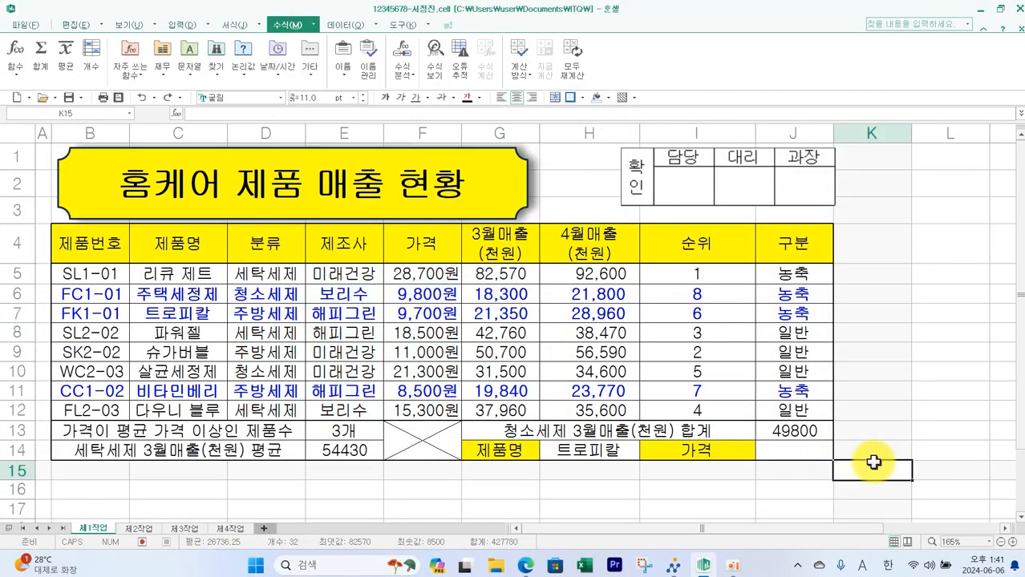
{"action": "left_click", "coordinate": [780, 453]}
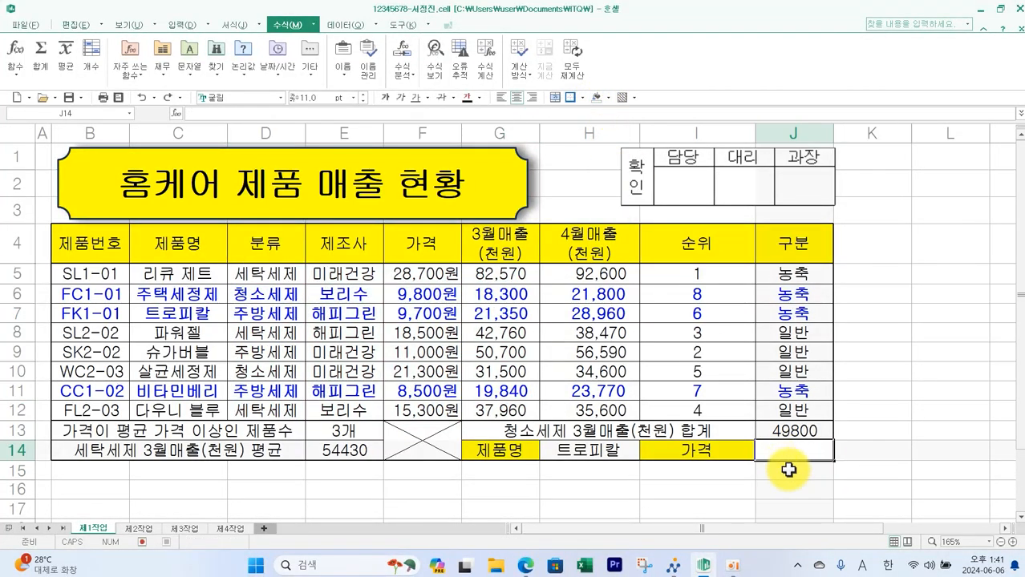
- Review condition (6) on the exam paper and the table columns from 제품명 to 가격
{"action": "left_click", "coordinate": [525, 566]}
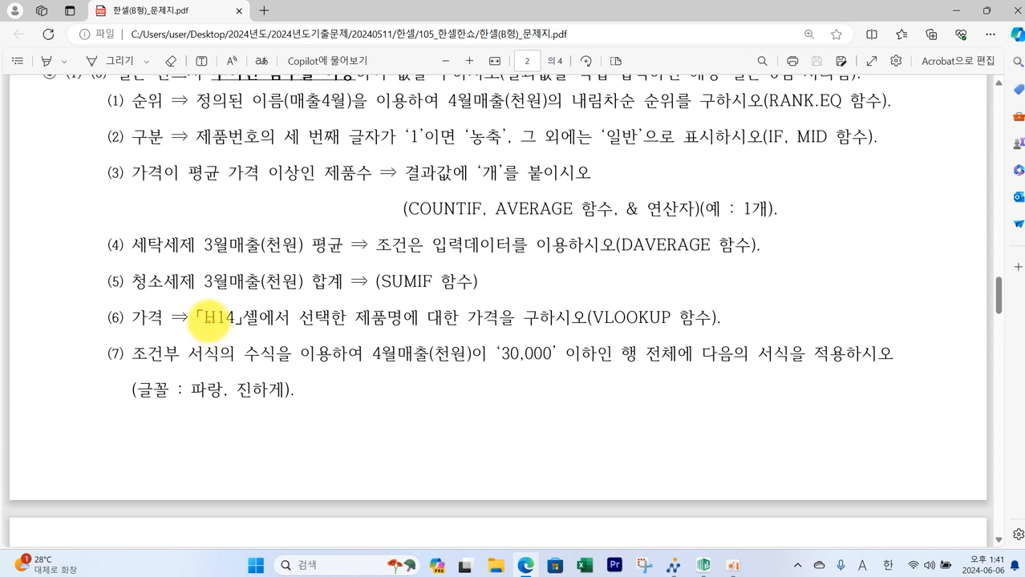
{"action": "mouse_move", "coordinate": [205, 313]}
{"action": "left_mouse_down"}
{"action": "mouse_move", "coordinate": [298, 331]}
{"action": "mouse_move", "coordinate": [717, 322]}
{"action": "left_mouse_up"}
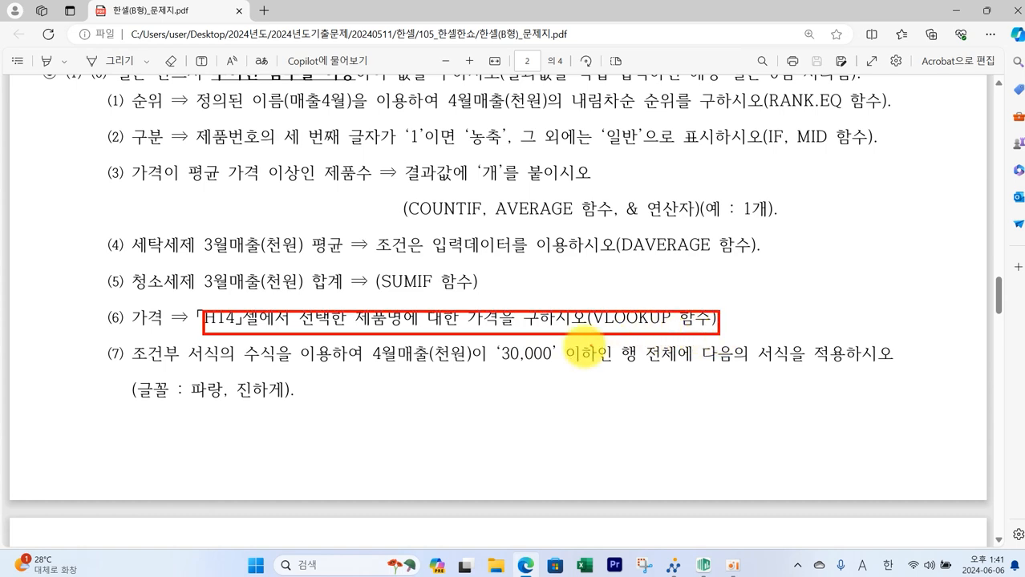
{"action": "key", "text": "alt+Tab"}
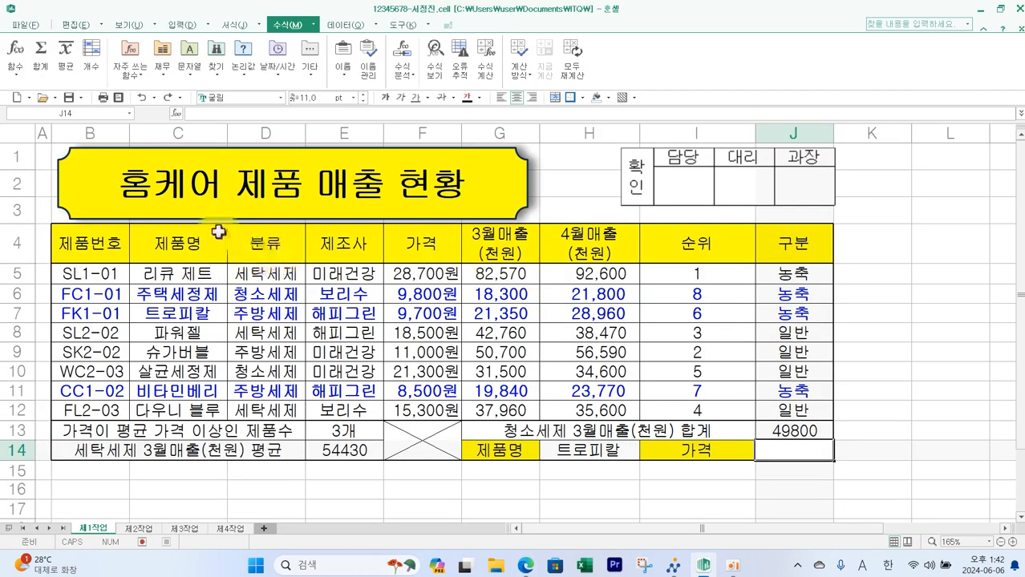
{"action": "left_click_drag", "start_coordinate": [206, 223], "coordinate": [206, 301]}
{"action": "left_click_drag", "start_coordinate": [277, 225], "coordinate": [277, 293]}
{"action": "left_click_drag", "start_coordinate": [346, 219], "coordinate": [347, 308]}
{"action": "left_click_drag", "start_coordinate": [424, 219], "coordinate": [424, 319]}
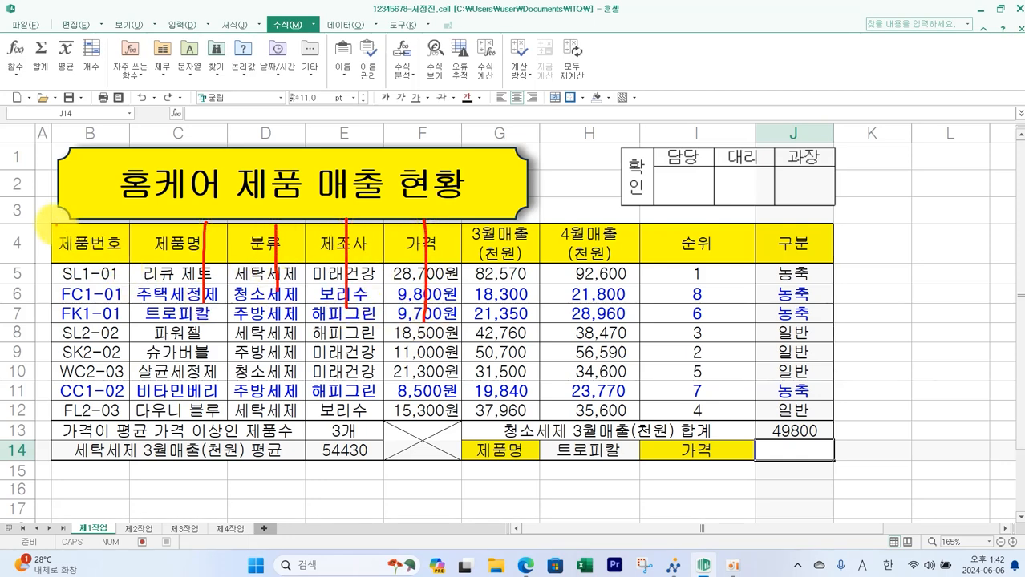
{"action": "key", "text": "Escape"}
- Enter =VLOOKUP(H14,C5:H12,4,0) in J14 to look up the 가격 of the product chosen in H14
{"action": "type", "text": "="}
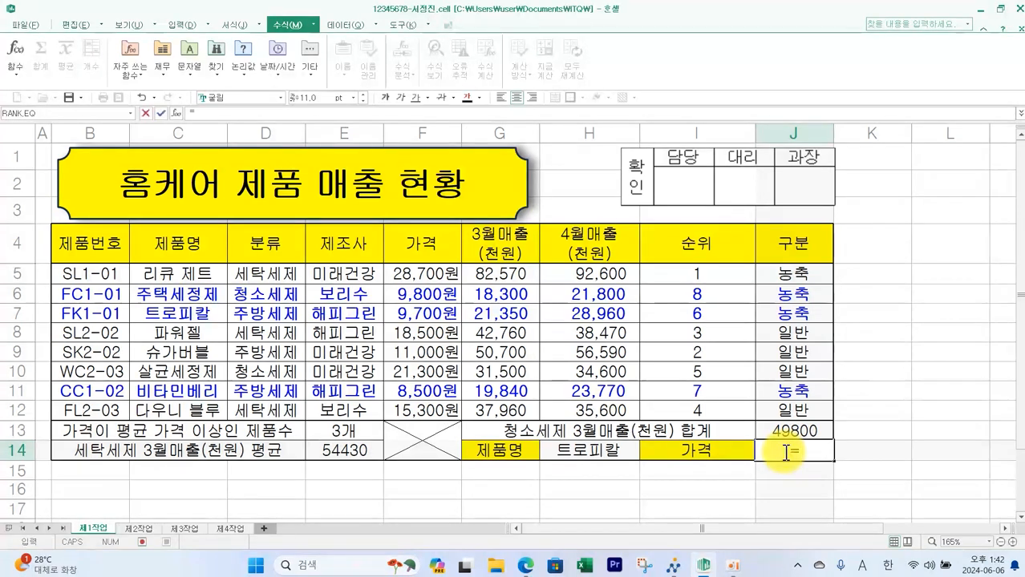
{"action": "type", "text": "VL"}
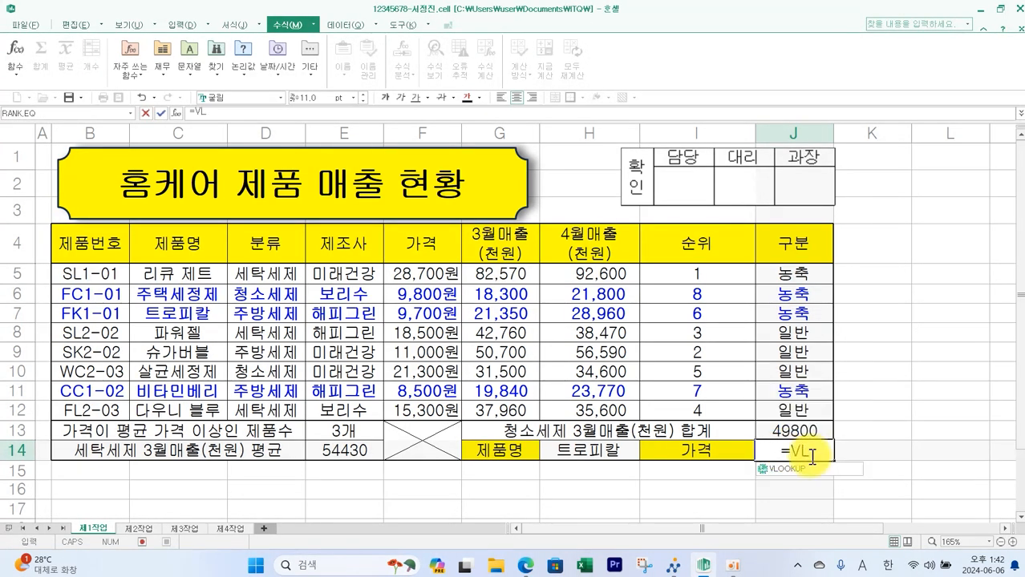
{"action": "double_click", "coordinate": [806, 470]}
{"action": "left_click", "coordinate": [572, 452]}
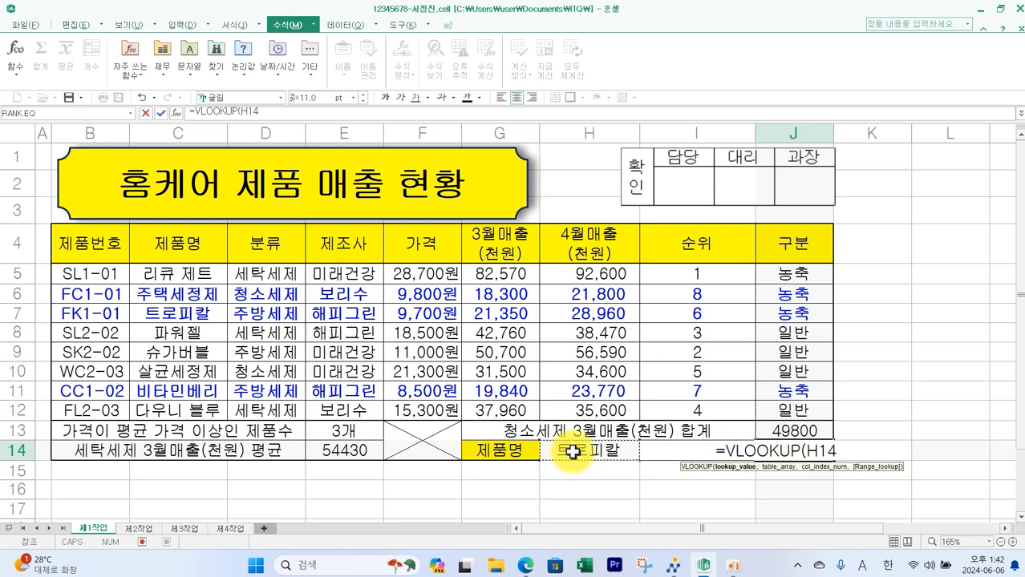
{"action": "type", "text": ","}
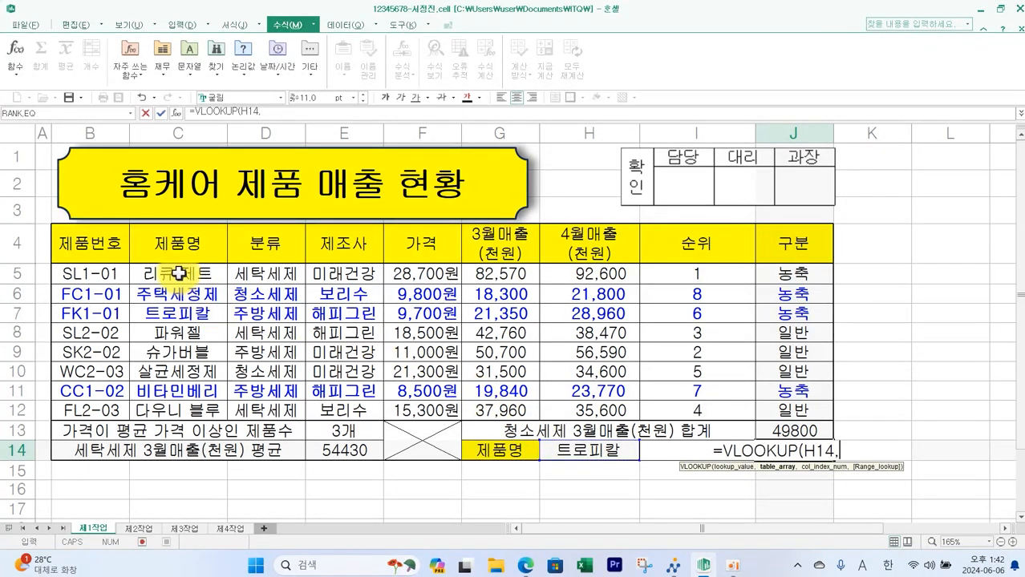
{"action": "left_click_drag", "start_coordinate": [178, 274], "coordinate": [579, 408]}
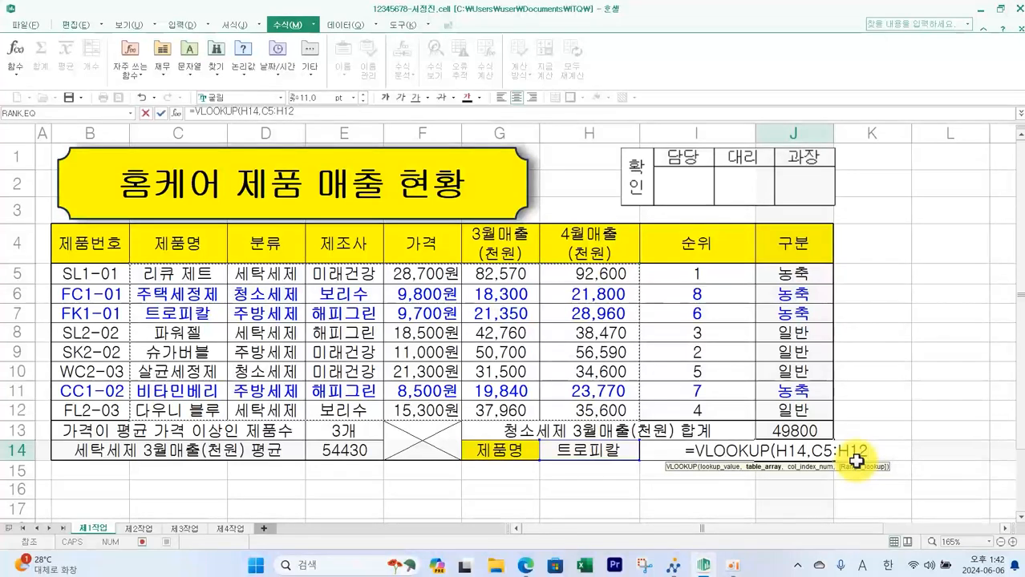
{"action": "type", "text": ","}
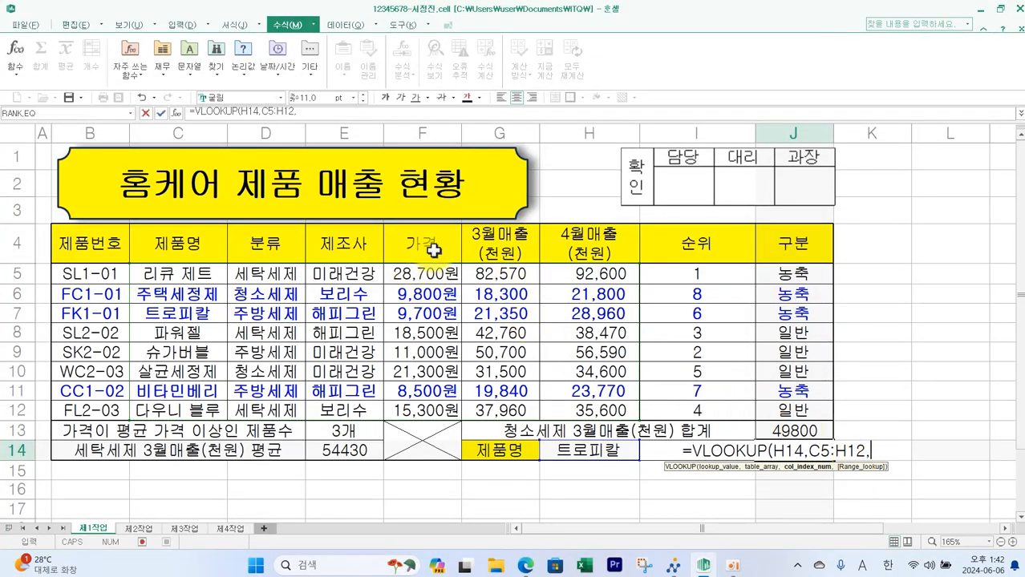
{"action": "type", "text": "4,0"}
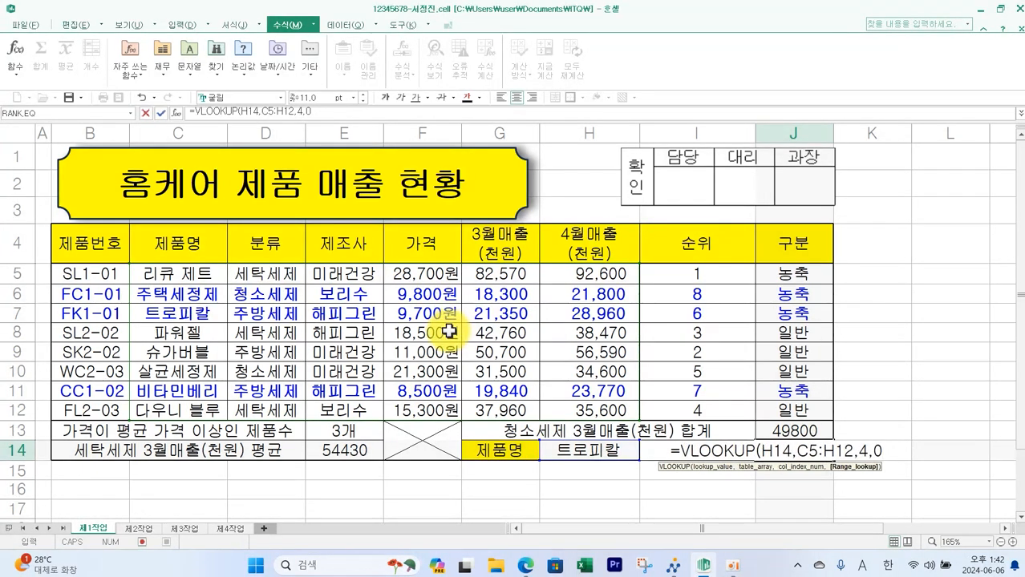
{"action": "type", "text": ")"}
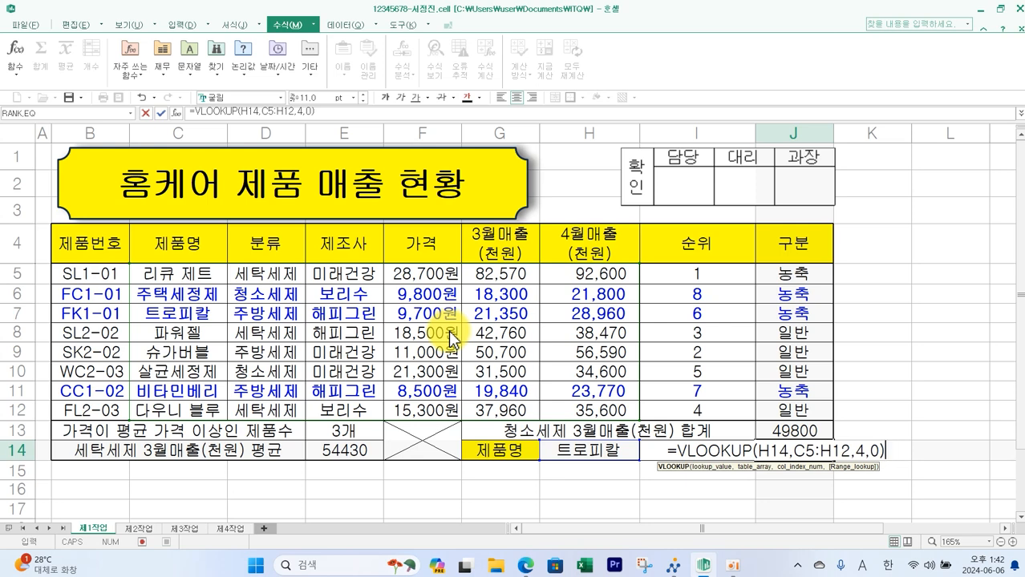
{"action": "key", "text": "Return"}
- Switch the 제품명 in H14 through several products from its list, ending with 주택세정제
{"action": "left_click", "coordinate": [589, 450]}
{"action": "left_click", "coordinate": [644, 455]}
{"action": "left_click", "coordinate": [602, 469]}
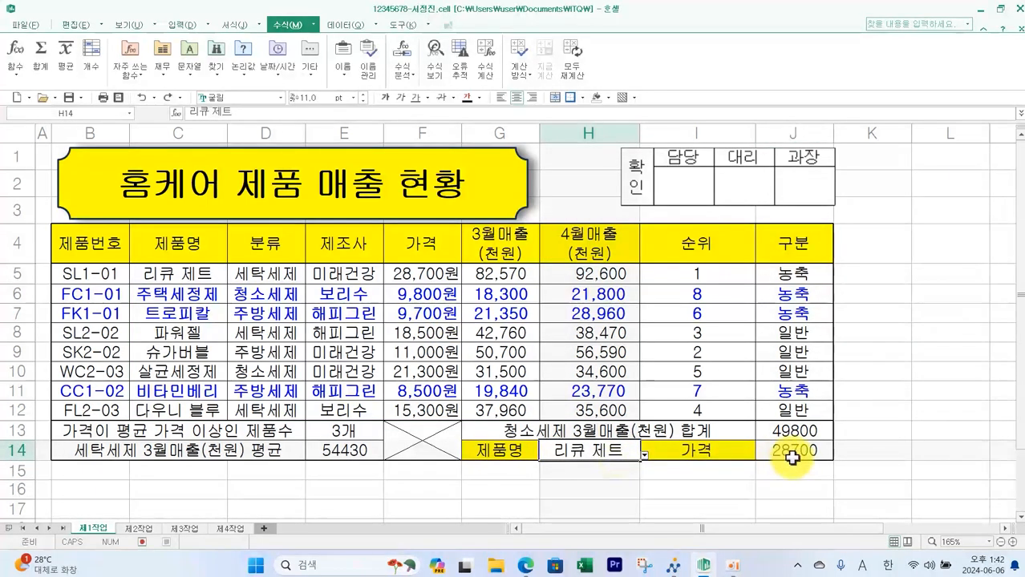
{"action": "left_click", "coordinate": [643, 454]}
{"action": "left_click", "coordinate": [595, 482]}
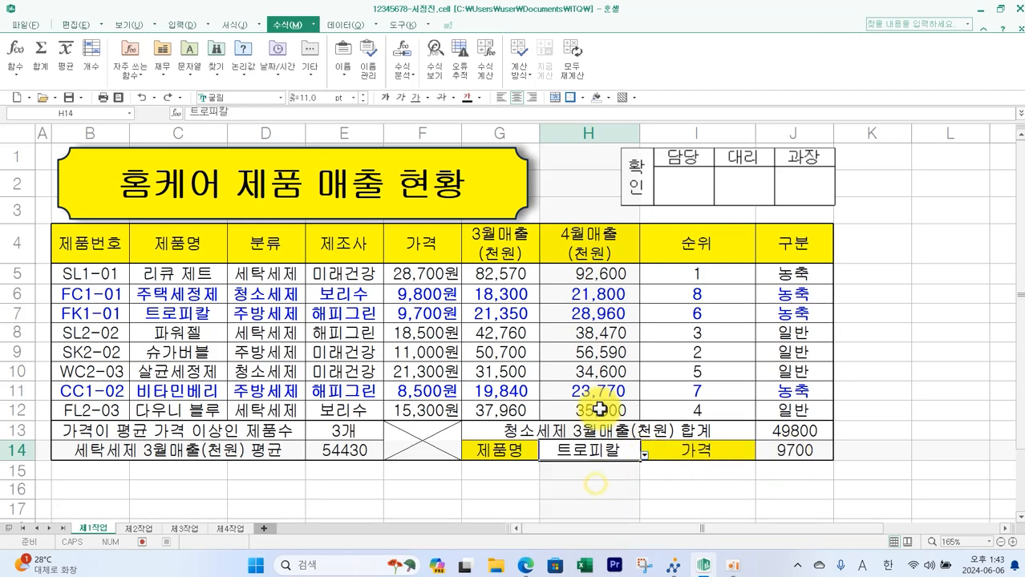
{"action": "left_click", "coordinate": [644, 454]}
{"action": "left_click", "coordinate": [616, 465]}
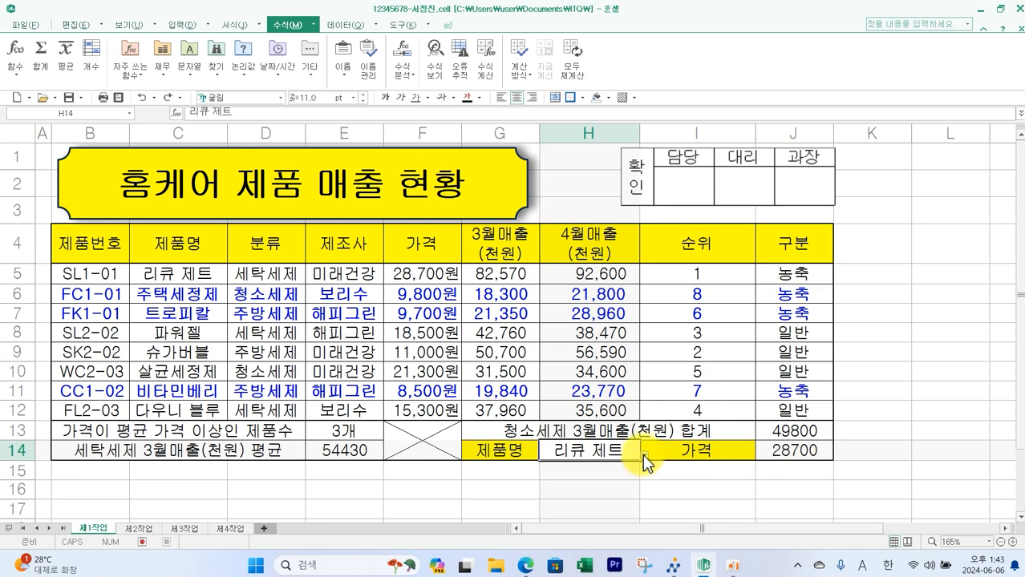
{"action": "left_click", "coordinate": [643, 454]}
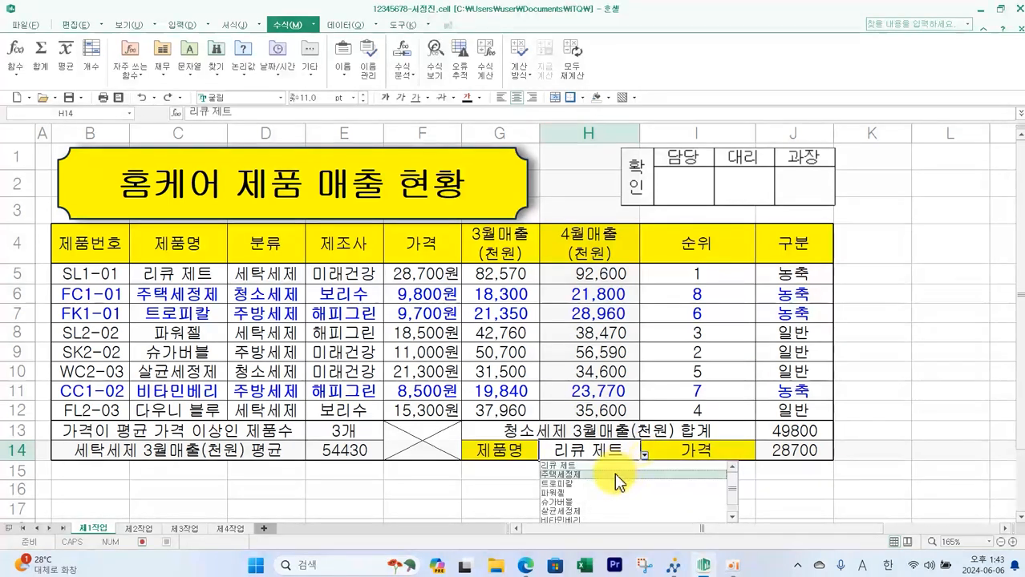
{"action": "left_click", "coordinate": [613, 474]}
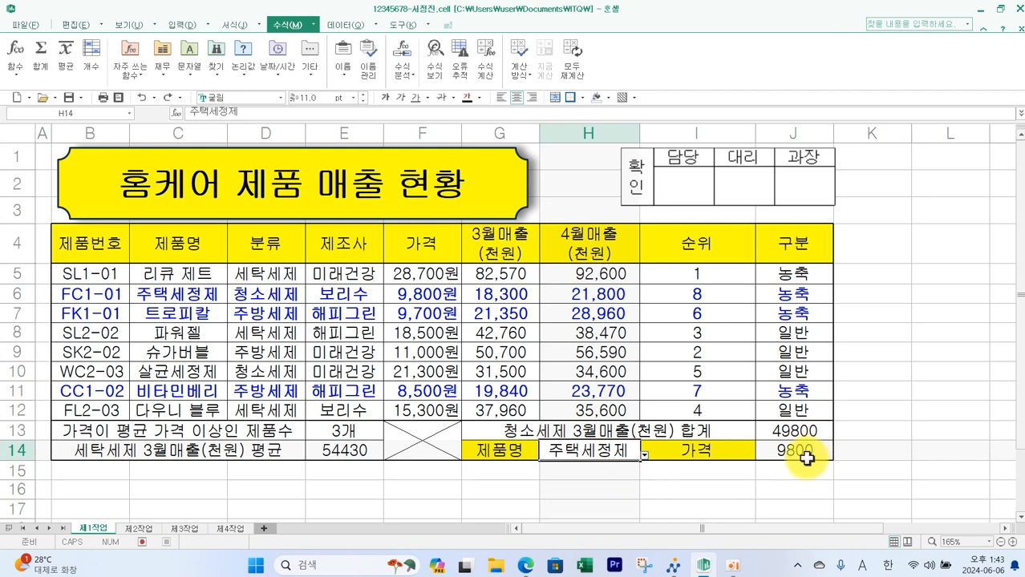
- Hide the gridlines on the 제1작업 and 제2작업 sheets
{"action": "left_click", "coordinate": [753, 488]}
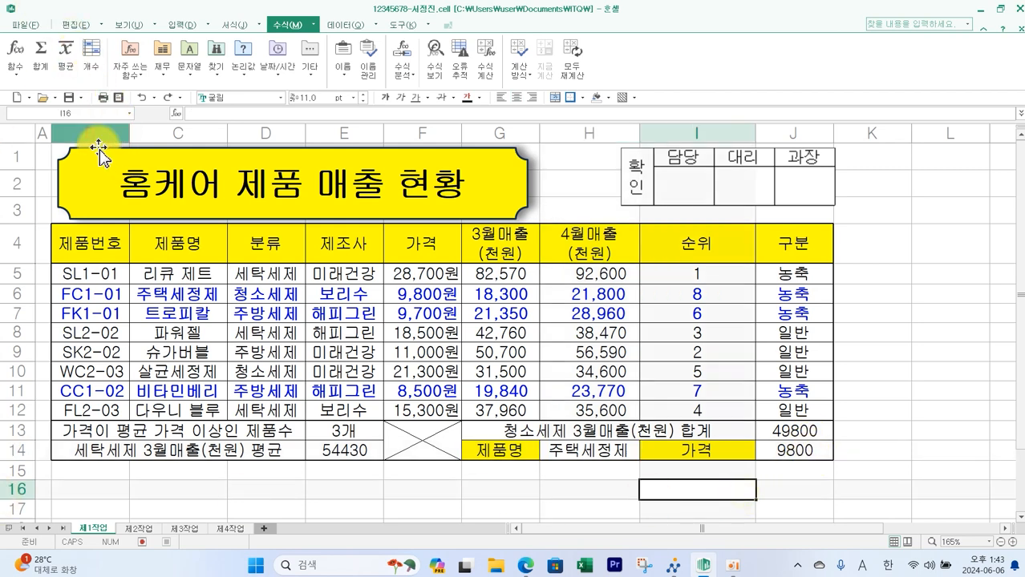
{"action": "left_click", "coordinate": [126, 25]}
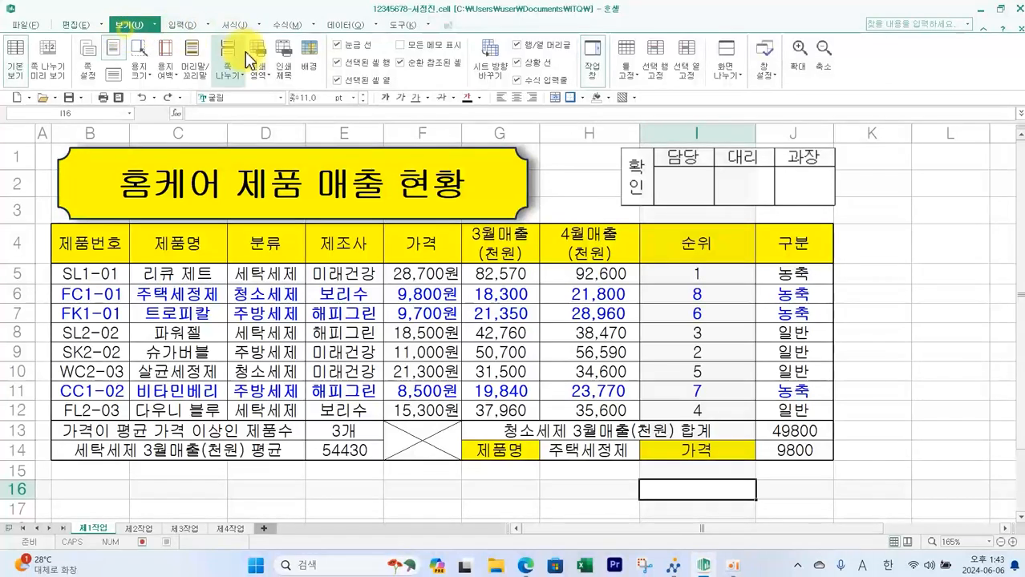
{"action": "left_click", "coordinate": [337, 46]}
{"action": "left_click", "coordinate": [138, 528]}
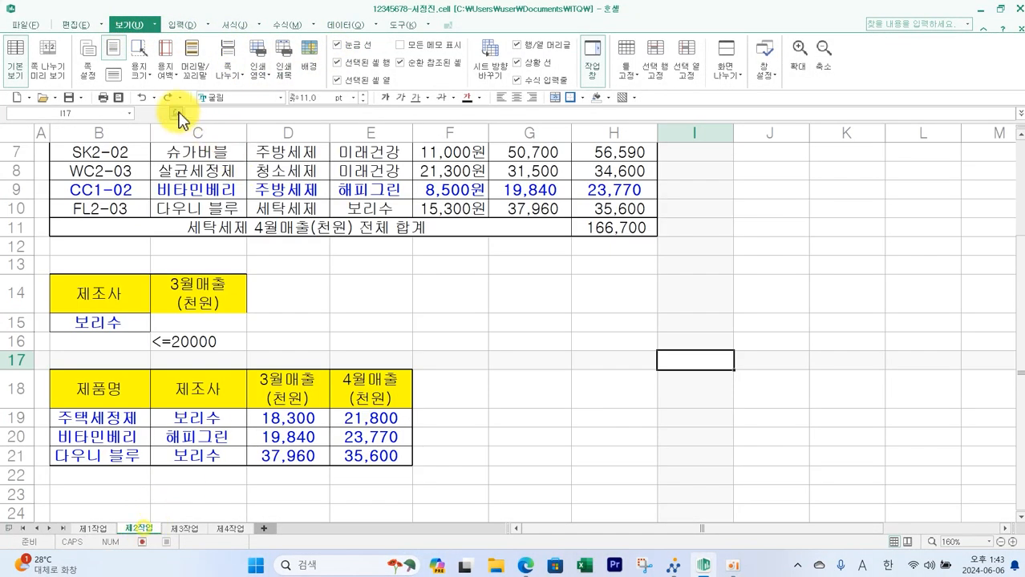
{"action": "left_click", "coordinate": [342, 47]}
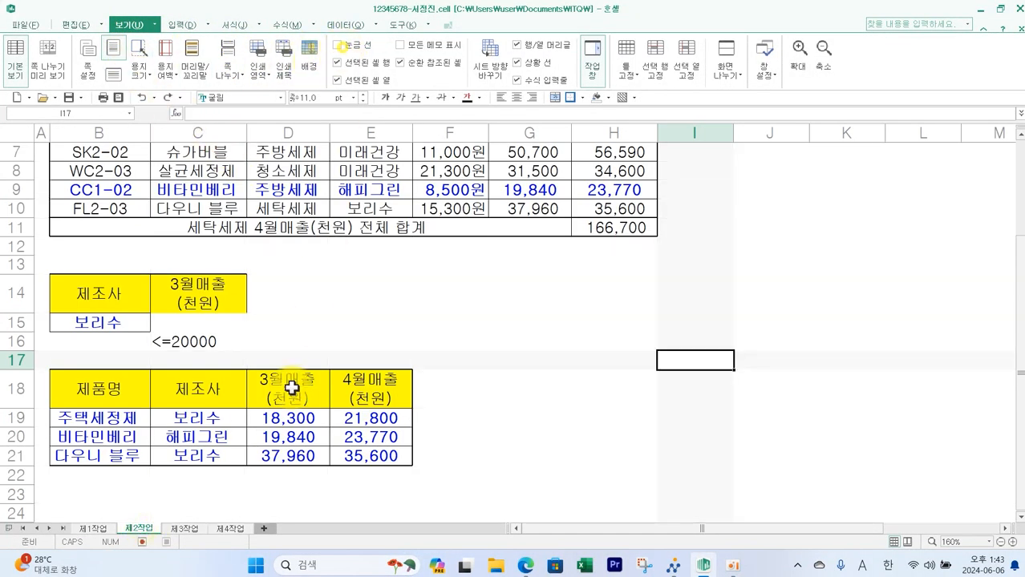
- Hide the gridlines on the 제3작업 and 제4작업 sheets and return to 제1작업
{"action": "left_click", "coordinate": [184, 528]}
{"action": "left_click", "coordinate": [336, 45]}
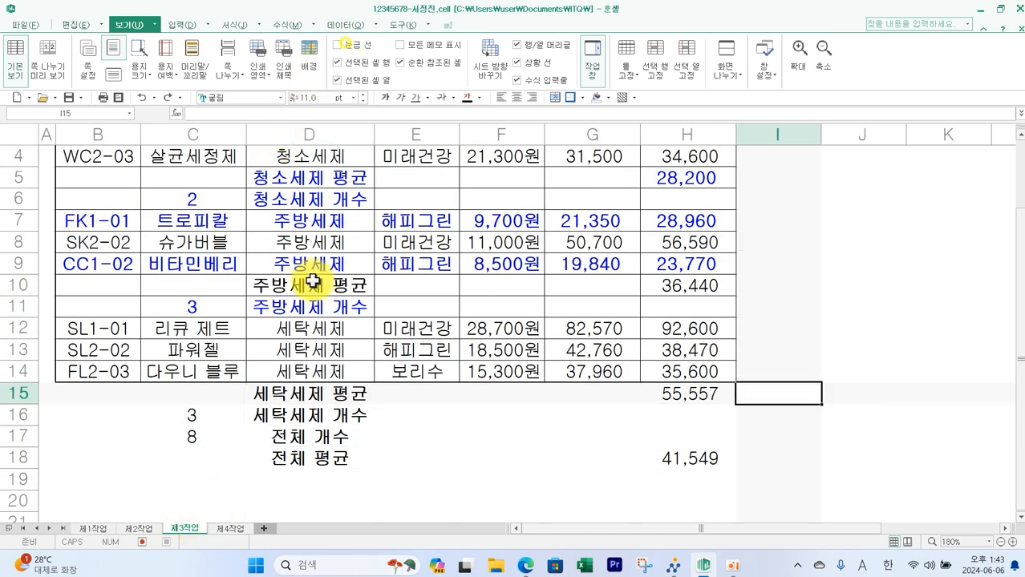
{"action": "left_click", "coordinate": [232, 529]}
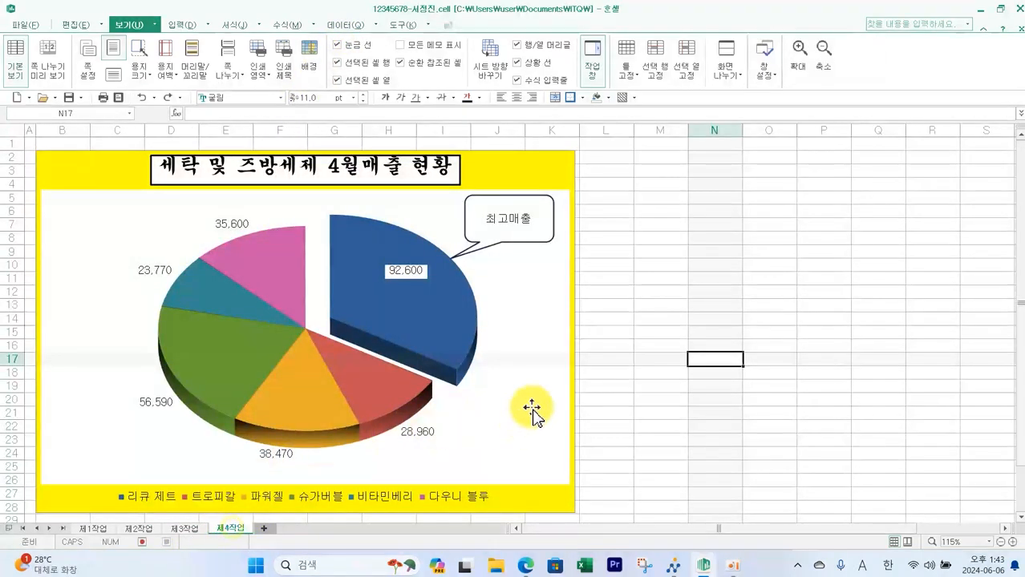
{"action": "left_click", "coordinate": [344, 47]}
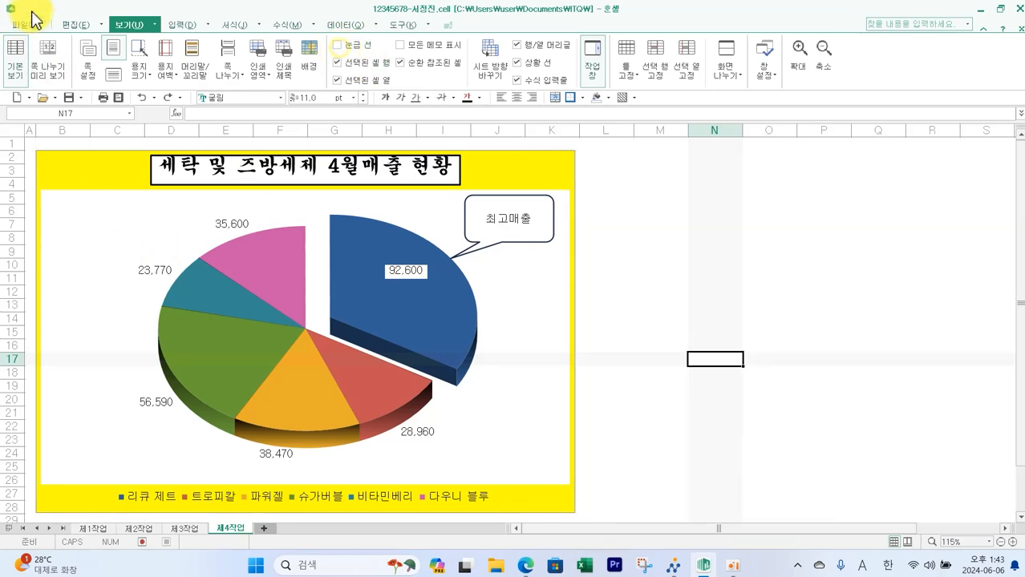
{"action": "left_click", "coordinate": [92, 529]}
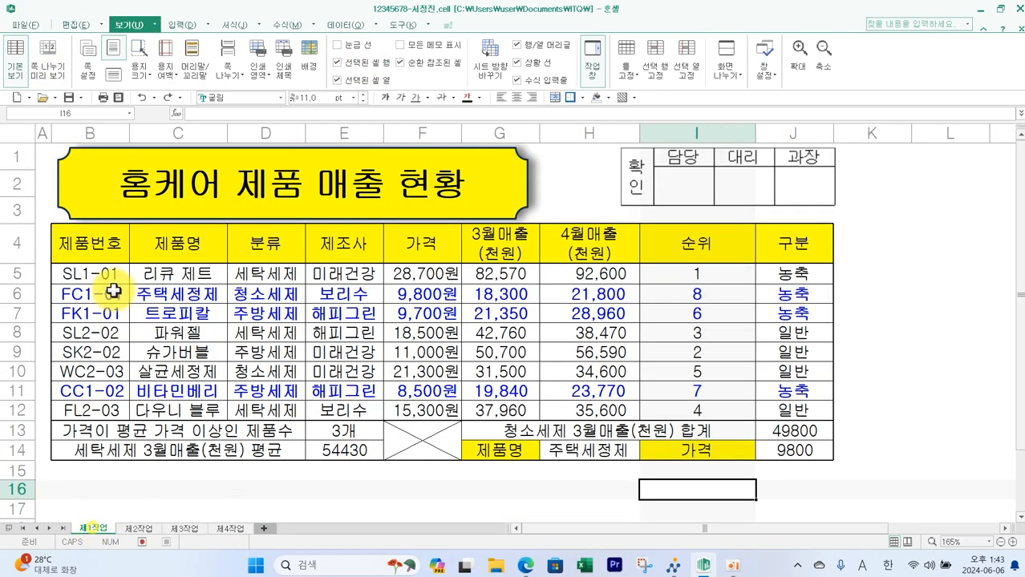
- Save the workbook and send the answer file through the exam program's answer submission
{"action": "left_click", "coordinate": [68, 98]}
{"action": "left_click", "coordinate": [672, 567]}
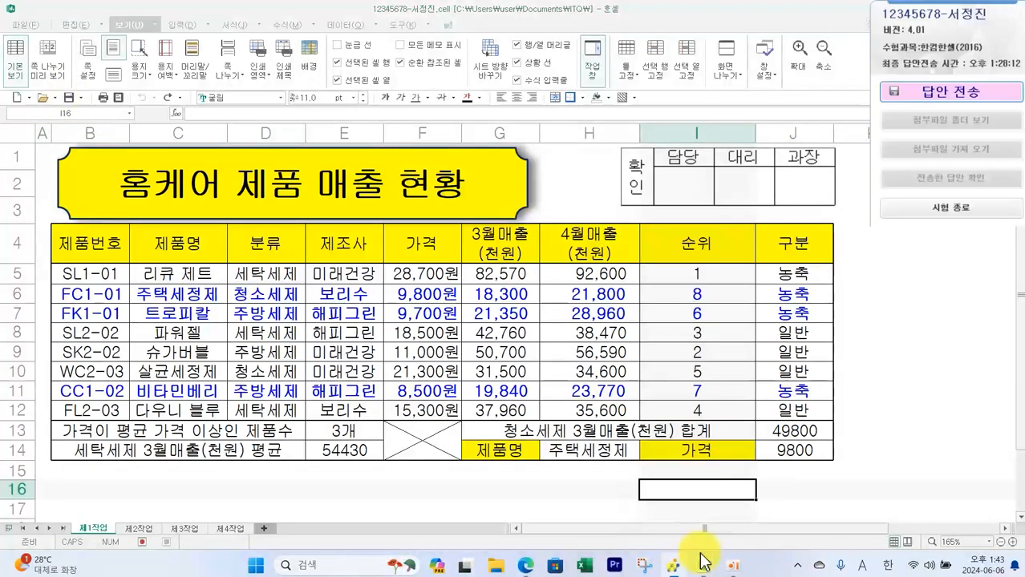
{"action": "left_click", "coordinate": [913, 95]}
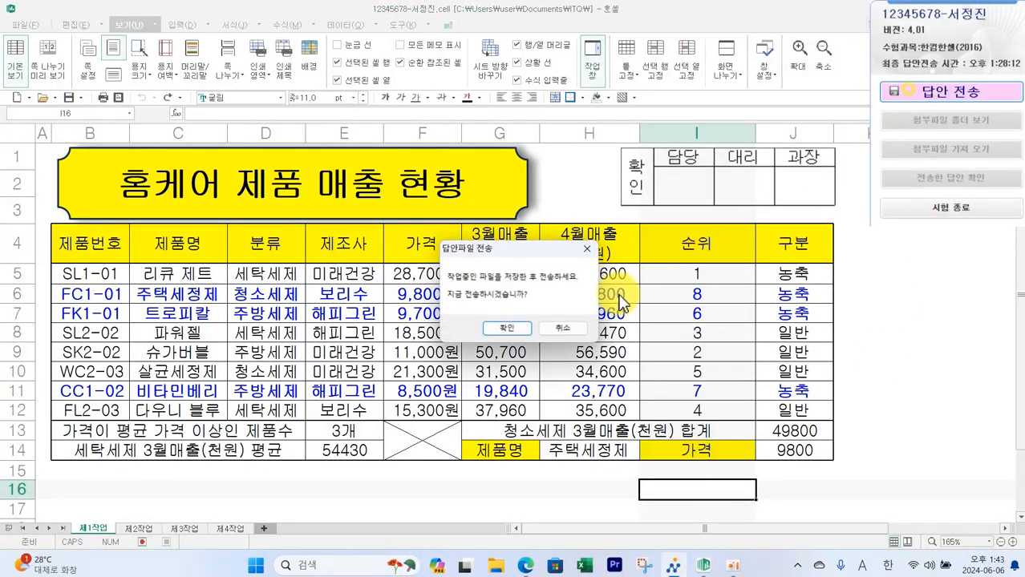
{"action": "left_click", "coordinate": [517, 340]}
{"action": "left_click", "coordinate": [561, 375]}
{"action": "left_click", "coordinate": [550, 321]}
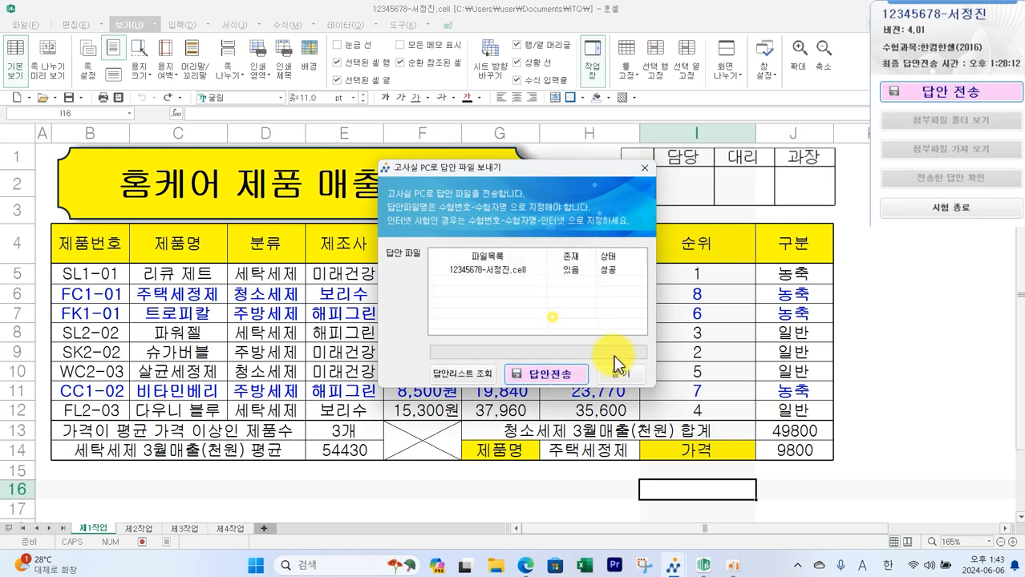
{"action": "left_click", "coordinate": [620, 375]}
{"action": "left_click", "coordinate": [917, 210]}
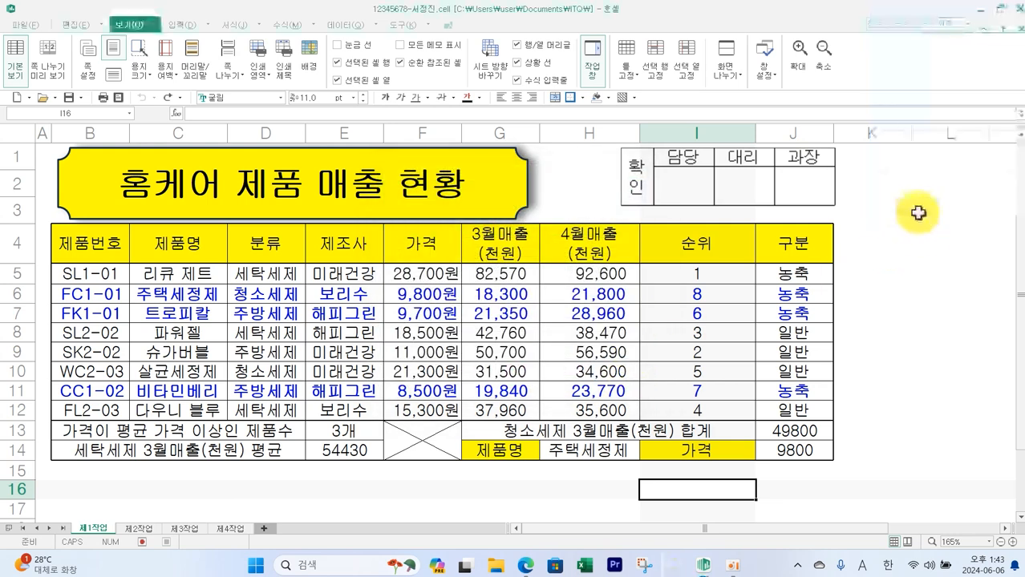